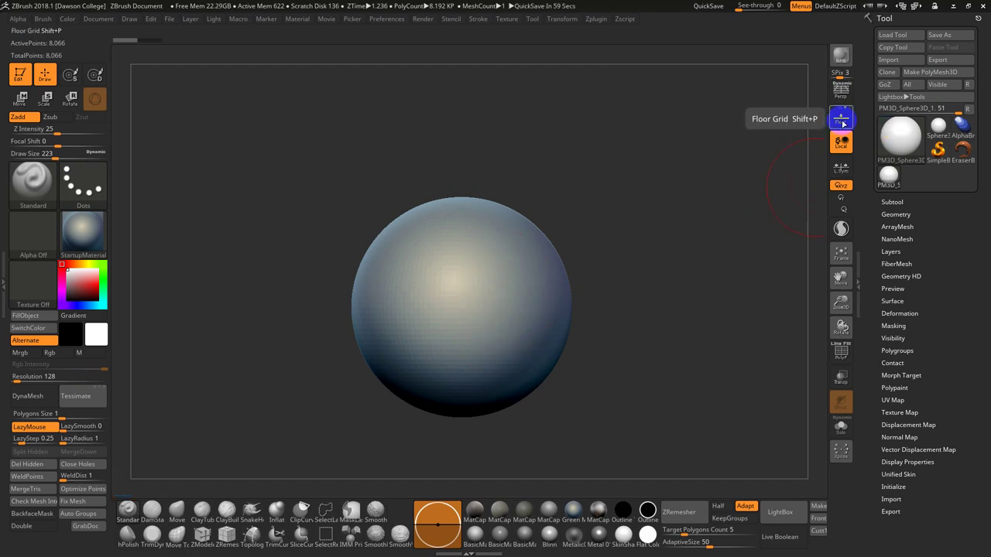
Turn on the floor grid beneath the sphere.
{"action": "left_click", "coordinate": [842, 120]}
{"action": "left_click_drag", "start_coordinate": [702, 181], "coordinate": [639, 230]}
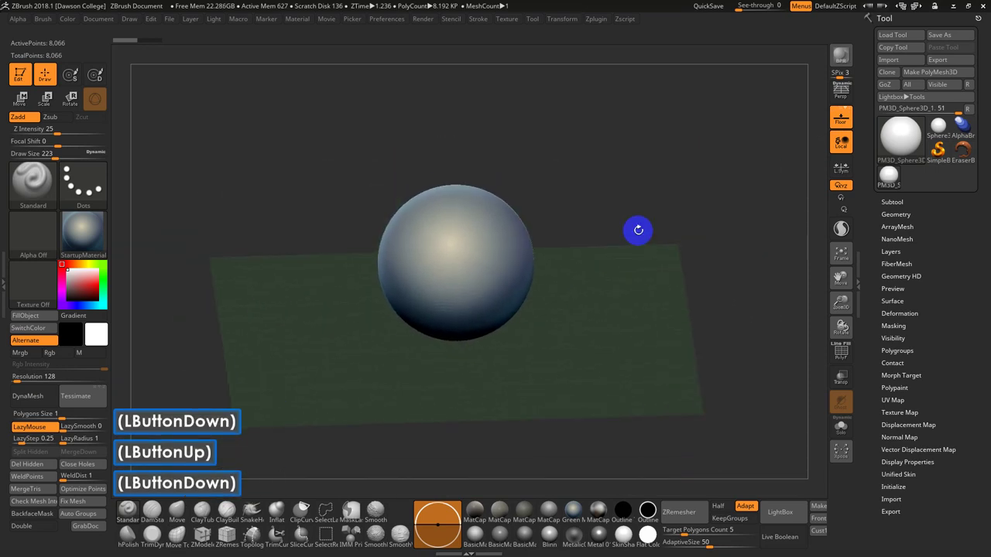
{"action": "left_click_drag", "start_coordinate": [542, 349], "coordinate": [586, 329], "text": "shift"}
{"action": "left_click_drag", "start_coordinate": [590, 313], "coordinate": [640, 294], "text": "alt"}
{"action": "left_click_drag", "start_coordinate": [640, 293], "coordinate": [628, 334]}
{"action": "left_click_drag", "start_coordinate": [628, 334], "coordinate": [639, 331]}
{"action": "left_click_drag", "start_coordinate": [684, 138], "coordinate": [680, 211]}
{"action": "left_click", "coordinate": [681, 214]}
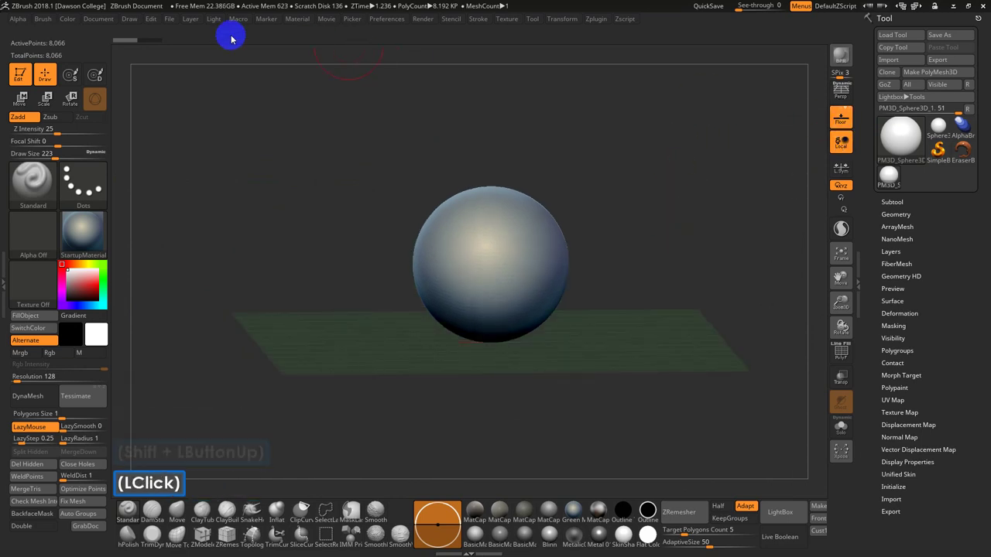
Start importing a new image texture for Map1 of the floor grid's Front-Back settings.
{"action": "left_click", "coordinate": [129, 19]}
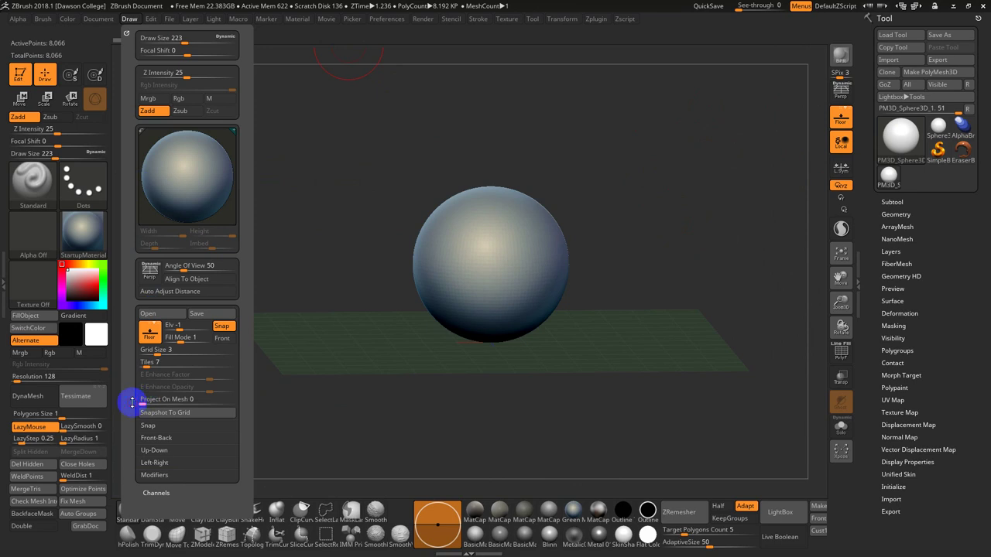
{"action": "left_click_drag", "start_coordinate": [132, 401], "coordinate": [147, 350]}
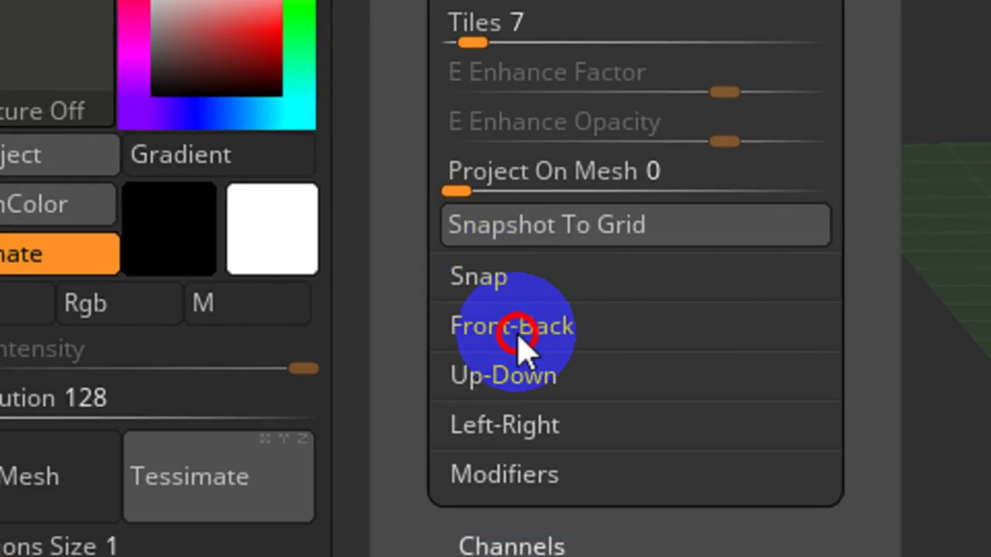
{"action": "left_click", "coordinate": [517, 339]}
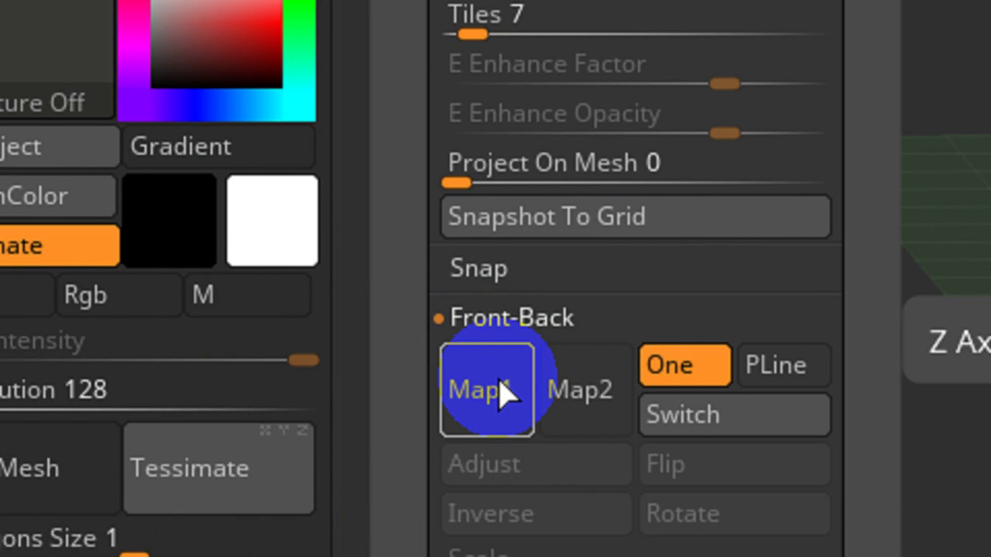
{"action": "key", "text": "F5"}
{"action": "left_click", "coordinate": [500, 391]}
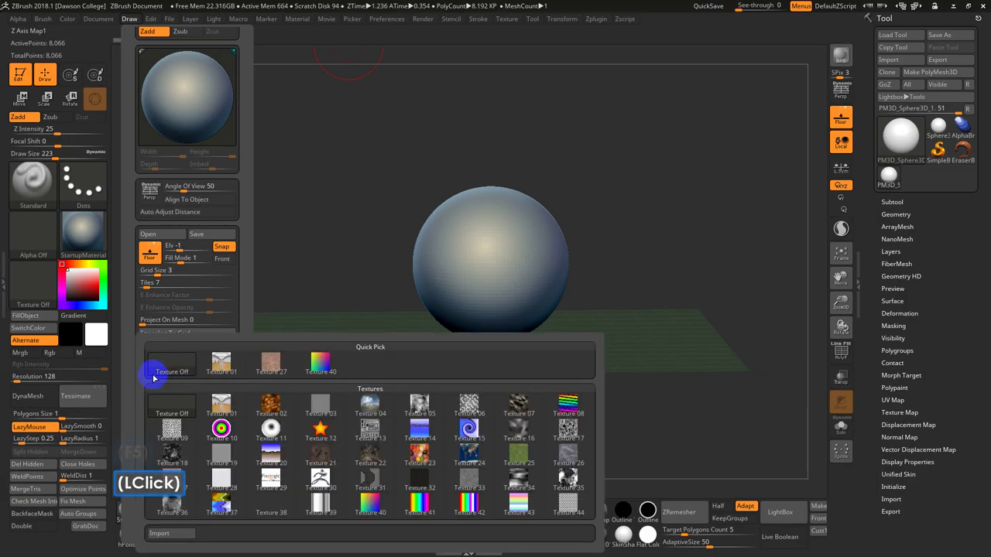
{"action": "left_click", "coordinate": [173, 535]}
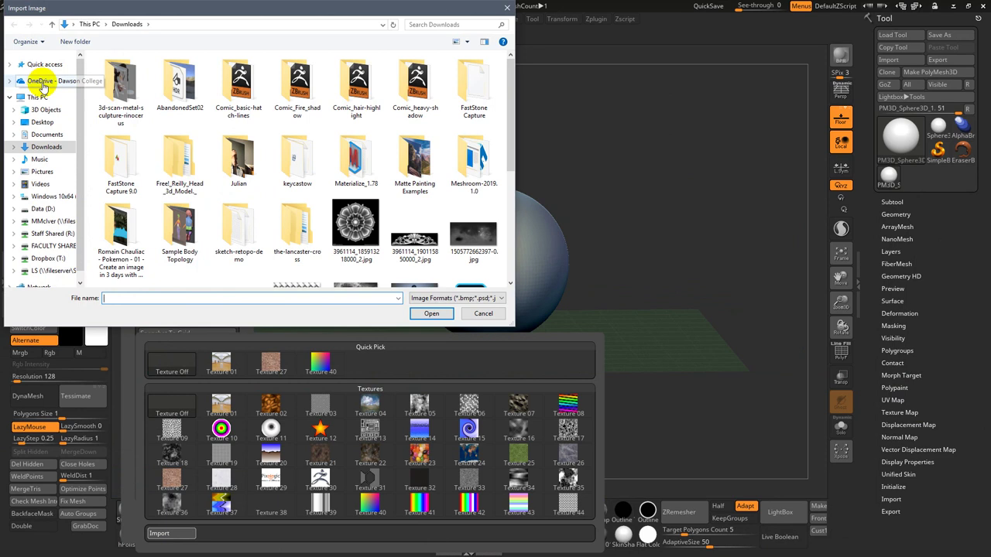
Load the front-view portrait JPG from OneDrive's _Courses, Character Modeling - Zbrush, Self Portrait, Reference folder as the Front-Back reference.
{"action": "left_click", "coordinate": [45, 81]}
{"action": "left_click", "coordinate": [124, 72]}
{"action": "double_click", "coordinate": [124, 72]}
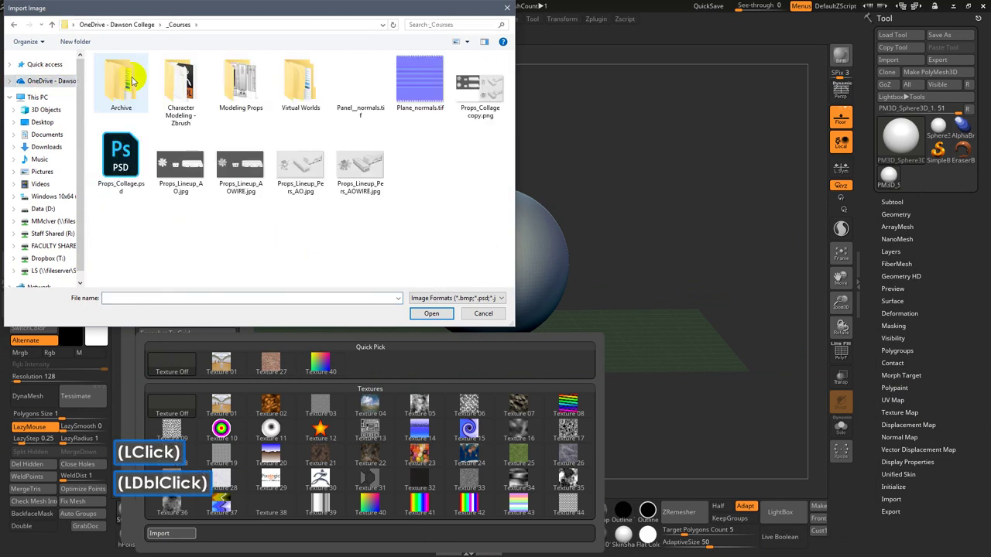
{"action": "double_click", "coordinate": [186, 93]}
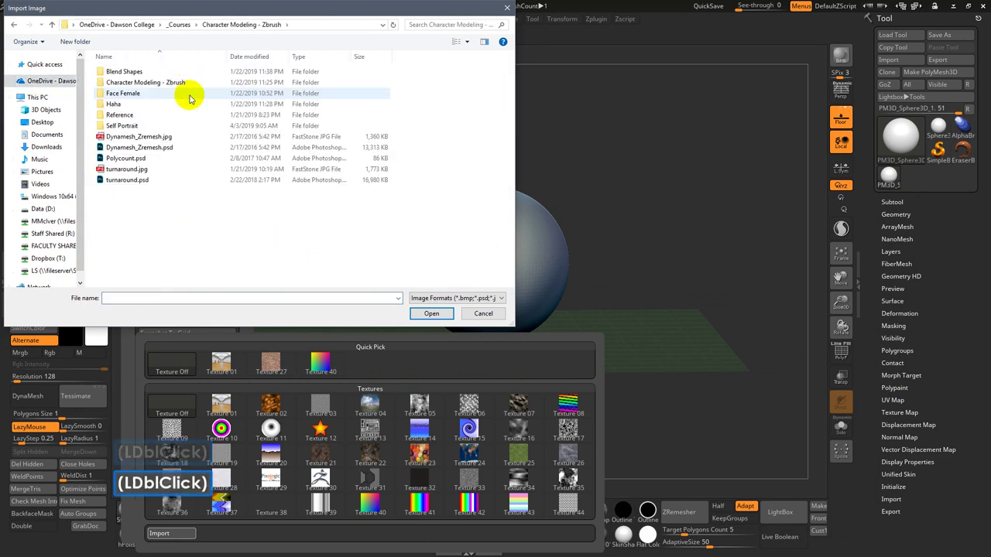
{"action": "double_click", "coordinate": [128, 126]}
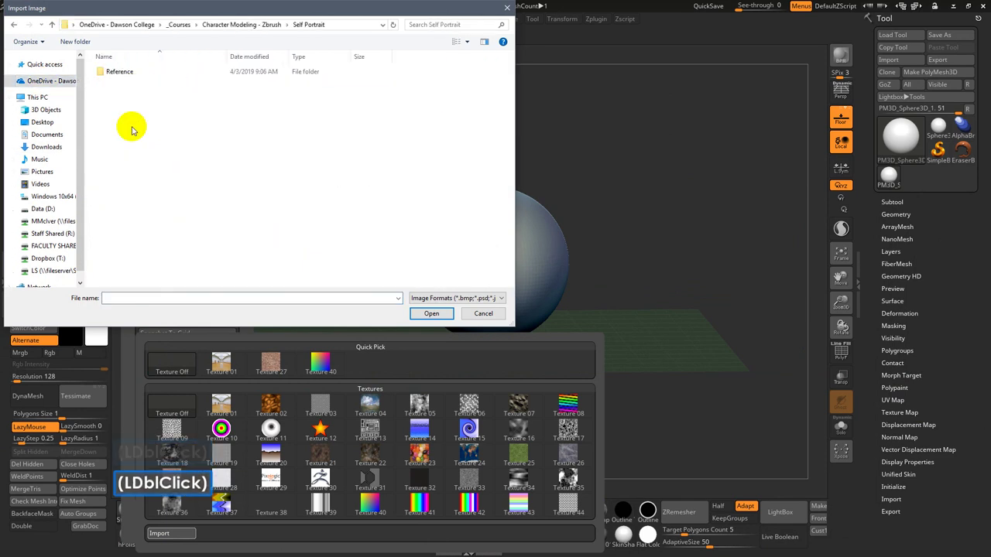
{"action": "double_click", "coordinate": [122, 73]}
{"action": "double_click", "coordinate": [431, 137]}
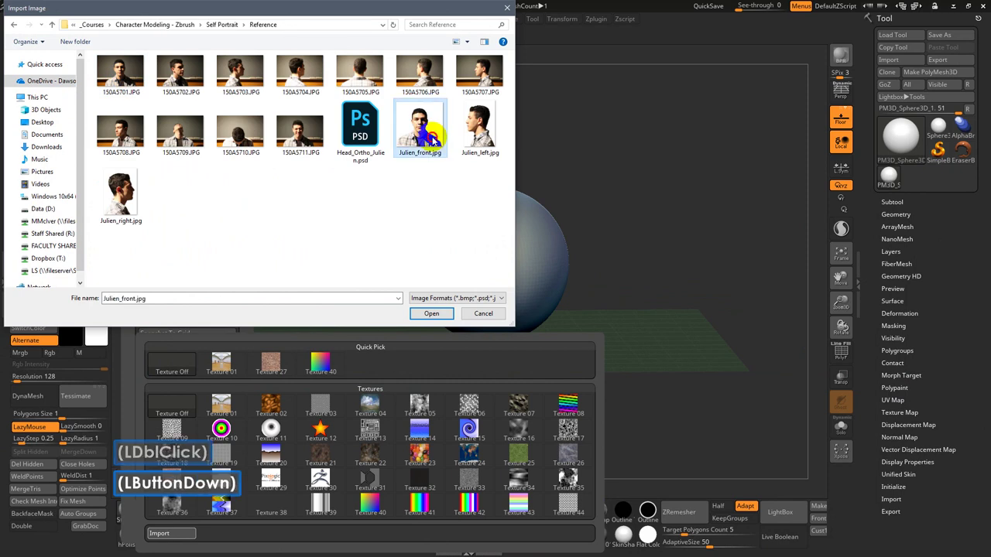
{"action": "mouse_move", "coordinate": [318, 227]}
{"action": "left_mouse_down"}
{"action": "mouse_move", "coordinate": [290, 224]}
{"action": "mouse_move", "coordinate": [308, 226]}
{"action": "left_mouse_up"}
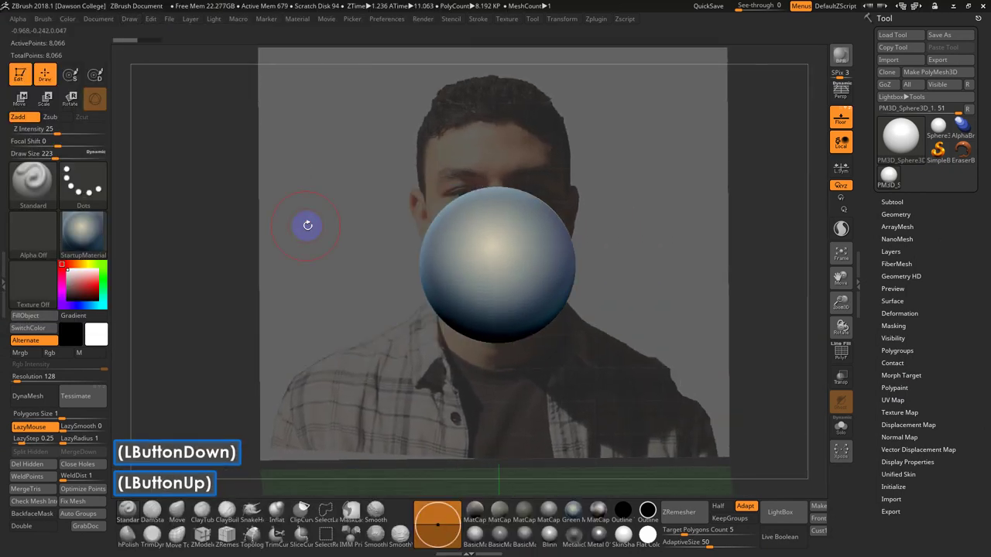
Import the left-profile portrait JPG from the same Reference folder as Map1 of the floor grid's Left-Right settings.
{"action": "left_click", "coordinate": [98, 19]}
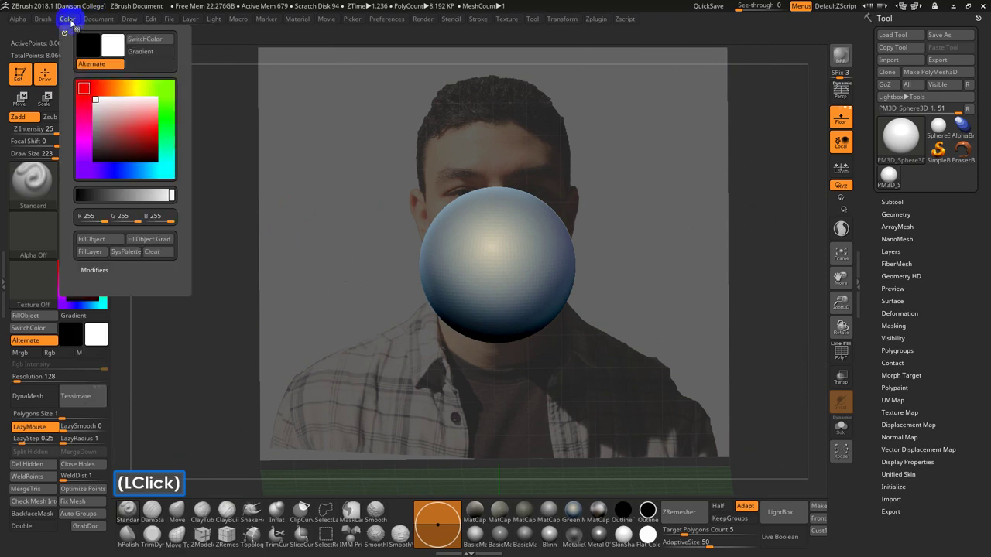
{"action": "left_click", "coordinate": [133, 18]}
{"action": "left_click_drag", "start_coordinate": [121, 386], "coordinate": [129, 310]}
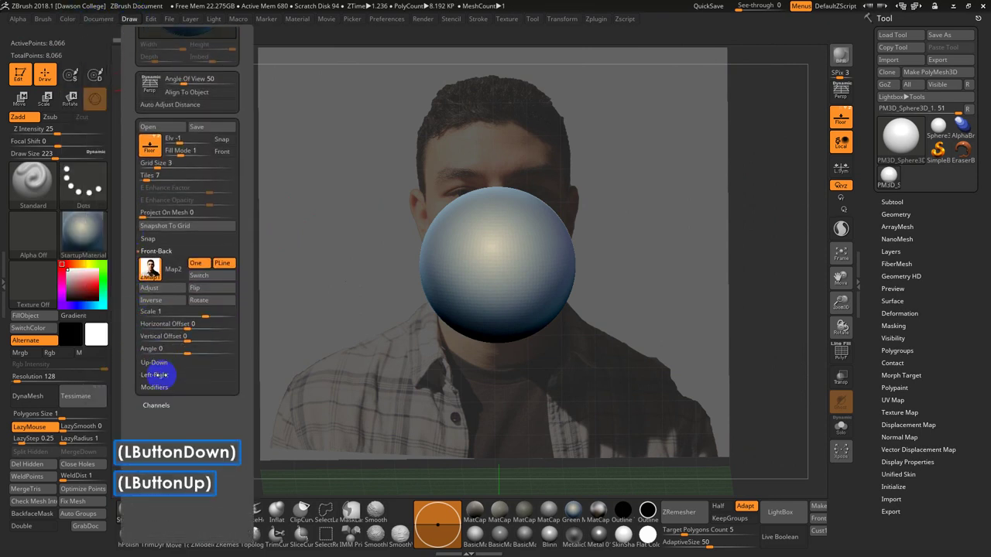
{"action": "key", "text": "F5"}
{"action": "left_click", "coordinate": [155, 375]}
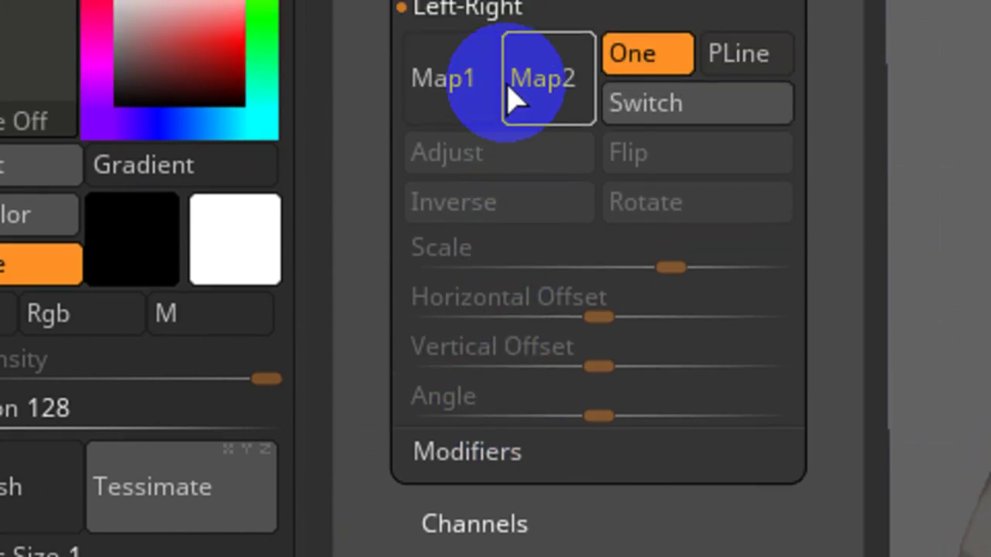
{"action": "left_click", "coordinate": [465, 137]}
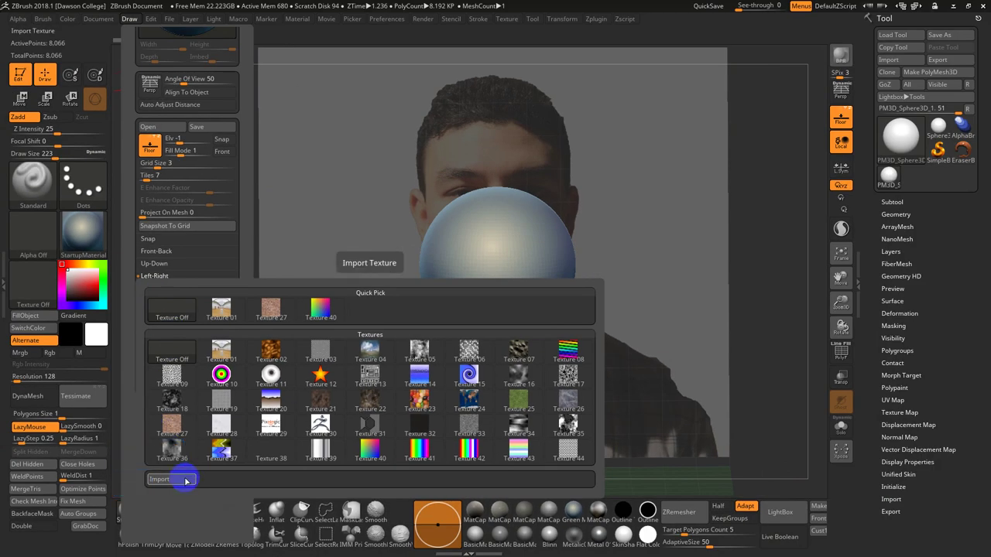
{"action": "left_click", "coordinate": [186, 481]}
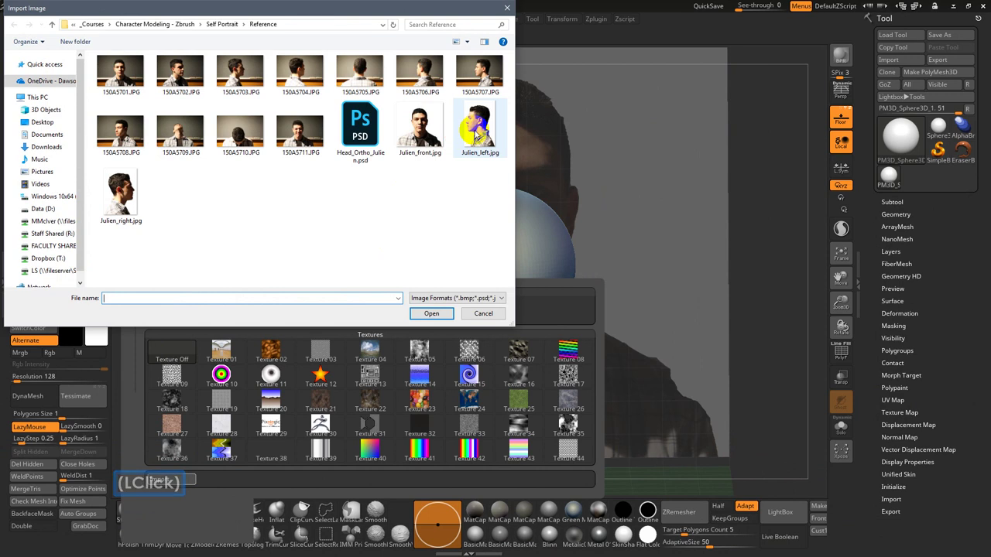
{"action": "double_click", "coordinate": [478, 135]}
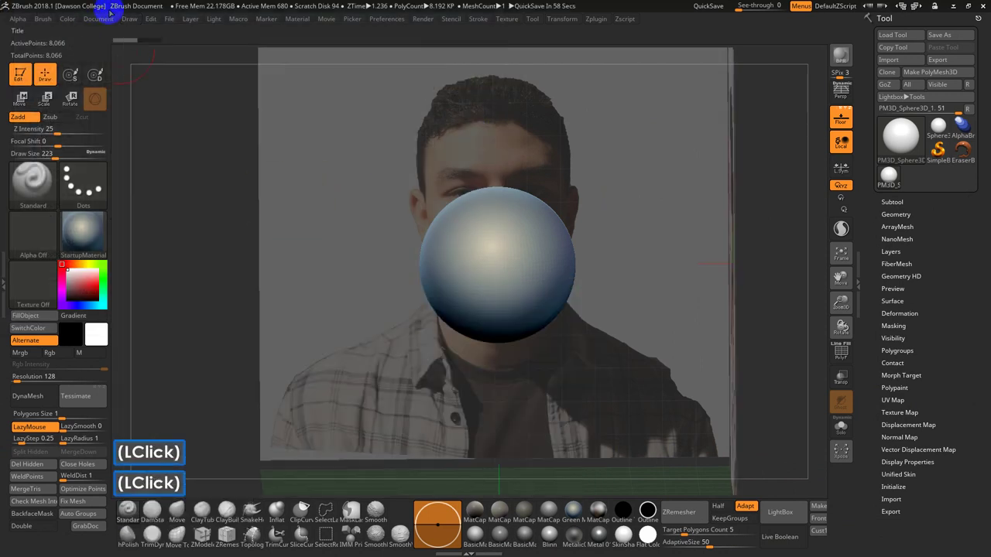
{"action": "left_click_drag", "start_coordinate": [213, 256], "coordinate": [230, 259]}
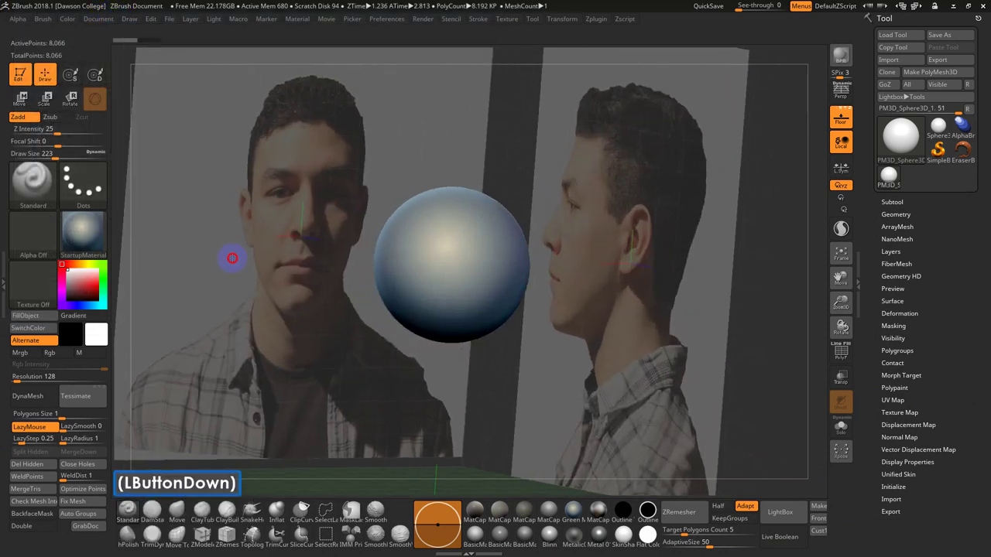
Try out different floor grid elevations and settle on -0.99268.
{"action": "left_click_drag", "start_coordinate": [527, 408], "coordinate": [531, 349], "text": "alt"}
{"action": "left_click_drag", "start_coordinate": [563, 284], "coordinate": [581, 386], "text": "alt"}
{"action": "left_click_drag", "start_coordinate": [593, 352], "coordinate": [537, 356], "text": "alt"}
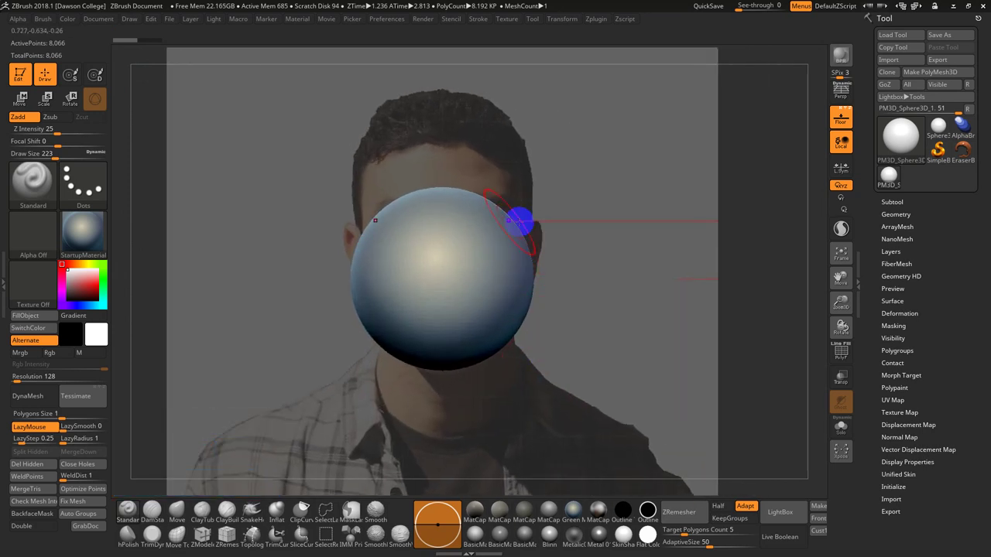
{"action": "left_click", "coordinate": [130, 19]}
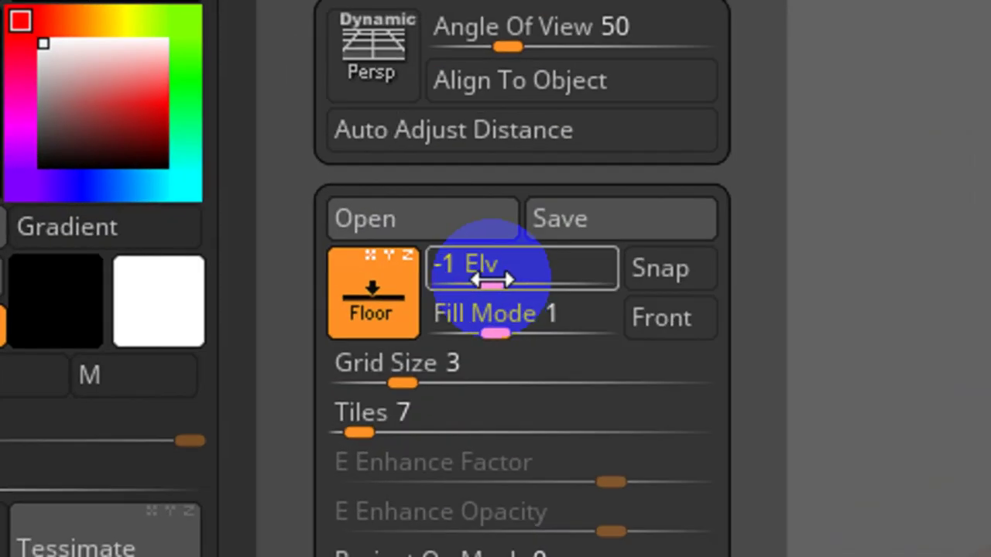
{"action": "left_click_drag", "start_coordinate": [178, 328], "coordinate": [168, 328]}
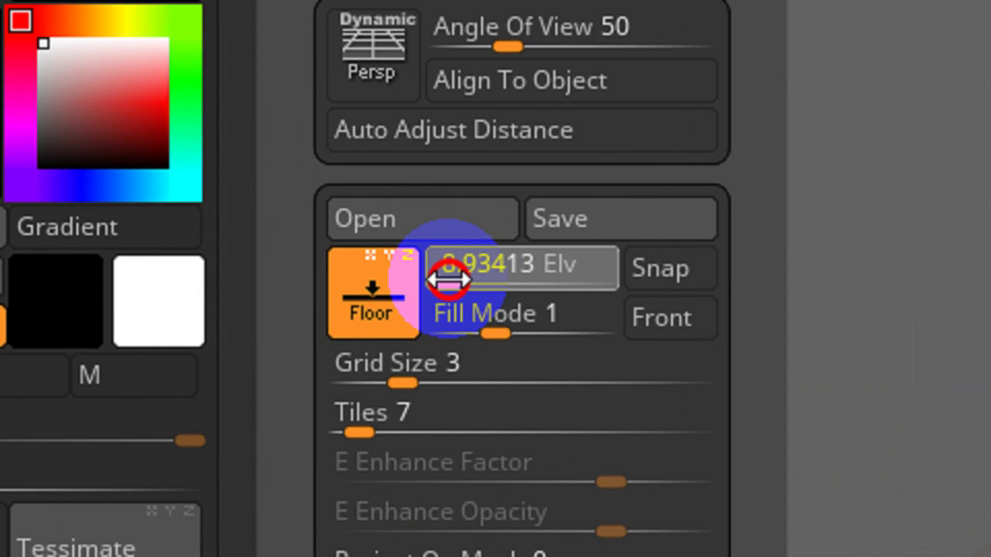
{"action": "left_click_drag", "start_coordinate": [448, 280], "coordinate": [488, 286]}
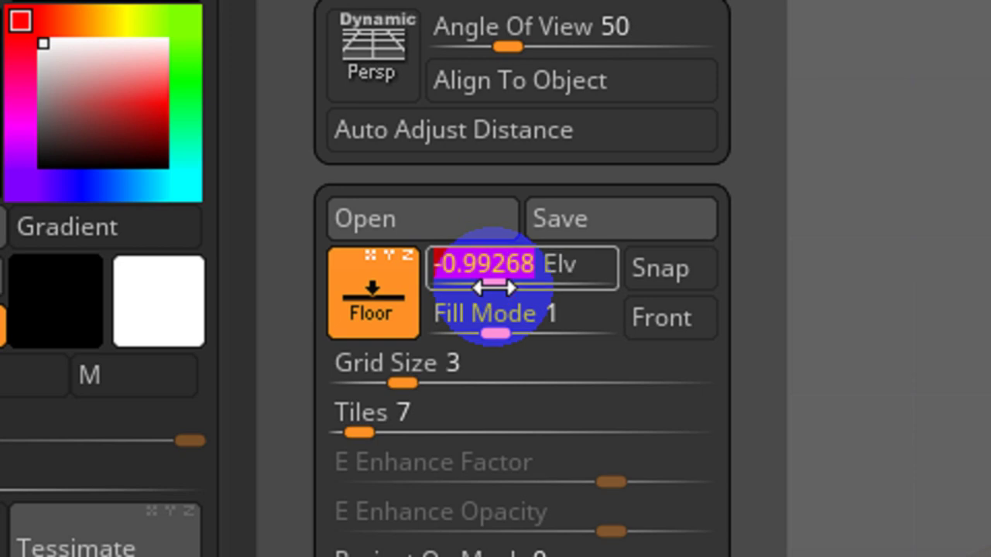
Set the floor grid's Fill Mode to 3 for the reference photos.
{"action": "left_click_drag", "start_coordinate": [494, 331], "coordinate": [593, 333]}
{"action": "left_click", "coordinate": [552, 333]}
{"action": "left_click", "coordinate": [593, 334]}
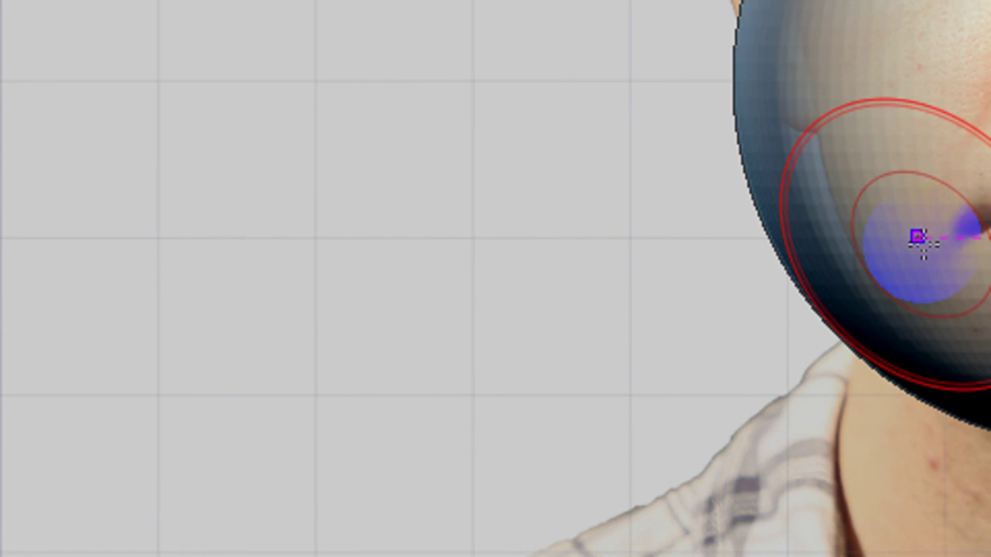
{"action": "key", "text": "F5"}
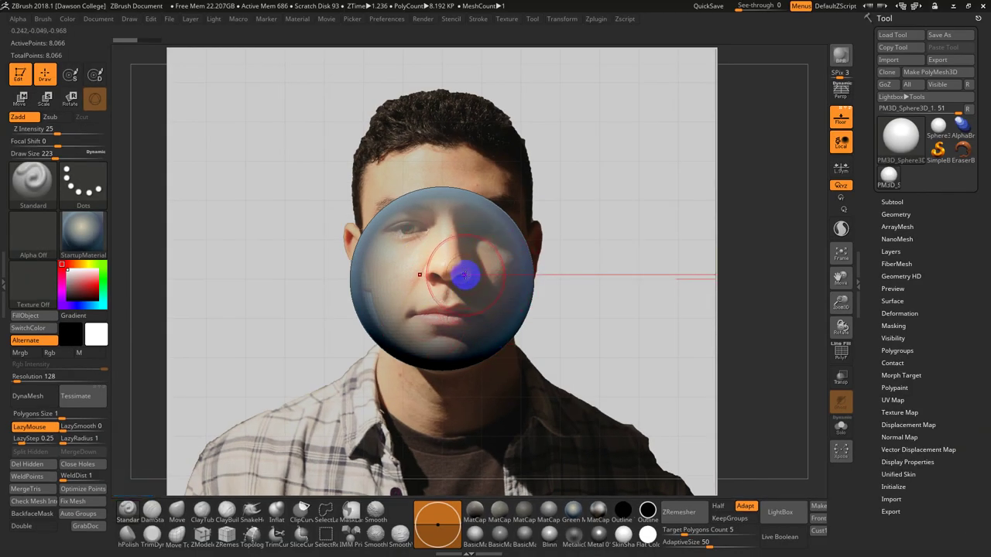
Try moving the sphere sideways over the front photo and making a brush stroke on it, and undo both changes.
{"action": "key", "text": "w"}
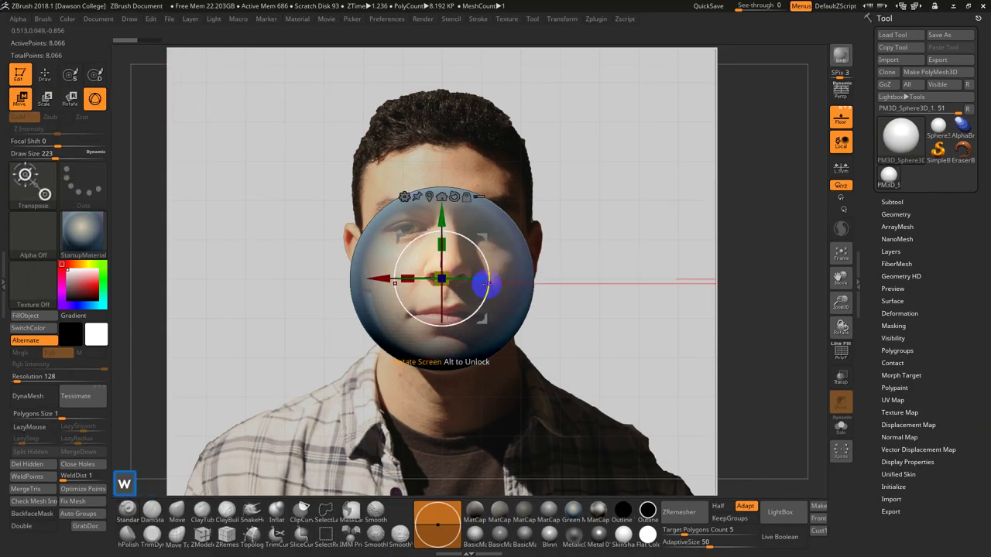
{"action": "left_click_drag", "start_coordinate": [384, 280], "coordinate": [389, 278]}
{"action": "key", "text": "x"}
{"action": "key", "text": "w"}
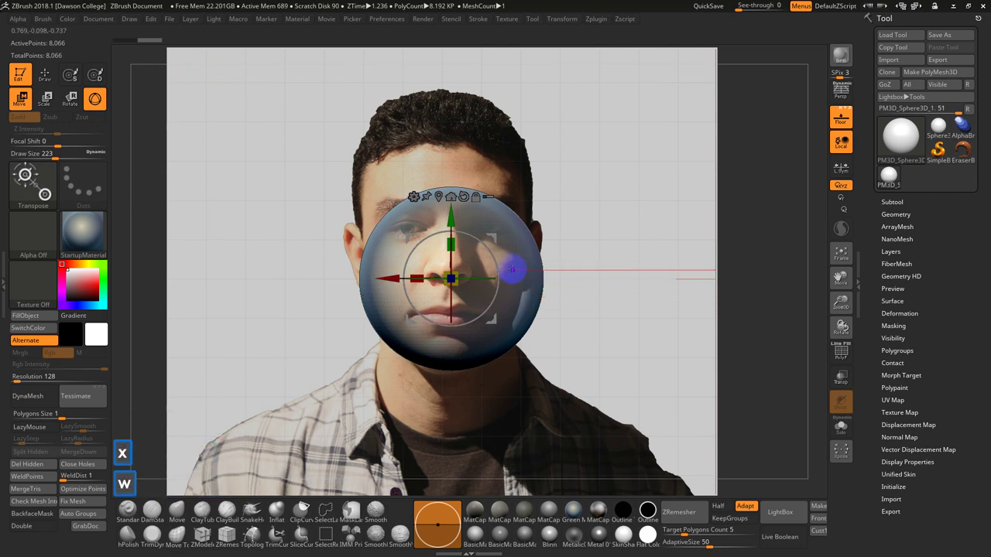
{"action": "key", "text": "q"}
{"action": "mouse_move", "coordinate": [493, 283]}
{"action": "left_mouse_down"}
{"action": "mouse_move", "coordinate": [511, 297]}
{"action": "mouse_move", "coordinate": [504, 279]}
{"action": "mouse_move", "coordinate": [471, 271]}
{"action": "left_mouse_up"}
{"action": "key", "text": "ctrl+z"}
{"action": "key", "text": "ctrl+z"}
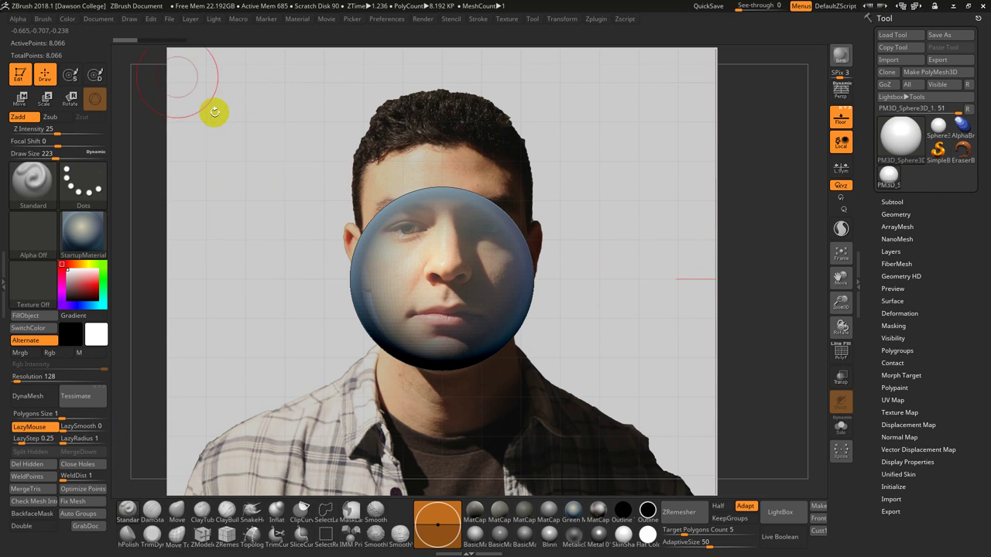
Shift the front photo slightly left with the Horizontal Offset of the Front-Back map.
{"action": "left_click", "coordinate": [131, 19]}
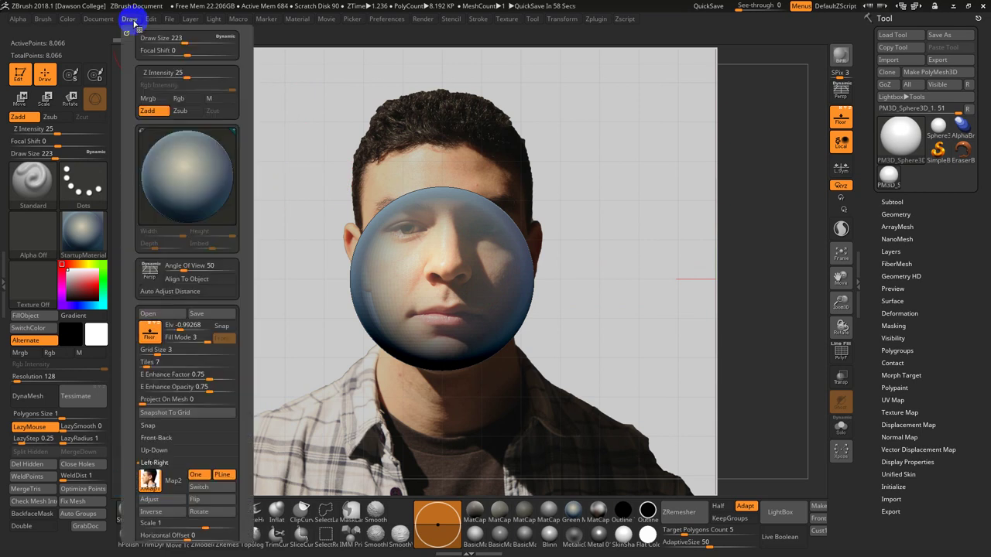
{"action": "left_click_drag", "start_coordinate": [133, 380], "coordinate": [132, 281]}
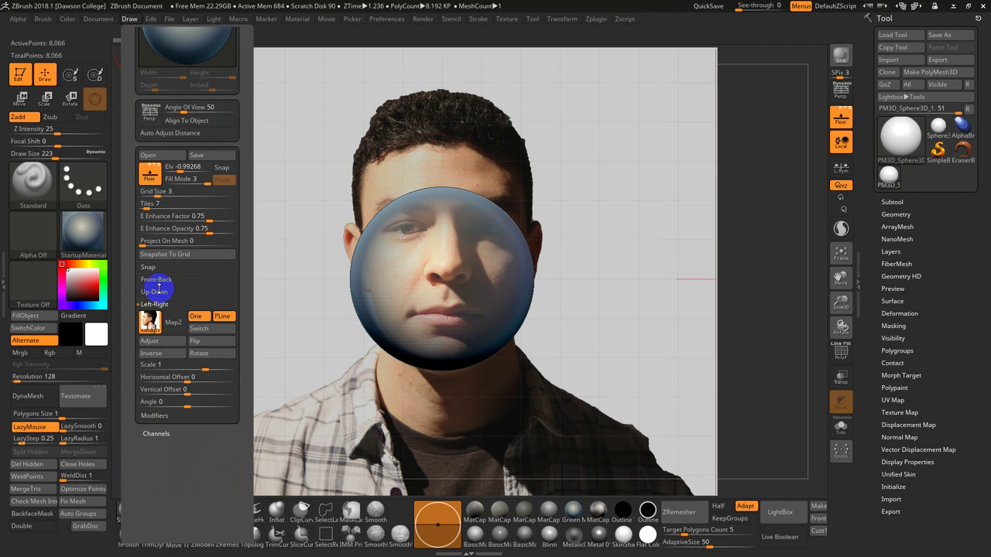
{"action": "left_click", "coordinate": [161, 284]}
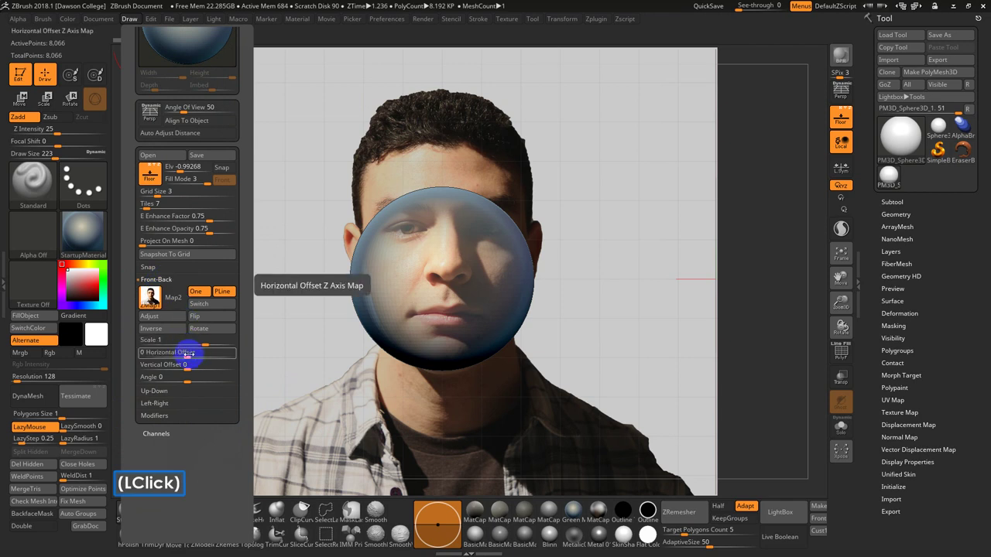
{"action": "left_click_drag", "start_coordinate": [188, 353], "coordinate": [180, 353]}
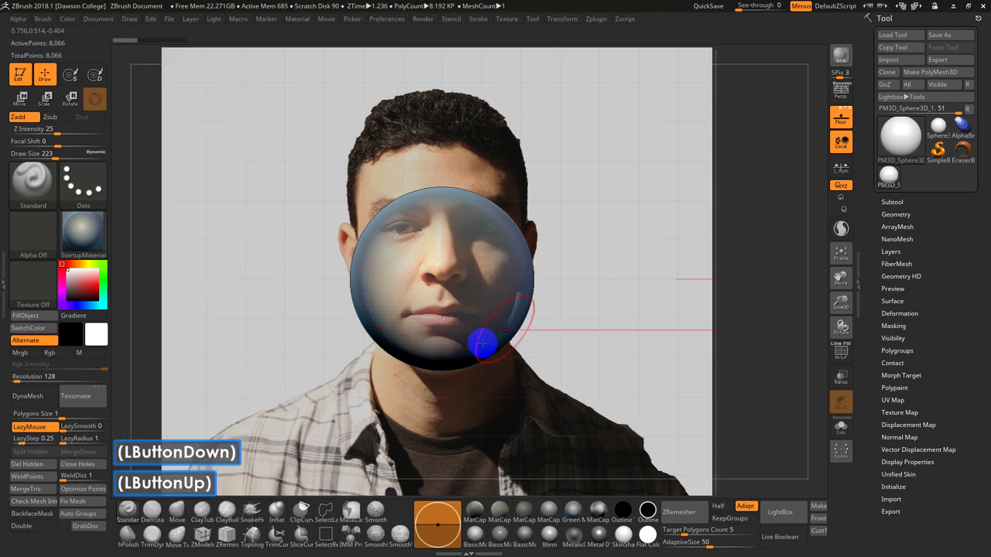
Turn off X symmetry while checking how the photo's nose is centred on the sphere.
{"action": "left_click_drag", "start_coordinate": [759, 295], "coordinate": [795, 431], "text": "alt"}
{"action": "right_click_drag", "start_coordinate": [687, 326], "coordinate": [683, 312], "text": "alt"}
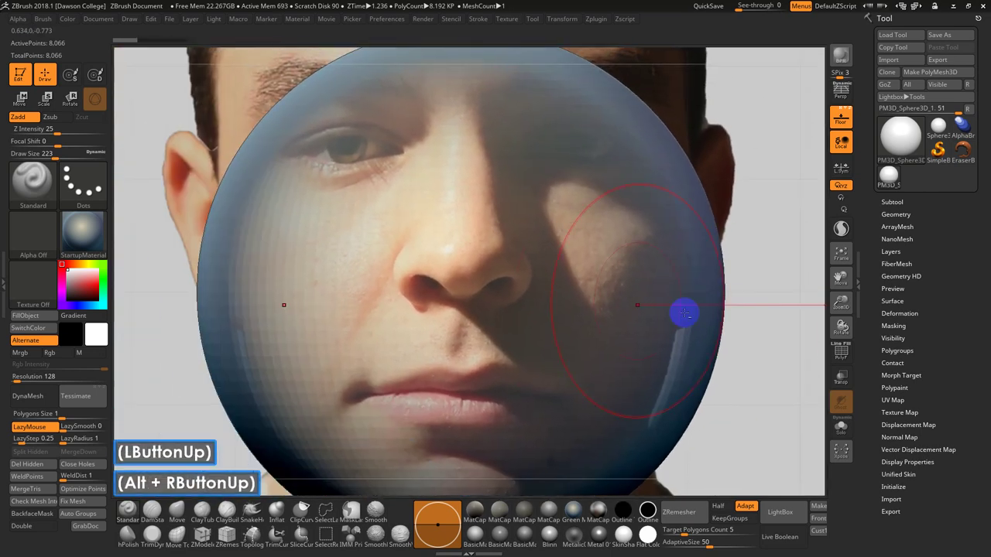
{"action": "left_click", "coordinate": [513, 292]}
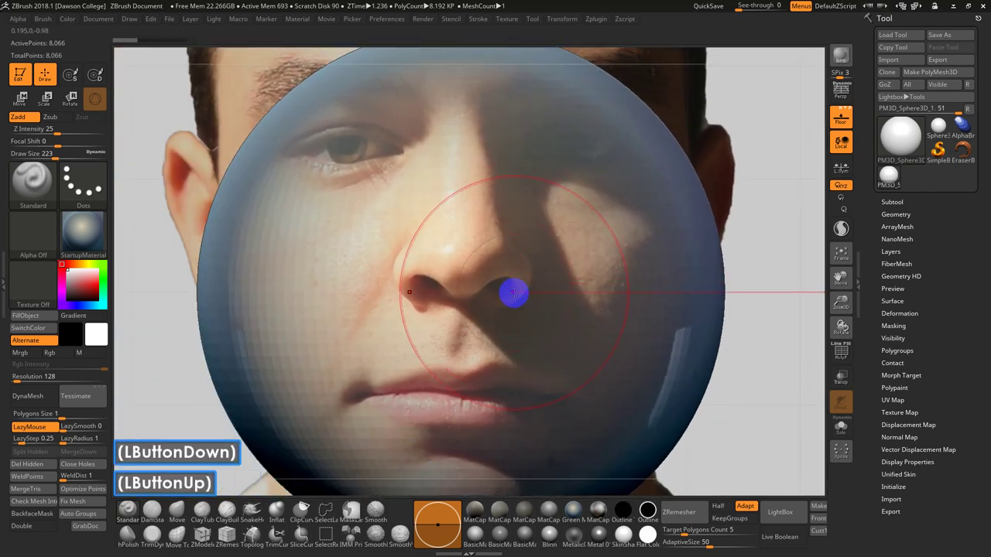
{"action": "left_click", "coordinate": [511, 292]}
{"action": "key", "text": "x"}
{"action": "left_click", "coordinate": [505, 289]}
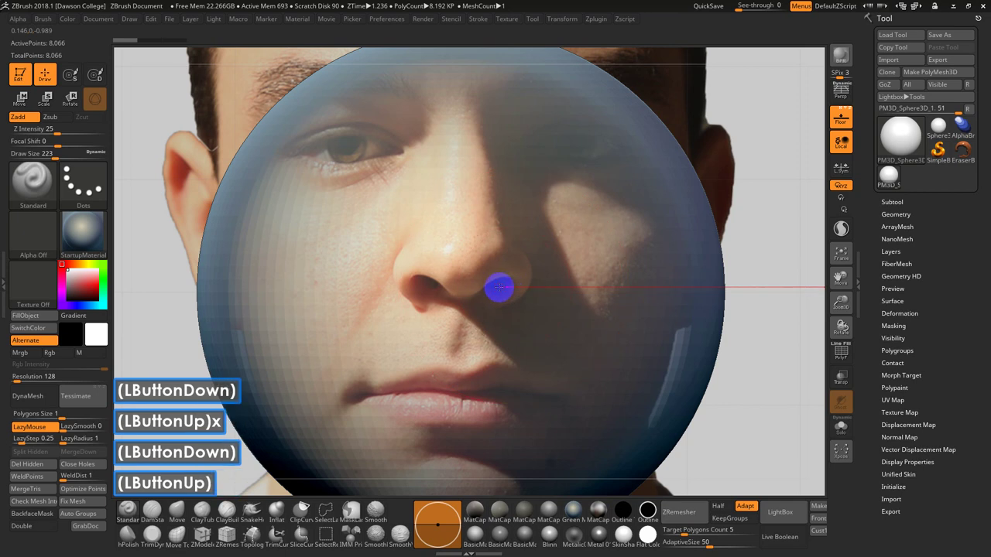
Set the brush's Draw Size to 120.
{"action": "key", "text": "s"}
{"action": "left_click_drag", "start_coordinate": [509, 289], "coordinate": [500, 283]}
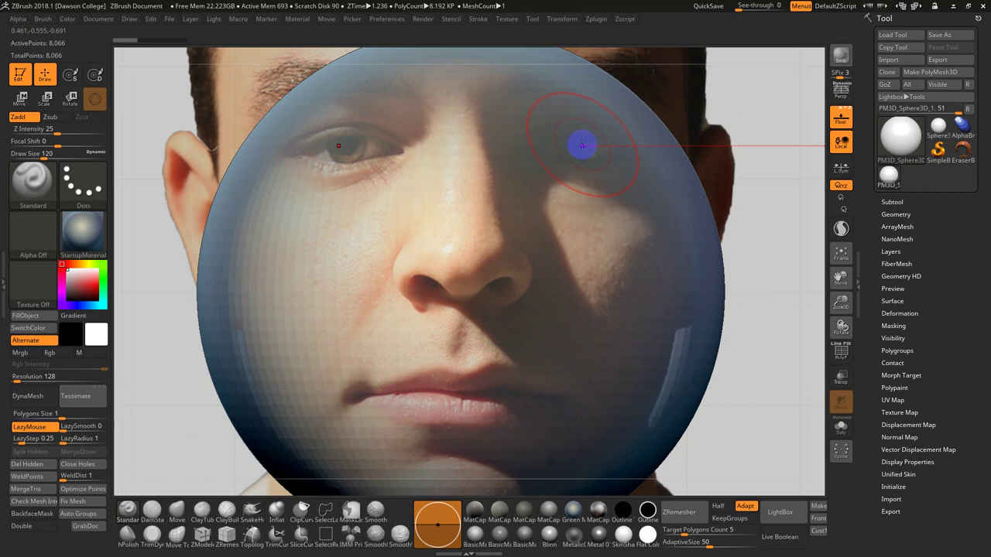
Switch to Photoshop, fit 150A5701.JPG to the window and hide the two side portraits on Layer 2 and Layer 1.
{"action": "key", "text": "alt+Tab"}
{"action": "key", "text": "alt+Tab"}
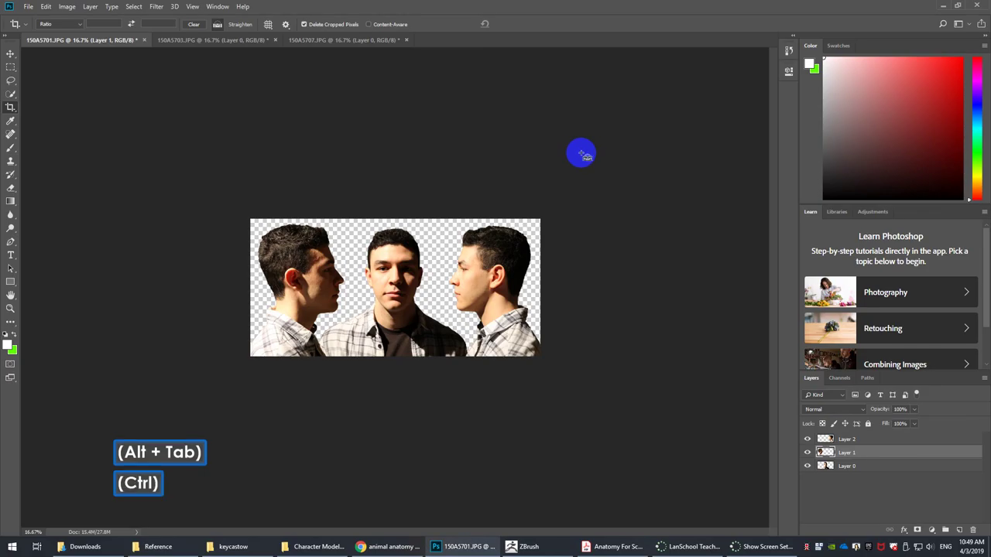
{"action": "key", "text": "ctrl+0"}
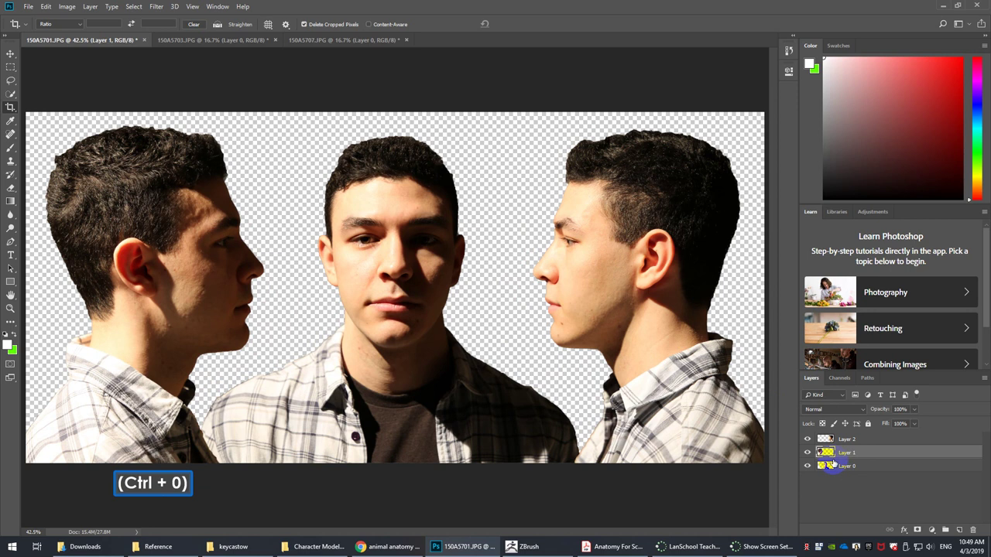
{"action": "left_click", "coordinate": [808, 439]}
{"action": "left_click", "coordinate": [807, 452]}
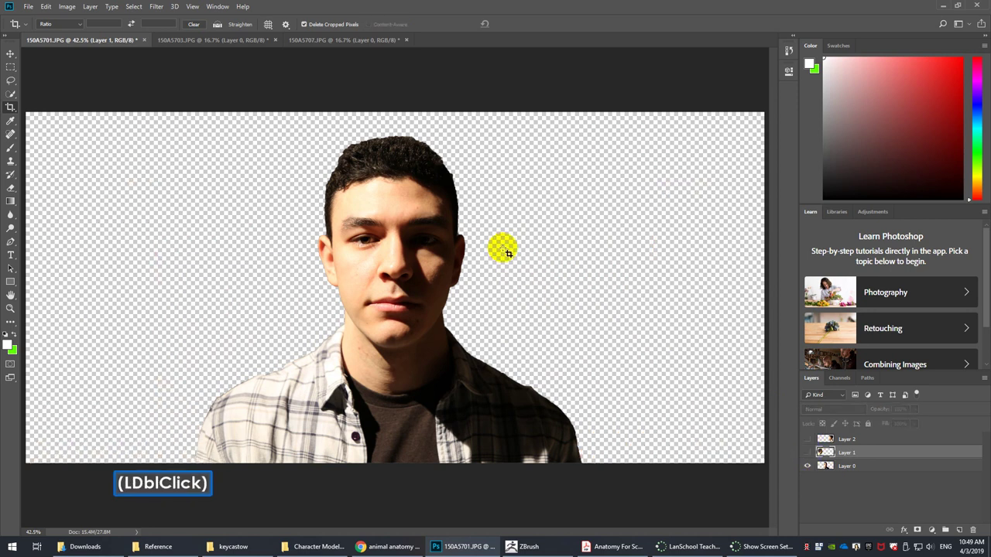
Select the shadowed half of the front portrait up to the face's centre line and try copying it to a new layer.
{"action": "key", "text": "m"}
{"action": "left_click_drag", "start_coordinate": [395, 105], "coordinate": [571, 534]}
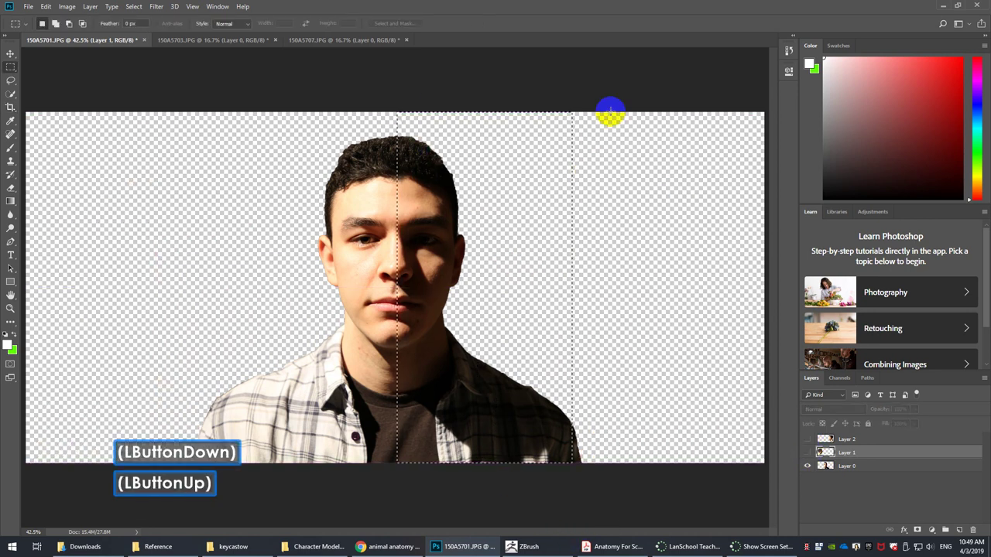
{"action": "left_click_drag", "start_coordinate": [614, 103], "coordinate": [395, 484]}
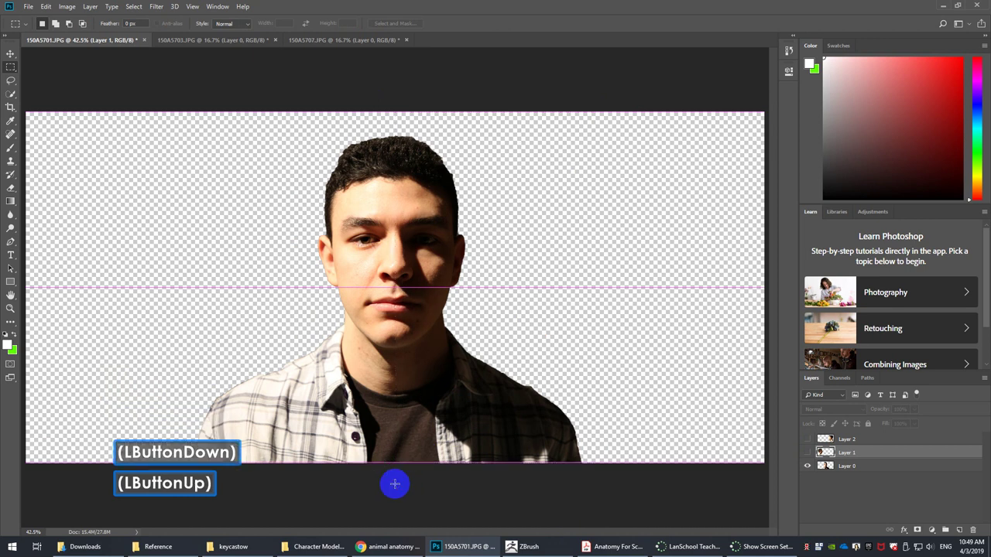
{"action": "key", "text": "ctrl+c"}
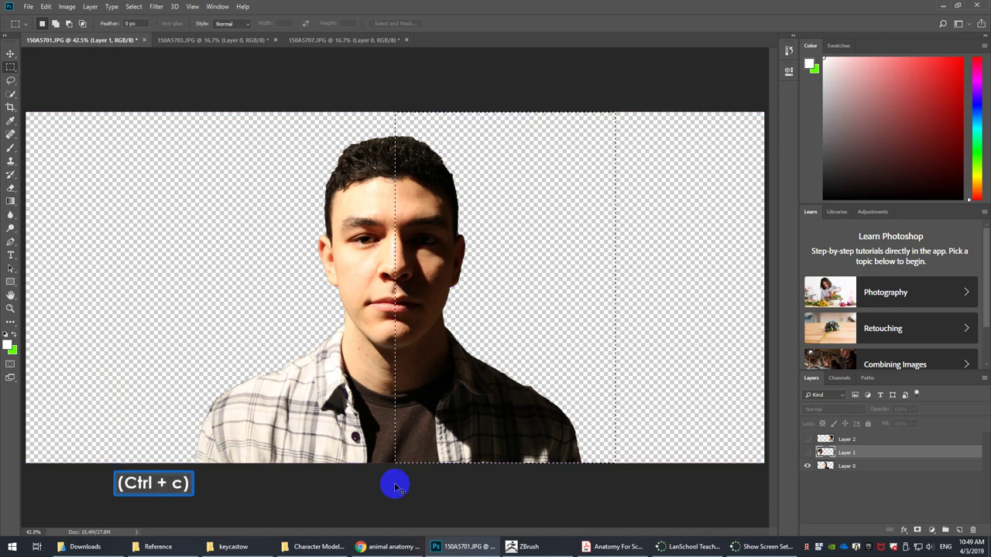
{"action": "key", "text": "ctrl+v"}
{"action": "key", "text": "ctrl+z"}
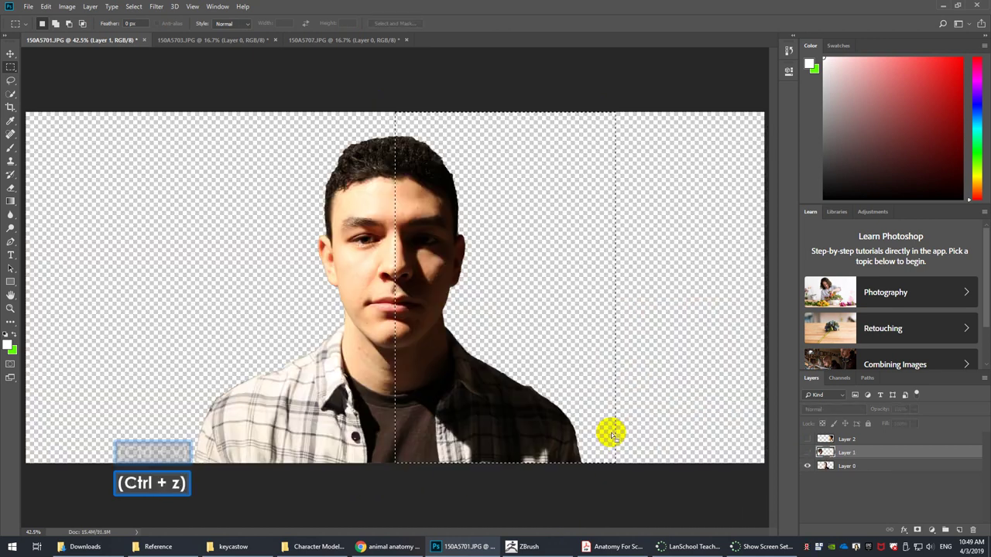
Copy the shadowed half from Layer 0 to a new layer and align it over the original half.
{"action": "left_click", "coordinate": [829, 470], "text": "ctrl"}
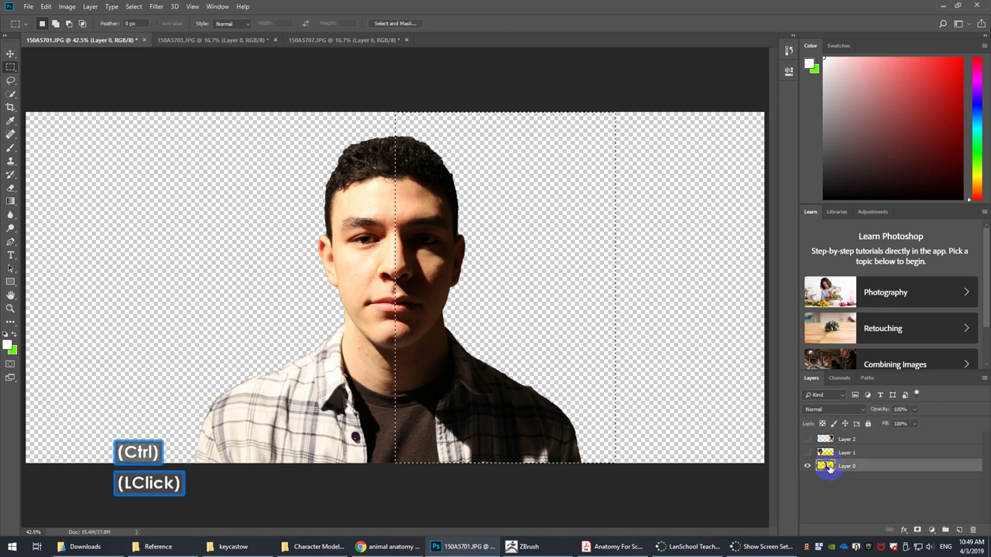
{"action": "key", "text": "ctrl+v"}
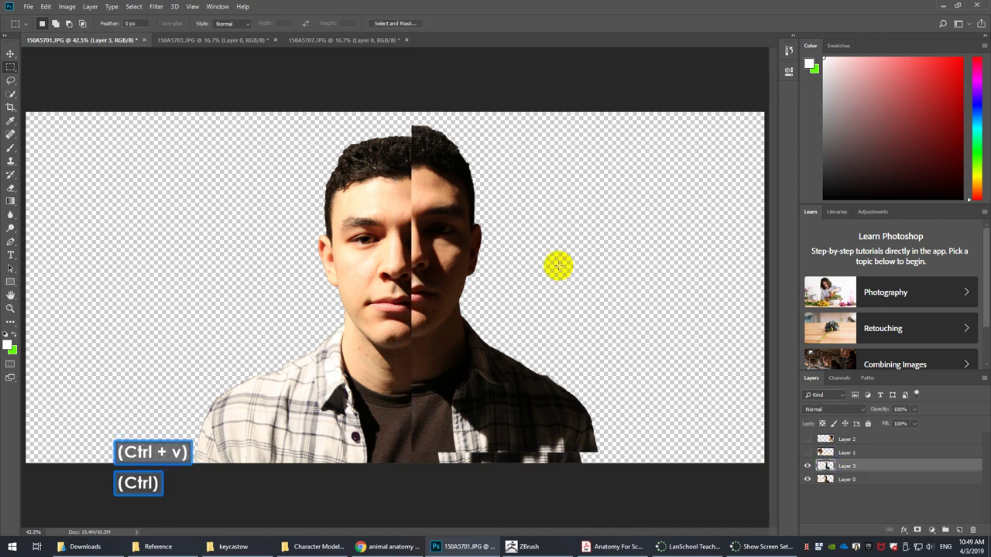
{"action": "key", "text": "v"}
{"action": "left_click_drag", "start_coordinate": [504, 272], "coordinate": [460, 292]}
{"action": "key", "text": "ctrl+z"}
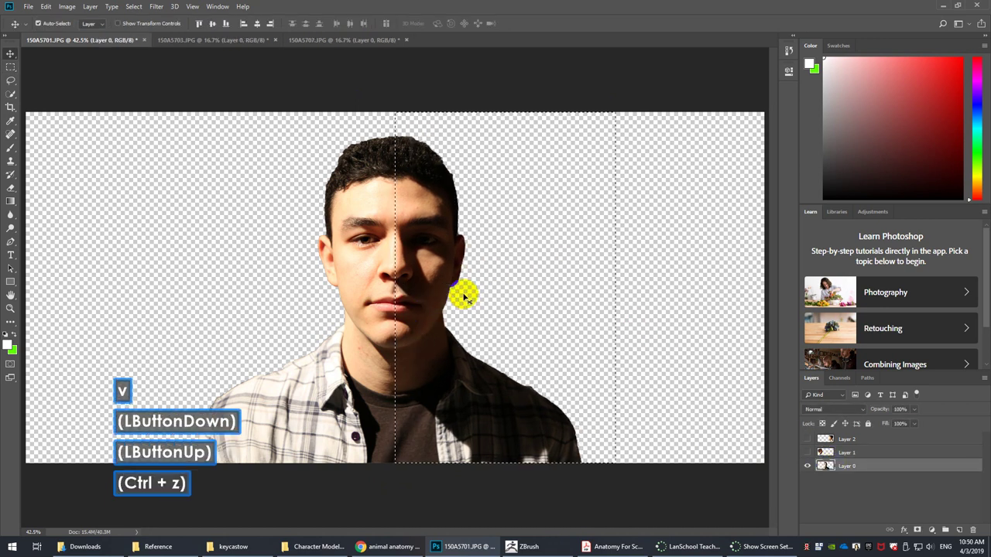
{"action": "key", "text": "ctrl+v"}
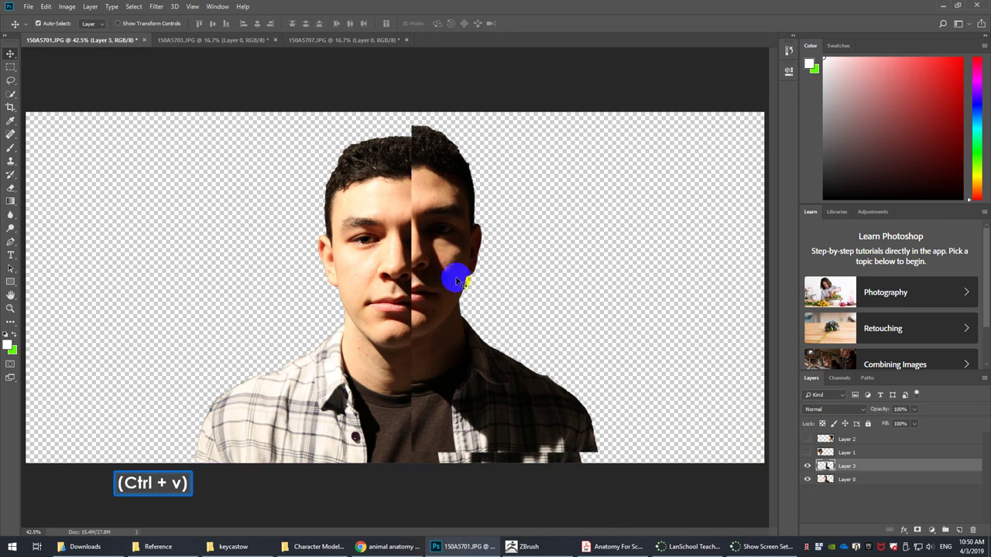
{"action": "left_click_drag", "start_coordinate": [455, 250], "coordinate": [434, 264]}
Mirror the copied shadowed half about the face's centre line by moving the transform pivot there and setting the width to -100%.
{"action": "key", "text": "ctrl+t"}
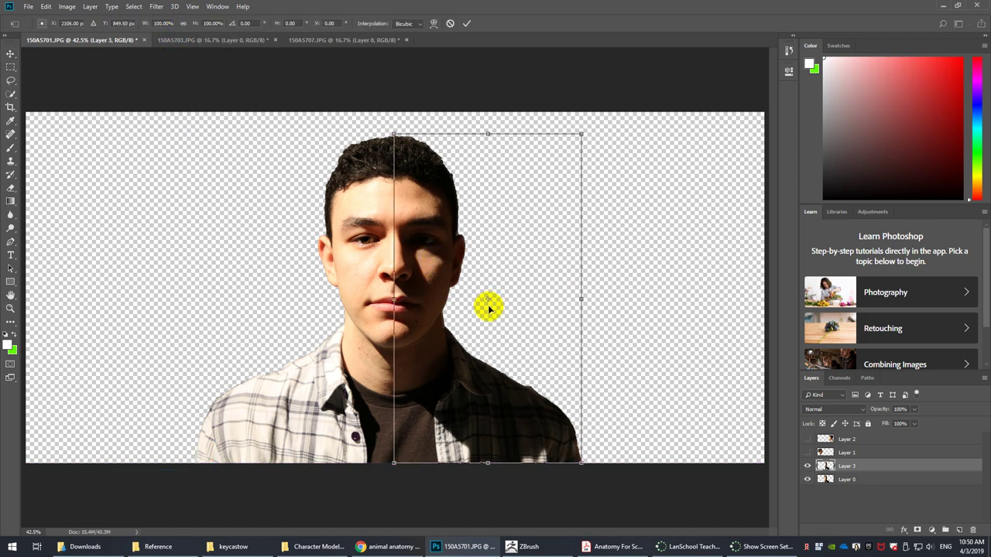
{"action": "left_click_drag", "start_coordinate": [488, 301], "coordinate": [395, 300]}
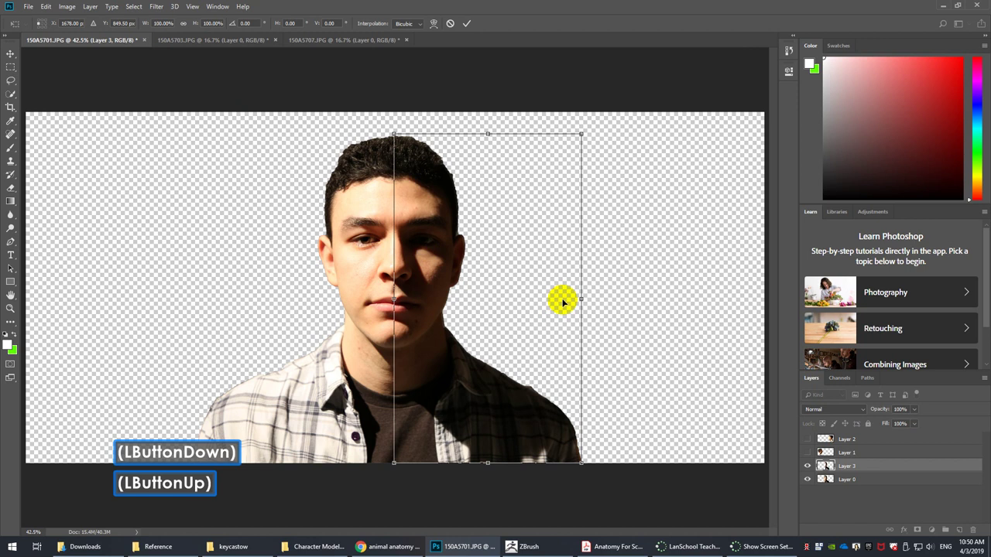
{"action": "left_click", "coordinate": [184, 48]}
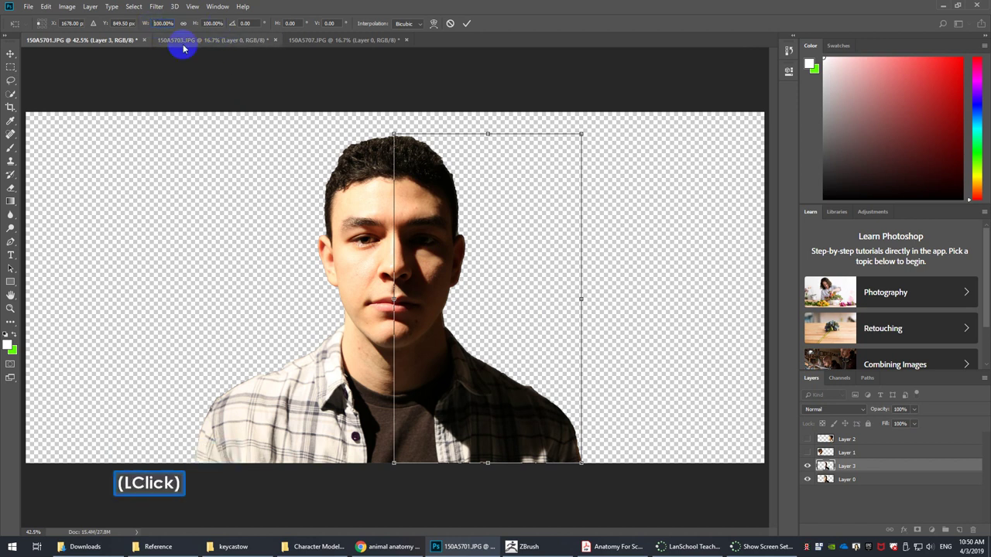
{"action": "key", "text": "Return"}
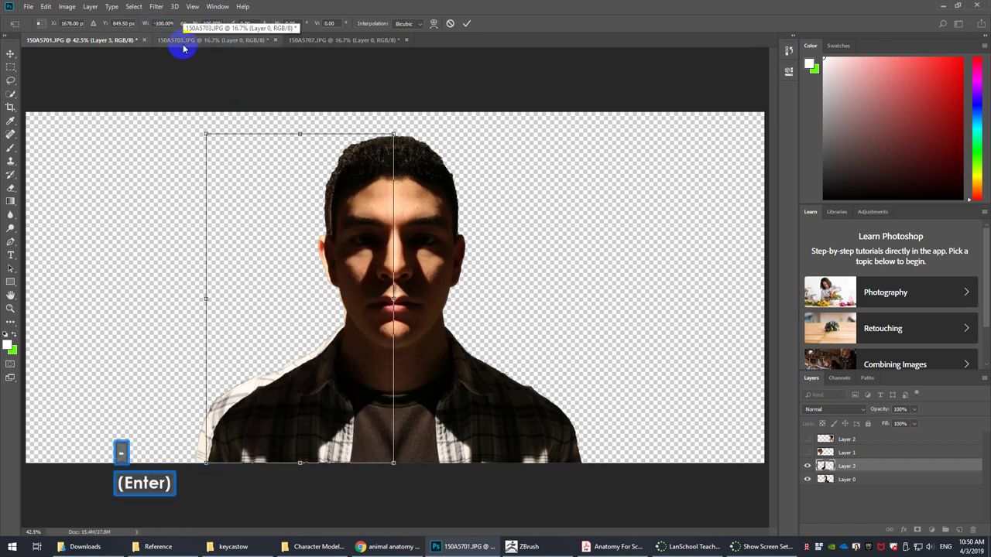
{"action": "key", "text": "Return"}
{"action": "key", "text": "ctrl"}
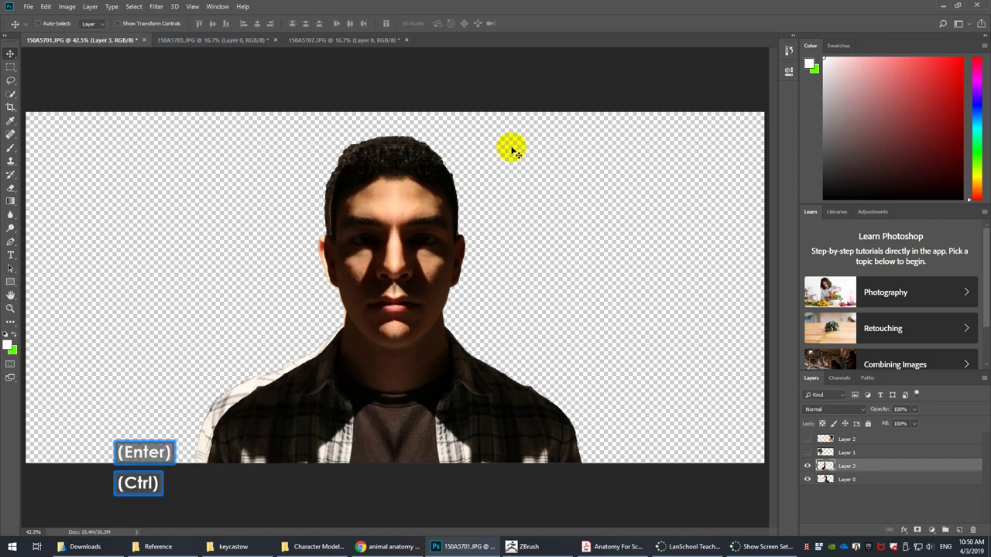
Undo the mirroring of the shadowed half and delete its Layer 3.
{"action": "key", "text": "ctrl+equal"}
{"action": "key", "text": "ctrl+equal"}
{"action": "key", "text": "ctrl+equal"}
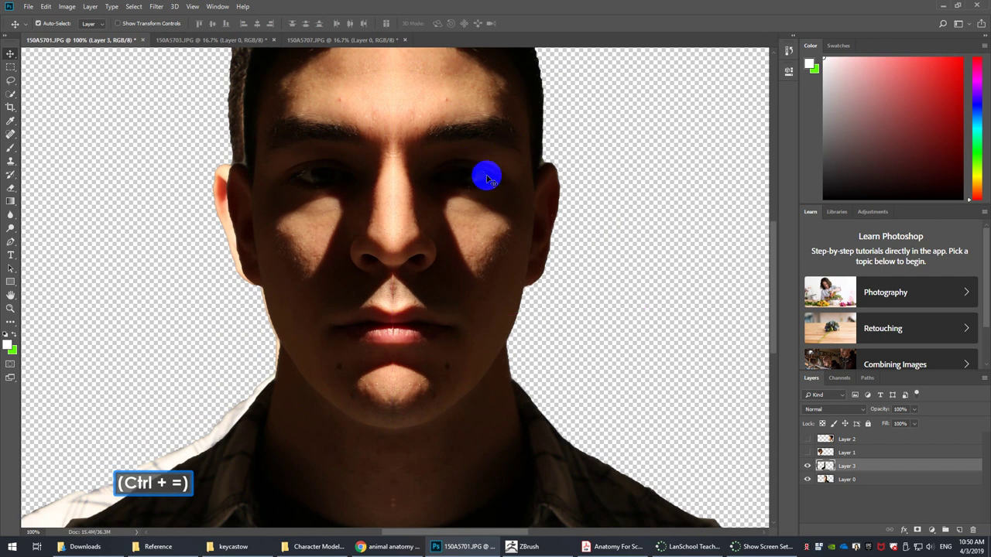
{"action": "key", "text": "ctrl+z"}
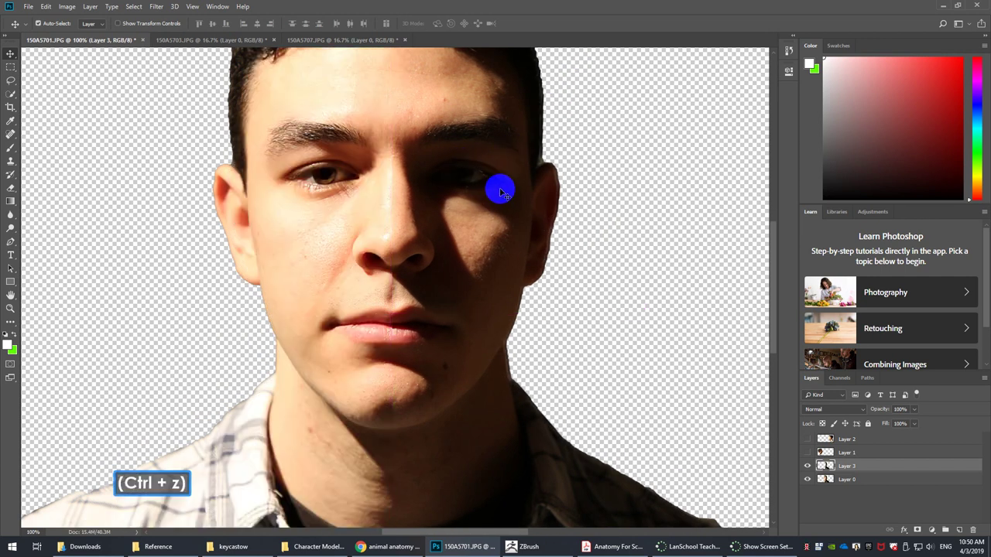
{"action": "left_click", "coordinate": [973, 530]}
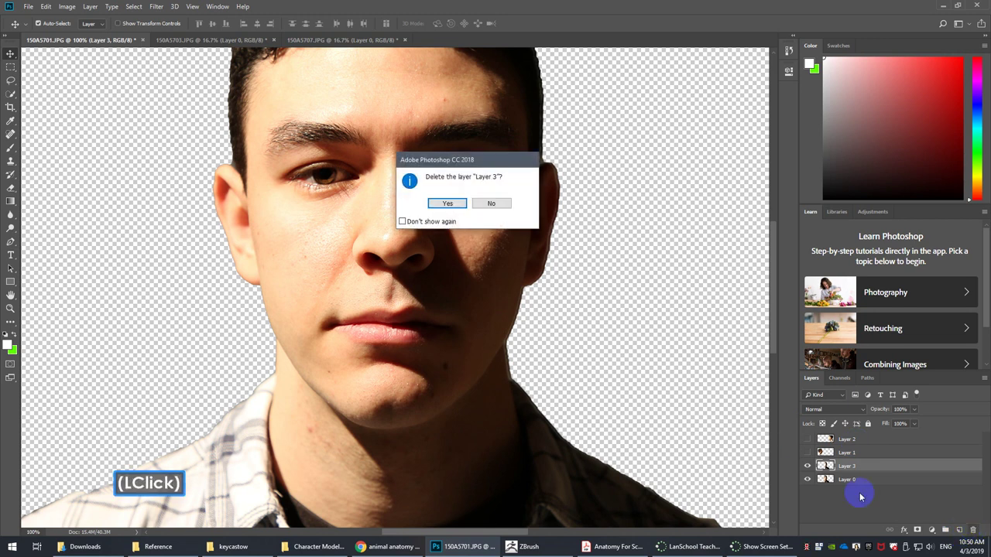
{"action": "left_click", "coordinate": [444, 204]}
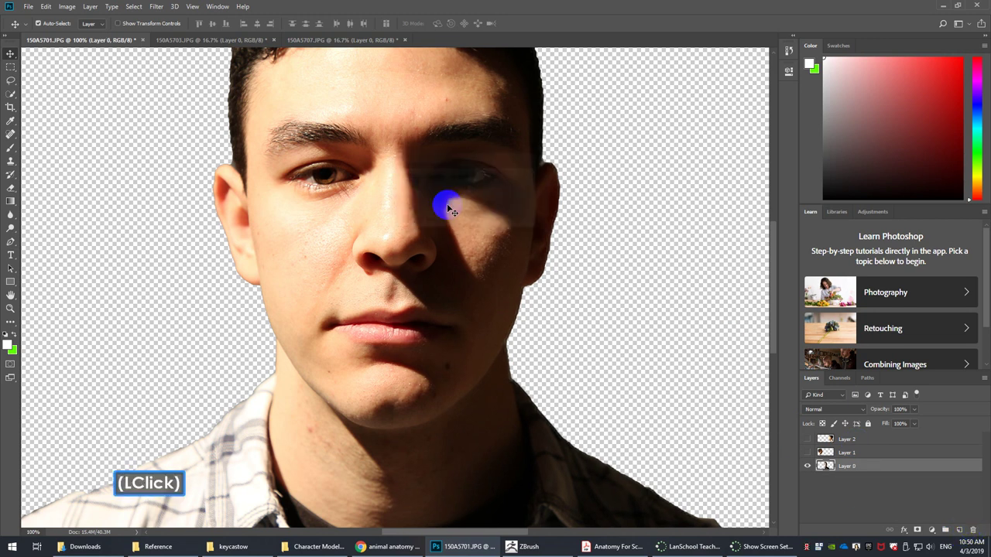
Select the lit half of the front portrait up to the face's centre line and paste a copy as a new layer.
{"action": "key", "text": "ctrl+minus"}
{"action": "key", "text": "ctrl+minus"}
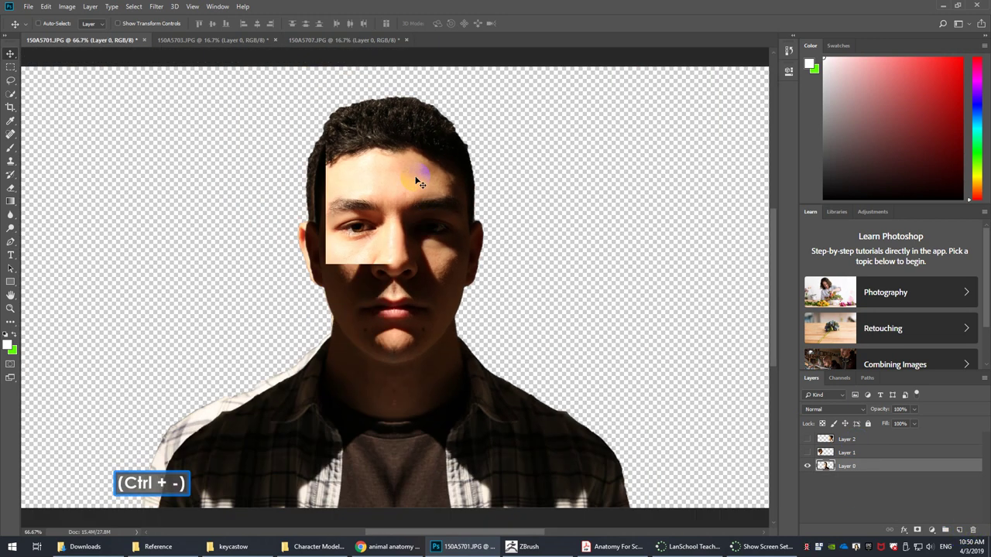
{"action": "key", "text": "m"}
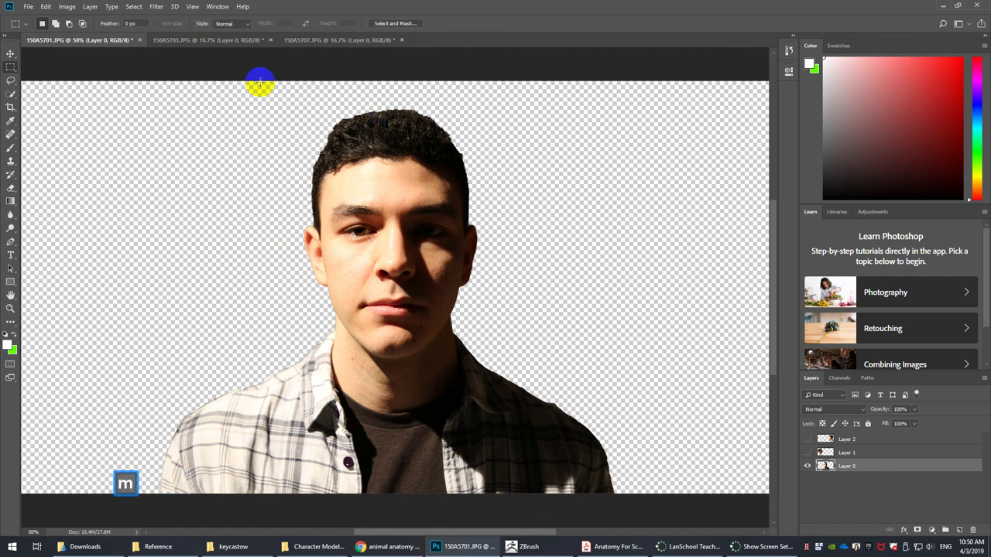
{"action": "left_click_drag", "start_coordinate": [139, 82], "coordinate": [390, 522]}
{"action": "key", "text": "ctrl+v"}
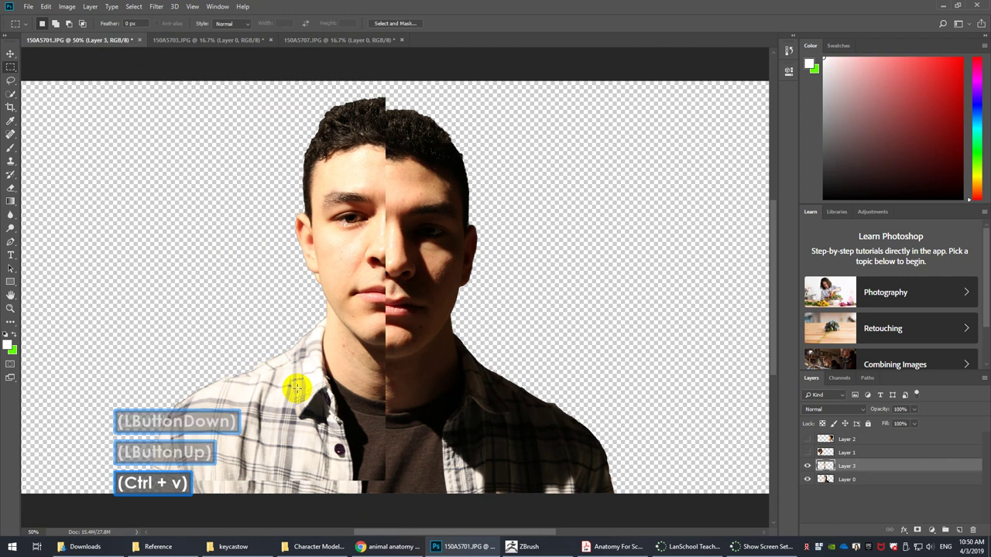
Align the copied lit half on Layer 3 exactly over the original half of the portrait.
{"action": "key", "text": "v"}
{"action": "left_click_drag", "start_coordinate": [305, 290], "coordinate": [377, 285]}
{"action": "key", "text": "ctrl+z"}
{"action": "left_click", "coordinate": [840, 466]}
Mirror the lit half about the face's centre line by moving the transform pivot there and setting the width to -100%.
{"action": "key", "text": "ctrl+t"}
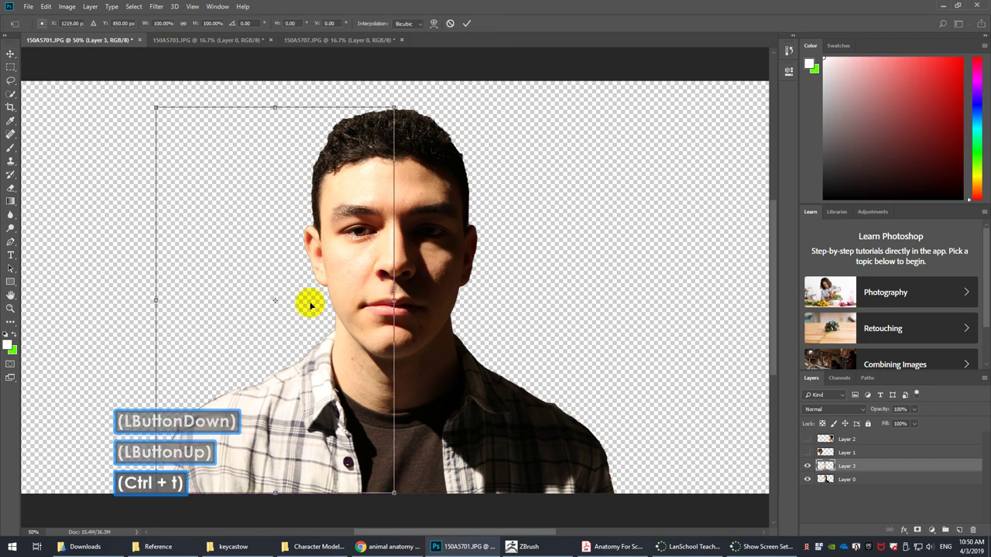
{"action": "left_click_drag", "start_coordinate": [273, 300], "coordinate": [394, 300]}
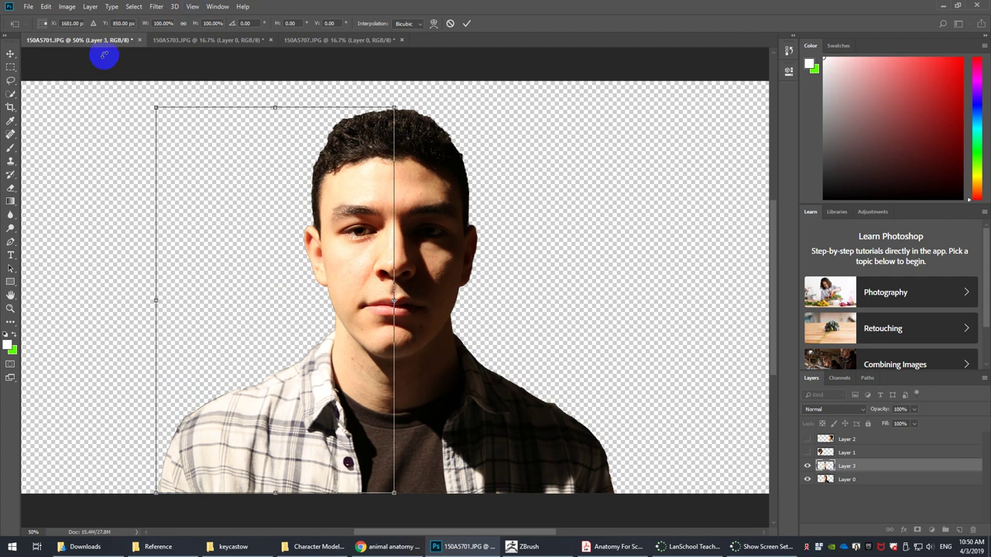
{"action": "left_click", "coordinate": [158, 23]}
{"action": "left_click", "coordinate": [210, 58]}
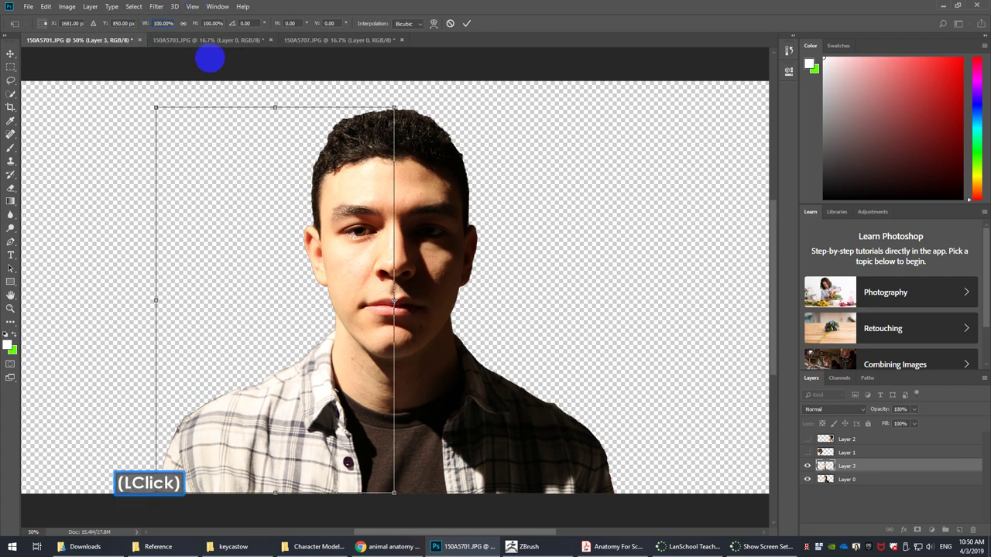
{"action": "type", "text": "-"}
{"action": "key", "text": "Return"}
{"action": "key", "text": "Return"}
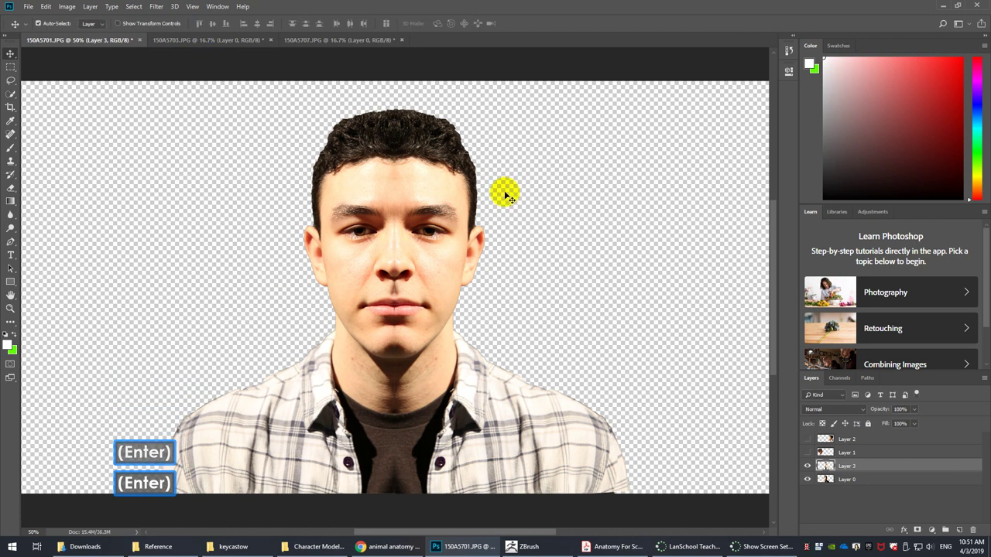
Toggle the visibility of Layer 3 repeatedly to compare the original face with the mirrored, symmetrical version.
{"action": "left_click", "coordinate": [807, 465]}
{"action": "left_click", "coordinate": [807, 465]}
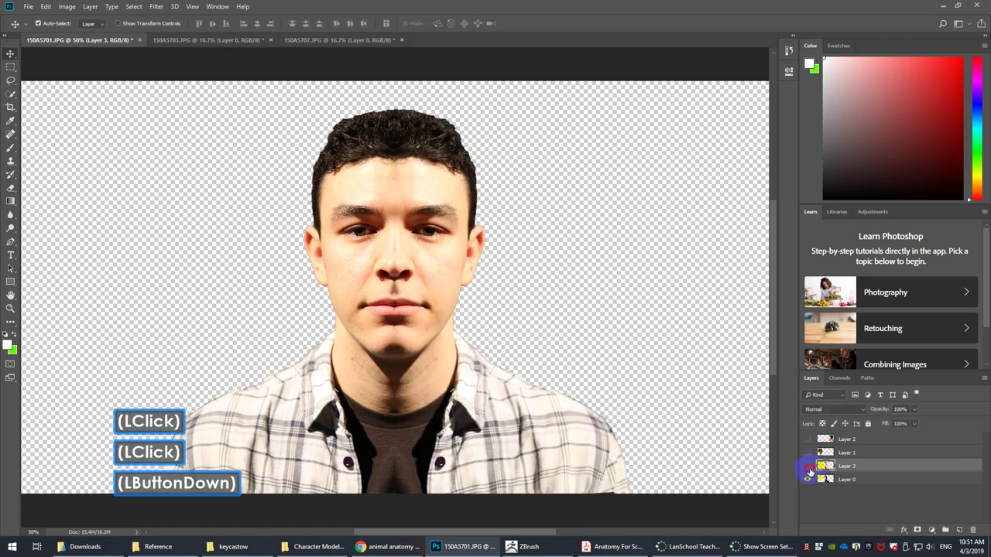
{"action": "left_click", "coordinate": [808, 467]}
{"action": "left_click", "coordinate": [807, 466]}
{"action": "left_click", "coordinate": [807, 466]}
{"action": "left_click", "coordinate": [808, 467]}
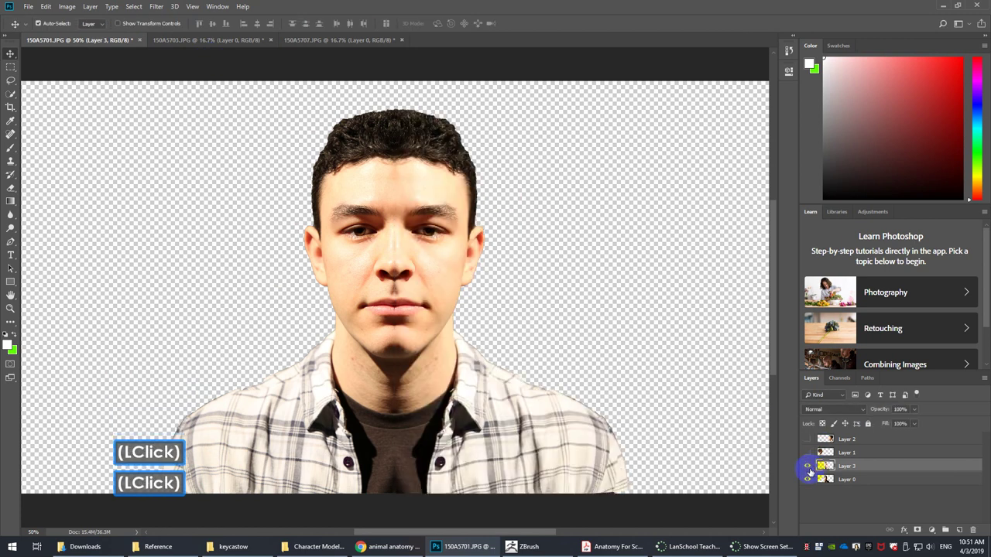
{"action": "left_click", "coordinate": [809, 467]}
{"action": "left_click", "coordinate": [808, 467]}
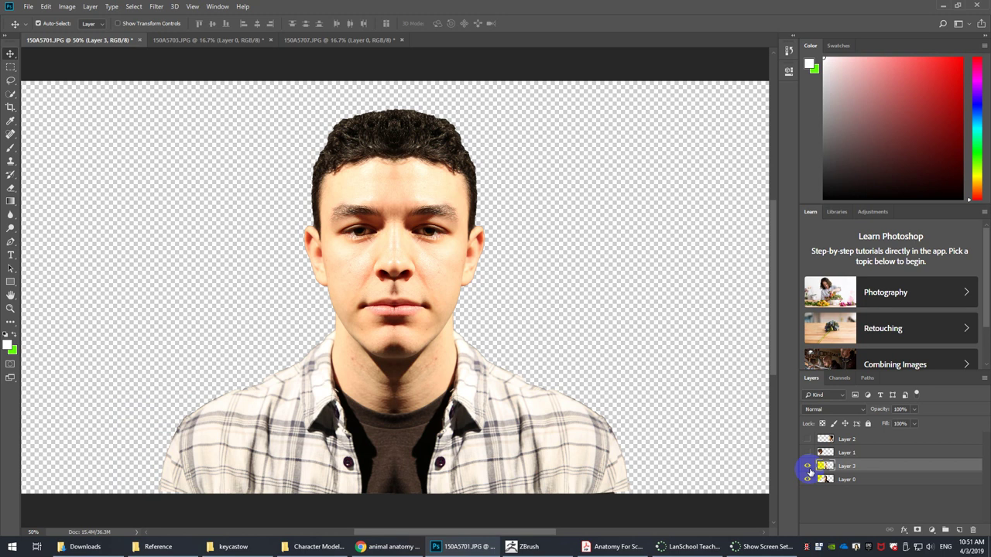
{"action": "left_click", "coordinate": [808, 467]}
{"action": "left_click", "coordinate": [808, 467]}
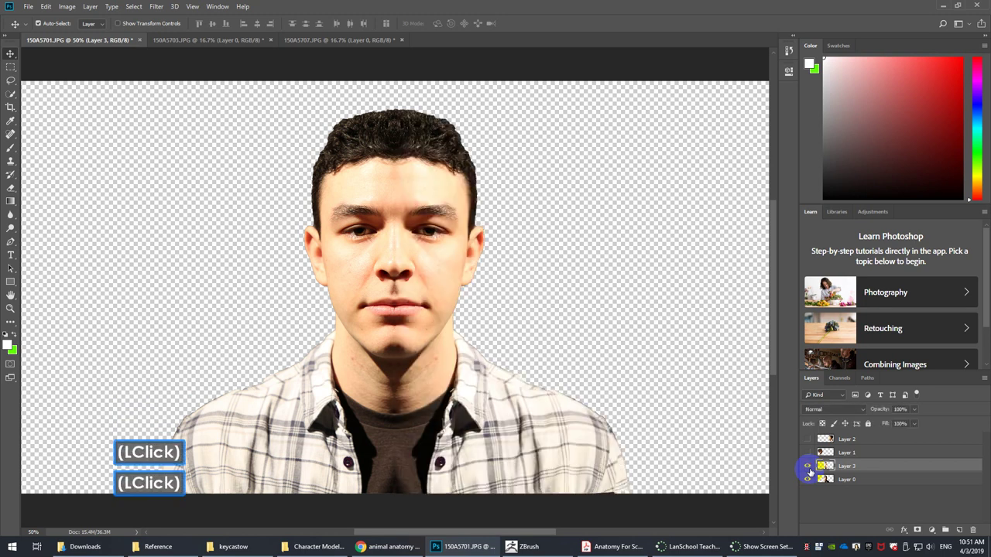
{"action": "left_click", "coordinate": [809, 467]}
{"action": "left_click", "coordinate": [808, 467]}
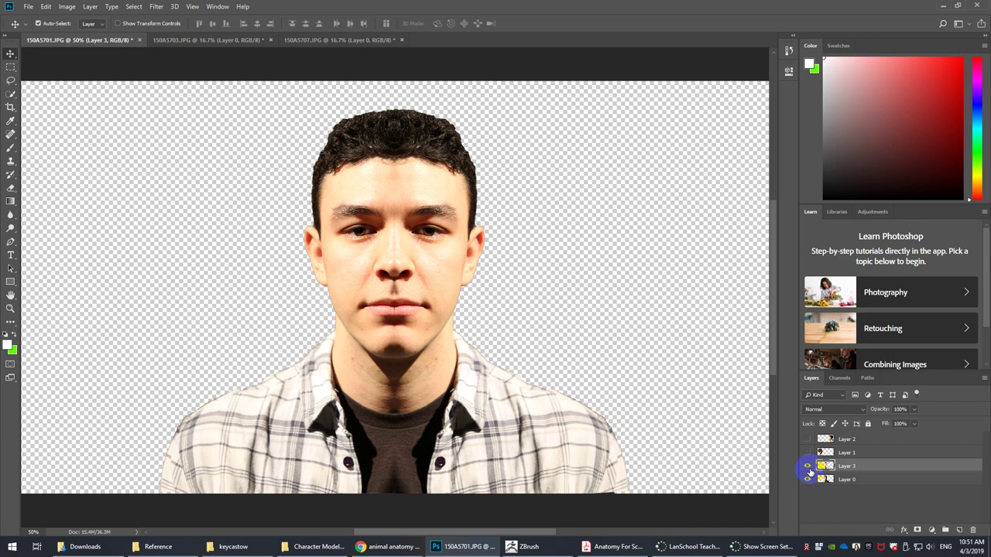
Switch back to ZBrush and frame the sphere over the front reference photo.
{"action": "left_click", "coordinate": [542, 547]}
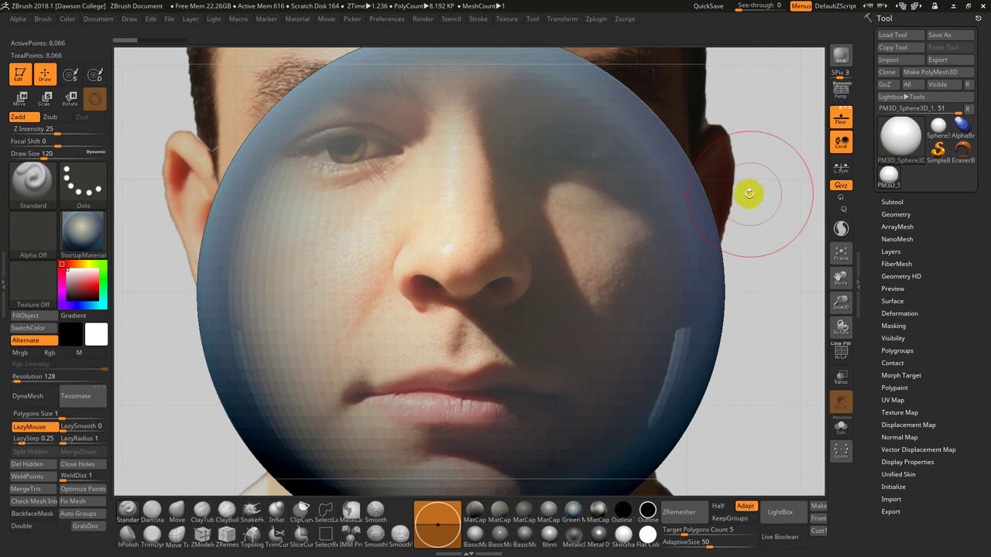
{"action": "key", "text": "f"}
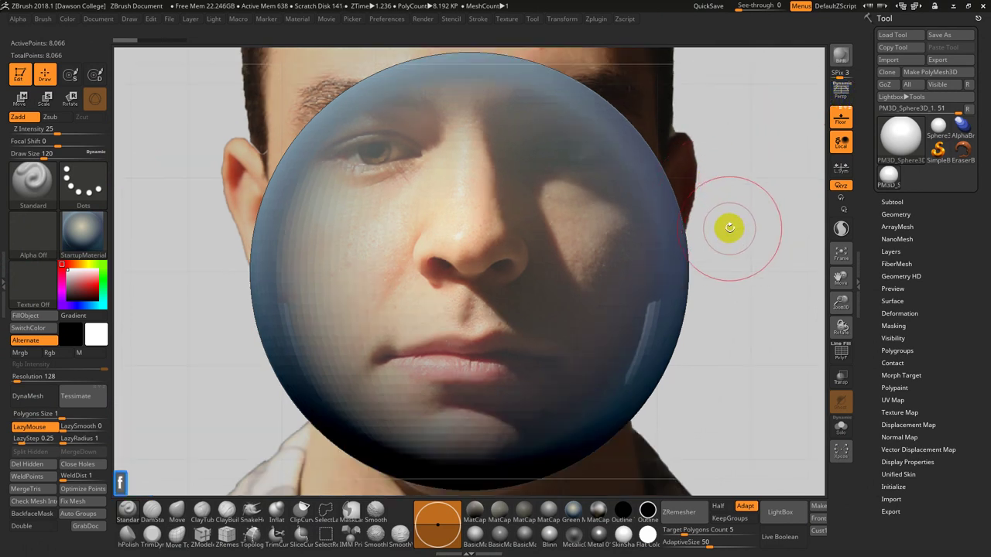
Turn to the side-profile photo, expand the Left-Right reference settings and view the sphere from the opposite profile.
{"action": "left_click_drag", "start_coordinate": [722, 214], "coordinate": [713, 194], "text": "alt"}
{"action": "left_click_drag", "start_coordinate": [798, 226], "coordinate": [747, 226], "text": "shift"}
{"action": "left_click_drag", "start_coordinate": [693, 246], "coordinate": [635, 203], "text": "alt"}
{"action": "left_click_drag", "start_coordinate": [593, 241], "coordinate": [551, 224]}
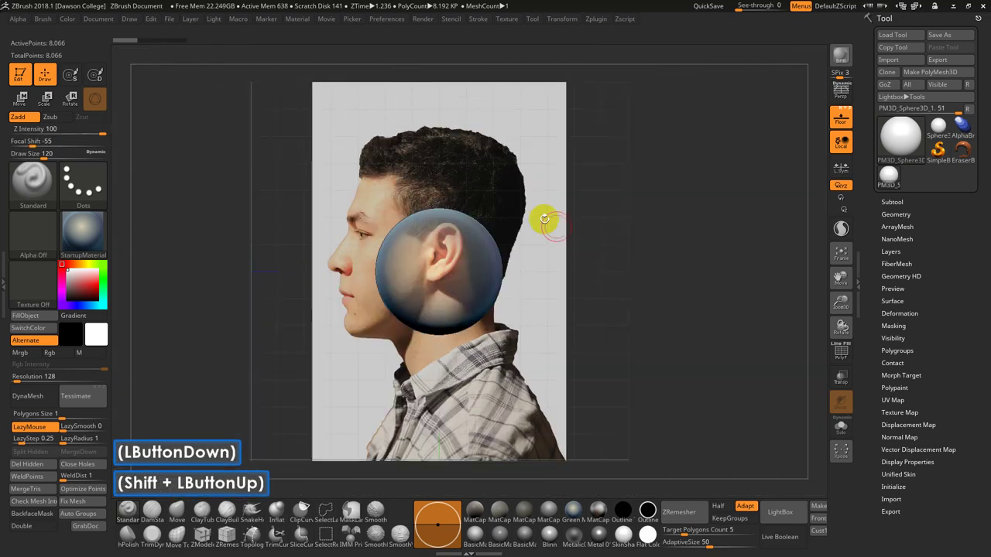
{"action": "left_click", "coordinate": [128, 20]}
{"action": "left_click_drag", "start_coordinate": [127, 392], "coordinate": [137, 309]}
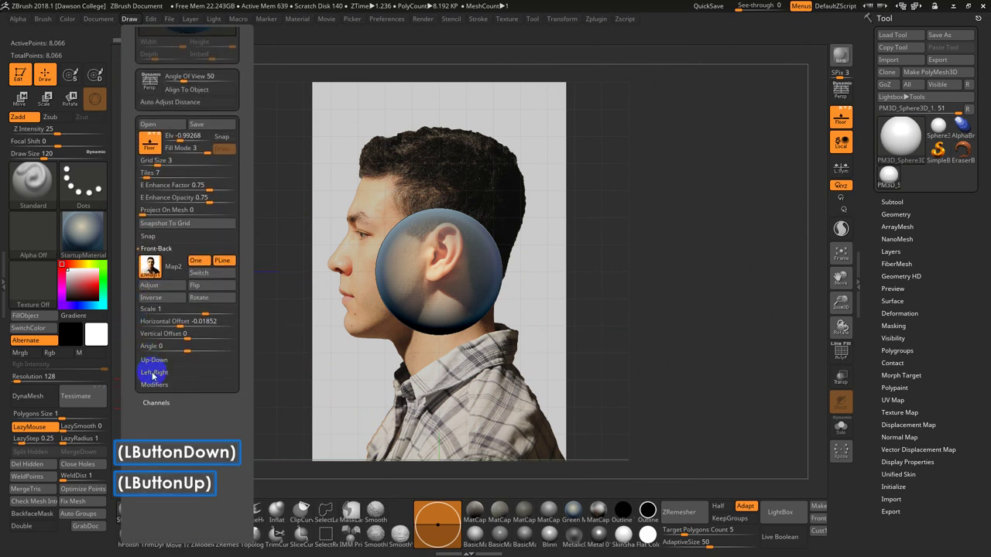
{"action": "left_click", "coordinate": [154, 373]}
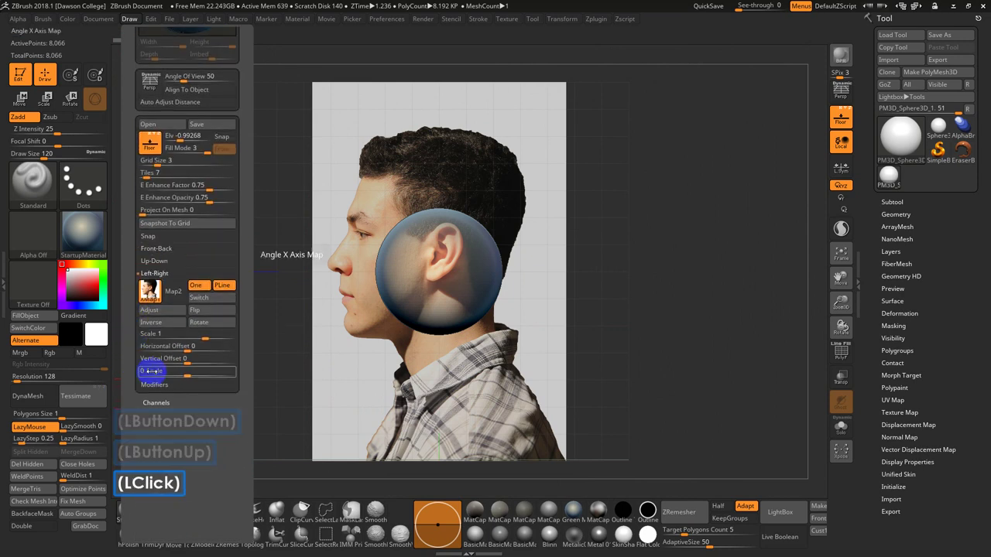
{"action": "left_click", "coordinate": [207, 318]}
{"action": "mouse_move", "coordinate": [658, 317]}
{"action": "left_mouse_down", "text": "alt"}
{"action": "mouse_move", "coordinate": [654, 295]}
{"action": "mouse_move", "coordinate": [649, 325]}
{"action": "left_mouse_up", "text": "alt"}
Shift the Left-Right profile photo with a horizontal offset of about -0.11 to place the head correctly against the sphere.
{"action": "left_click", "coordinate": [129, 18]}
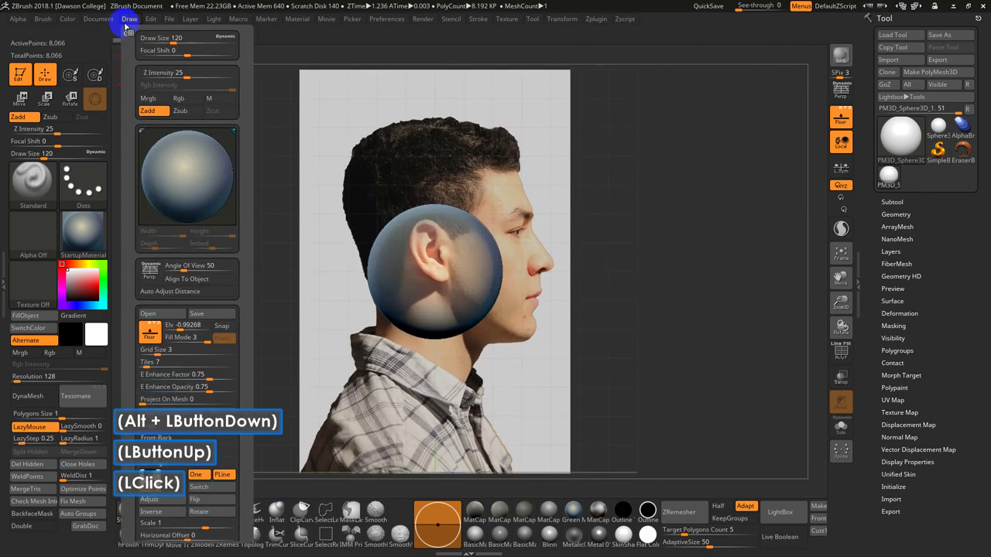
{"action": "mouse_move", "coordinate": [129, 366]}
{"action": "left_mouse_down"}
{"action": "mouse_move", "coordinate": [133, 287]}
{"action": "mouse_move", "coordinate": [147, 288]}
{"action": "left_mouse_up"}
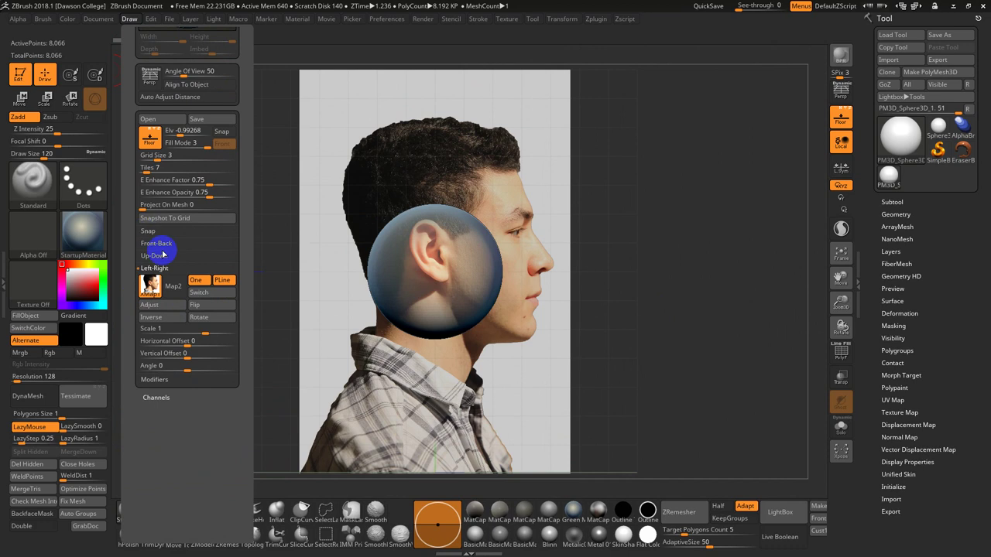
{"action": "left_click", "coordinate": [201, 305]}
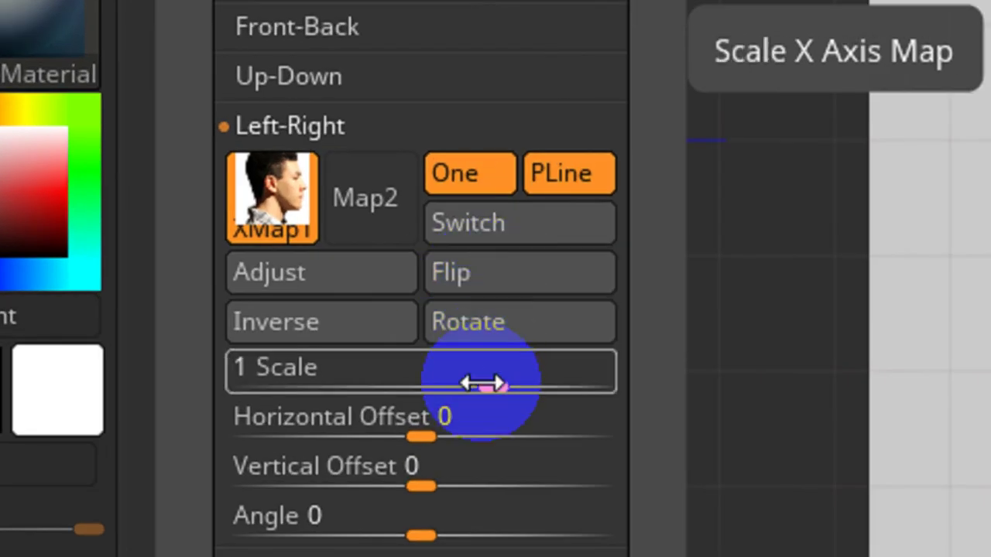
{"action": "left_click_drag", "start_coordinate": [418, 429], "coordinate": [358, 415]}
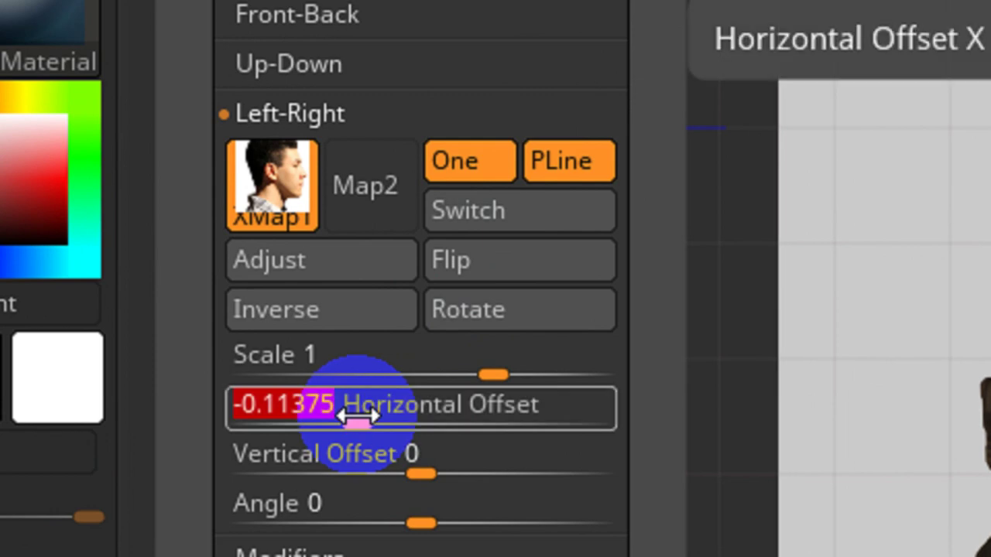
{"action": "key", "text": "F5"}
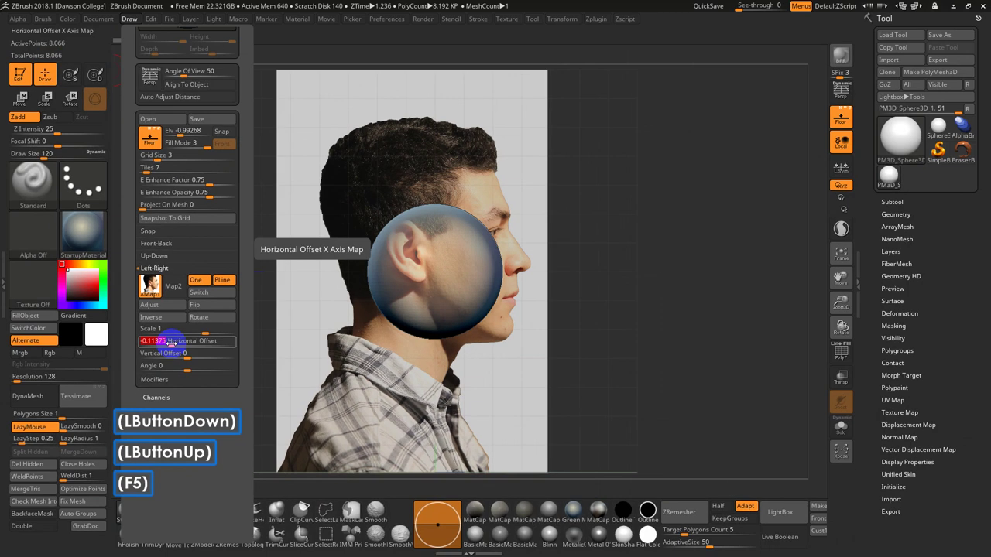
{"action": "left_click_drag", "start_coordinate": [171, 344], "coordinate": [173, 343]}
{"action": "left_click_drag", "start_coordinate": [624, 294], "coordinate": [617, 321], "text": "shift"}
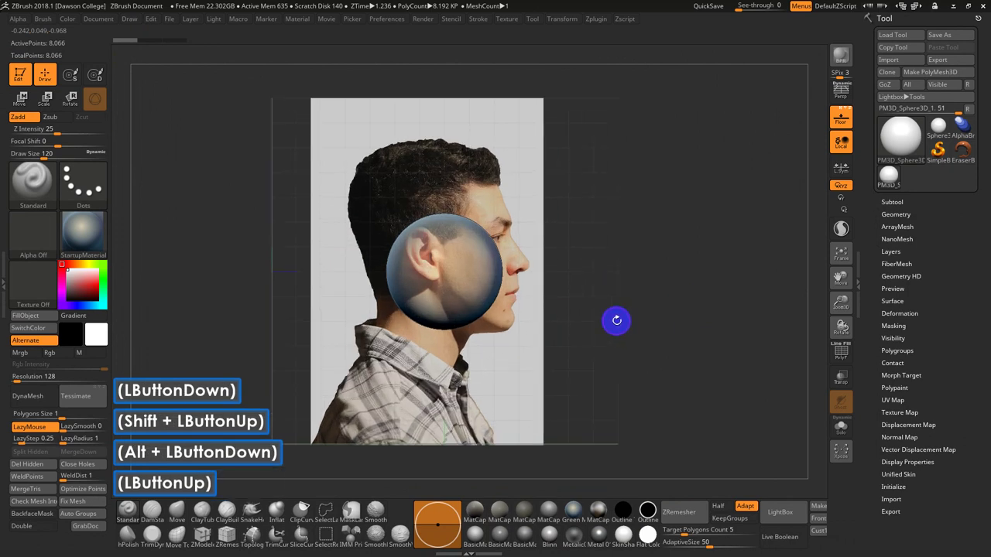
Scale the sphere up and move it with the gizmo to cover the cranium in the profile photo.
{"action": "key", "text": "r"}
{"action": "left_click_drag", "start_coordinate": [558, 310], "coordinate": [525, 318], "text": "shift"}
{"action": "left_click_drag", "start_coordinate": [525, 317], "coordinate": [598, 335]}
{"action": "left_click_drag", "start_coordinate": [443, 271], "coordinate": [467, 291]}
{"action": "left_click_drag", "start_coordinate": [449, 220], "coordinate": [442, 186]}
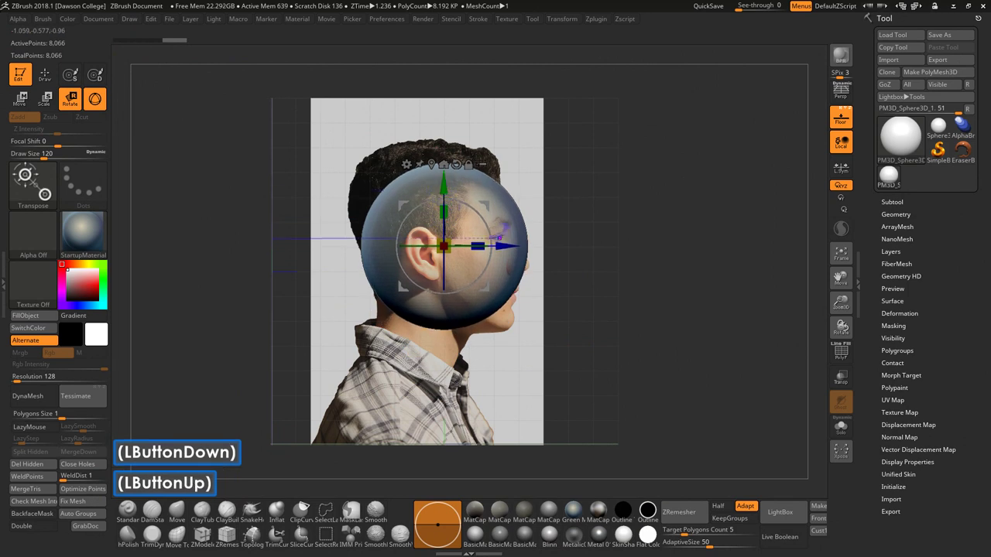
{"action": "left_click_drag", "start_coordinate": [447, 246], "coordinate": [444, 248]}
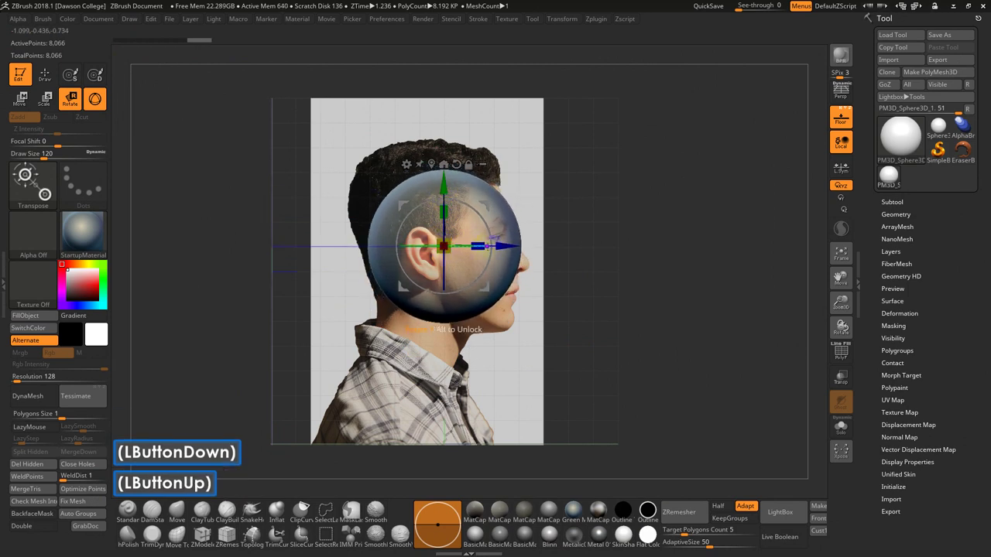
{"action": "left_click_drag", "start_coordinate": [506, 246], "coordinate": [503, 246]}
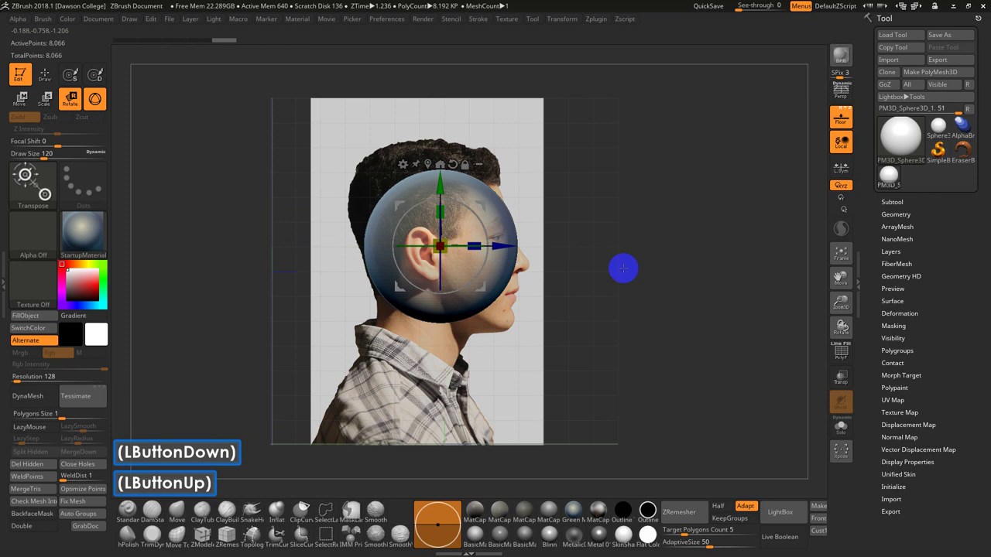
Return to the front view in Draw mode, set the draw size to 268 and hide the floor grid with its reference photos.
{"action": "left_click_drag", "start_coordinate": [624, 268], "coordinate": [599, 285]}
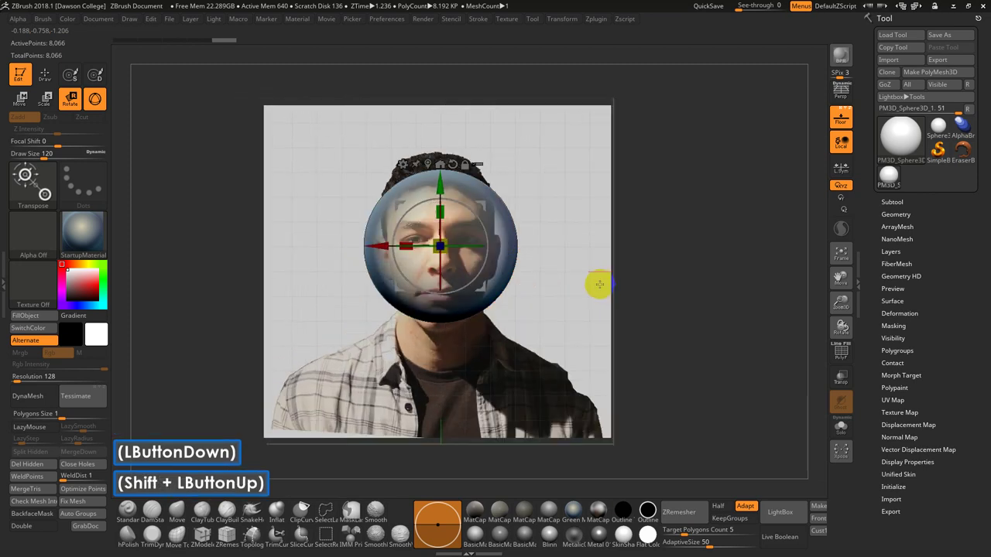
{"action": "key", "text": "q"}
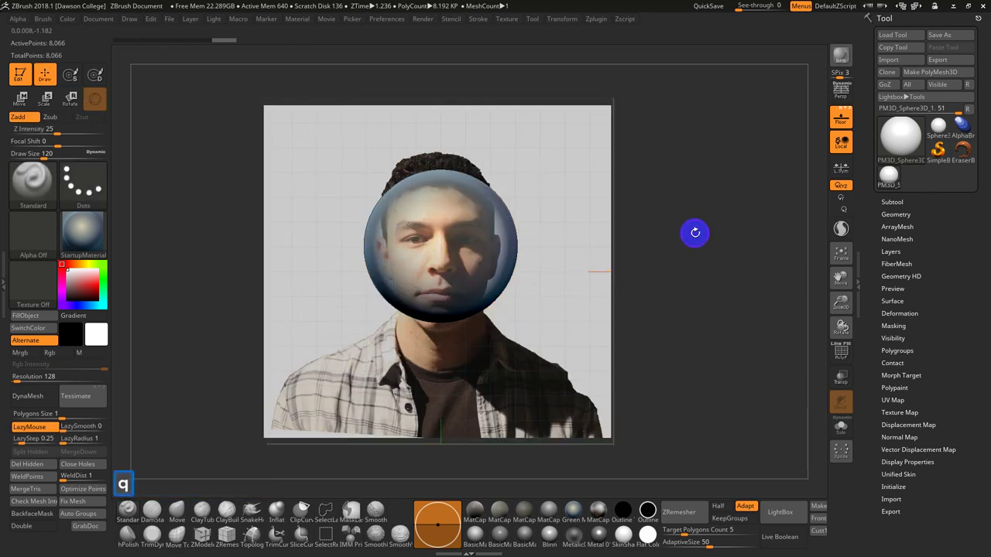
{"action": "key", "text": "s"}
{"action": "left_click_drag", "start_coordinate": [696, 232], "coordinate": [710, 235]}
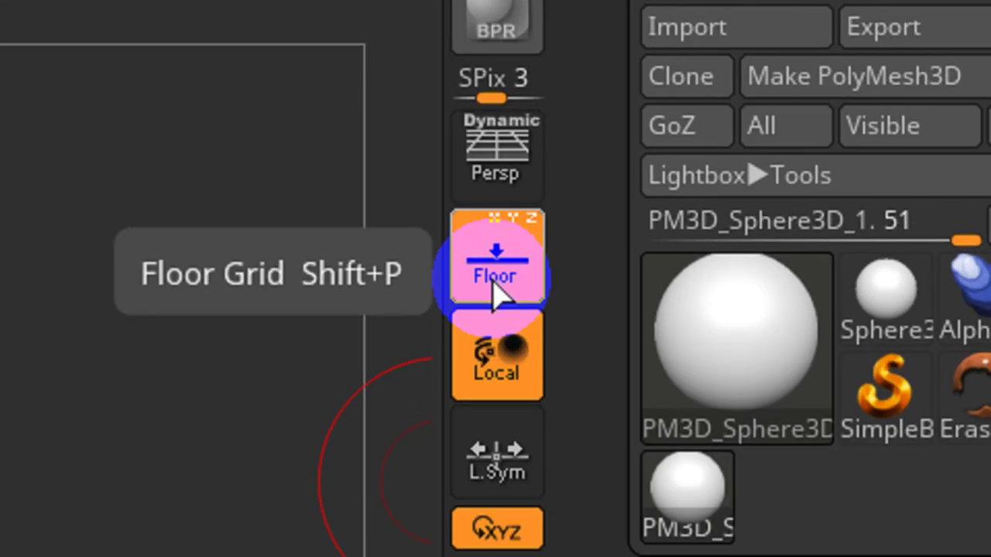
{"action": "left_click", "coordinate": [495, 292]}
{"action": "key", "text": "F5"}
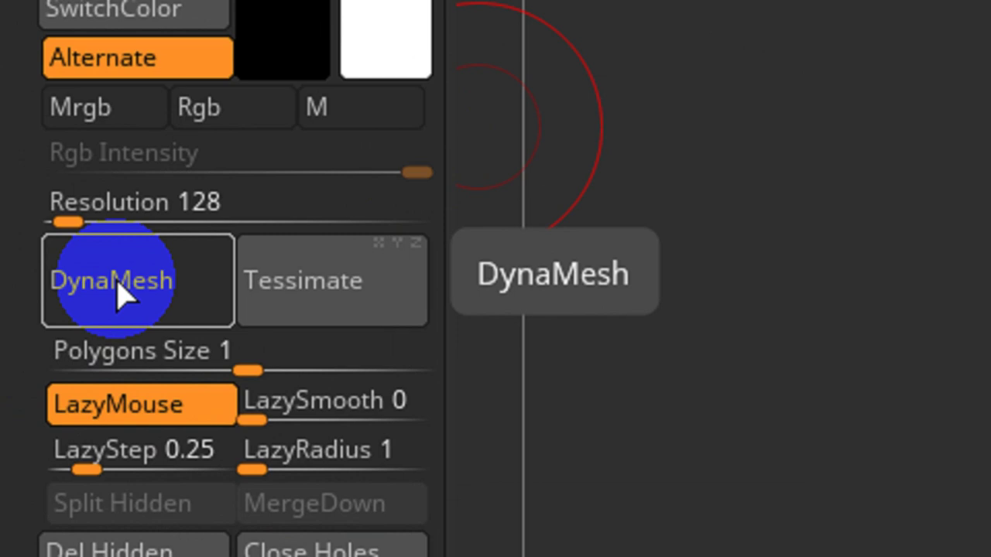
Enable DynaMesh on the sphere at resolution 56.
{"action": "key", "text": "F5"}
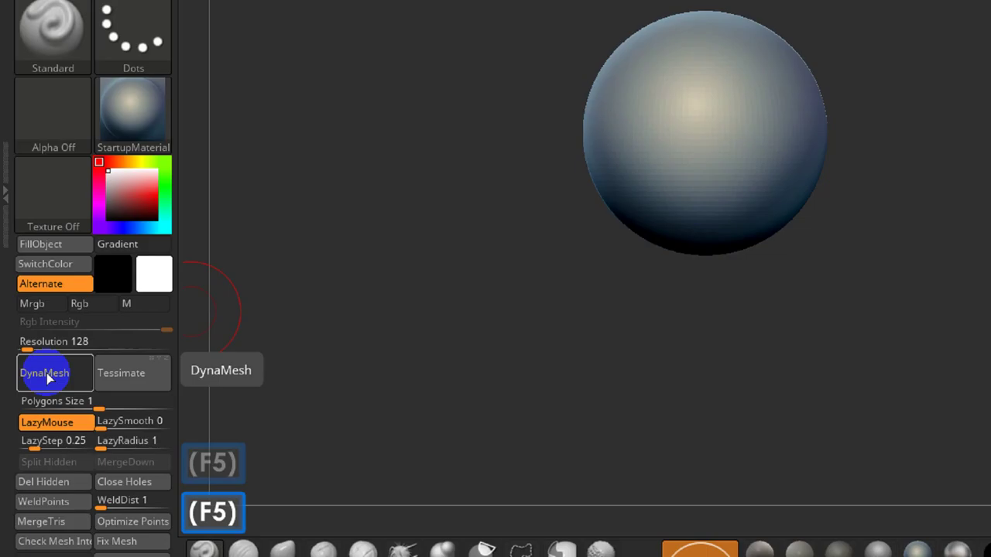
{"action": "left_click", "coordinate": [908, 211]}
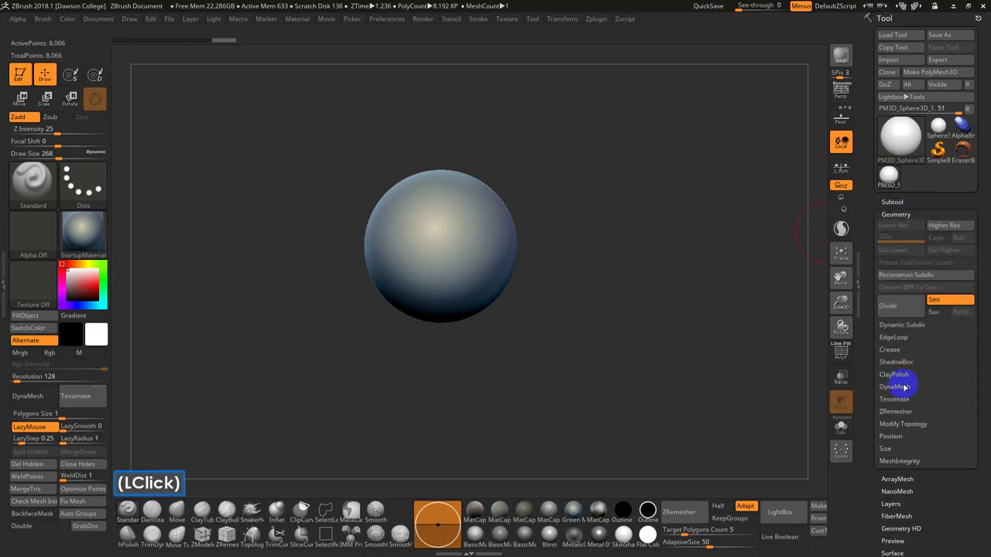
{"action": "left_click", "coordinate": [896, 384]}
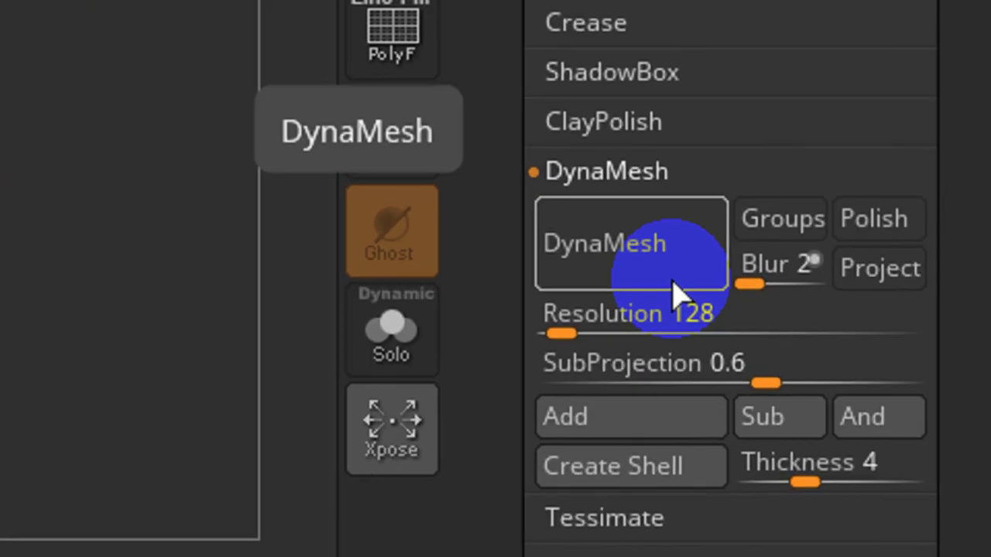
{"action": "key", "text": "F5"}
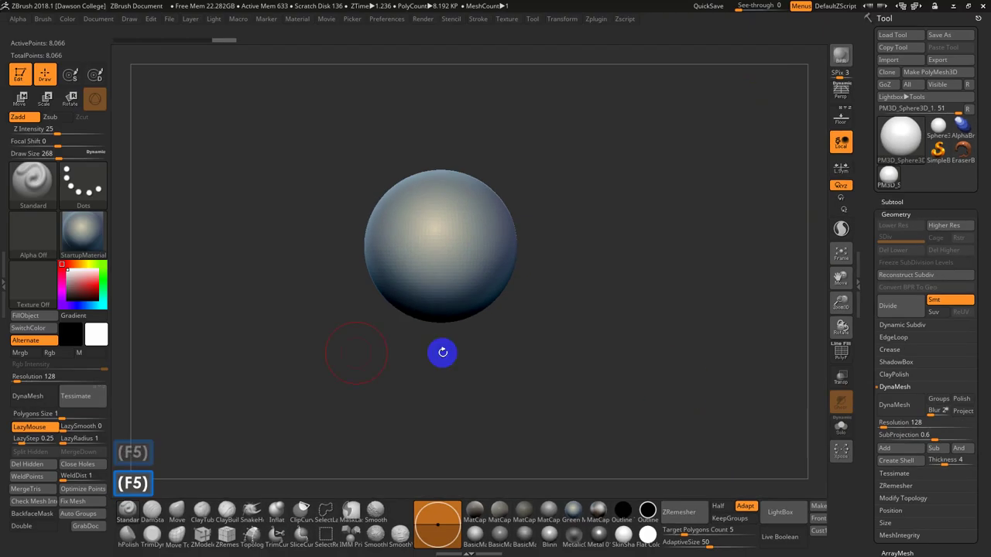
{"action": "left_click", "coordinate": [19, 380]}
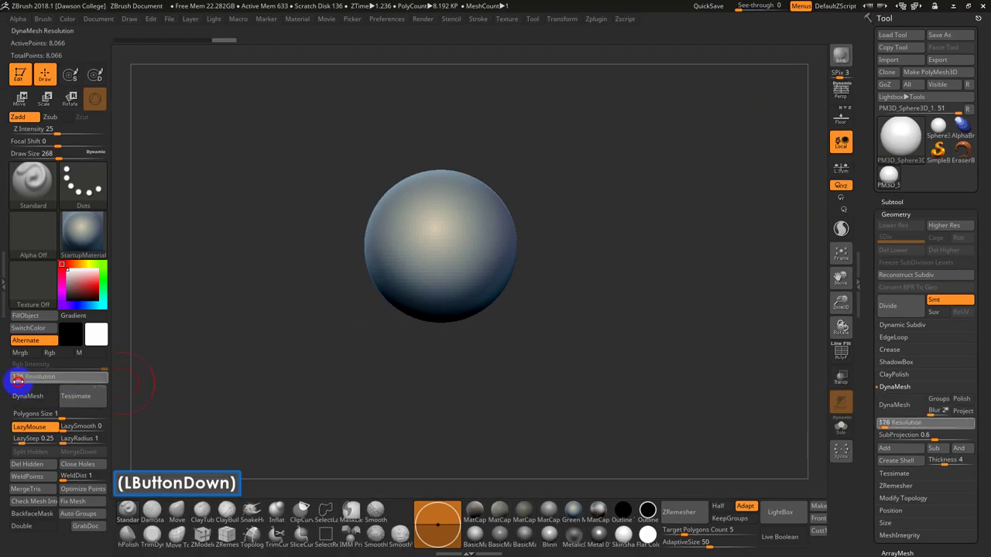
{"action": "left_click_drag", "start_coordinate": [16, 380], "coordinate": [16, 380]}
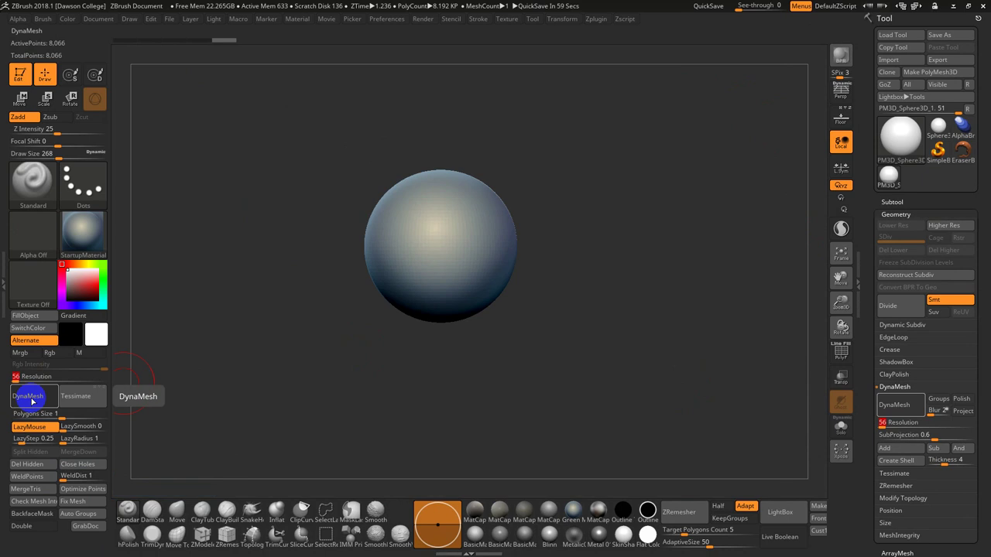
{"action": "left_click", "coordinate": [32, 398]}
{"action": "left_click", "coordinate": [535, 302]}
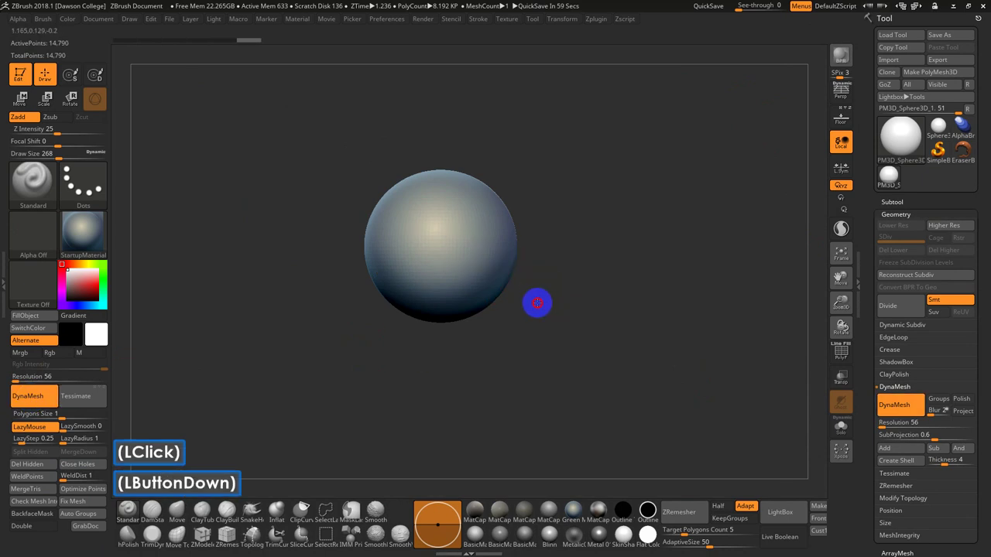
Display the polyframe wireframe on the sphere and snap the view to its side.
{"action": "key", "text": "shift+f"}
{"action": "key", "text": "shift+f"}
{"action": "mouse_move", "coordinate": [548, 297]}
{"action": "left_mouse_down", "text": "shift"}
{"action": "mouse_move", "coordinate": [518, 310]}
{"action": "mouse_move", "coordinate": [568, 305]}
{"action": "mouse_move", "coordinate": [529, 305]}
{"action": "mouse_move", "coordinate": [549, 390]}
{"action": "mouse_move", "coordinate": [634, 384]}
{"action": "left_mouse_up", "text": "shift"}
{"action": "key", "text": "shift+f"}
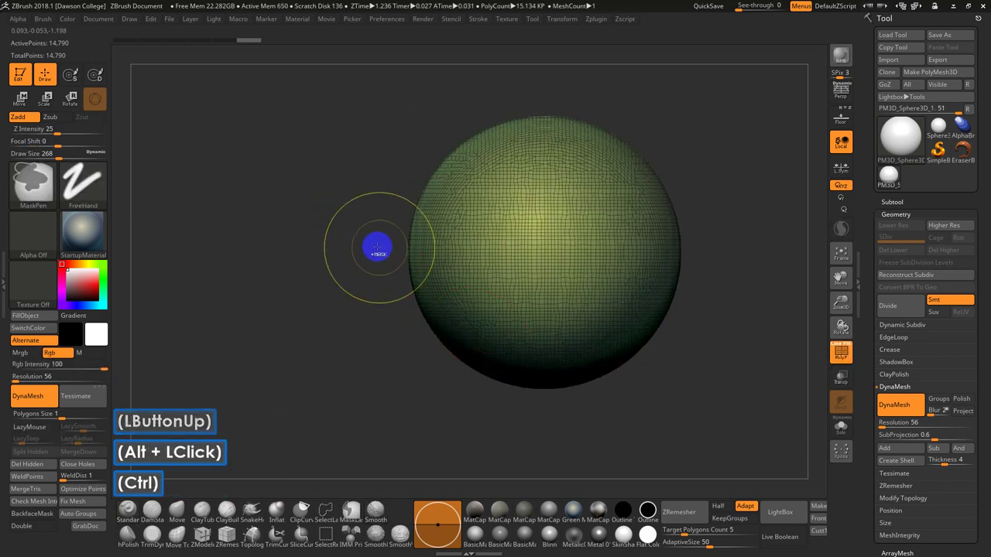
{"action": "mouse_move", "coordinate": [384, 248]}
{"action": "left_mouse_down", "text": "ctrl"}
{"action": "mouse_move", "coordinate": [524, 300]}
{"action": "mouse_move", "coordinate": [553, 411]}
{"action": "left_mouse_up", "text": "ctrl"}
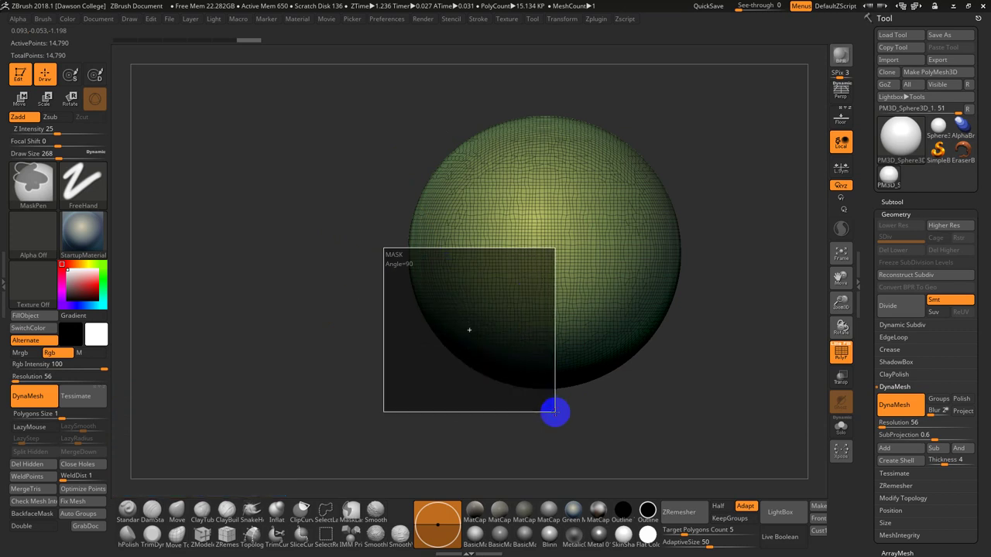
{"action": "left_click_drag", "start_coordinate": [555, 412], "coordinate": [555, 411], "text": "ctrl"}
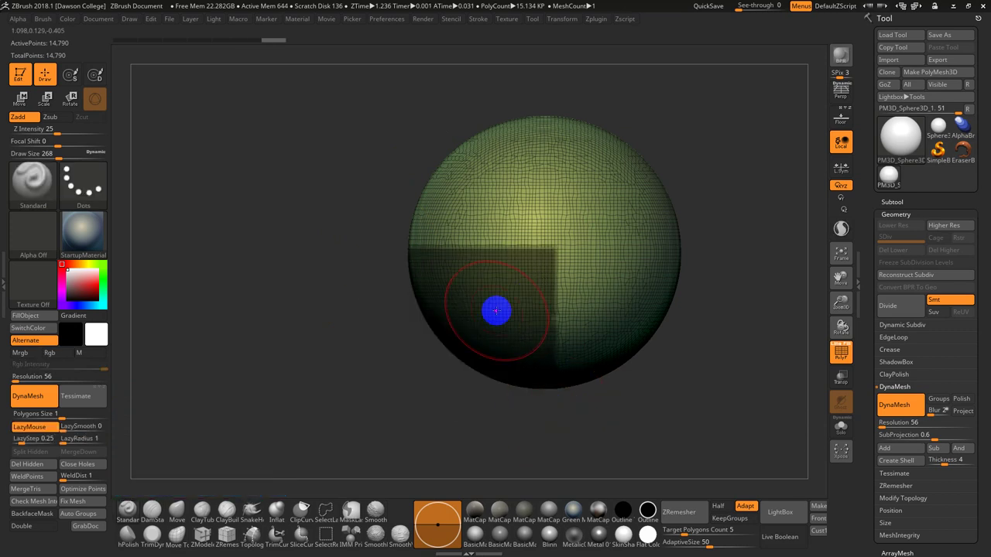
{"action": "key", "text": "ctrl+z"}
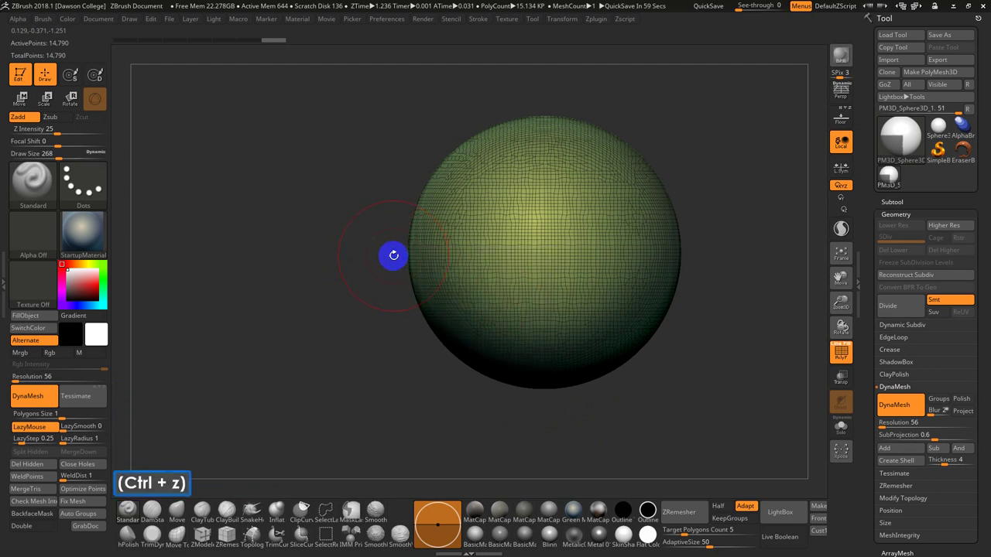
Mask the lower front quarter of the sphere with a rectangle in side view, and invert the mask.
{"action": "left_click_drag", "start_coordinate": [397, 252], "coordinate": [555, 411], "text": "ctrl"}
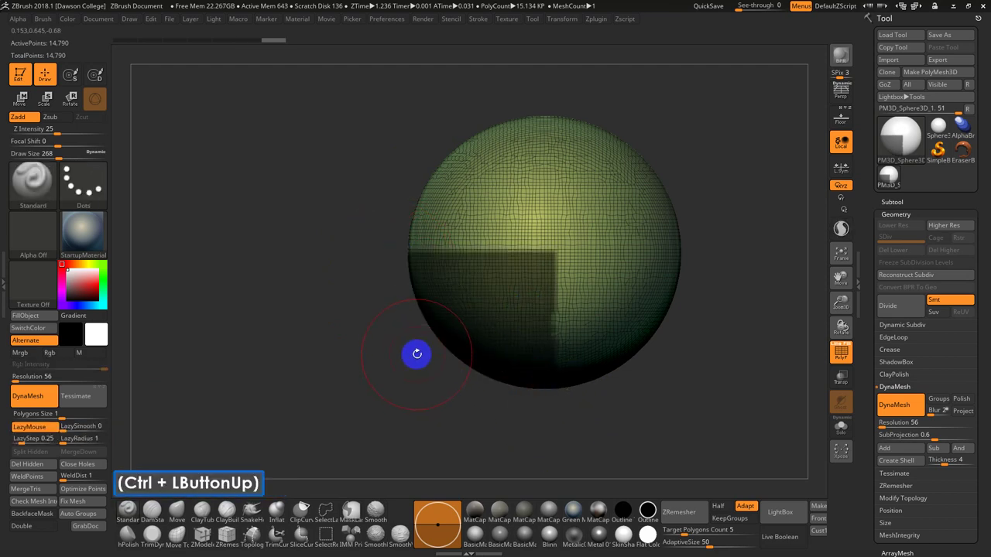
{"action": "key", "text": "ctrl"}
{"action": "left_click", "coordinate": [309, 270], "text": "ctrl"}
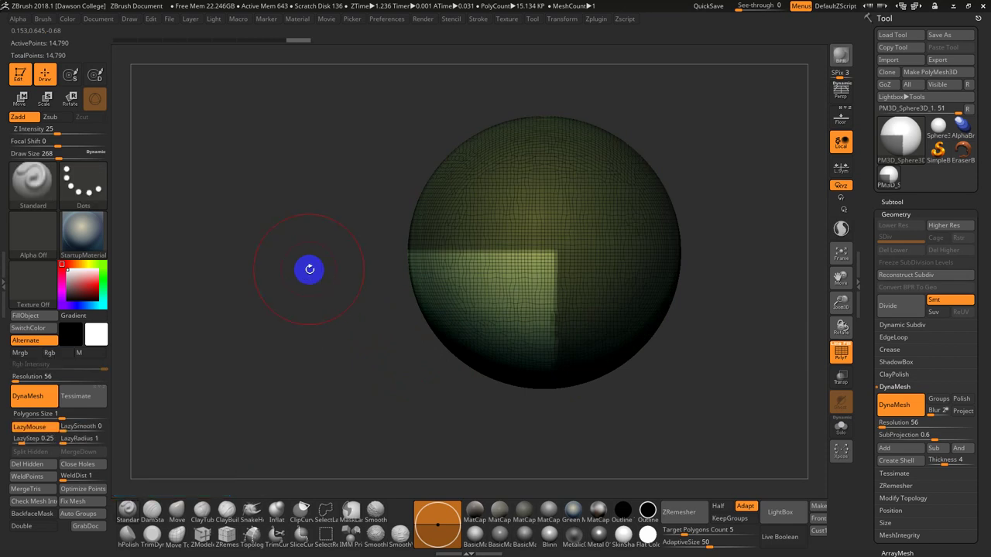
Place the gizmo pivot on the sphere's front edge and rotate the unmasked quarter downward to form the jaw.
{"action": "key", "text": "r"}
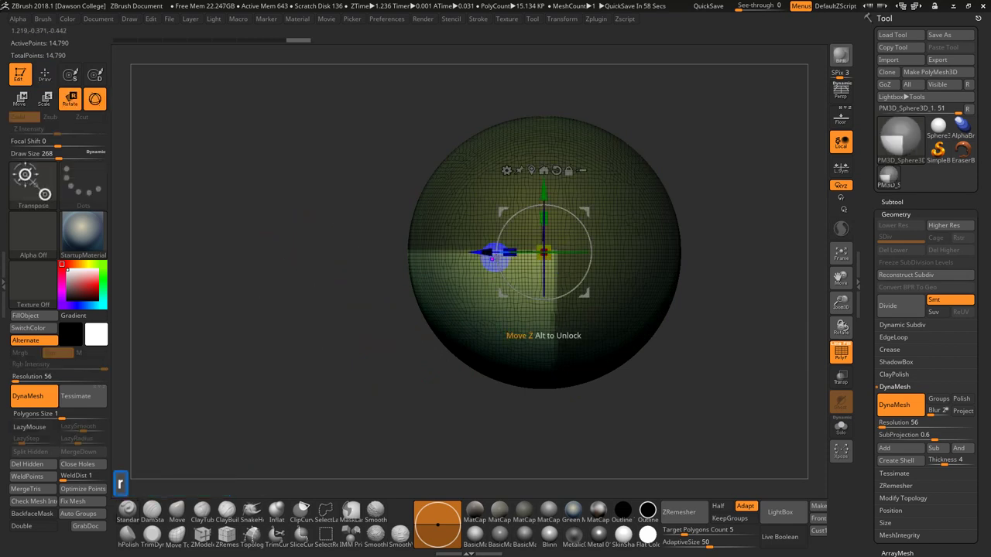
{"action": "left_click_drag", "start_coordinate": [483, 254], "coordinate": [352, 246]}
{"action": "key", "text": "ctrl+z"}
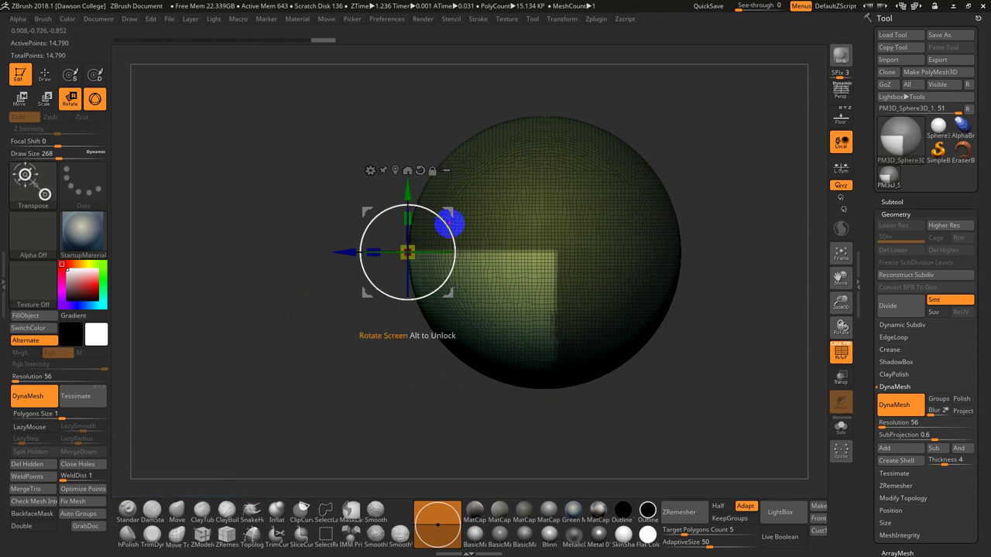
{"action": "left_click_drag", "start_coordinate": [448, 224], "coordinate": [446, 251]}
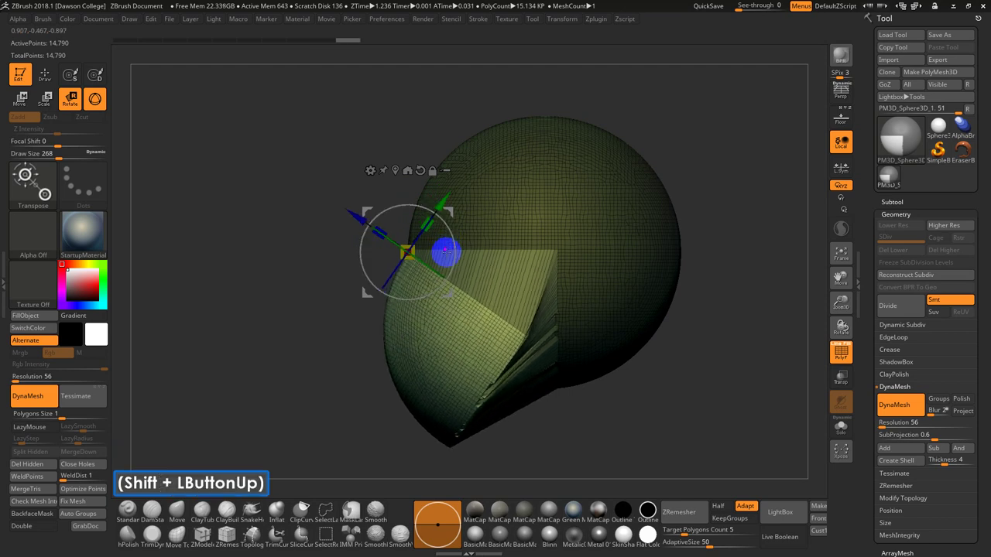
{"action": "key", "text": "w"}
{"action": "key", "text": "q"}
Clear the mask and check the jaw shape from the front and at an angle.
{"action": "mouse_move", "coordinate": [348, 237]}
{"action": "left_mouse_down"}
{"action": "mouse_move", "coordinate": [345, 258]}
{"action": "mouse_move", "coordinate": [395, 261]}
{"action": "left_mouse_up"}
{"action": "left_click_drag", "start_coordinate": [666, 216], "coordinate": [632, 362], "text": "ctrl"}
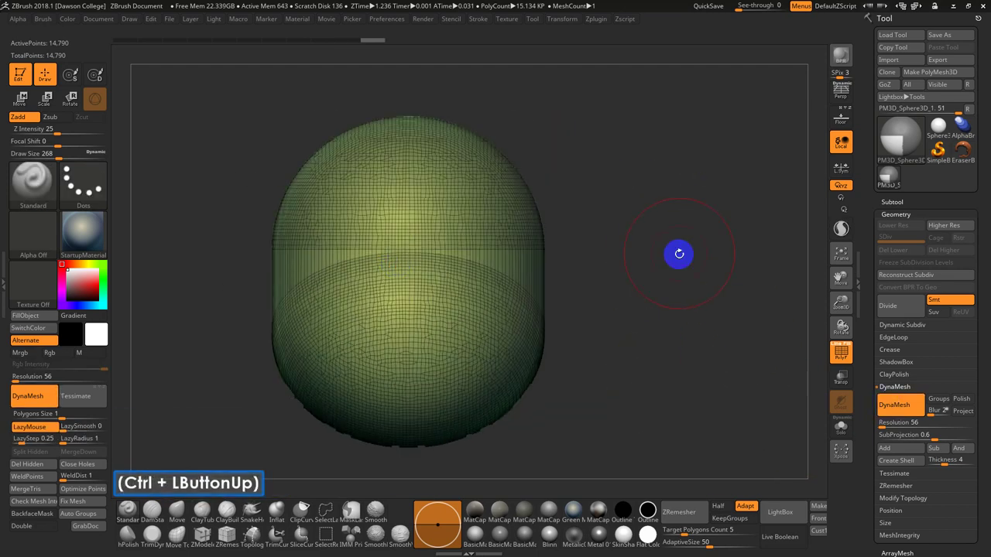
{"action": "left_click_drag", "start_coordinate": [679, 253], "coordinate": [555, 277]}
{"action": "left_click_drag", "start_coordinate": [658, 310], "coordinate": [704, 319]}
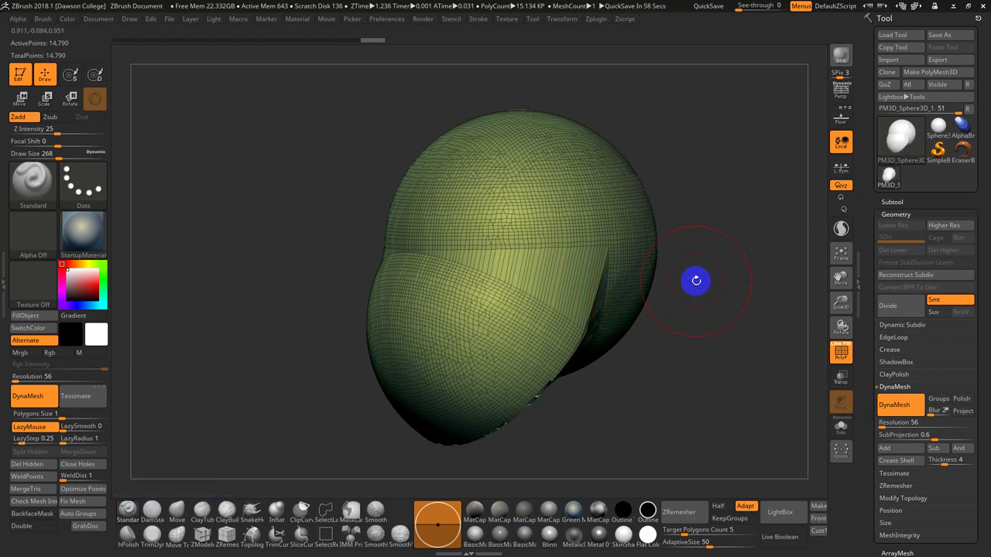
Remesh the head with DynaMesh and smooth the crease between the jaw and the cranium.
{"action": "mouse_move", "coordinate": [750, 208]}
{"action": "left_mouse_down", "text": "ctrl"}
{"action": "mouse_move", "coordinate": [730, 343]}
{"action": "mouse_move", "coordinate": [659, 304]}
{"action": "left_mouse_up", "text": "ctrl"}
{"action": "left_click_drag", "start_coordinate": [537, 288], "coordinate": [459, 404], "text": "shift"}
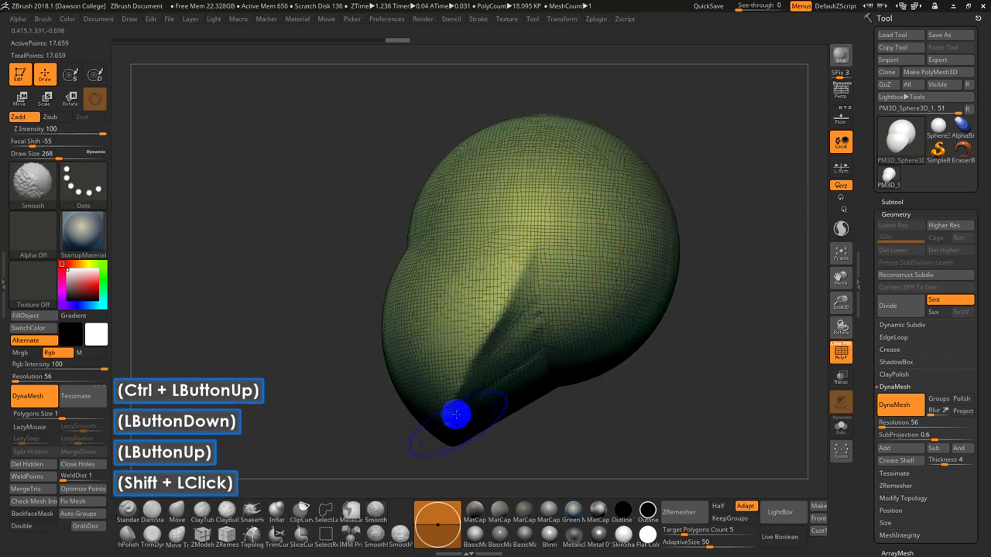
{"action": "mouse_move", "coordinate": [534, 316]}
{"action": "left_mouse_down", "text": "shift"}
{"action": "mouse_move", "coordinate": [517, 442]}
{"action": "mouse_move", "coordinate": [485, 432]}
{"action": "mouse_move", "coordinate": [484, 410]}
{"action": "left_mouse_up", "text": "shift"}
{"action": "left_click_drag", "start_coordinate": [712, 330], "coordinate": [681, 310], "text": "shift"}
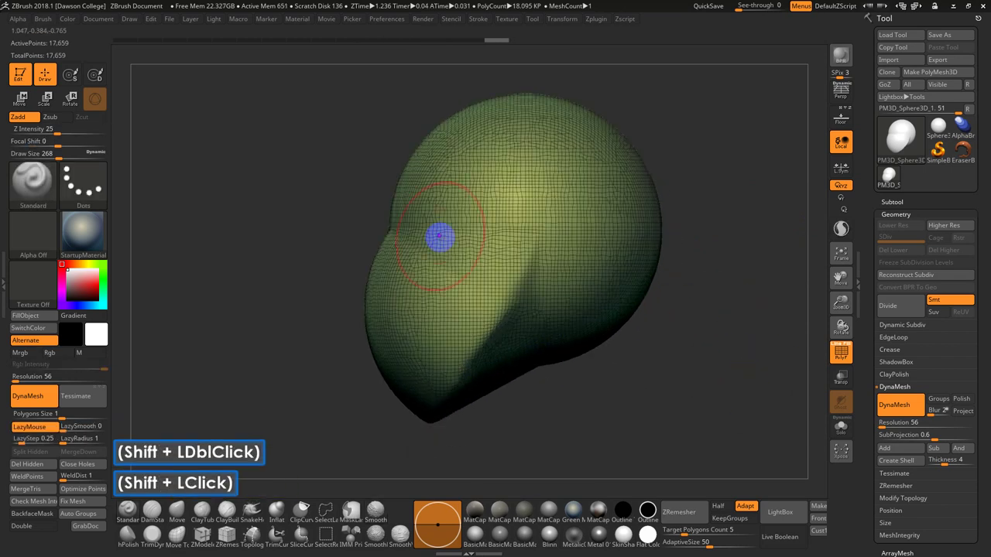
{"action": "left_click_drag", "start_coordinate": [582, 381], "coordinate": [661, 395], "text": "shift"}
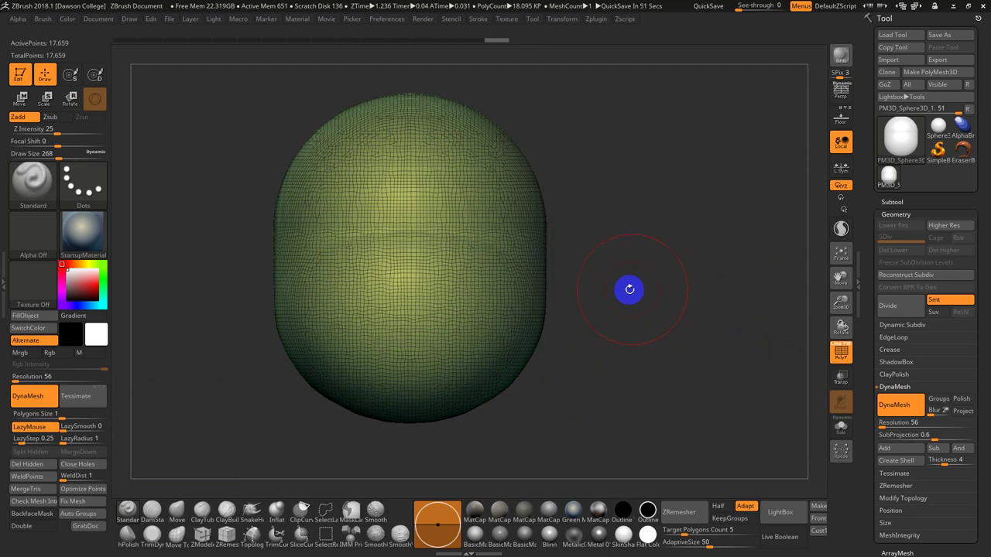
Show the transform gizmo and move its unlocked pivot to the center of the unmasked mesh.
{"action": "left_click_drag", "start_coordinate": [655, 274], "coordinate": [646, 256], "text": "alt"}
{"action": "key", "text": "r"}
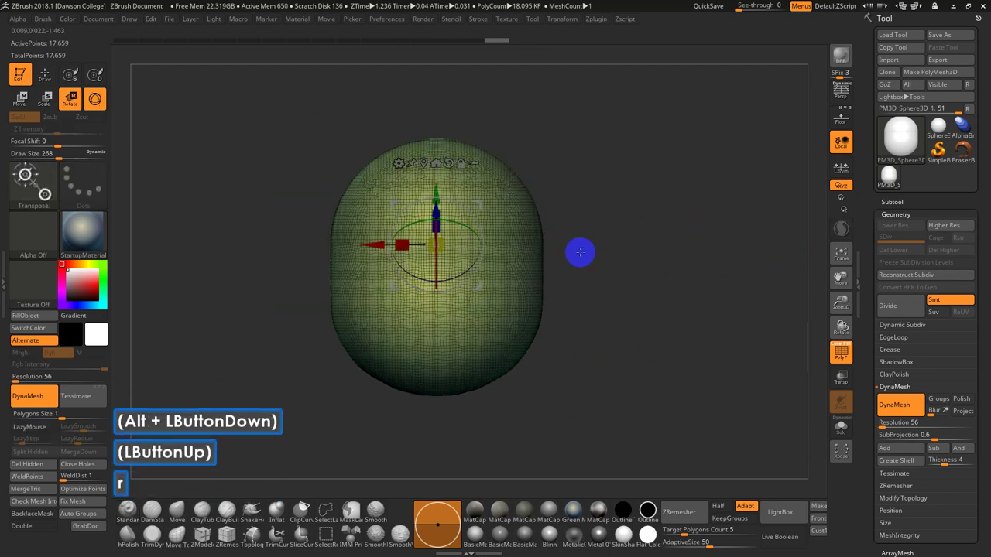
{"action": "left_click_drag", "start_coordinate": [569, 268], "coordinate": [657, 305]}
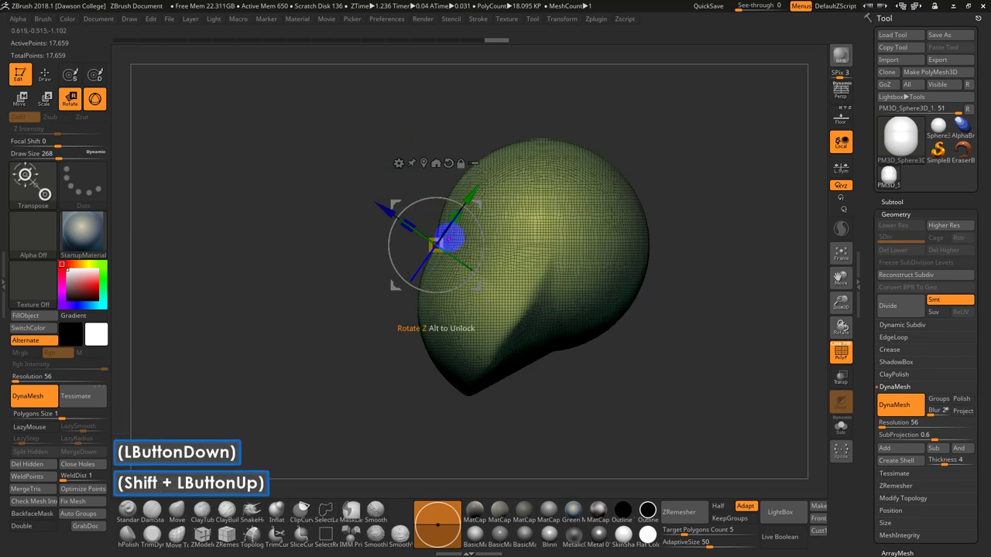
{"action": "left_click_drag", "start_coordinate": [408, 204], "coordinate": [416, 174]}
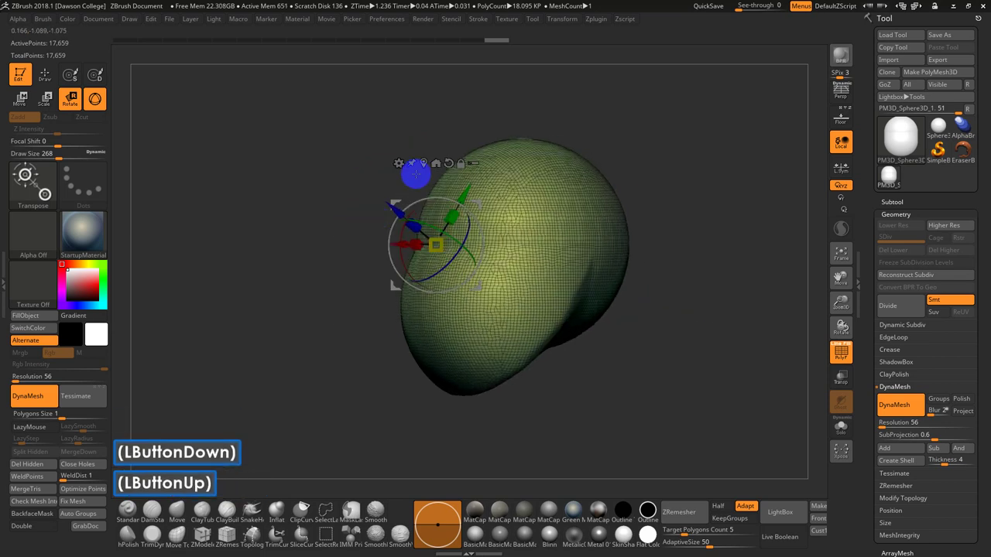
{"action": "key", "text": "alt"}
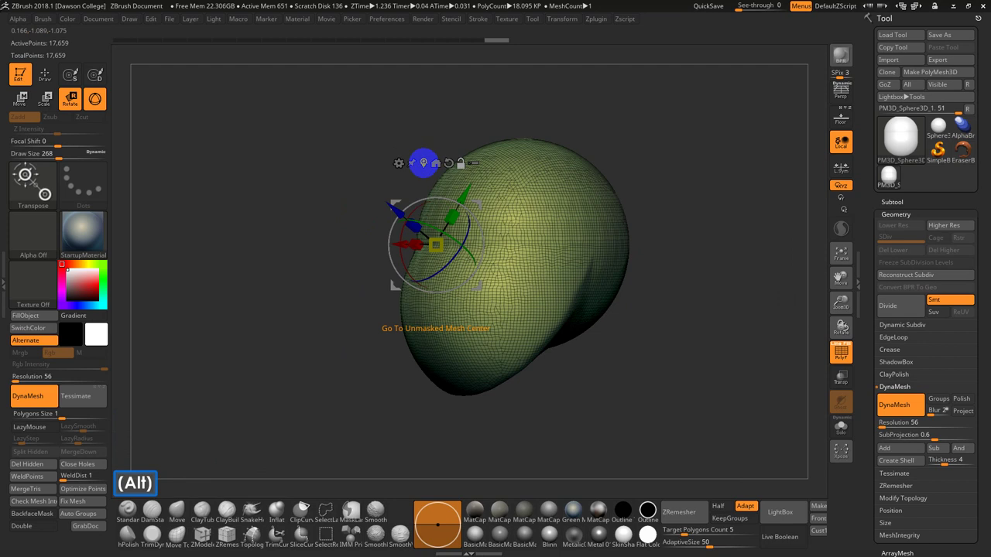
{"action": "left_click", "coordinate": [424, 163], "text": "alt"}
{"action": "left_click_drag", "start_coordinate": [659, 266], "coordinate": [692, 277], "text": "shift"}
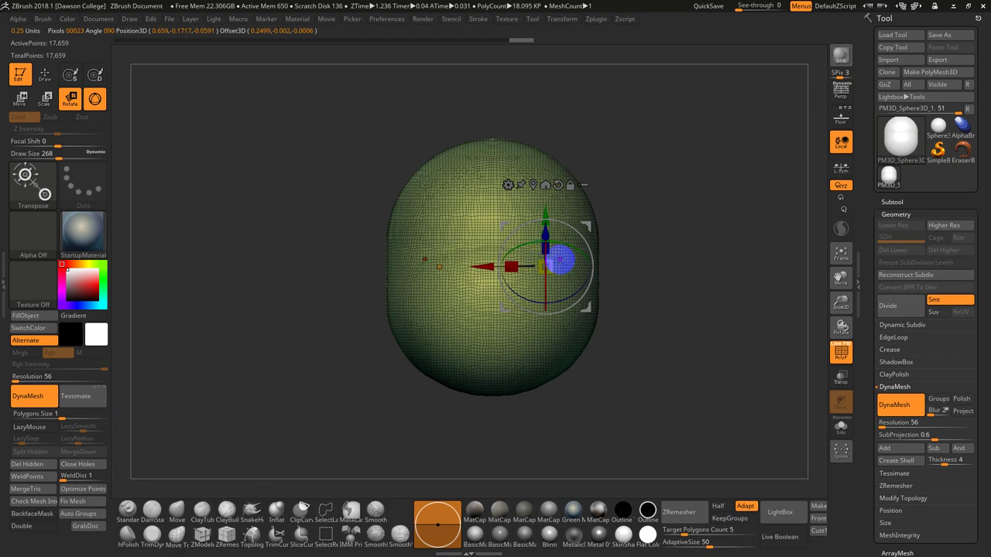
{"action": "key", "text": "alt"}
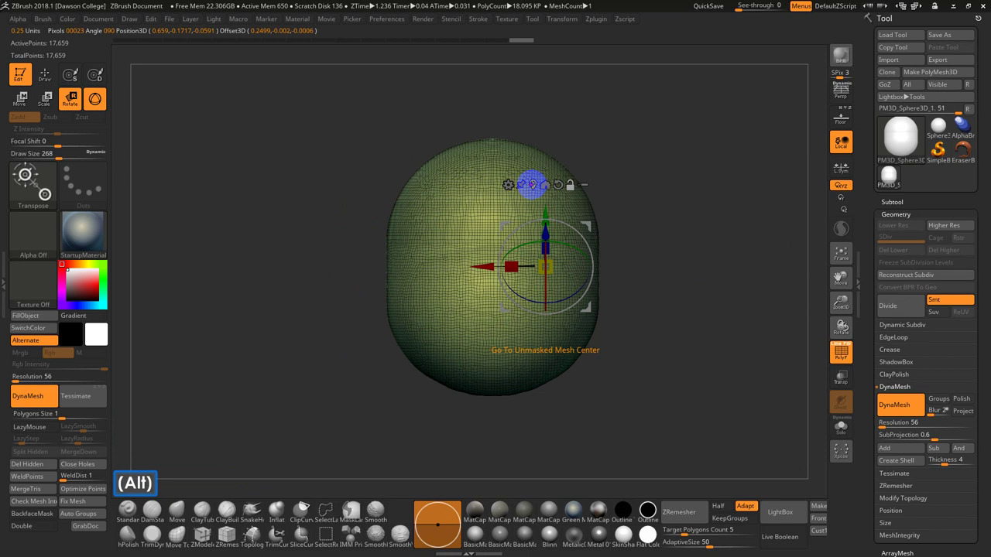
{"action": "left_click", "coordinate": [531, 184], "text": "alt"}
Reset the gizmo's orientation so its axes are straight, and face the head from the front.
{"action": "left_click_drag", "start_coordinate": [640, 250], "coordinate": [529, 260], "text": "shift"}
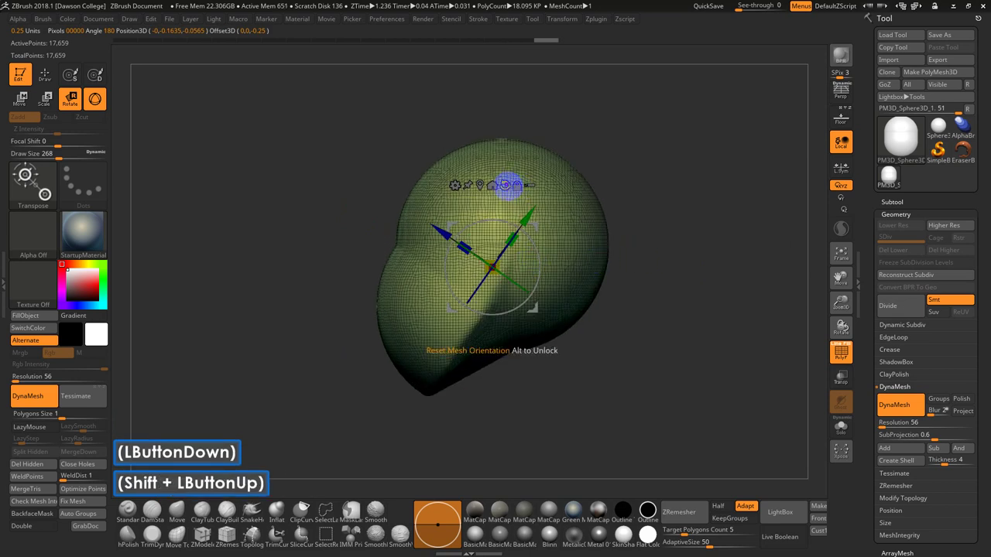
{"action": "key", "text": "alt"}
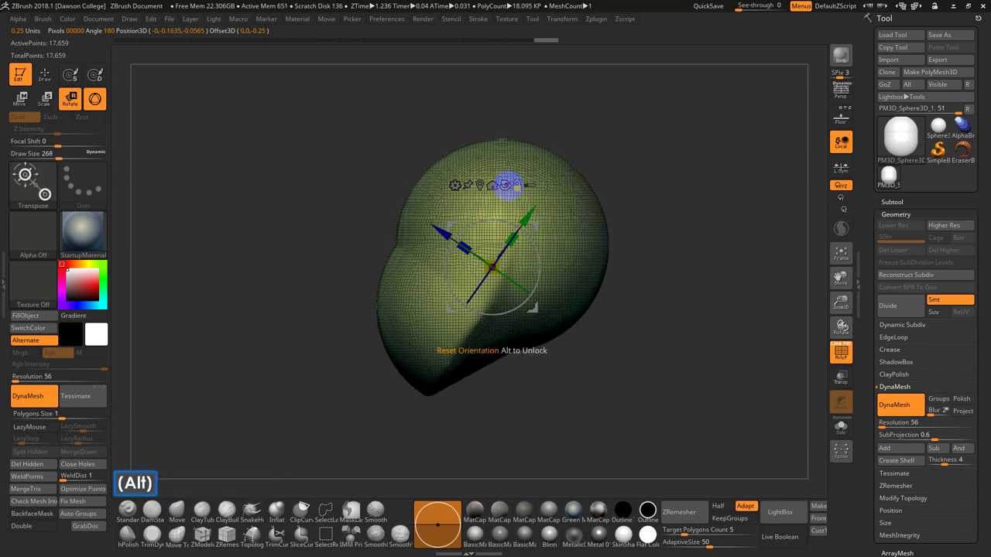
{"action": "left_click", "coordinate": [508, 185], "text": "alt"}
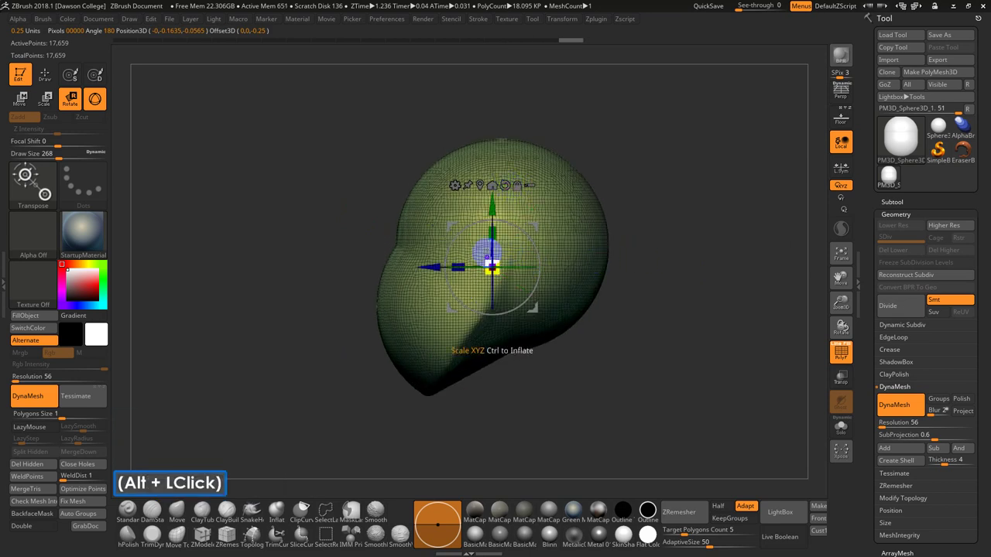
{"action": "left_click_drag", "start_coordinate": [639, 285], "coordinate": [678, 289]}
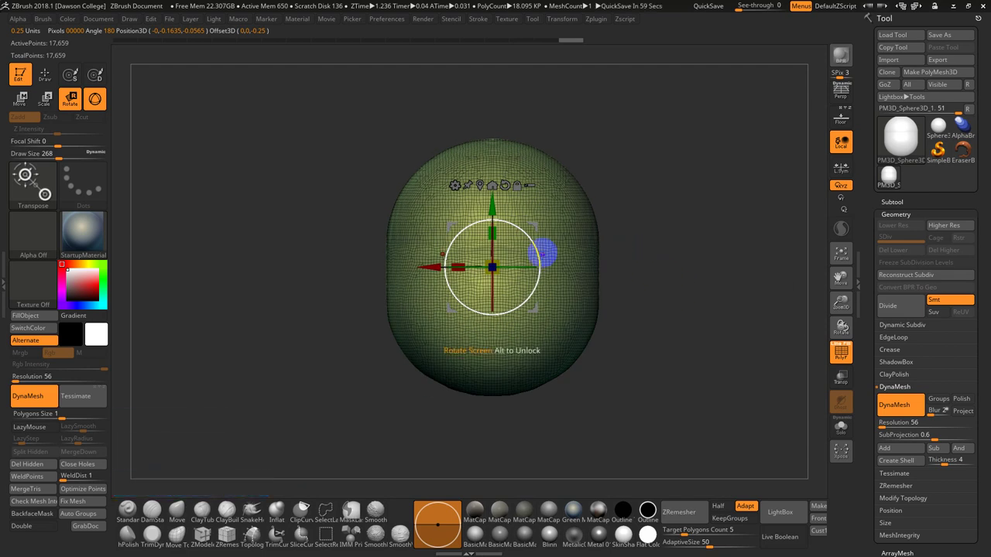
Return to Draw mode and set the draw size to 324.
{"action": "key", "text": "q"}
{"action": "key", "text": "s"}
{"action": "left_click_drag", "start_coordinate": [514, 255], "coordinate": [524, 256]}
{"action": "left_click", "coordinate": [655, 279], "text": "shift"}
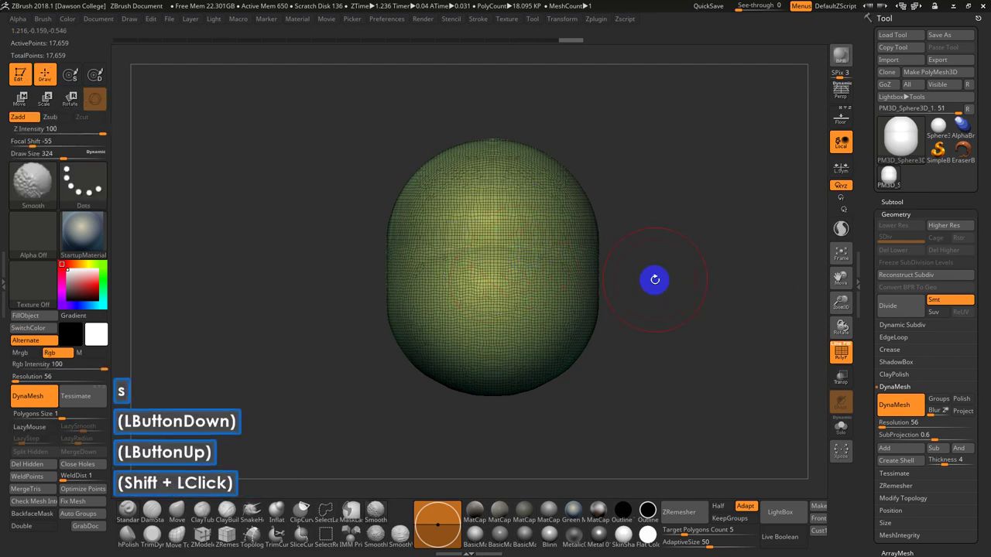
Scale the head slightly narrower across its width with the gizmo and check it from above in Draw mode.
{"action": "key", "text": "r"}
{"action": "left_click", "coordinate": [458, 266]}
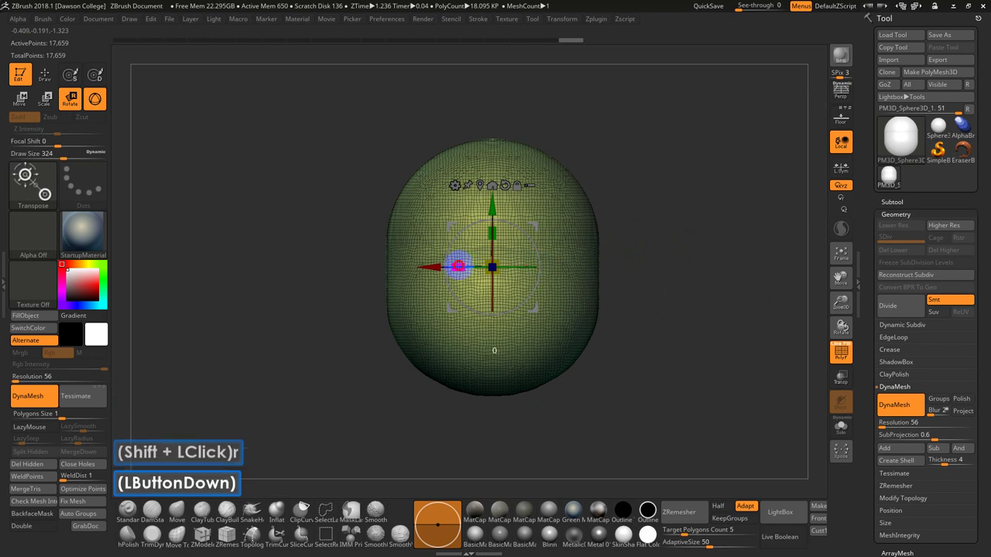
{"action": "left_click_drag", "start_coordinate": [458, 266], "coordinate": [469, 266]}
{"action": "key", "text": "w"}
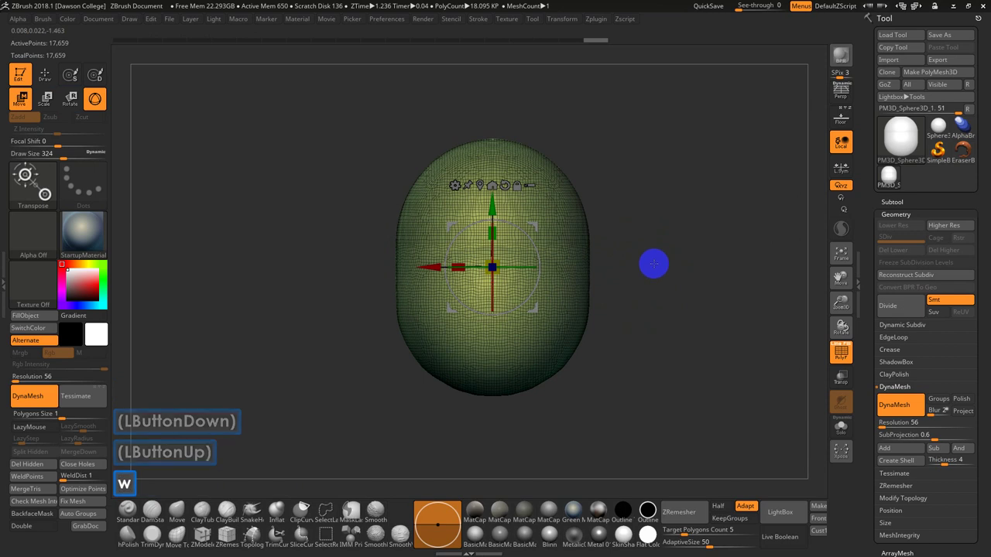
{"action": "key", "text": "q"}
{"action": "left_click_drag", "start_coordinate": [651, 259], "coordinate": [640, 242], "text": "alt"}
{"action": "left_click_drag", "start_coordinate": [639, 243], "coordinate": [633, 319]}
{"action": "left_click_drag", "start_coordinate": [652, 285], "coordinate": [635, 301], "text": "alt"}
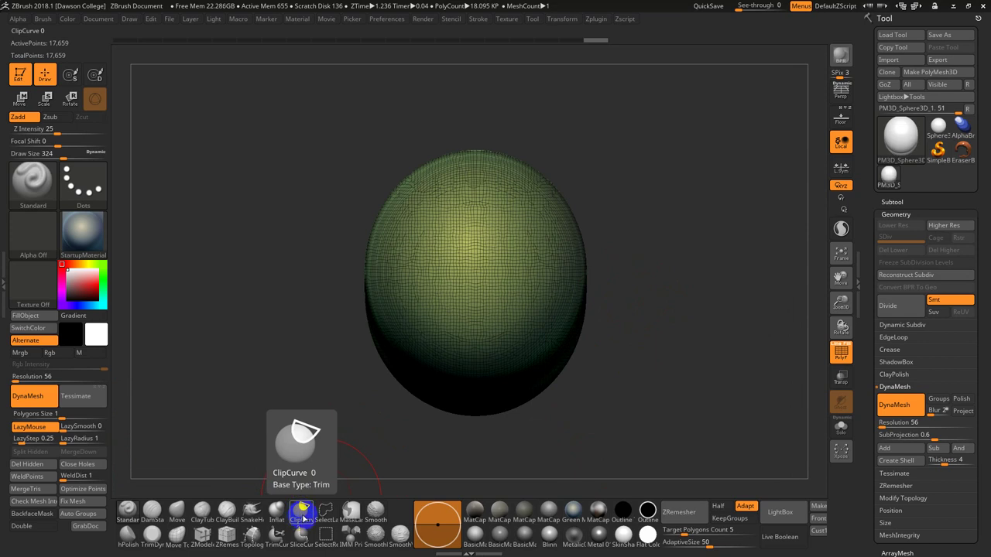
Choose the ClipCurve brush, try a diagonal stroke across the head, and undo it.
{"action": "left_click", "coordinate": [28, 203]}
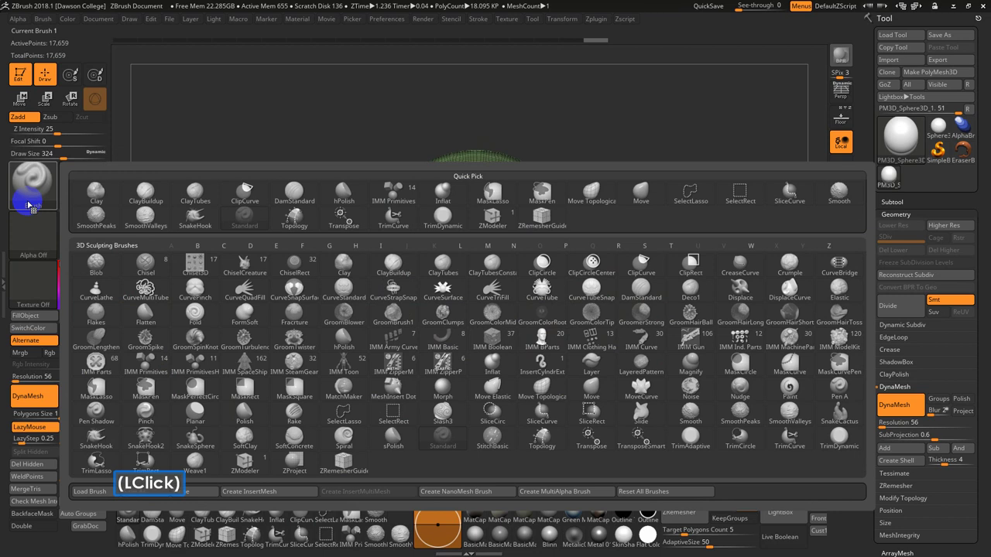
{"action": "key", "text": "c"}
{"action": "left_click", "coordinate": [40, 194]}
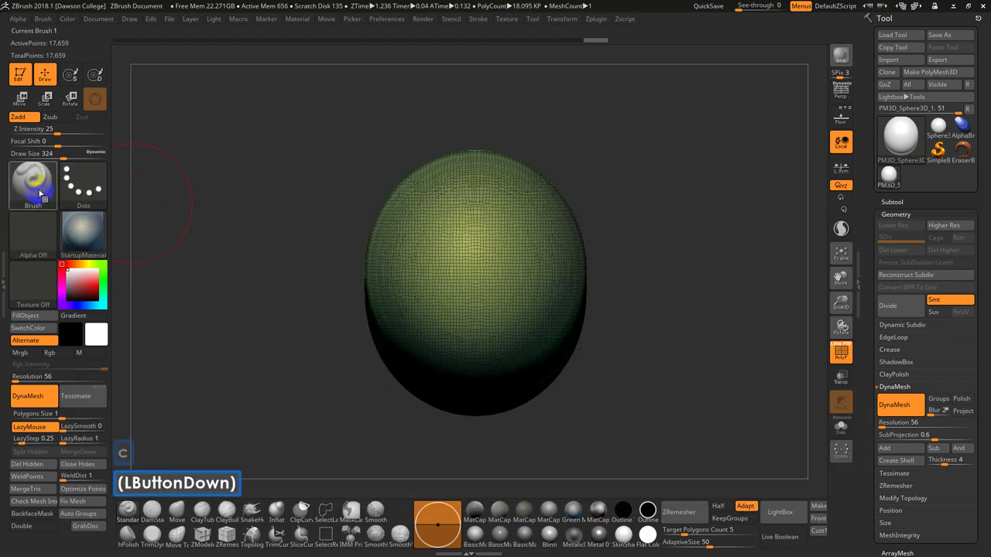
{"action": "left_click", "coordinate": [406, 257]}
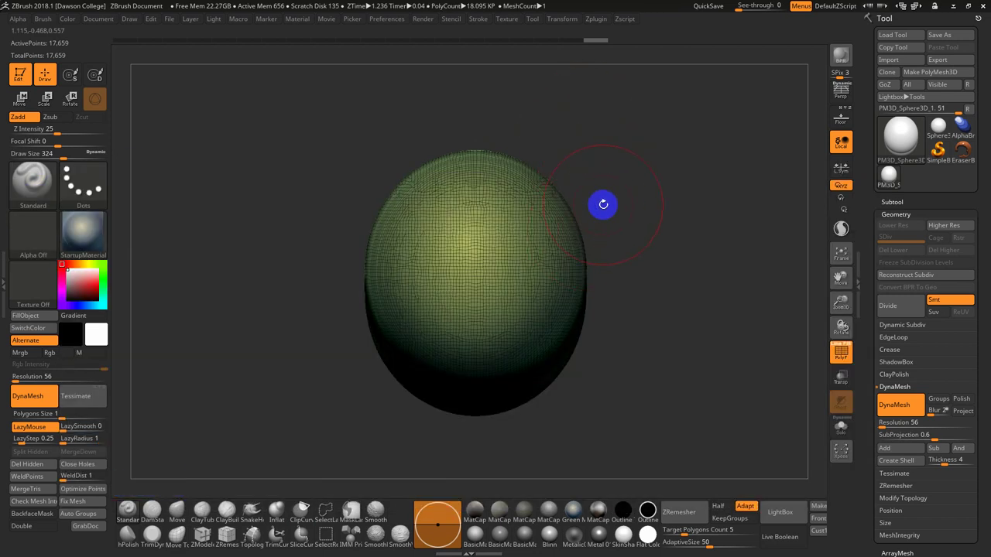
{"action": "key", "text": "0"}
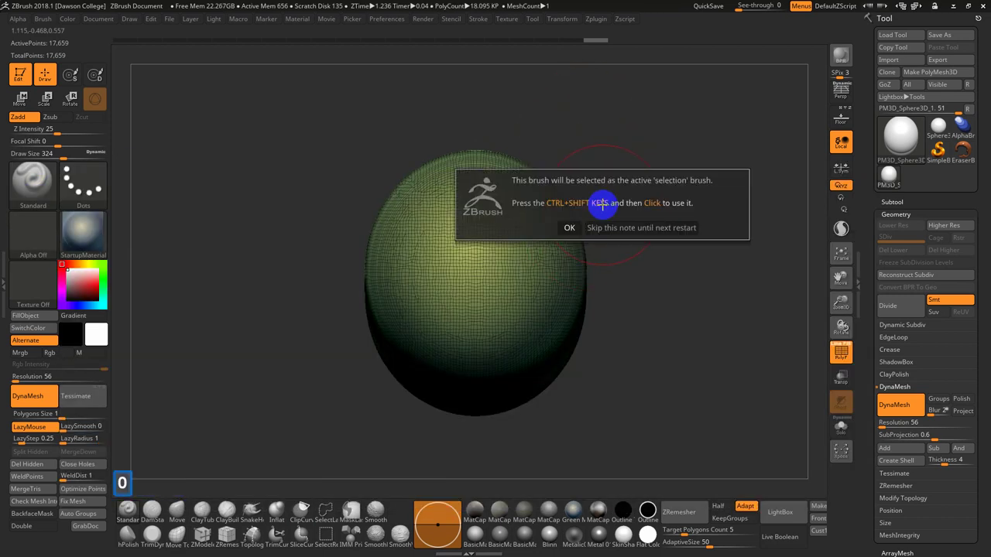
{"action": "key", "text": "Escape"}
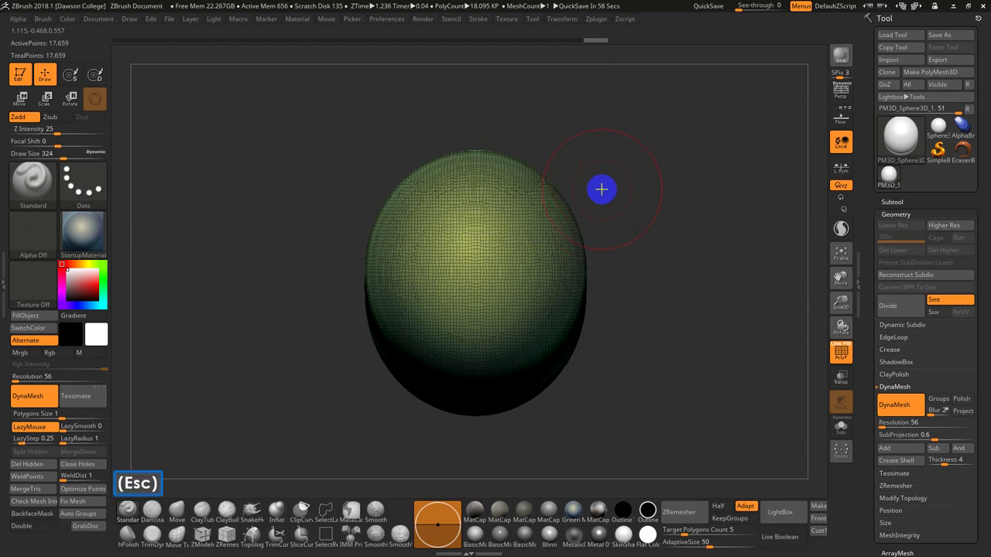
{"action": "mouse_move", "coordinate": [600, 179]}
{"action": "left_mouse_down", "text": "ctrl+shift"}
{"action": "mouse_move", "coordinate": [505, 271]}
{"action": "mouse_move", "coordinate": [483, 405]}
{"action": "left_mouse_up", "text": "ctrl+shift"}
{"action": "key", "text": "ctrl+z"}
Switch to SelectRect, try isolating and hiding rectangular areas at the head's sides, and restore the full mesh.
{"action": "left_click", "coordinate": [327, 533]}
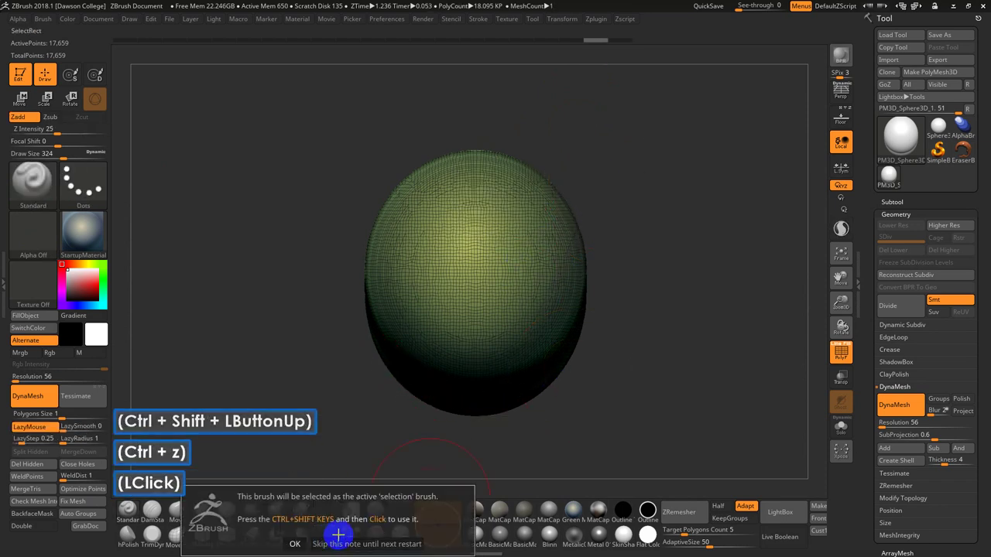
{"action": "left_click", "coordinate": [498, 469], "text": "ctrl+shift"}
{"action": "left_click", "coordinate": [295, 544]}
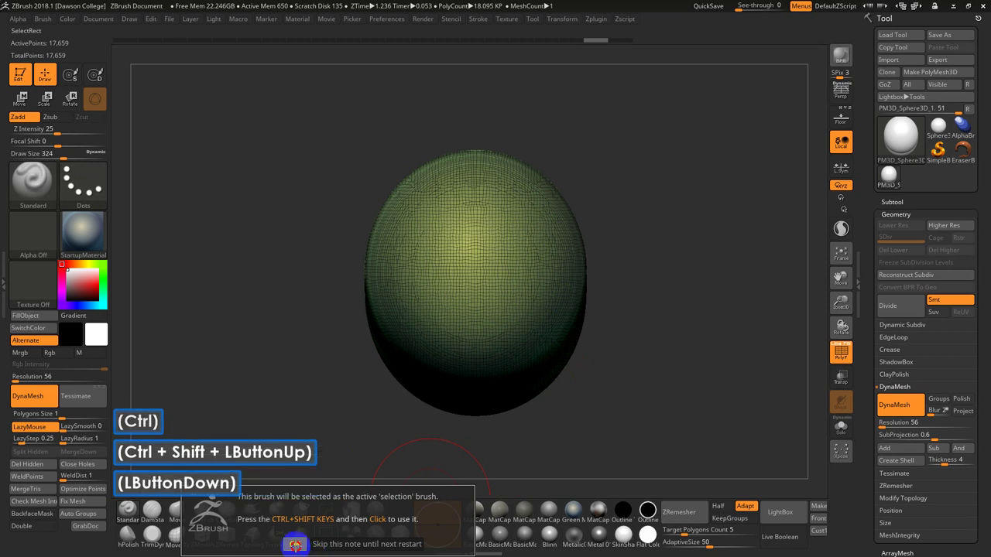
{"action": "left_click_drag", "start_coordinate": [649, 181], "coordinate": [491, 422], "text": "ctrl+shift"}
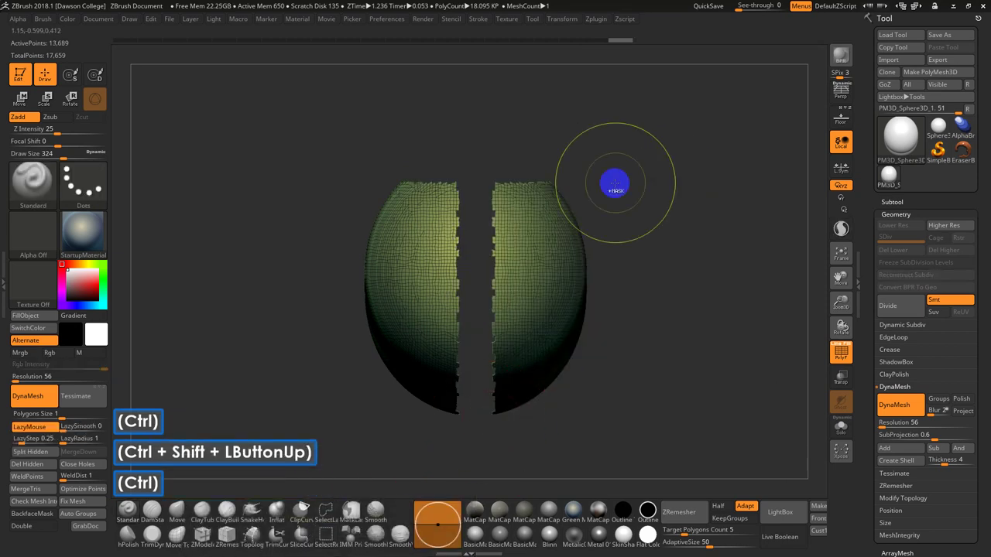
{"action": "left_click", "coordinate": [623, 171], "text": "ctrl+shift"}
{"action": "left_click_drag", "start_coordinate": [635, 152], "coordinate": [549, 330], "text": "ctrl+alt+shift"}
{"action": "key", "text": "ctrl+z"}
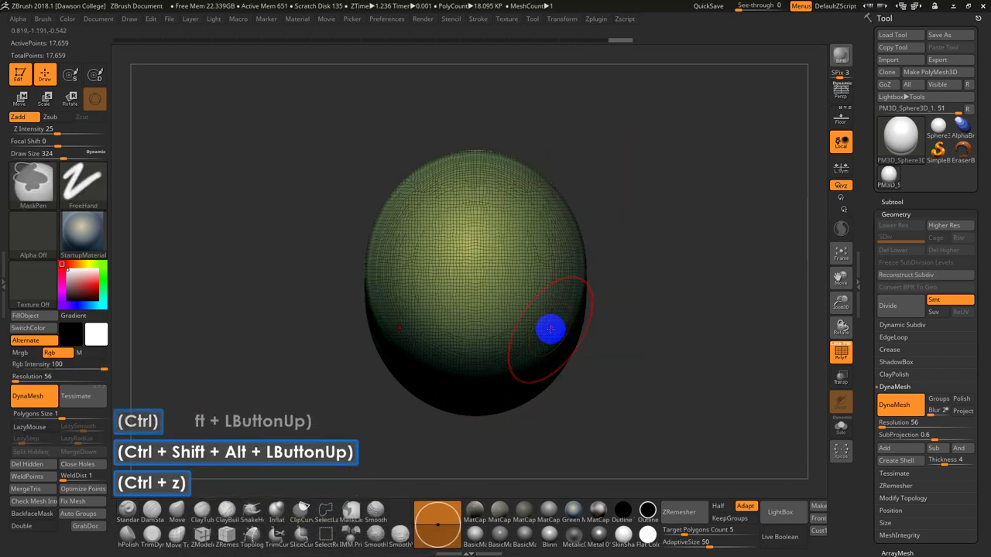
Make ClipCurve the active selection brush and skip its usage note until the next restart.
{"action": "key", "text": "ctrl"}
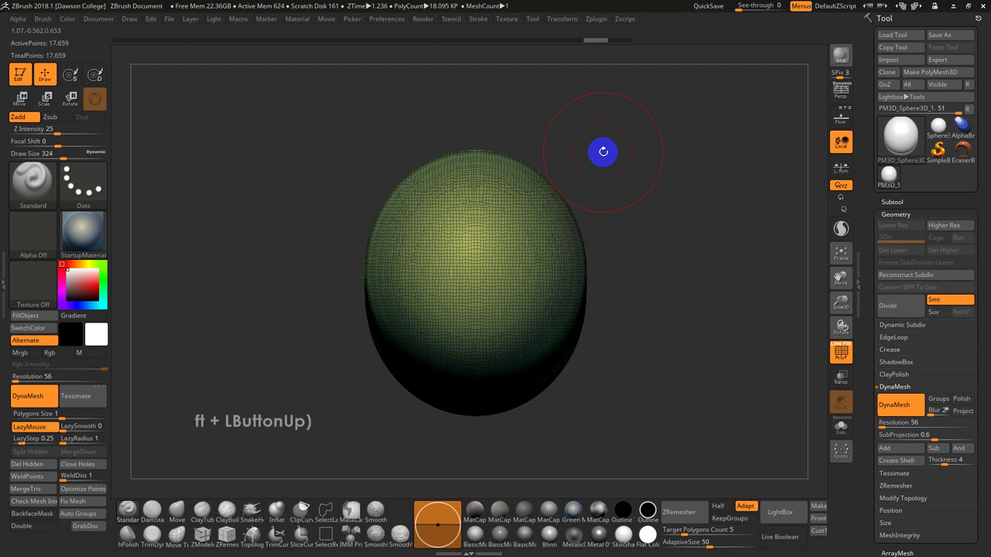
{"action": "left_click", "coordinate": [298, 512]}
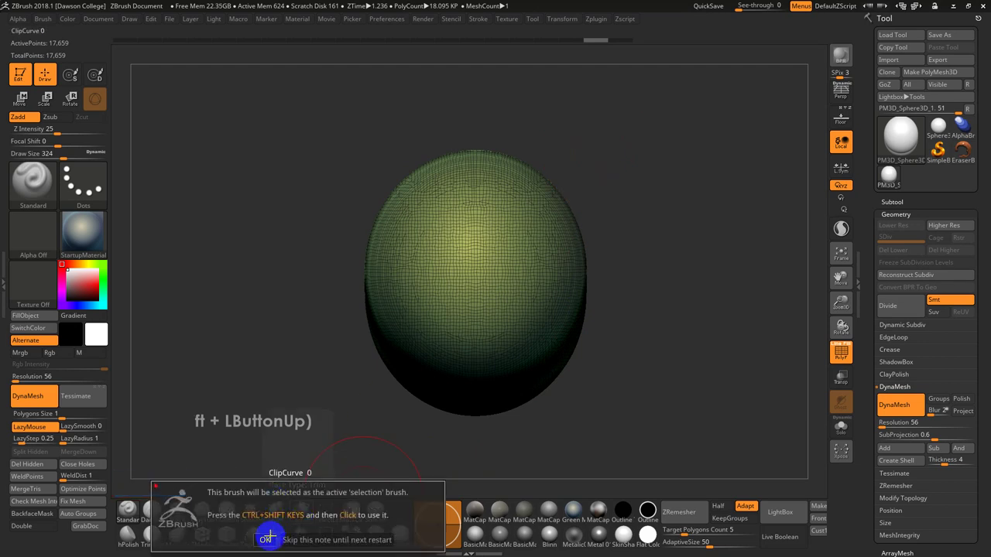
{"action": "left_click", "coordinate": [330, 542]}
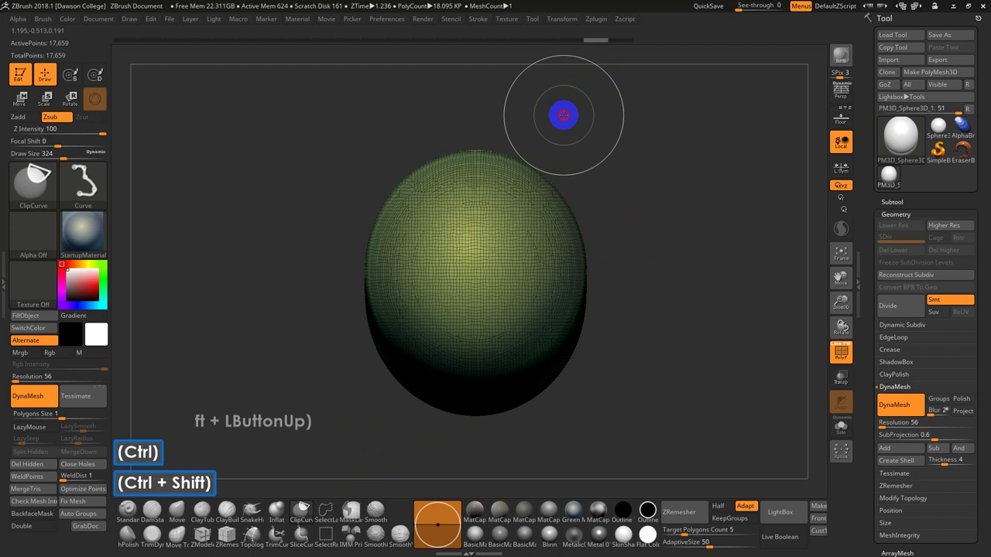
Try flattening the sides of the head with a straight downward ClipCurve line, inspect the cut, and undo it.
{"action": "mouse_move", "coordinate": [564, 116]}
{"action": "left_mouse_down", "text": "ctrl+shift"}
{"action": "mouse_move", "coordinate": [558, 225]}
{"action": "mouse_move", "coordinate": [569, 464]}
{"action": "left_mouse_up", "text": "ctrl+shift"}
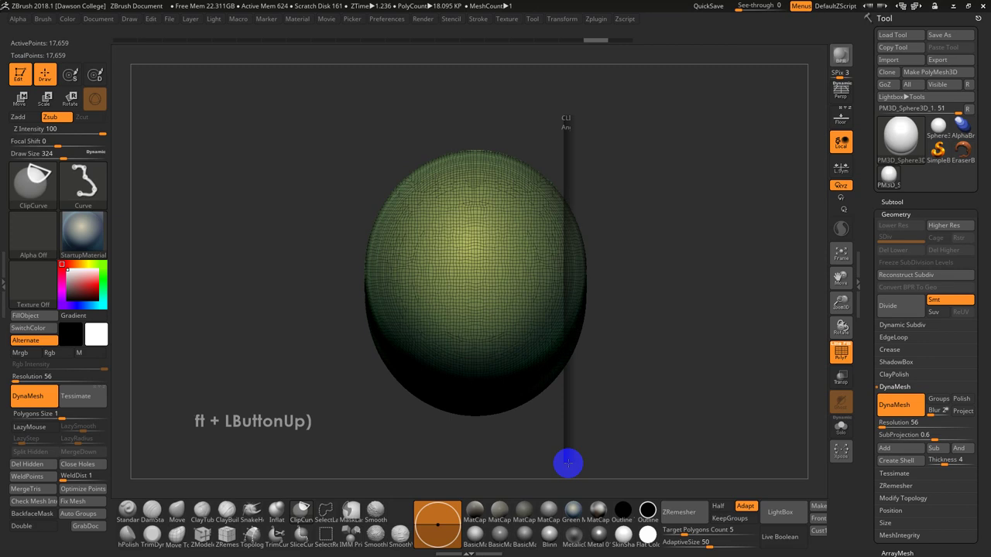
{"action": "left_click_drag", "start_coordinate": [569, 464], "coordinate": [572, 464], "text": "ctrl+shift"}
{"action": "left_click_drag", "start_coordinate": [649, 434], "coordinate": [591, 414]}
{"action": "key", "text": "shift+f"}
{"action": "key", "text": "shift+f"}
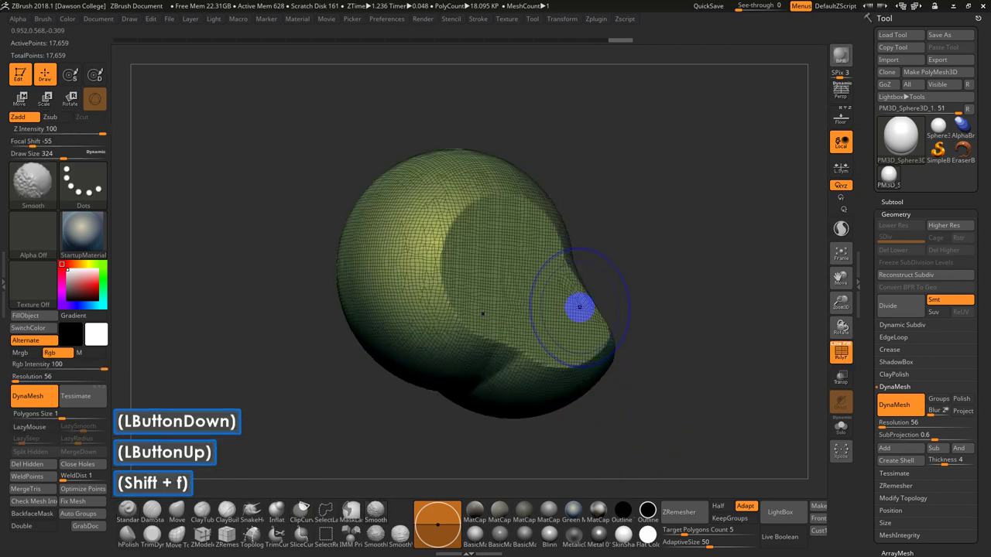
{"action": "key", "text": "ctrl+z"}
{"action": "left_click_drag", "start_coordinate": [581, 301], "coordinate": [633, 287]}
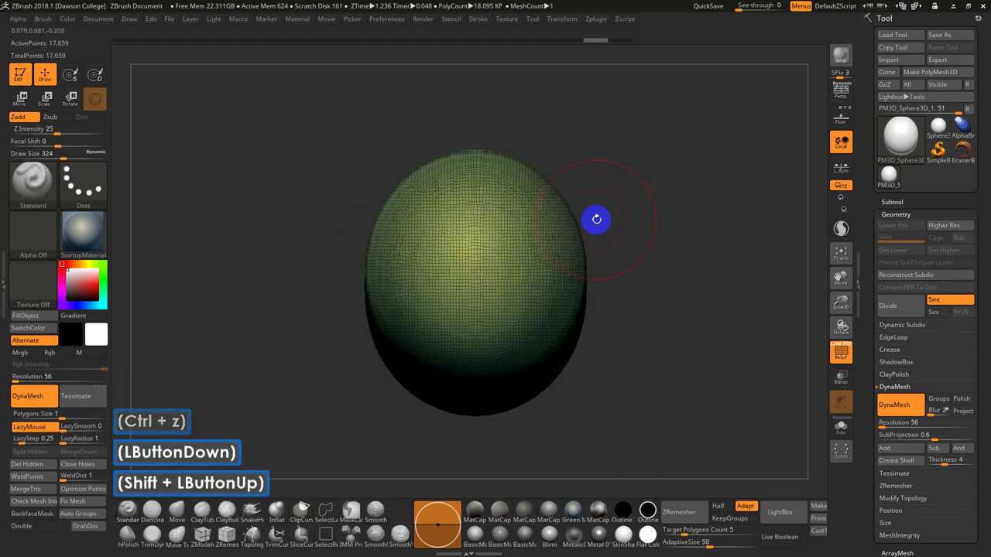
Try ClipCurve lines drawn upward along each side of the head to test the clipping direction, undoing each.
{"action": "key", "text": "ctrl+shift"}
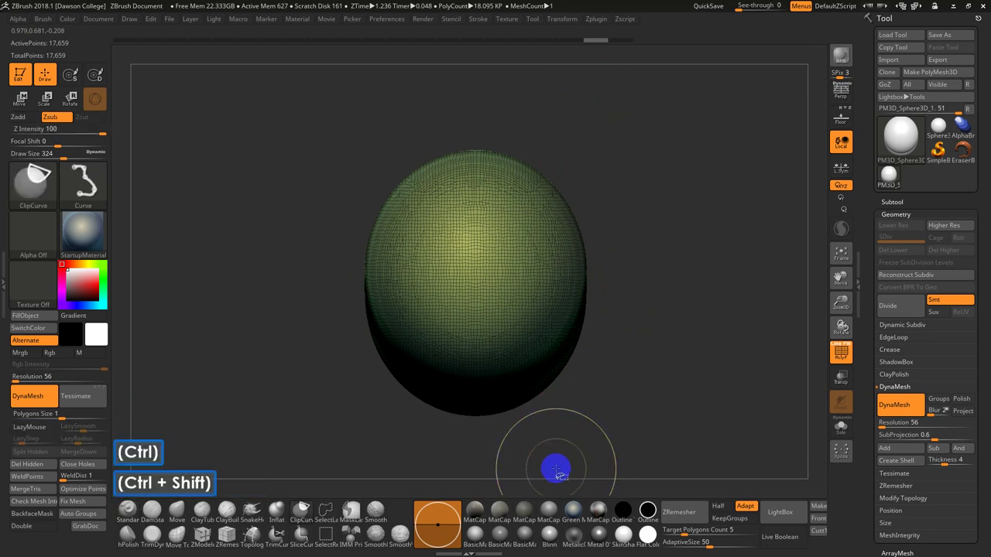
{"action": "left_click_drag", "start_coordinate": [558, 469], "coordinate": [561, 162], "text": "ctrl+shift"}
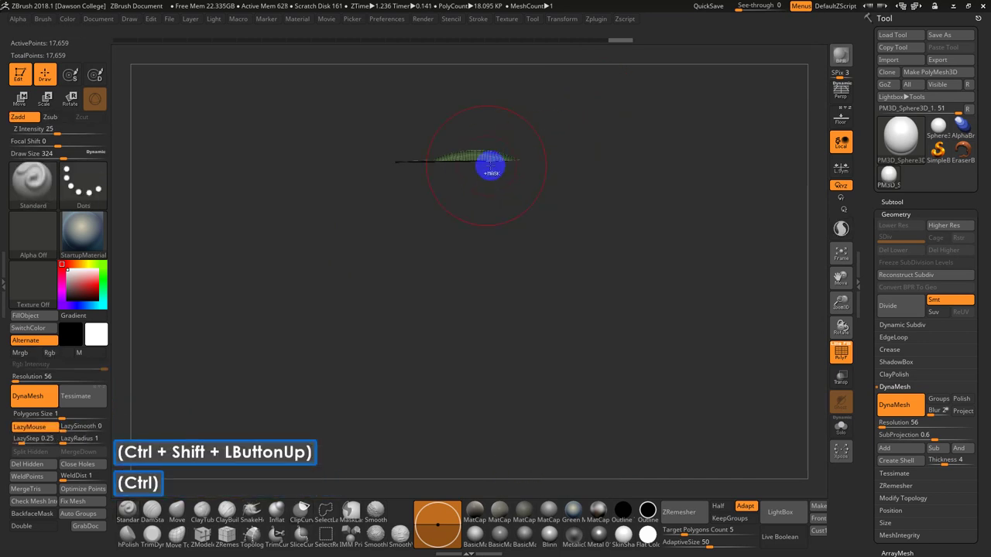
{"action": "key", "text": "ctrl+z"}
{"action": "left_click_drag", "start_coordinate": [393, 430], "coordinate": [408, 147], "text": "ctrl+shift"}
{"action": "key", "text": "ctrl+z"}
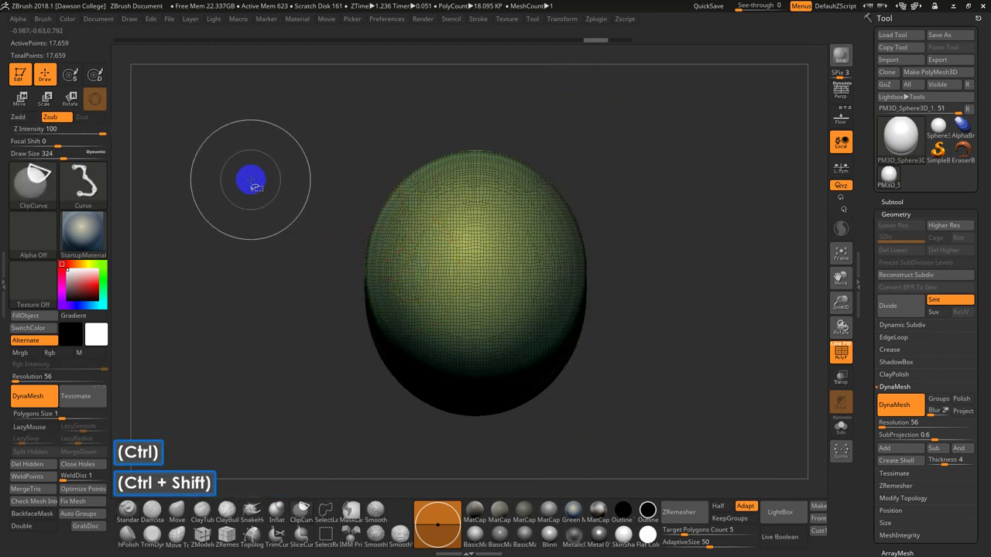
Try horizontal ClipCurve cuts across the head's top and bottom and a wavy cut along its sides, undoing each.
{"action": "left_click_drag", "start_coordinate": [249, 180], "coordinate": [652, 183], "text": "ctrl+shift"}
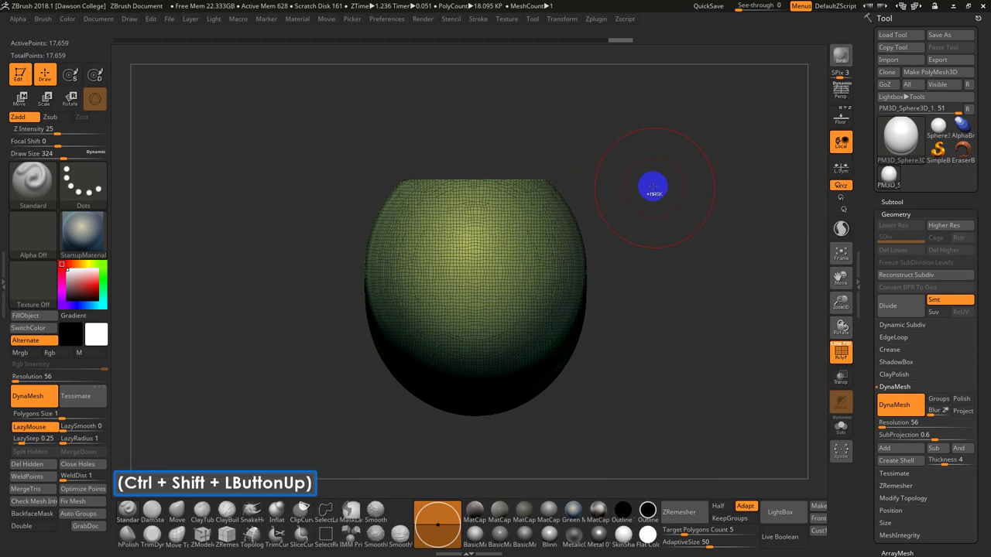
{"action": "key", "text": "ctrl+z"}
{"action": "left_click_drag", "start_coordinate": [656, 374], "coordinate": [316, 379], "text": "ctrl+shift"}
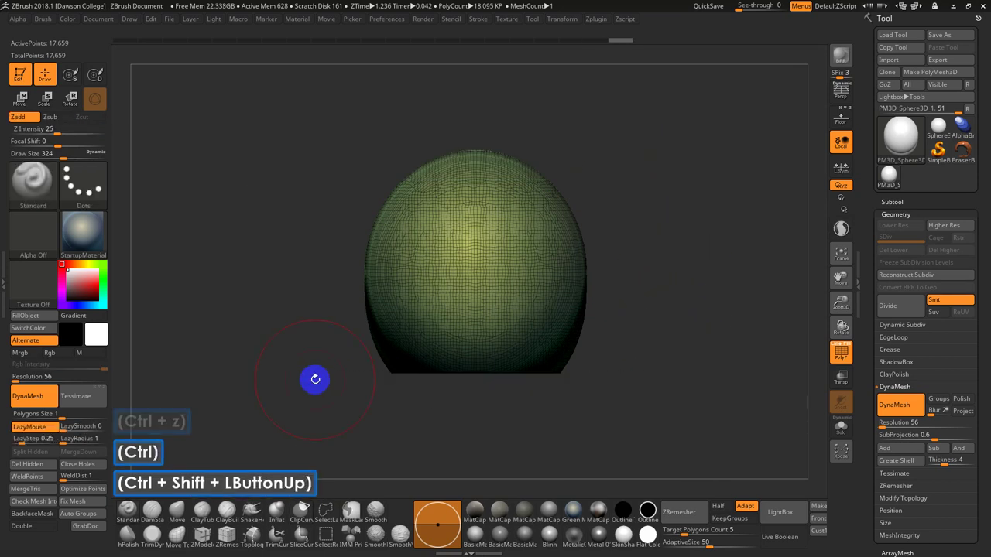
{"action": "key", "text": "ctrl+z"}
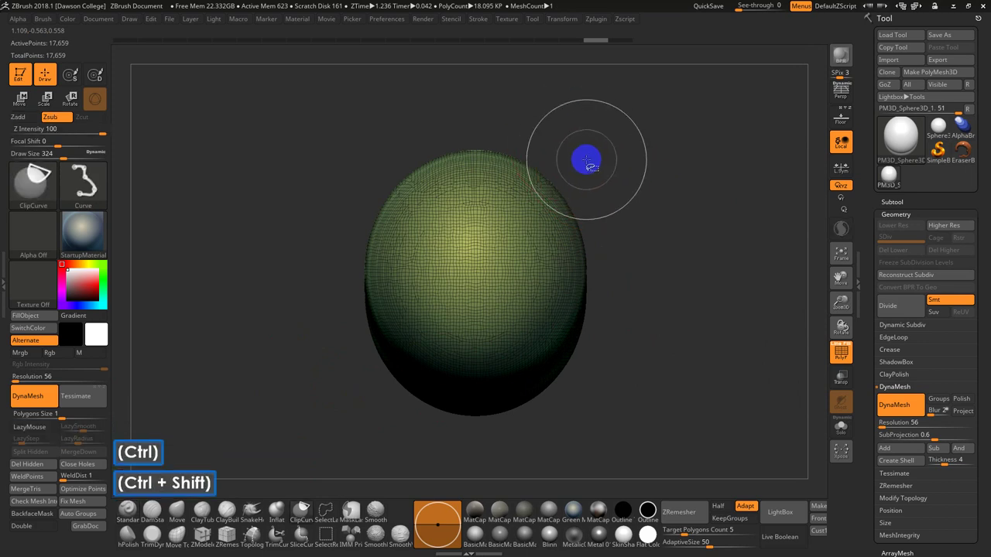
{"action": "mouse_move", "coordinate": [585, 159]}
{"action": "left_mouse_down", "text": "ctrl+shift"}
{"action": "mouse_move", "coordinate": [554, 292]}
{"action": "mouse_move", "coordinate": [468, 422]}
{"action": "mouse_move", "coordinate": [575, 429]}
{"action": "mouse_move", "coordinate": [434, 398]}
{"action": "mouse_move", "coordinate": [604, 411]}
{"action": "mouse_move", "coordinate": [425, 390]}
{"action": "mouse_move", "coordinate": [442, 401]}
{"action": "mouse_move", "coordinate": [607, 410]}
{"action": "mouse_move", "coordinate": [500, 394]}
{"action": "mouse_move", "coordinate": [421, 403]}
{"action": "mouse_move", "coordinate": [613, 399]}
{"action": "mouse_move", "coordinate": [389, 354]}
{"action": "mouse_move", "coordinate": [604, 392]}
{"action": "mouse_move", "coordinate": [414, 379]}
{"action": "mouse_move", "coordinate": [635, 393]}
{"action": "mouse_move", "coordinate": [469, 277]}
{"action": "mouse_move", "coordinate": [533, 248]}
{"action": "mouse_move", "coordinate": [534, 237]}
{"action": "mouse_move", "coordinate": [520, 226]}
{"action": "mouse_move", "coordinate": [599, 297]}
{"action": "mouse_move", "coordinate": [545, 284]}
{"action": "mouse_move", "coordinate": [537, 266]}
{"action": "mouse_move", "coordinate": [550, 268]}
{"action": "mouse_move", "coordinate": [531, 361]}
{"action": "mouse_move", "coordinate": [521, 316]}
{"action": "mouse_move", "coordinate": [549, 348]}
{"action": "mouse_move", "coordinate": [505, 451]}
{"action": "left_mouse_up", "text": "ctrl+shift"}
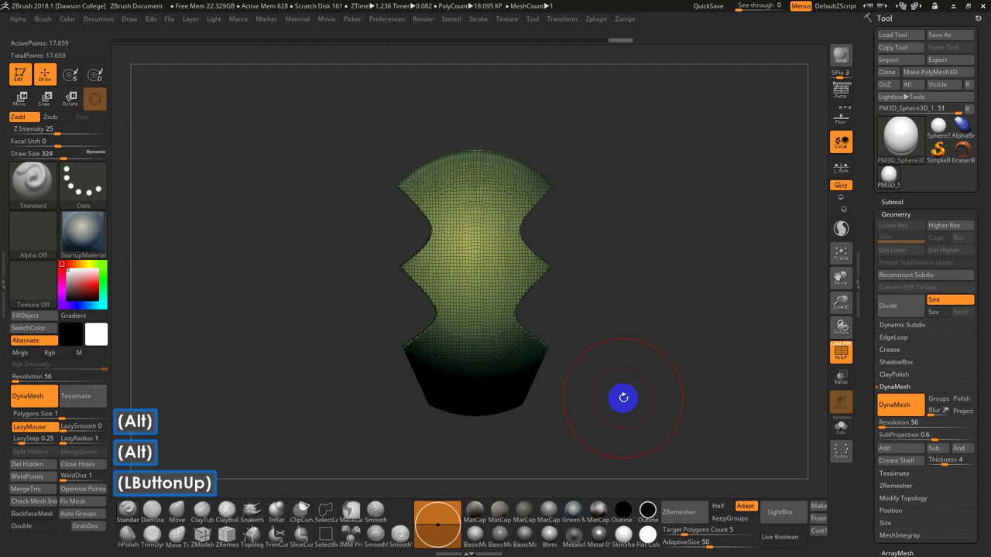
{"action": "key", "text": "ctrl+z"}
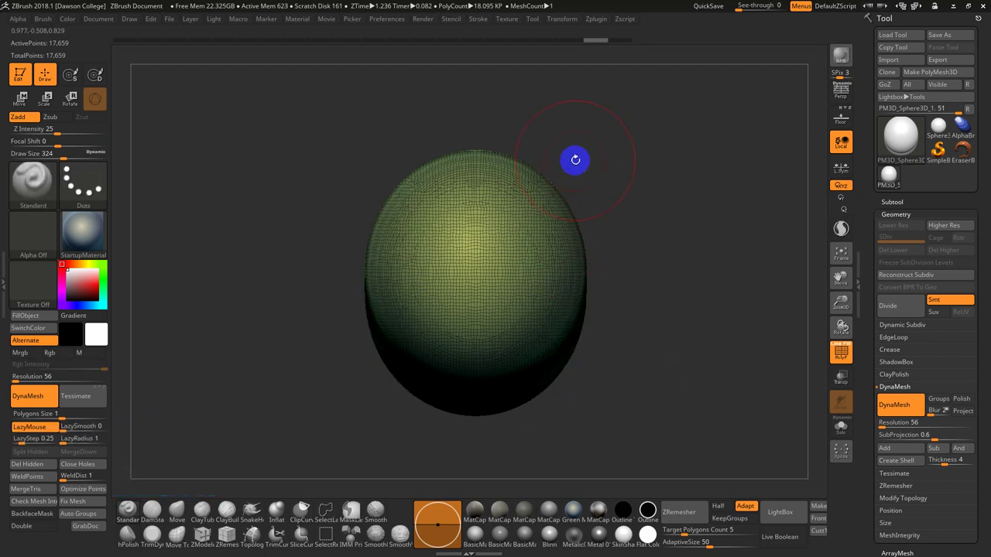
Flatten both sides of the head with a slanted ClipCurve line tapering toward the chin, turn off the wireframe, and inspect the profile.
{"action": "mouse_move", "coordinate": [602, 142]}
{"action": "left_mouse_down", "text": "ctrl+shift"}
{"action": "mouse_move", "coordinate": [565, 394]}
{"action": "mouse_move", "coordinate": [537, 480]}
{"action": "mouse_move", "coordinate": [552, 449]}
{"action": "left_mouse_up", "text": "ctrl+shift"}
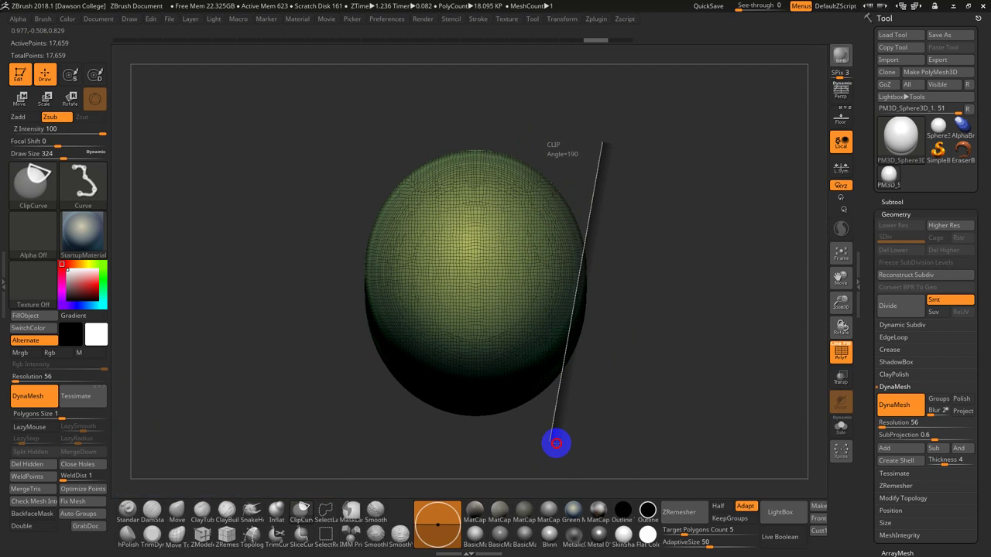
{"action": "mouse_move", "coordinate": [559, 446]}
{"action": "left_mouse_down", "text": "ctrl+shift"}
{"action": "mouse_move", "coordinate": [594, 439]}
{"action": "mouse_move", "coordinate": [556, 441]}
{"action": "left_mouse_up", "text": "ctrl+shift"}
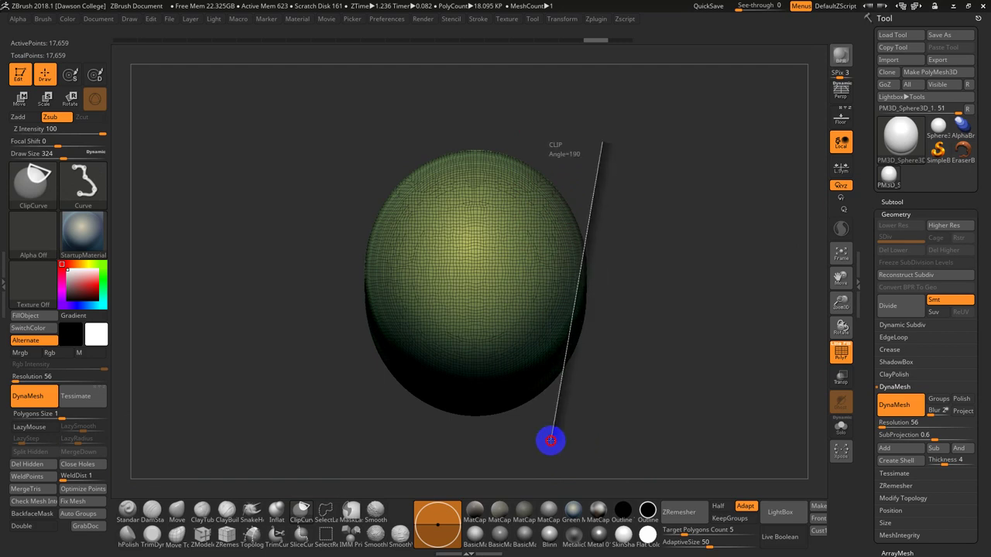
{"action": "key", "text": "space"}
{"action": "left_click_drag", "start_coordinate": [550, 441], "coordinate": [532, 445], "text": "ctrl+shift"}
{"action": "mouse_move", "coordinate": [591, 413]}
{"action": "left_mouse_down", "text": "shift"}
{"action": "mouse_move", "coordinate": [595, 292]}
{"action": "mouse_move", "coordinate": [599, 344]}
{"action": "mouse_move", "coordinate": [650, 356]}
{"action": "mouse_move", "coordinate": [628, 361]}
{"action": "mouse_move", "coordinate": [643, 367]}
{"action": "mouse_move", "coordinate": [669, 360]}
{"action": "left_mouse_up", "text": "shift"}
{"action": "key", "text": "shift+f"}
{"action": "key", "text": "shift+f"}
{"action": "key", "text": "shift+f"}
{"action": "left_click_drag", "start_coordinate": [668, 361], "coordinate": [642, 360]}
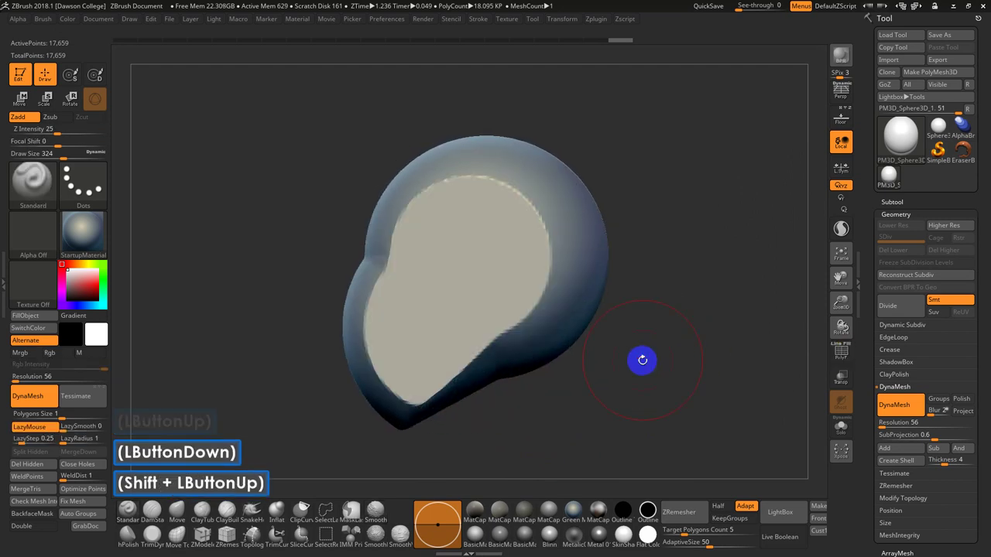
Switch to the Chrome browser and search DuckDuckGo images for "face proportions drawing".
{"action": "key", "text": "alt+Tab"}
{"action": "key", "text": "alt+Tab"}
{"action": "key", "text": "alt+Tab"}
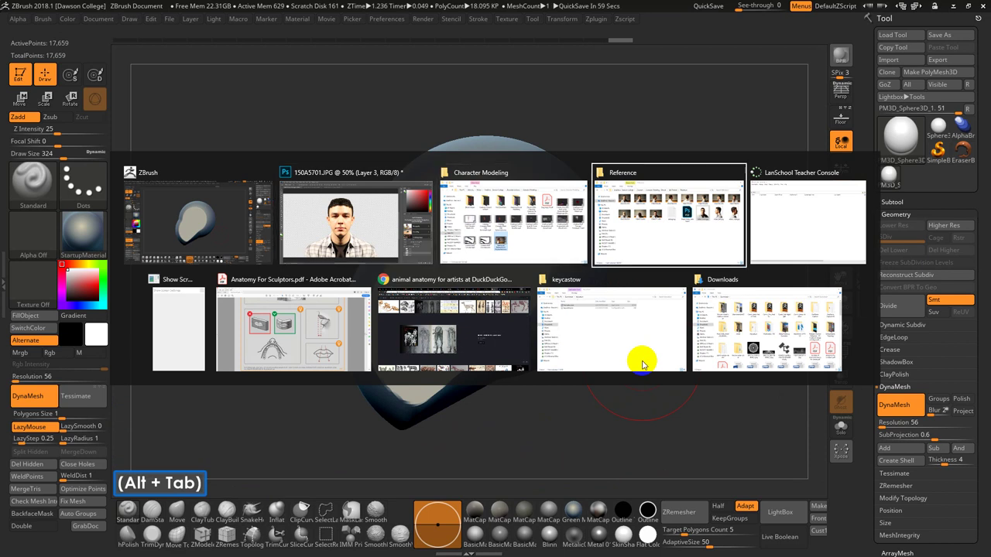
{"action": "key", "text": "alt+Tab"}
{"action": "key", "text": "alt+Tab"}
{"action": "key", "text": "alt+Tab"}
{"action": "key", "text": "alt+Tab"}
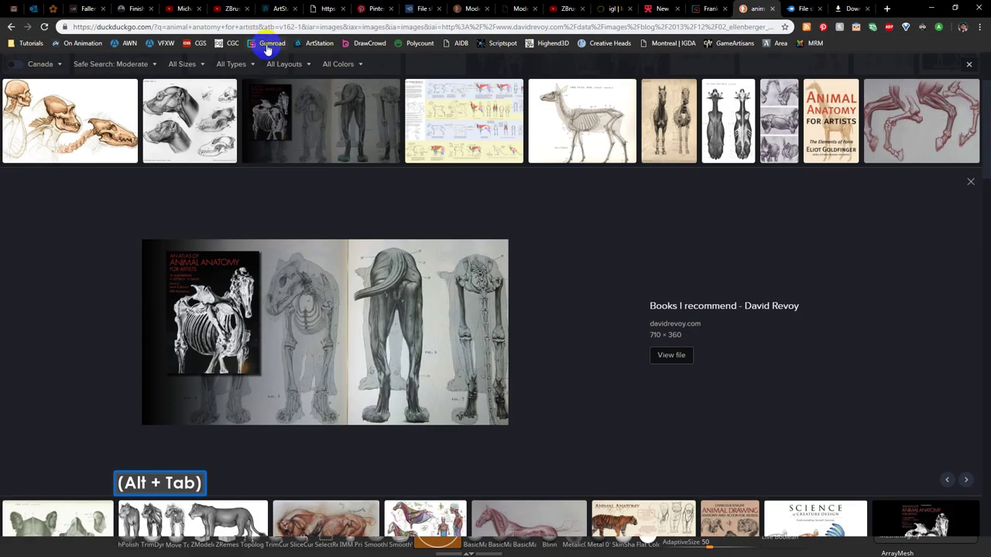
{"action": "scroll", "coordinate": [267, 49], "scroll_direction": "up", "scroll_amount": 5}
{"action": "left_click", "coordinate": [188, 72]}
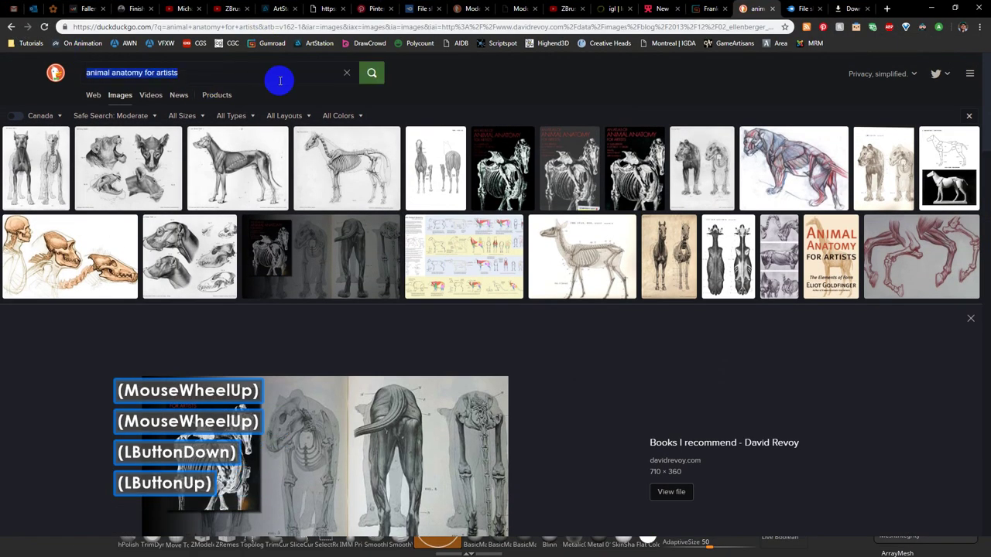
{"action": "type", "text": "face pro"}
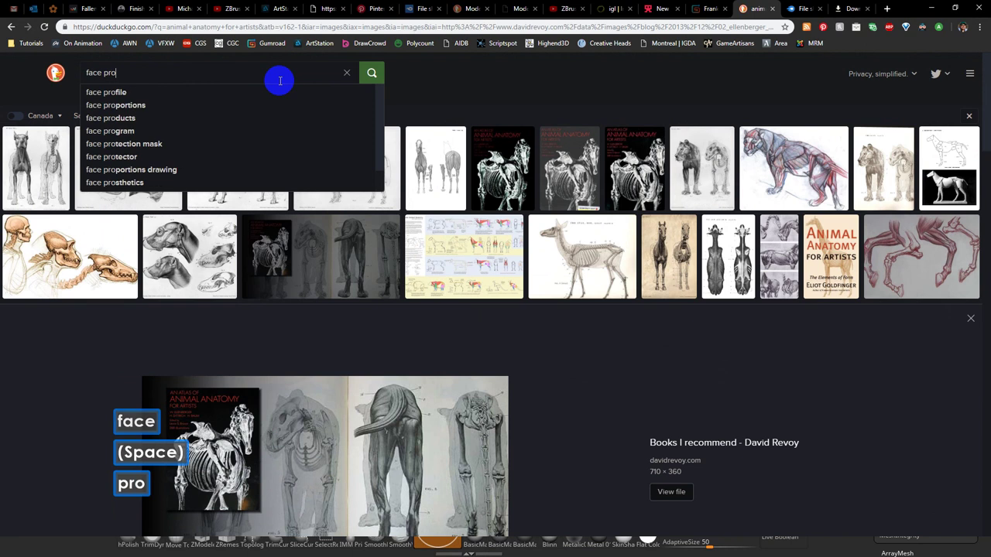
{"action": "type", "text": "portions drawing"}
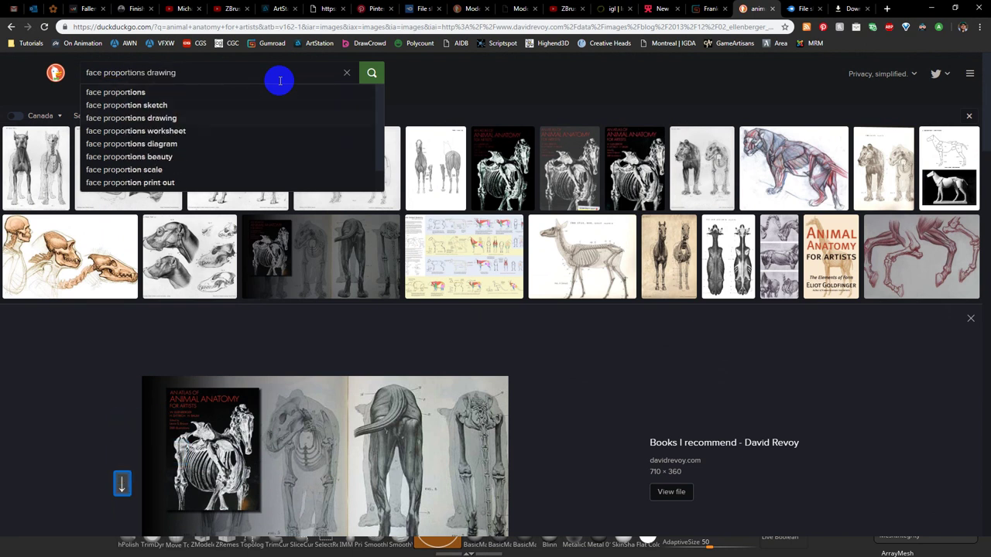
{"action": "key", "text": "Return"}
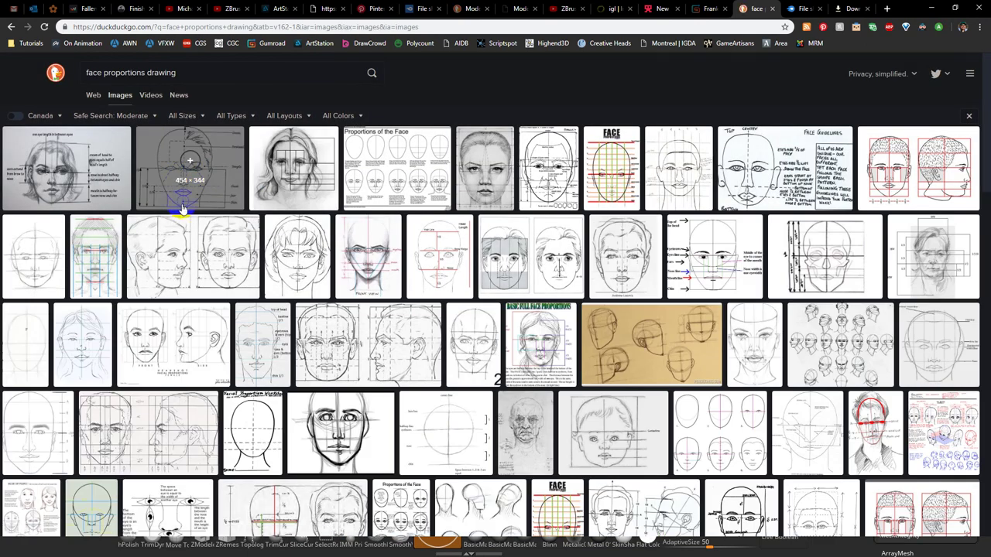
Examine several face proportion drawings for the eye line and facial divisions, comparing them with the ZBrush head model.
{"action": "left_click", "coordinate": [93, 194]}
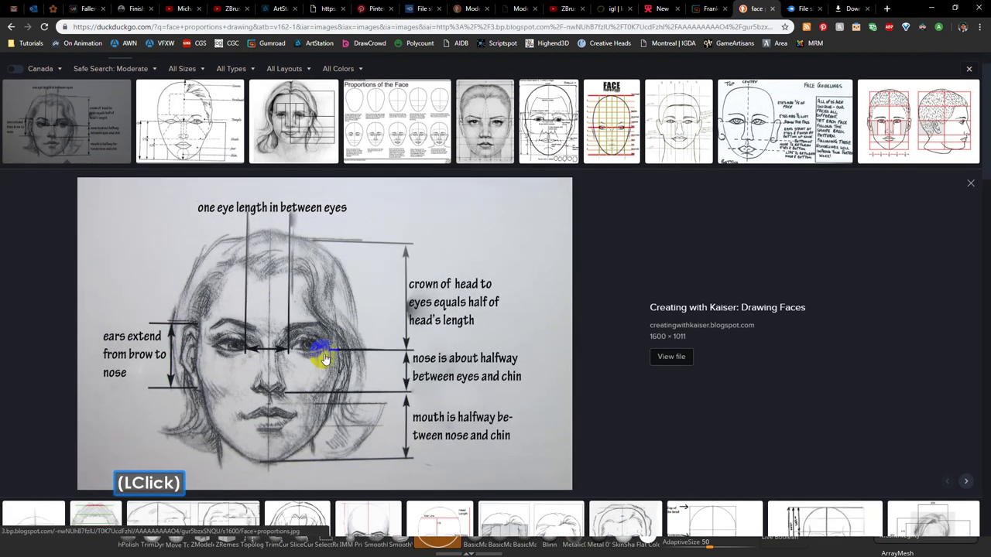
{"action": "left_click", "coordinate": [556, 143]}
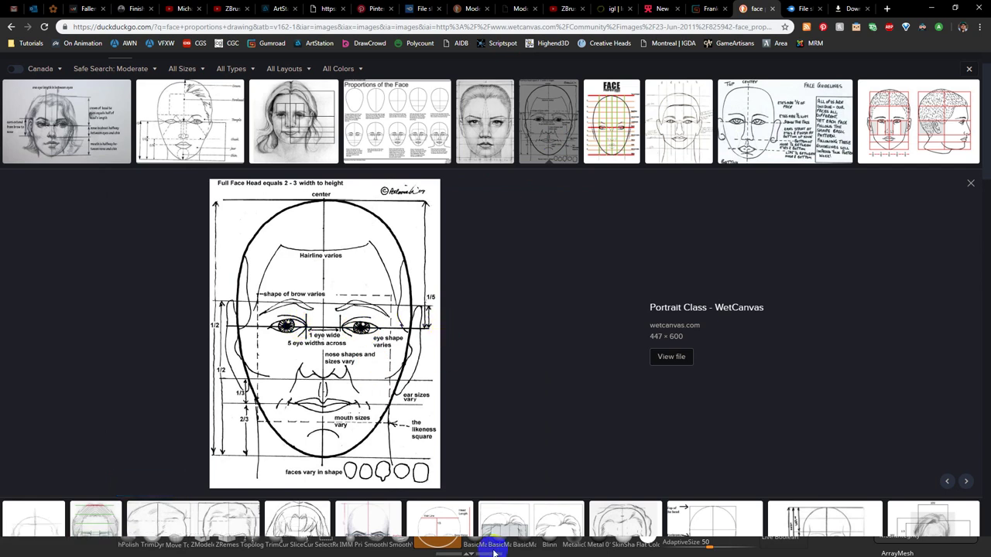
{"action": "key", "text": "alt+Tab"}
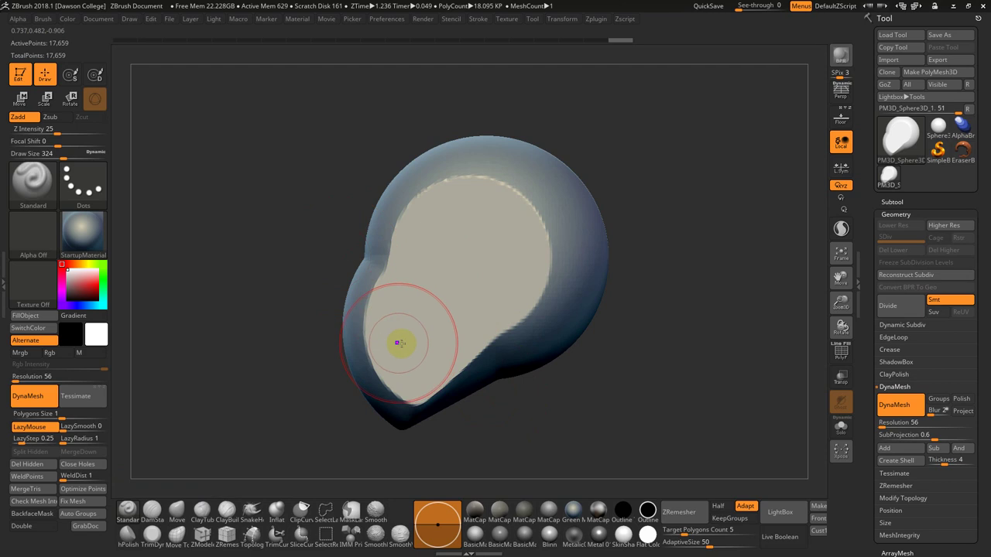
{"action": "mouse_move", "coordinate": [173, 36]}
{"action": "left_mouse_down"}
{"action": "mouse_move", "coordinate": [516, 39]}
{"action": "mouse_move", "coordinate": [601, 54]}
{"action": "mouse_move", "coordinate": [635, 84]}
{"action": "left_mouse_up"}
{"action": "key", "text": "alt+Tab"}
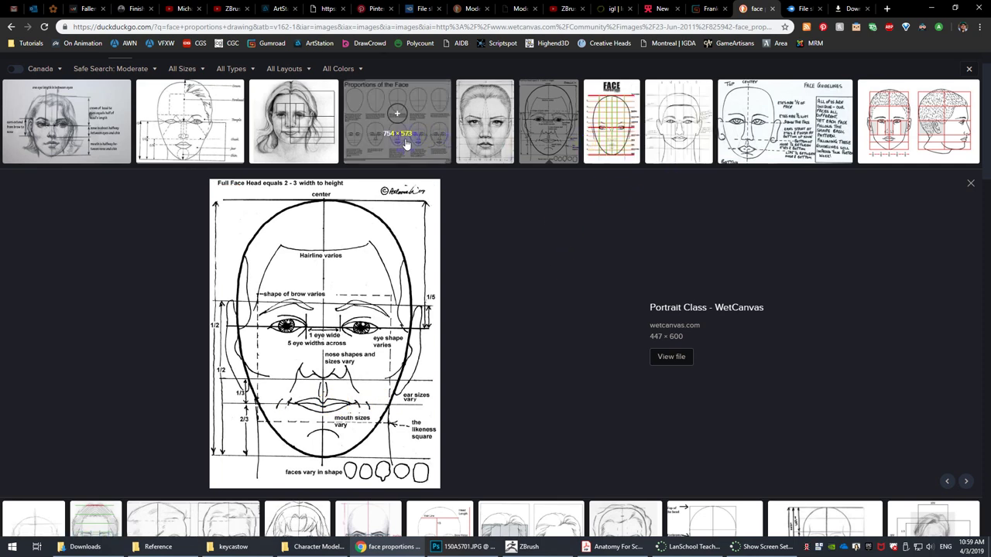
{"action": "left_click", "coordinate": [216, 155]}
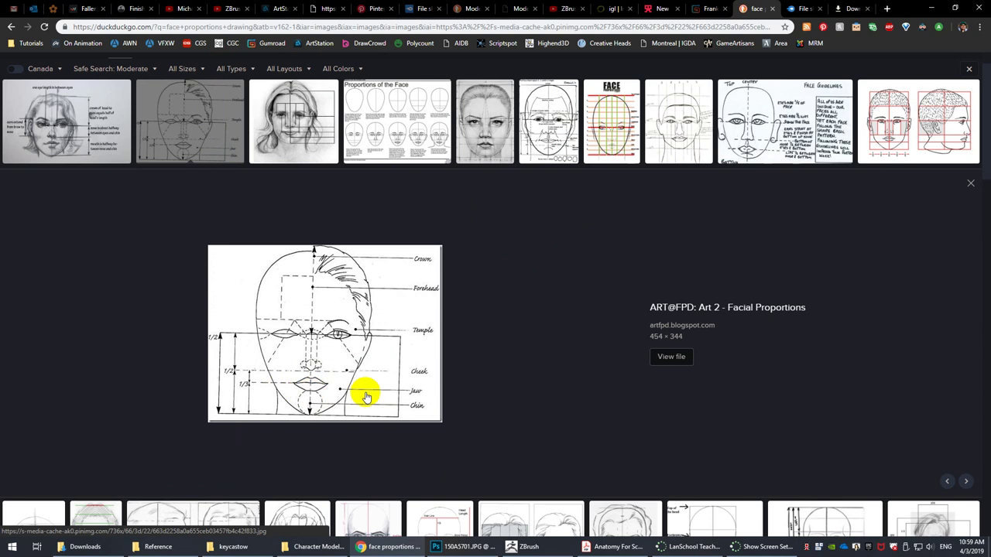
{"action": "scroll", "coordinate": [400, 358], "scroll_direction": "down", "scroll_amount": 4}
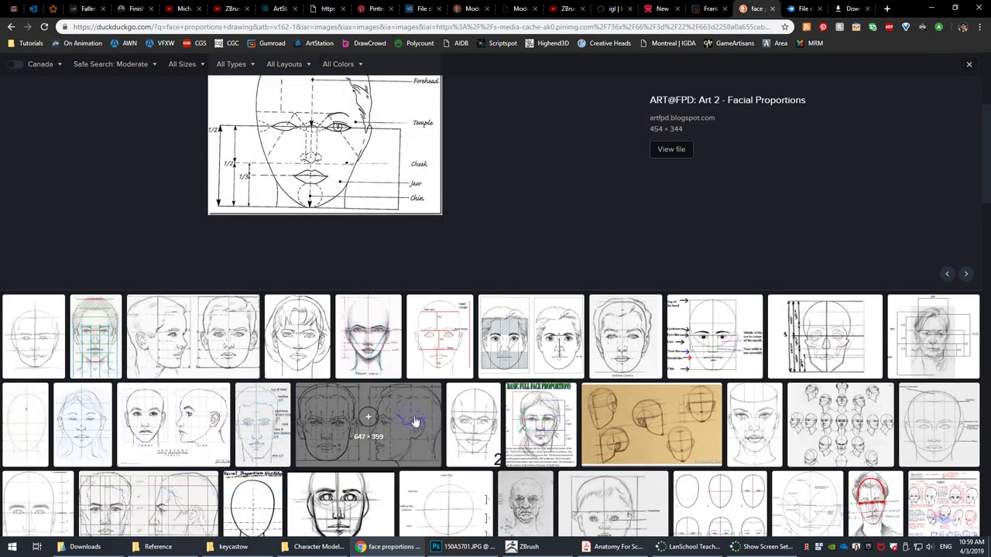
{"action": "scroll", "coordinate": [415, 422], "scroll_direction": "down", "scroll_amount": 2}
{"action": "key", "text": "alt+Tab"}
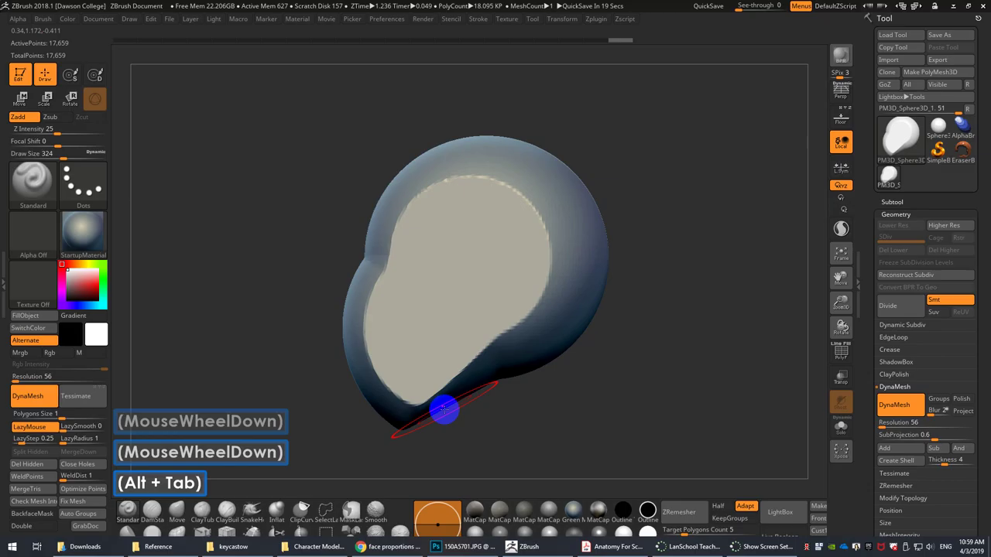
Show the head straight from the front and select the ClayTubes brush with a draw size of 239.
{"action": "left_click_drag", "start_coordinate": [586, 380], "coordinate": [626, 382], "text": "shift"}
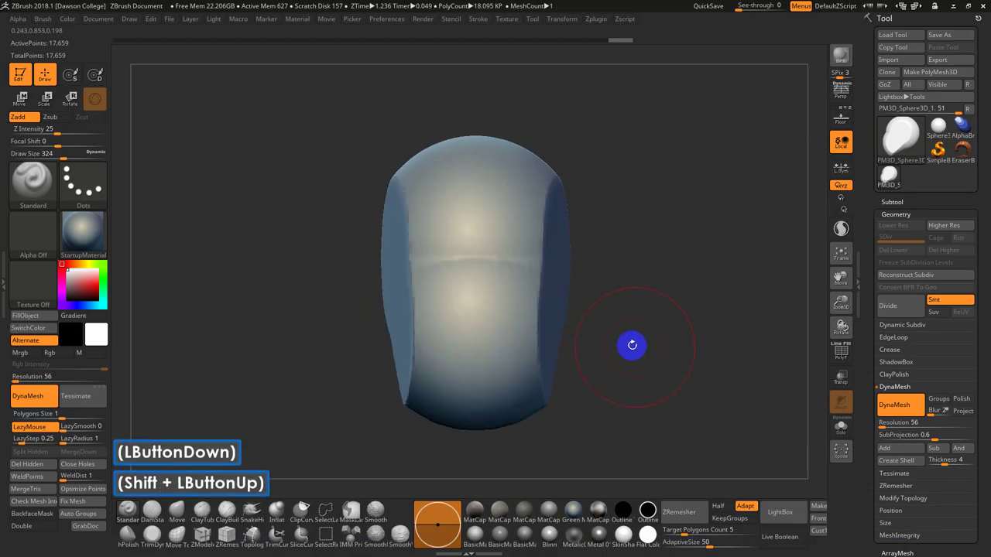
{"action": "key", "text": "4"}
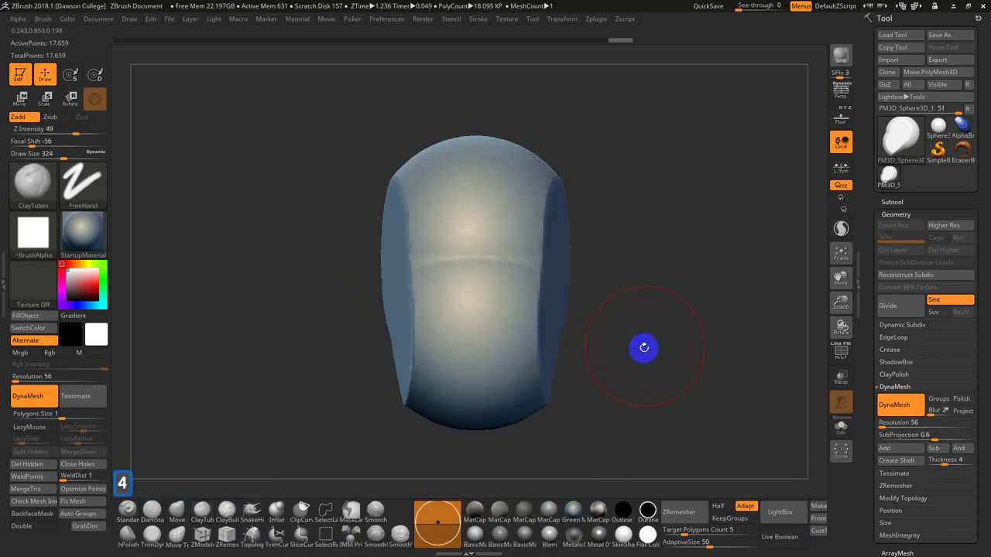
{"action": "key", "text": "s"}
{"action": "left_click", "coordinate": [624, 317]}
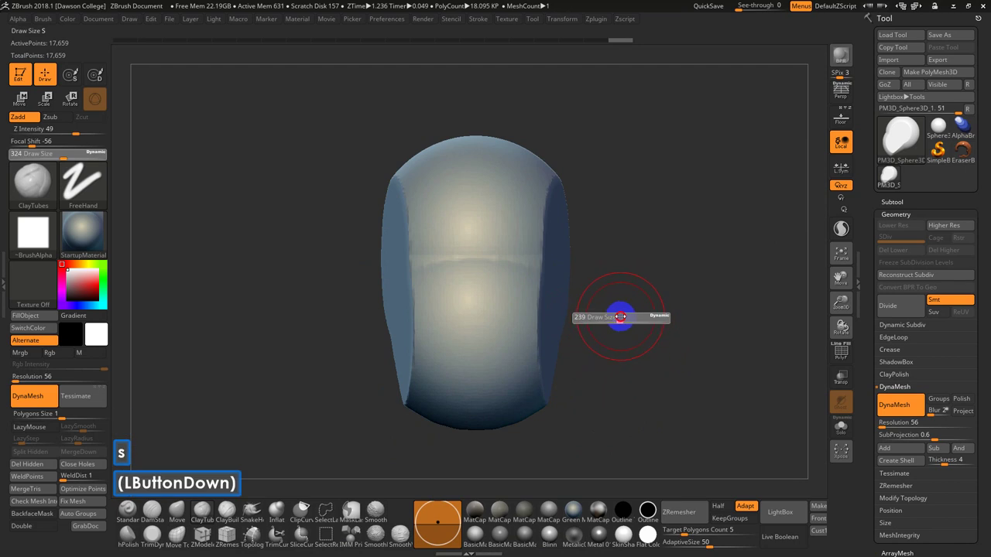
{"action": "left_click_drag", "start_coordinate": [669, 372], "coordinate": [652, 368]}
{"action": "left_click_drag", "start_coordinate": [652, 368], "coordinate": [666, 359], "text": "shift"}
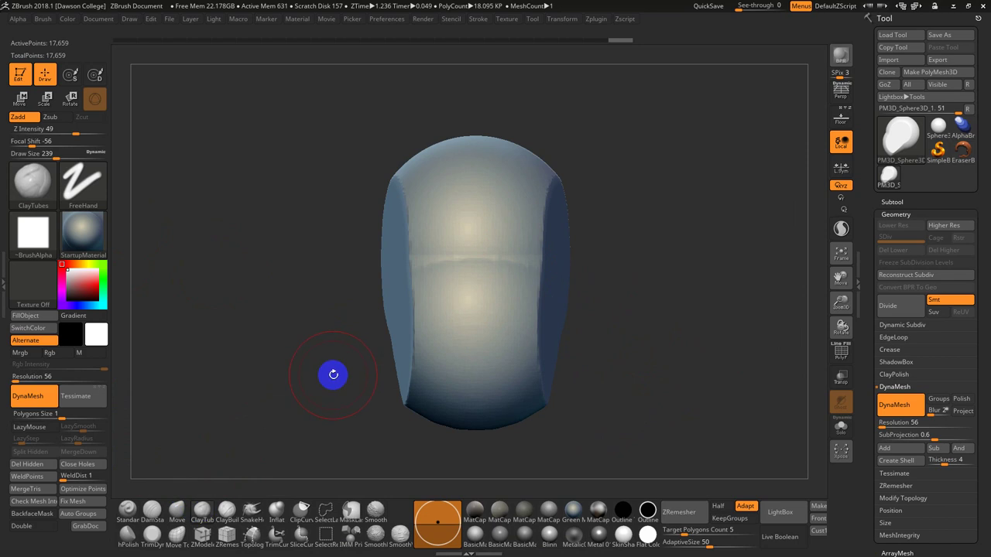
{"action": "key", "text": "b"}
{"action": "key", "text": "c"}
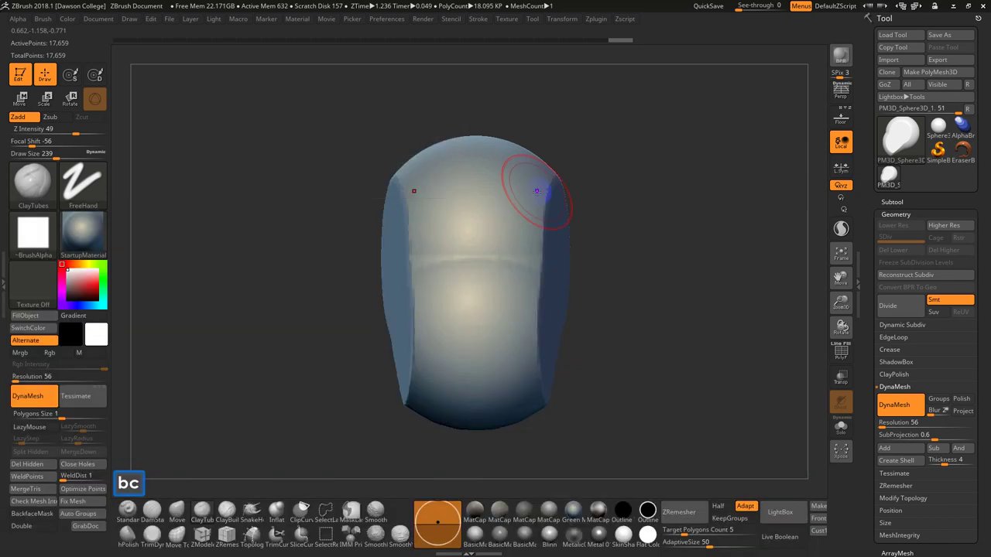
Try carving symmetrical eye sockets into the front of the head with inward ClayTubes strokes, undoing them.
{"action": "mouse_move", "coordinate": [595, 279]}
{"action": "left_mouse_down"}
{"action": "mouse_move", "coordinate": [621, 281]}
{"action": "mouse_move", "coordinate": [614, 280]}
{"action": "left_mouse_up"}
{"action": "left_click_drag", "start_coordinate": [505, 255], "coordinate": [504, 261], "text": "alt"}
{"action": "key", "text": "ctrl+z"}
{"action": "key", "text": "ctrl+z"}
{"action": "left_click_drag", "start_coordinate": [502, 259], "coordinate": [502, 261], "text": "alt"}
{"action": "left_click_drag", "start_coordinate": [504, 262], "coordinate": [509, 267], "text": "alt"}
{"action": "mouse_move", "coordinate": [509, 268]}
{"action": "left_mouse_down", "text": "alt"}
{"action": "mouse_move", "coordinate": [518, 270]}
{"action": "mouse_move", "coordinate": [474, 275]}
{"action": "mouse_move", "coordinate": [520, 267]}
{"action": "mouse_move", "coordinate": [504, 268]}
{"action": "mouse_move", "coordinate": [525, 259]}
{"action": "mouse_move", "coordinate": [514, 233]}
{"action": "mouse_move", "coordinate": [514, 268]}
{"action": "left_mouse_up", "text": "alt"}
{"action": "key", "text": "ctrl+z"}
{"action": "key", "text": "ctrl+z"}
{"action": "key", "text": "ctrl+z"}
{"action": "key", "text": "ctrl+z"}
Carve both eye sockets halfway up the face with ClayTubes, smooth the brow area between them, and remesh with DynaMesh.
{"action": "left_click", "coordinate": [498, 256], "text": "alt"}
{"action": "key", "text": "ctrl"}
{"action": "left_click", "coordinate": [476, 270]}
{"action": "left_click", "coordinate": [485, 227], "text": "shift"}
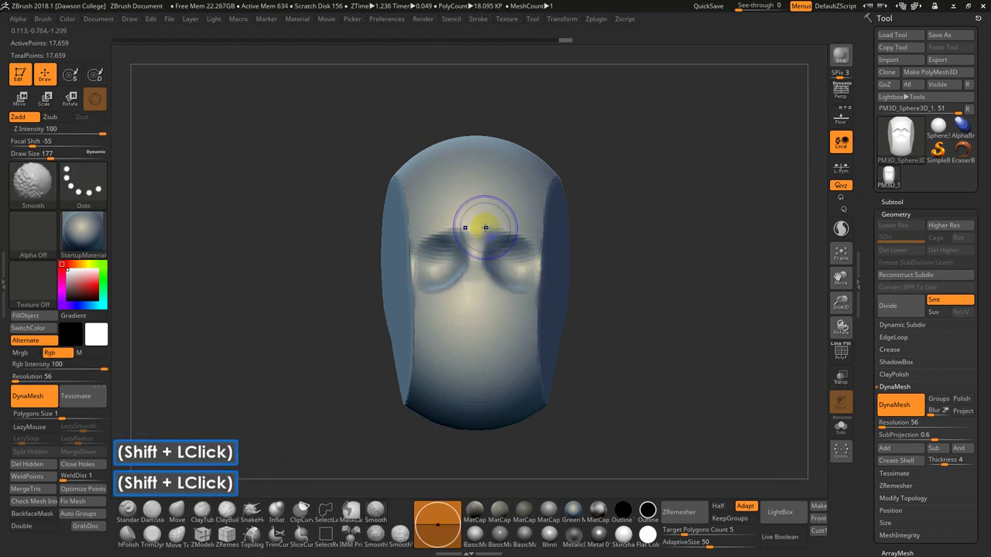
{"action": "key", "text": "shift"}
{"action": "key", "text": "ctrl"}
{"action": "left_click", "coordinate": [686, 332], "text": "ctrl"}
{"action": "mouse_move", "coordinate": [686, 331]}
{"action": "left_mouse_down", "text": "alt"}
{"action": "mouse_move", "coordinate": [672, 300]}
{"action": "mouse_move", "coordinate": [695, 336]}
{"action": "mouse_move", "coordinate": [745, 369]}
{"action": "mouse_move", "coordinate": [699, 353]}
{"action": "left_mouse_up", "text": "alt"}
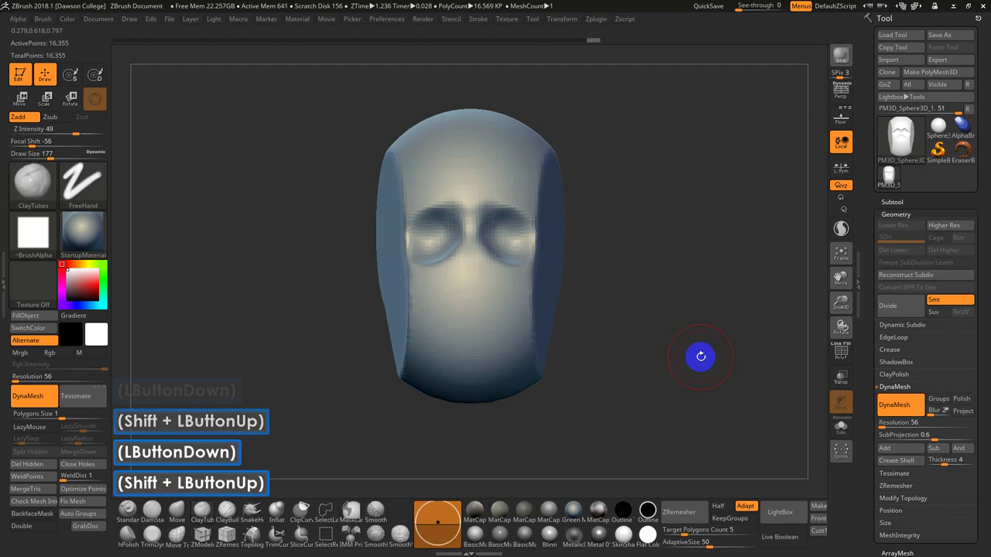
Switch to Photoshop and delete Layer 3, the mirrored face, from the front portrait 150A5701.JPG.
{"action": "key", "text": "alt+Tab"}
{"action": "key", "text": "alt+Tab"}
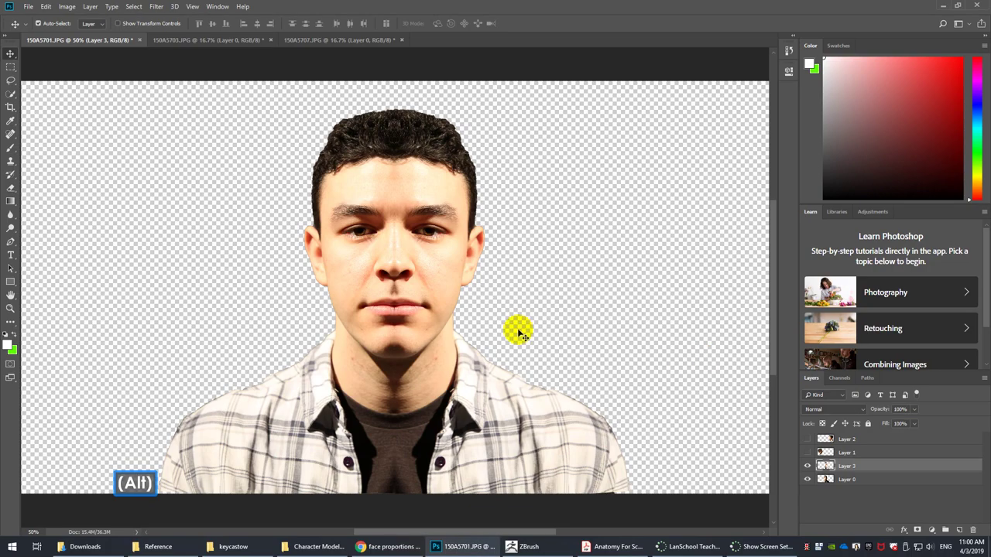
{"action": "left_click", "coordinate": [973, 531]}
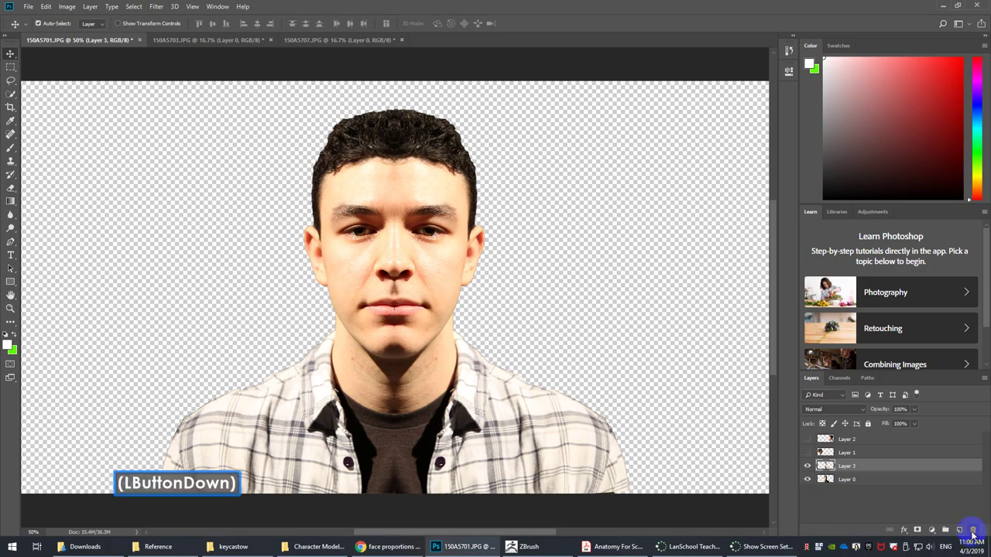
{"action": "left_click", "coordinate": [450, 203]}
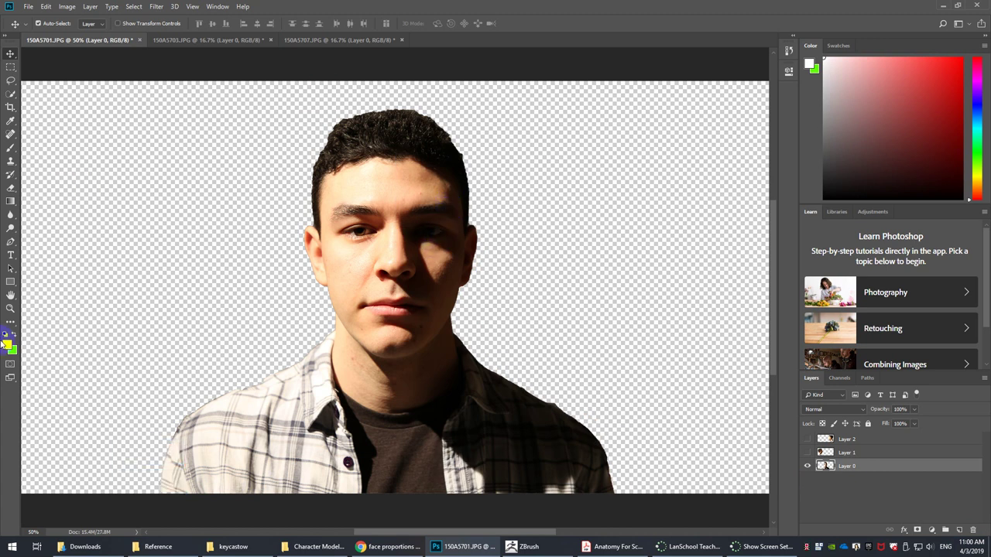
Choose the Brush tool with green as the foreground color and set its size to 4 px.
{"action": "key", "text": "b"}
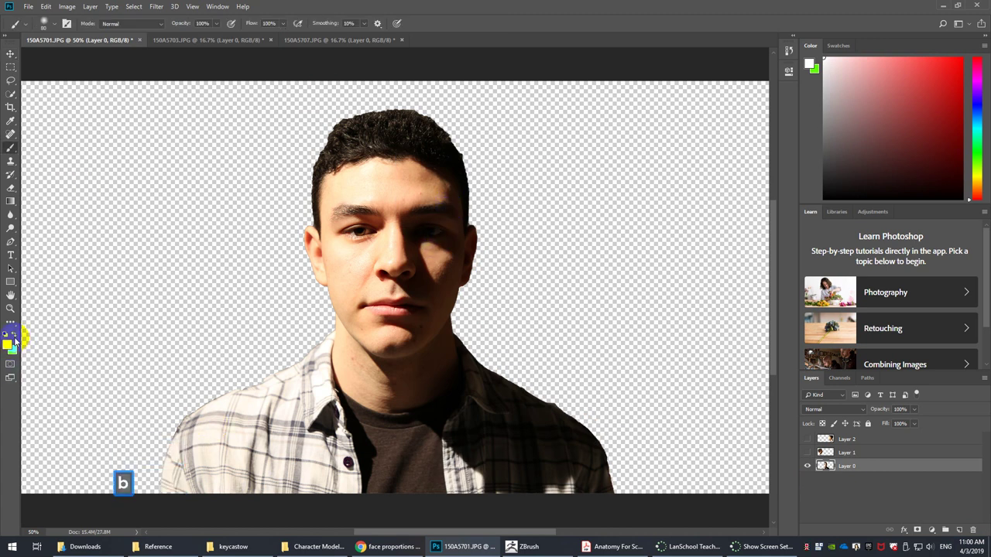
{"action": "left_click", "coordinate": [14, 338]}
{"action": "right_click", "coordinate": [385, 263]}
{"action": "left_click_drag", "start_coordinate": [444, 286], "coordinate": [370, 309]}
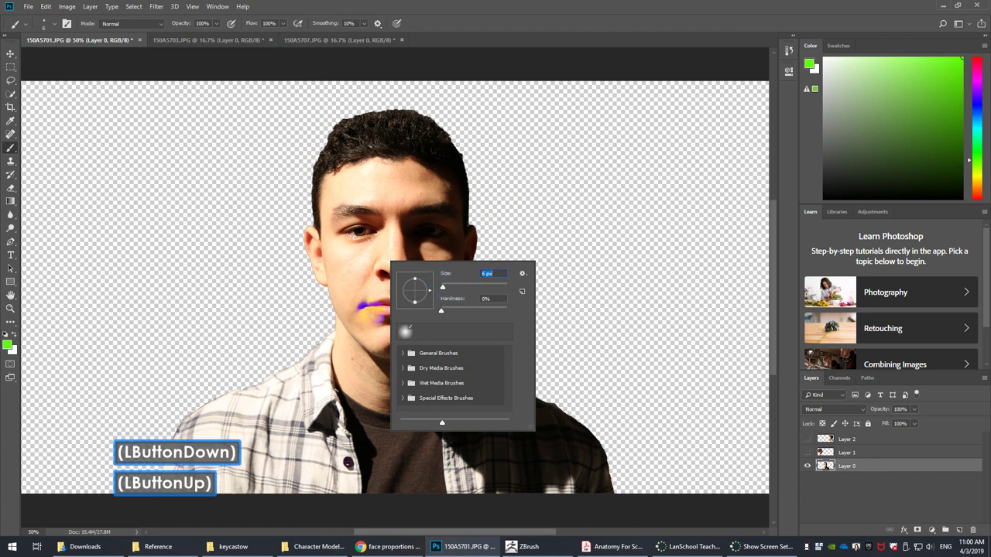
{"action": "left_click", "coordinate": [444, 284]}
{"action": "left_click_drag", "start_coordinate": [442, 283], "coordinate": [318, 297]}
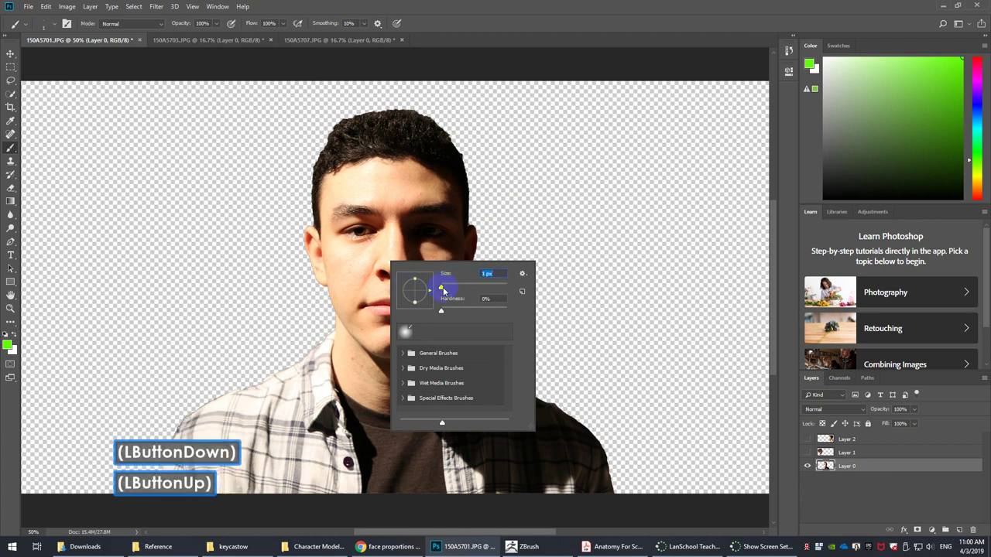
{"action": "left_click_drag", "start_coordinate": [444, 289], "coordinate": [446, 285]}
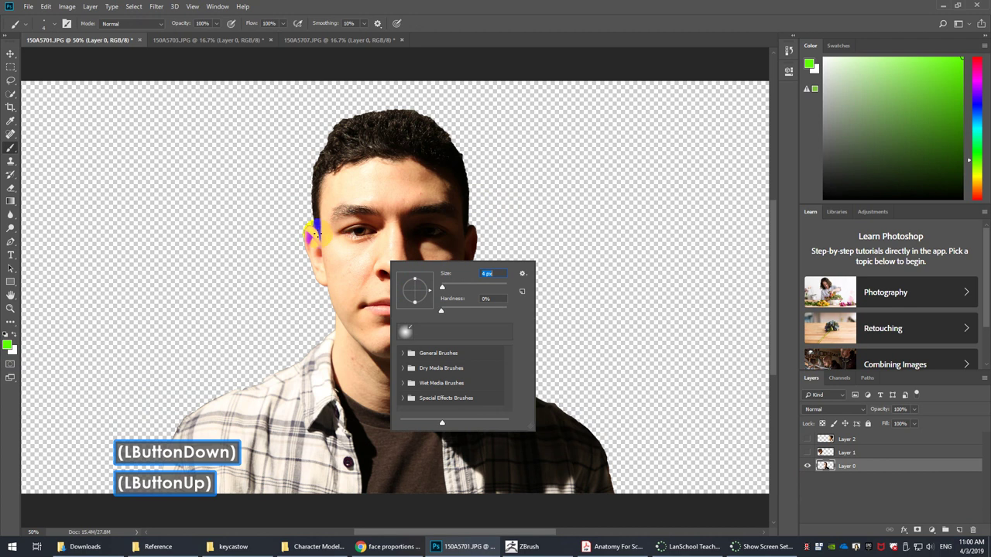
Draw a straight green horizontal line at eye level from the ear to the middle of the face.
{"action": "left_click", "coordinate": [311, 234]}
{"action": "left_click", "coordinate": [396, 232], "text": "shift"}
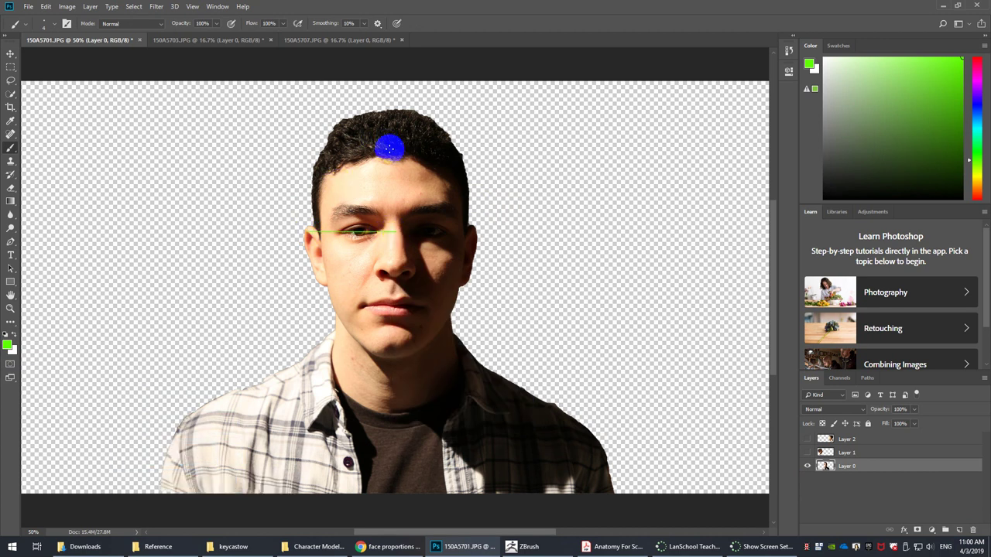
Copy the head area above the eye line to a new layer, move it below the line to compare heights, and delete it.
{"action": "key", "text": "m"}
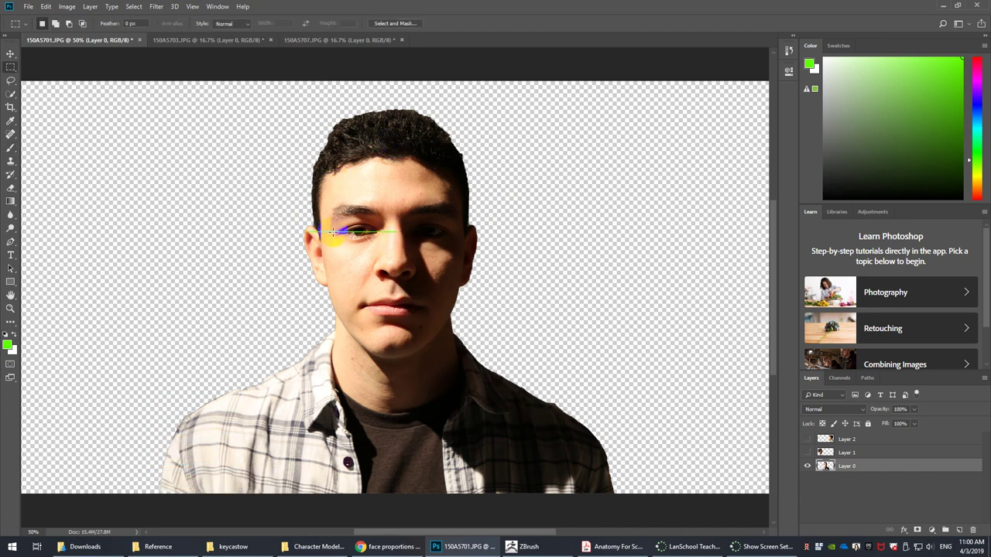
{"action": "left_click_drag", "start_coordinate": [333, 231], "coordinate": [391, 110]}
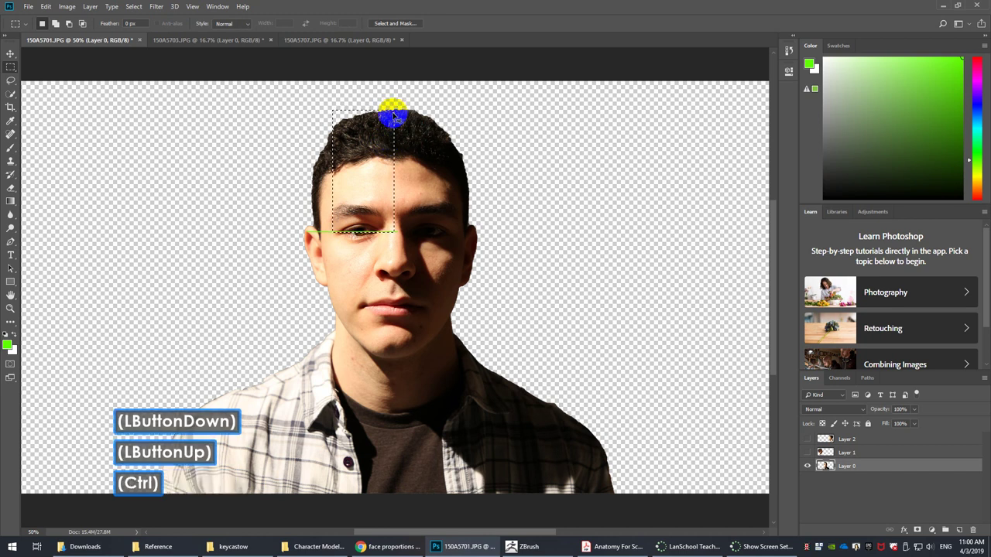
{"action": "key", "text": "ctrl+c"}
{"action": "key", "text": "ctrl+v"}
{"action": "key", "text": "v"}
{"action": "left_click_drag", "start_coordinate": [374, 170], "coordinate": [367, 293]}
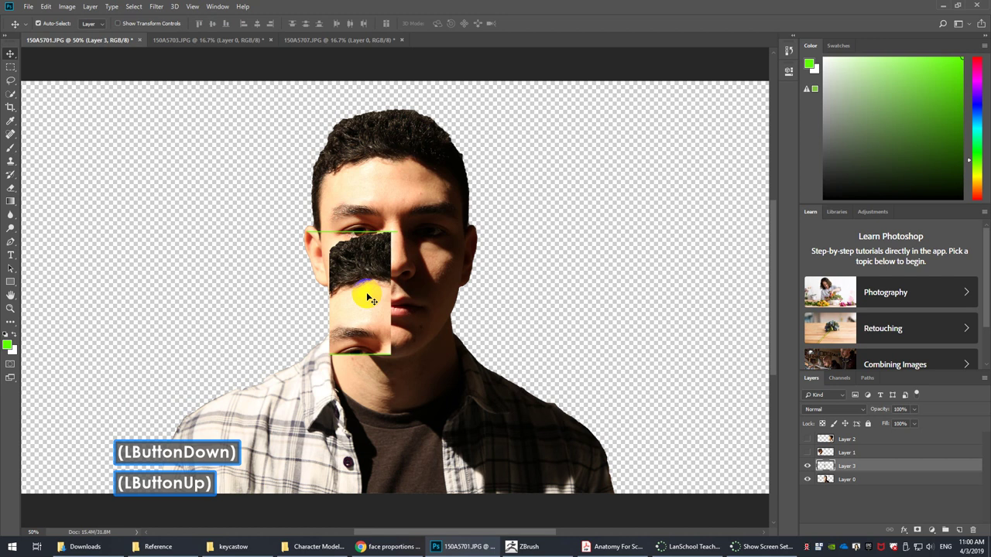
{"action": "key", "text": "Delete"}
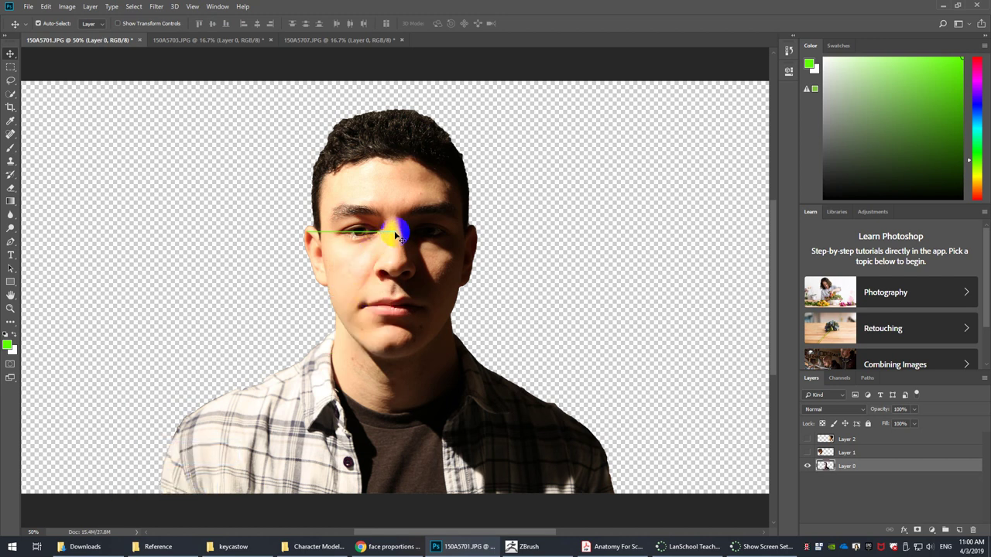
Copy the area between the eye line and nose base to a new layer, try moving it below the nose, and undo the move.
{"action": "key", "text": "m"}
{"action": "left_click_drag", "start_coordinate": [398, 231], "coordinate": [369, 277]}
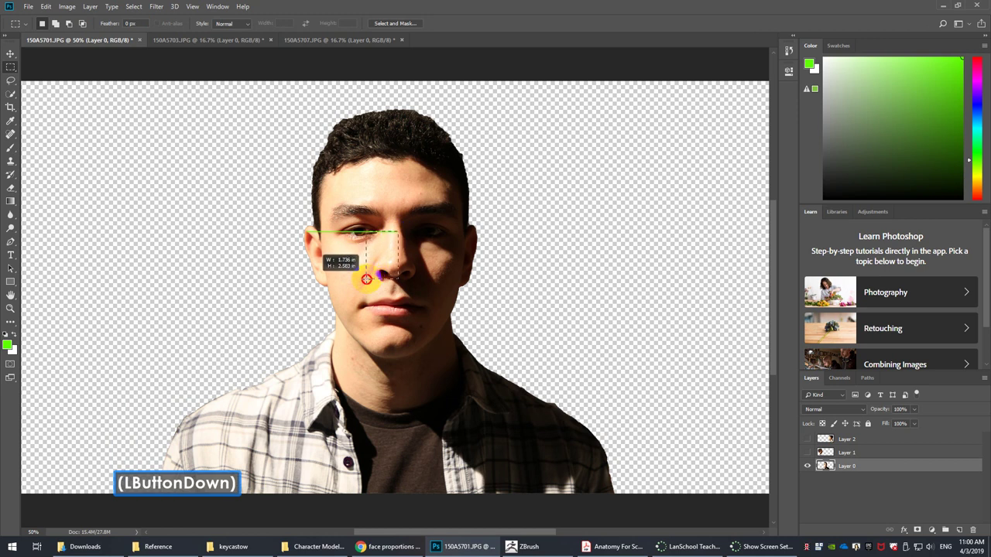
{"action": "key", "text": "ctrl+c"}
{"action": "left_click_drag", "start_coordinate": [365, 281], "coordinate": [389, 304]}
{"action": "key", "text": "v"}
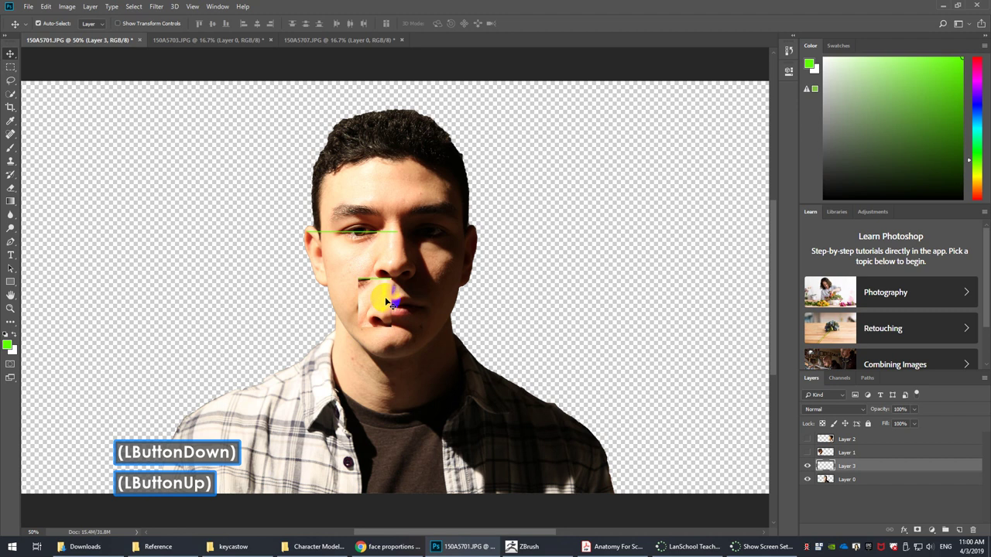
{"action": "key", "text": "ctrl"}
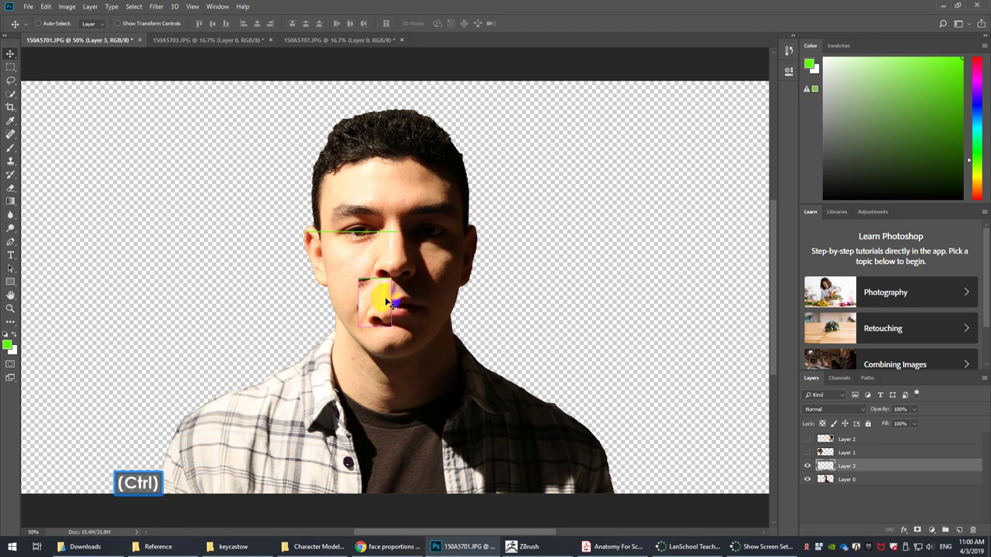
{"action": "key", "text": "ctrl+z"}
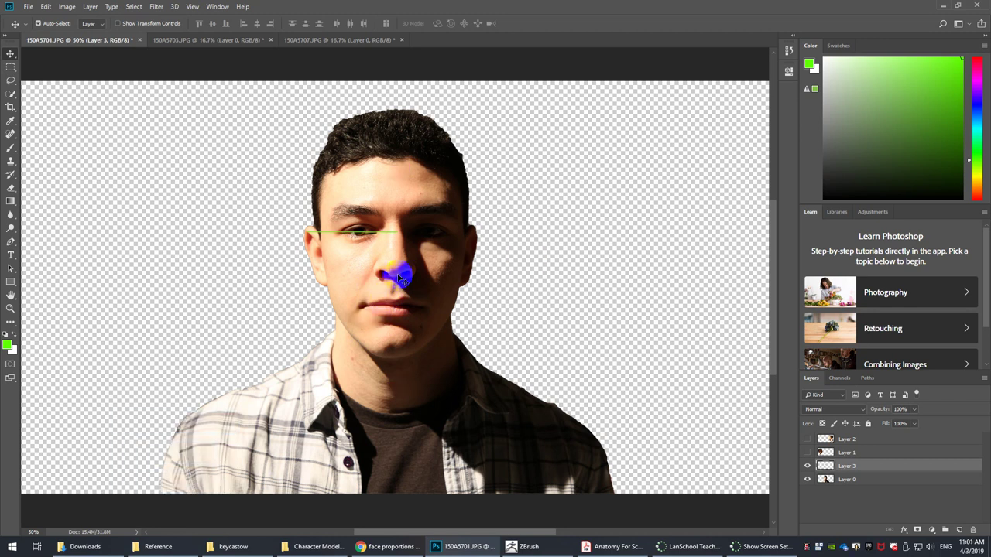
Draw straight green horizontal lines at the nose base, between the lips, and under the chin, from the face's middle toward the ear side.
{"action": "key", "text": "b"}
{"action": "left_click", "coordinate": [395, 277]}
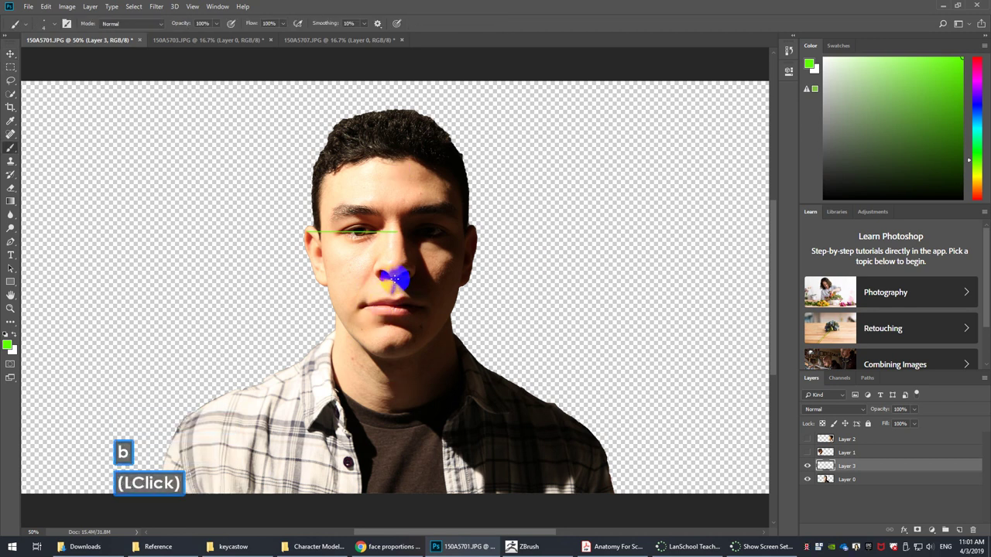
{"action": "left_click", "coordinate": [313, 277], "text": "shift"}
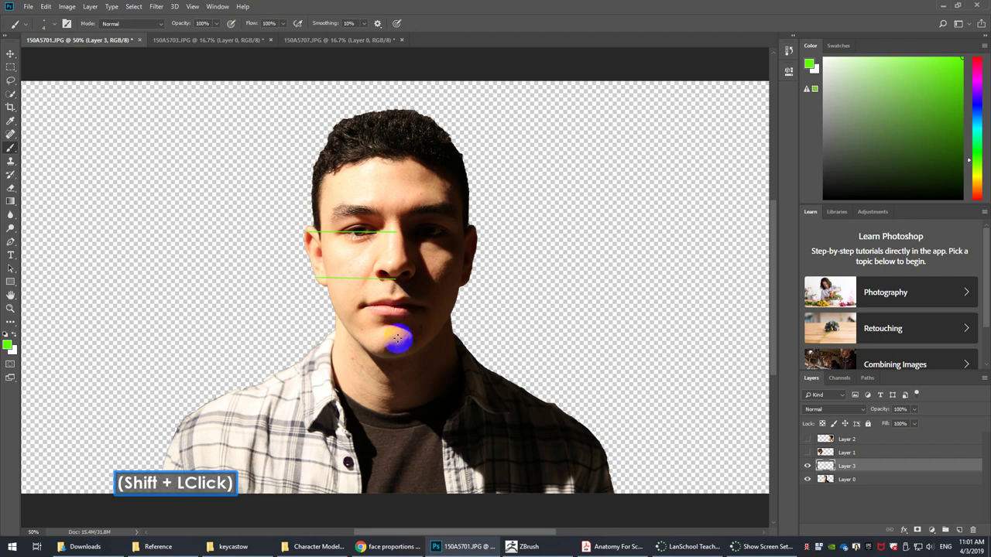
{"action": "left_click", "coordinate": [395, 305]}
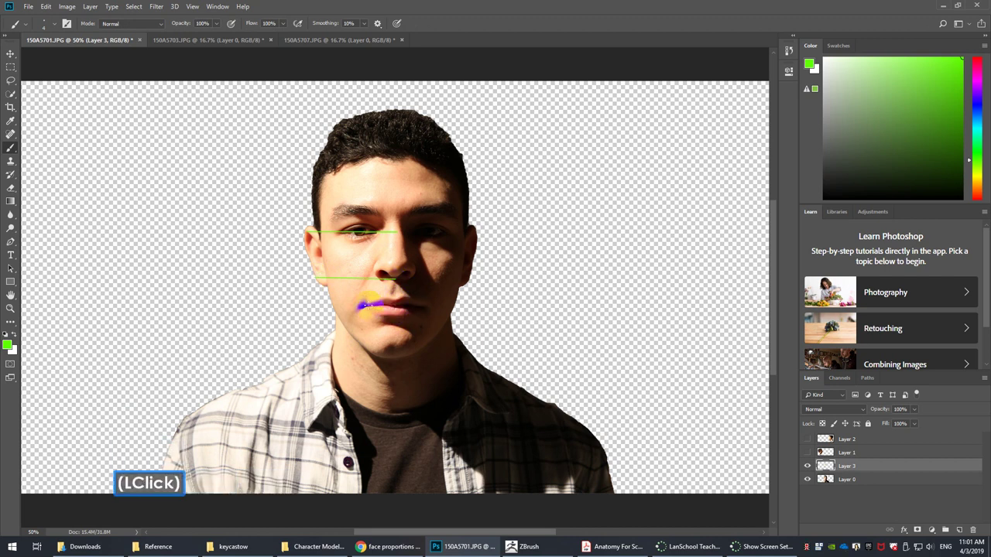
{"action": "left_click", "coordinate": [321, 305], "text": "shift"}
{"action": "left_click", "coordinate": [393, 356]}
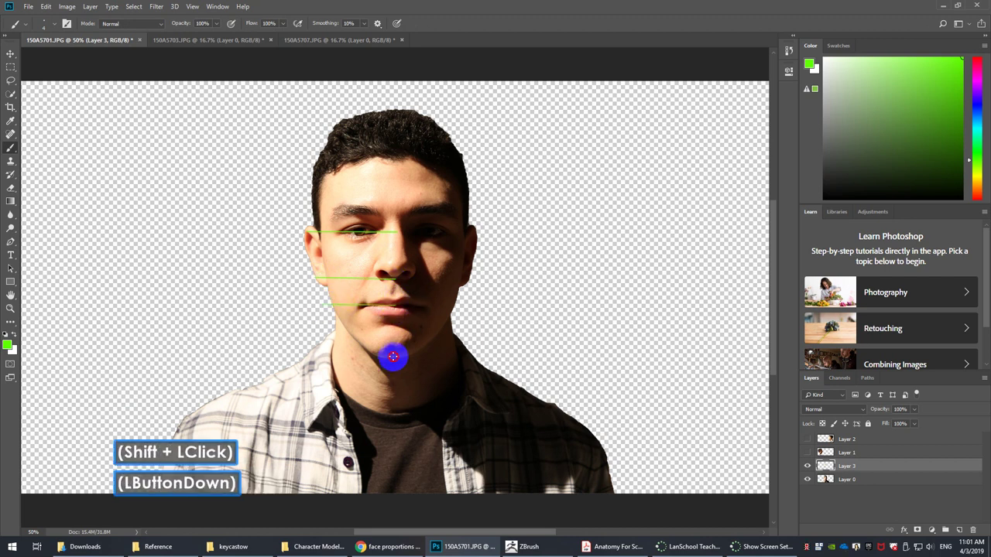
{"action": "left_click", "coordinate": [326, 355], "text": "shift"}
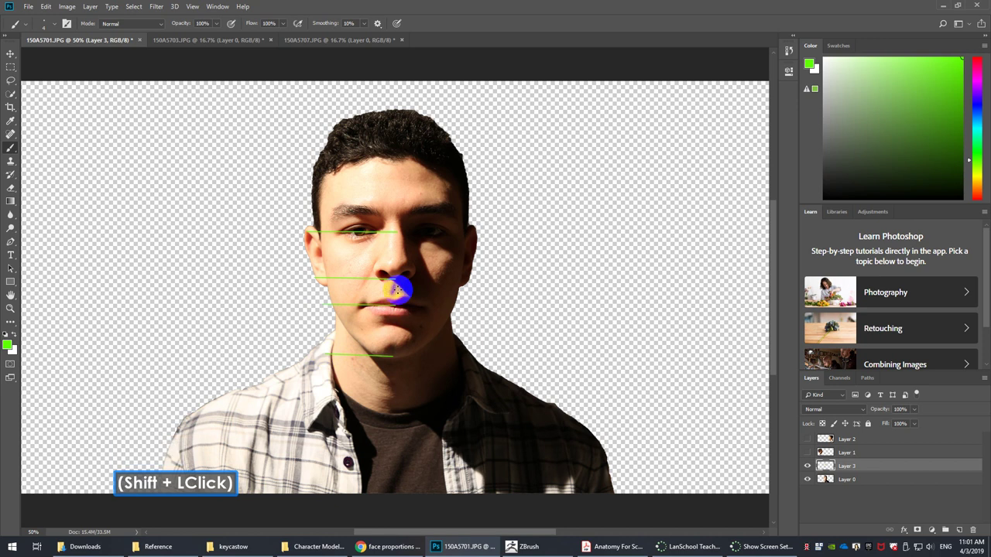
Select the strip between the nose and mouth lines with a rectangular marquee of about 4.15 by 1.42 in.
{"action": "key", "text": "m"}
{"action": "left_click_drag", "start_coordinate": [395, 277], "coordinate": [318, 303]}
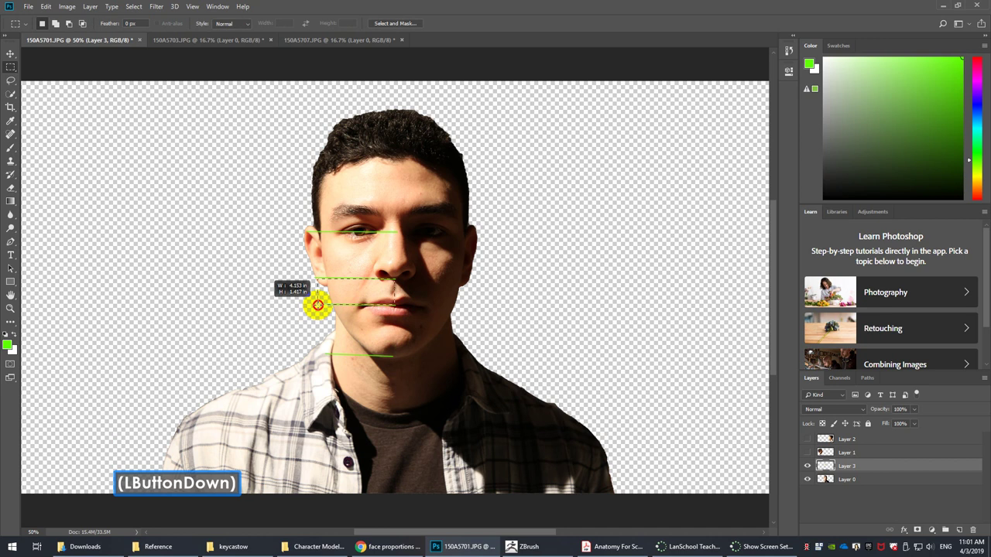
{"action": "left_click_drag", "start_coordinate": [317, 304], "coordinate": [316, 303]}
{"action": "key", "text": "ctrl+c"}
{"action": "key", "text": "v"}
{"action": "mouse_move", "coordinate": [389, 300]}
{"action": "left_mouse_down"}
{"action": "mouse_move", "coordinate": [387, 291]}
{"action": "mouse_move", "coordinate": [378, 308]}
{"action": "left_mouse_up"}
{"action": "key", "text": "ctrl+z"}
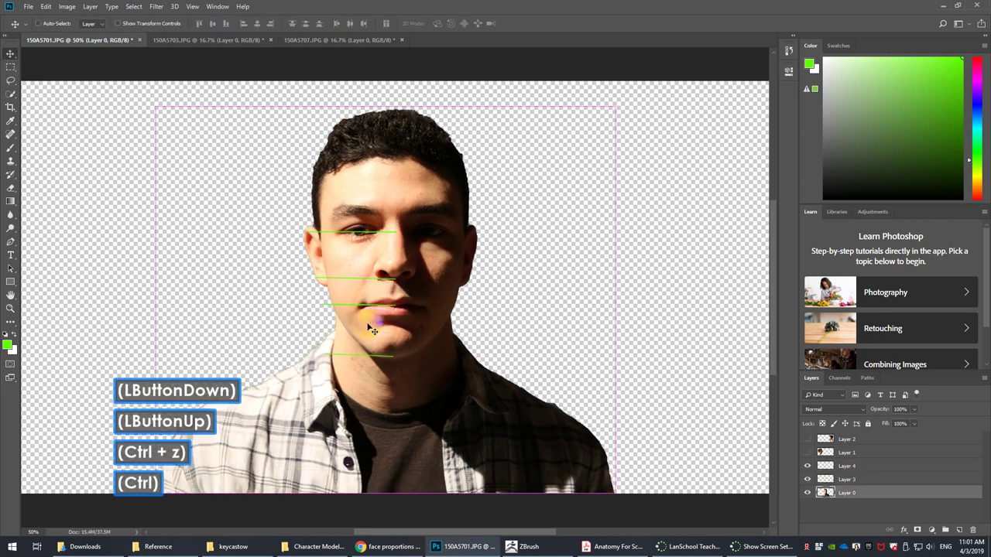
{"action": "key", "text": "ctrl+z"}
{"action": "key", "text": "ctrl+alt+z"}
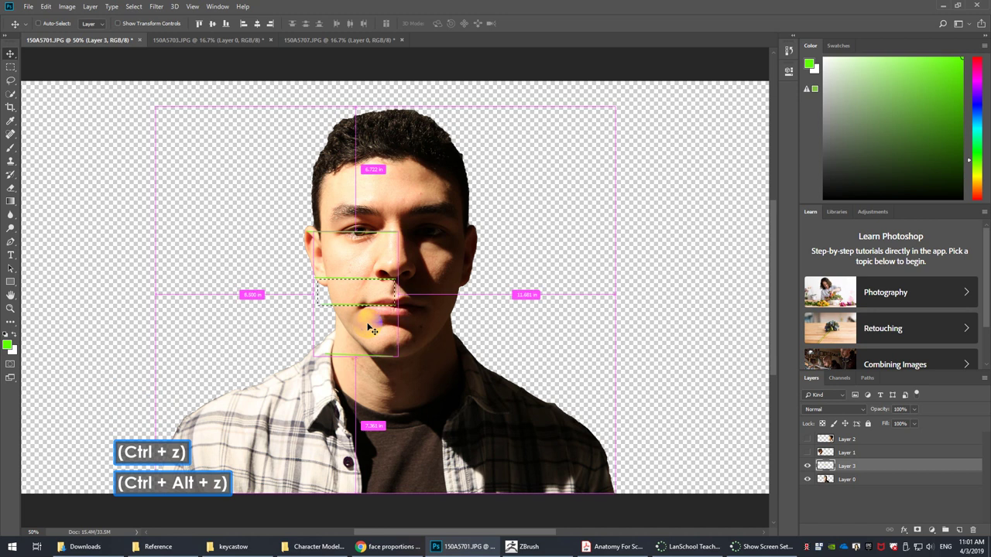
Copy the selected strip from Layer 0 to a new layer and stack it and a duplicate between the mouth and chin lines.
{"action": "key", "text": "ctrl+c"}
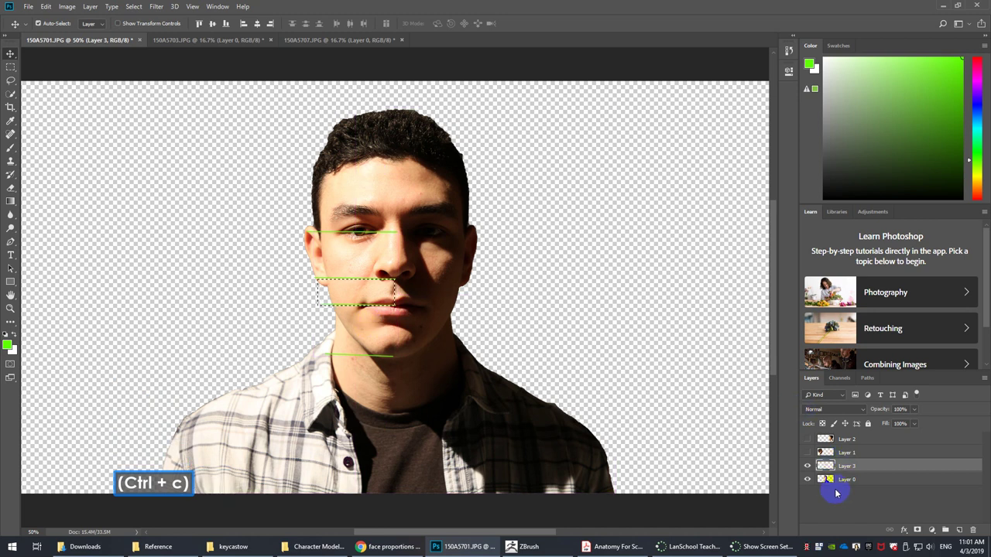
{"action": "left_click", "coordinate": [844, 479]}
{"action": "key", "text": "ctrl+v"}
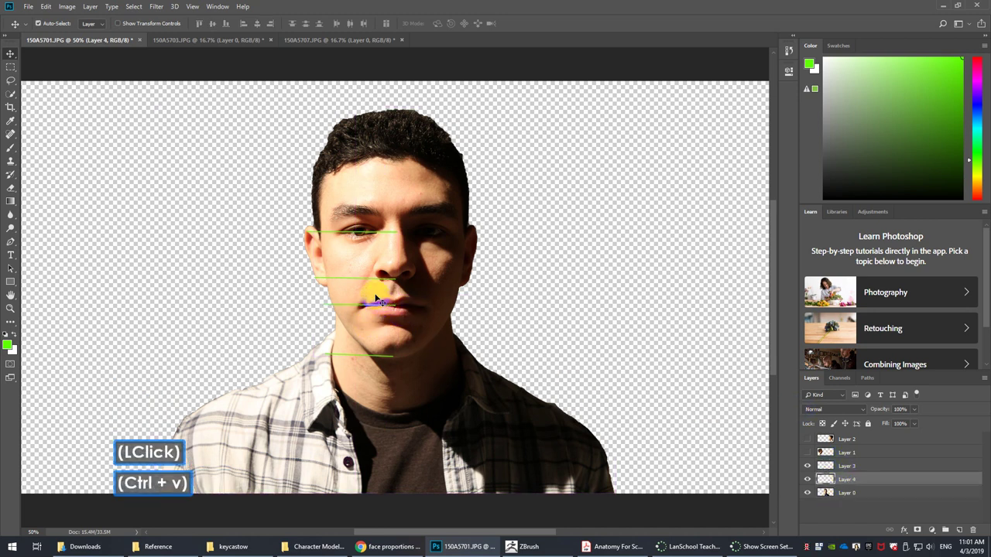
{"action": "left_click_drag", "start_coordinate": [378, 301], "coordinate": [403, 359]}
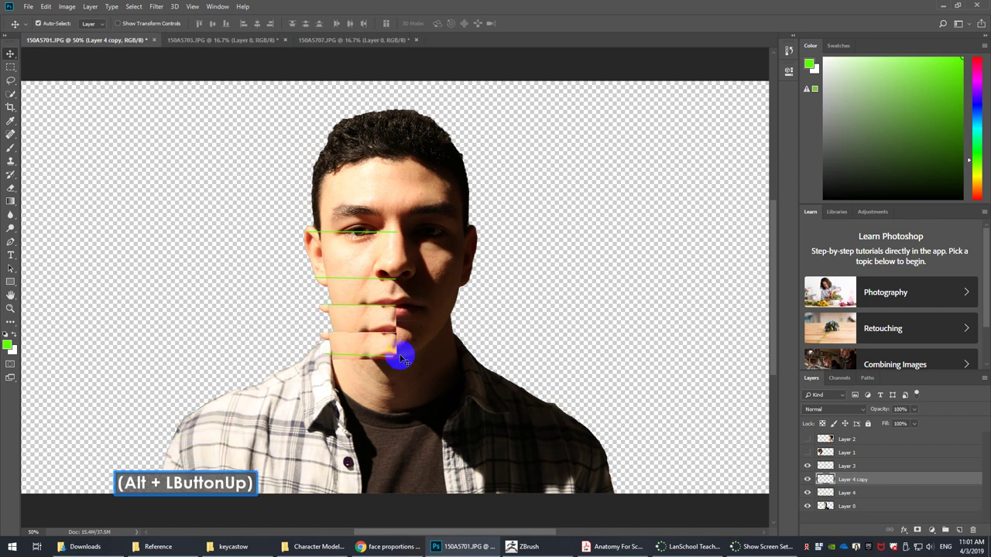
Delete the Layer 4 copy and Layer 4, leaving the green guide lines on Layer 3.
{"action": "left_click", "coordinate": [974, 530]}
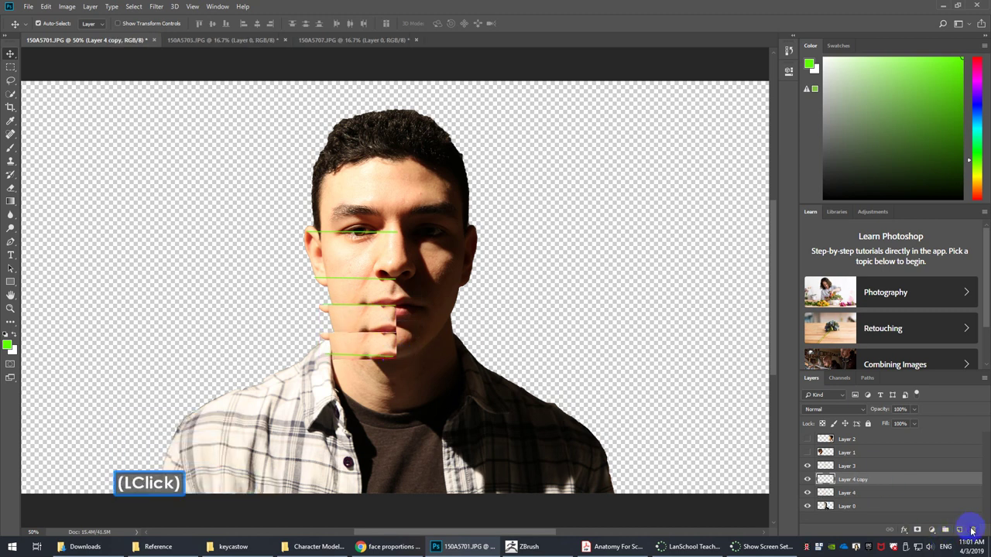
{"action": "left_click", "coordinate": [446, 204]}
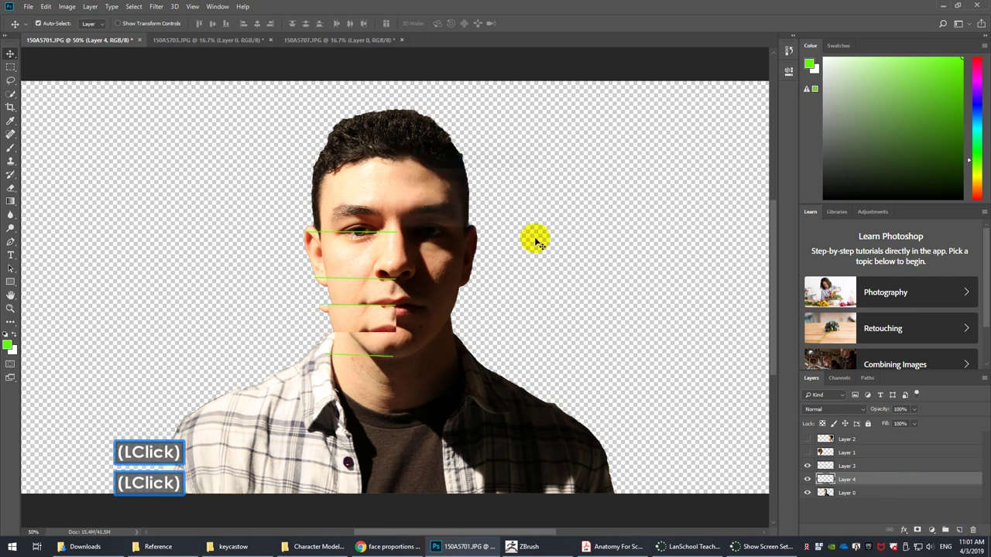
{"action": "left_click", "coordinate": [972, 530]}
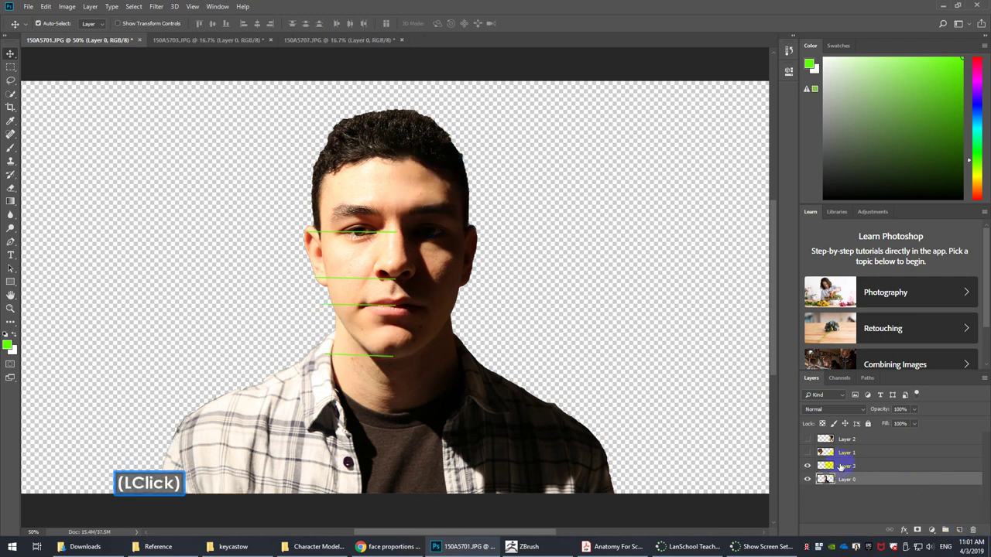
Switch to ZBrush, view the head from the front without perspective, and show the portrait reference photo on the floor grid.
{"action": "left_click", "coordinate": [528, 547]}
{"action": "left_click", "coordinate": [568, 341]}
{"action": "left_click_drag", "start_coordinate": [568, 341], "coordinate": [488, 339]}
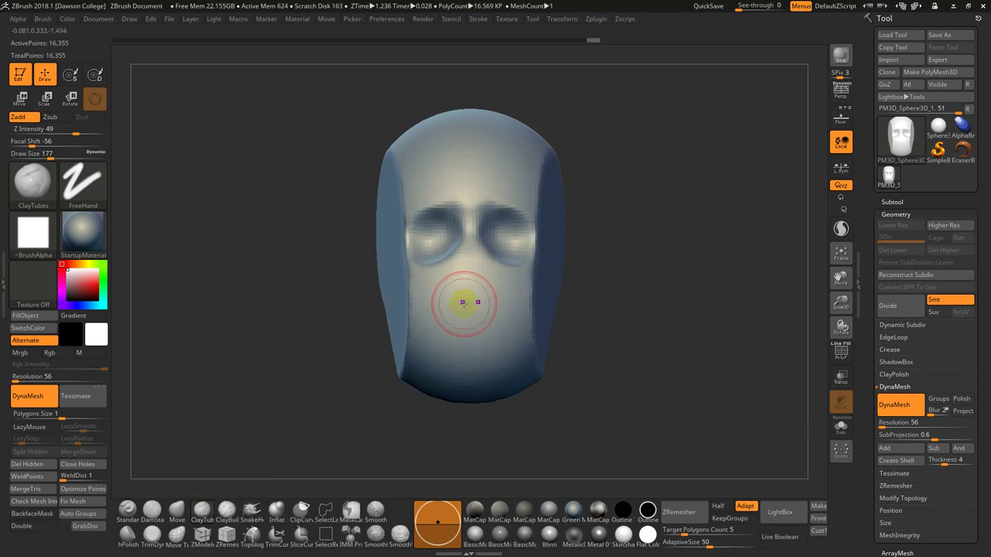
{"action": "left_click", "coordinate": [841, 91]}
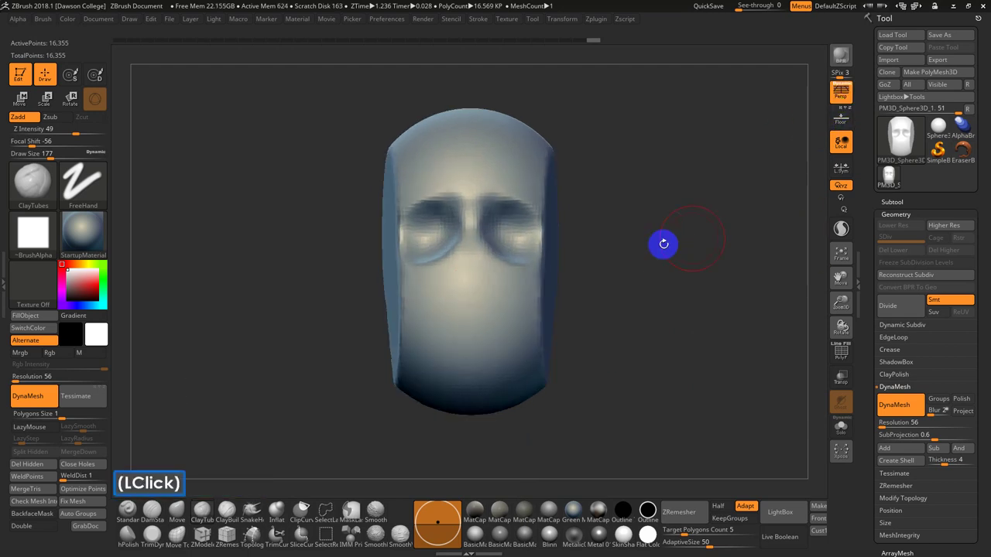
{"action": "left_click", "coordinate": [841, 92]}
{"action": "left_click", "coordinate": [841, 117]}
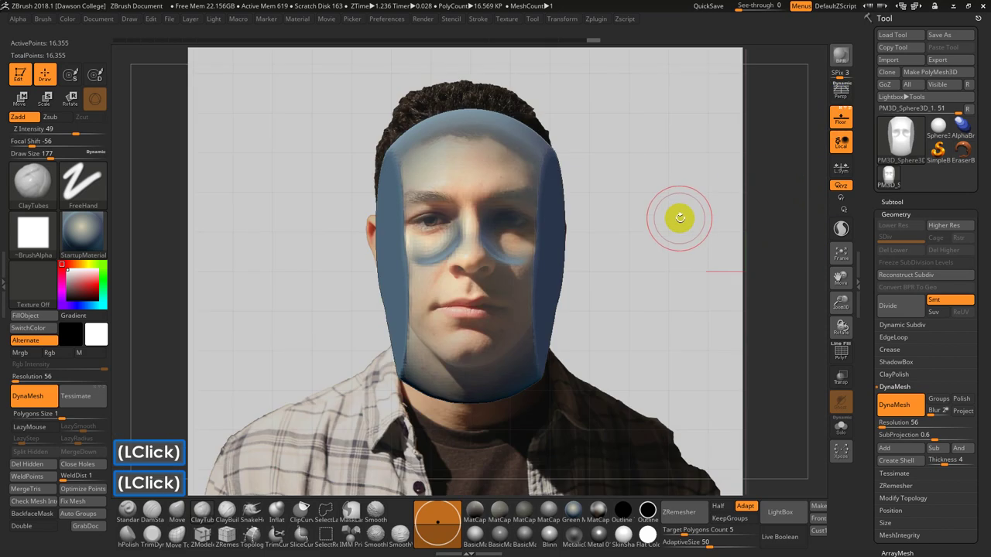
Move the whole head slightly up to align its eye sockets with the eyes in the front portrait photo.
{"action": "key", "text": "s"}
{"action": "mouse_move", "coordinate": [679, 217]}
{"action": "left_mouse_down"}
{"action": "mouse_move", "coordinate": [664, 218]}
{"action": "mouse_move", "coordinate": [676, 226]}
{"action": "left_mouse_up"}
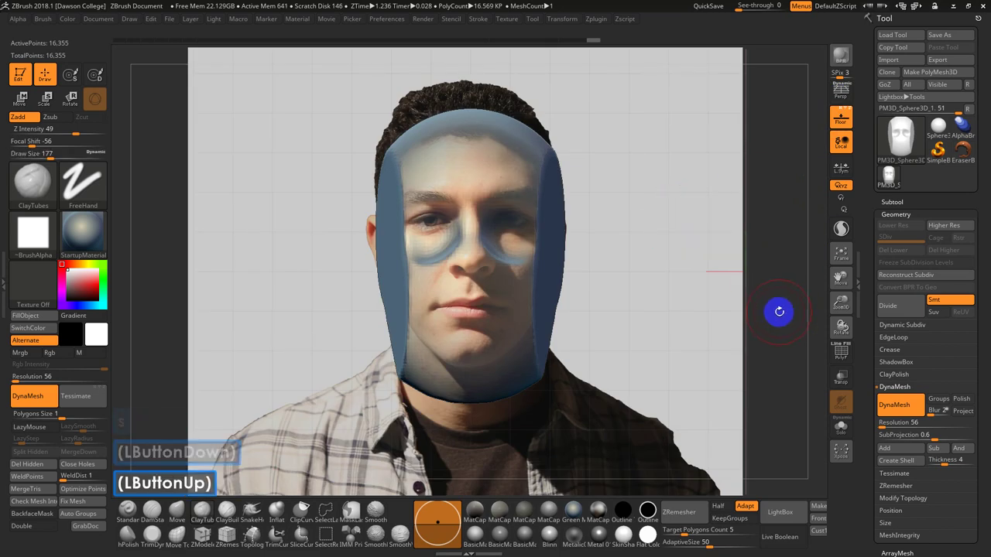
{"action": "mouse_move", "coordinate": [780, 311]}
{"action": "left_mouse_down", "text": "shift"}
{"action": "mouse_move", "coordinate": [805, 314]}
{"action": "mouse_move", "coordinate": [794, 314]}
{"action": "left_mouse_up", "text": "shift"}
{"action": "left_click_drag", "start_coordinate": [792, 315], "coordinate": [731, 309], "text": "shift"}
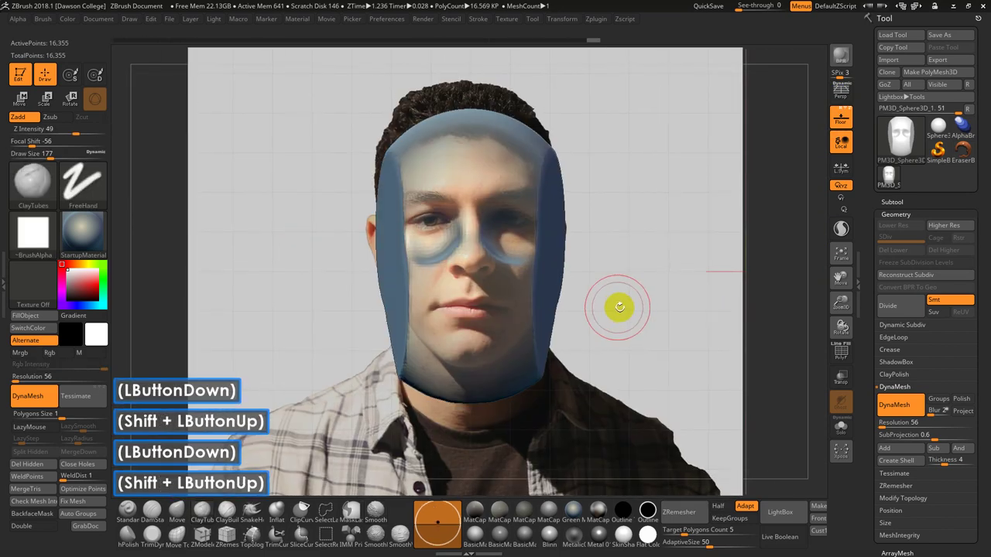
{"action": "key", "text": "w"}
{"action": "left_click_drag", "start_coordinate": [474, 195], "coordinate": [473, 189]}
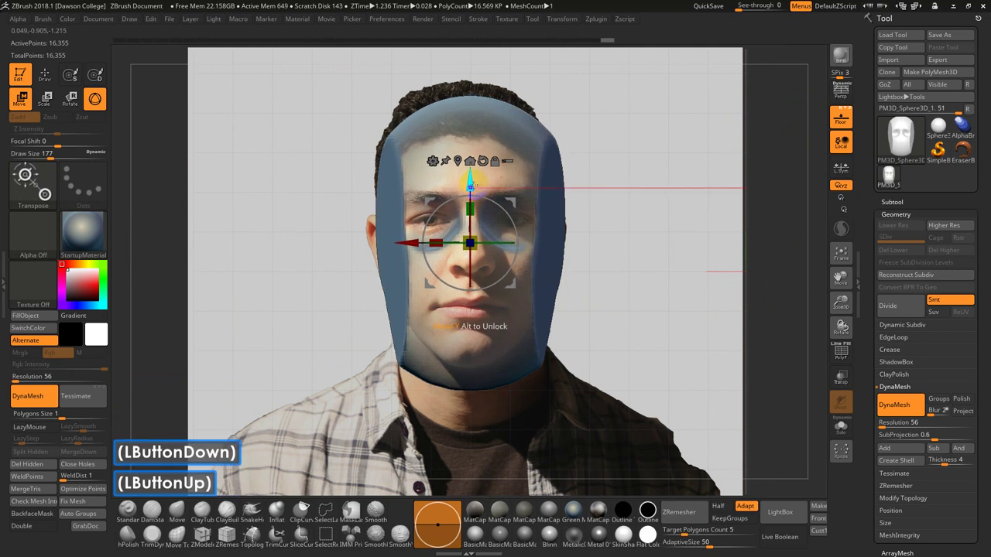
{"action": "key", "text": "q"}
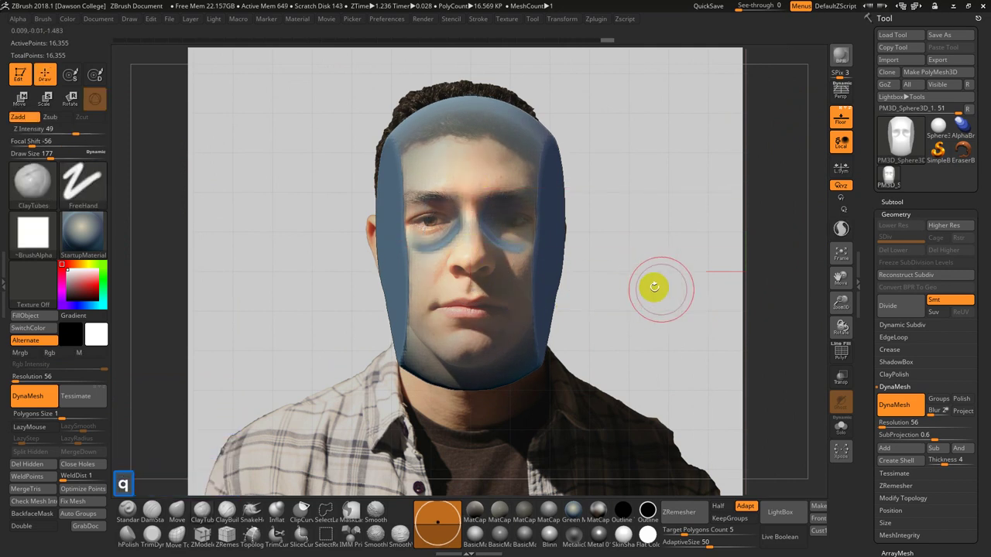
Hide the reference photo and clip both lower sides of the head at a slant to taper the jaw toward the chin.
{"action": "left_click", "coordinate": [841, 143]}
{"action": "left_click_drag", "start_coordinate": [784, 259], "coordinate": [680, 292]}
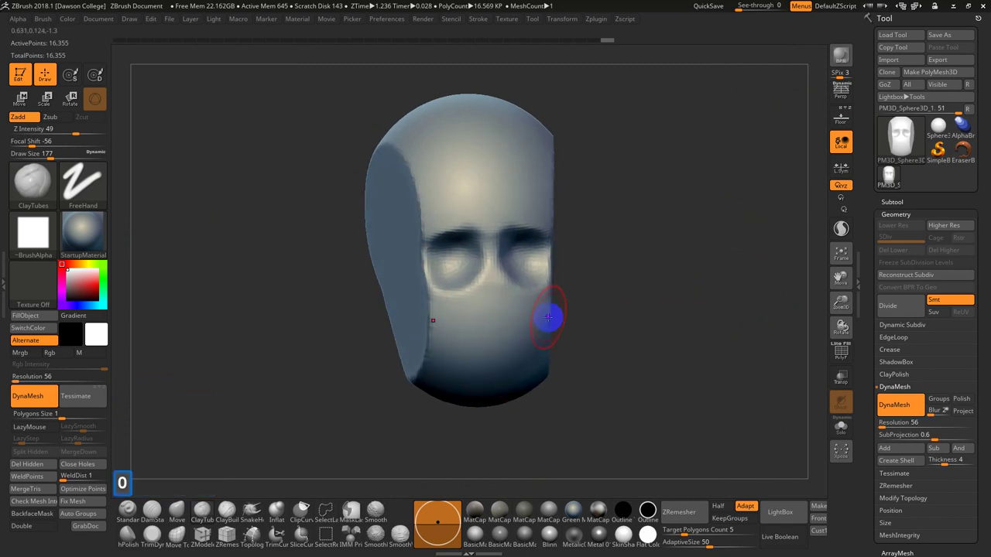
{"action": "mouse_move", "coordinate": [586, 270]}
{"action": "left_mouse_down", "text": "ctrl+shift"}
{"action": "mouse_move", "coordinate": [542, 321]}
{"action": "mouse_move", "coordinate": [493, 431]}
{"action": "mouse_move", "coordinate": [555, 376]}
{"action": "left_mouse_up", "text": "ctrl+shift"}
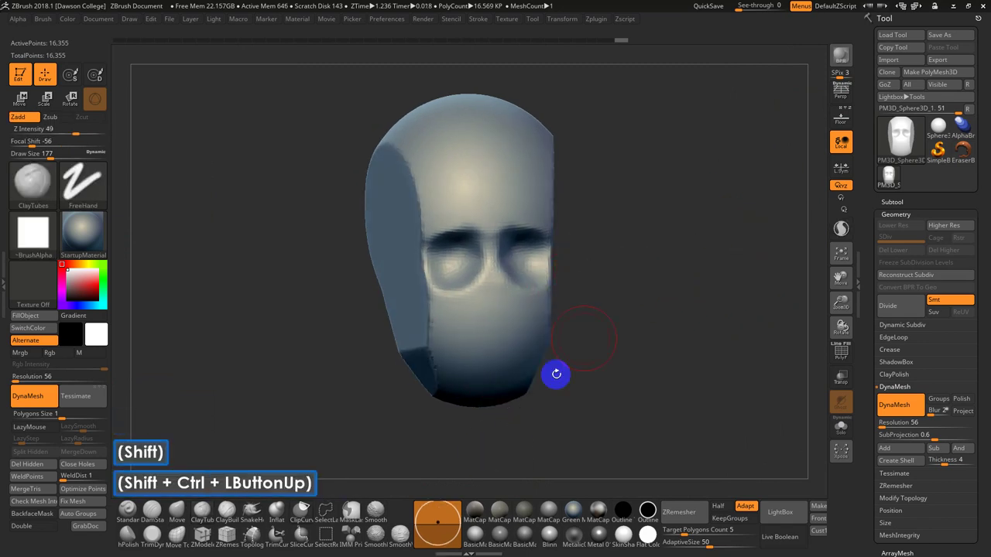
{"action": "key", "text": "ctrl+z"}
{"action": "left_click", "coordinate": [584, 246], "text": "ctrl+shift"}
{"action": "left_click_drag", "start_coordinate": [584, 246], "coordinate": [488, 433], "text": "ctrl+shift"}
{"action": "key", "text": "space"}
{"action": "left_click_drag", "start_coordinate": [591, 436], "coordinate": [658, 378], "text": "shift"}
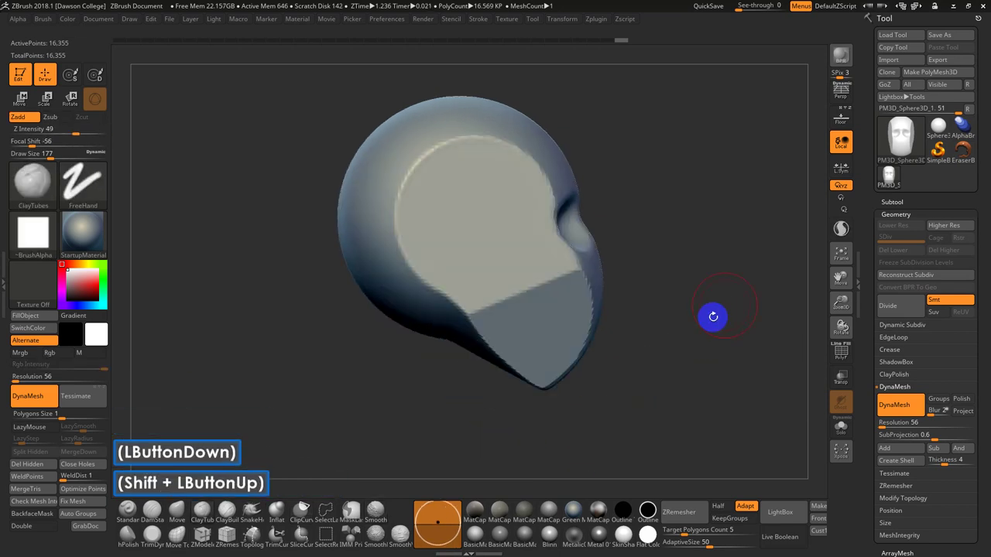
Show the reference photo and slightly rotate and shift the whole head to line up with the side portrait.
{"action": "left_click", "coordinate": [840, 124]}
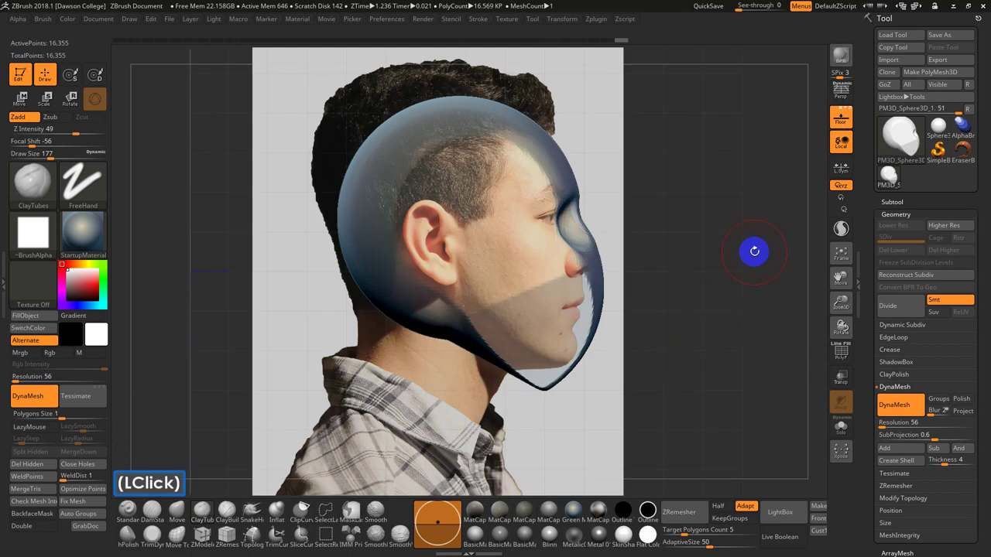
{"action": "left_click_drag", "start_coordinate": [754, 250], "coordinate": [687, 264], "text": "alt"}
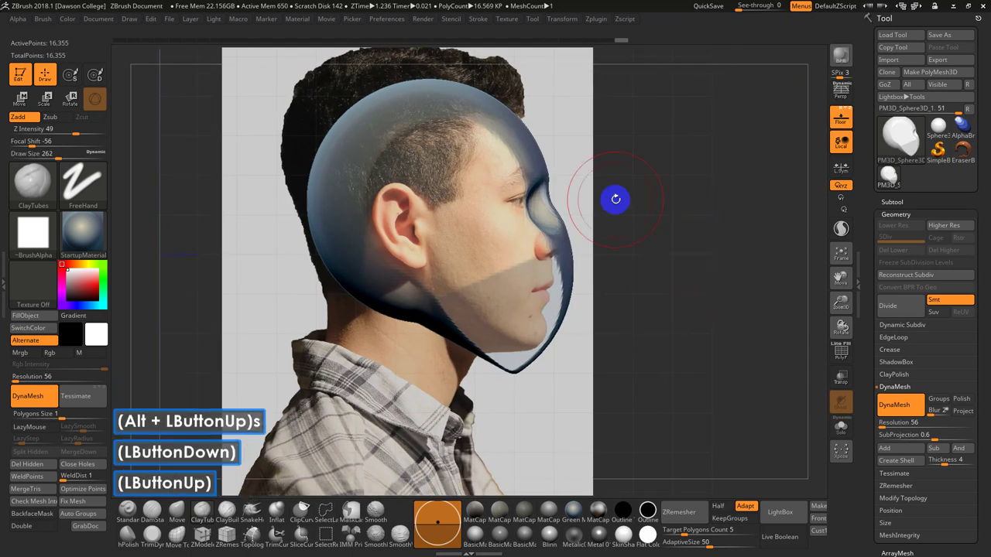
{"action": "key", "text": "r"}
{"action": "left_click_drag", "start_coordinate": [445, 222], "coordinate": [496, 226]}
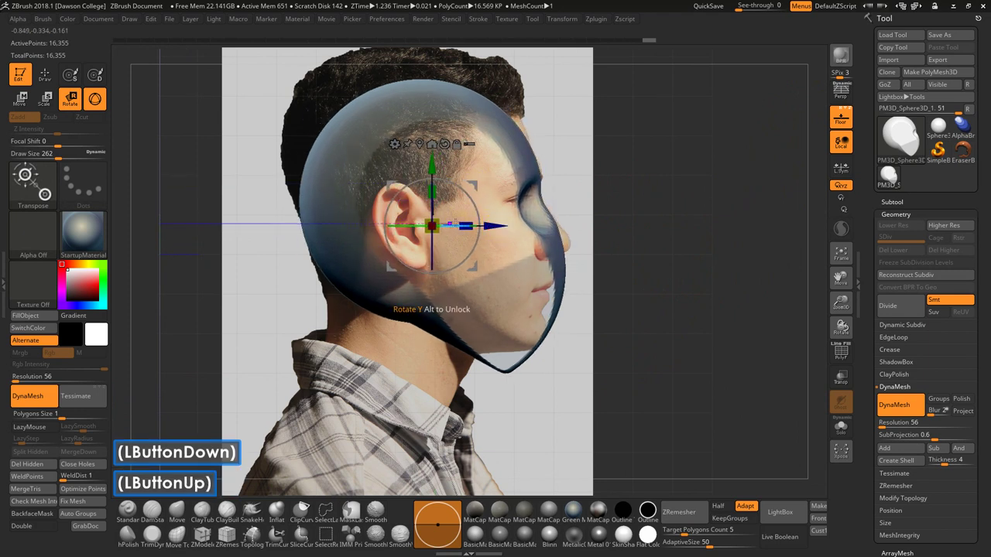
{"action": "mouse_move", "coordinate": [435, 224]}
{"action": "left_mouse_down"}
{"action": "mouse_move", "coordinate": [440, 236]}
{"action": "mouse_move", "coordinate": [490, 227]}
{"action": "mouse_move", "coordinate": [436, 224]}
{"action": "left_mouse_up"}
{"action": "key", "text": "w"}
{"action": "key", "text": "q"}
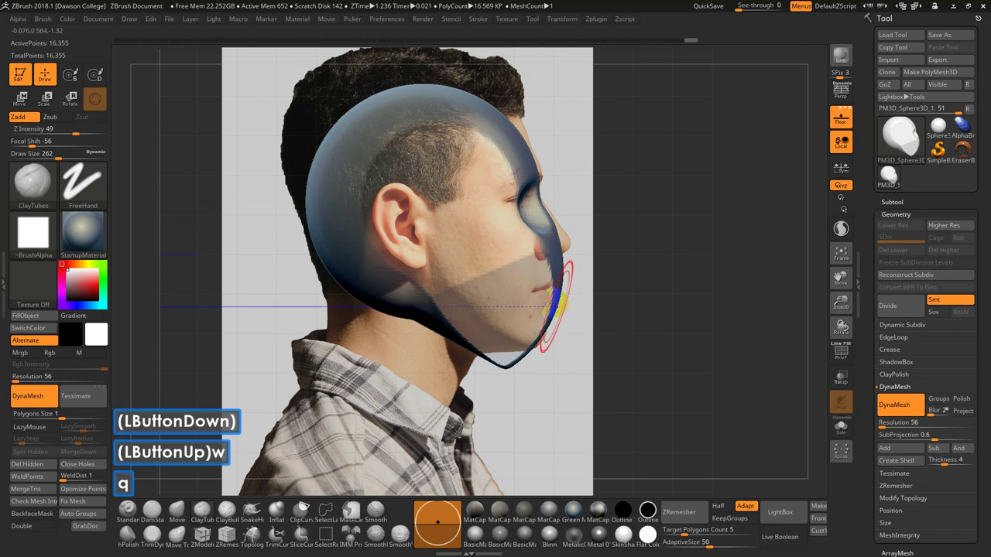
Reshape the jaw, chin and front of the face with the Move brush to follow the side portrait's profile.
{"action": "left_click", "coordinate": [169, 523]}
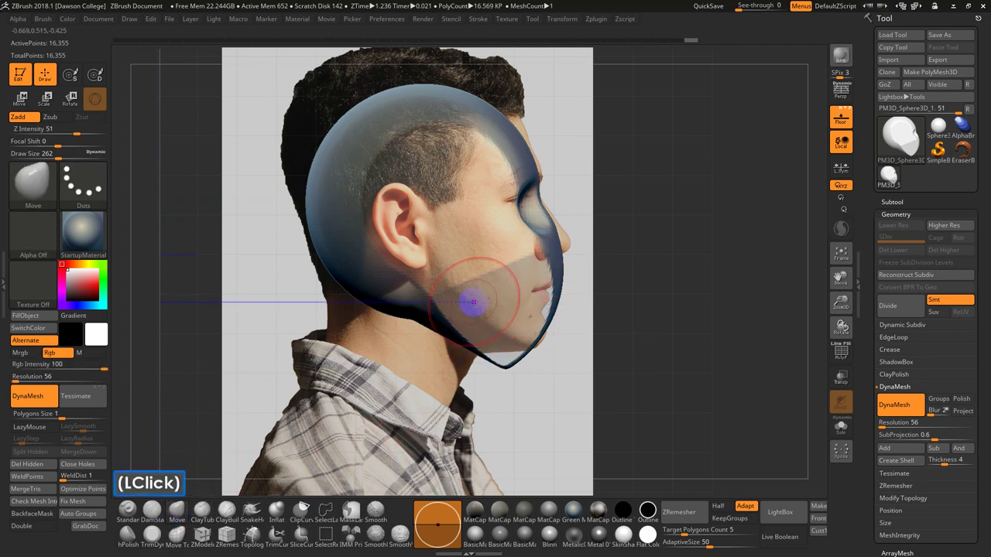
{"action": "key", "text": "s"}
{"action": "left_click_drag", "start_coordinate": [496, 299], "coordinate": [464, 335]}
{"action": "mouse_move", "coordinate": [509, 364]}
{"action": "left_mouse_down"}
{"action": "mouse_move", "coordinate": [547, 350]}
{"action": "mouse_move", "coordinate": [540, 345]}
{"action": "left_mouse_up"}
{"action": "left_click_drag", "start_coordinate": [499, 344], "coordinate": [497, 339]}
{"action": "left_click_drag", "start_coordinate": [453, 318], "coordinate": [473, 286]}
{"action": "key", "text": "s"}
{"action": "left_click_drag", "start_coordinate": [564, 268], "coordinate": [552, 270]}
{"action": "key", "text": "s"}
{"action": "mouse_move", "coordinate": [555, 305]}
{"action": "left_mouse_down"}
{"action": "mouse_move", "coordinate": [534, 310]}
{"action": "mouse_move", "coordinate": [553, 307]}
{"action": "mouse_move", "coordinate": [553, 273]}
{"action": "mouse_move", "coordinate": [605, 319]}
{"action": "left_mouse_up"}
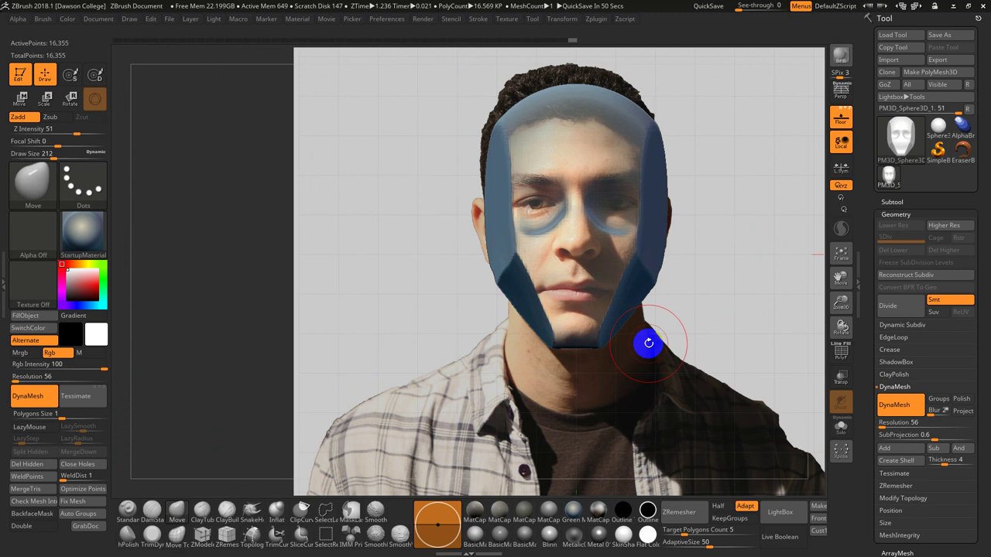
{"action": "key", "text": "w"}
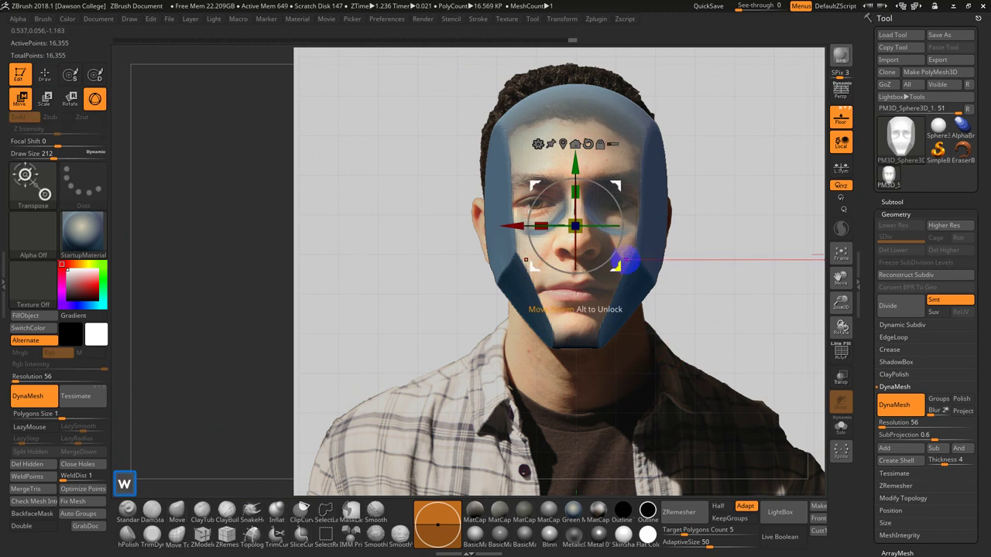
{"action": "left_click_drag", "start_coordinate": [511, 223], "coordinate": [440, 224]}
{"action": "key", "text": "ctrl+z"}
{"action": "key", "text": "ctrl+z"}
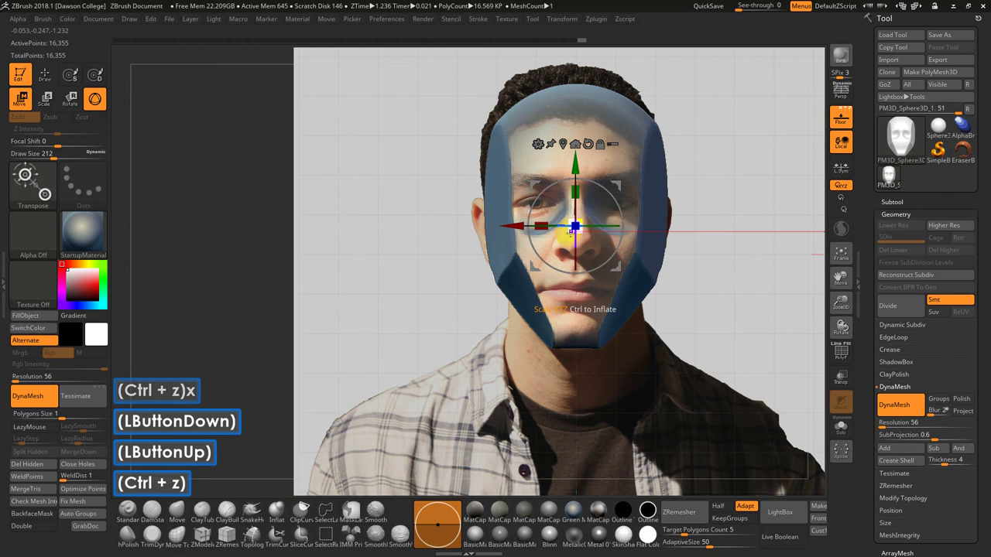
{"action": "left_click_drag", "start_coordinate": [618, 351], "coordinate": [693, 357]}
{"action": "left_click_drag", "start_coordinate": [627, 222], "coordinate": [628, 225]}
{"action": "key", "text": "ctrl+z"}
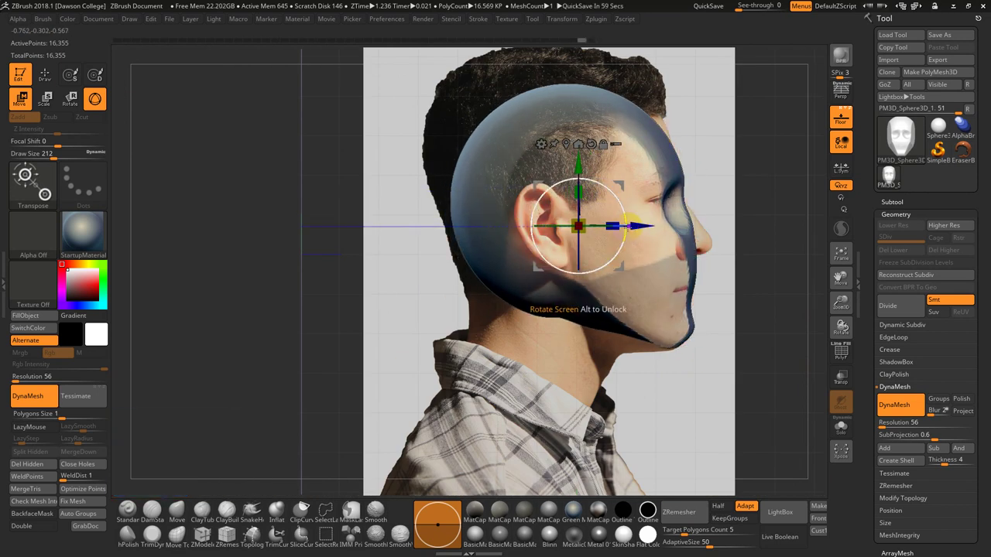
Paint a mask in the shape of the nose over the front portrait, using a draw size of 71.
{"action": "key", "text": "q"}
{"action": "left_click_drag", "start_coordinate": [751, 270], "coordinate": [690, 297], "text": "alt"}
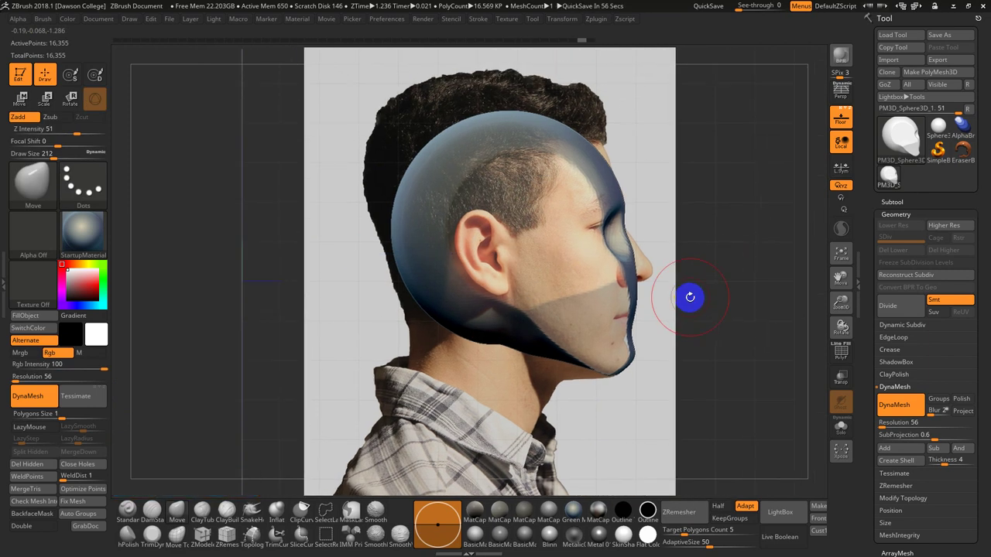
{"action": "left_click_drag", "start_coordinate": [689, 296], "coordinate": [597, 227]}
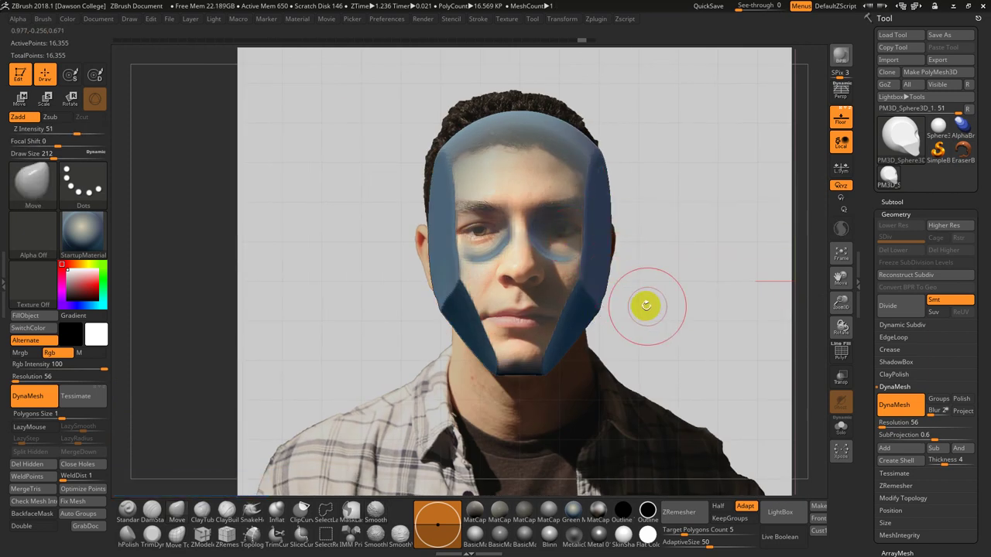
{"action": "mouse_move", "coordinate": [647, 306]}
{"action": "left_mouse_down"}
{"action": "mouse_move", "coordinate": [666, 314]}
{"action": "mouse_move", "coordinate": [657, 315]}
{"action": "left_mouse_up"}
{"action": "key", "text": "s"}
{"action": "left_click_drag", "start_coordinate": [593, 240], "coordinate": [574, 248]}
{"action": "key", "text": "s"}
{"action": "mouse_move", "coordinate": [516, 223]}
{"action": "left_mouse_down"}
{"action": "mouse_move", "coordinate": [517, 279]}
{"action": "mouse_move", "coordinate": [525, 276]}
{"action": "left_mouse_up"}
{"action": "key", "text": "ctrl+z"}
{"action": "key", "text": "s"}
{"action": "key", "text": "ctrl+z"}
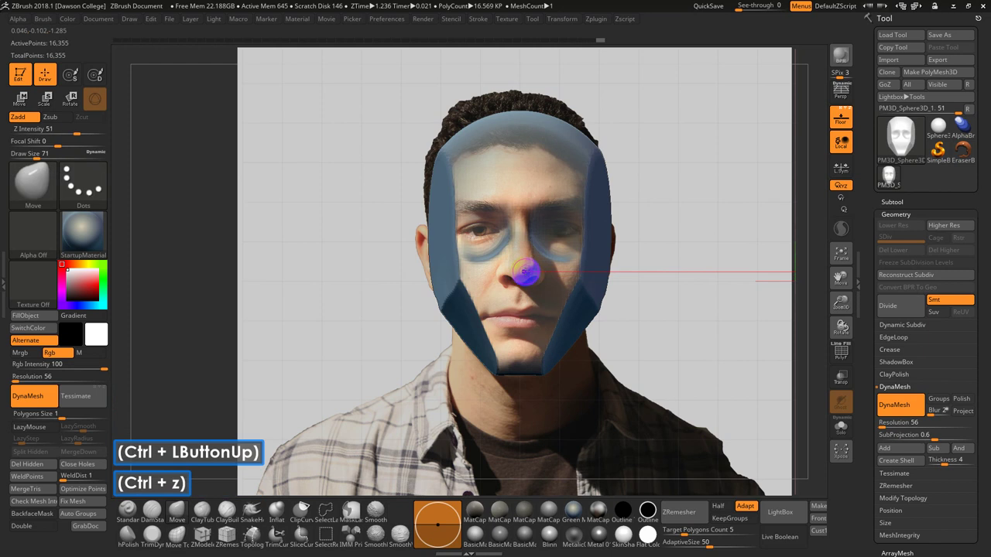
{"action": "key", "text": "ctrl+z"}
{"action": "mouse_move", "coordinate": [521, 219]}
{"action": "left_mouse_down", "text": "ctrl"}
{"action": "mouse_move", "coordinate": [504, 271]}
{"action": "mouse_move", "coordinate": [516, 277]}
{"action": "left_mouse_up", "text": "ctrl"}
Mask everything except the nose area and pull the nose out from the face.
{"action": "mouse_move", "coordinate": [627, 278]}
{"action": "left_mouse_down"}
{"action": "mouse_move", "coordinate": [686, 286]}
{"action": "mouse_move", "coordinate": [663, 270]}
{"action": "left_mouse_up"}
{"action": "key", "text": "e"}
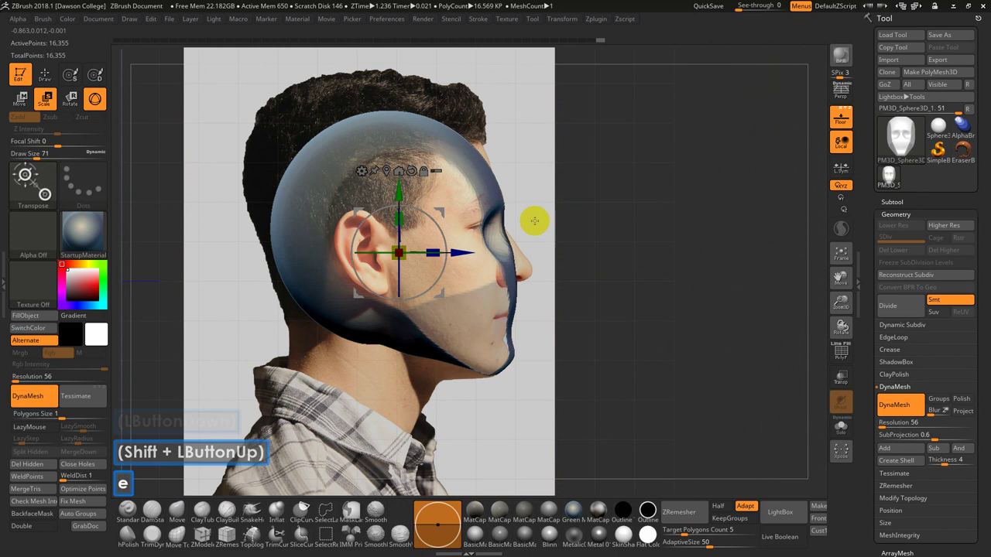
{"action": "left_click", "coordinate": [502, 198], "text": "alt"}
{"action": "left_click_drag", "start_coordinate": [551, 181], "coordinate": [546, 185], "text": "alt"}
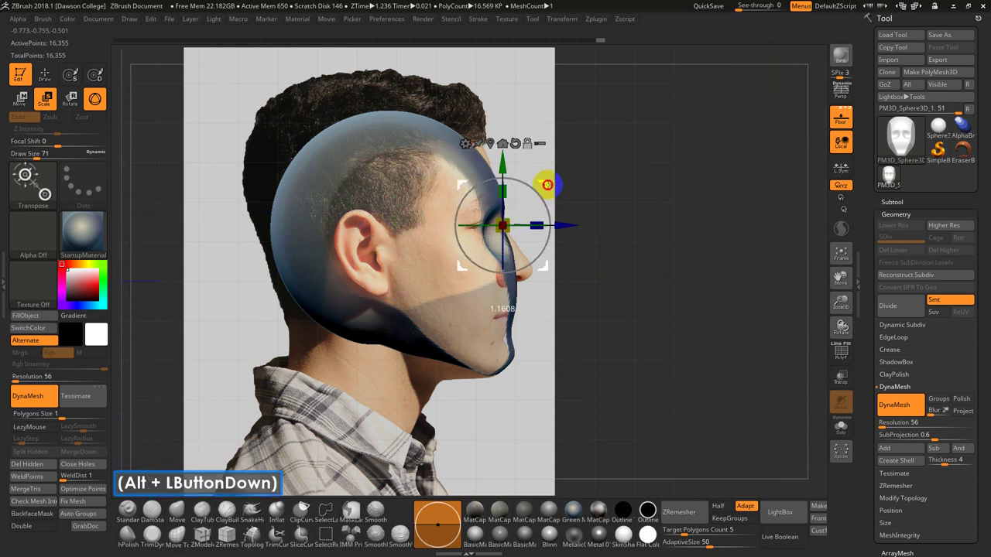
{"action": "left_click_drag", "start_coordinate": [558, 219], "coordinate": [558, 185]}
{"action": "key", "text": "ctrl+z"}
{"action": "left_click", "coordinate": [561, 225], "text": "ctrl"}
{"action": "key", "text": "q"}
{"action": "mouse_move", "coordinate": [622, 210]}
{"action": "left_mouse_down"}
{"action": "mouse_move", "coordinate": [599, 230]}
{"action": "mouse_move", "coordinate": [622, 243]}
{"action": "left_mouse_up"}
Clear the mask and smooth the bridge and sides of the nose with a draw size of 120, without the reference photo.
{"action": "key", "text": "s"}
{"action": "left_click_drag", "start_coordinate": [539, 261], "coordinate": [534, 260]}
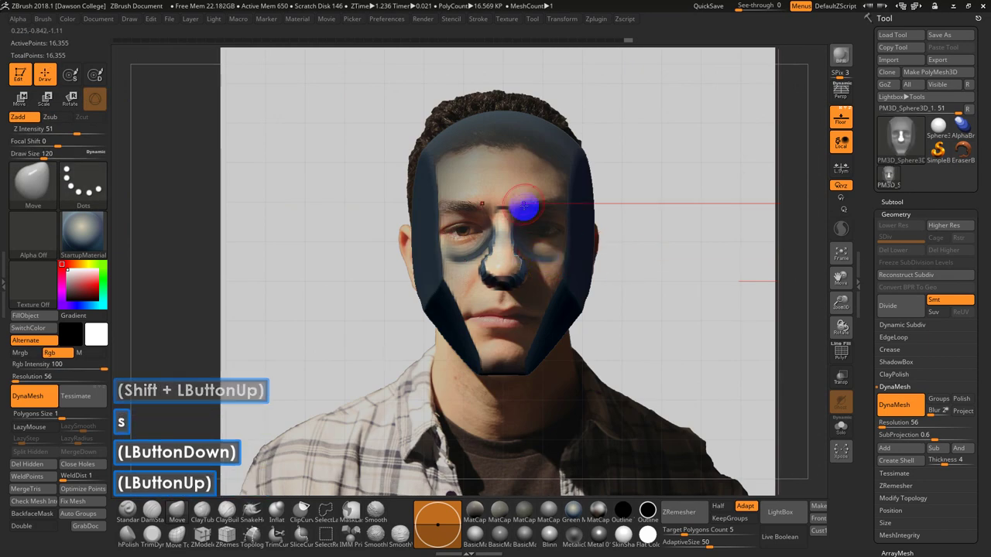
{"action": "left_click", "coordinate": [511, 212], "text": "shift"}
{"action": "left_click_drag", "start_coordinate": [673, 263], "coordinate": [680, 270], "text": "ctrl"}
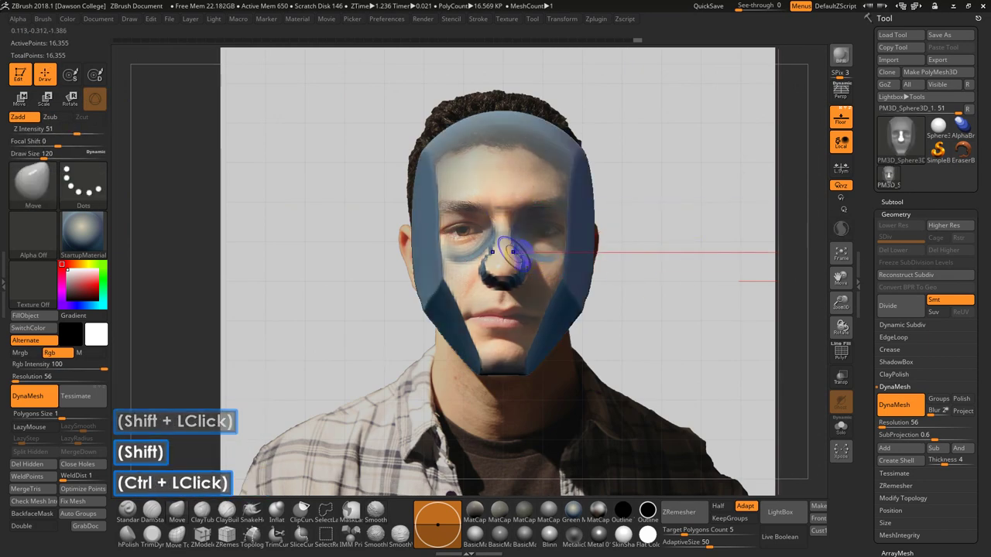
{"action": "left_click_drag", "start_coordinate": [519, 251], "coordinate": [529, 293], "text": "shift"}
{"action": "key", "text": "shift+f"}
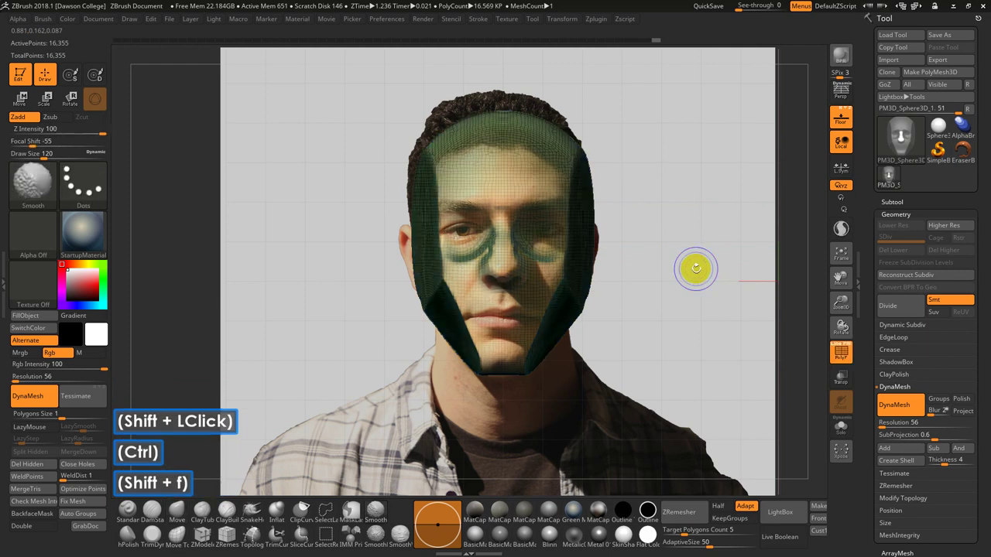
{"action": "key", "text": "shift+f"}
{"action": "left_click", "coordinate": [841, 117]}
{"action": "left_click_drag", "start_coordinate": [713, 209], "coordinate": [752, 221]}
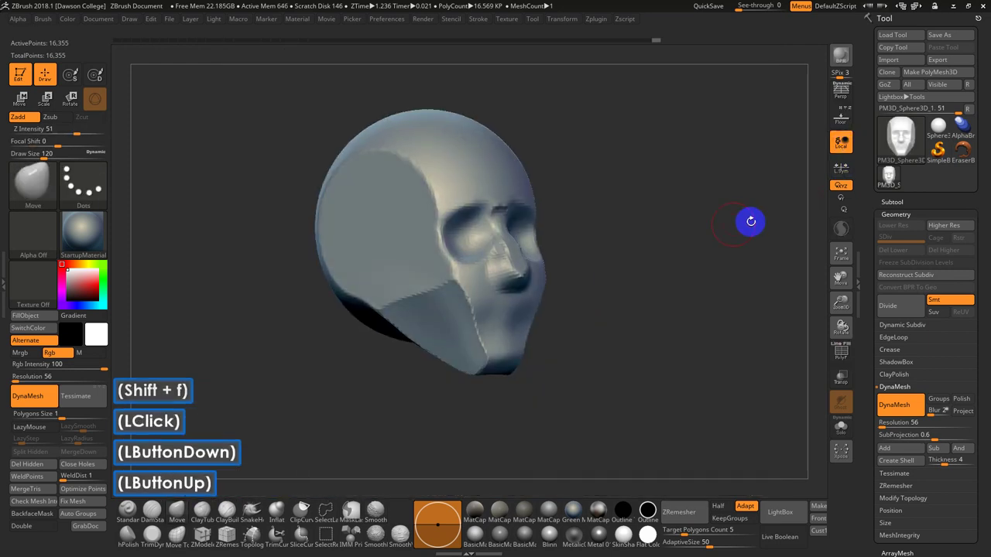
{"action": "left_click", "coordinate": [514, 214], "text": "shift"}
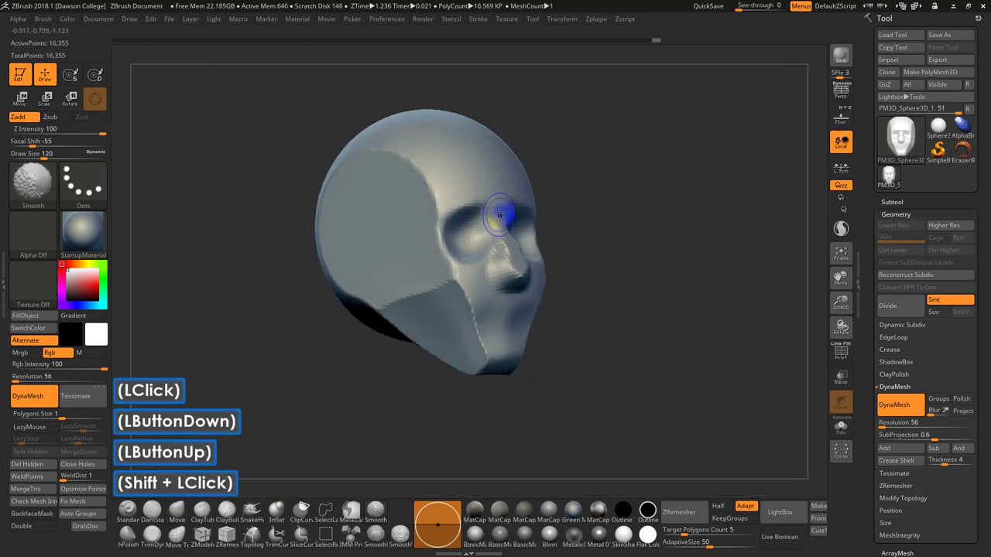
Remesh the head at a DynaMesh resolution of 128 and smooth the nose.
{"action": "left_click", "coordinate": [884, 424]}
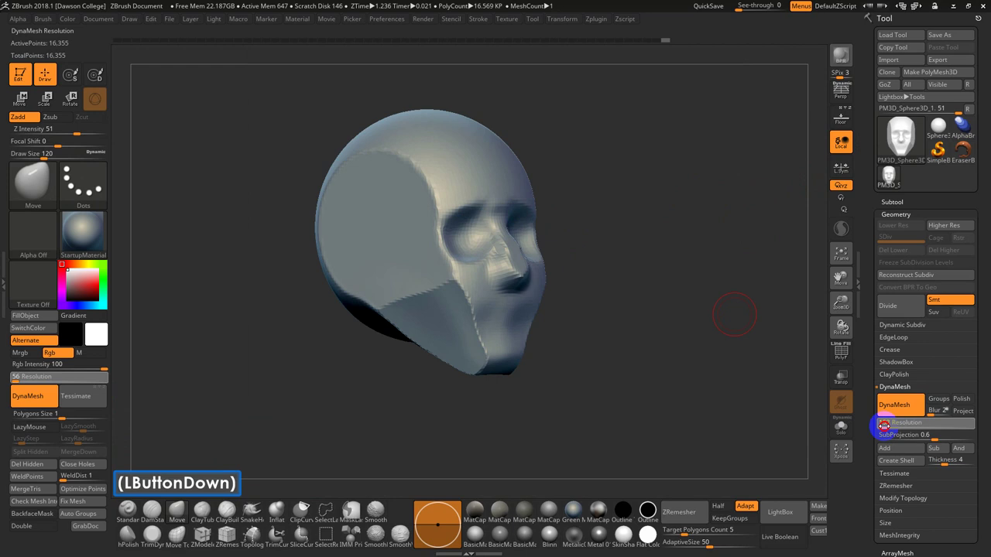
{"action": "left_click_drag", "start_coordinate": [883, 425], "coordinate": [677, 325]}
{"action": "key", "text": "shift+f"}
{"action": "key", "text": "shift+f"}
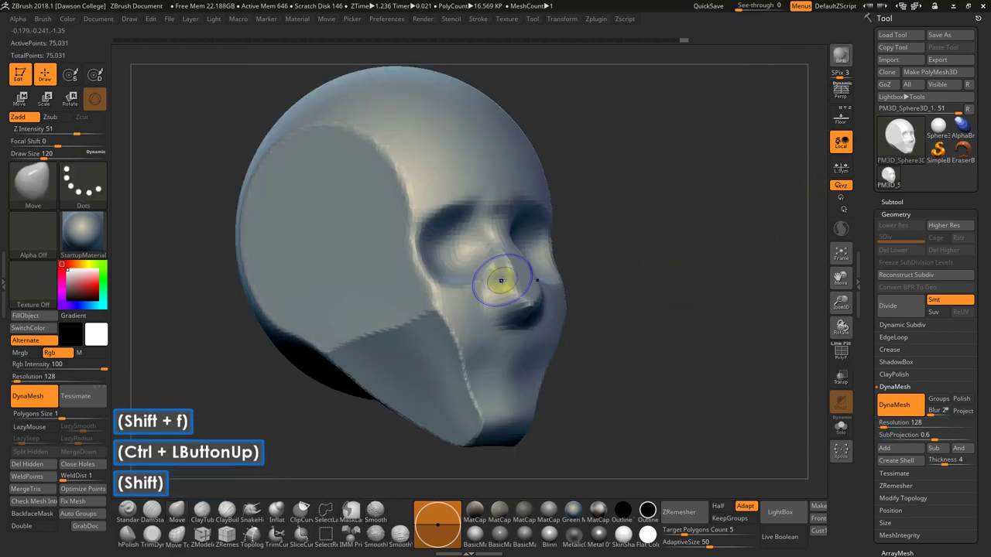
{"action": "left_click", "coordinate": [503, 280], "text": "shift"}
{"action": "mouse_move", "coordinate": [518, 258]}
{"action": "left_mouse_down", "text": "shift"}
{"action": "mouse_move", "coordinate": [505, 207]}
{"action": "mouse_move", "coordinate": [522, 272]}
{"action": "left_mouse_up", "text": "shift"}
{"action": "left_click_drag", "start_coordinate": [620, 258], "coordinate": [664, 253], "text": "shift"}
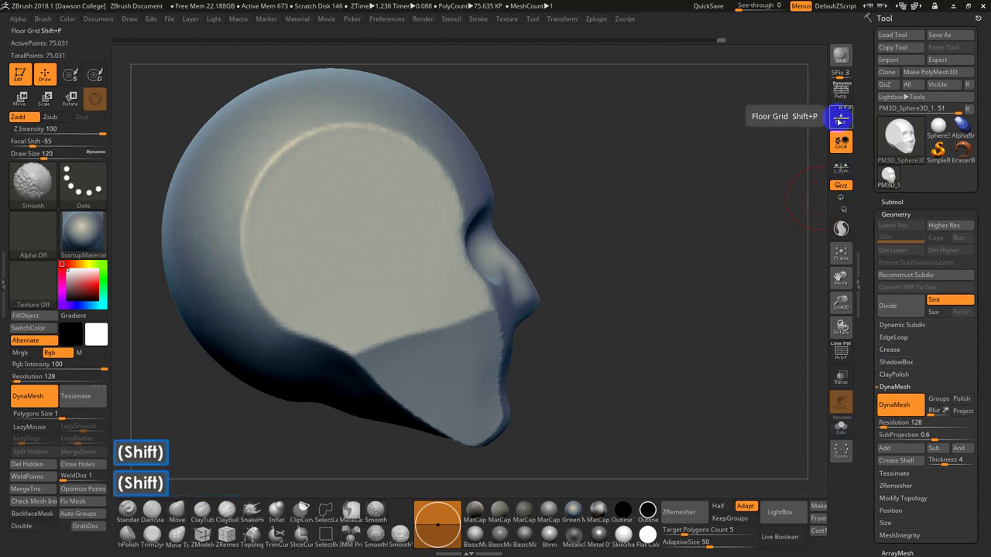
Compare the nose and face profile with the side portrait and inspect the polygon mesh, leaving the photo hidden.
{"action": "key", "text": "shift+p"}
{"action": "key", "text": "s"}
{"action": "left_click", "coordinate": [577, 297]}
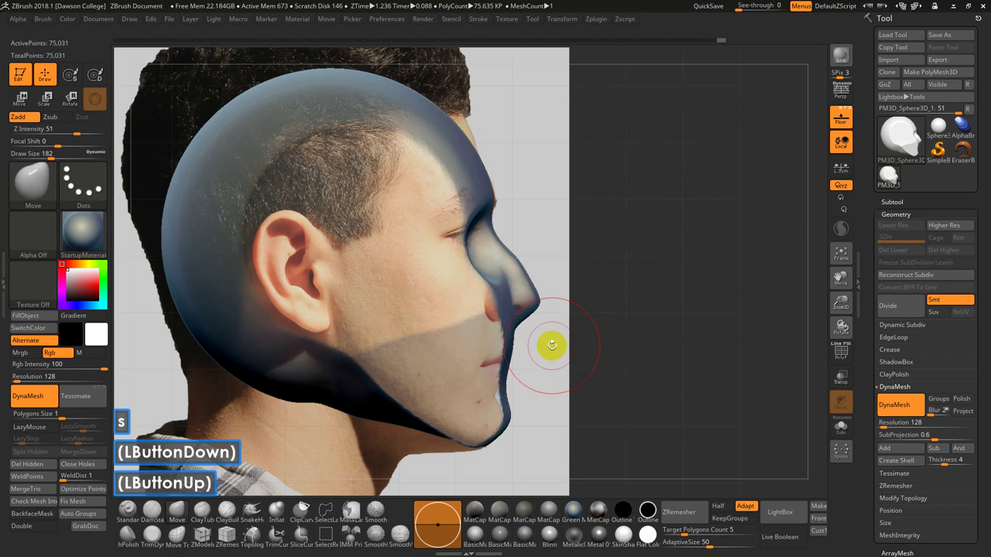
{"action": "left_click_drag", "start_coordinate": [636, 302], "coordinate": [661, 309]}
{"action": "key", "text": "shift+f"}
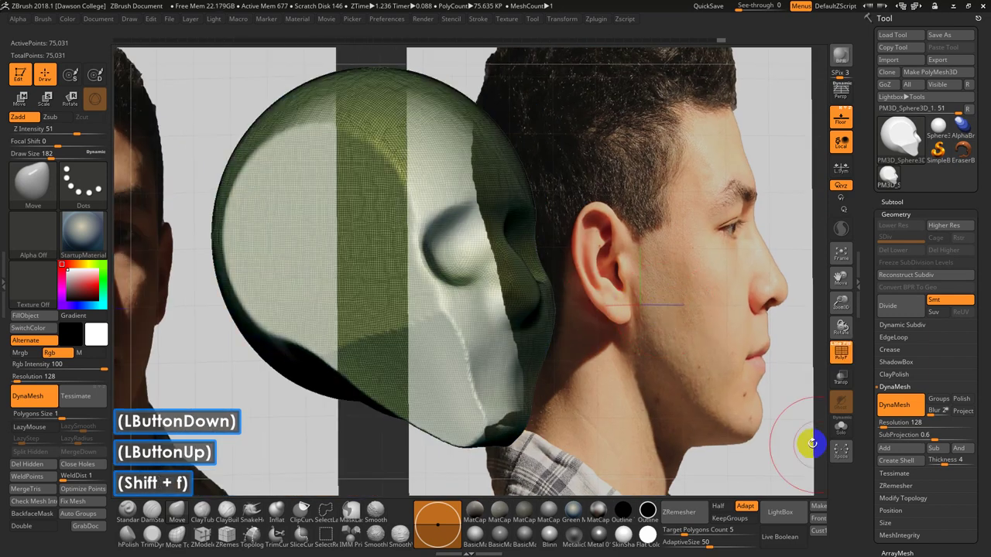
{"action": "left_click", "coordinate": [841, 118]}
{"action": "key", "text": "shift+f"}
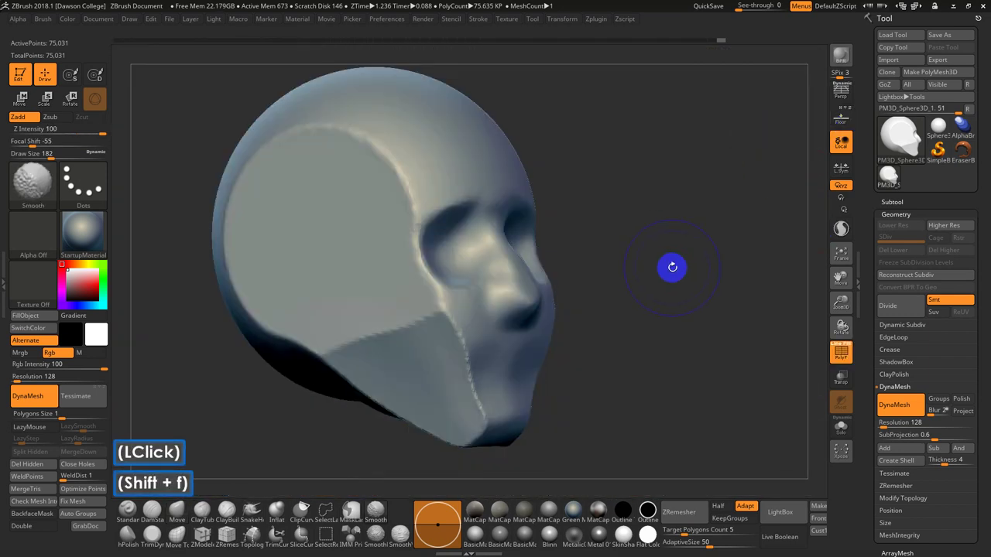
Undo the remesh and the extruded nose, and clear the remaining mask from the front of the head.
{"action": "left_click_drag", "start_coordinate": [682, 267], "coordinate": [690, 274], "text": "shift"}
{"action": "key", "text": "ctrl+z"}
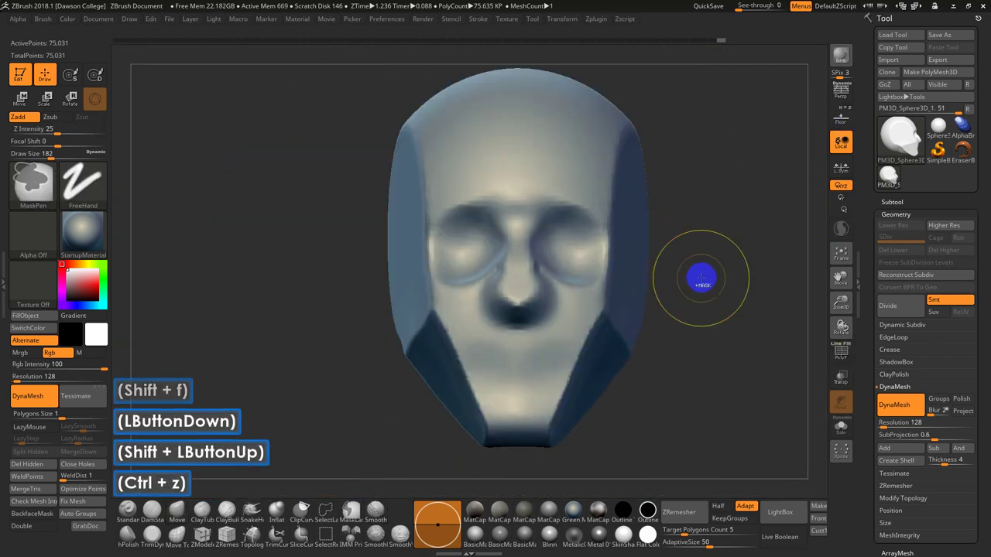
{"action": "key", "text": "ctrl+z"}
{"action": "key", "text": "ctrl+z"}
{"action": "key", "text": "ctrl+z"}
{"action": "key", "text": "ctrl+z"}
{"action": "key", "text": "ctrl+z"}
{"action": "key", "text": "ctrl+z"}
{"action": "key", "text": "ctrl+z"}
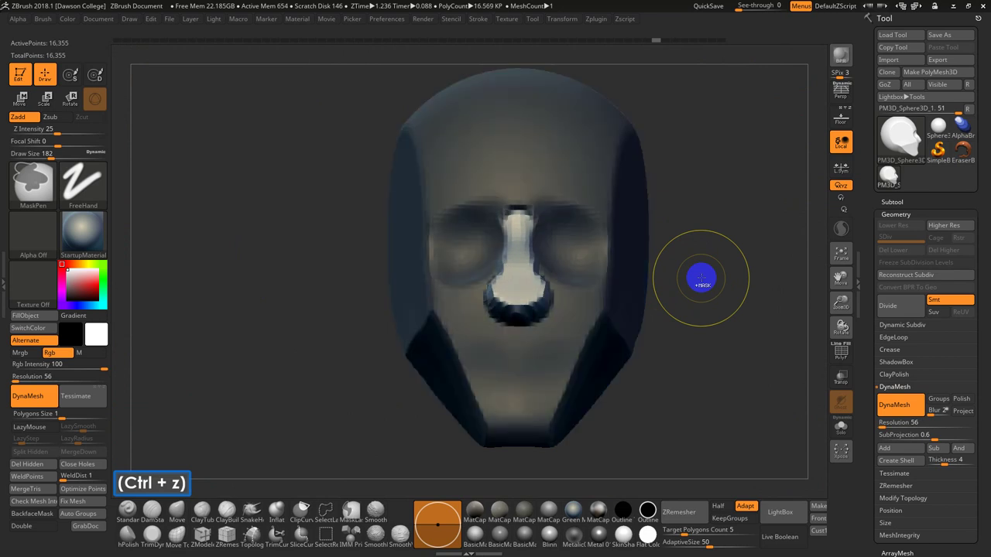
{"action": "left_click", "coordinate": [706, 270], "text": "ctrl"}
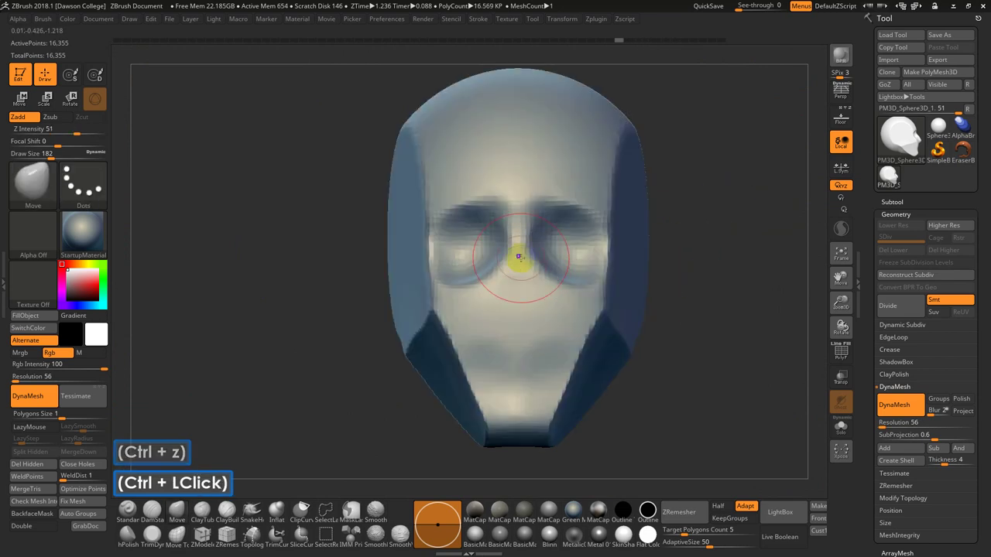
Build up the nose along the face's centre with ClayTubes at a draw size of 116, and remesh it with DynaMesh.
{"action": "key", "text": "s"}
{"action": "left_click_drag", "start_coordinate": [518, 256], "coordinate": [516, 307]}
{"action": "key", "text": "4"}
{"action": "left_click_drag", "start_coordinate": [513, 282], "coordinate": [515, 303]}
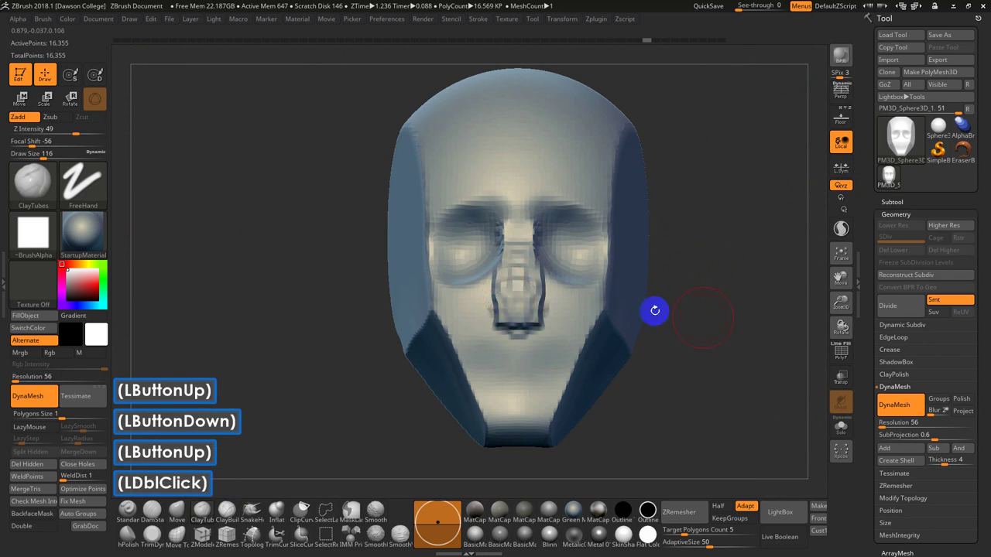
{"action": "left_click_drag", "start_coordinate": [701, 305], "coordinate": [721, 324], "text": "ctrl"}
{"action": "left_click_drag", "start_coordinate": [517, 280], "coordinate": [518, 302]}
{"action": "left_click_drag", "start_coordinate": [517, 280], "coordinate": [520, 265]}
Build up the nose from bridge to tip in side view and smooth the bridge.
{"action": "left_click_drag", "start_coordinate": [697, 294], "coordinate": [759, 290], "text": "shift"}
{"action": "left_click", "coordinate": [521, 256], "text": "shift"}
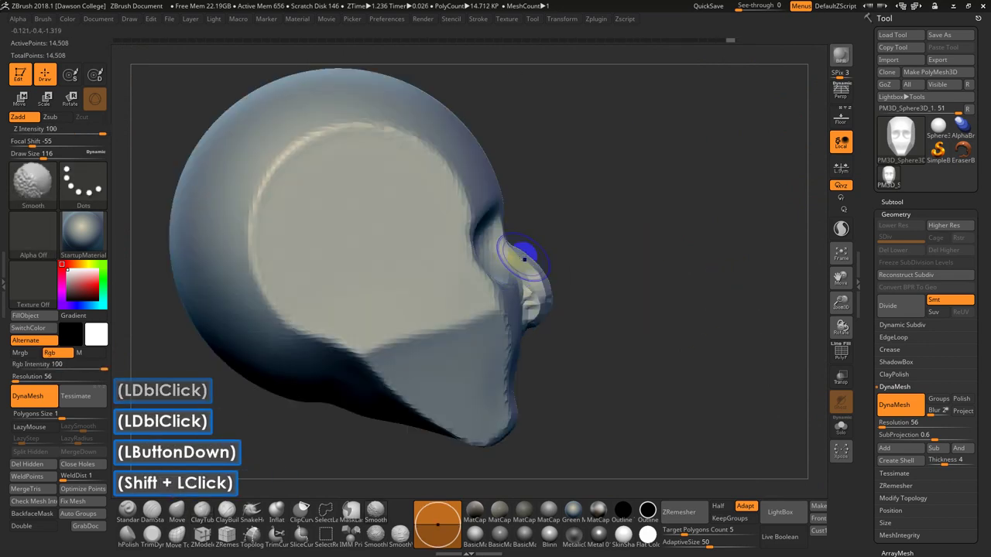
{"action": "key", "text": "s"}
{"action": "left_click_drag", "start_coordinate": [524, 256], "coordinate": [531, 309]}
{"action": "left_click", "coordinate": [531, 262], "text": "shift"}
{"action": "left_click_drag", "start_coordinate": [619, 303], "coordinate": [542, 304], "text": "shift"}
Add volume to the tip and wings of the nose with shorter strokes, adjusting the brush size.
{"action": "left_click_drag", "start_coordinate": [726, 275], "coordinate": [753, 274], "text": "shift"}
{"action": "left_click_drag", "start_coordinate": [608, 319], "coordinate": [551, 311]}
{"action": "key", "text": "s"}
{"action": "mouse_move", "coordinate": [534, 304]}
{"action": "left_mouse_down"}
{"action": "mouse_move", "coordinate": [576, 311]}
{"action": "mouse_move", "coordinate": [557, 298]}
{"action": "mouse_move", "coordinate": [566, 298]}
{"action": "left_mouse_up"}
{"action": "key", "text": "s"}
{"action": "mouse_move", "coordinate": [555, 295]}
{"action": "left_mouse_down"}
{"action": "mouse_move", "coordinate": [567, 295]}
{"action": "mouse_move", "coordinate": [532, 301]}
{"action": "left_mouse_up"}
{"action": "left_click_drag", "start_coordinate": [540, 297], "coordinate": [531, 312]}
Smooth the wings of the nose from the front view.
{"action": "left_click_drag", "start_coordinate": [703, 313], "coordinate": [679, 312], "text": "shift"}
{"action": "left_click", "coordinate": [595, 286], "text": "ctrl"}
{"action": "key", "text": "ctrl+z"}
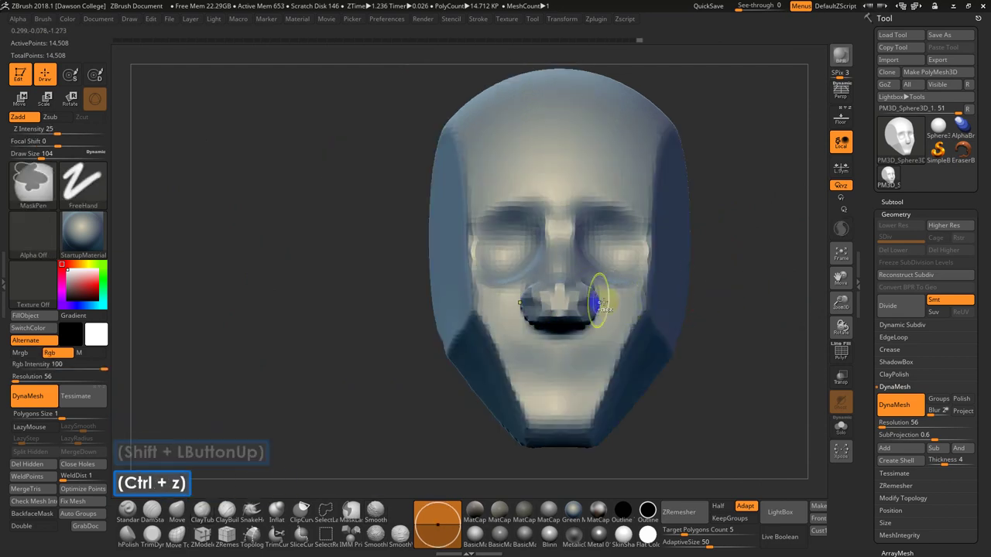
{"action": "left_click", "coordinate": [594, 288], "text": "ctrl"}
{"action": "key", "text": "ctrl+z"}
{"action": "left_click", "coordinate": [573, 296], "text": "shift"}
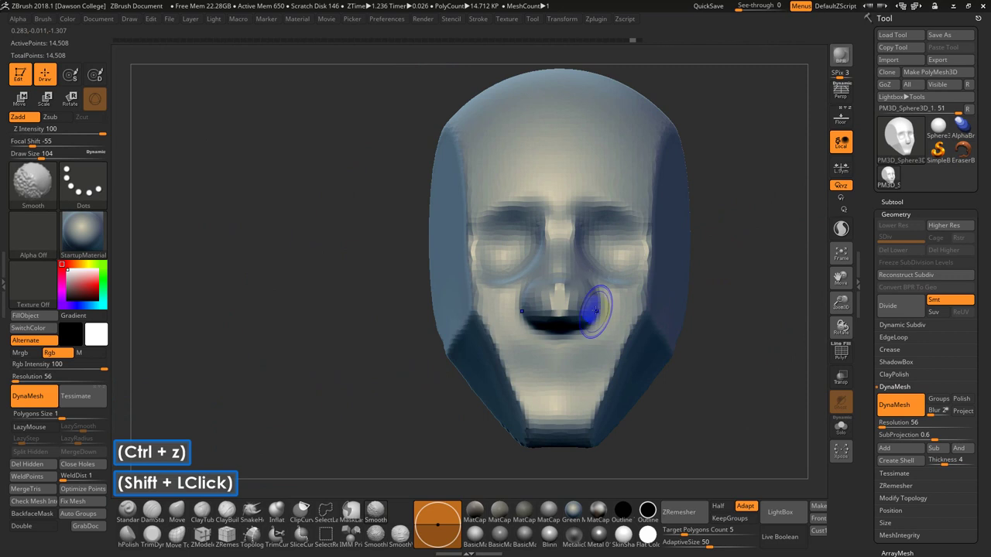
View the nose in profile and undo the latest strokes on its tip.
{"action": "left_click", "coordinate": [735, 308]}
{"action": "left_click_drag", "start_coordinate": [735, 308], "coordinate": [759, 314], "text": "shift"}
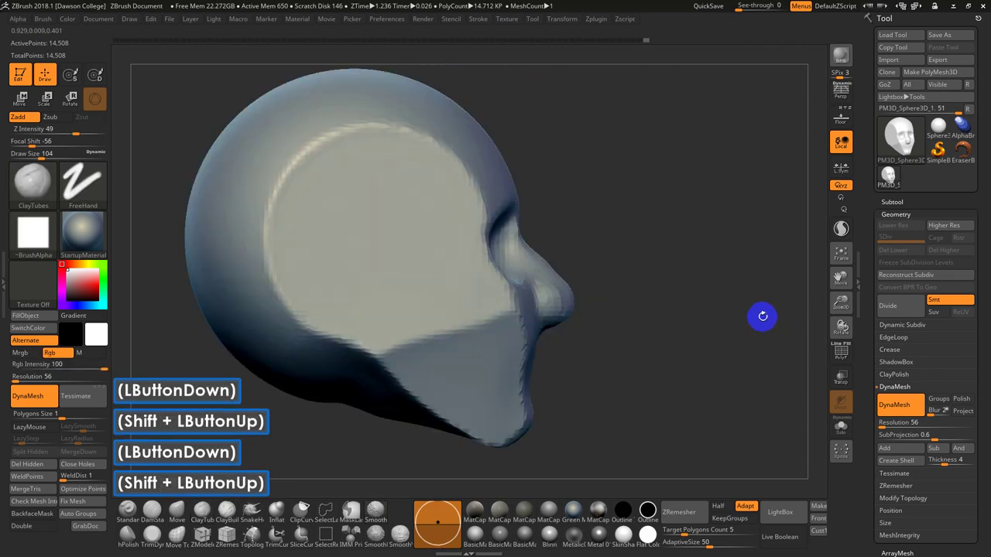
{"action": "left_click", "coordinate": [719, 332], "text": "shift"}
{"action": "key", "text": "ctrl+z"}
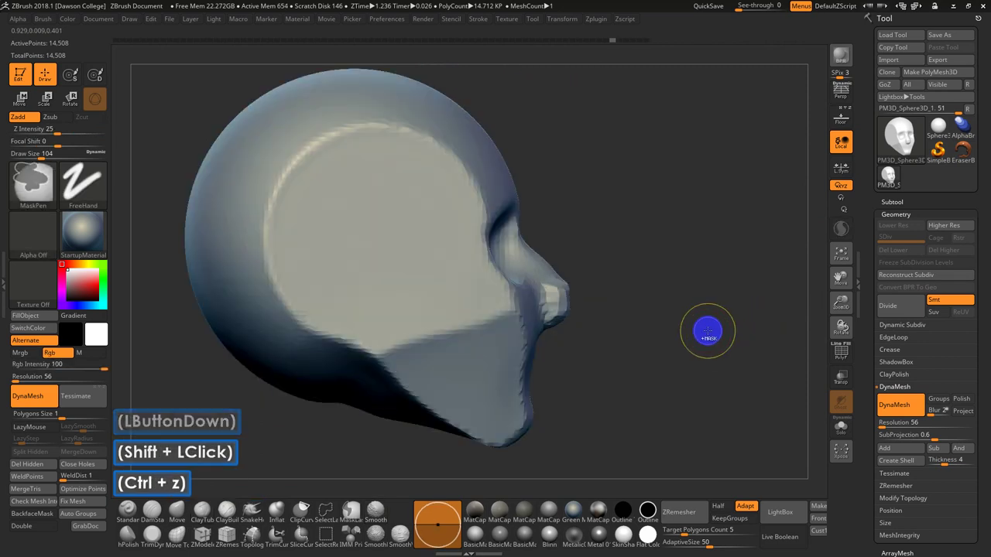
{"action": "key", "text": "ctrl+z"}
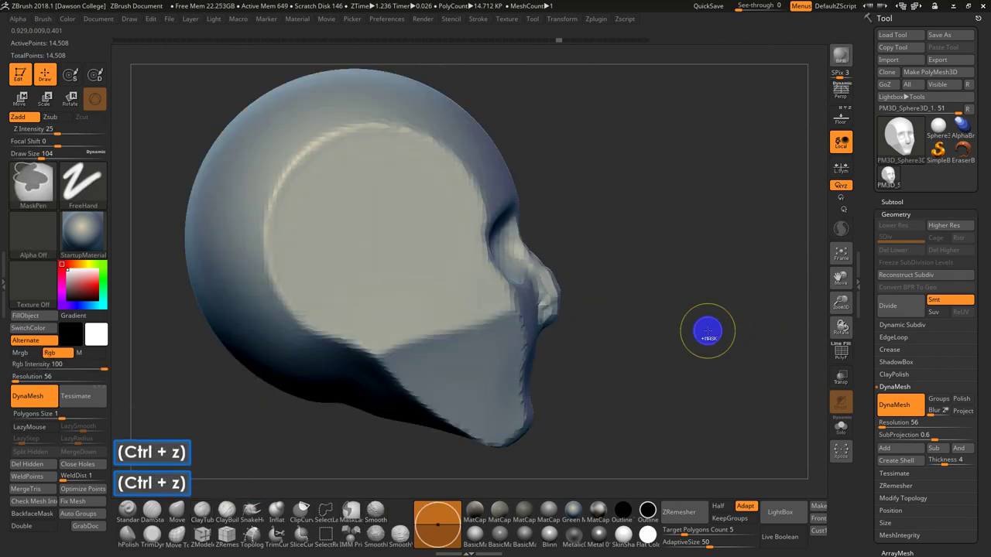
Undo the sculpted nose back to the plain face and set the DynaMesh resolution to 152.
{"action": "key", "text": "ctrl+z"}
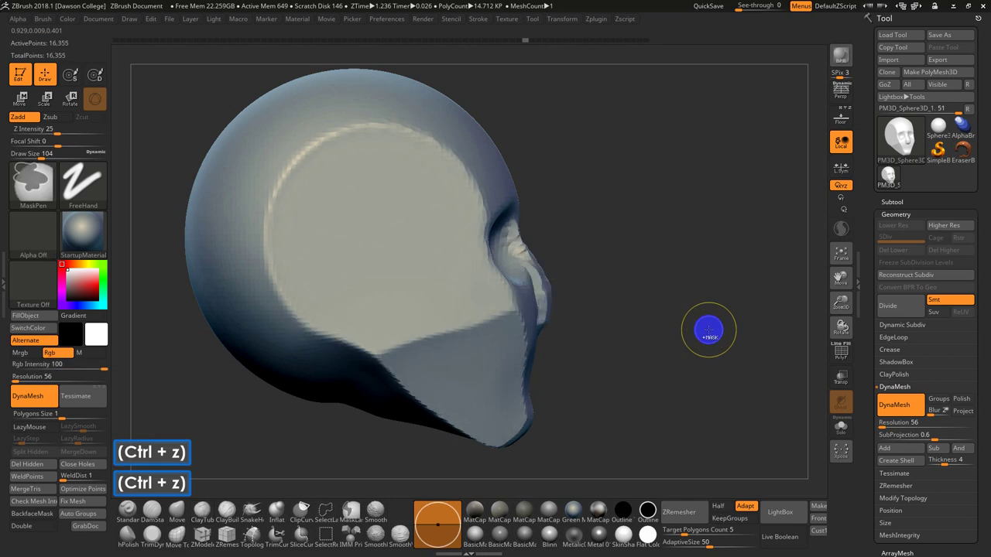
{"action": "key", "text": "ctrl+z"}
{"action": "mouse_move", "coordinate": [703, 330]}
{"action": "left_mouse_down"}
{"action": "mouse_move", "coordinate": [670, 330]}
{"action": "mouse_move", "coordinate": [744, 339]}
{"action": "left_mouse_up"}
{"action": "key", "text": "ctrl+z"}
{"action": "left_click", "coordinate": [884, 426]}
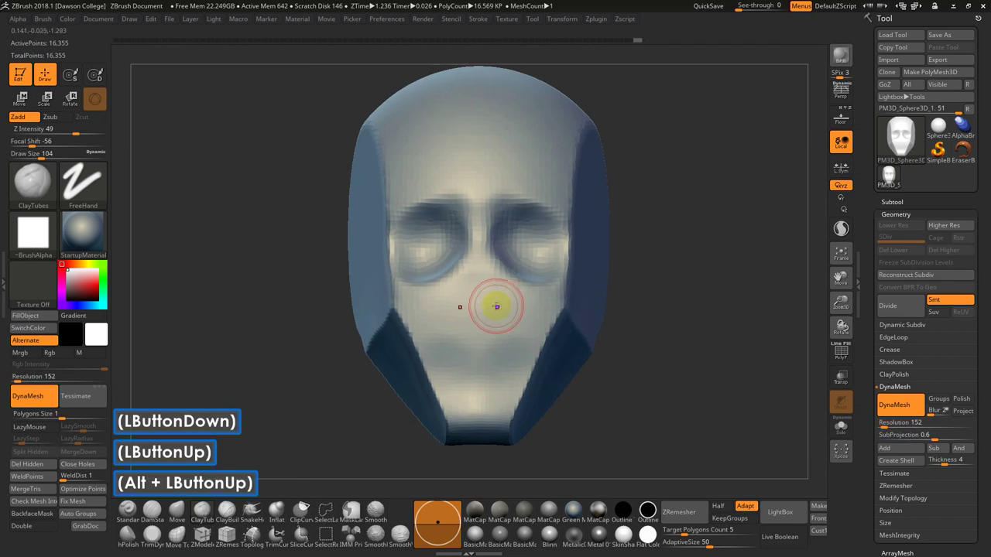
Show the front reference photo and insert a sphere at the nose tip with the IMM Primitives brush.
{"action": "left_click", "coordinate": [841, 117]}
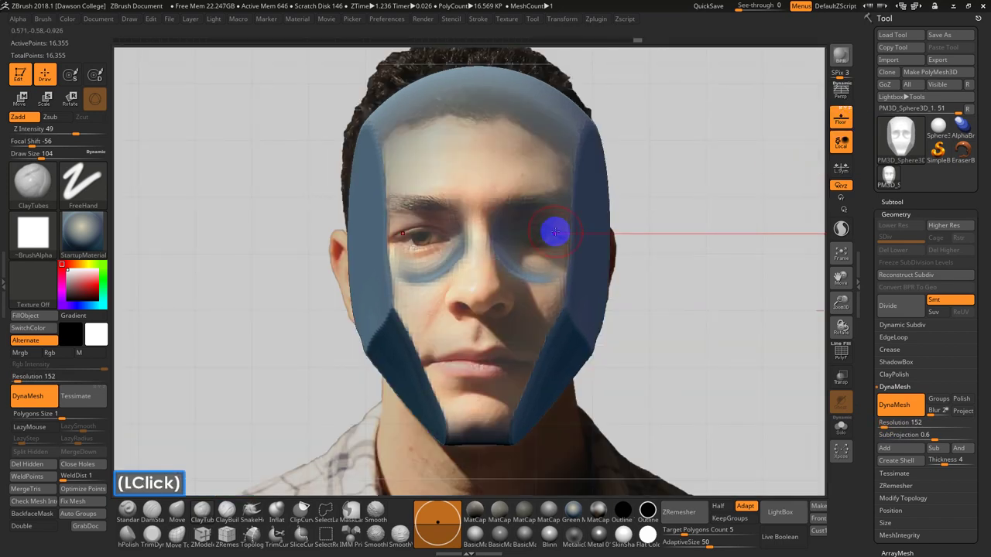
{"action": "key", "text": "b"}
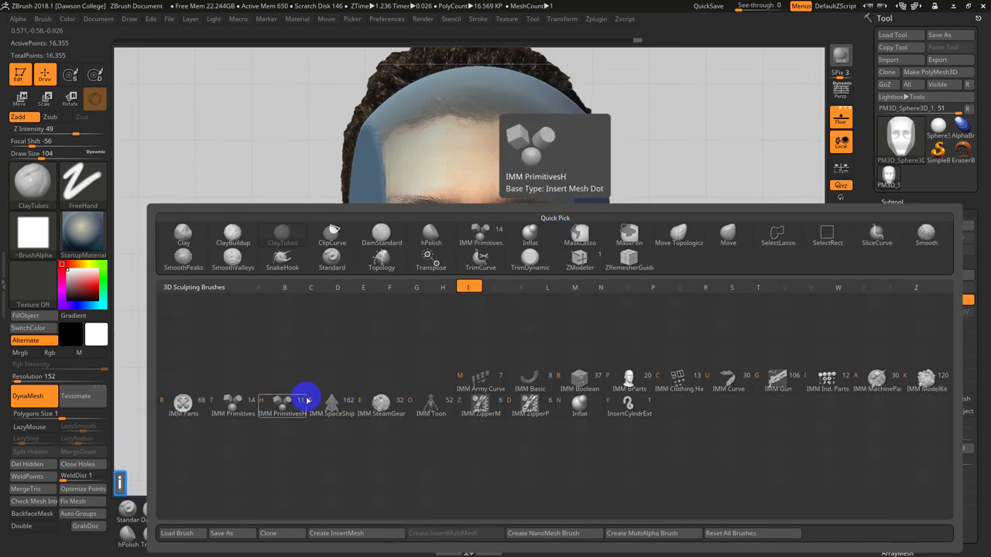
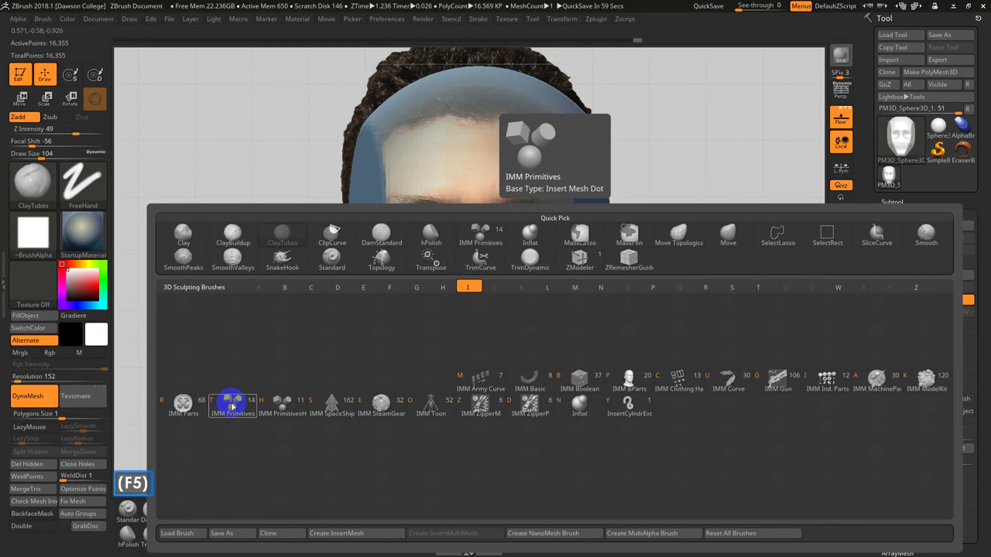
{"action": "left_click", "coordinate": [479, 298]}
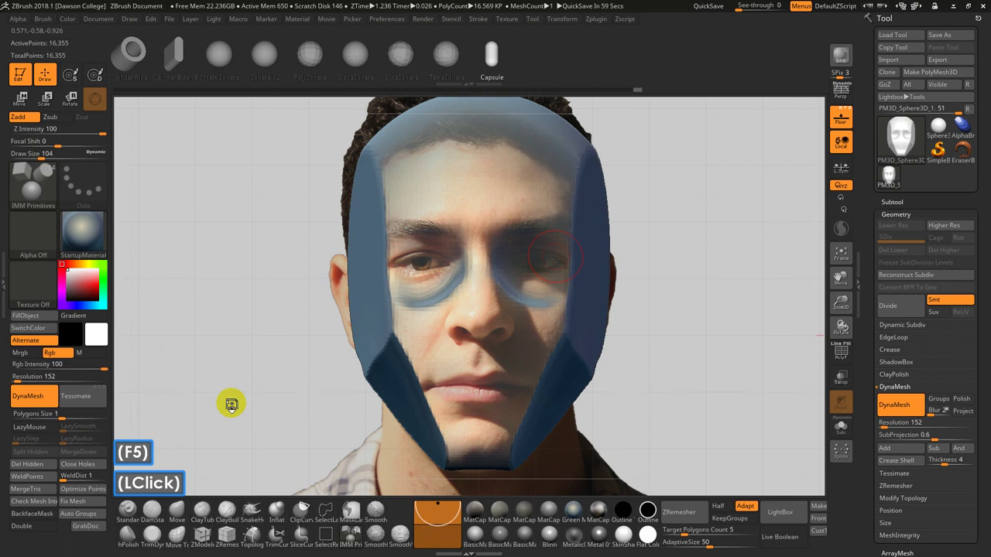
{"action": "left_click", "coordinate": [247, 87]}
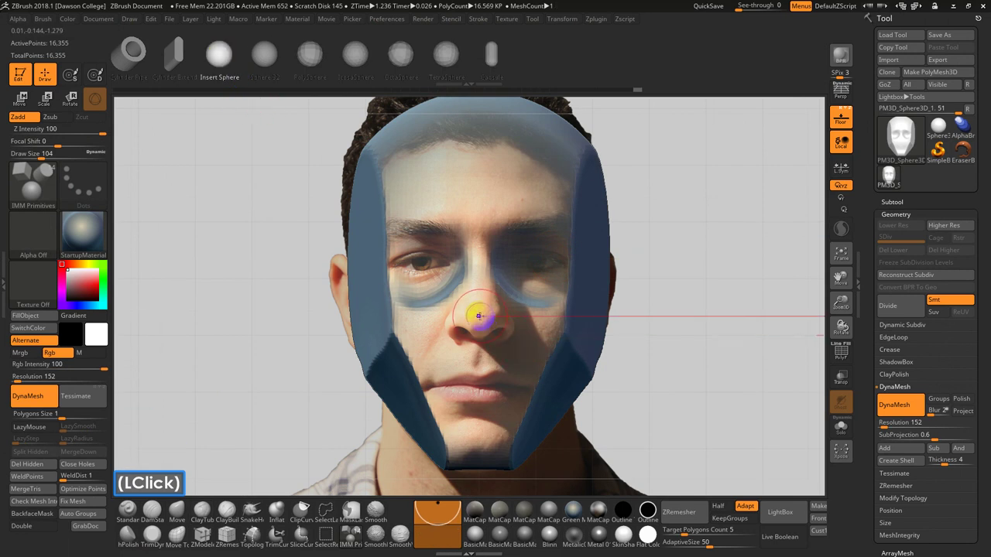
{"action": "left_click_drag", "start_coordinate": [472, 310], "coordinate": [517, 332]}
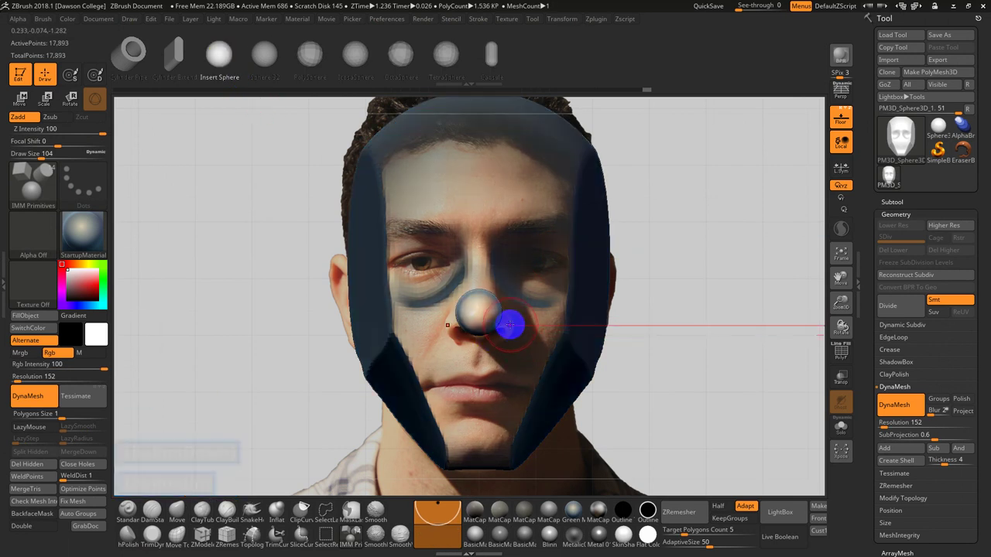
Move the inserted sphere back toward the face in side view to match the nose tip in the profile photo.
{"action": "left_click_drag", "start_coordinate": [612, 333], "coordinate": [694, 336]}
{"action": "key", "text": "w"}
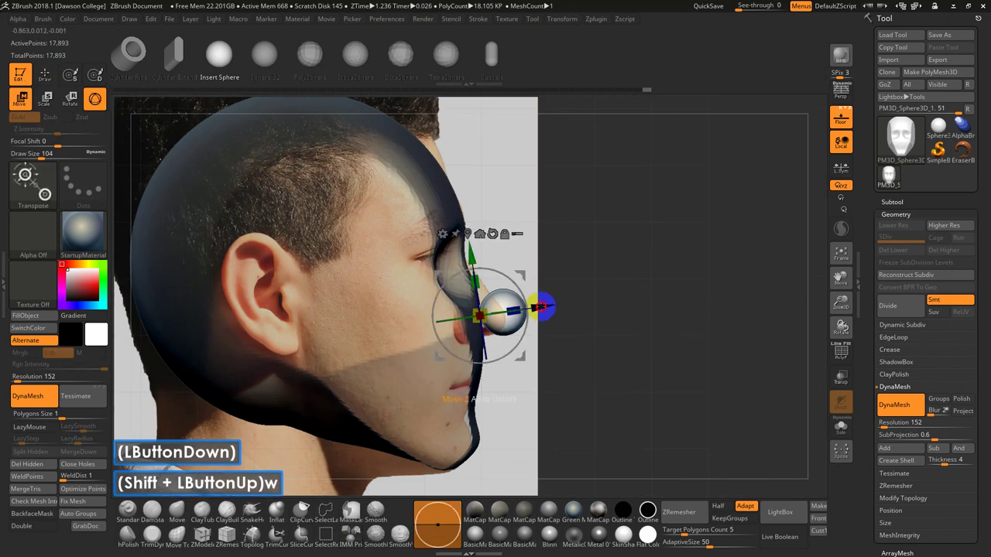
{"action": "left_click_drag", "start_coordinate": [540, 307], "coordinate": [521, 308]}
Insert a pair of smaller mirrored spheres as nose wings, move them back into the face and clear the mask.
{"action": "left_click_drag", "start_coordinate": [602, 329], "coordinate": [560, 331]}
{"action": "key", "text": "q"}
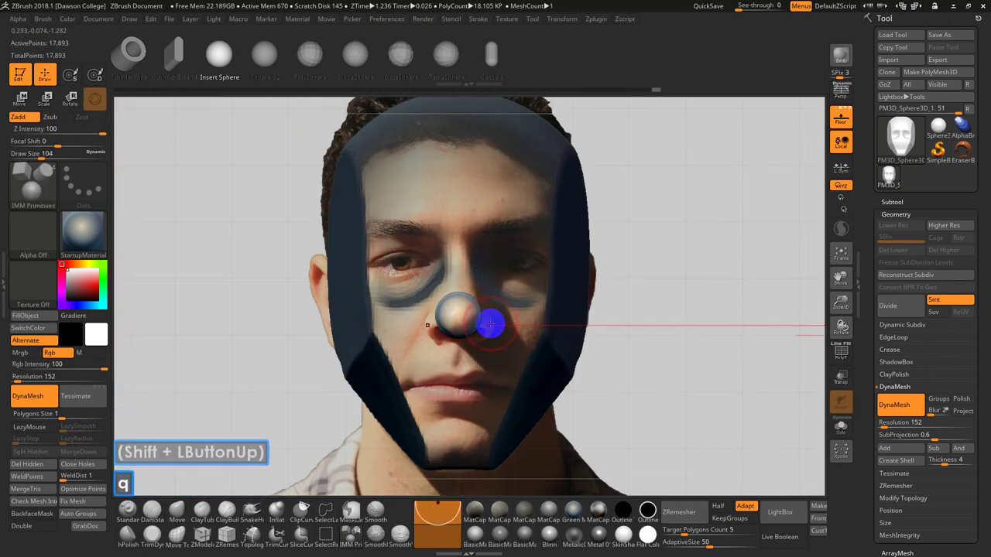
{"action": "left_click_drag", "start_coordinate": [484, 324], "coordinate": [494, 337]}
{"action": "left_click_drag", "start_coordinate": [619, 358], "coordinate": [675, 362]}
{"action": "key", "text": "w"}
{"action": "left_click_drag", "start_coordinate": [545, 315], "coordinate": [528, 318]}
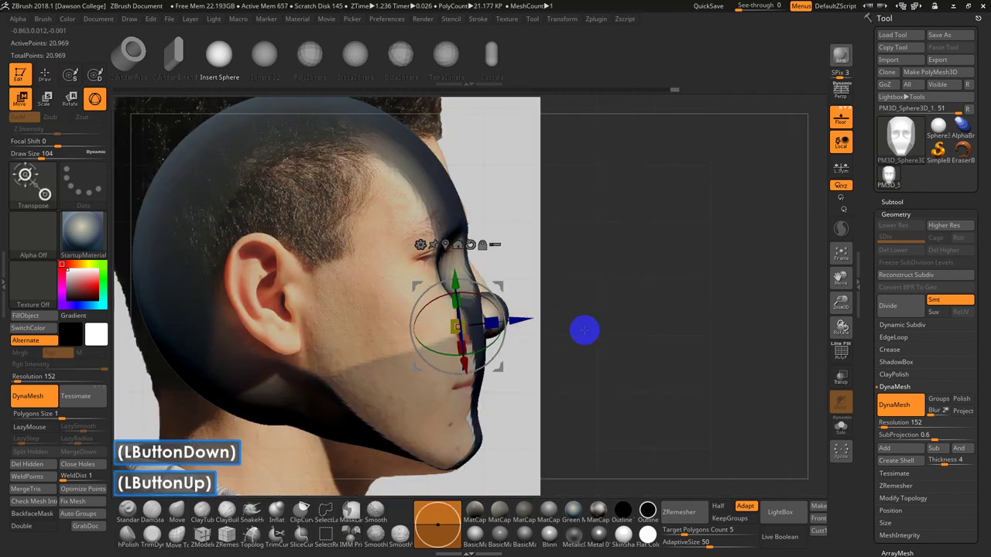
{"action": "left_click_drag", "start_coordinate": [607, 330], "coordinate": [640, 330], "text": "ctrl"}
Adjust the nose wing spheres in side view with the Move brush at draw size 212 to follow the profile photo.
{"action": "left_click_drag", "start_coordinate": [614, 332], "coordinate": [591, 337]}
{"action": "key", "text": "q"}
{"action": "key", "text": "s"}
{"action": "left_click", "coordinate": [569, 344]}
{"action": "left_click_drag", "start_coordinate": [453, 354], "coordinate": [455, 331]}
{"action": "key", "text": "ctrl+z"}
{"action": "key", "text": "3"}
{"action": "left_click_drag", "start_coordinate": [455, 331], "coordinate": [441, 337]}
{"action": "mouse_move", "coordinate": [442, 337]}
{"action": "left_mouse_down"}
{"action": "mouse_move", "coordinate": [431, 337]}
{"action": "mouse_move", "coordinate": [442, 335]}
{"action": "left_mouse_up"}
{"action": "left_click_drag", "start_coordinate": [655, 326], "coordinate": [585, 321], "text": "shift"}
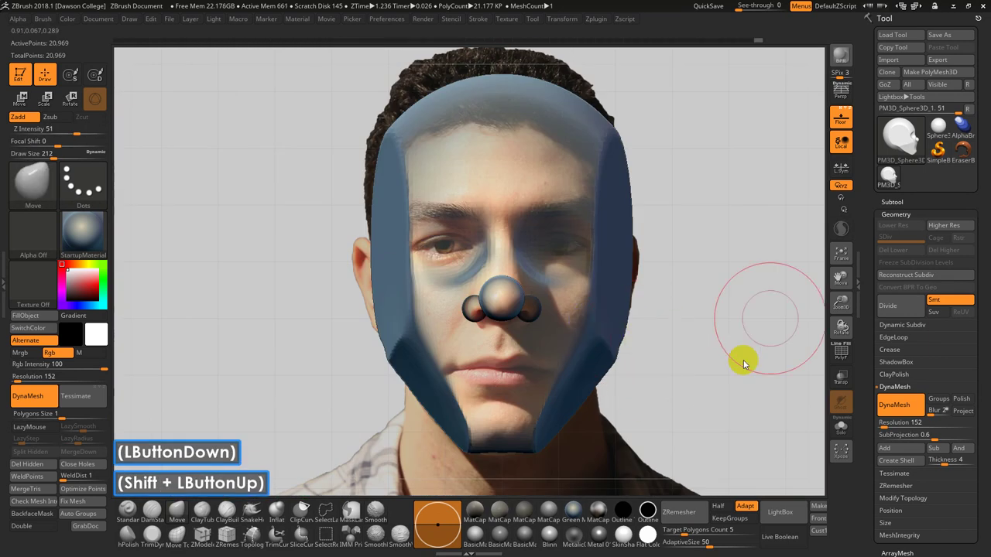
Hide the reference photo and remesh the head with DynaMesh to fuse the nose spheres with the face.
{"action": "left_click", "coordinate": [840, 117]}
{"action": "left_click", "coordinate": [679, 276]}
{"action": "left_click_drag", "start_coordinate": [679, 277], "coordinate": [636, 281]}
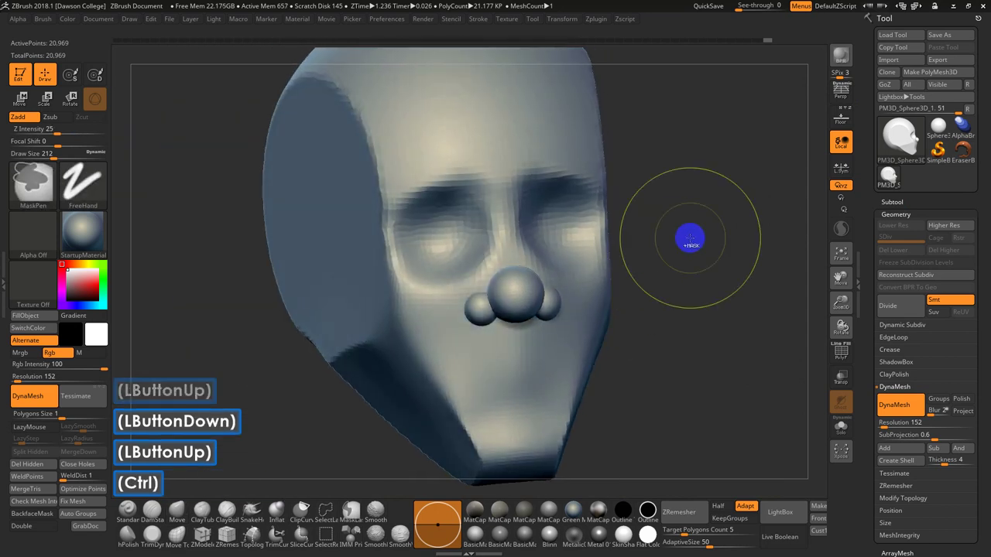
{"action": "left_click_drag", "start_coordinate": [689, 237], "coordinate": [673, 303], "text": "ctrl"}
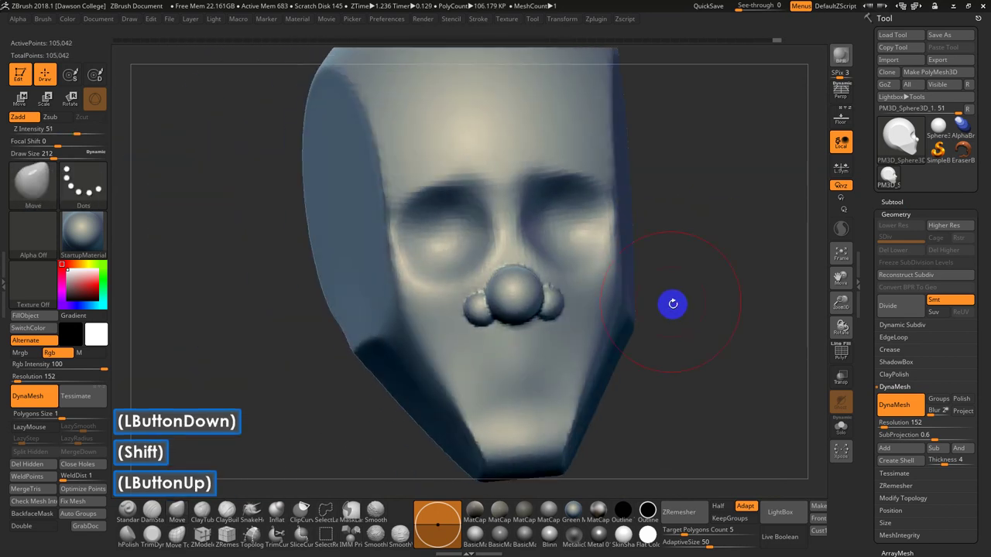
Smooth the joins between the nose spheres and the face and set the Move brush's draw size to 120.
{"action": "left_click_drag", "start_coordinate": [480, 310], "coordinate": [502, 308], "text": "shift"}
{"action": "left_click_drag", "start_coordinate": [658, 314], "coordinate": [705, 327], "text": "shift"}
{"action": "key", "text": "s"}
{"action": "left_click_drag", "start_coordinate": [540, 307], "coordinate": [528, 309]}
{"action": "left_click_drag", "start_coordinate": [579, 322], "coordinate": [542, 316]}
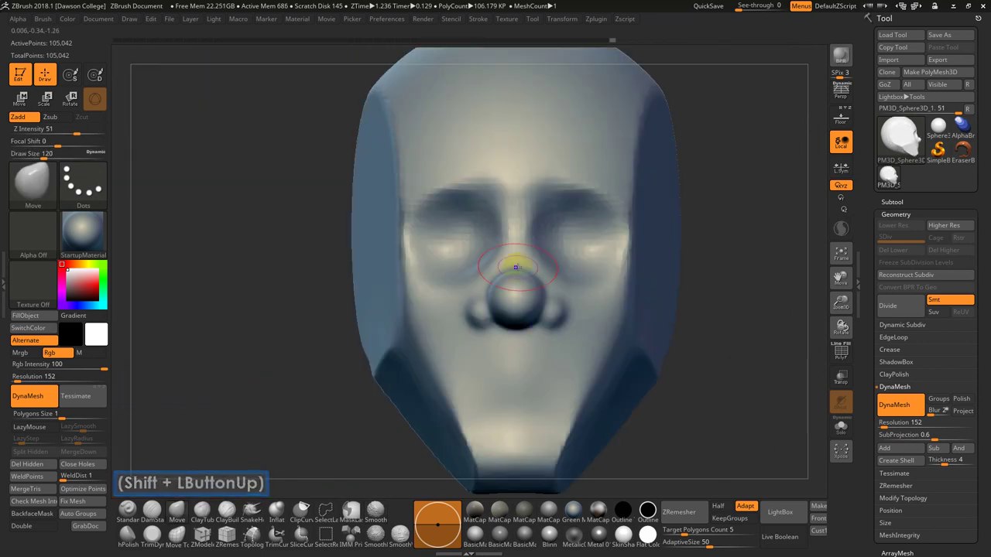
Build up the nose bridge between the eye sockets with ClayTubes strokes at draw size 74.
{"action": "key", "text": "4"}
{"action": "key", "text": "s"}
{"action": "left_click_drag", "start_coordinate": [518, 202], "coordinate": [515, 252]}
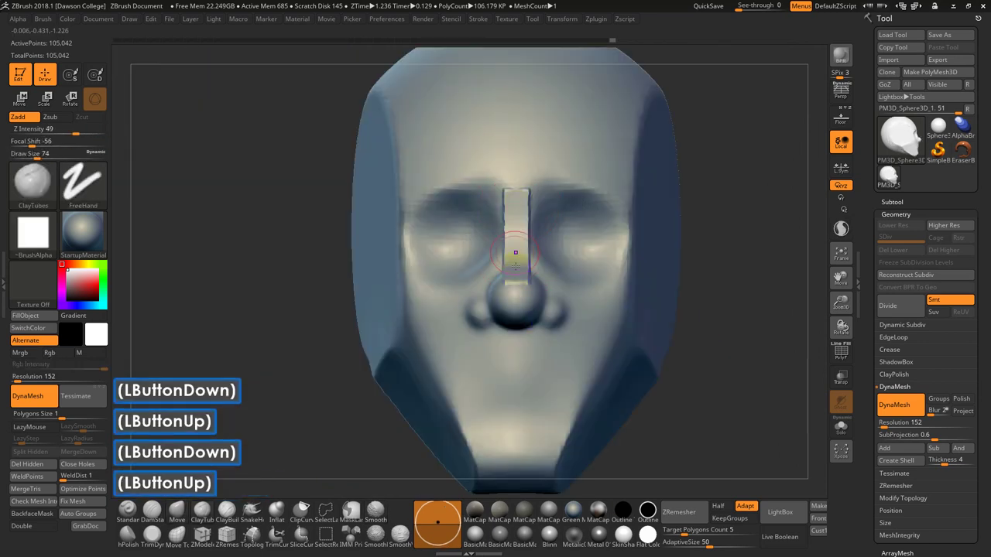
{"action": "double_click", "coordinate": [515, 243]}
{"action": "left_click", "coordinate": [726, 250]}
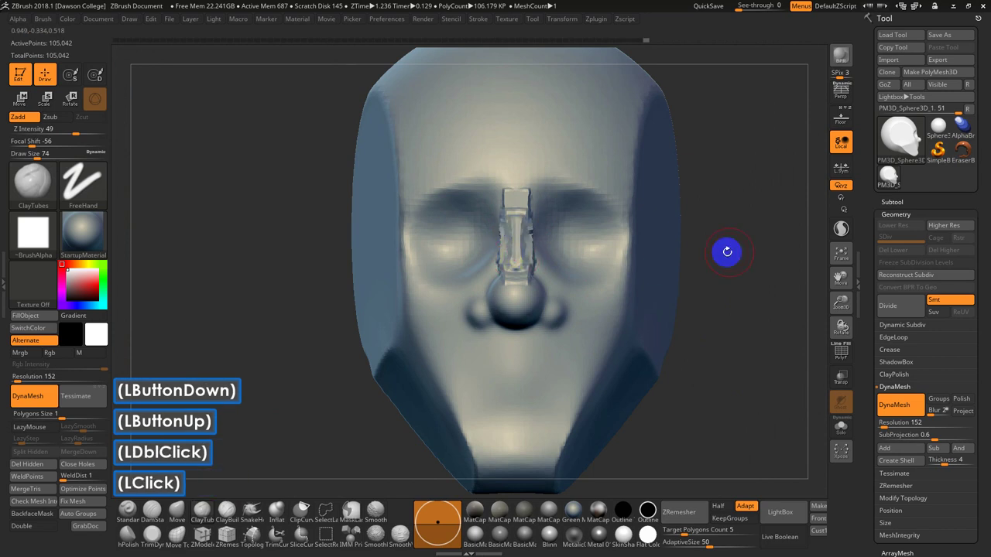
Remesh the head with DynaMesh and smooth the nose bridge into the tip and the brow.
{"action": "left_click_drag", "start_coordinate": [726, 250], "coordinate": [703, 302]}
{"action": "left_click", "coordinate": [699, 266], "text": "ctrl"}
{"action": "mouse_move", "coordinate": [503, 228]}
{"action": "left_mouse_down", "text": "shift"}
{"action": "mouse_move", "coordinate": [507, 265]}
{"action": "mouse_move", "coordinate": [513, 214]}
{"action": "left_mouse_up", "text": "shift"}
{"action": "left_click_drag", "start_coordinate": [560, 278], "coordinate": [666, 257], "text": "shift"}
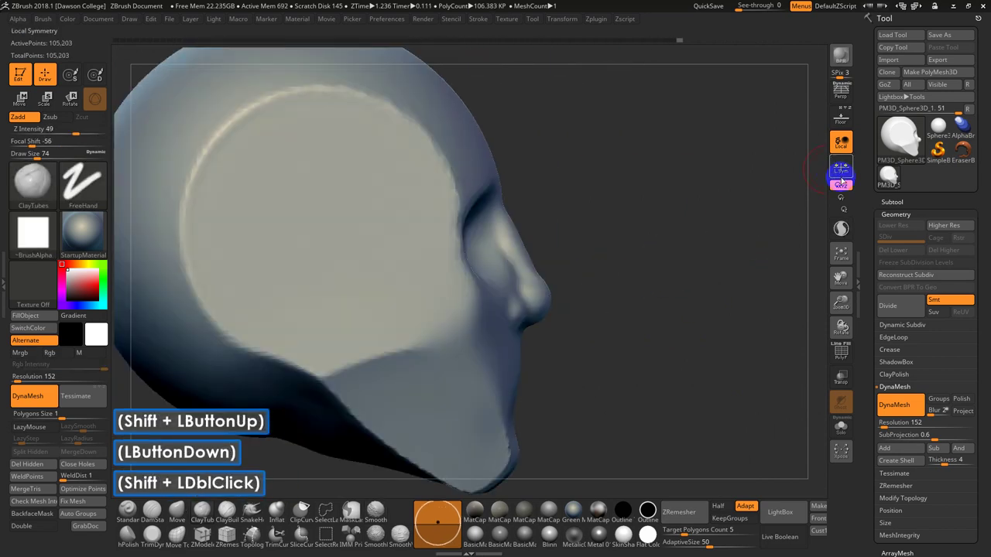
Show the profile photo and adjust the nose bridge and brow to its outline with the Move brush.
{"action": "left_click", "coordinate": [841, 115]}
{"action": "left_click_drag", "start_coordinate": [714, 246], "coordinate": [707, 247], "text": "shift"}
{"action": "key", "text": "s"}
{"action": "left_click_drag", "start_coordinate": [600, 246], "coordinate": [616, 245]}
{"action": "left_click", "coordinate": [177, 511]}
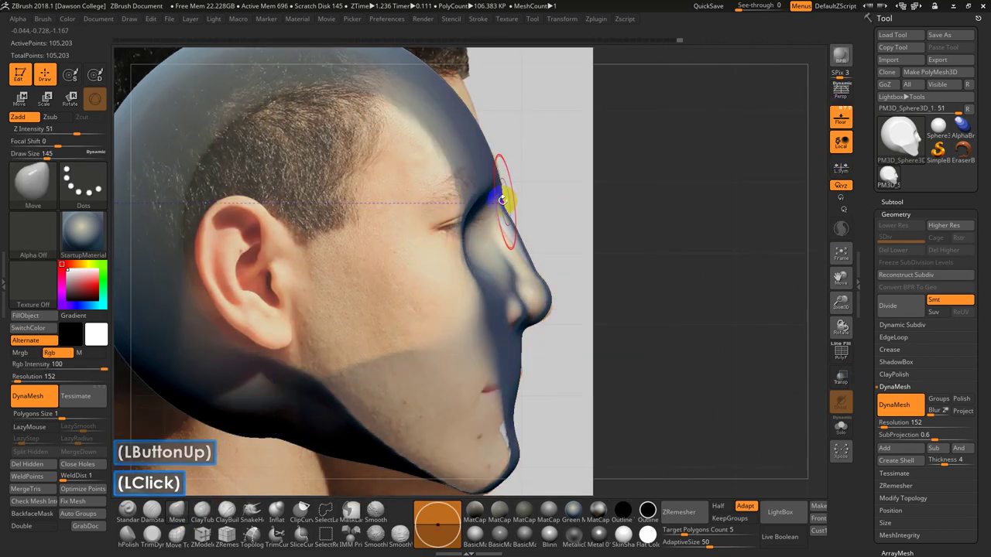
{"action": "key", "text": "s"}
{"action": "left_click_drag", "start_coordinate": [514, 199], "coordinate": [501, 223]}
{"action": "left_click_drag", "start_coordinate": [507, 222], "coordinate": [528, 261]}
{"action": "key", "text": "ctrl+z"}
{"action": "key", "text": "s"}
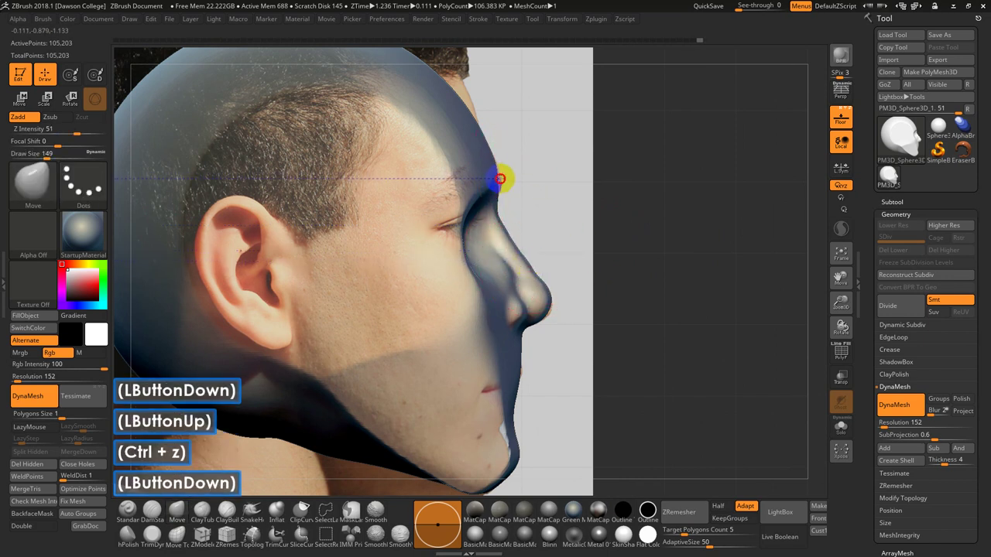
{"action": "mouse_move", "coordinate": [501, 181]}
{"action": "left_mouse_down"}
{"action": "mouse_move", "coordinate": [499, 207]}
{"action": "mouse_move", "coordinate": [545, 260]}
{"action": "mouse_move", "coordinate": [518, 179]}
{"action": "mouse_move", "coordinate": [478, 172]}
{"action": "left_mouse_up"}
Pull the upper forehead and top of the skull outward in side view with the Move brush at draw size 344.
{"action": "key", "text": "s"}
{"action": "key", "text": "s"}
{"action": "key", "text": "ctrl+z"}
{"action": "key", "text": "s"}
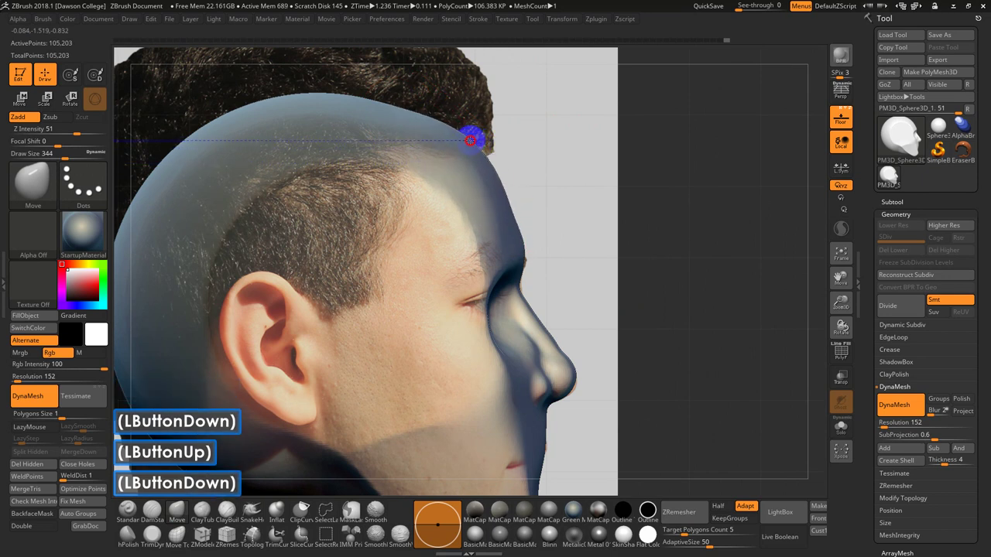
{"action": "left_click_drag", "start_coordinate": [471, 140], "coordinate": [465, 124]}
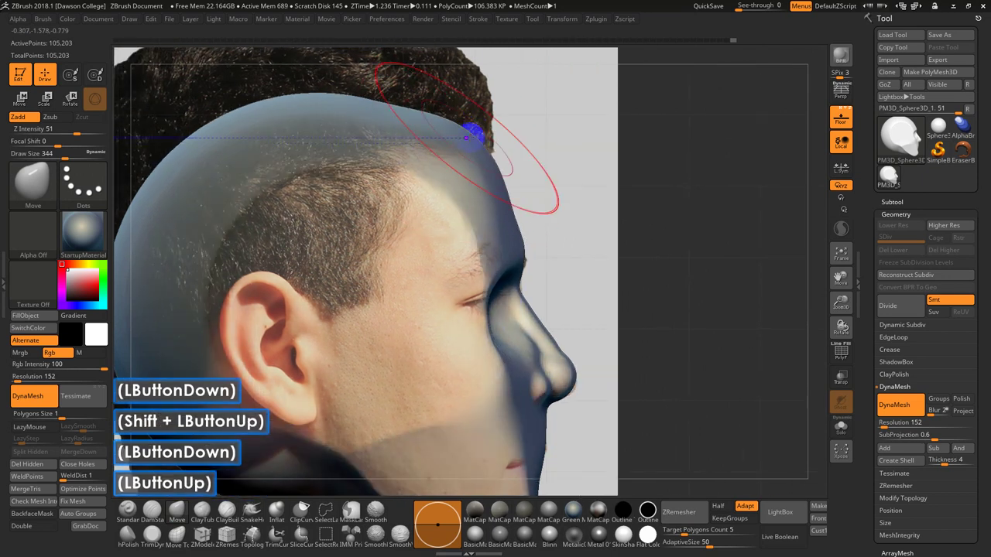
{"action": "left_click_drag", "start_coordinate": [415, 104], "coordinate": [408, 94]}
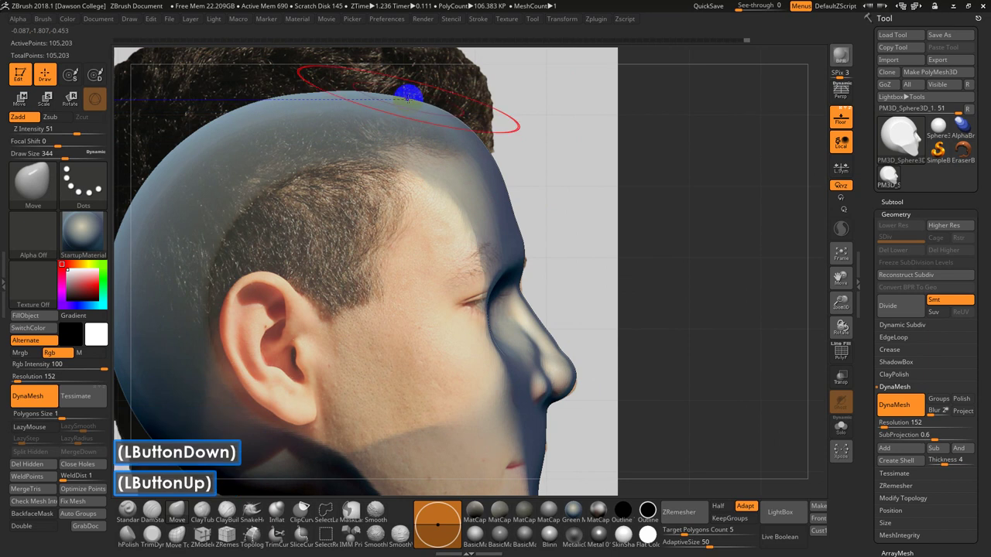
{"action": "left_click", "coordinate": [437, 140], "text": "shift"}
Compare the head with the front and side reference photos and hide the references.
{"action": "left_click", "coordinate": [551, 168], "text": "alt"}
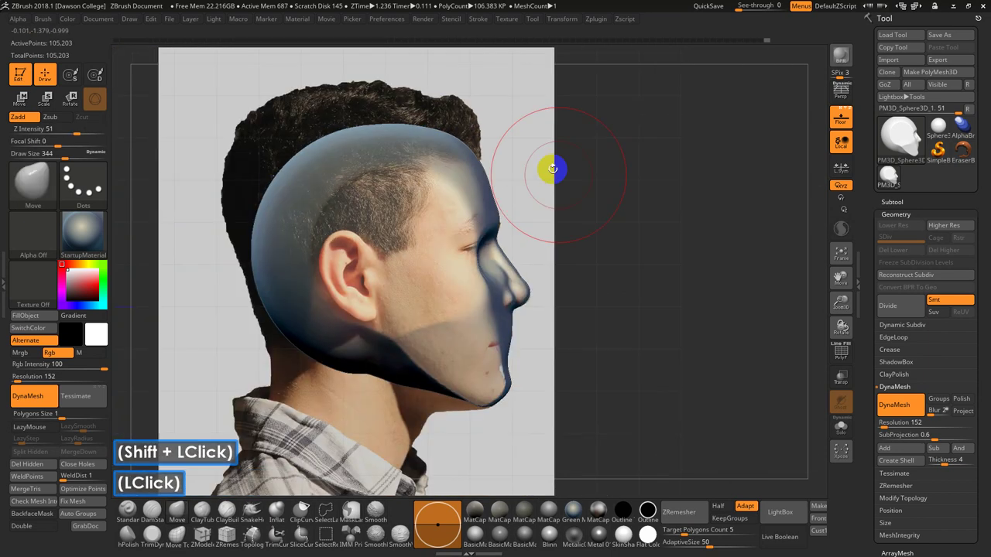
{"action": "left_click_drag", "start_coordinate": [553, 168], "coordinate": [490, 193]}
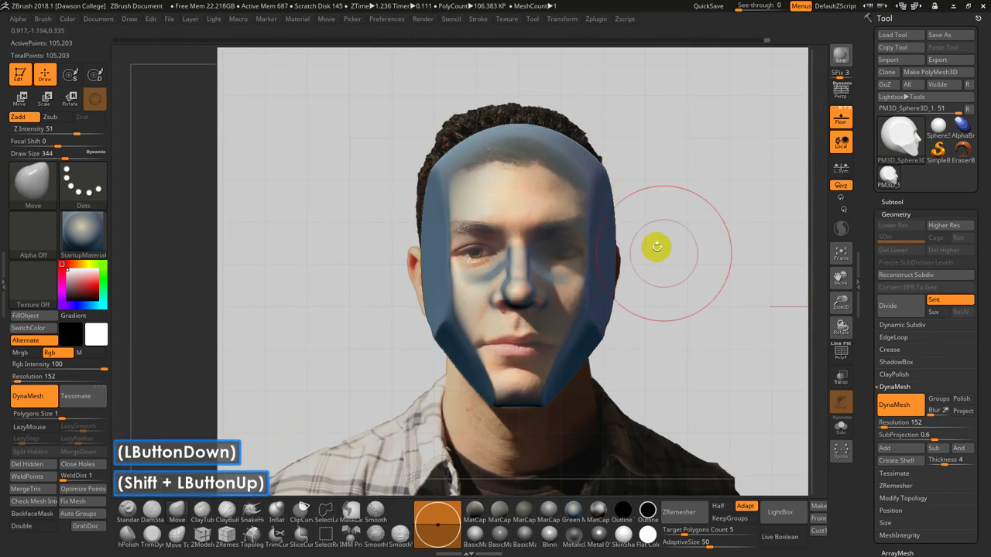
{"action": "left_click_drag", "start_coordinate": [657, 248], "coordinate": [571, 244], "text": "alt"}
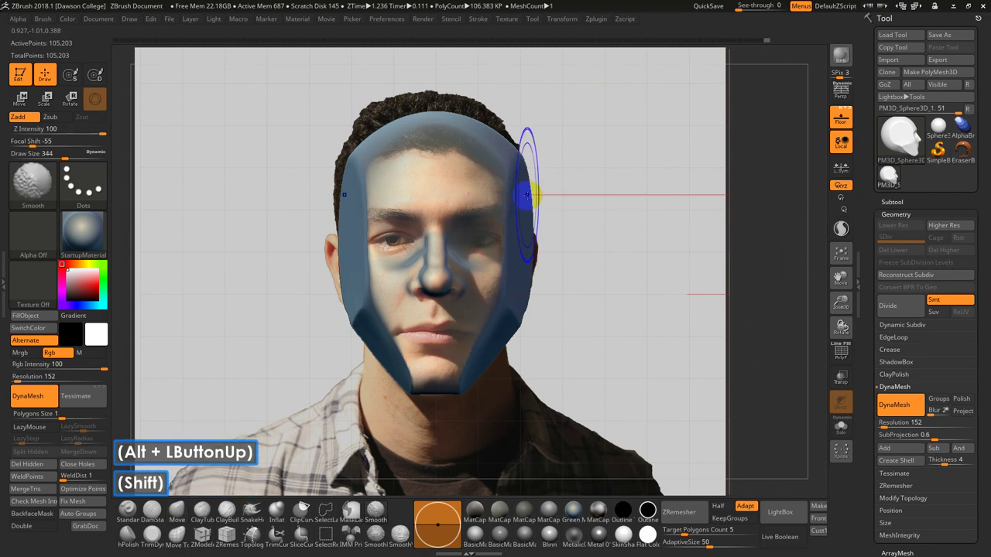
{"action": "mouse_move", "coordinate": [533, 195]}
{"action": "left_mouse_down", "text": "shift"}
{"action": "mouse_move", "coordinate": [584, 230]}
{"action": "mouse_move", "coordinate": [566, 232]}
{"action": "mouse_move", "coordinate": [578, 215]}
{"action": "left_mouse_up", "text": "shift"}
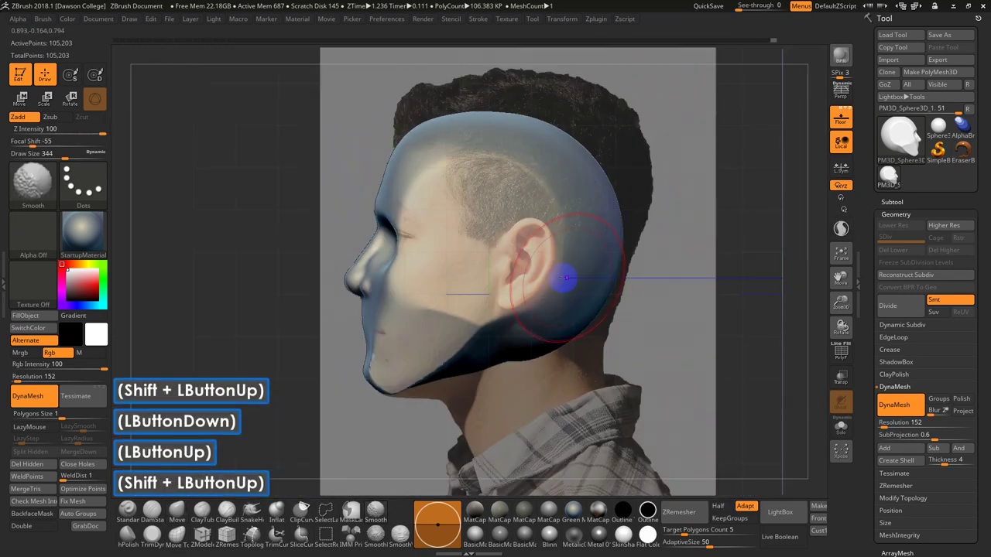
{"action": "left_click_drag", "start_coordinate": [602, 329], "coordinate": [650, 343]}
{"action": "left_click", "coordinate": [841, 118]}
Smooth the hard edges around the flat sides of the skull and along the jaw.
{"action": "left_click_drag", "start_coordinate": [747, 225], "coordinate": [716, 205], "text": "alt"}
{"action": "left_click_drag", "start_coordinate": [693, 252], "coordinate": [634, 296]}
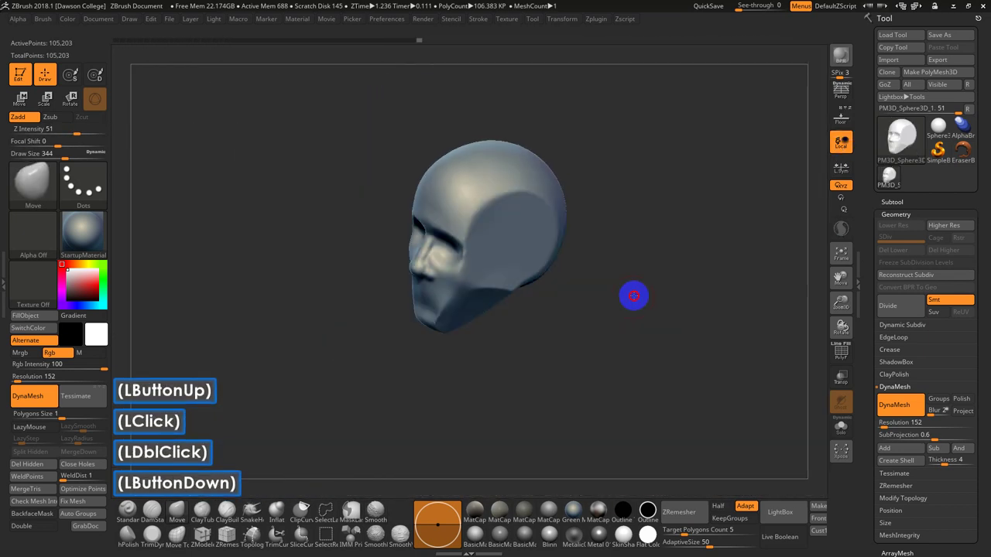
{"action": "left_click_drag", "start_coordinate": [513, 189], "coordinate": [547, 225], "text": "shift"}
{"action": "mouse_move", "coordinate": [621, 271]}
{"action": "left_mouse_down", "text": "alt"}
{"action": "mouse_move", "coordinate": [631, 330]}
{"action": "mouse_move", "coordinate": [618, 309]}
{"action": "left_mouse_up", "text": "alt"}
{"action": "left_click_drag", "start_coordinate": [584, 249], "coordinate": [584, 249], "text": "shift"}
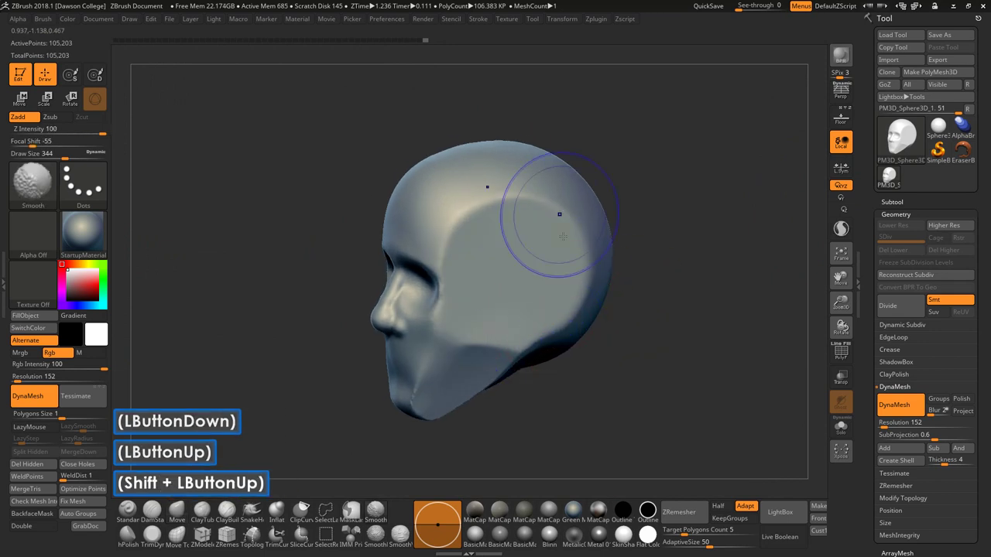
{"action": "left_click_drag", "start_coordinate": [505, 196], "coordinate": [505, 195], "text": "shift"}
{"action": "left_click_drag", "start_coordinate": [644, 300], "coordinate": [616, 309]}
{"action": "left_click_drag", "start_coordinate": [583, 284], "coordinate": [586, 284], "text": "shift"}
{"action": "left_click_drag", "start_coordinate": [442, 399], "coordinate": [443, 399], "text": "shift"}
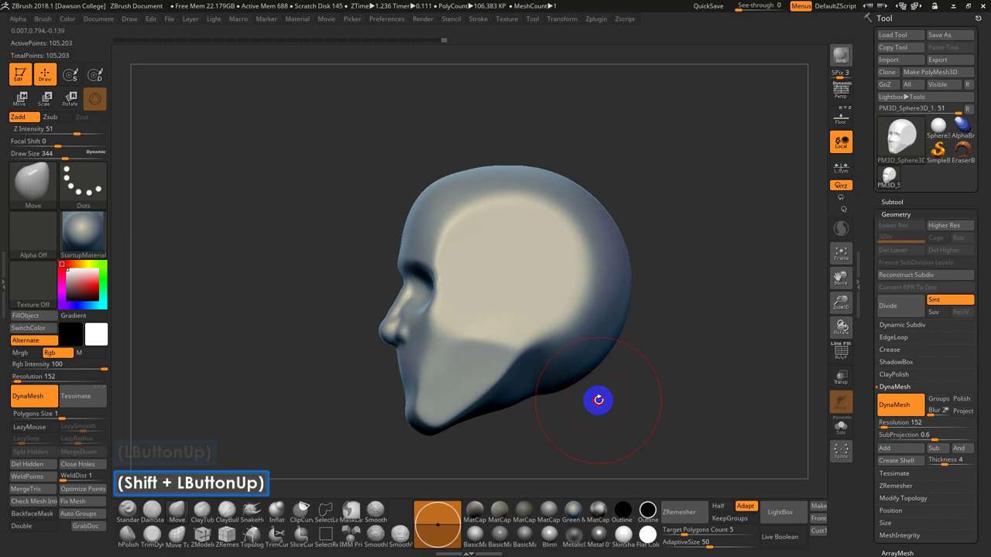
{"action": "left_click_drag", "start_coordinate": [597, 401], "coordinate": [405, 409], "text": "shift"}
Reduce the draw size to 293 and smooth the edge between the side of the skull and the jaw.
{"action": "left_click_drag", "start_coordinate": [497, 358], "coordinate": [549, 359]}
{"action": "key", "text": "s"}
{"action": "left_click", "coordinate": [336, 389]}
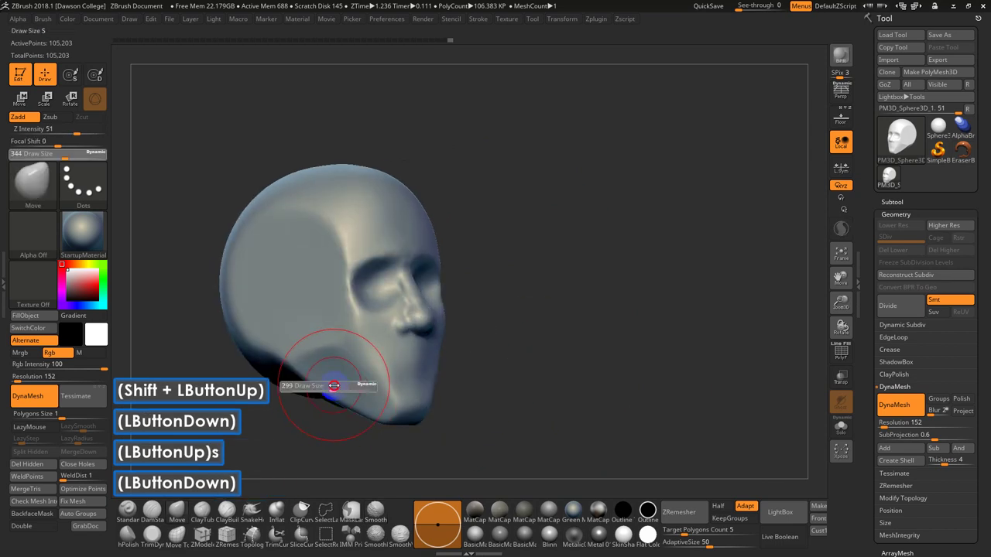
{"action": "left_click_drag", "start_coordinate": [345, 341], "coordinate": [343, 279], "text": "shift"}
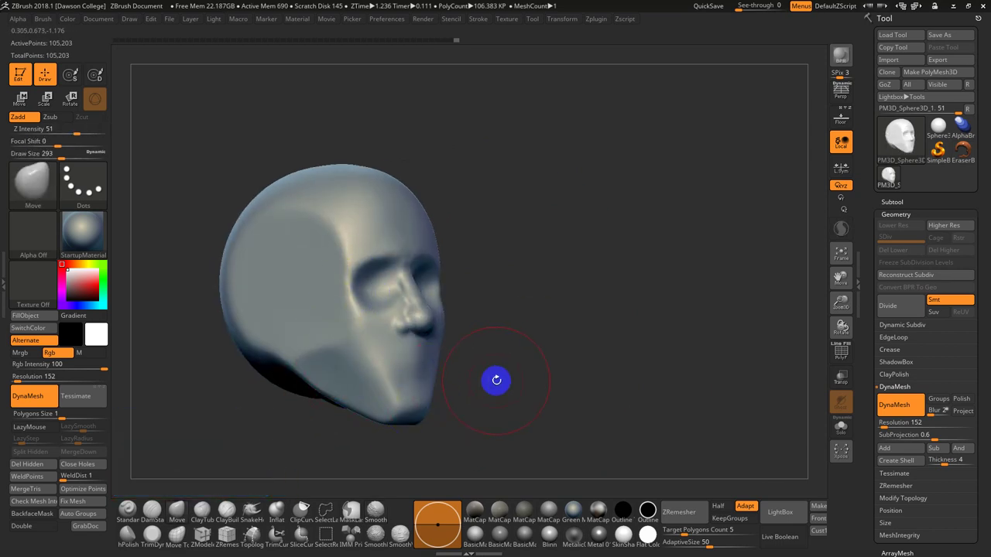
Load the Smooth Stronger brush from the LightBox Smooth folder as the smoothing brush.
{"action": "key", "text": "comma"}
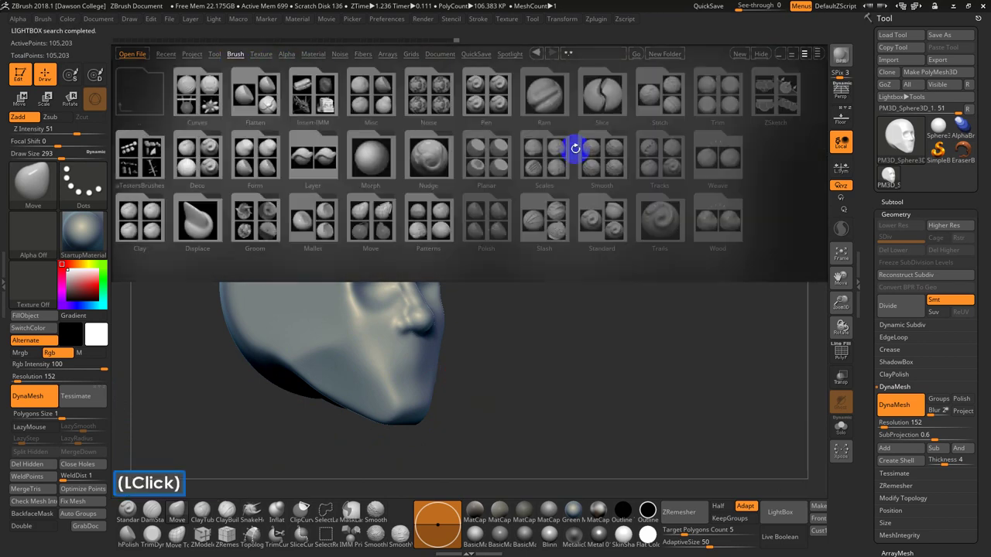
{"action": "left_click", "coordinate": [599, 155]}
{"action": "left_click", "coordinate": [599, 154]}
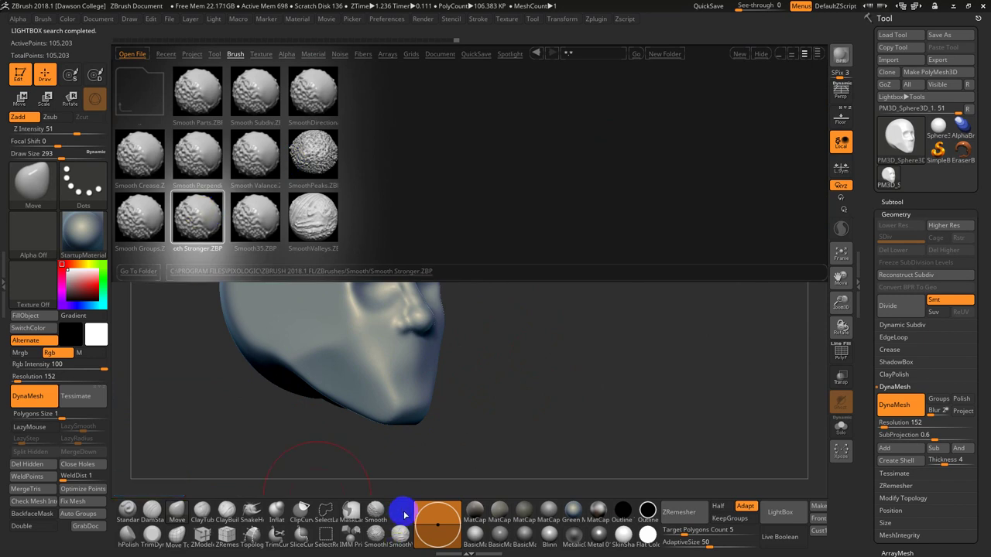
{"action": "double_click", "coordinate": [199, 217]}
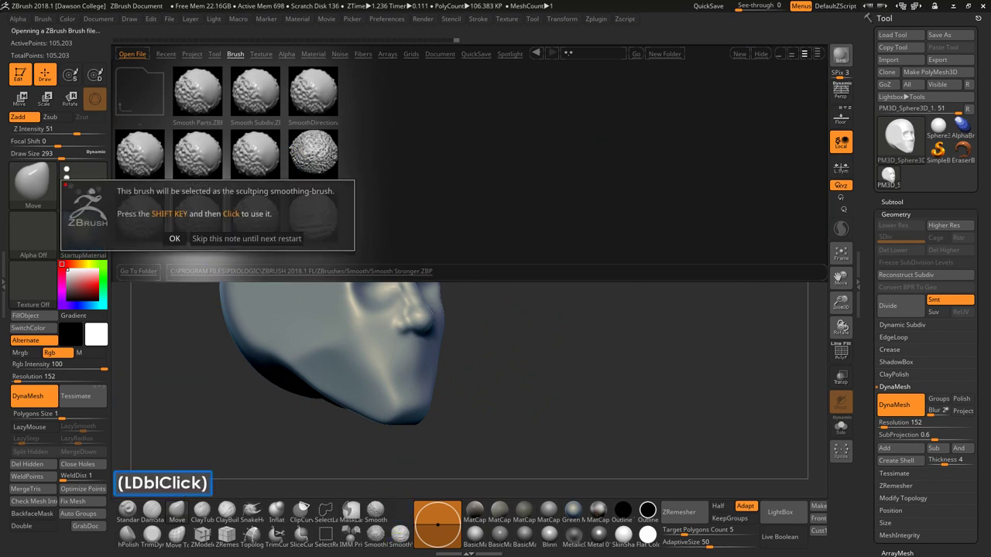
{"action": "left_click", "coordinate": [200, 237]}
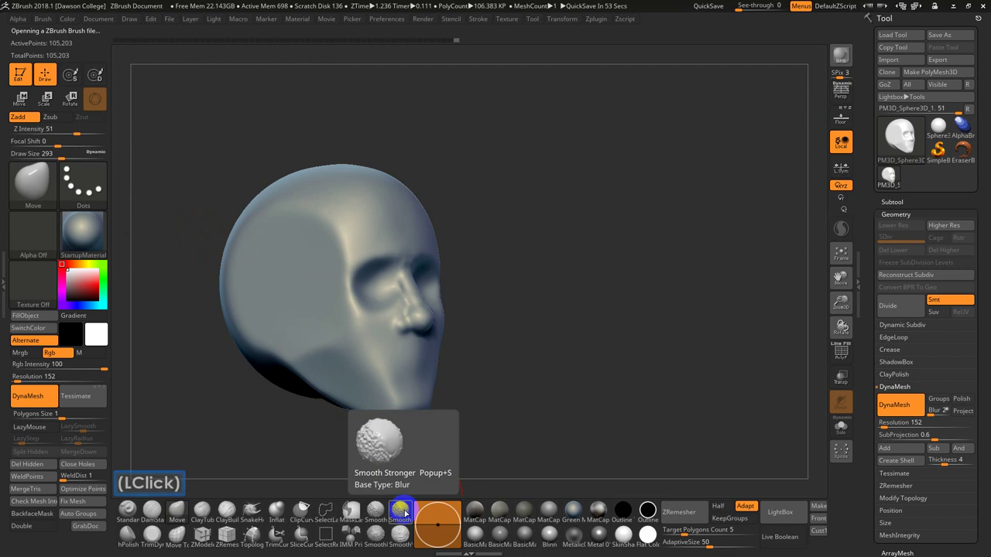
{"action": "left_click", "coordinate": [405, 513]}
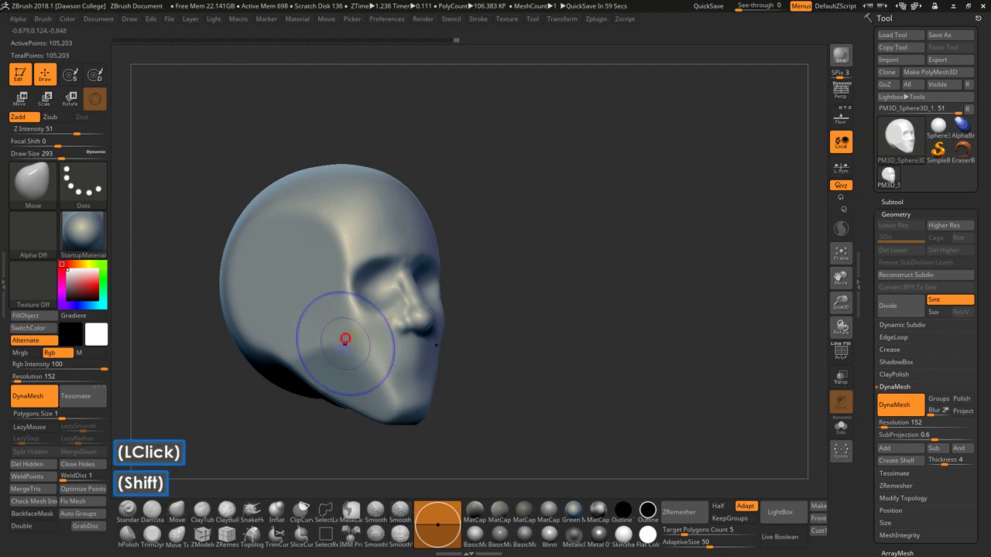
Smooth the cheek and the edges around the flat side of the skull with the Smooth Stronger brush.
{"action": "left_click_drag", "start_coordinate": [346, 338], "coordinate": [320, 248], "text": "shift"}
{"action": "left_click", "coordinate": [319, 244], "text": "shift"}
{"action": "right_click_drag", "start_coordinate": [293, 202], "coordinate": [410, 195]}
{"action": "mouse_move", "coordinate": [341, 194]}
{"action": "left_mouse_down", "text": "shift"}
{"action": "mouse_move", "coordinate": [288, 199]}
{"action": "mouse_move", "coordinate": [269, 341]}
{"action": "left_mouse_up", "text": "shift"}
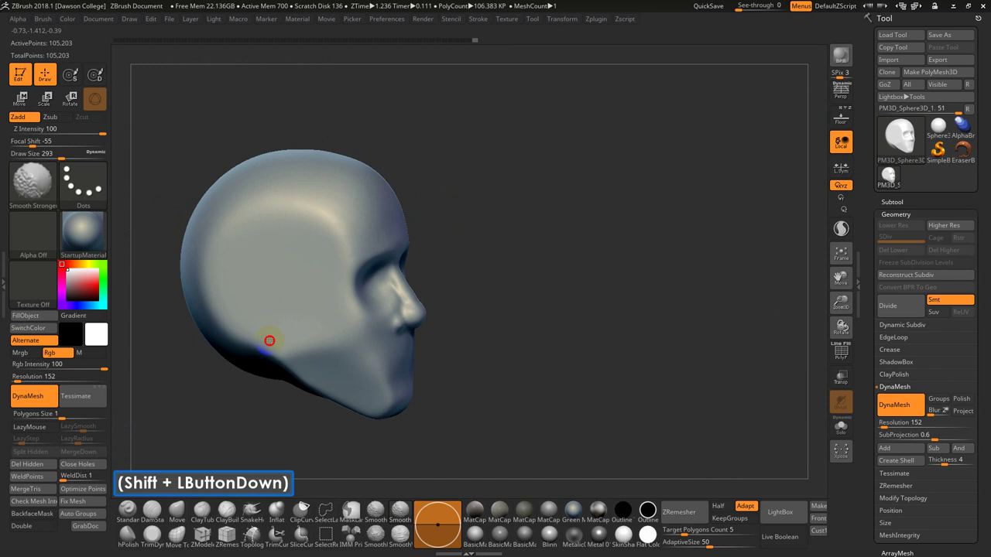
Smooth the side edge of the jaw from the front, and the edge between forehead and temple in side view.
{"action": "left_click_drag", "start_coordinate": [446, 431], "coordinate": [361, 414]}
{"action": "left_click_drag", "start_coordinate": [456, 403], "coordinate": [473, 420]}
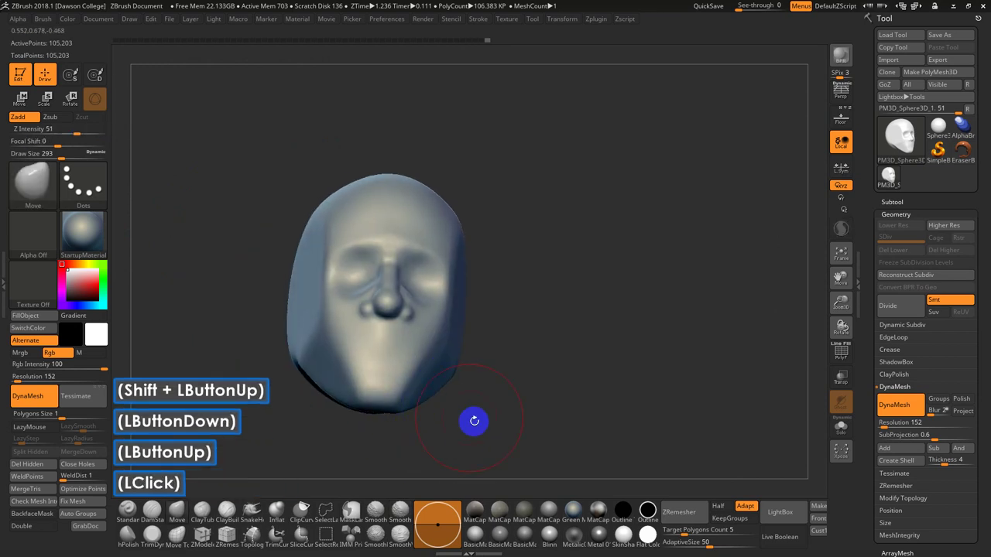
{"action": "left_click_drag", "start_coordinate": [316, 337], "coordinate": [304, 332], "text": "shift"}
{"action": "mouse_move", "coordinate": [460, 361]}
{"action": "left_mouse_down"}
{"action": "mouse_move", "coordinate": [508, 338]}
{"action": "mouse_move", "coordinate": [626, 354]}
{"action": "mouse_move", "coordinate": [611, 369]}
{"action": "left_mouse_up"}
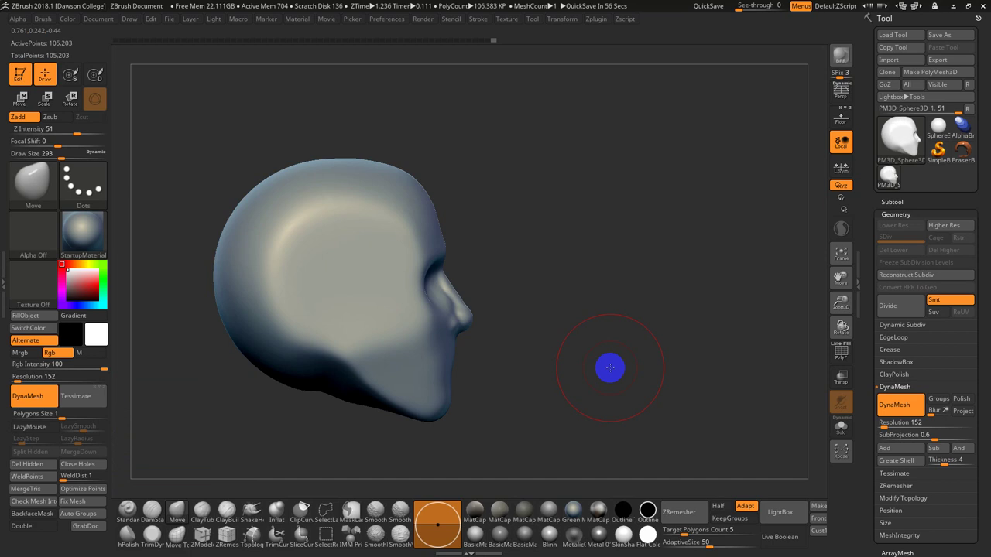
{"action": "left_click", "coordinate": [608, 367], "text": "shift"}
{"action": "mouse_move", "coordinate": [430, 163]}
{"action": "left_mouse_down", "text": "shift"}
{"action": "mouse_move", "coordinate": [382, 162]}
{"action": "mouse_move", "coordinate": [421, 157]}
{"action": "mouse_move", "coordinate": [393, 171]}
{"action": "mouse_move", "coordinate": [384, 228]}
{"action": "left_mouse_up", "text": "shift"}
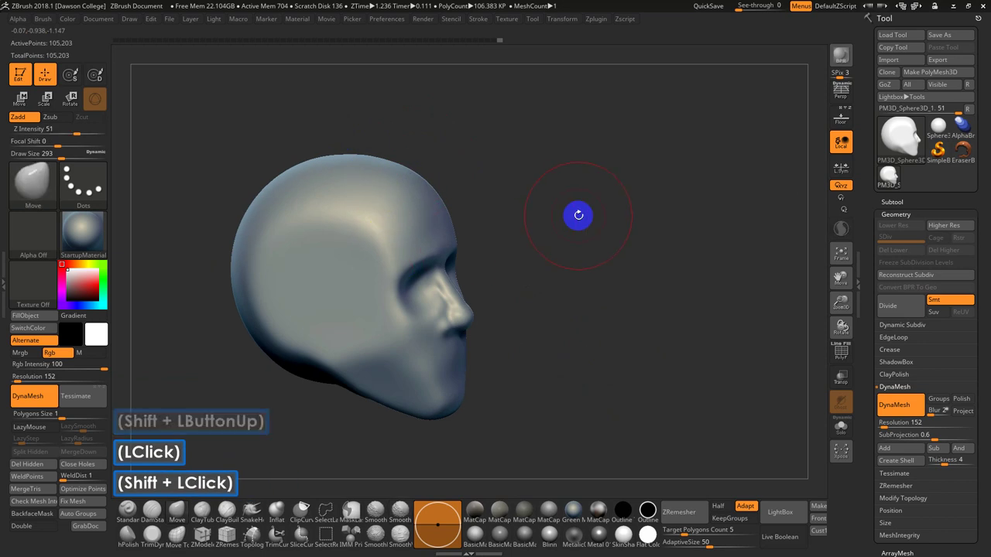
Open File Explorer and go to the Program Files\Pixologic\ZBrush 2018.1 FL folder on drive C.
{"action": "key", "text": "super+r"}
{"action": "key", "text": "super+e"}
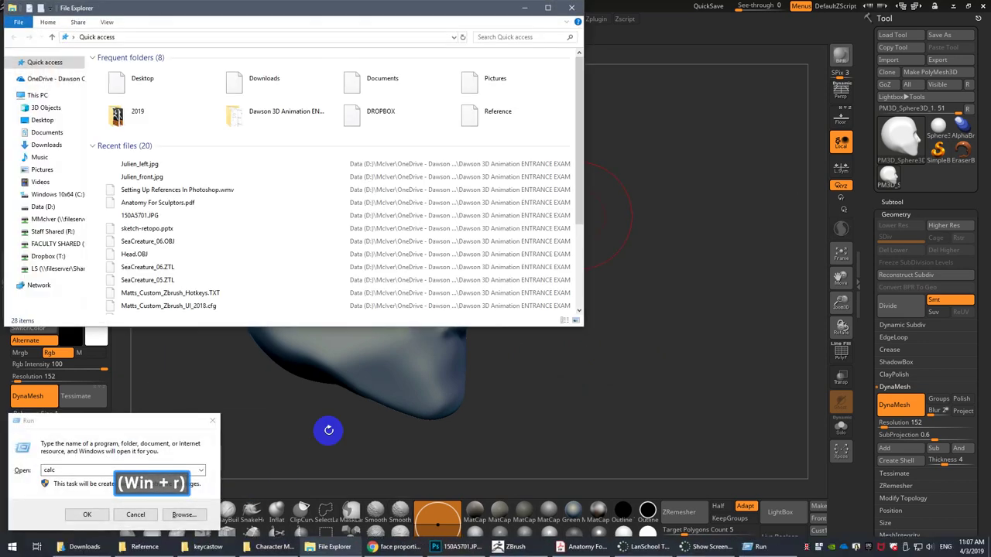
{"action": "left_click", "coordinate": [228, 435]}
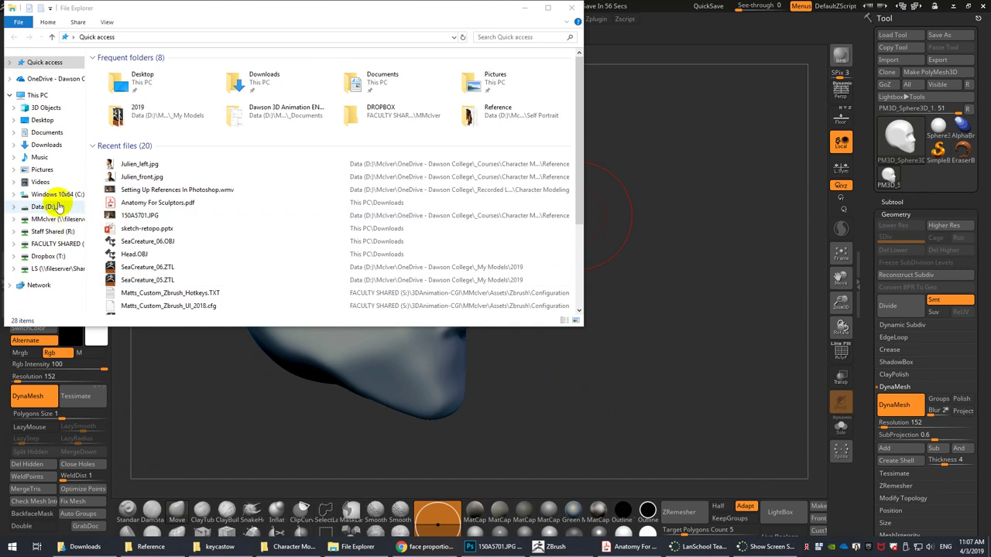
{"action": "left_click", "coordinate": [59, 195]}
{"action": "left_click", "coordinate": [132, 103]}
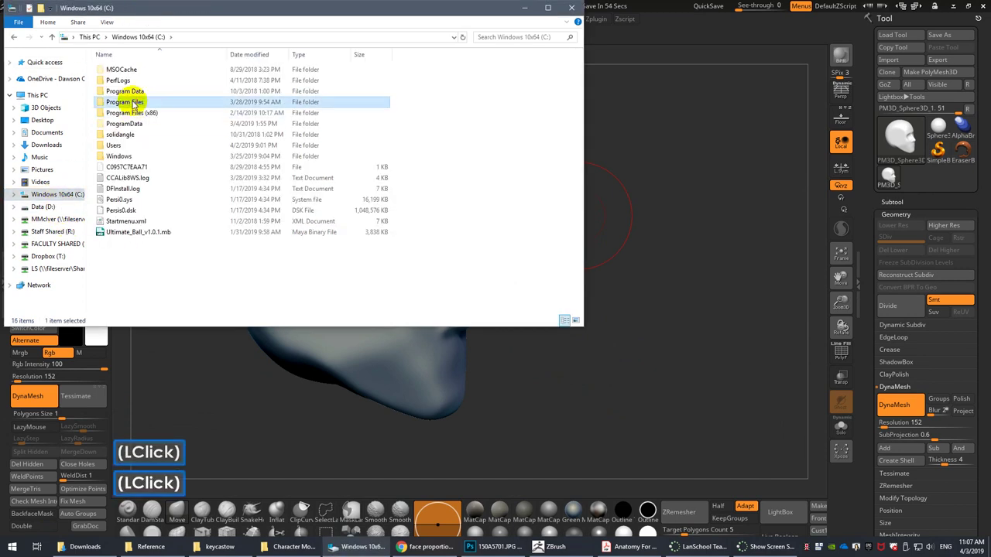
{"action": "double_click", "coordinate": [133, 105]}
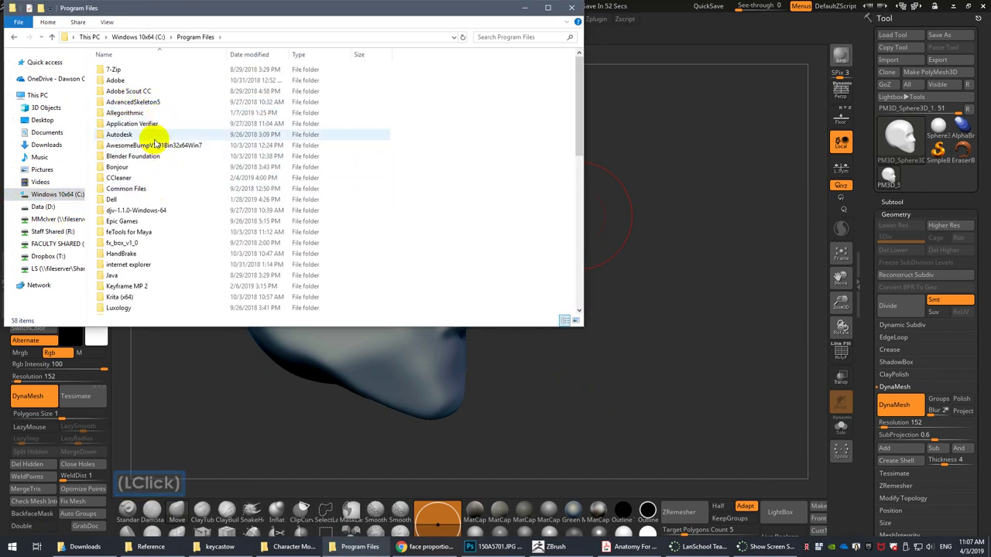
{"action": "scroll", "coordinate": [155, 144], "scroll_direction": "down", "scroll_amount": 7}
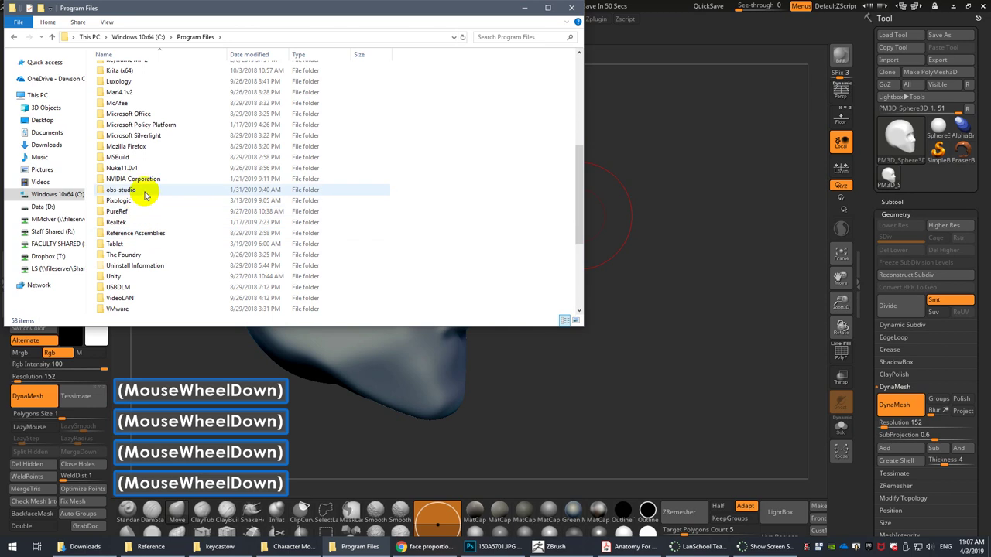
{"action": "double_click", "coordinate": [144, 200]}
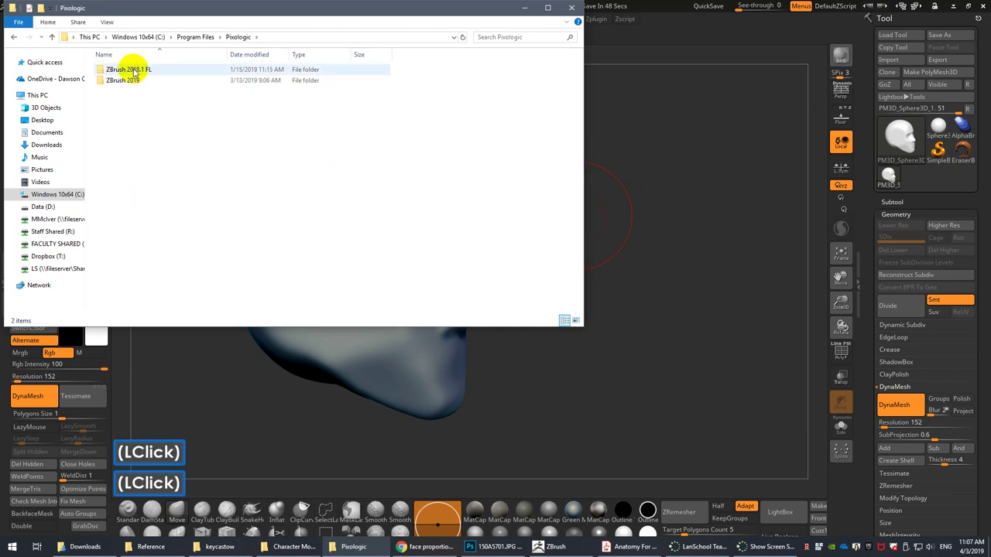
{"action": "double_click", "coordinate": [133, 72]}
Copy Smooth Stronger.ZBP from the ZBrushes\Smooth folder.
{"action": "scroll", "coordinate": [161, 224], "scroll_direction": "down", "scroll_amount": 3}
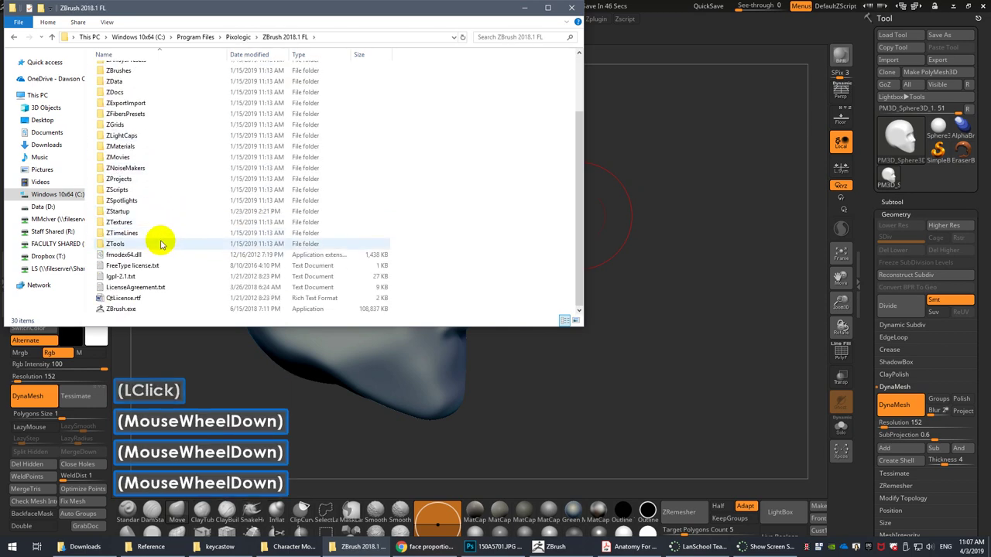
{"action": "scroll", "coordinate": [146, 190], "scroll_direction": "up", "scroll_amount": 2}
{"action": "left_click", "coordinate": [130, 133]}
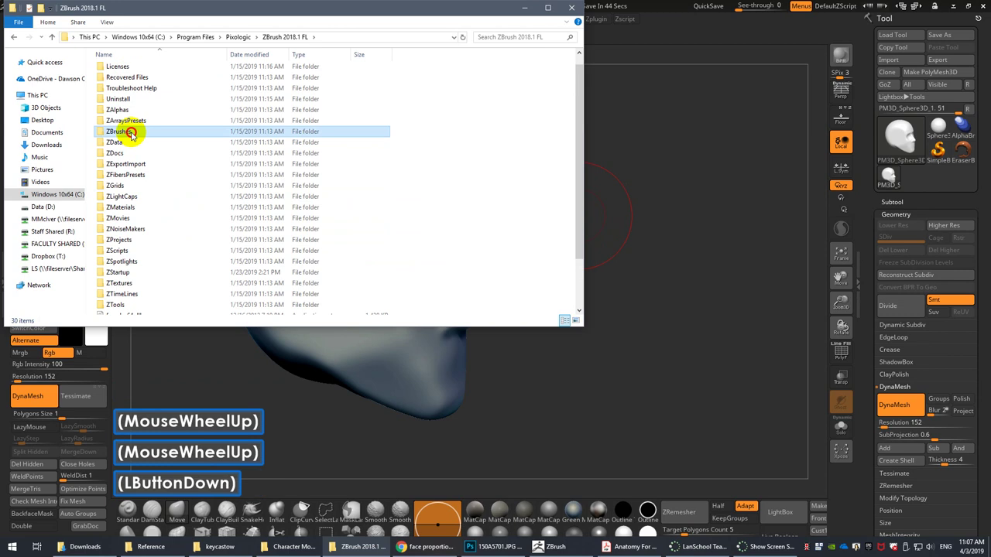
{"action": "double_click", "coordinate": [130, 133]}
{"action": "scroll", "coordinate": [133, 233], "scroll_direction": "down", "scroll_amount": 2}
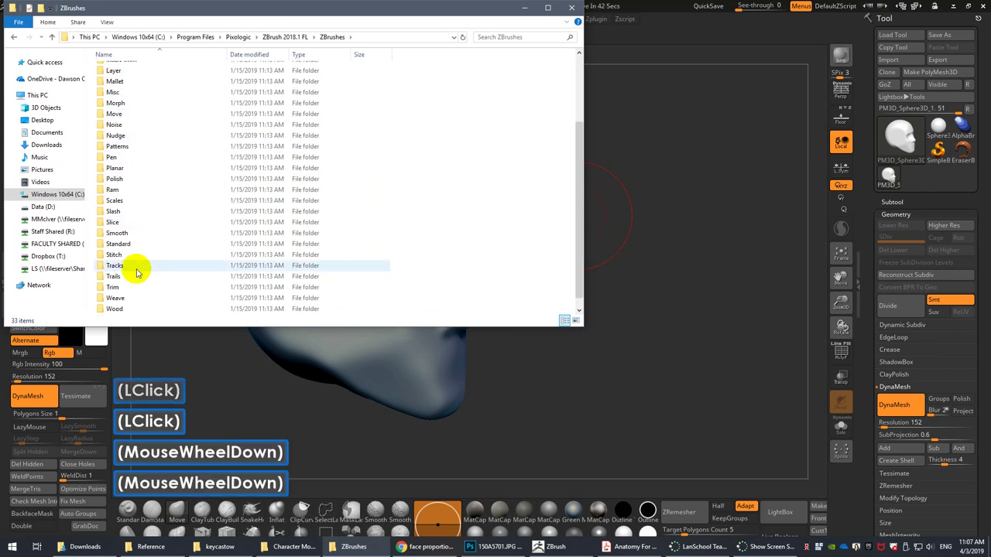
{"action": "double_click", "coordinate": [133, 234]}
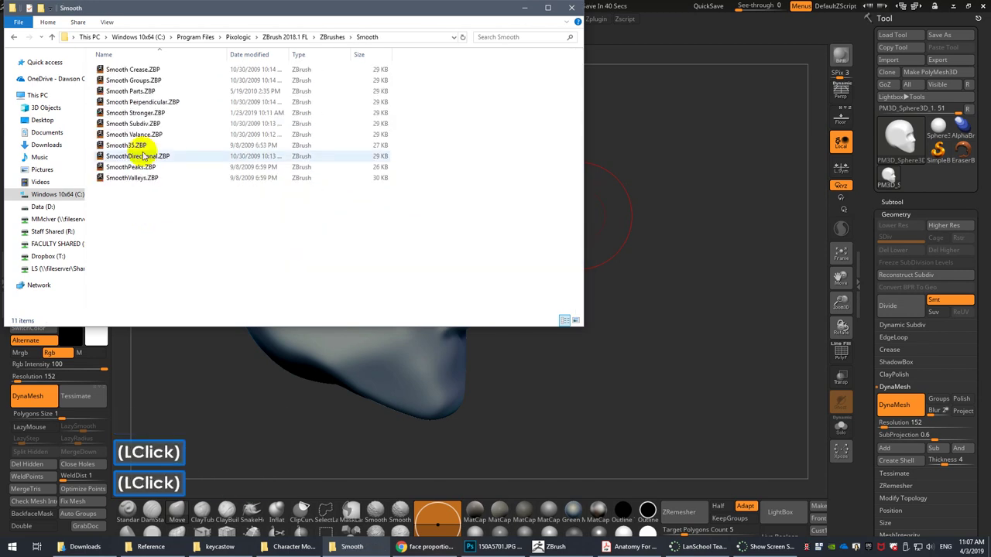
{"action": "left_click", "coordinate": [157, 115]}
{"action": "key", "text": "ctrl+c"}
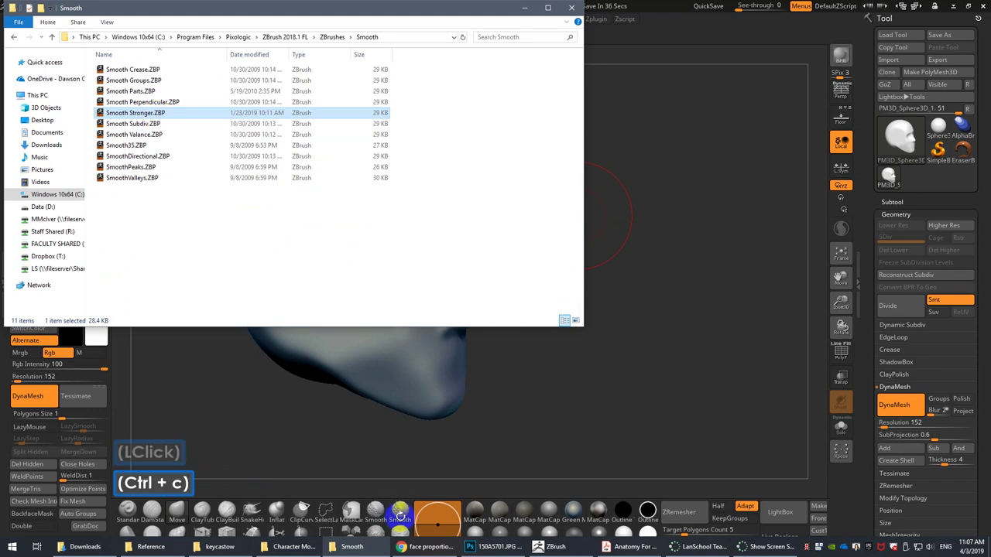
Paste the brush file into the ZStartup\BrushPresets folder and close File Explorer.
{"action": "left_click", "coordinate": [327, 39]}
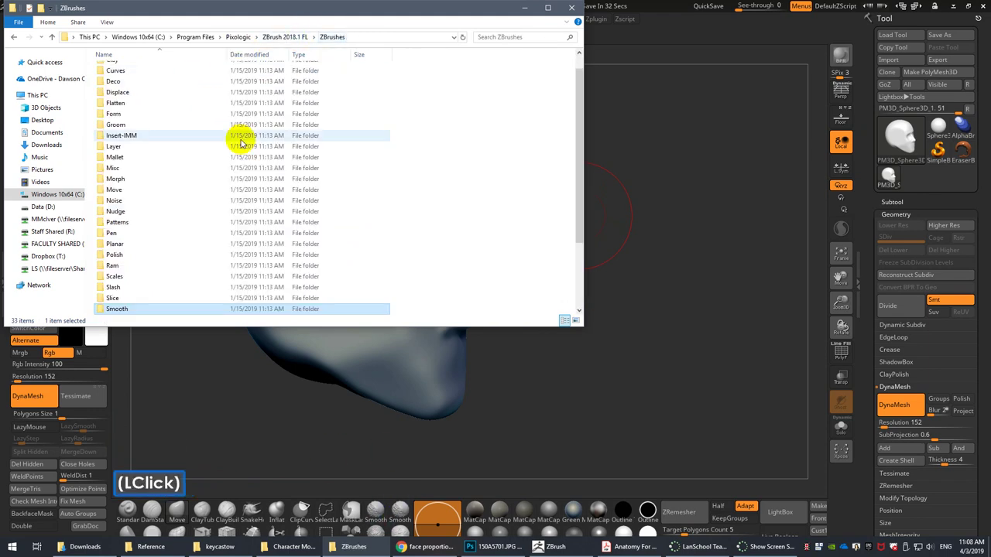
{"action": "left_click", "coordinate": [285, 37]}
{"action": "scroll", "coordinate": [158, 261], "scroll_direction": "down", "scroll_amount": 2}
{"action": "scroll", "coordinate": [157, 261], "scroll_direction": "down", "scroll_amount": 2}
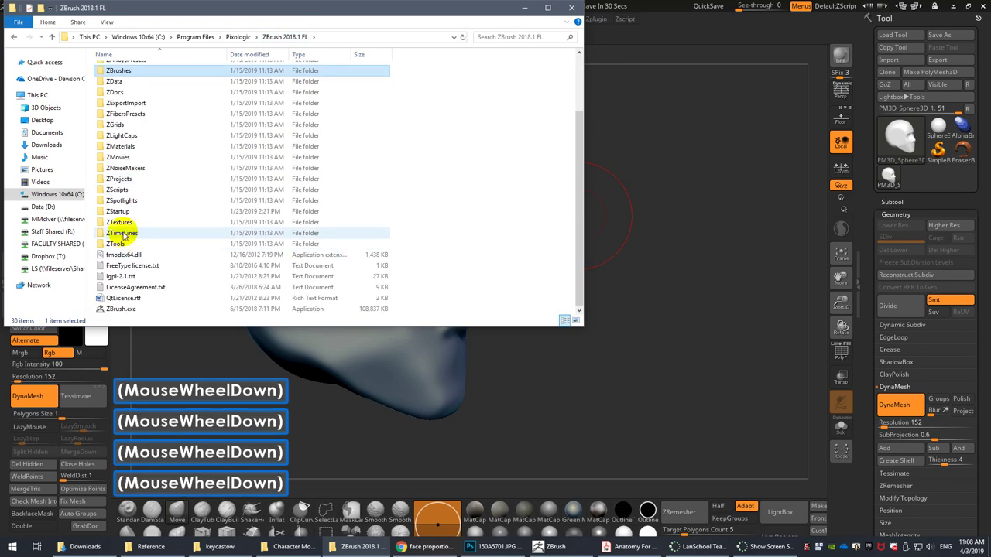
{"action": "double_click", "coordinate": [127, 206]}
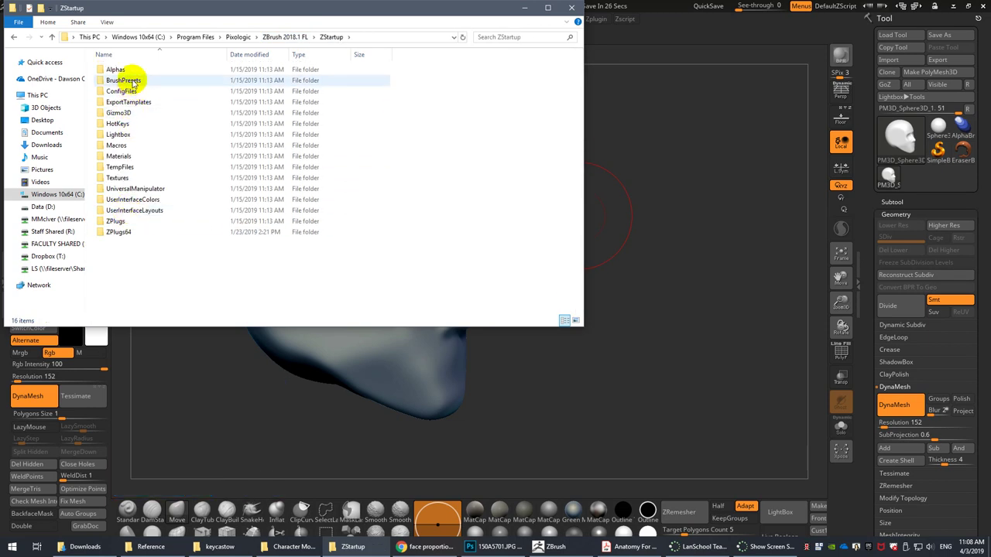
{"action": "double_click", "coordinate": [132, 82]}
{"action": "key", "text": "ctrl+v"}
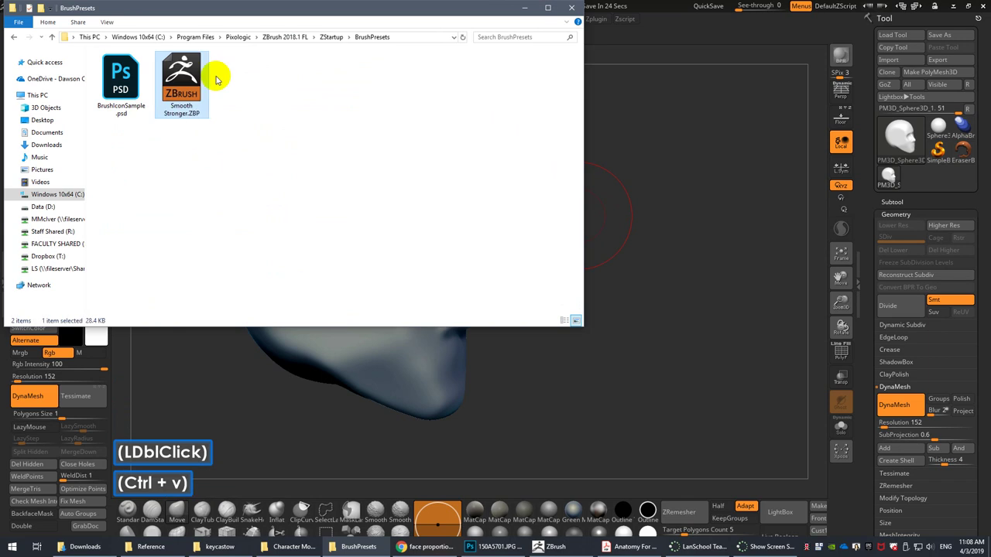
{"action": "left_click", "coordinate": [330, 37]}
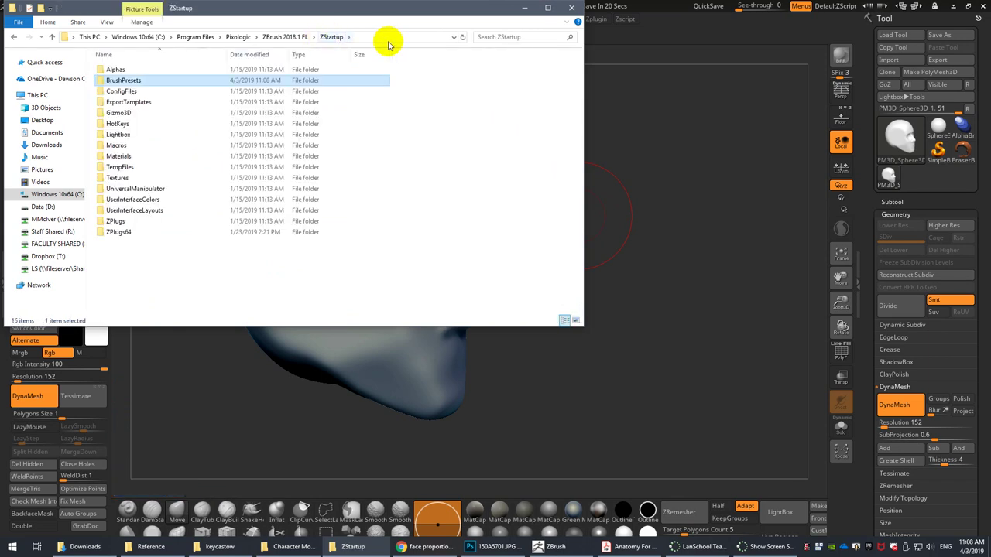
{"action": "left_click", "coordinate": [572, 8]}
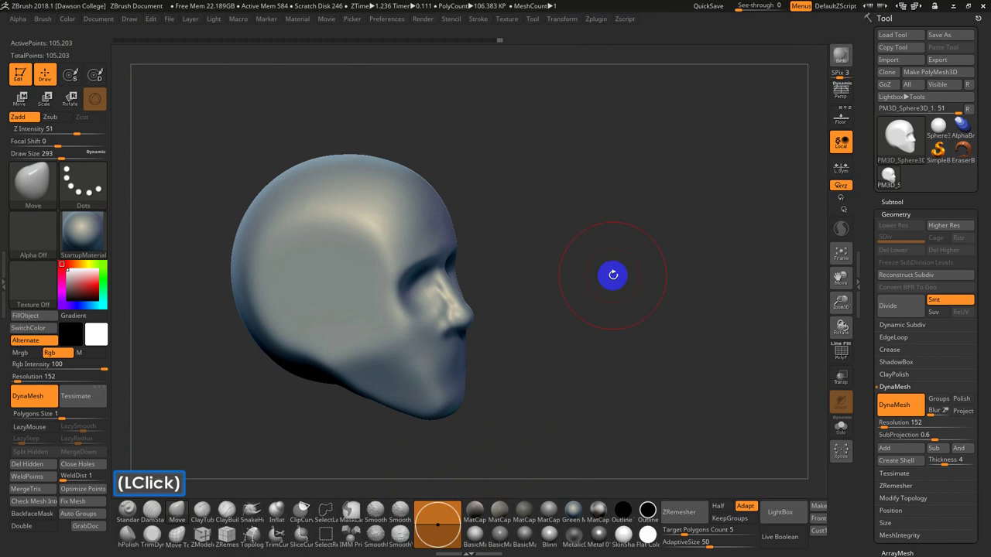
Show the reference photos and pull the chin and jawline down to the side photo with the Move brush at draw size 500.
{"action": "mouse_move", "coordinate": [612, 275]}
{"action": "left_mouse_down"}
{"action": "mouse_move", "coordinate": [579, 281]}
{"action": "mouse_move", "coordinate": [599, 277]}
{"action": "left_mouse_up"}
{"action": "left_click", "coordinate": [599, 277], "text": "alt"}
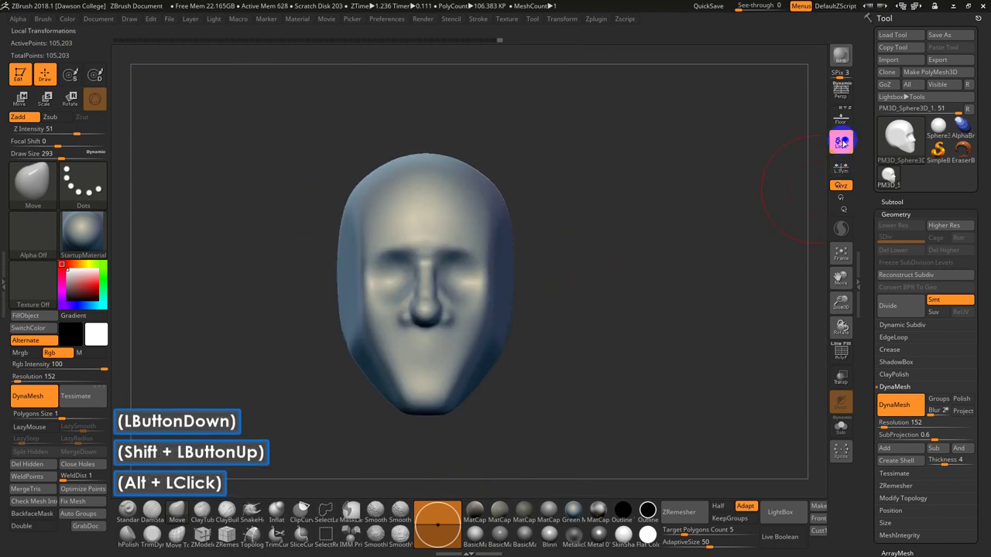
{"action": "left_click", "coordinate": [841, 116]}
{"action": "mouse_move", "coordinate": [686, 276]}
{"action": "left_mouse_down", "text": "alt"}
{"action": "mouse_move", "coordinate": [726, 264]}
{"action": "mouse_move", "coordinate": [564, 359]}
{"action": "mouse_move", "coordinate": [671, 349]}
{"action": "mouse_move", "coordinate": [496, 366]}
{"action": "left_mouse_up", "text": "alt"}
{"action": "key", "text": "s"}
{"action": "left_click", "coordinate": [203, 513]}
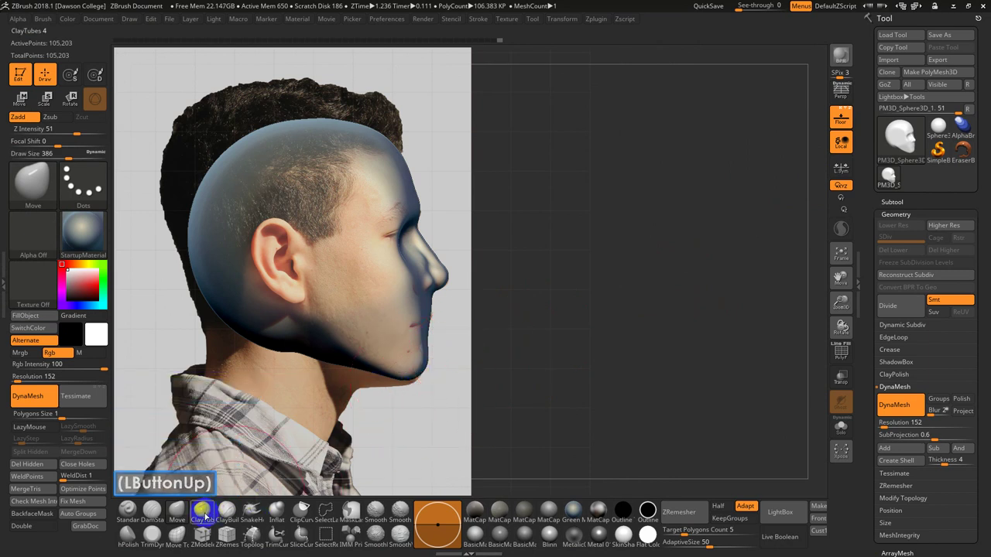
{"action": "key", "text": "s"}
{"action": "left_click_drag", "start_coordinate": [398, 371], "coordinate": [409, 379]}
{"action": "left_click_drag", "start_coordinate": [363, 346], "coordinate": [356, 357]}
{"action": "left_click_drag", "start_coordinate": [346, 333], "coordinate": [342, 340]}
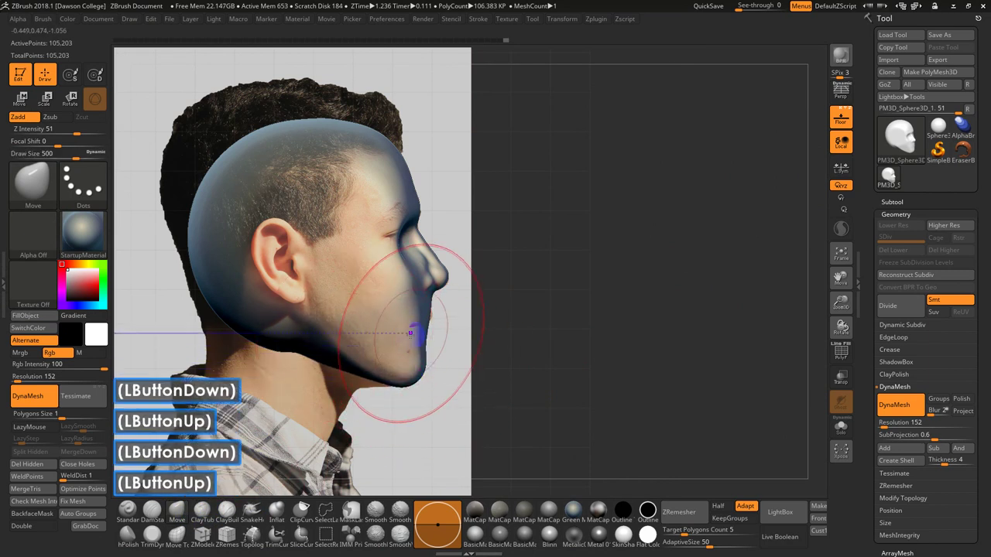
Reduce the draw size to 344 and push the mouth area back towards the profile in the side photo.
{"action": "key", "text": "s"}
{"action": "left_click_drag", "start_coordinate": [413, 334], "coordinate": [401, 336]}
{"action": "left_click", "coordinate": [477, 342], "text": "shift"}
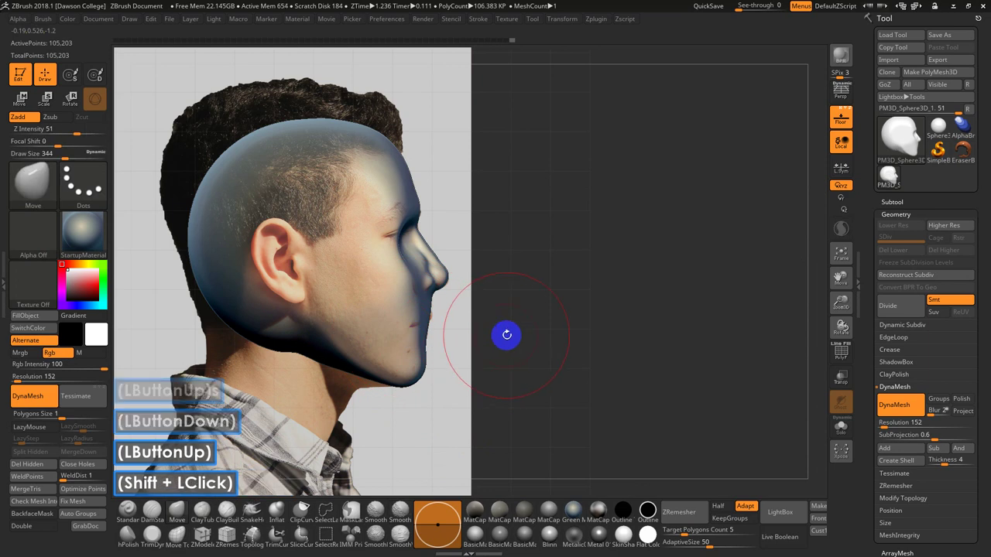
Choose the Insert Cylinder mesh from the IMM Primitives brush.
{"action": "key", "text": "b"}
{"action": "key", "text": "m"}
{"action": "key", "text": "l"}
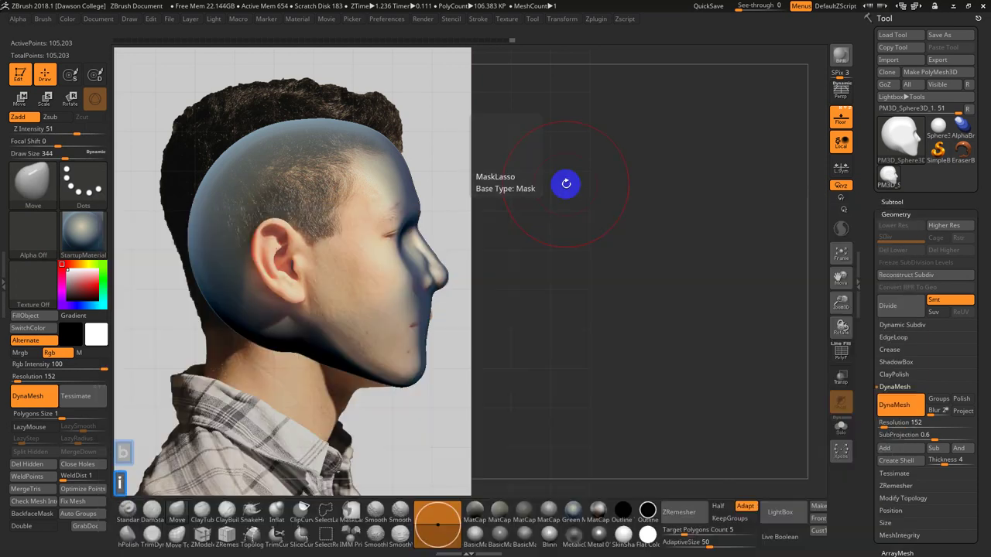
{"action": "left_click_drag", "start_coordinate": [567, 250], "coordinate": [613, 259], "text": "shift"}
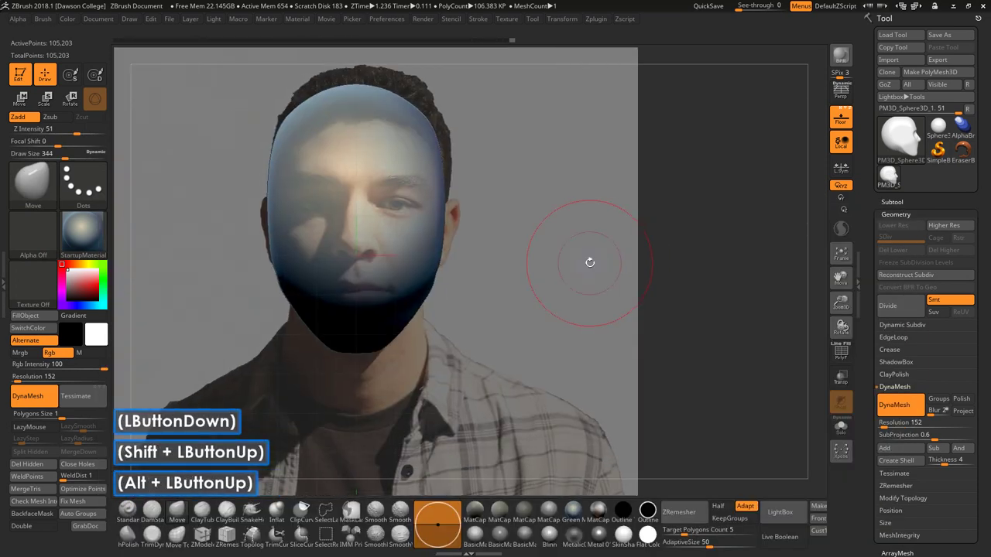
{"action": "key", "text": "b"}
{"action": "key", "text": "i"}
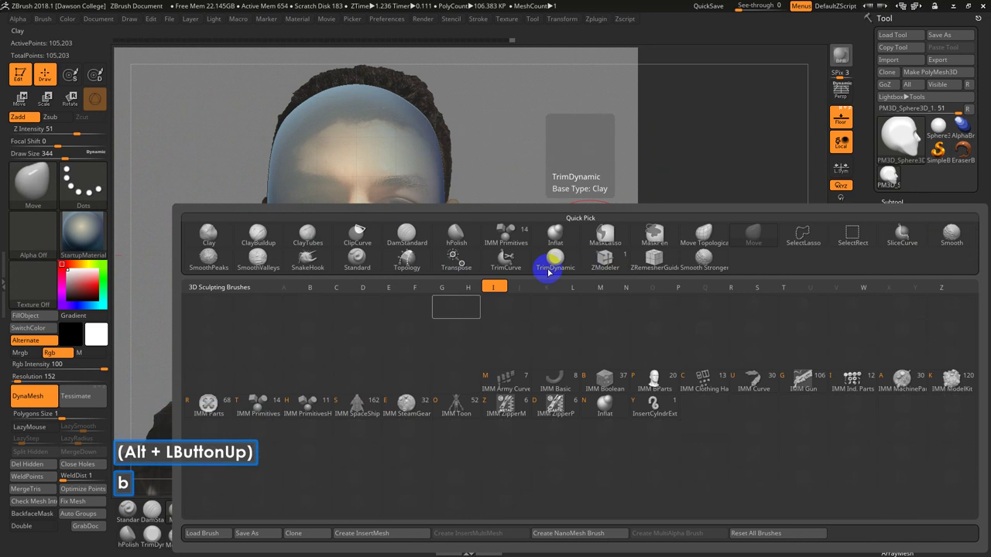
{"action": "left_click", "coordinate": [277, 410]}
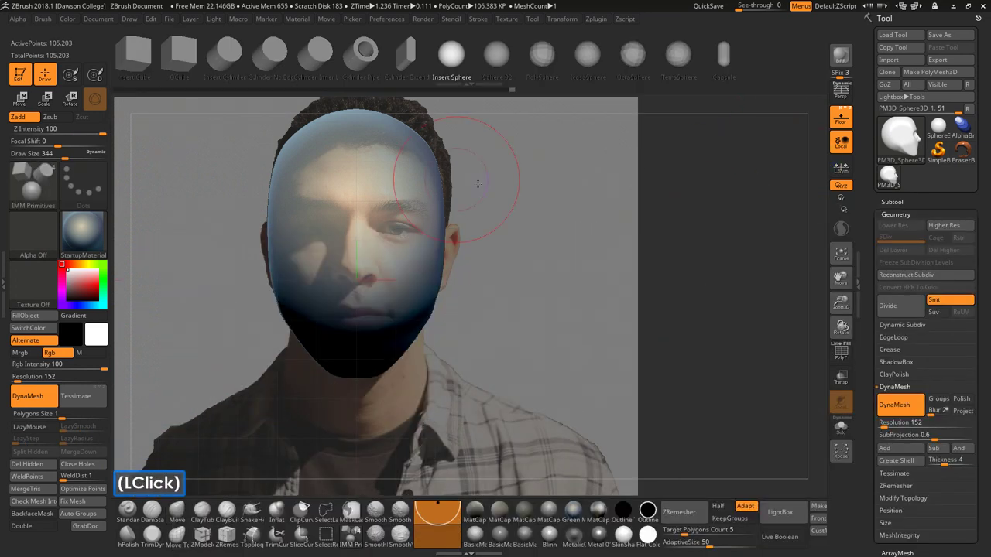
{"action": "left_click", "coordinate": [236, 62]}
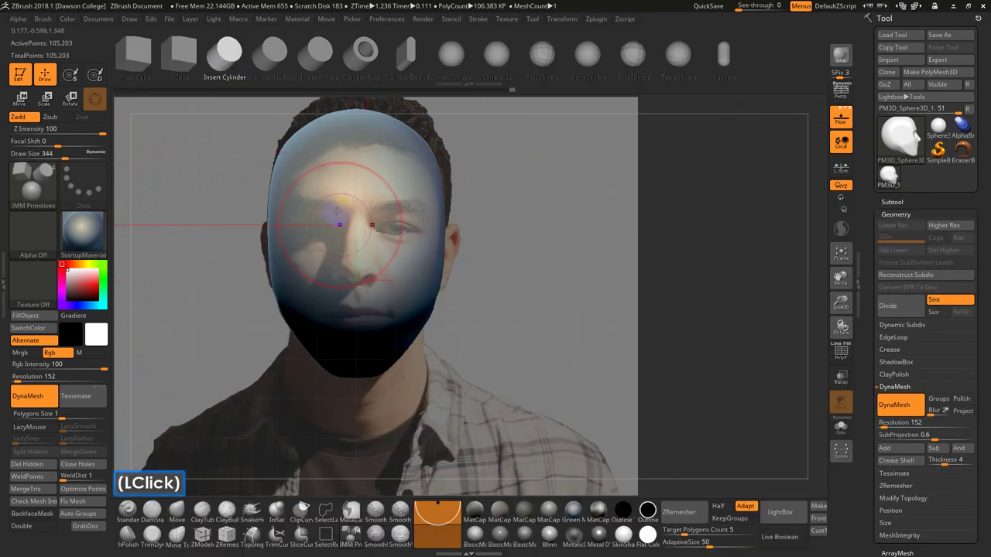
Insert a cylinder on the underside of the head as the base of the neck.
{"action": "left_click_drag", "start_coordinate": [477, 365], "coordinate": [539, 271]}
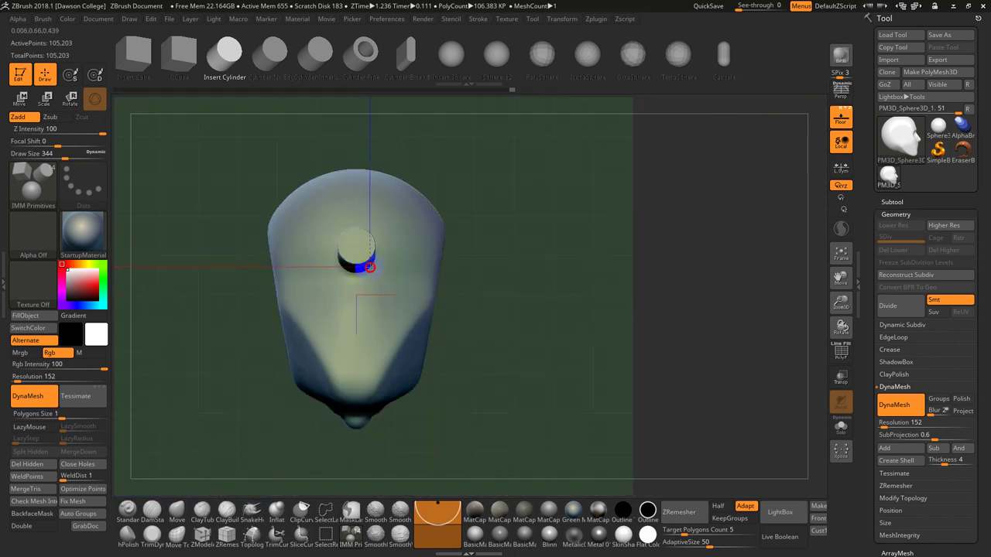
{"action": "left_click_drag", "start_coordinate": [370, 267], "coordinate": [404, 301]}
{"action": "left_click_drag", "start_coordinate": [546, 289], "coordinate": [545, 327]}
Tilt and reposition the cylinder to follow the neck in the side photo.
{"action": "key", "text": "e"}
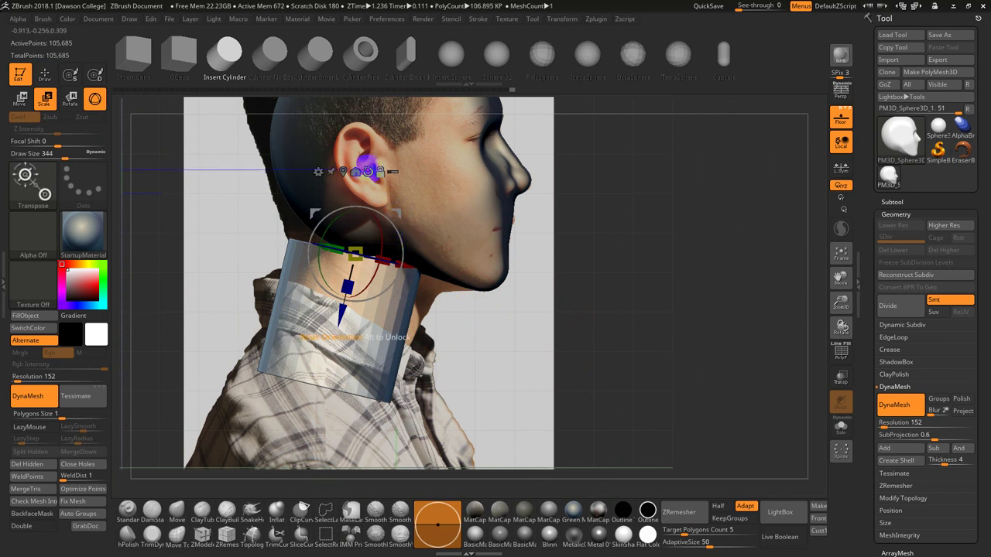
{"action": "left_click", "coordinate": [370, 170]}
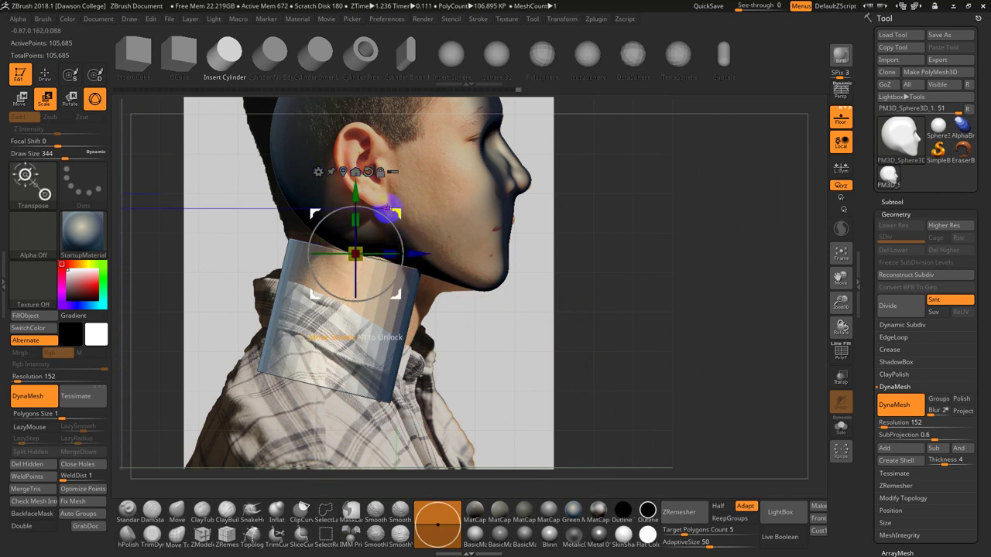
{"action": "left_click_drag", "start_coordinate": [387, 210], "coordinate": [415, 209]}
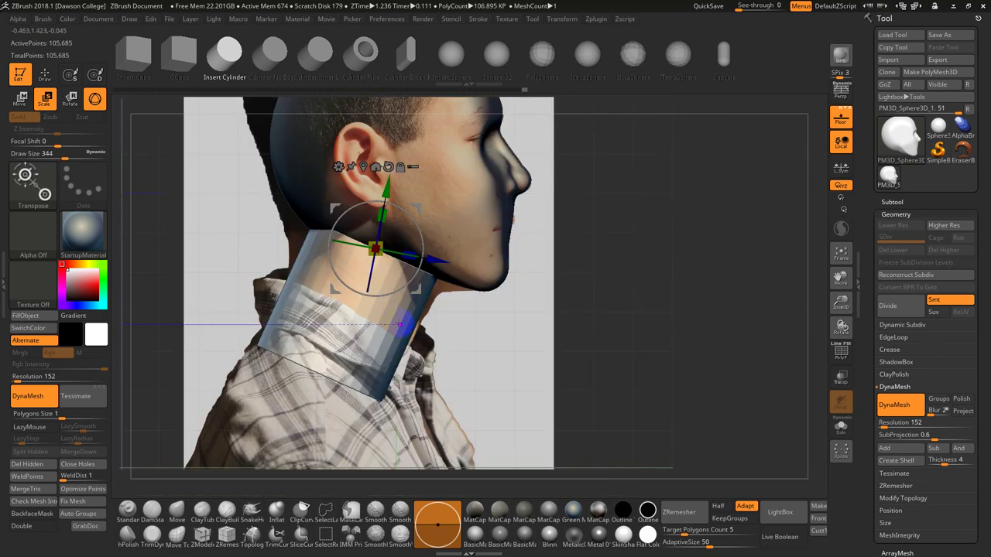
{"action": "left_click_drag", "start_coordinate": [400, 325], "coordinate": [628, 419]}
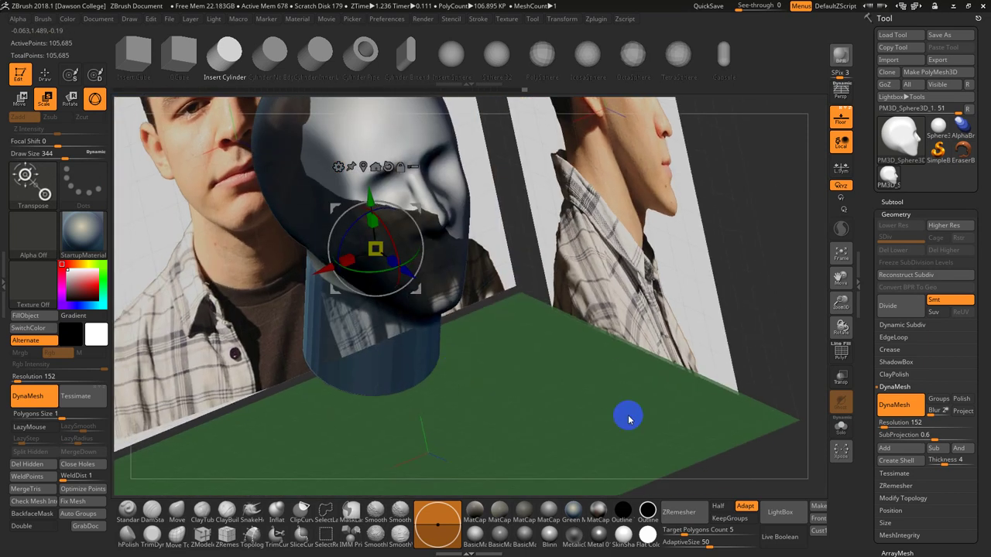
Isolate the head, hide the reference photos and place the transform gizmo on the cylinder's bottom face.
{"action": "left_click", "coordinate": [844, 436]}
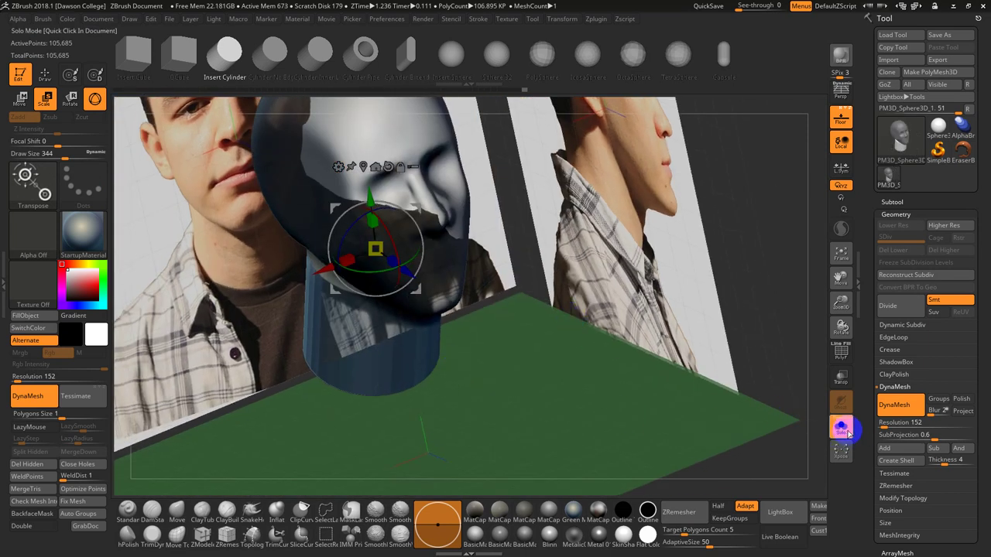
{"action": "left_click", "coordinate": [839, 128]}
{"action": "left_click_drag", "start_coordinate": [690, 203], "coordinate": [650, 134]}
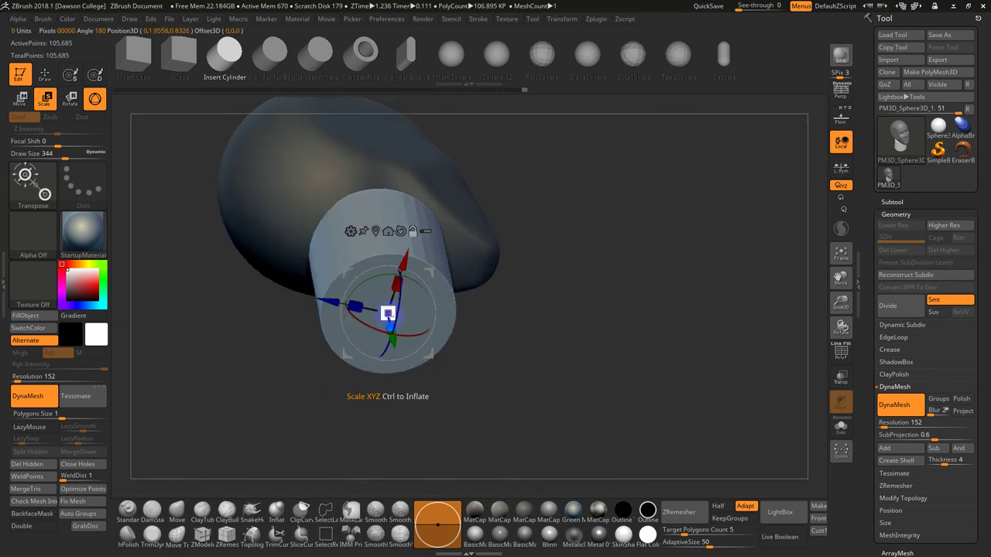
{"action": "left_click_drag", "start_coordinate": [488, 358], "coordinate": [459, 398]}
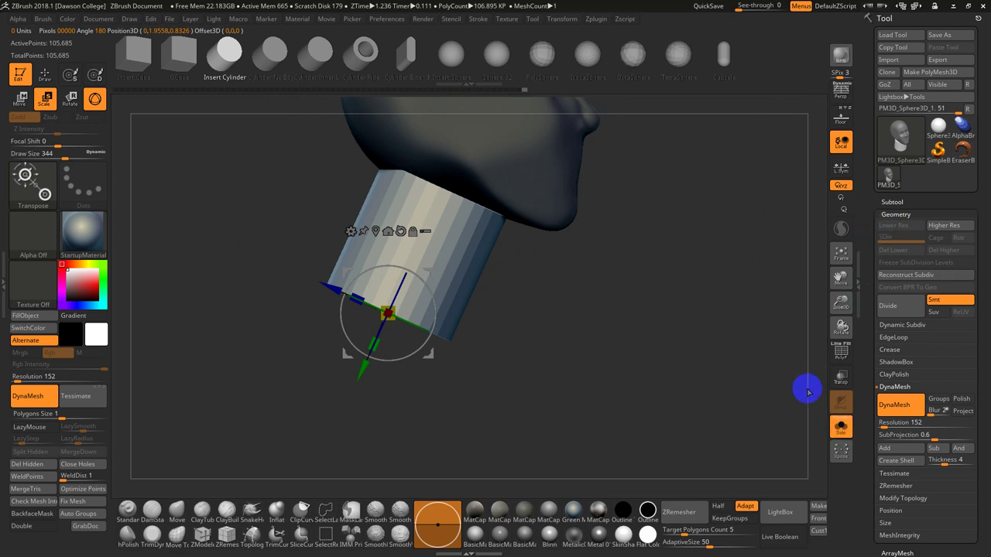
Show the reference photos and narrow the cylinder sideways to the neck width in the front photo.
{"action": "left_click", "coordinate": [841, 117]}
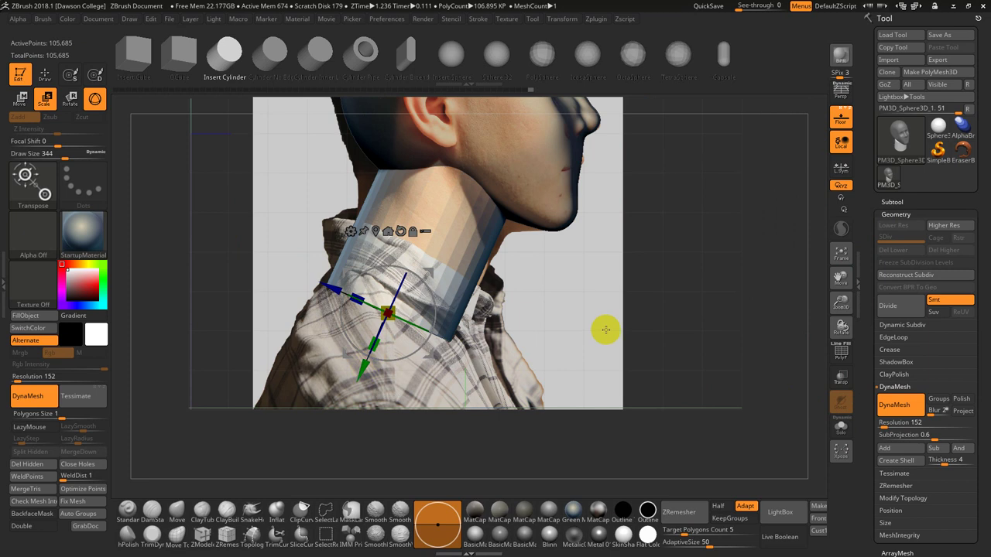
{"action": "left_click_drag", "start_coordinate": [602, 328], "coordinate": [527, 318]}
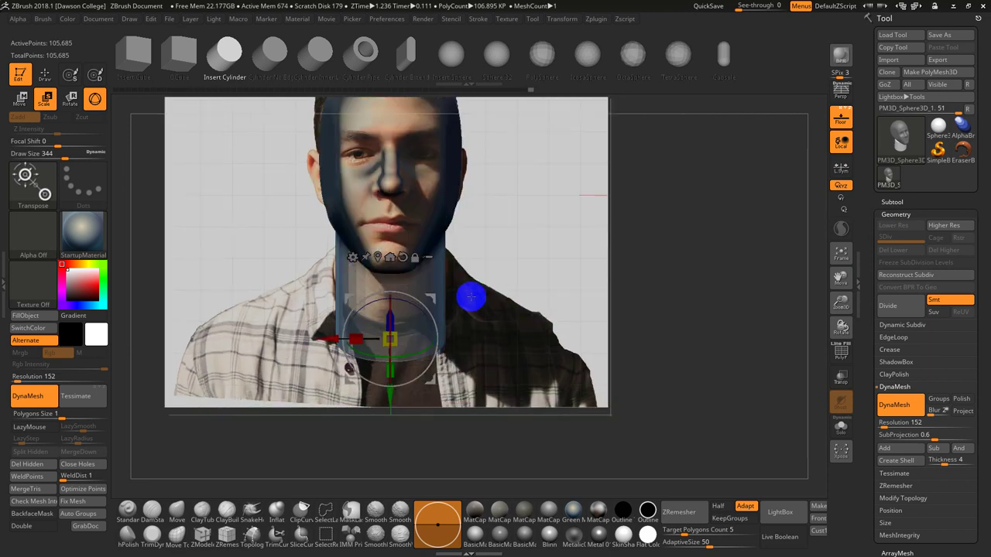
{"action": "left_click_drag", "start_coordinate": [387, 340], "coordinate": [356, 339]}
{"action": "left_click_drag", "start_coordinate": [499, 278], "coordinate": [513, 305]}
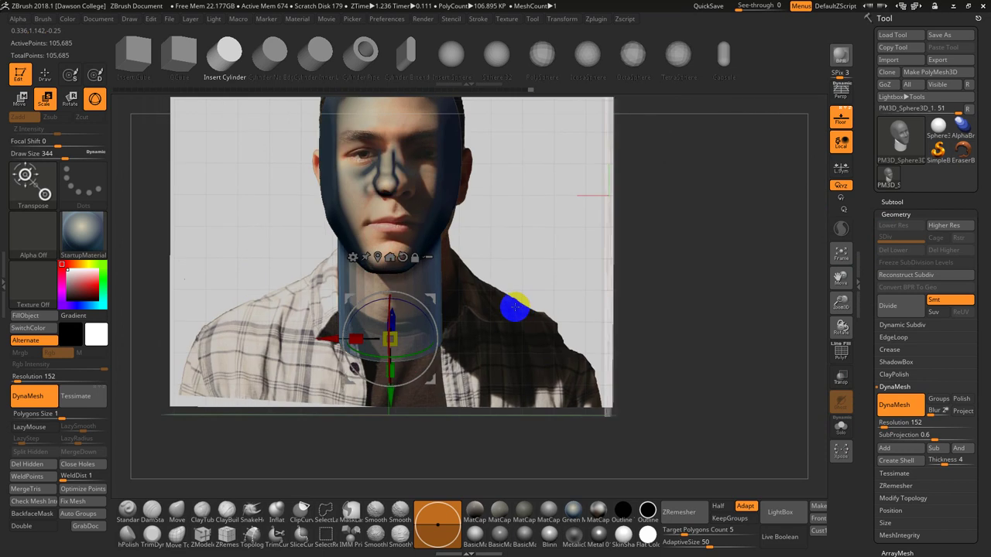
{"action": "key", "text": "shift+f"}
{"action": "key", "text": "shift+f"}
{"action": "mouse_move", "coordinate": [575, 281]}
{"action": "left_mouse_down", "text": "shift"}
{"action": "mouse_move", "coordinate": [584, 293]}
{"action": "mouse_move", "coordinate": [600, 286]}
{"action": "left_mouse_up", "text": "shift"}
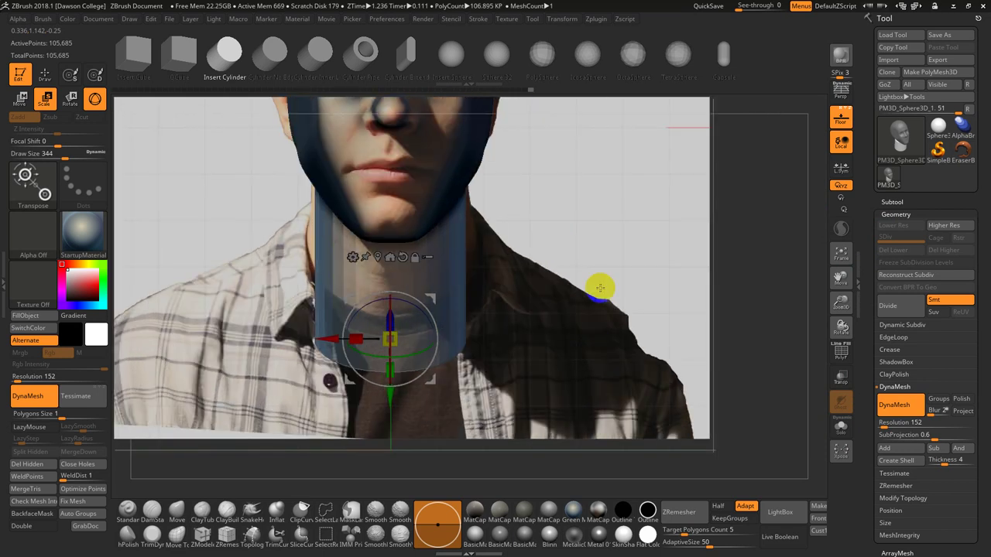
Return to Draw mode, hide the reference photos and update the DynaMesh to merge the neck with the head.
{"action": "key", "text": "q"}
{"action": "left_click", "coordinate": [843, 433]}
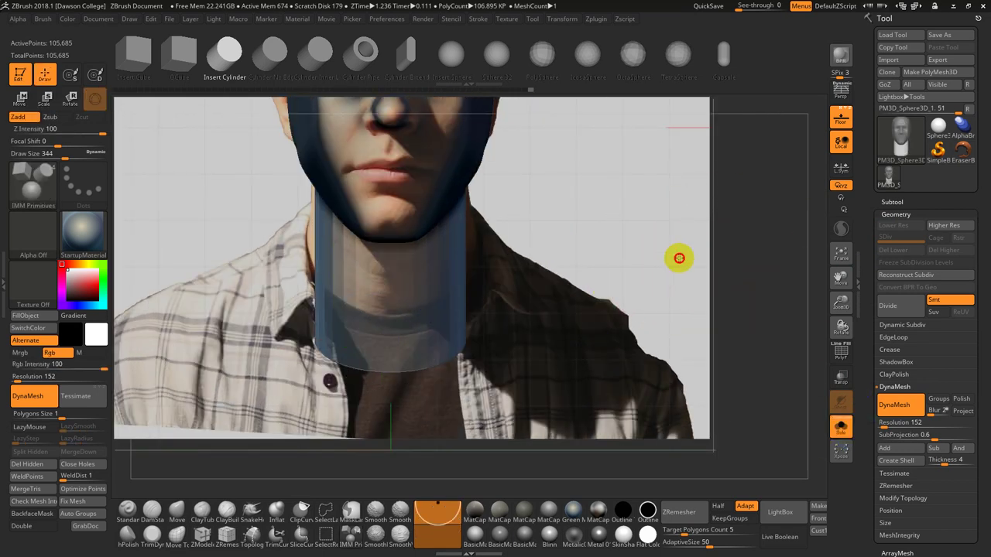
{"action": "left_click_drag", "start_coordinate": [679, 256], "coordinate": [799, 181]}
{"action": "left_click", "coordinate": [840, 122]}
{"action": "left_click_drag", "start_coordinate": [724, 224], "coordinate": [635, 218], "text": "alt"}
{"action": "left_click_drag", "start_coordinate": [631, 203], "coordinate": [625, 261], "text": "alt"}
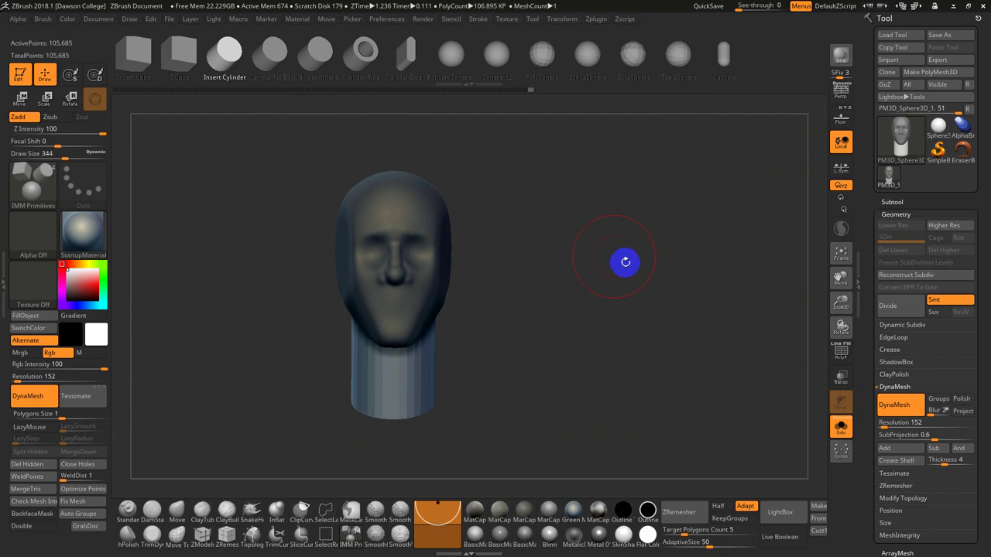
{"action": "left_click_drag", "start_coordinate": [621, 220], "coordinate": [560, 318], "text": "ctrl"}
Smooth the seam between the neck and the head with Smooth Stronger while checking the polygon wireframe, and finish with the wireframe hidden.
{"action": "key", "text": "shift+f"}
{"action": "mouse_move", "coordinate": [612, 245]}
{"action": "left_mouse_down"}
{"action": "mouse_move", "coordinate": [597, 258]}
{"action": "mouse_move", "coordinate": [597, 372]}
{"action": "left_mouse_up"}
{"action": "left_click_drag", "start_coordinate": [597, 411], "coordinate": [588, 358]}
{"action": "left_click_drag", "start_coordinate": [588, 359], "coordinate": [596, 458], "text": "alt"}
{"action": "mouse_move", "coordinate": [456, 192]}
{"action": "left_mouse_down", "text": "shift"}
{"action": "mouse_move", "coordinate": [449, 195]}
{"action": "mouse_move", "coordinate": [488, 239]}
{"action": "mouse_move", "coordinate": [522, 330]}
{"action": "left_mouse_up", "text": "shift"}
{"action": "left_click_drag", "start_coordinate": [537, 292], "coordinate": [557, 304], "text": "shift"}
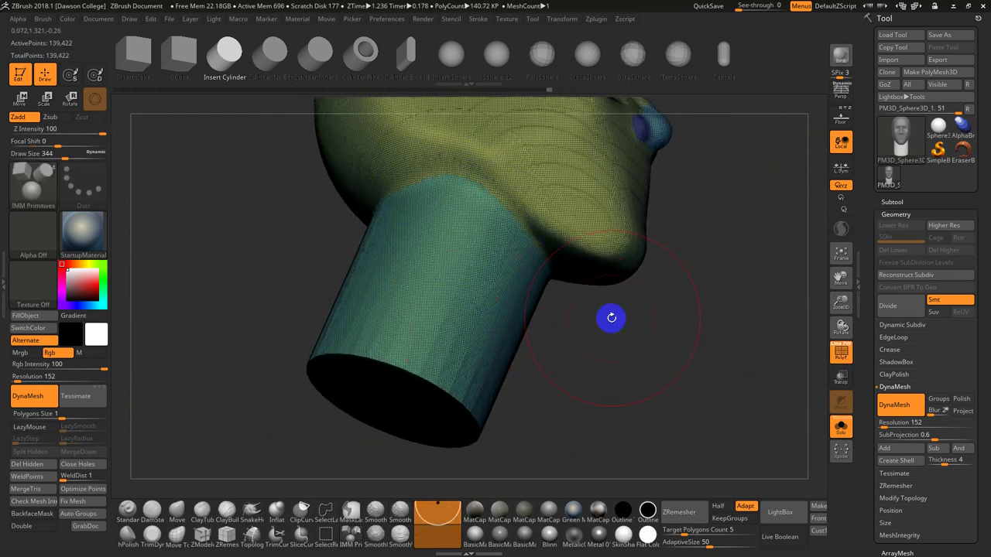
{"action": "left_click_drag", "start_coordinate": [610, 319], "coordinate": [646, 361]}
{"action": "mouse_move", "coordinate": [350, 181]}
{"action": "left_mouse_down", "text": "shift"}
{"action": "mouse_move", "coordinate": [365, 405]}
{"action": "mouse_move", "coordinate": [562, 372]}
{"action": "mouse_move", "coordinate": [467, 263]}
{"action": "mouse_move", "coordinate": [570, 334]}
{"action": "mouse_move", "coordinate": [624, 393]}
{"action": "mouse_move", "coordinate": [683, 357]}
{"action": "mouse_move", "coordinate": [599, 315]}
{"action": "left_mouse_up", "text": "shift"}
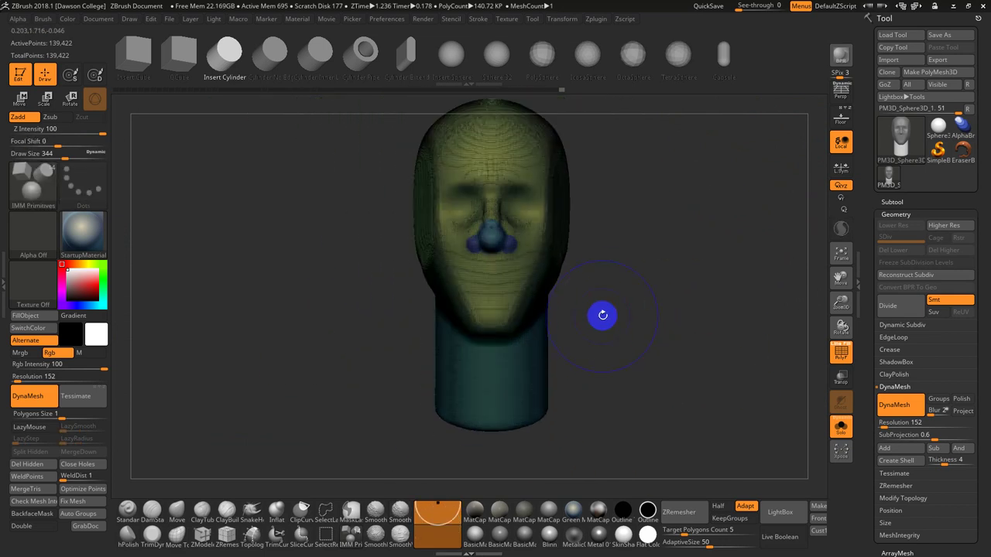
{"action": "key", "text": "shift+f"}
{"action": "key", "text": "shift+f"}
{"action": "key", "text": "shift+f"}
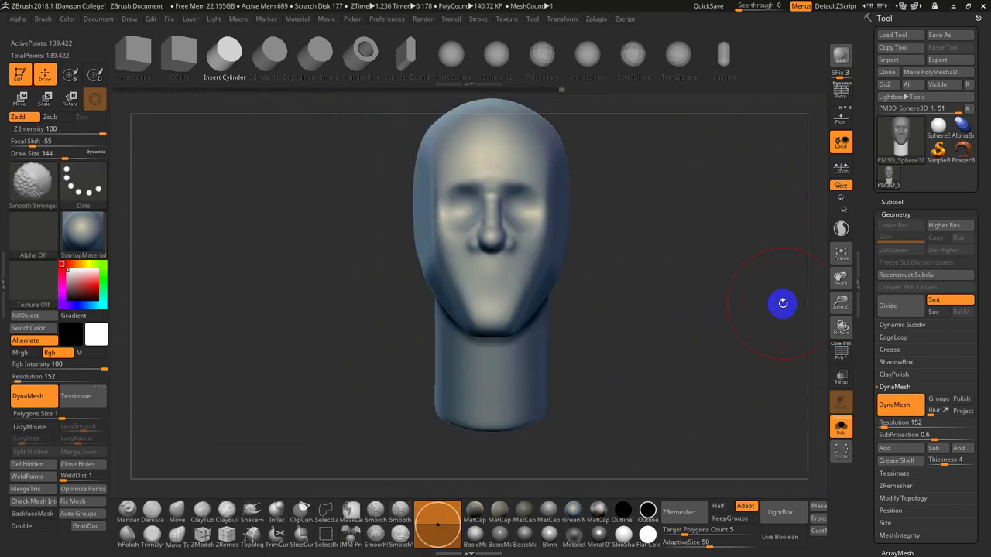
Show the reference photos and adjust the front of the neck to the side photo with the Move brush at draw size 318.
{"action": "left_click", "coordinate": [842, 118]}
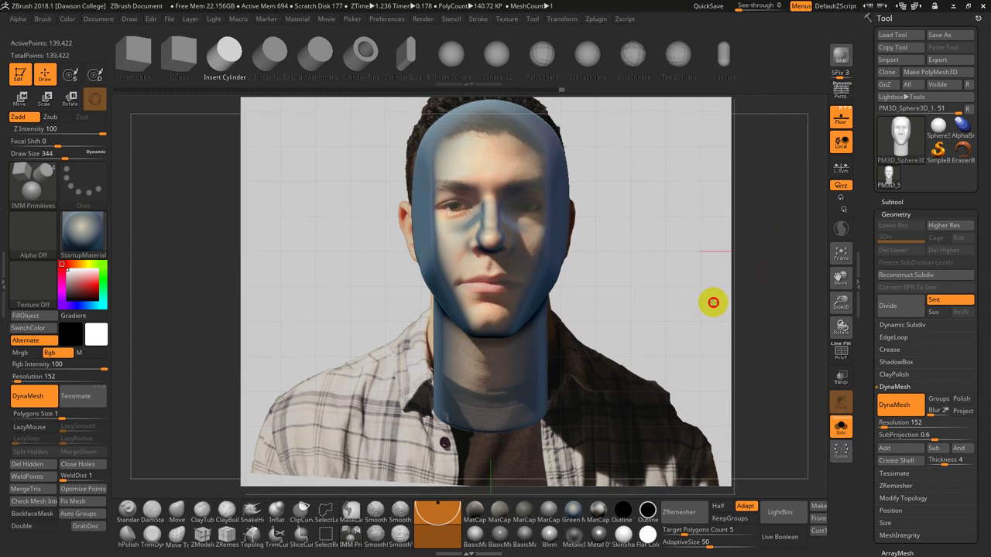
{"action": "mouse_move", "coordinate": [712, 298]}
{"action": "left_mouse_down", "text": "alt"}
{"action": "mouse_move", "coordinate": [692, 332]}
{"action": "mouse_move", "coordinate": [657, 321]}
{"action": "mouse_move", "coordinate": [642, 281]}
{"action": "mouse_move", "coordinate": [697, 311]}
{"action": "left_mouse_up", "text": "alt"}
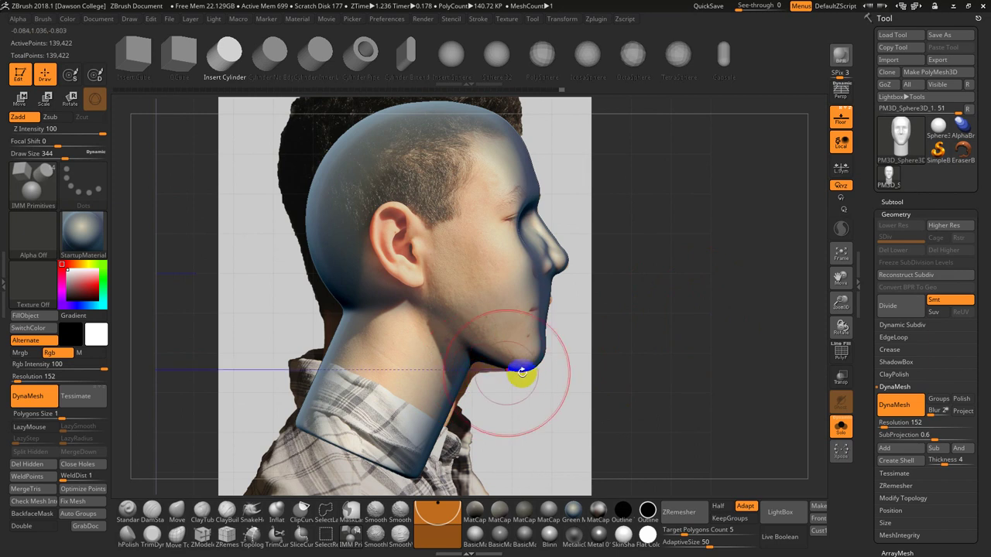
{"action": "left_click", "coordinate": [176, 509]}
{"action": "mouse_move", "coordinate": [576, 409]}
{"action": "left_mouse_down"}
{"action": "mouse_move", "coordinate": [578, 345]}
{"action": "mouse_move", "coordinate": [490, 332]}
{"action": "left_mouse_up"}
{"action": "key", "text": "s"}
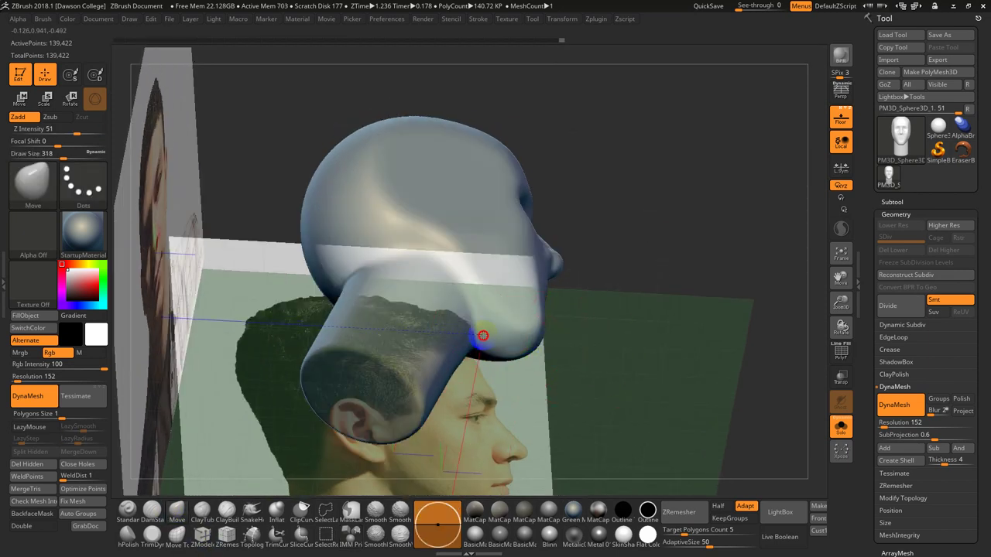
{"action": "right_click_drag", "start_coordinate": [482, 335], "coordinate": [462, 346]}
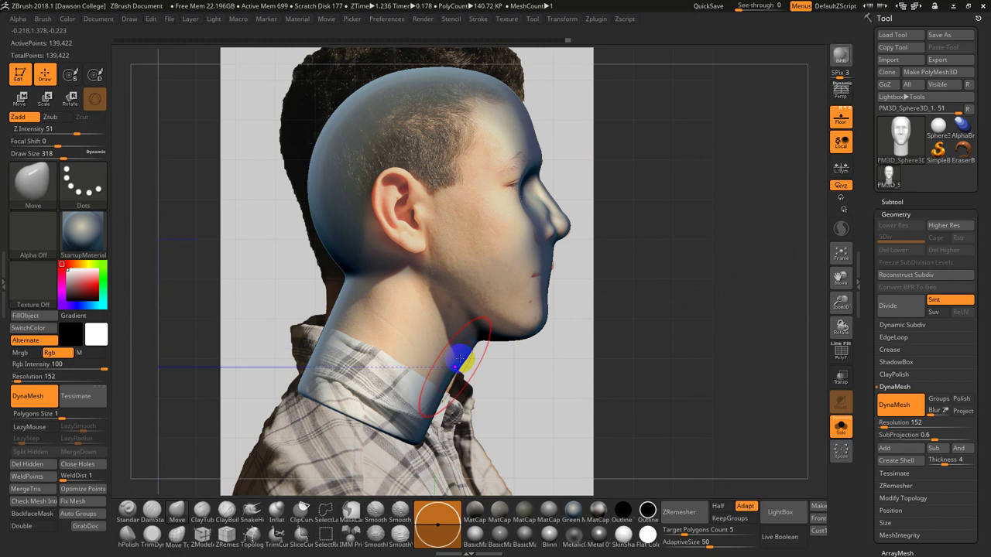
{"action": "mouse_move", "coordinate": [474, 354]}
{"action": "left_mouse_down", "text": "shift"}
{"action": "mouse_move", "coordinate": [501, 339]}
{"action": "mouse_move", "coordinate": [529, 343]}
{"action": "left_mouse_up", "text": "shift"}
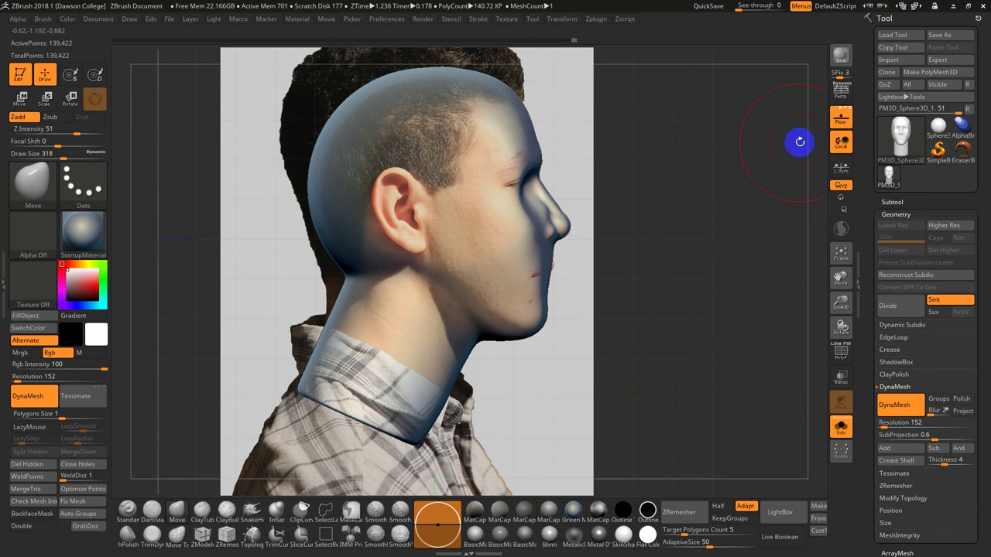
Reduce the Move brush's draw size to 167 in the front view and hide the reference photos.
{"action": "mouse_move", "coordinate": [799, 142]}
{"action": "left_mouse_down"}
{"action": "mouse_move", "coordinate": [631, 307]}
{"action": "mouse_move", "coordinate": [586, 177]}
{"action": "left_mouse_up"}
{"action": "key", "text": "s"}
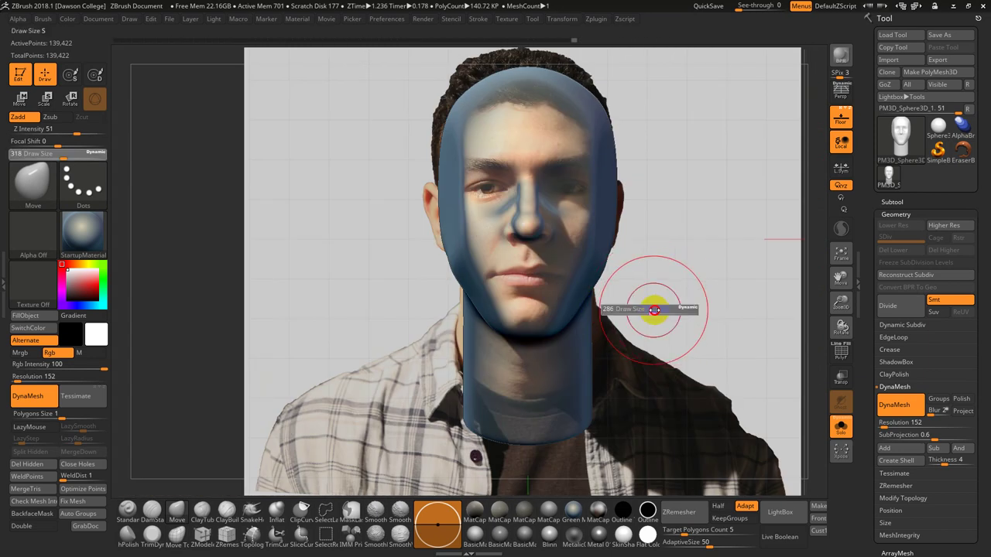
{"action": "mouse_move", "coordinate": [654, 311]}
{"action": "left_mouse_down"}
{"action": "mouse_move", "coordinate": [642, 310]}
{"action": "mouse_move", "coordinate": [704, 305]}
{"action": "left_mouse_up"}
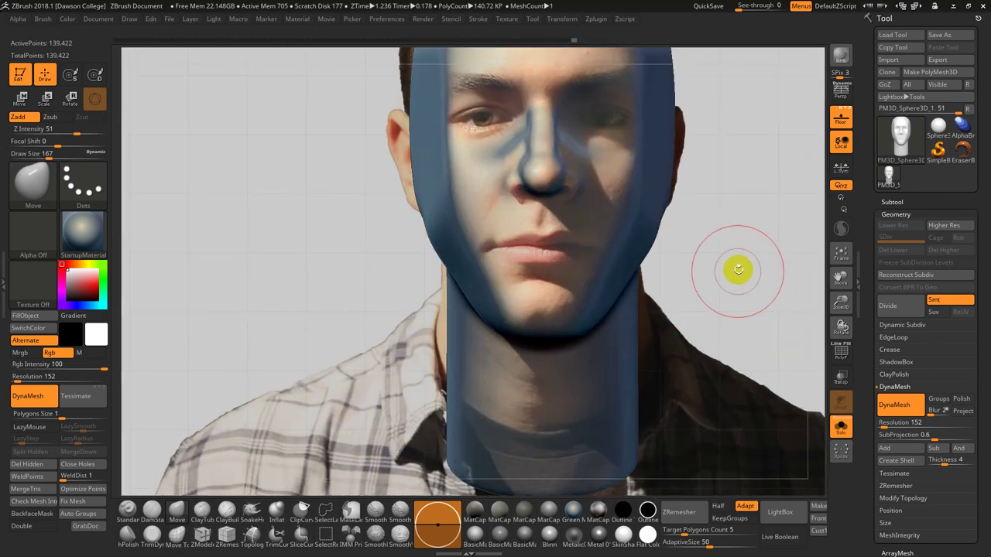
{"action": "left_click", "coordinate": [841, 120]}
{"action": "left_click_drag", "start_coordinate": [813, 139], "coordinate": [658, 382], "text": "alt"}
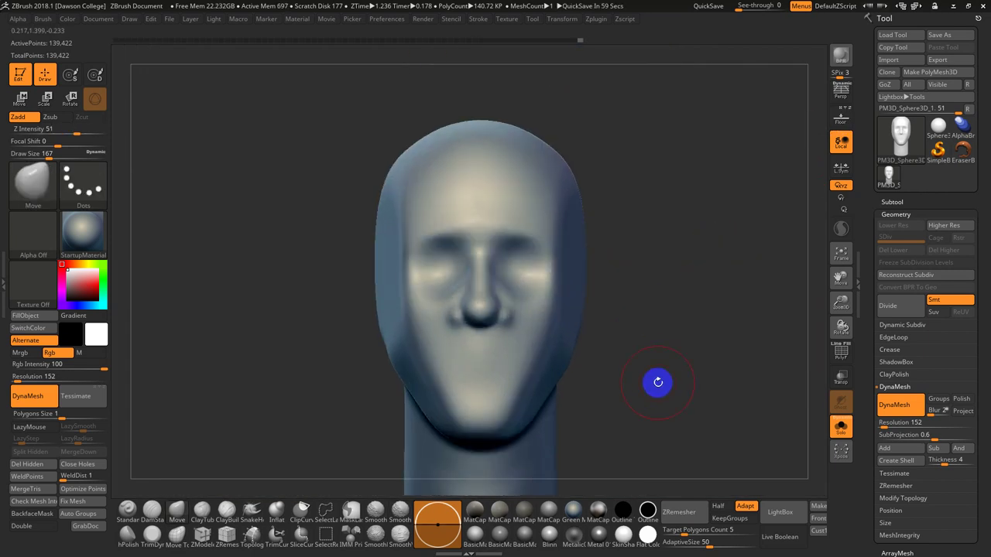
Switch to the Anatomy For Sculptors PDF in Acrobat and examine the lip volume and mouth curvature diagrams on page 112.
{"action": "key", "text": "alt+Tab"}
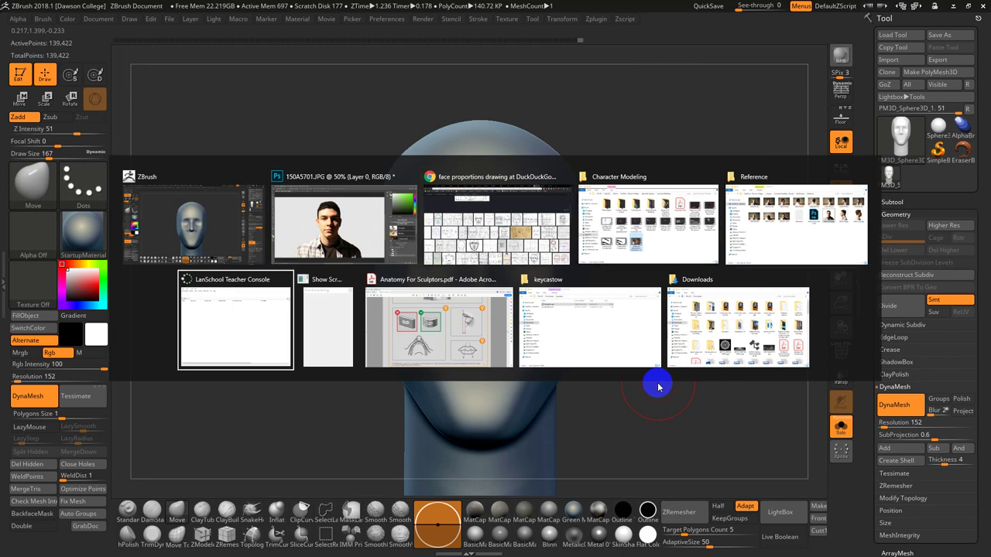
{"action": "key", "text": "alt+Tab"}
{"action": "scroll", "coordinate": [442, 266], "scroll_direction": "up", "scroll_amount": 3}
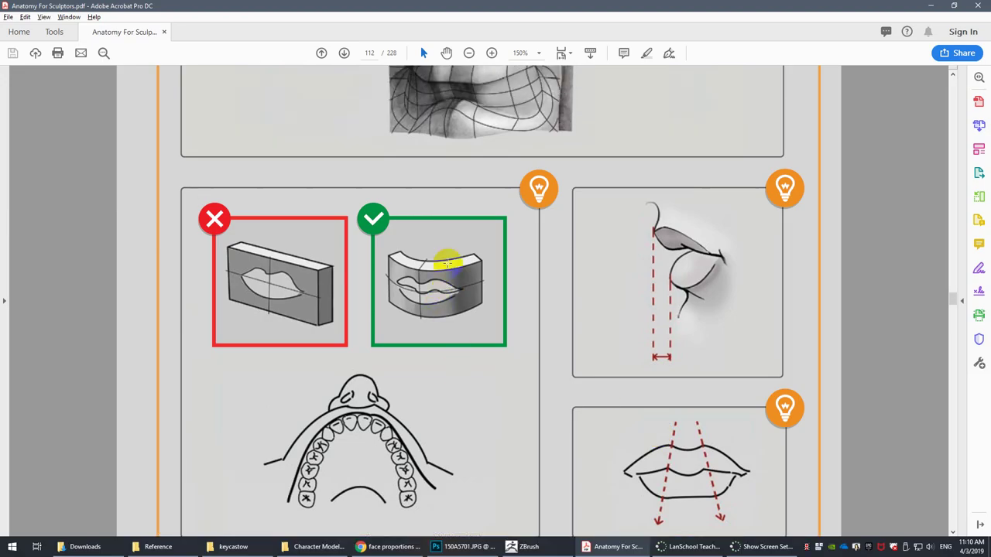
{"action": "scroll", "coordinate": [448, 264], "scroll_direction": "up", "scroll_amount": 2}
{"action": "scroll", "coordinate": [511, 213], "scroll_direction": "up", "scroll_amount": 3}
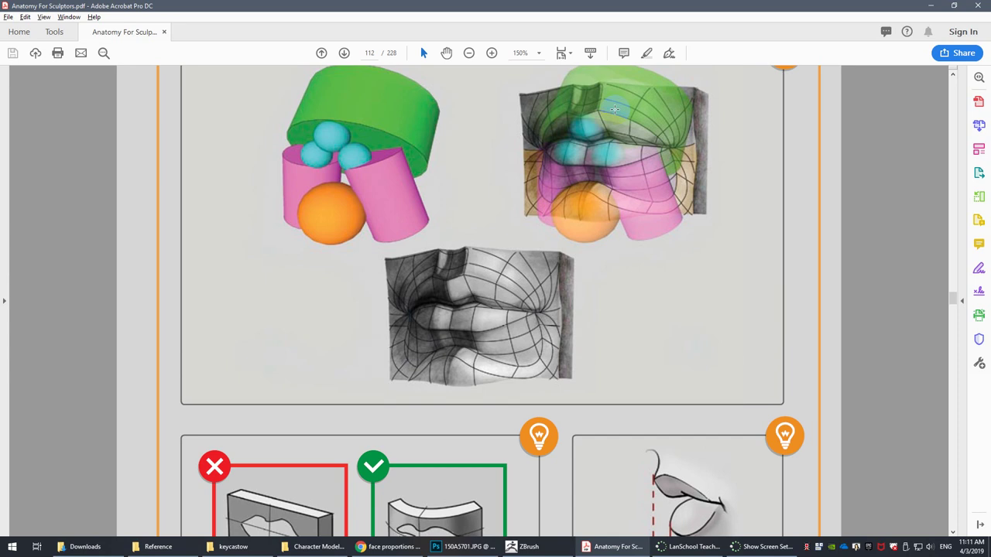
{"action": "right_click", "coordinate": [615, 109]}
{"action": "left_click", "coordinate": [575, 210]}
{"action": "scroll", "coordinate": [576, 224], "scroll_direction": "down", "scroll_amount": 3}
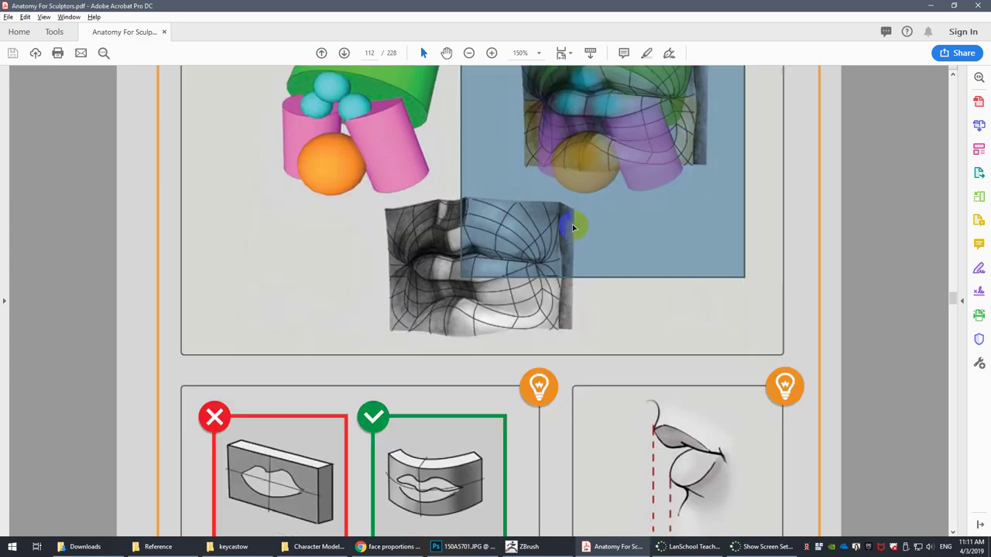
{"action": "left_click", "coordinate": [488, 403]}
{"action": "scroll", "coordinate": [477, 410], "scroll_direction": "down", "scroll_amount": 1}
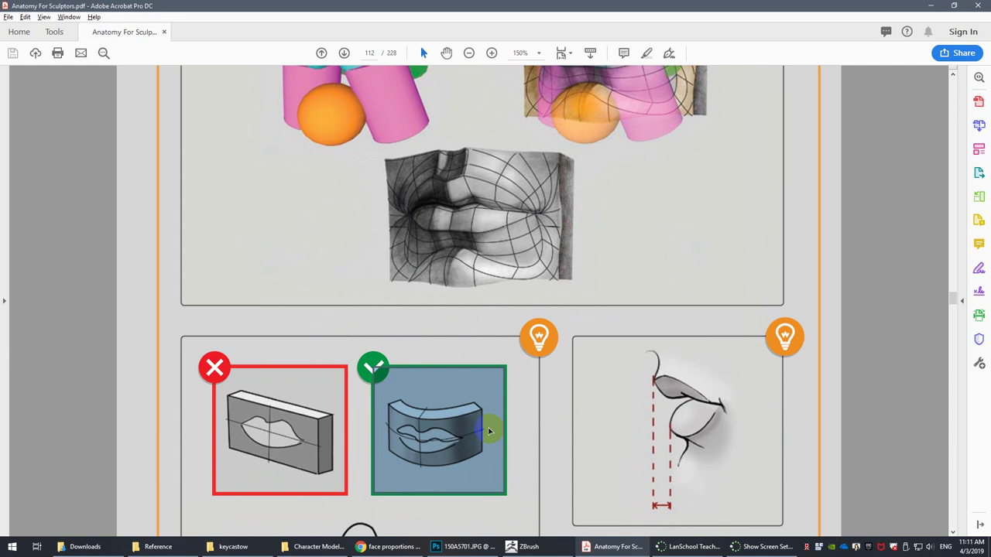
Return from the PDF to ZBrush and build up the upper lip area below the nose with ClayTubes, smoothing it at draw size 94.
{"action": "scroll", "coordinate": [624, 294], "scroll_direction": "up", "scroll_amount": 4}
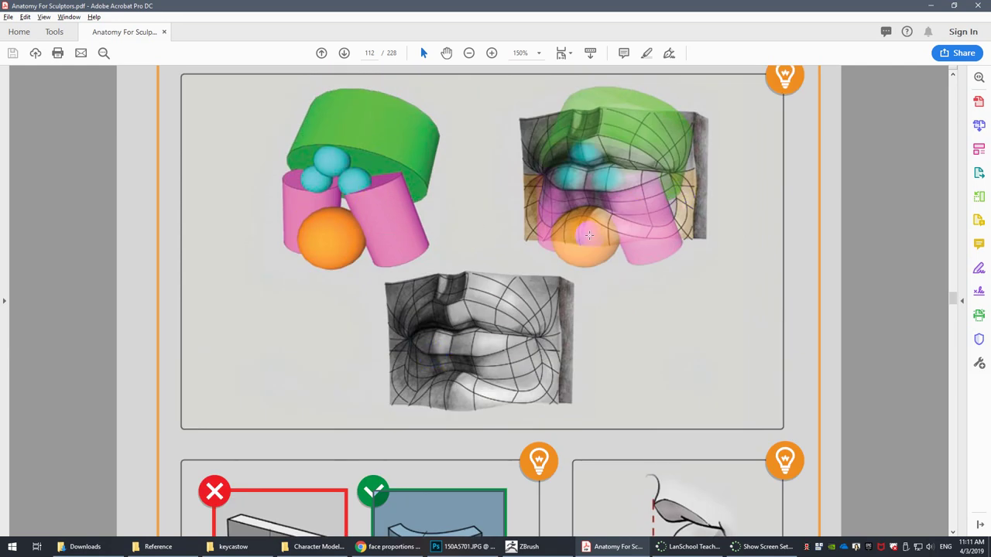
{"action": "left_click", "coordinate": [935, 10]}
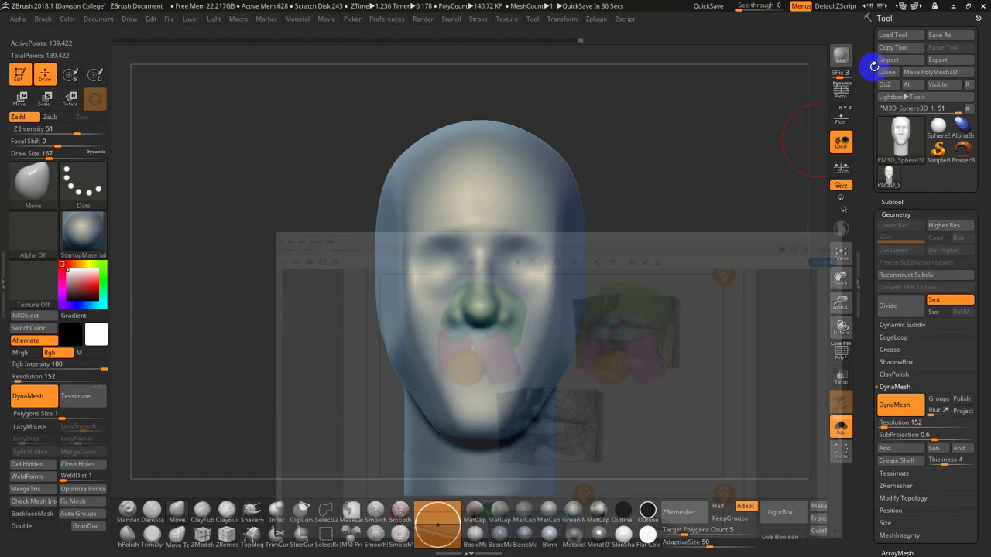
{"action": "left_click_drag", "start_coordinate": [643, 342], "coordinate": [664, 246], "text": "alt"}
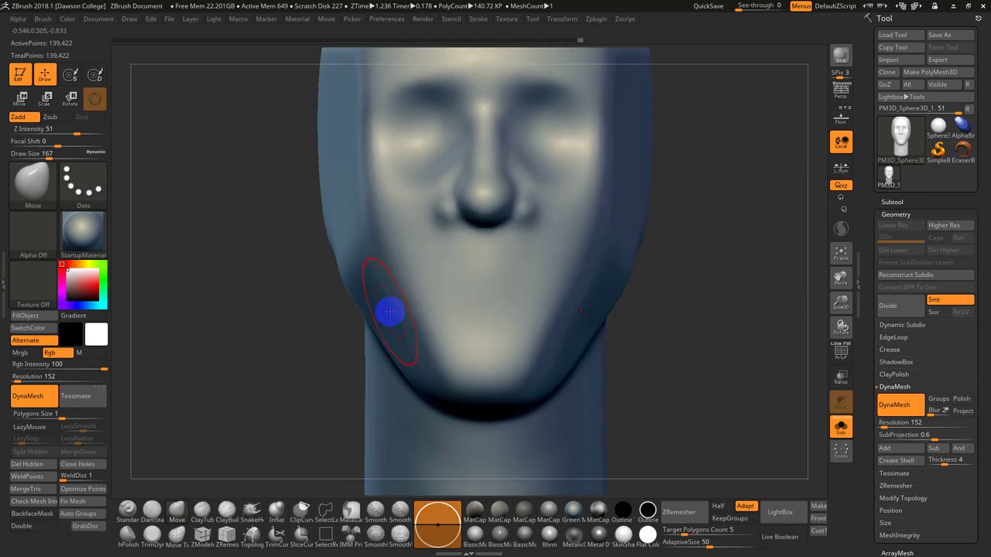
{"action": "key", "text": "b"}
{"action": "key", "text": "c"}
{"action": "key", "text": "t"}
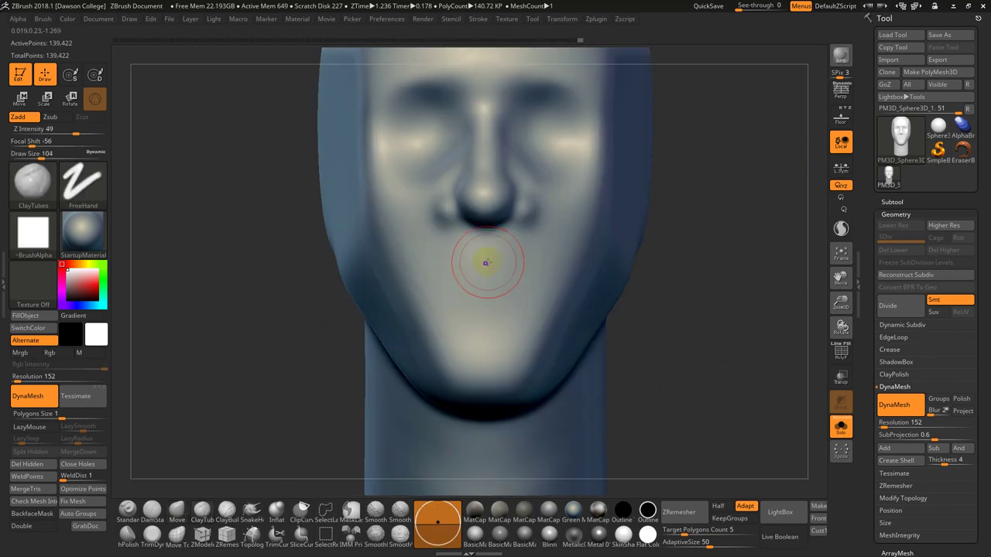
{"action": "mouse_move", "coordinate": [487, 263]}
{"action": "left_mouse_down"}
{"action": "mouse_move", "coordinate": [438, 265]}
{"action": "mouse_move", "coordinate": [483, 261]}
{"action": "mouse_move", "coordinate": [460, 259]}
{"action": "mouse_move", "coordinate": [434, 277]}
{"action": "mouse_move", "coordinate": [474, 261]}
{"action": "mouse_move", "coordinate": [454, 287]}
{"action": "mouse_move", "coordinate": [465, 283]}
{"action": "mouse_move", "coordinate": [471, 275]}
{"action": "mouse_move", "coordinate": [421, 287]}
{"action": "mouse_move", "coordinate": [440, 266]}
{"action": "mouse_move", "coordinate": [485, 274]}
{"action": "mouse_move", "coordinate": [504, 302]}
{"action": "left_mouse_up"}
{"action": "key", "text": "ctrl+z"}
{"action": "key", "text": "s"}
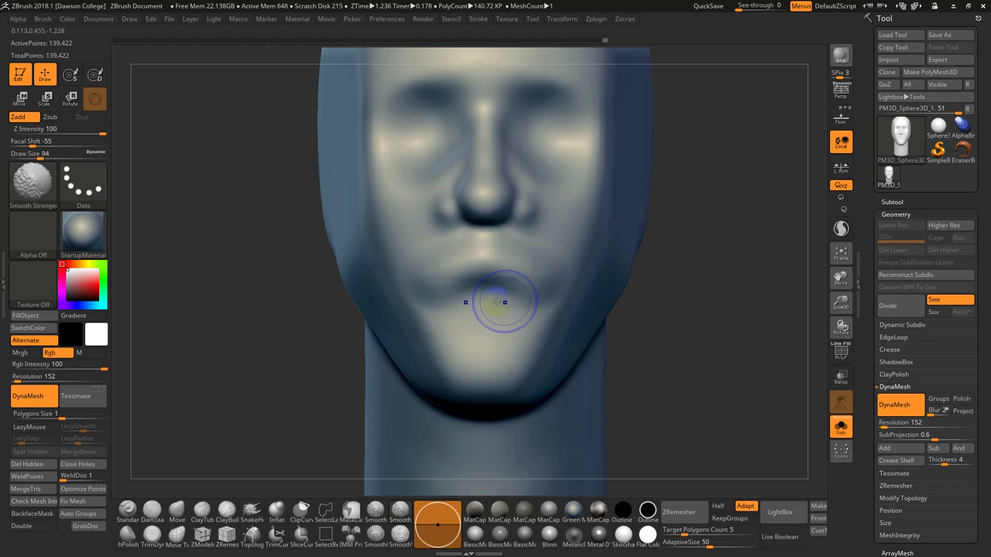
{"action": "left_click_drag", "start_coordinate": [692, 321], "coordinate": [563, 301]}
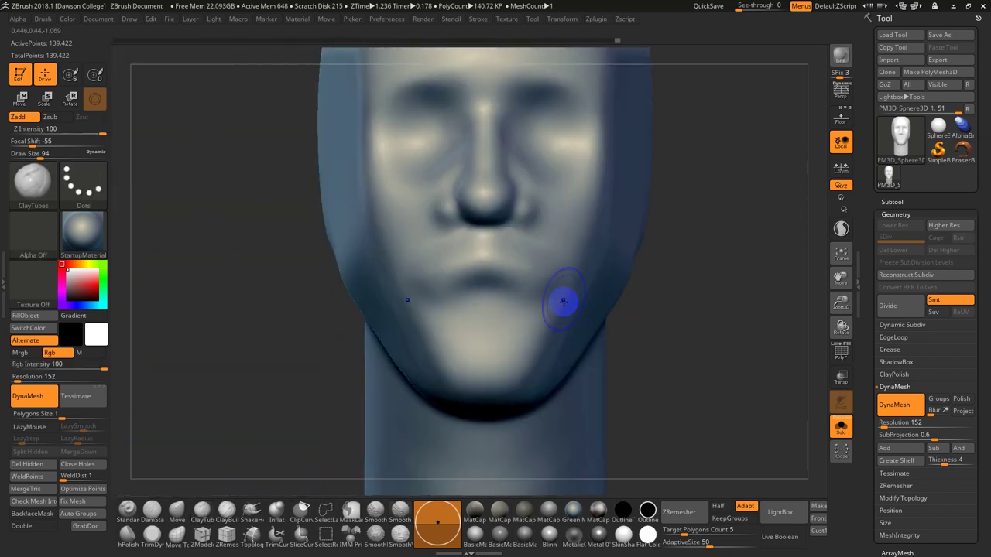
{"action": "key", "text": "ctrl"}
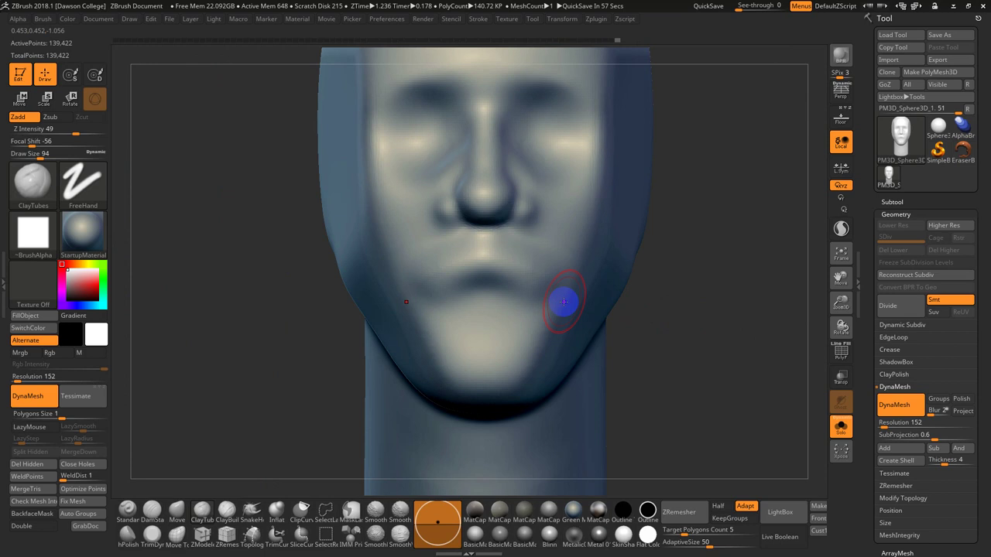
Build up the lower lip volume with the ClayTubes brush at draw size 59, smooth it, and check it from the side and front.
{"action": "mouse_move", "coordinate": [505, 302]}
{"action": "left_mouse_down"}
{"action": "mouse_move", "coordinate": [490, 303]}
{"action": "mouse_move", "coordinate": [515, 311]}
{"action": "left_mouse_up"}
{"action": "key", "text": "ctrl+z"}
{"action": "mouse_move", "coordinate": [668, 316]}
{"action": "left_mouse_down"}
{"action": "mouse_move", "coordinate": [717, 332]}
{"action": "mouse_move", "coordinate": [772, 400]}
{"action": "mouse_move", "coordinate": [656, 398]}
{"action": "left_mouse_up"}
{"action": "left_click_drag", "start_coordinate": [470, 324], "coordinate": [416, 319]}
{"action": "key", "text": "ctrl+z"}
{"action": "key", "text": "s"}
{"action": "left_click_drag", "start_coordinate": [546, 317], "coordinate": [544, 366], "text": "alt"}
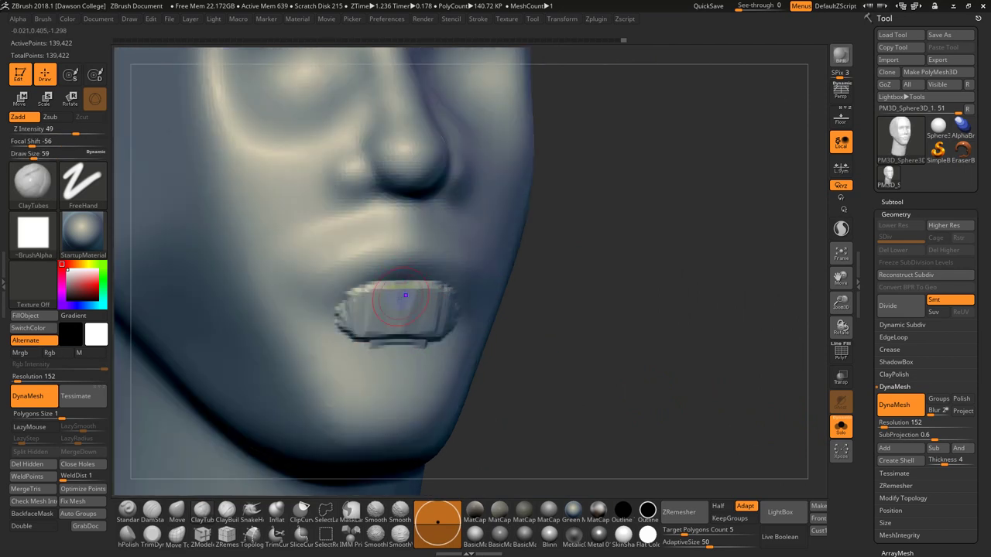
{"action": "mouse_move", "coordinate": [405, 295]}
{"action": "left_mouse_down"}
{"action": "mouse_move", "coordinate": [387, 296]}
{"action": "mouse_move", "coordinate": [421, 303]}
{"action": "mouse_move", "coordinate": [381, 311]}
{"action": "mouse_move", "coordinate": [451, 336]}
{"action": "mouse_move", "coordinate": [406, 298]}
{"action": "mouse_move", "coordinate": [422, 298]}
{"action": "left_mouse_up"}
{"action": "left_click_drag", "start_coordinate": [642, 372], "coordinate": [678, 365]}
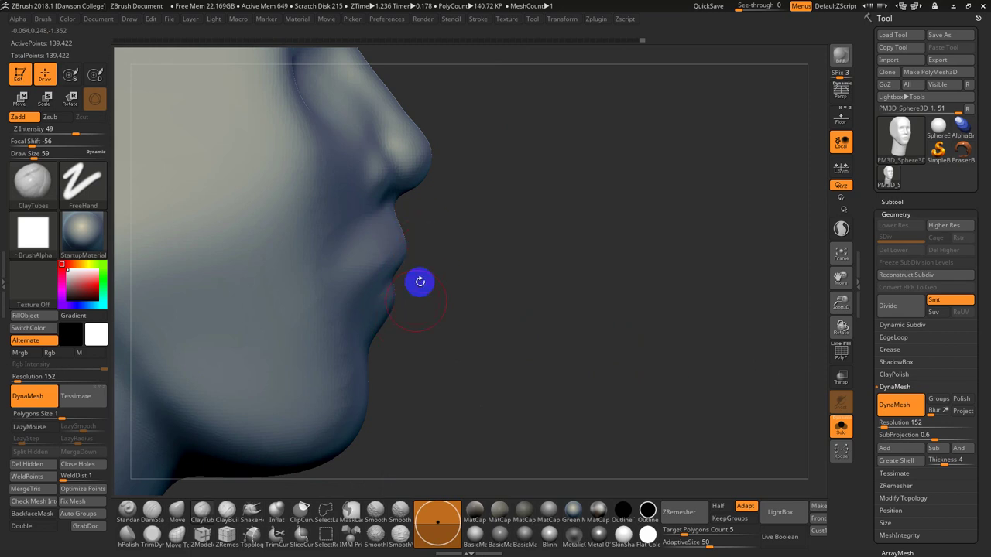
{"action": "left_click_drag", "start_coordinate": [420, 281], "coordinate": [643, 319]}
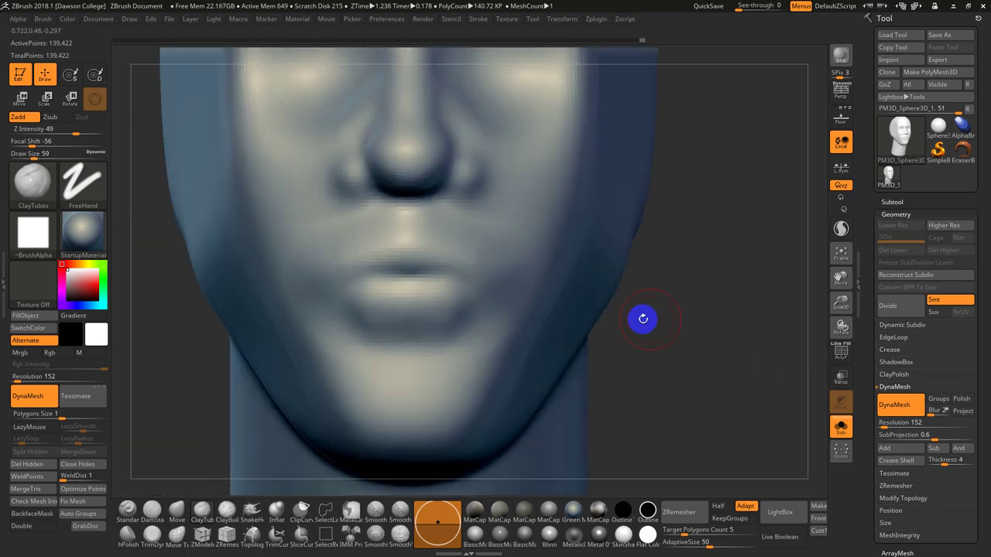
Show the reference photos to compare the lips with the front portrait, and hide them again.
{"action": "left_click", "coordinate": [841, 117]}
{"action": "left_click", "coordinate": [841, 118]}
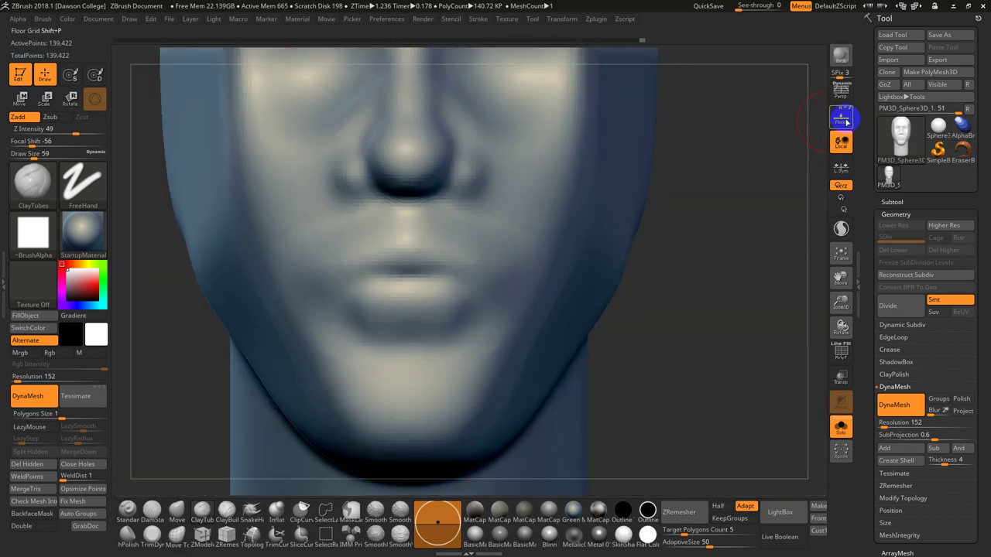
{"action": "left_click", "coordinate": [844, 120]}
{"action": "left_click", "coordinate": [847, 123]}
{"action": "left_click", "coordinate": [842, 120]}
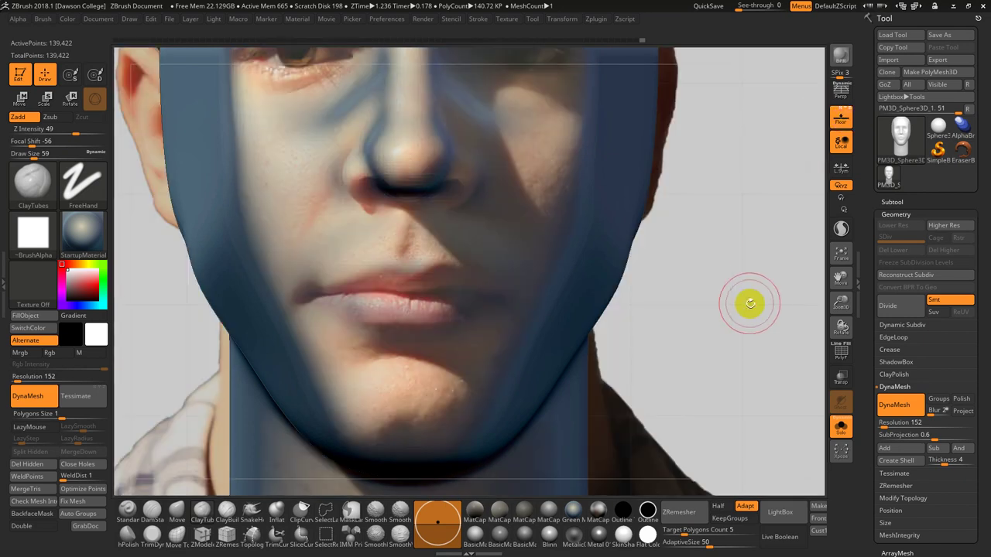
{"action": "left_click_drag", "start_coordinate": [752, 289], "coordinate": [741, 263]}
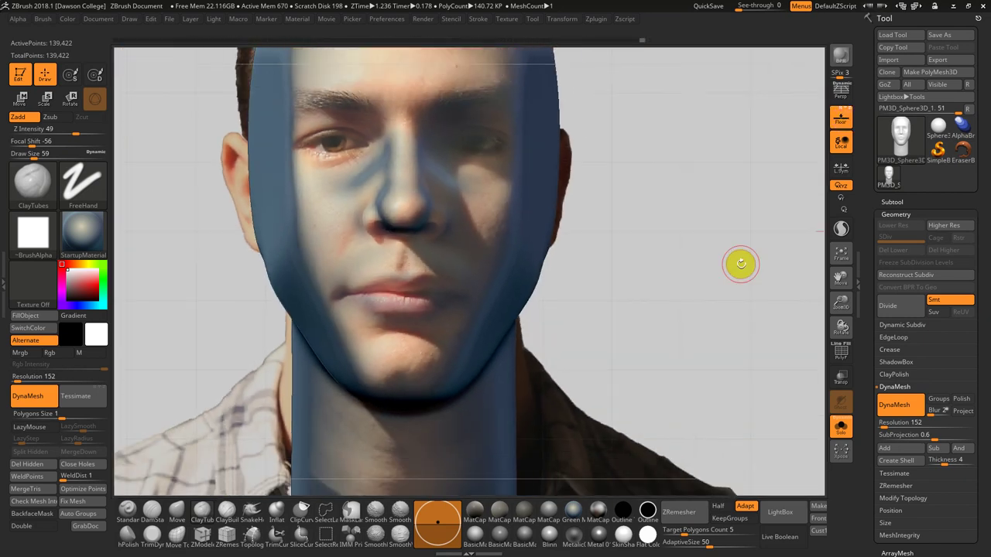
{"action": "left_click", "coordinate": [849, 122]}
Reshape the lips and mouth corners in the front view with the Move brush at draw size 212.
{"action": "key", "text": "s"}
{"action": "left_click_drag", "start_coordinate": [452, 289], "coordinate": [462, 289]}
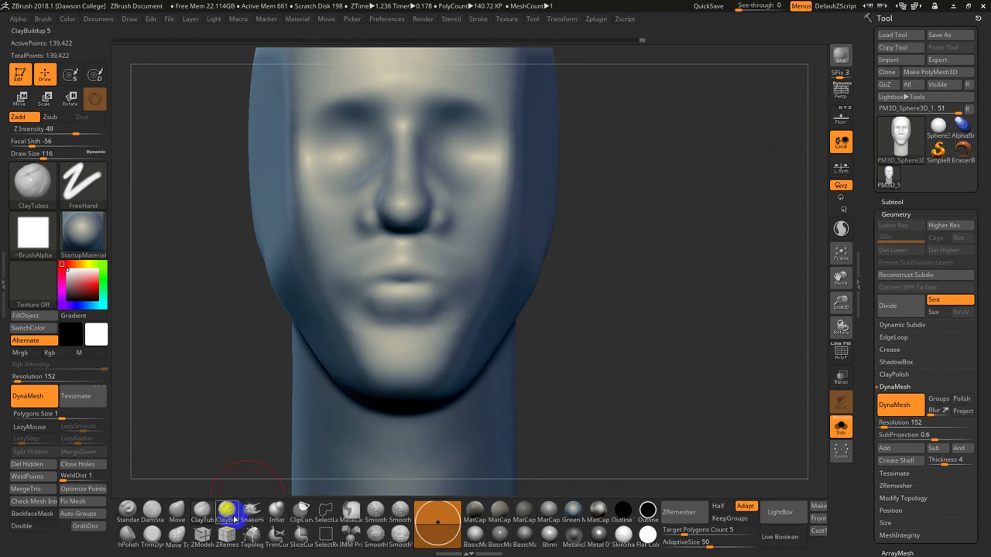
{"action": "left_click", "coordinate": [177, 509]}
{"action": "key", "text": "s"}
{"action": "left_click_drag", "start_coordinate": [340, 295], "coordinate": [436, 286]}
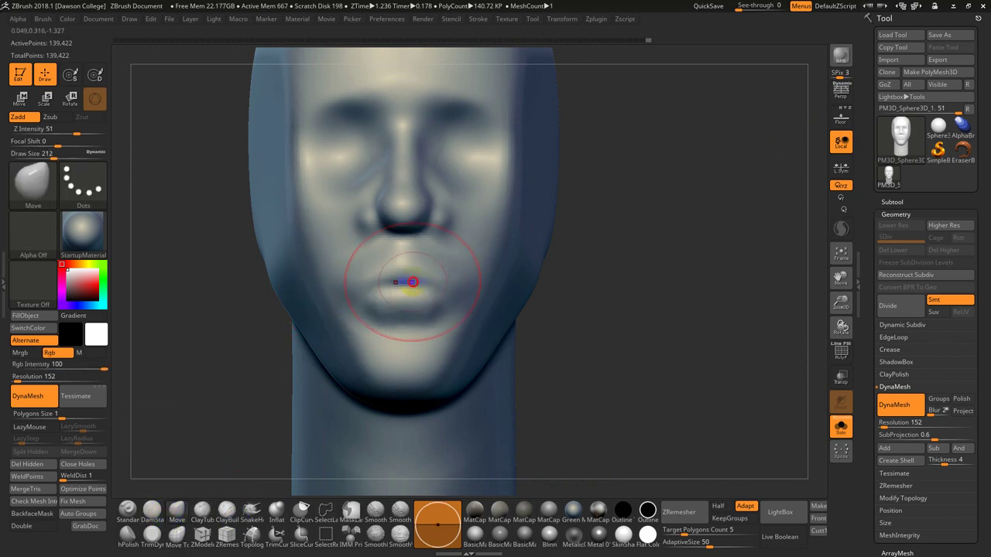
{"action": "left_click_drag", "start_coordinate": [359, 287], "coordinate": [448, 288]}
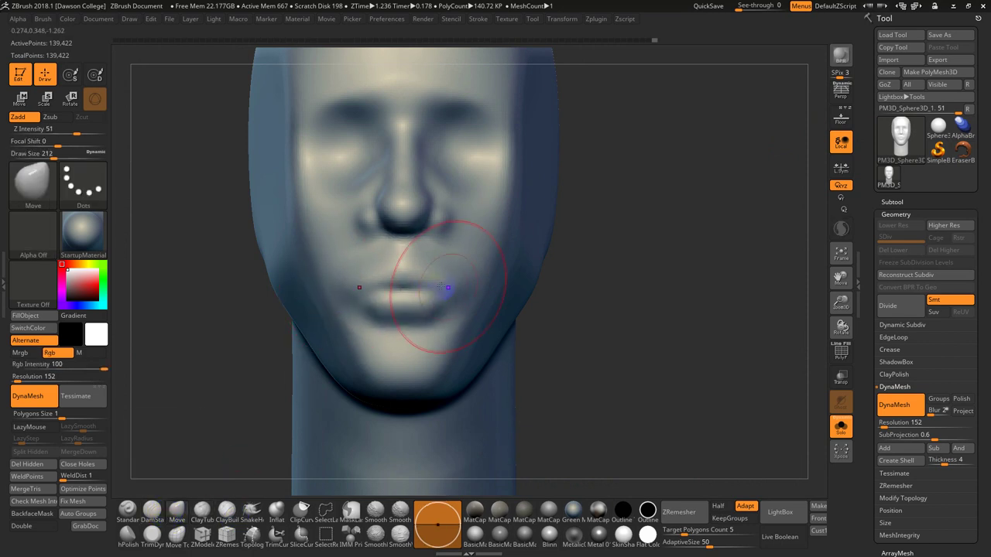
{"action": "left_click", "coordinate": [842, 145]}
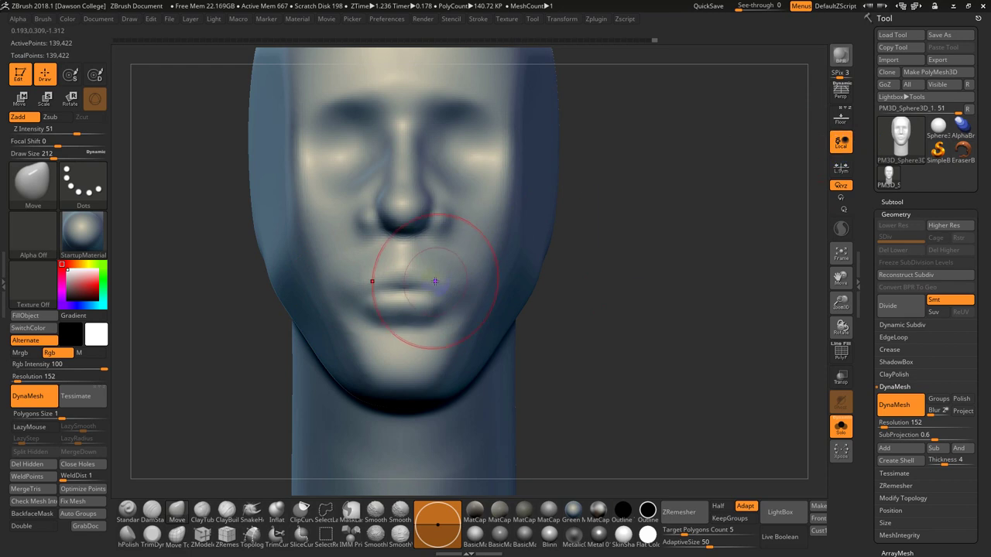
Decline Dynamic Subdiv and refine the lips with the Move brush at draw size 140, checking the side profile.
{"action": "key", "text": "d"}
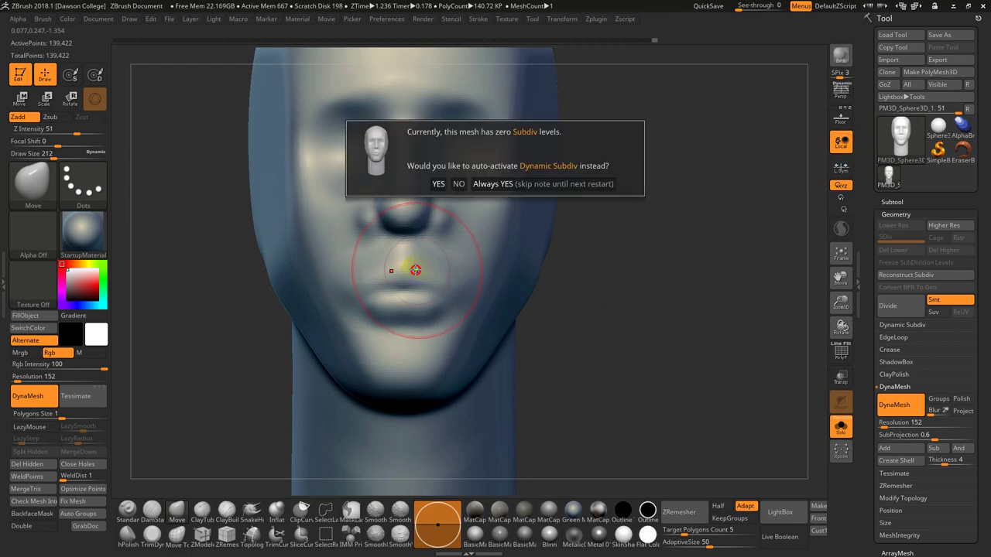
{"action": "left_click", "coordinate": [457, 183]}
{"action": "key", "text": "bracketleft"}
{"action": "key", "text": "bracketleft"}
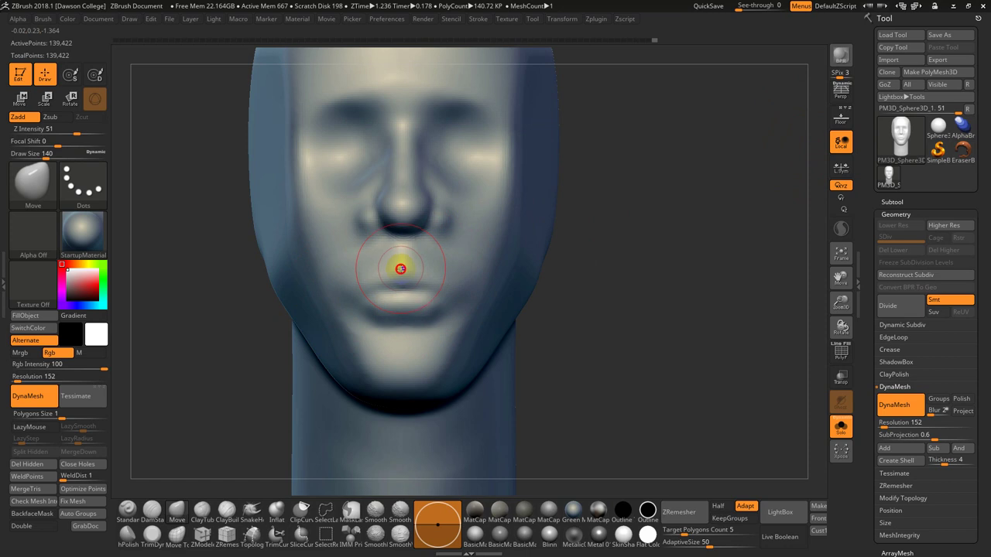
{"action": "left_click_drag", "start_coordinate": [552, 295], "coordinate": [717, 281]}
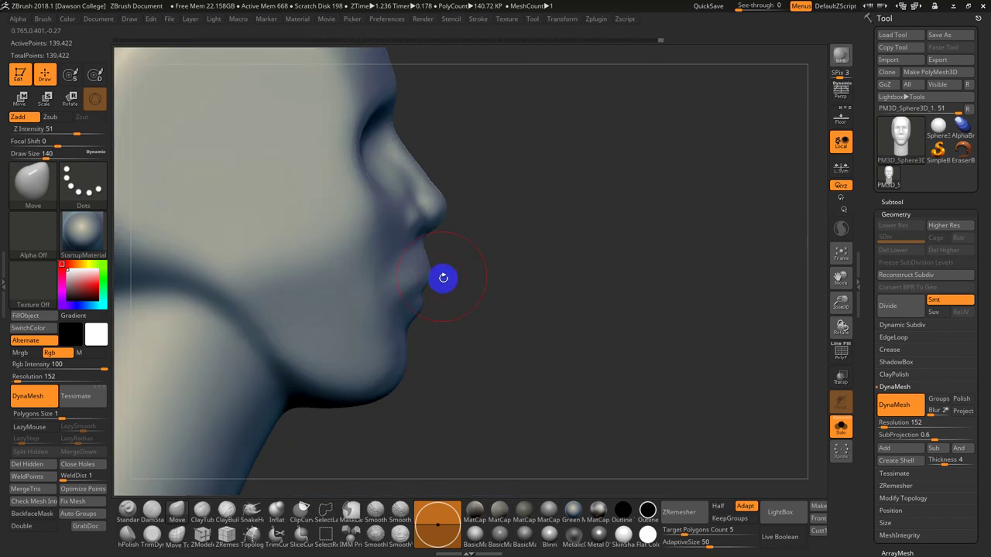
{"action": "mouse_move", "coordinate": [491, 288]}
{"action": "left_mouse_down"}
{"action": "mouse_move", "coordinate": [633, 290]}
{"action": "mouse_move", "coordinate": [681, 326]}
{"action": "mouse_move", "coordinate": [761, 210]}
{"action": "left_mouse_up"}
Choose the DamStandard brush and reduce its draw size to 68.
{"action": "key", "text": "b"}
{"action": "key", "text": "d"}
{"action": "key", "text": "s"}
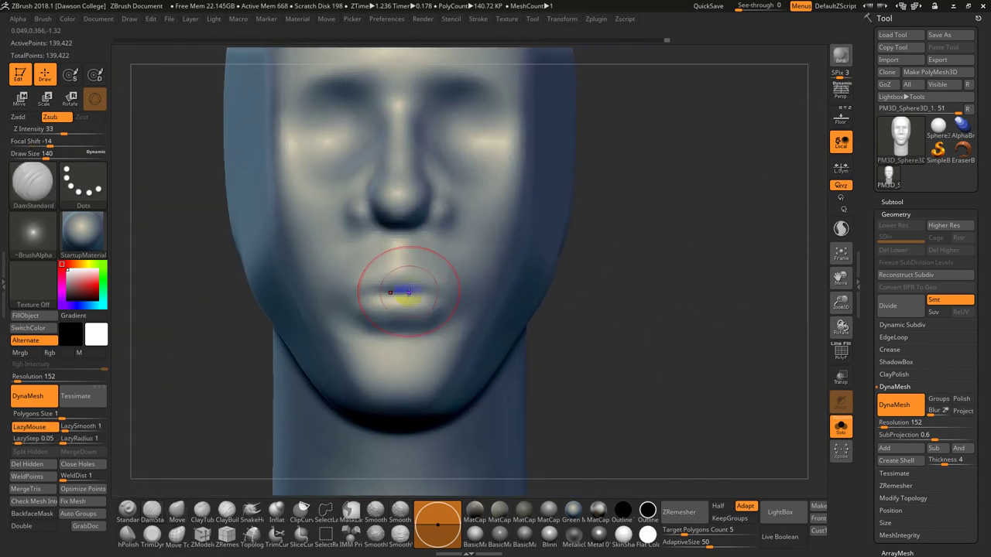
{"action": "key", "text": "bracketleft"}
{"action": "key", "text": "bracketleft"}
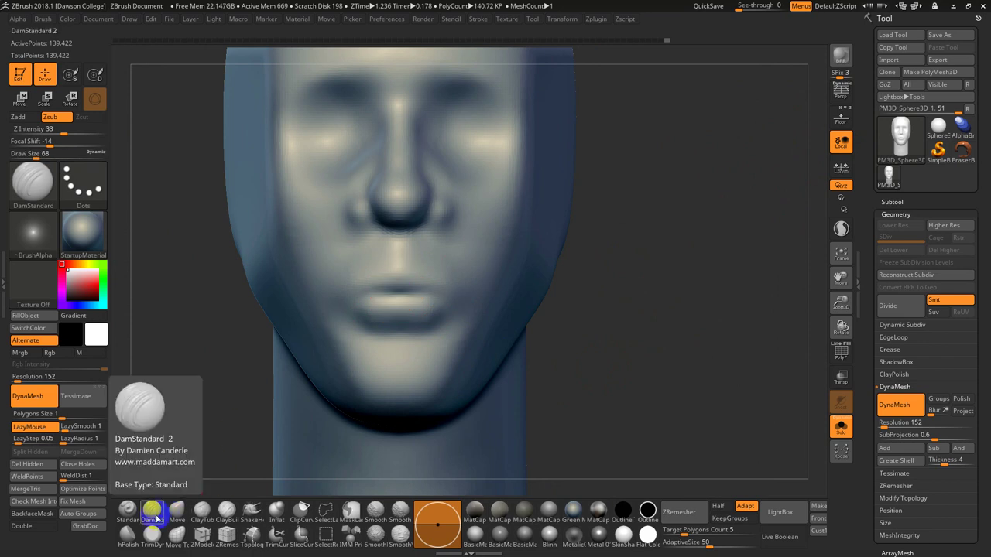
{"action": "key", "text": "b"}
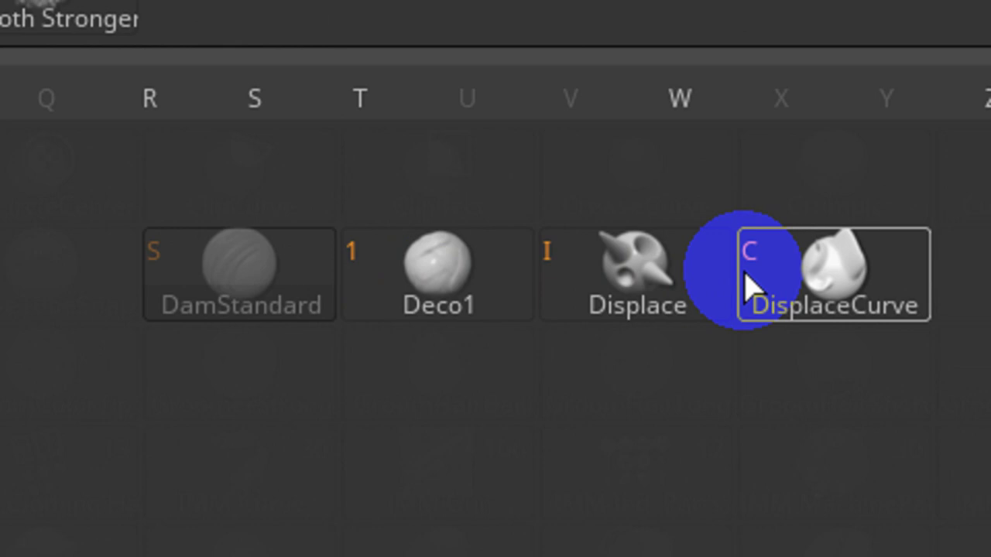
{"action": "left_click", "coordinate": [266, 302]}
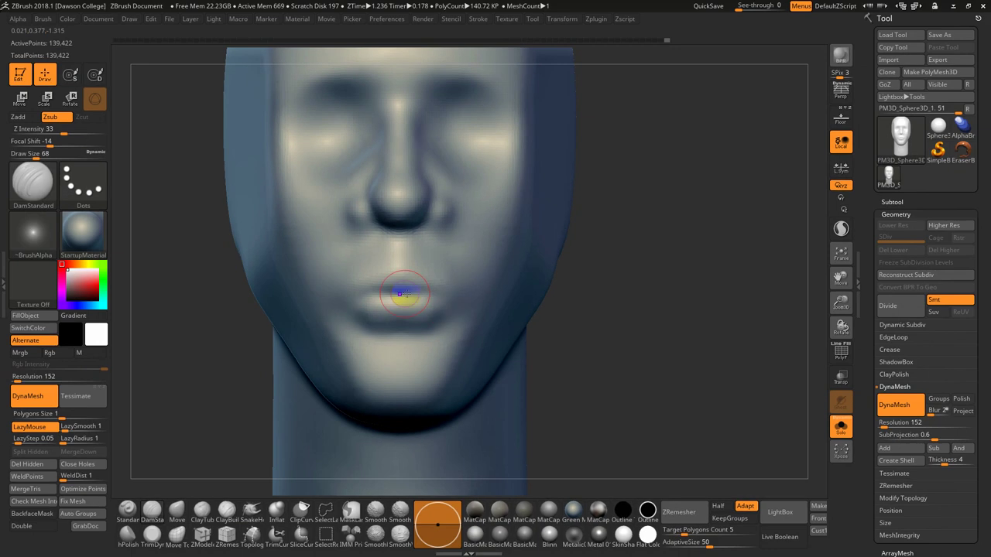
Carve the line between the lips and its corners with DamStandard at draw size 44, following the front reference photo, and hide the photo.
{"action": "key", "text": "s"}
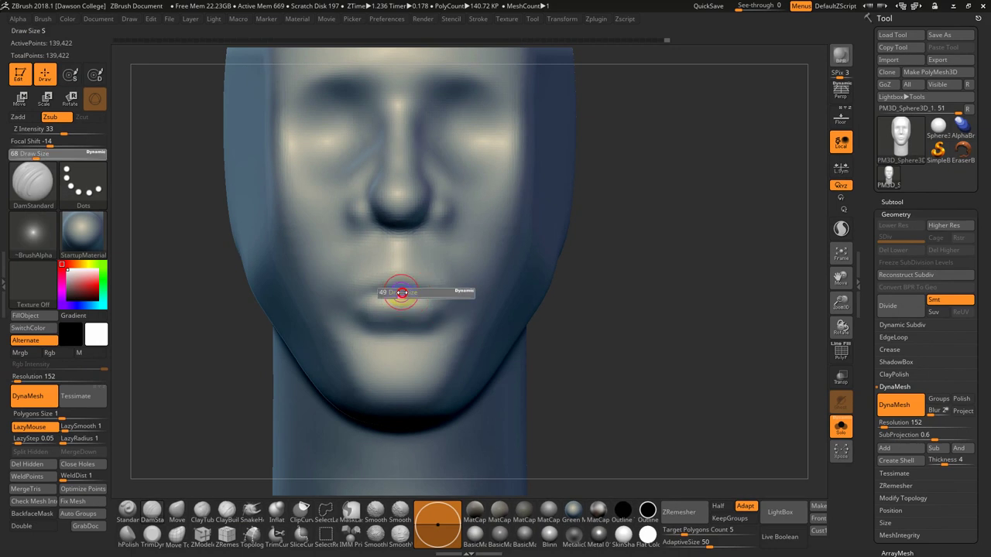
{"action": "left_click_drag", "start_coordinate": [403, 294], "coordinate": [400, 294]}
{"action": "left_click", "coordinate": [843, 114]}
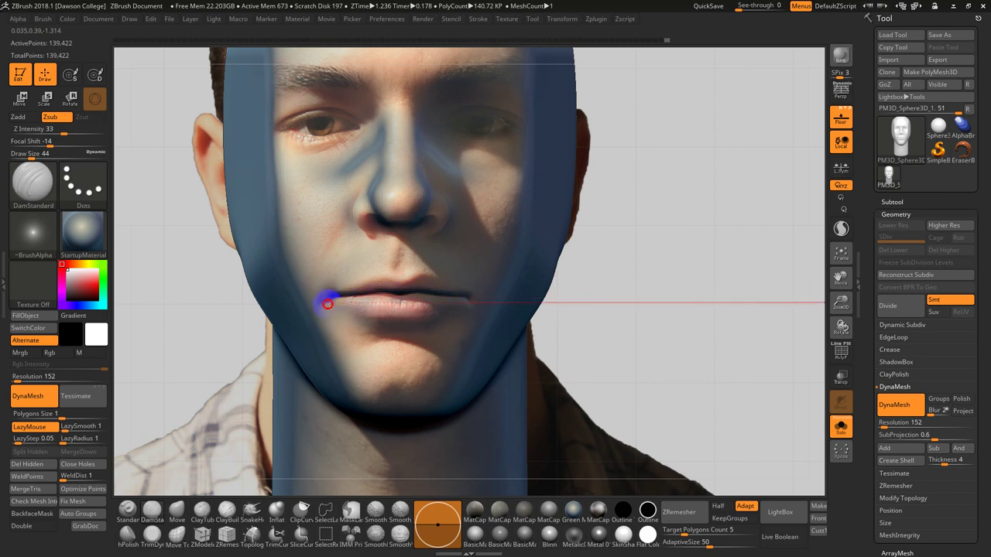
{"action": "left_click", "coordinate": [841, 118]}
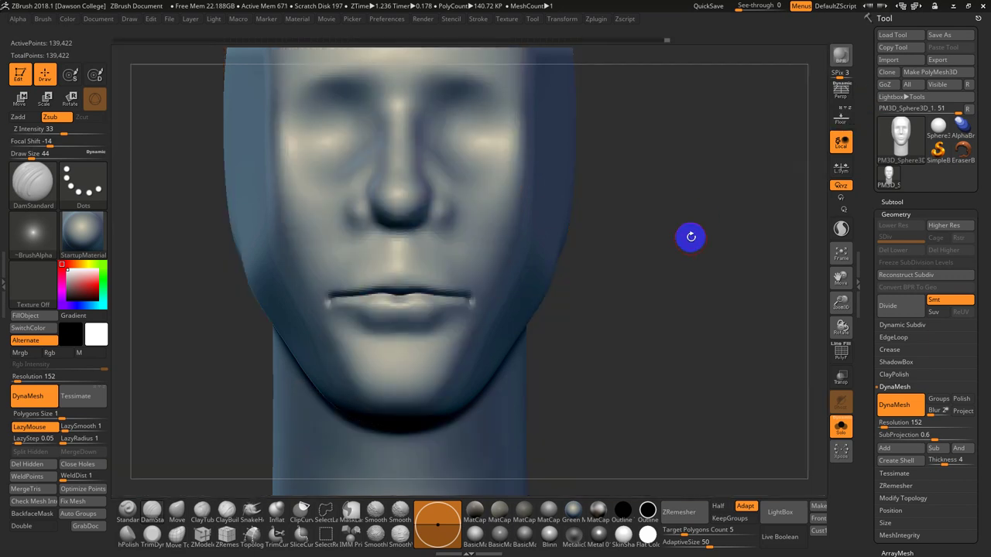
Set the DamStandard brush's Z Intensity to 17 for work on the area above the upper lip.
{"action": "left_click_drag", "start_coordinate": [672, 216], "coordinate": [731, 370]}
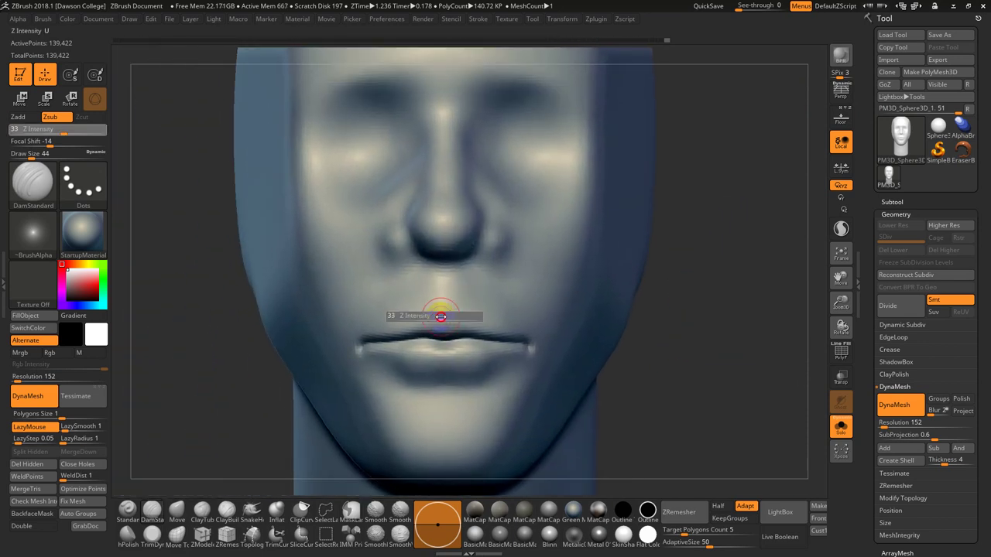
{"action": "left_click_drag", "start_coordinate": [426, 317], "coordinate": [435, 318]}
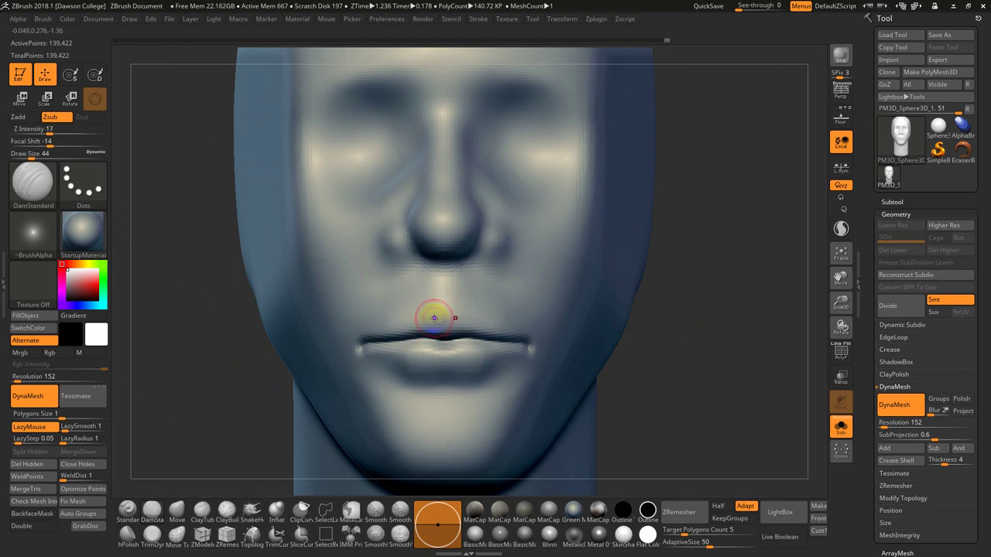
Compare the sculpted nose and mouth with the front and side reference photos.
{"action": "left_click", "coordinate": [841, 118]}
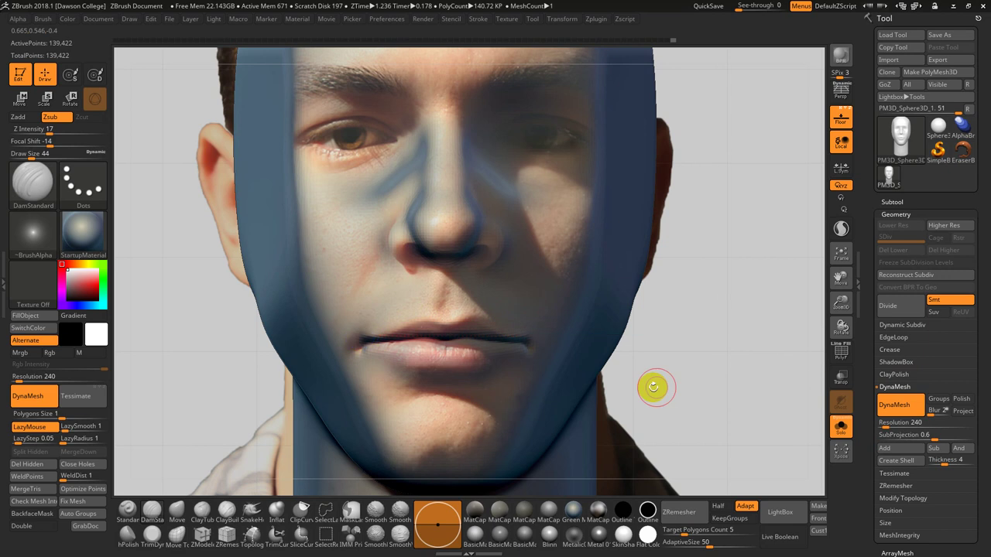
{"action": "left_click_drag", "start_coordinate": [653, 390], "coordinate": [711, 328]}
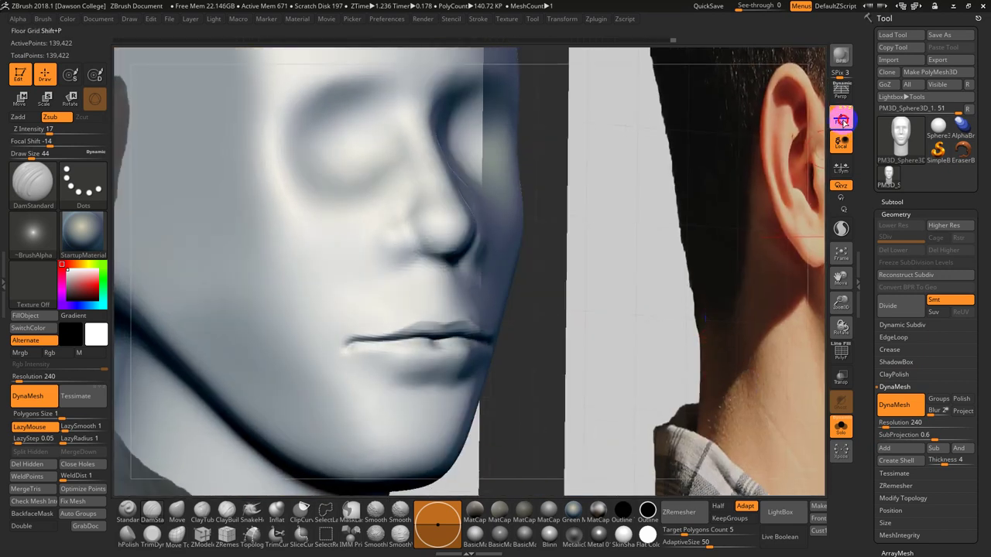
{"action": "left_click", "coordinate": [841, 116]}
{"action": "left_click_drag", "start_coordinate": [648, 290], "coordinate": [618, 294]}
{"action": "left_click_drag", "start_coordinate": [710, 356], "coordinate": [682, 372]}
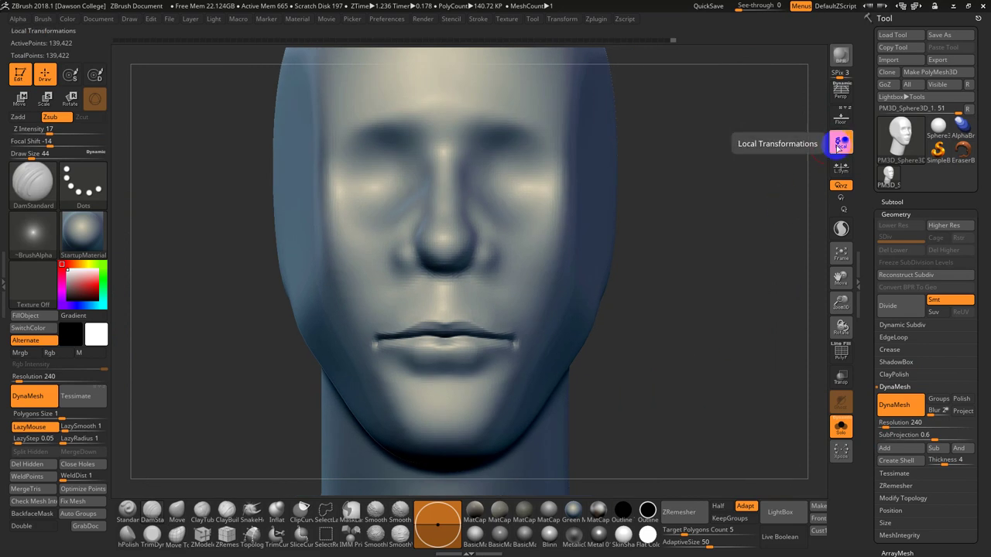
{"action": "left_click", "coordinate": [840, 123]}
{"action": "left_click_drag", "start_coordinate": [658, 319], "coordinate": [649, 379], "text": "alt"}
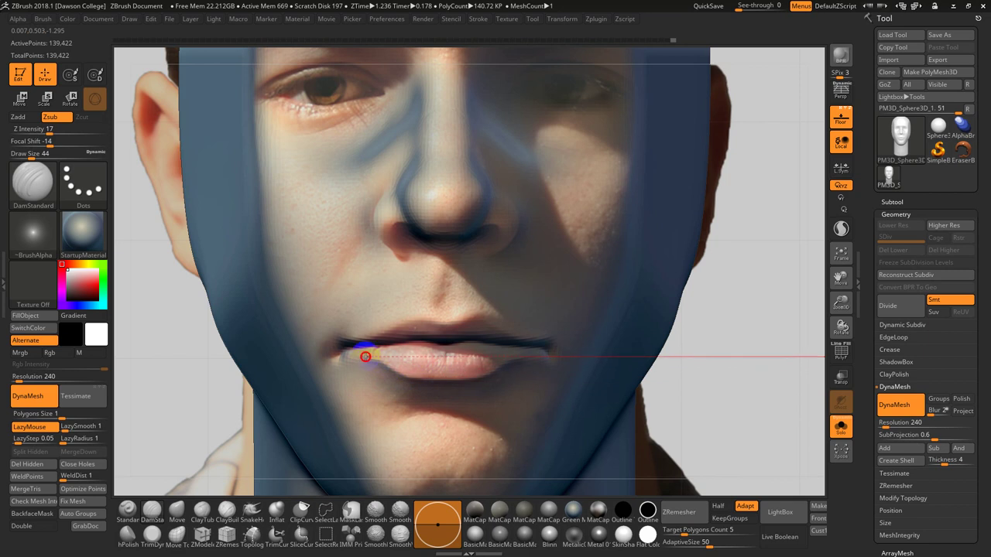
{"action": "left_click_drag", "start_coordinate": [658, 370], "coordinate": [761, 221]}
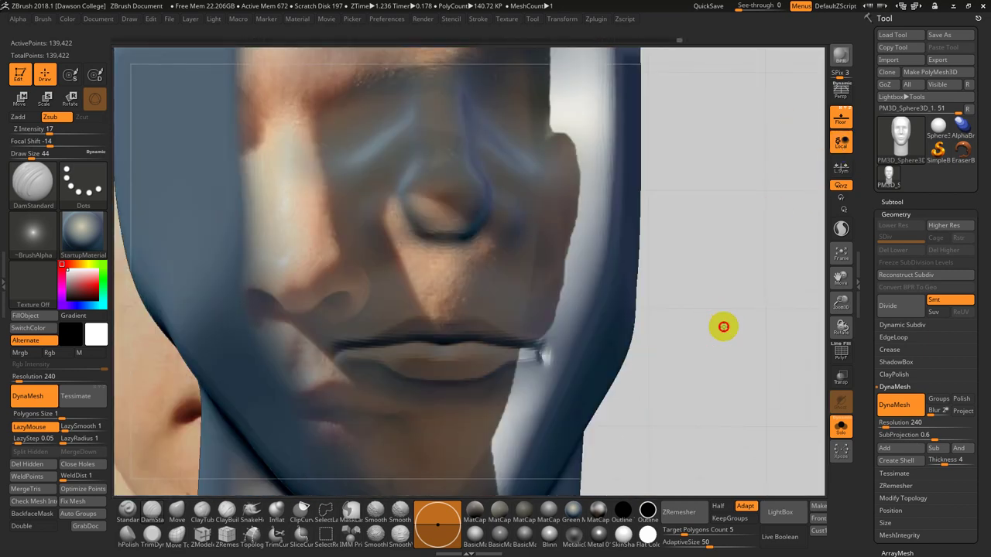
{"action": "mouse_move", "coordinate": [721, 327]}
{"action": "left_mouse_down"}
{"action": "mouse_move", "coordinate": [732, 329]}
{"action": "mouse_move", "coordinate": [713, 315]}
{"action": "mouse_move", "coordinate": [723, 318]}
{"action": "mouse_move", "coordinate": [673, 378]}
{"action": "mouse_move", "coordinate": [658, 343]}
{"action": "mouse_move", "coordinate": [668, 337]}
{"action": "left_mouse_up"}
{"action": "key", "text": "s"}
{"action": "left_click", "coordinate": [612, 339]}
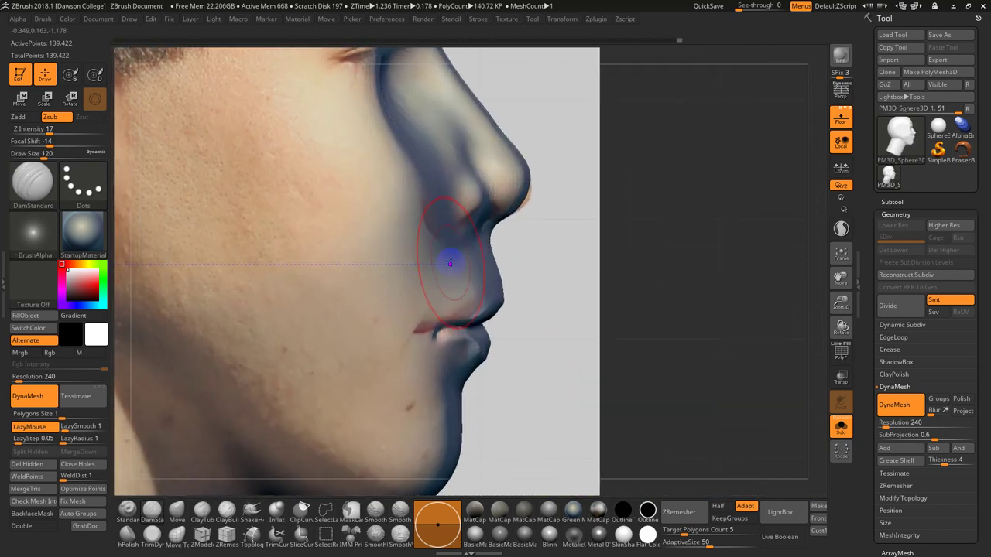
{"action": "left_click_drag", "start_coordinate": [573, 320], "coordinate": [813, 149], "text": "alt"}
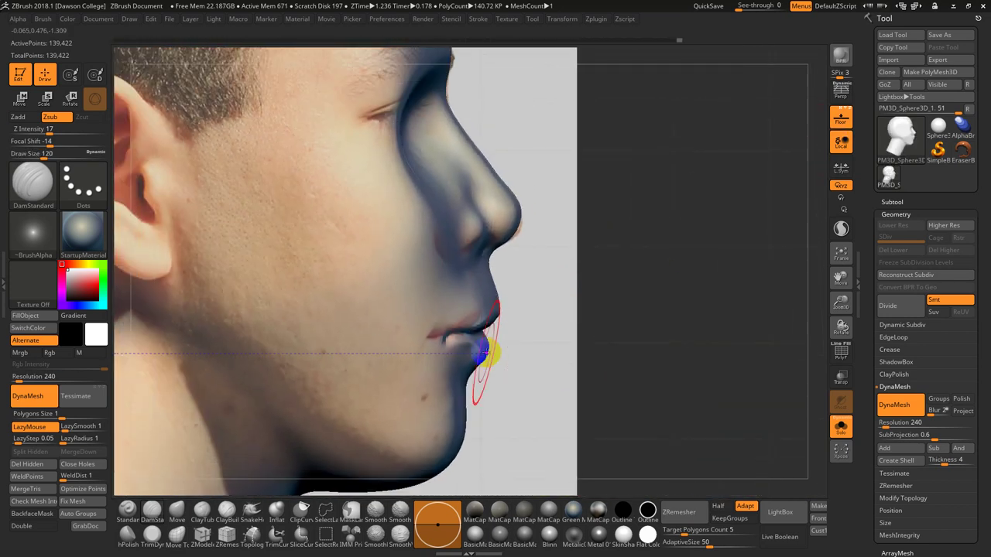
Switch to the Move brush and mask the face from the nose base upward, softening the mask's edge.
{"action": "left_click", "coordinate": [176, 508]}
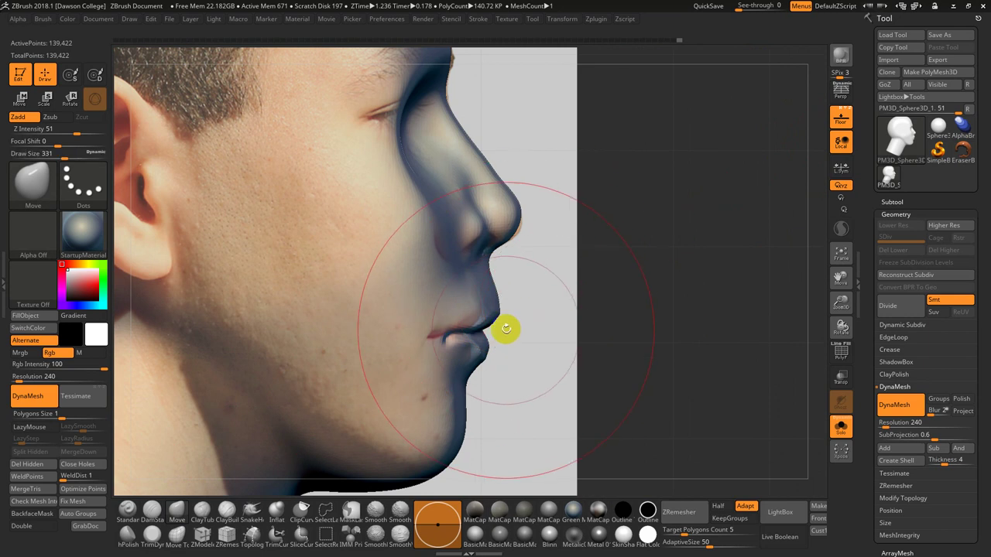
{"action": "key", "text": "ctrl"}
{"action": "mouse_move", "coordinate": [581, 145]}
{"action": "left_mouse_down", "text": "ctrl"}
{"action": "mouse_move", "coordinate": [438, 214]}
{"action": "mouse_move", "coordinate": [312, 255]}
{"action": "mouse_move", "coordinate": [251, 258]}
{"action": "left_mouse_up", "text": "ctrl"}
{"action": "left_click_drag", "start_coordinate": [627, 62], "coordinate": [155, 167], "text": "ctrl"}
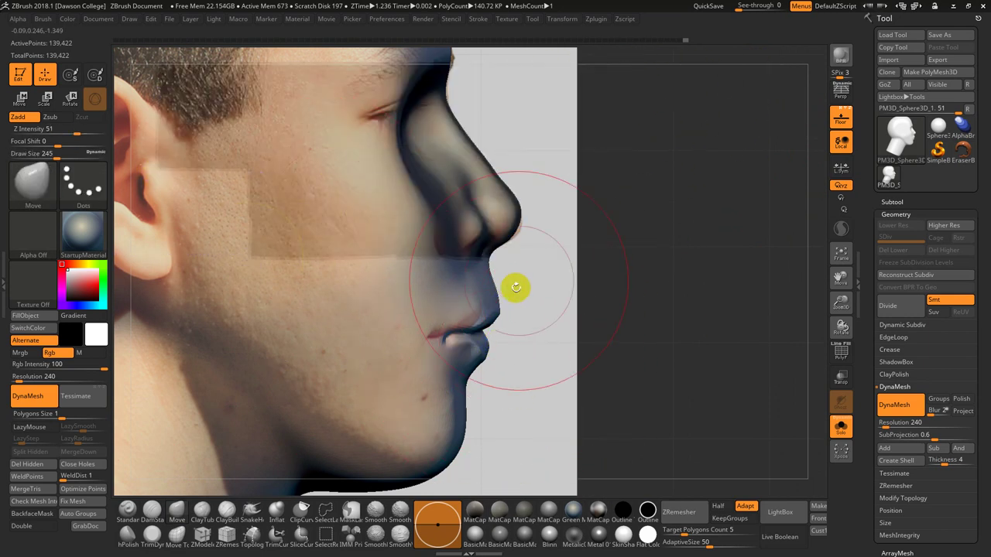
{"action": "key", "text": "ctrl"}
{"action": "left_click", "coordinate": [460, 292], "text": "ctrl"}
Push the upper and lower lips back with the Move brush to match the profile in the side reference.
{"action": "key", "text": "s"}
{"action": "left_click_drag", "start_coordinate": [495, 323], "coordinate": [503, 322]}
{"action": "right_click_drag", "start_coordinate": [503, 295], "coordinate": [495, 297]}
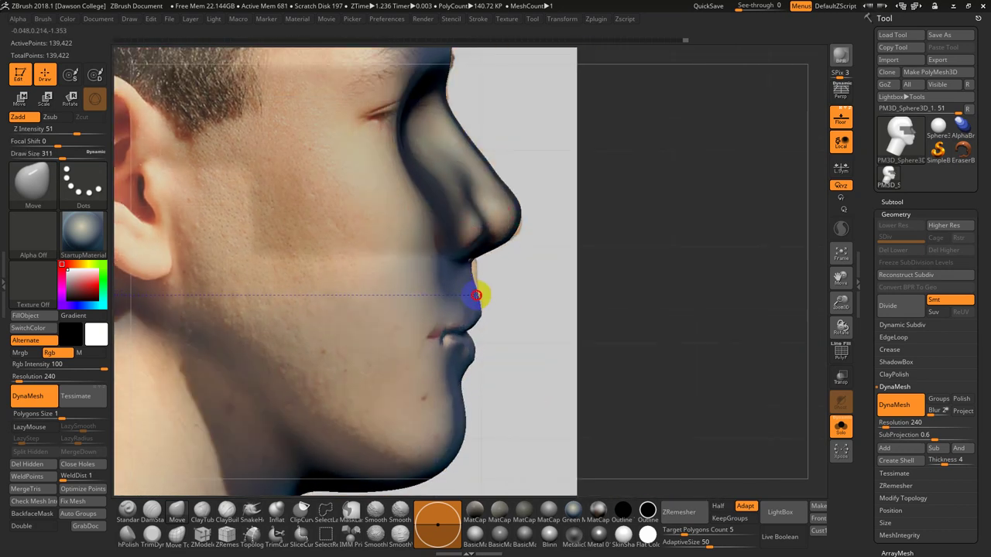
{"action": "left_click_drag", "start_coordinate": [478, 295], "coordinate": [475, 293]}
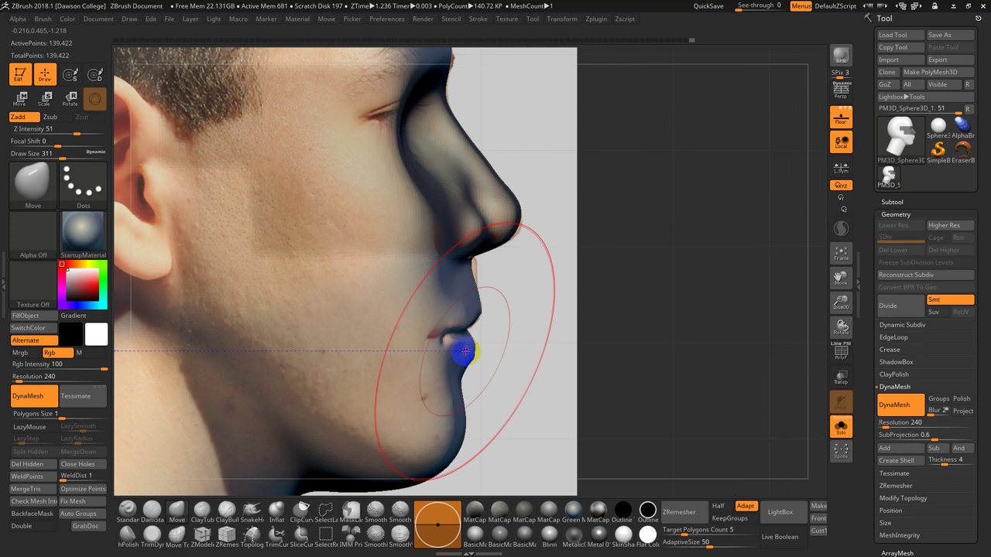
{"action": "key", "text": "s"}
{"action": "left_click_drag", "start_coordinate": [456, 353], "coordinate": [419, 334]}
Try to refine the upper lip and philtrum profile with smaller Move brush strokes, and undo the attempt.
{"action": "left_click_drag", "start_coordinate": [556, 310], "coordinate": [566, 462], "text": "alt"}
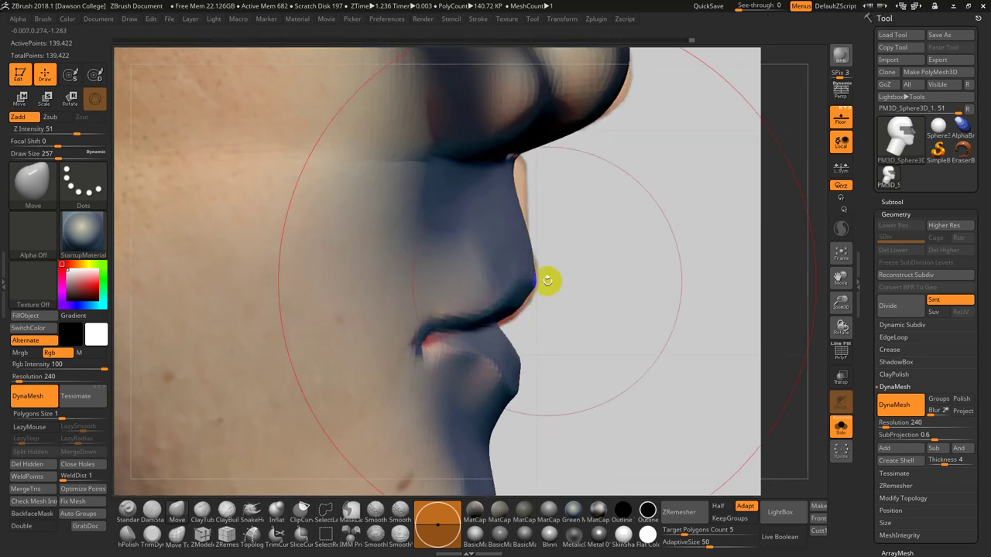
{"action": "left_click_drag", "start_coordinate": [539, 279], "coordinate": [531, 278]}
{"action": "key", "text": "s"}
{"action": "left_click_drag", "start_coordinate": [554, 277], "coordinate": [503, 273]}
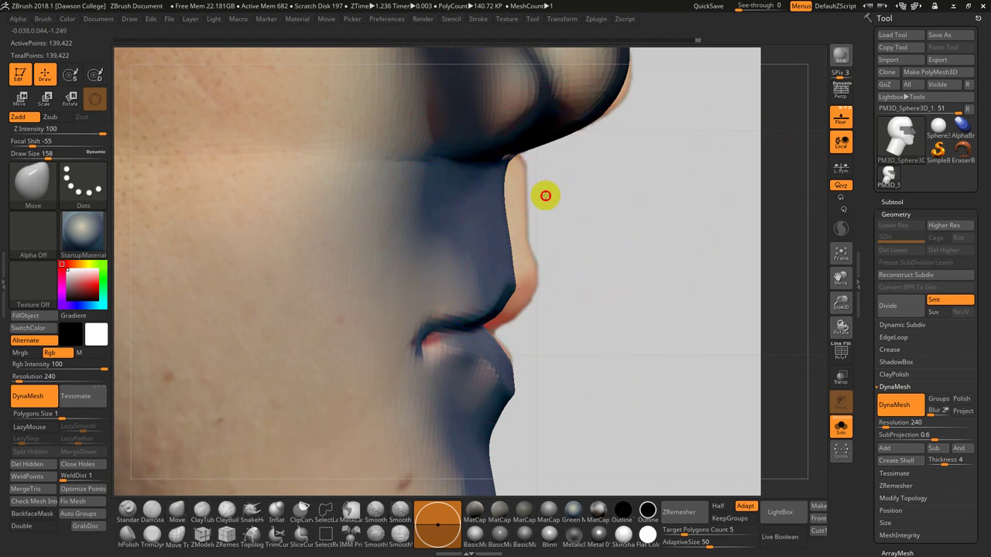
{"action": "key", "text": "s"}
{"action": "left_click_drag", "start_coordinate": [545, 199], "coordinate": [535, 200]}
{"action": "key", "text": "s"}
{"action": "left_click_drag", "start_coordinate": [523, 264], "coordinate": [535, 264]}
{"action": "key", "text": "ctrl+z"}
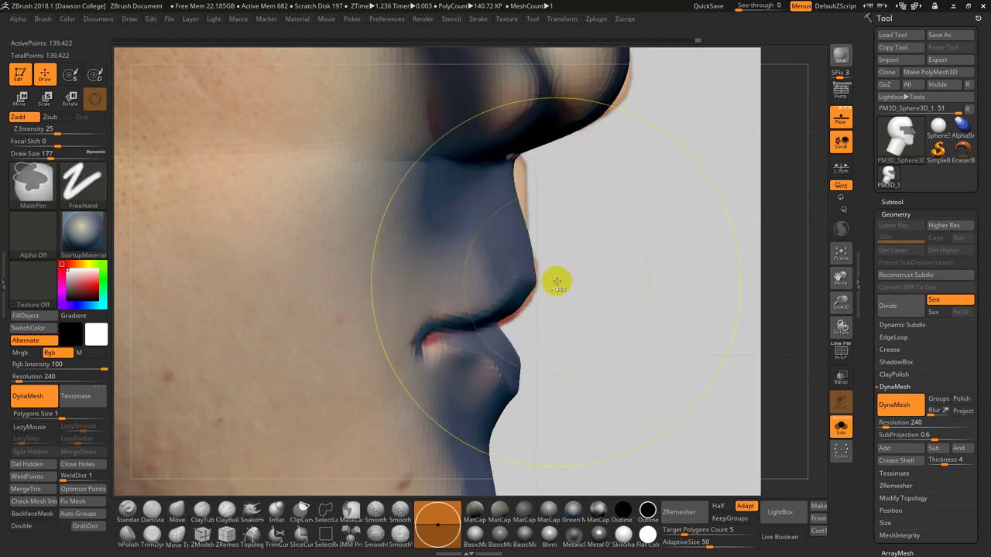
Pull the philtrum below the nose forward to the side reference outline with a small Move brush.
{"action": "key", "text": "s"}
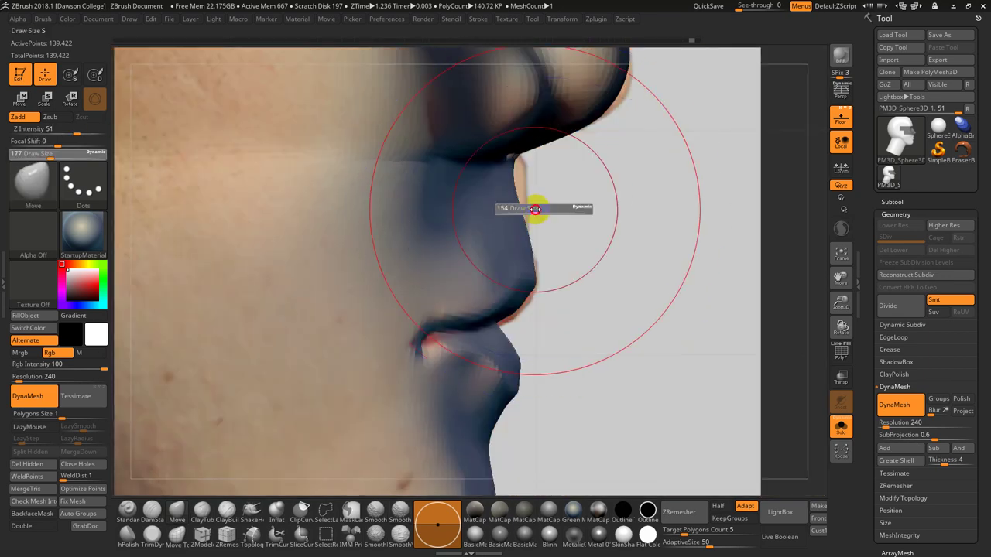
{"action": "left_click_drag", "start_coordinate": [535, 209], "coordinate": [511, 203]}
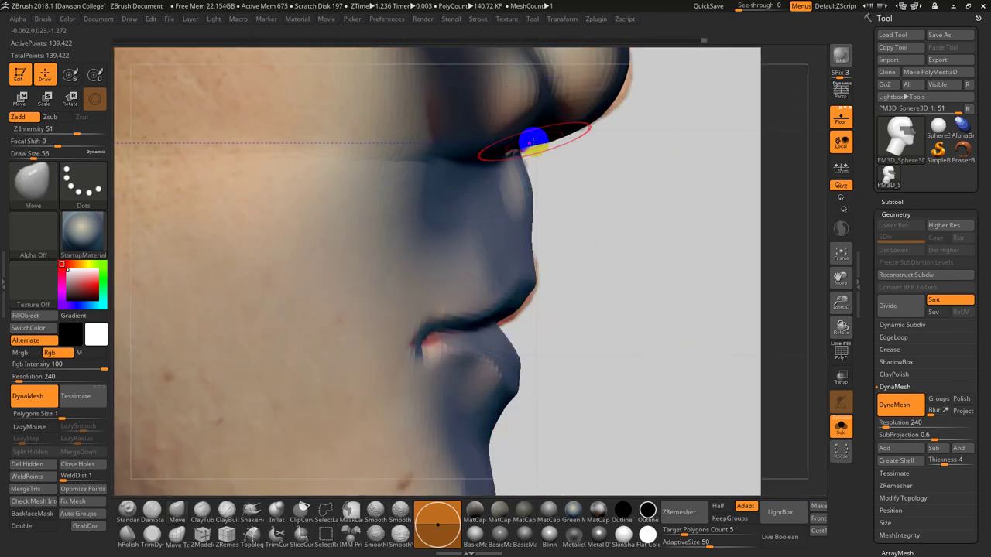
Invert the mask and shift the nose tip to the side reference outline, using a draw size of 136.
{"action": "key", "text": "s"}
{"action": "mouse_move", "coordinate": [643, 118]}
{"action": "left_mouse_down"}
{"action": "mouse_move", "coordinate": [660, 120]}
{"action": "mouse_move", "coordinate": [639, 230]}
{"action": "left_mouse_up"}
{"action": "left_click", "coordinate": [639, 230], "text": "ctrl"}
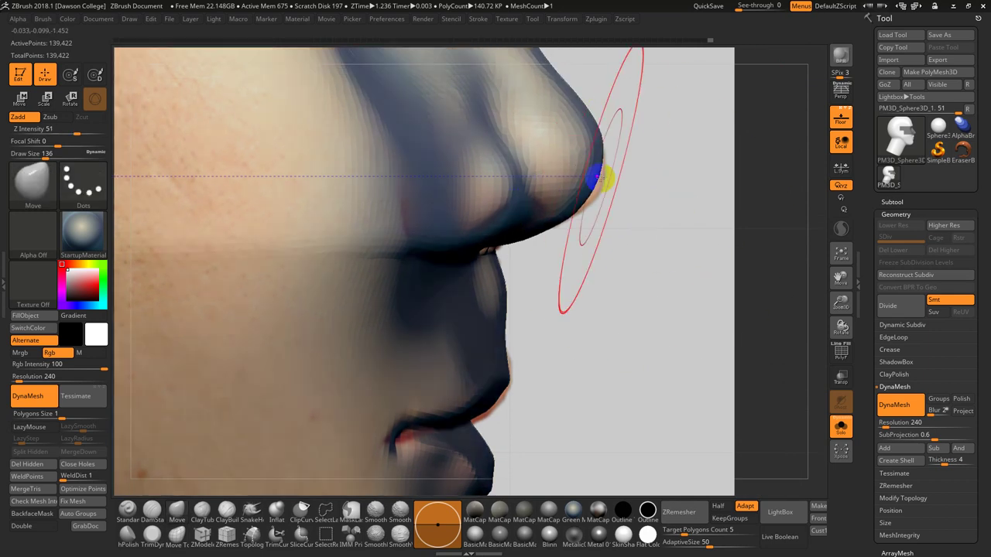
{"action": "mouse_move", "coordinate": [600, 178]}
{"action": "left_mouse_down"}
{"action": "mouse_move", "coordinate": [614, 175]}
{"action": "mouse_move", "coordinate": [607, 150]}
{"action": "left_mouse_up"}
Clear the mask and remesh the head with DynaMesh at resolution 240.
{"action": "left_click_drag", "start_coordinate": [666, 320], "coordinate": [656, 241], "text": "alt"}
{"action": "mouse_move", "coordinate": [656, 241]}
{"action": "left_mouse_down"}
{"action": "mouse_move", "coordinate": [620, 243]}
{"action": "mouse_move", "coordinate": [630, 230]}
{"action": "mouse_move", "coordinate": [655, 233]}
{"action": "left_mouse_up"}
{"action": "left_click_drag", "start_coordinate": [683, 241], "coordinate": [653, 291], "text": "ctrl"}
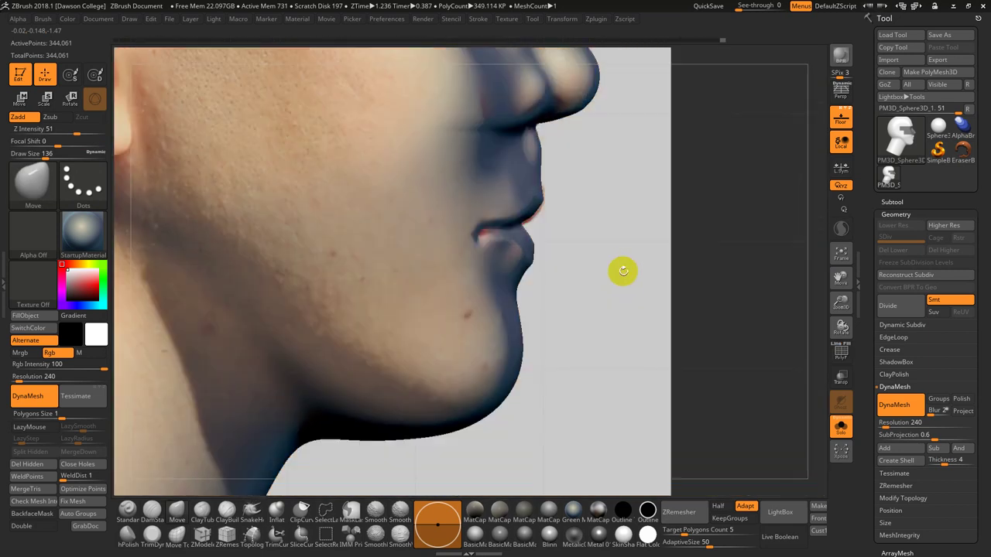
Adjust the mouth corners to the front reference with the Move brush at draw size 77.
{"action": "left_click_drag", "start_coordinate": [667, 257], "coordinate": [669, 331], "text": "alt"}
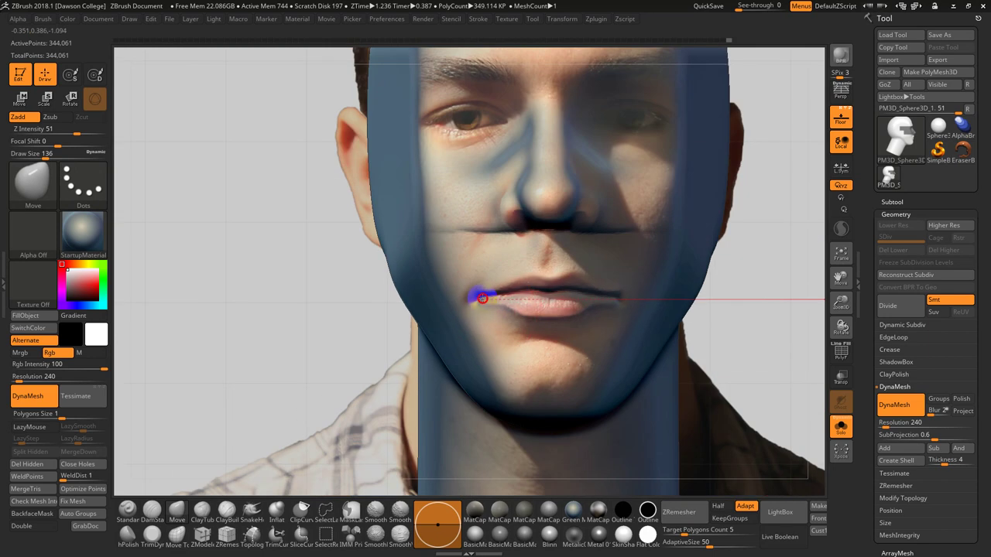
{"action": "key", "text": "s"}
{"action": "left_click_drag", "start_coordinate": [475, 310], "coordinate": [468, 310]}
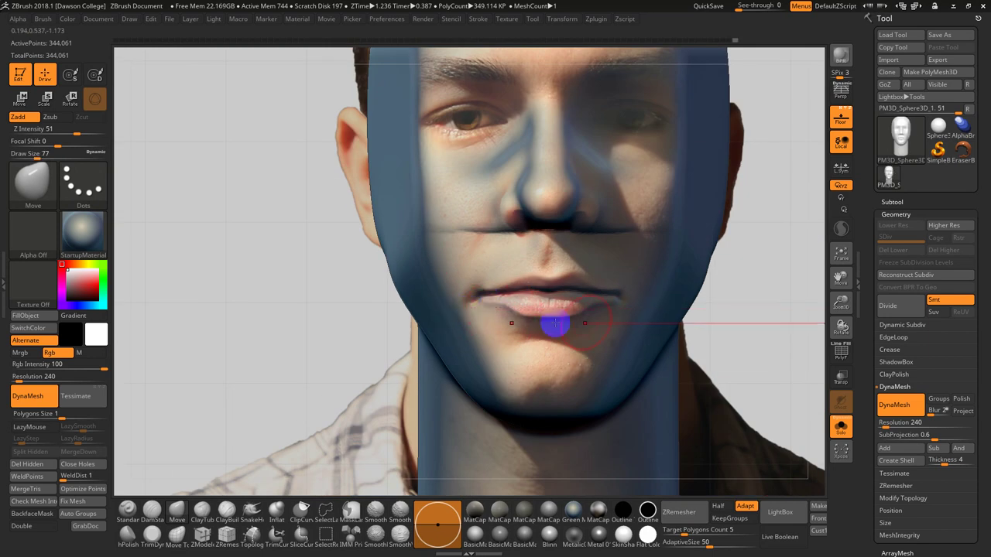
Hide the reference images and smooth away the crease running across the cheeks beside the nose.
{"action": "key", "text": "f"}
{"action": "left_click", "coordinate": [839, 118]}
{"action": "mouse_move", "coordinate": [687, 314]}
{"action": "right_mouse_down", "text": "ctrl"}
{"action": "mouse_move", "coordinate": [592, 309]}
{"action": "mouse_move", "coordinate": [609, 388]}
{"action": "right_mouse_up", "text": "ctrl"}
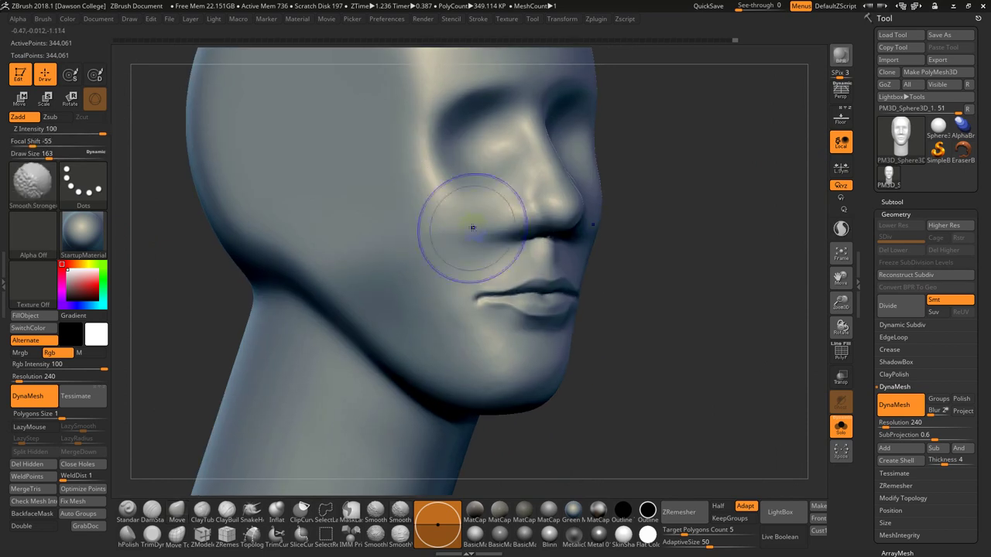
{"action": "mouse_move", "coordinate": [691, 264]}
{"action": "left_mouse_down", "text": "shift"}
{"action": "mouse_move", "coordinate": [679, 239]}
{"action": "mouse_move", "coordinate": [718, 291]}
{"action": "left_mouse_up", "text": "shift"}
{"action": "mouse_move", "coordinate": [717, 291]}
{"action": "right_mouse_down"}
{"action": "mouse_move", "coordinate": [744, 355]}
{"action": "mouse_move", "coordinate": [755, 353]}
{"action": "right_mouse_up"}
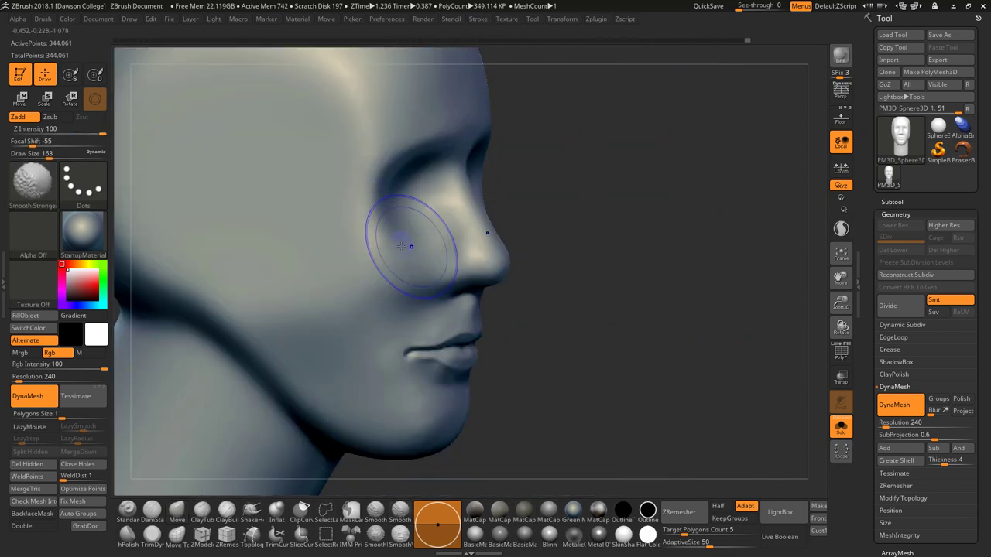
{"action": "right_click_drag", "start_coordinate": [633, 318], "coordinate": [633, 302]}
{"action": "mouse_move", "coordinate": [634, 302]}
{"action": "left_mouse_down"}
{"action": "mouse_move", "coordinate": [622, 287]}
{"action": "mouse_move", "coordinate": [581, 317]}
{"action": "mouse_move", "coordinate": [646, 326]}
{"action": "mouse_move", "coordinate": [627, 325]}
{"action": "left_mouse_up"}
Carve the crease around the nostril wing with DamStandard at draw size 83, following the side reference.
{"action": "key", "text": "b"}
{"action": "key", "text": "d"}
{"action": "key", "text": "s"}
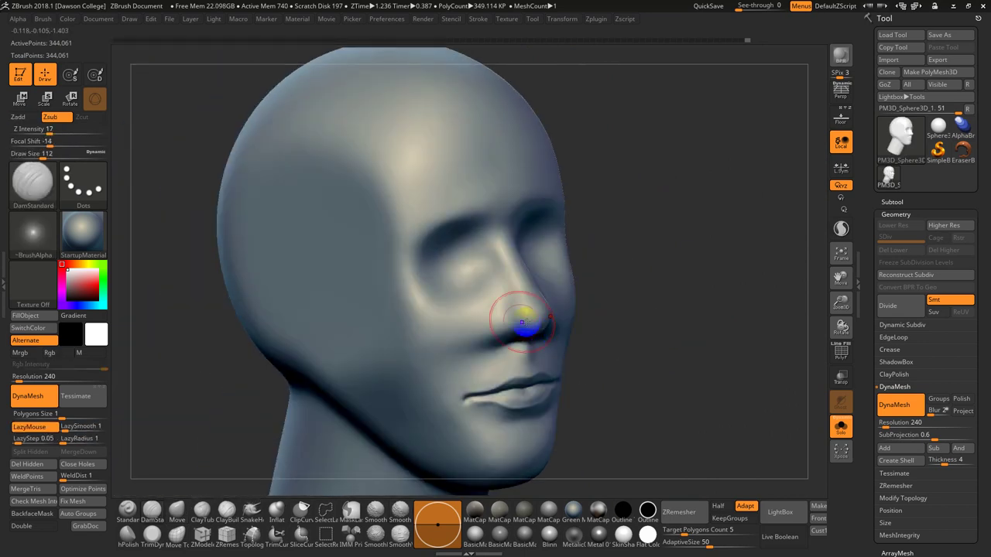
{"action": "left_click_drag", "start_coordinate": [690, 313], "coordinate": [750, 341], "text": "alt"}
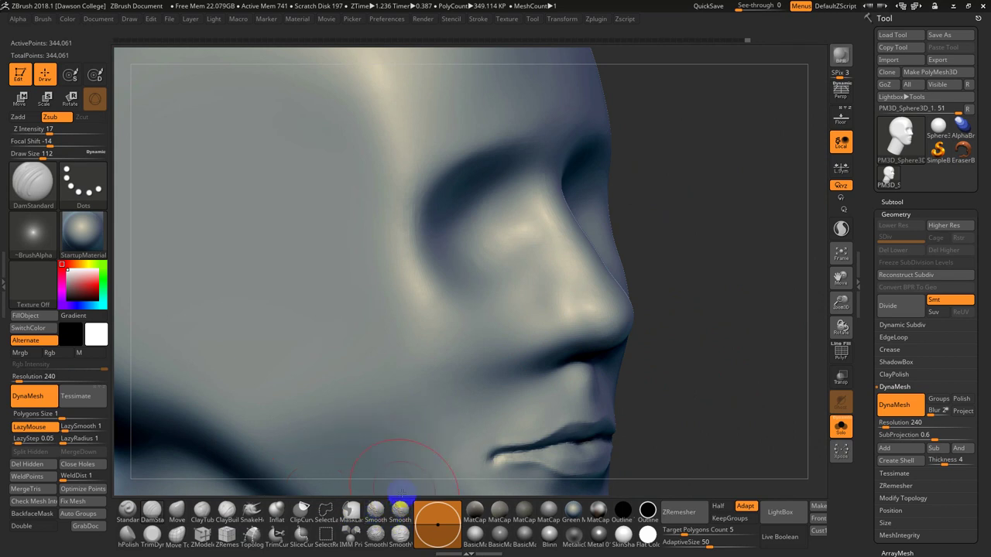
{"action": "key", "text": "bracketleft"}
{"action": "key", "text": "bracketleft"}
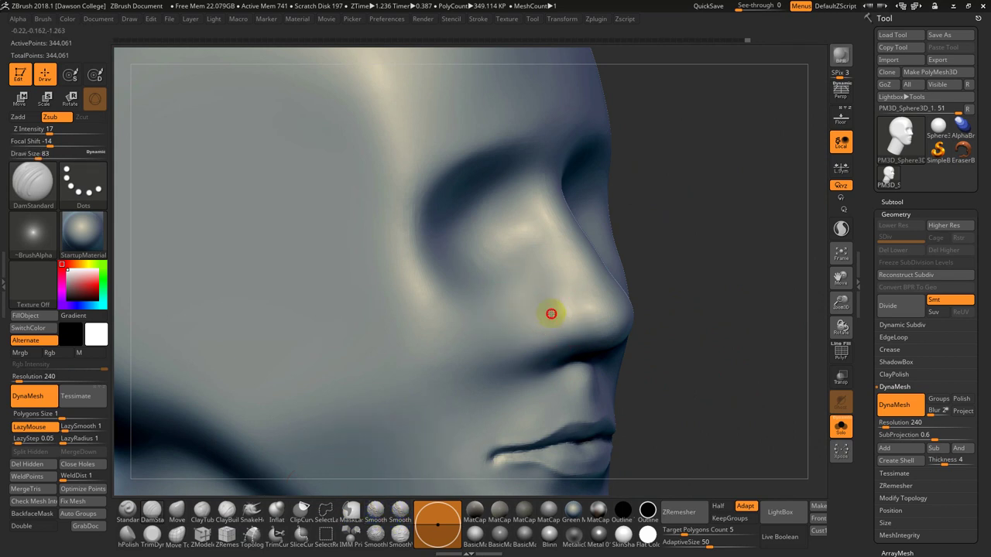
{"action": "left_click_drag", "start_coordinate": [679, 368], "coordinate": [708, 361]}
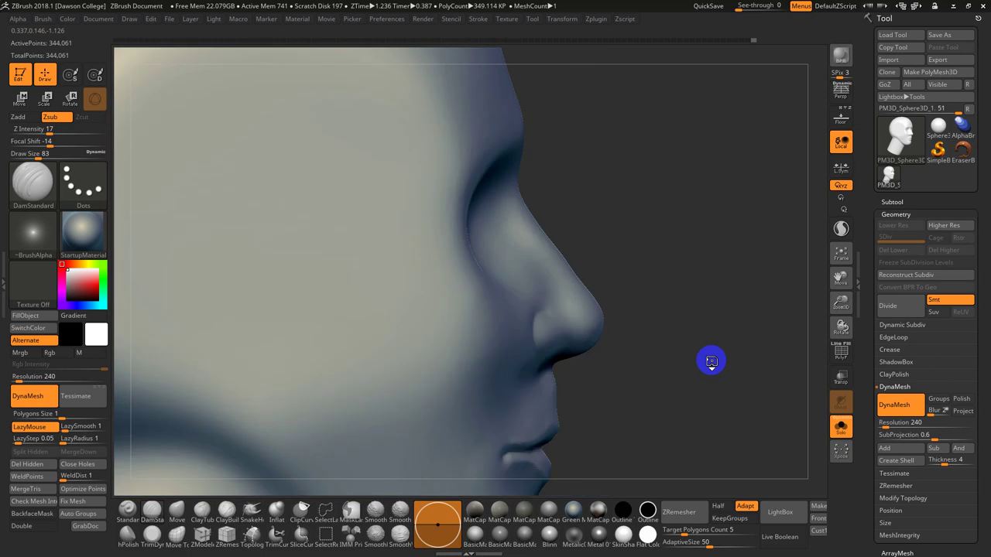
{"action": "left_click", "coordinate": [841, 118]}
{"action": "left_click_drag", "start_coordinate": [660, 372], "coordinate": [656, 364], "text": "alt"}
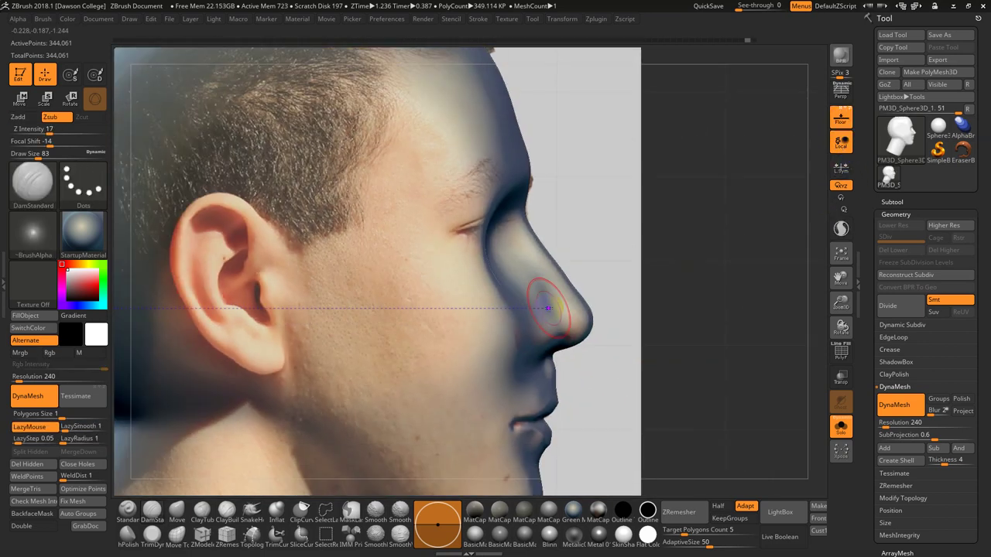
{"action": "left_click_drag", "start_coordinate": [529, 339], "coordinate": [544, 309], "text": "shift"}
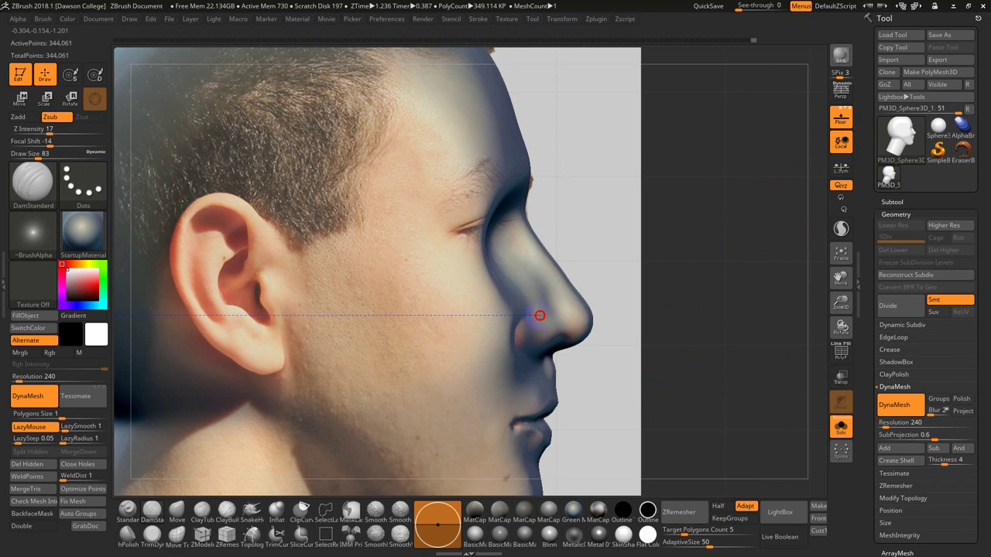
{"action": "key", "text": "shift"}
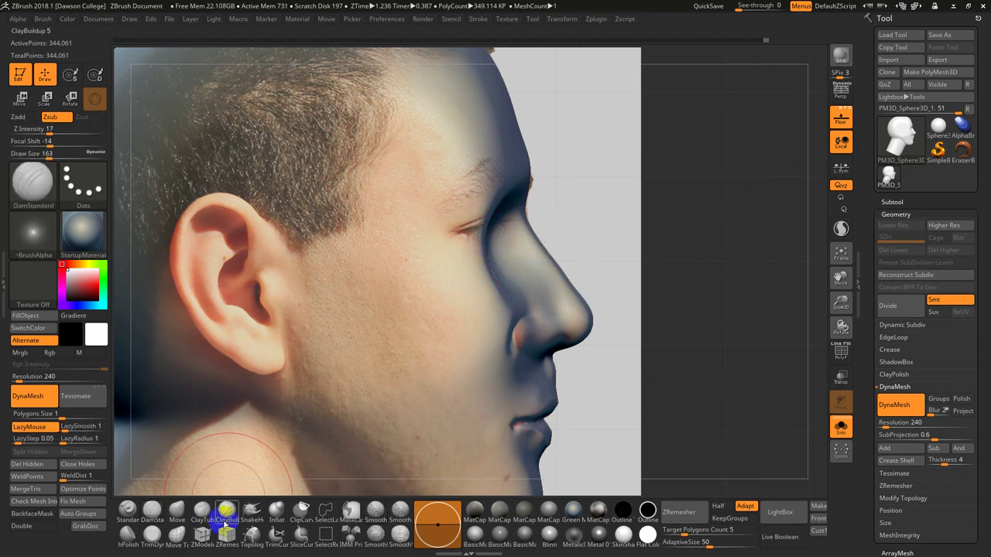
Try to pull the outer edge of the eye socket back and reshape the cheek below it with the Move brush.
{"action": "left_click", "coordinate": [177, 523]}
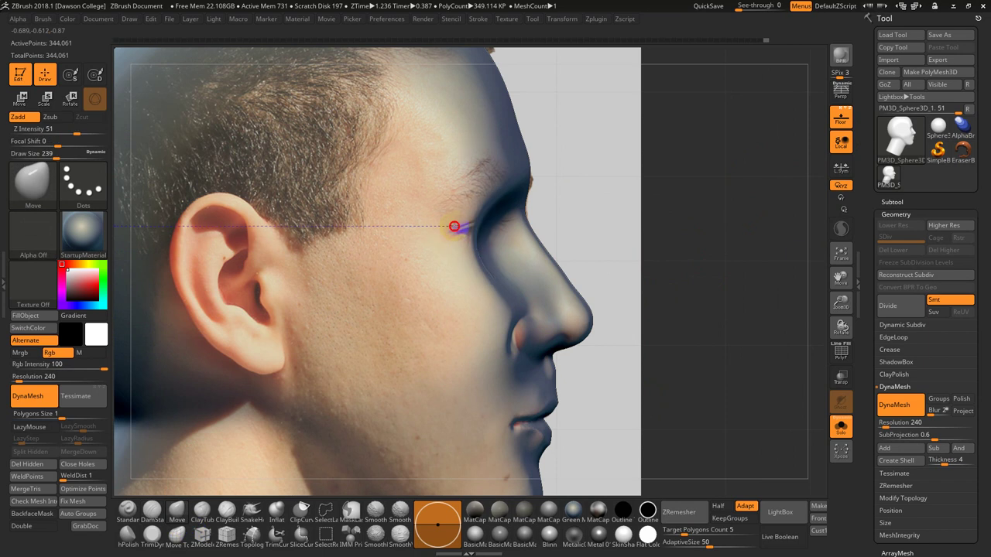
{"action": "mouse_move", "coordinate": [449, 227]}
{"action": "left_mouse_down"}
{"action": "mouse_move", "coordinate": [436, 225]}
{"action": "mouse_move", "coordinate": [444, 212]}
{"action": "mouse_move", "coordinate": [428, 242]}
{"action": "left_mouse_up"}
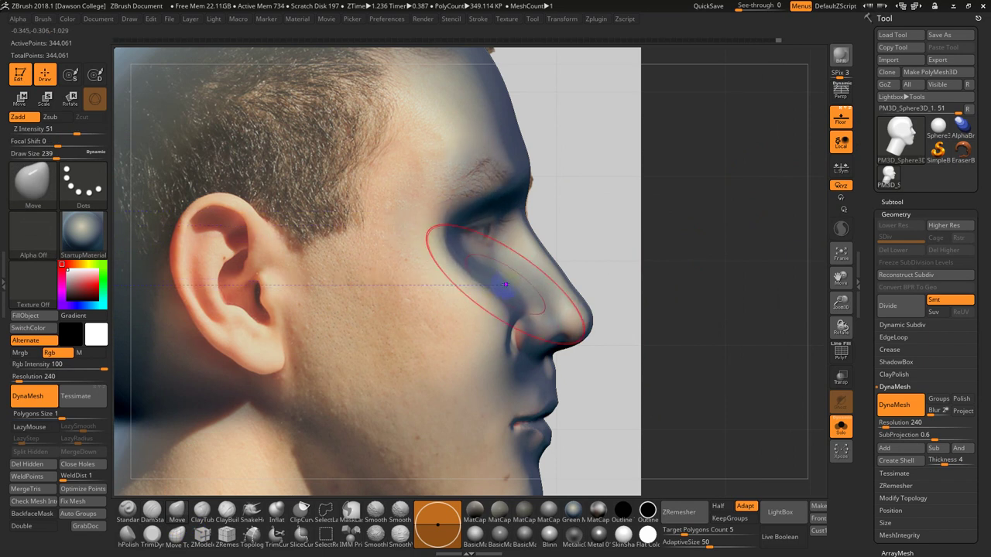
{"action": "key", "text": "s"}
{"action": "left_click_drag", "start_coordinate": [492, 298], "coordinate": [469, 297]}
{"action": "key", "text": "shift"}
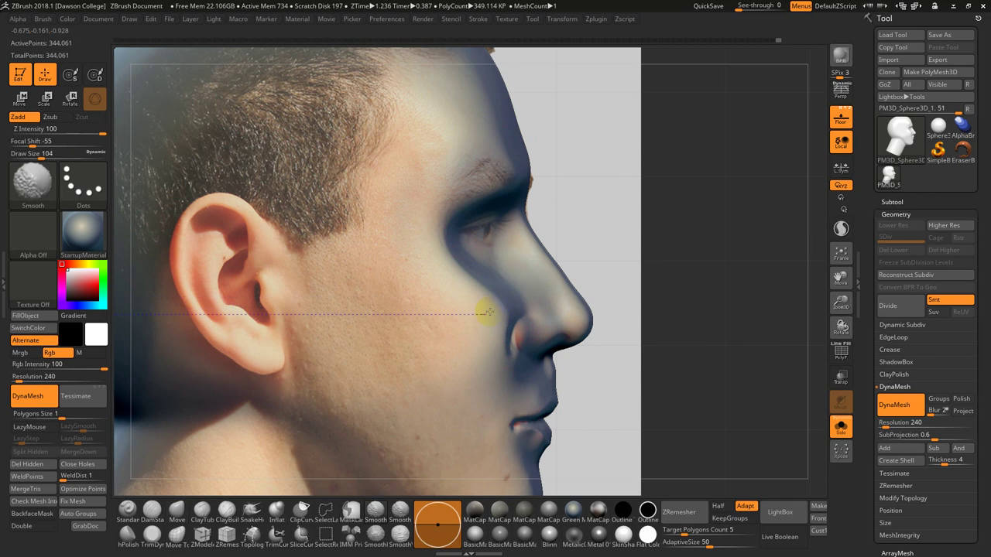
{"action": "left_click_drag", "start_coordinate": [642, 311], "coordinate": [608, 319], "text": "shift"}
Undo the eye socket, cheek and nostril crease edits.
{"action": "left_click_drag", "start_coordinate": [787, 418], "coordinate": [748, 390], "text": "alt"}
{"action": "key", "text": "ctrl+z"}
{"action": "key", "text": "ctrl+z"}
{"action": "key", "text": "ctrl+z"}
{"action": "key", "text": "ctrl+z"}
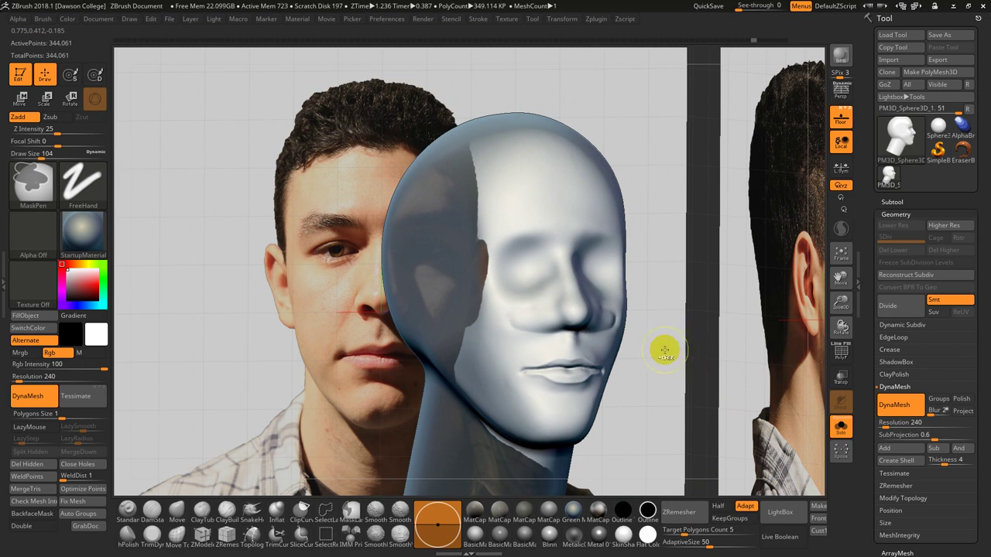
{"action": "key", "text": "ctrl+z"}
{"action": "left_click_drag", "start_coordinate": [664, 350], "coordinate": [657, 342]}
{"action": "left_click_drag", "start_coordinate": [661, 394], "coordinate": [679, 401], "text": "alt"}
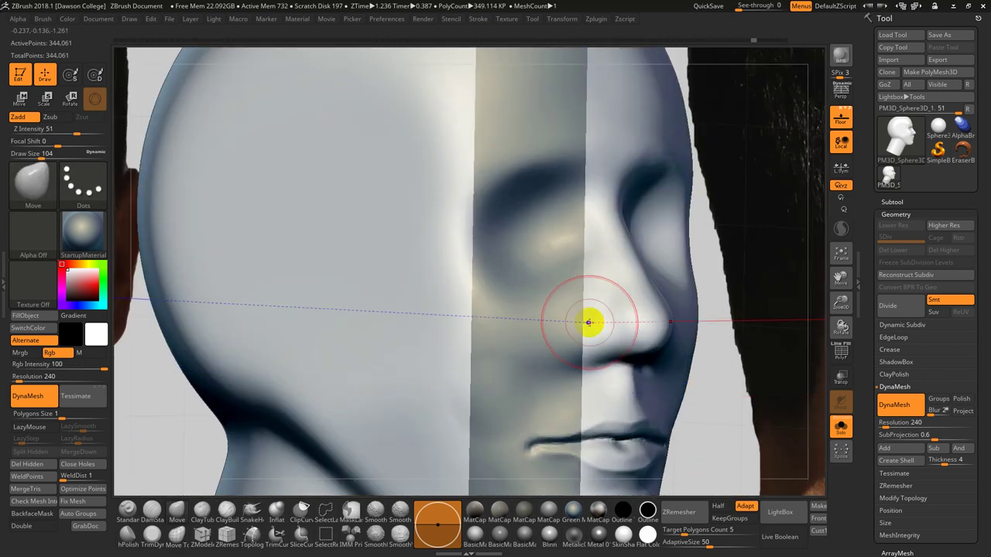
{"action": "key", "text": "ctrl+z"}
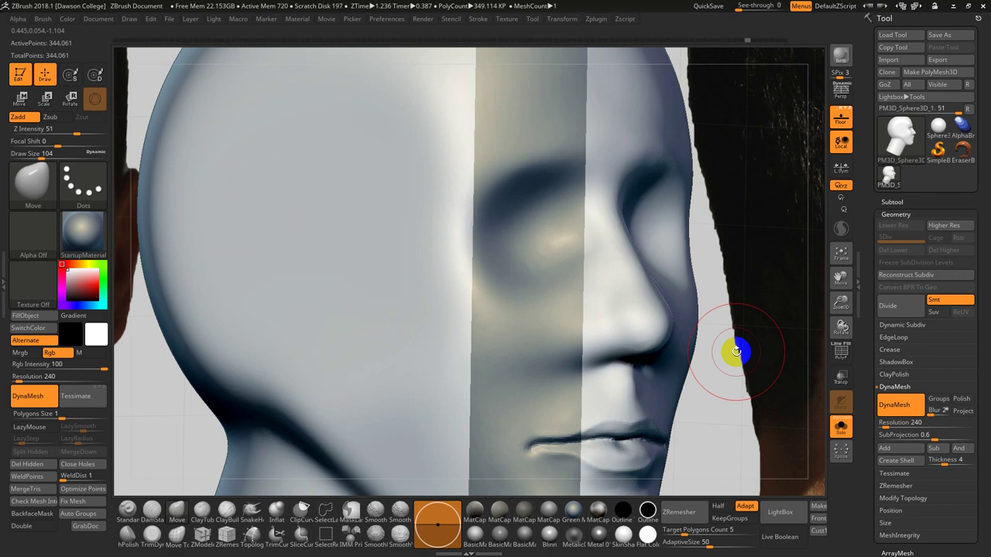
Carve the crease around and beneath the nostril wing with DamStandard at draw size 94, with the reference images hidden for the final stroke.
{"action": "key", "text": "b"}
{"action": "key", "text": "d"}
{"action": "key", "text": "s"}
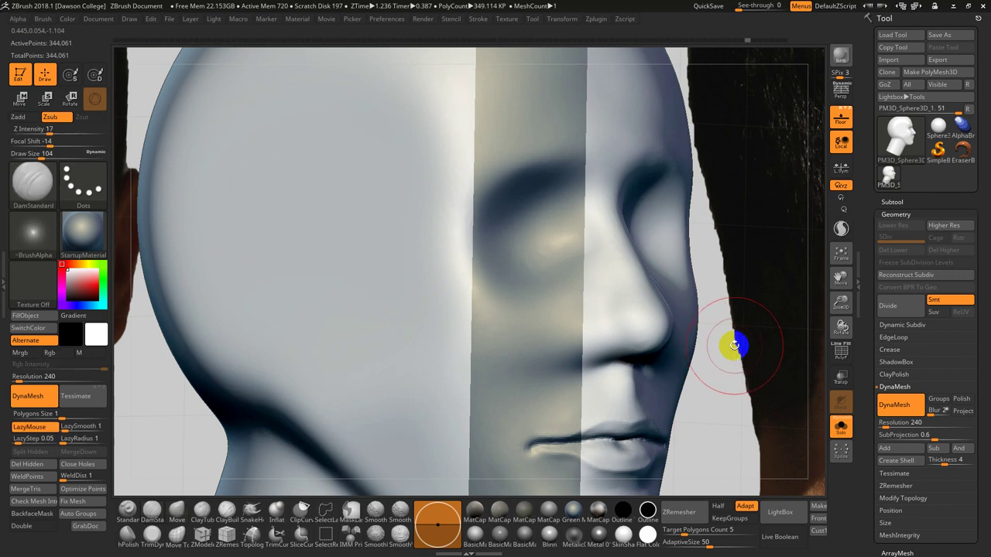
{"action": "key", "text": "s"}
{"action": "left_click", "coordinate": [586, 304]}
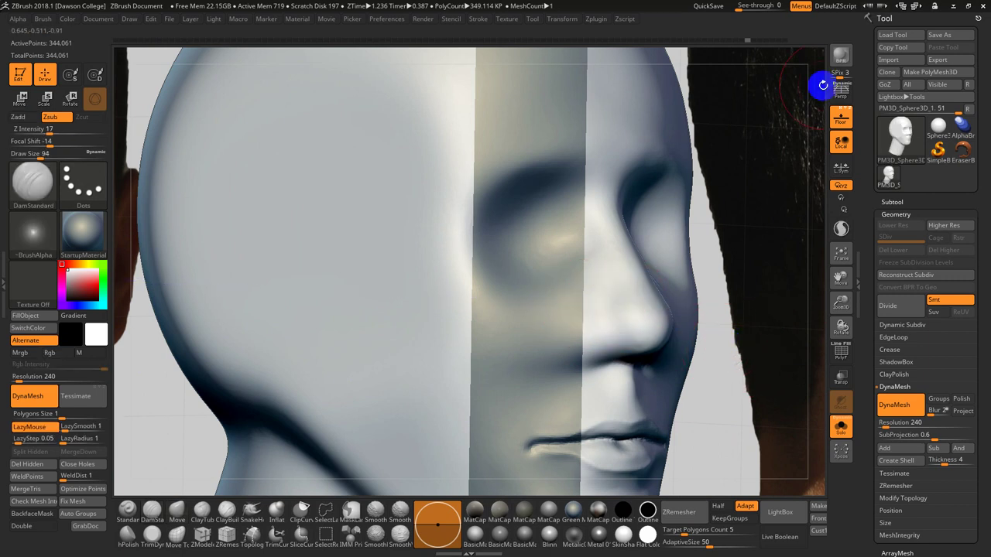
{"action": "left_click", "coordinate": [841, 118]}
{"action": "left_click_drag", "start_coordinate": [758, 250], "coordinate": [799, 259]}
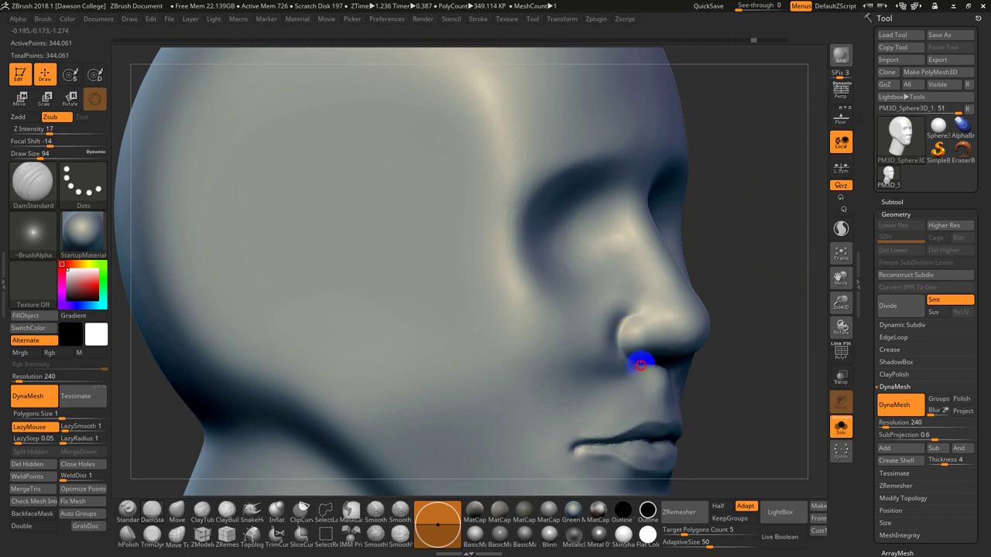
{"action": "left_click_drag", "start_coordinate": [640, 366], "coordinate": [659, 369]}
{"action": "left_click_drag", "start_coordinate": [731, 383], "coordinate": [767, 381]}
{"action": "left_click_drag", "start_coordinate": [768, 334], "coordinate": [712, 338]}
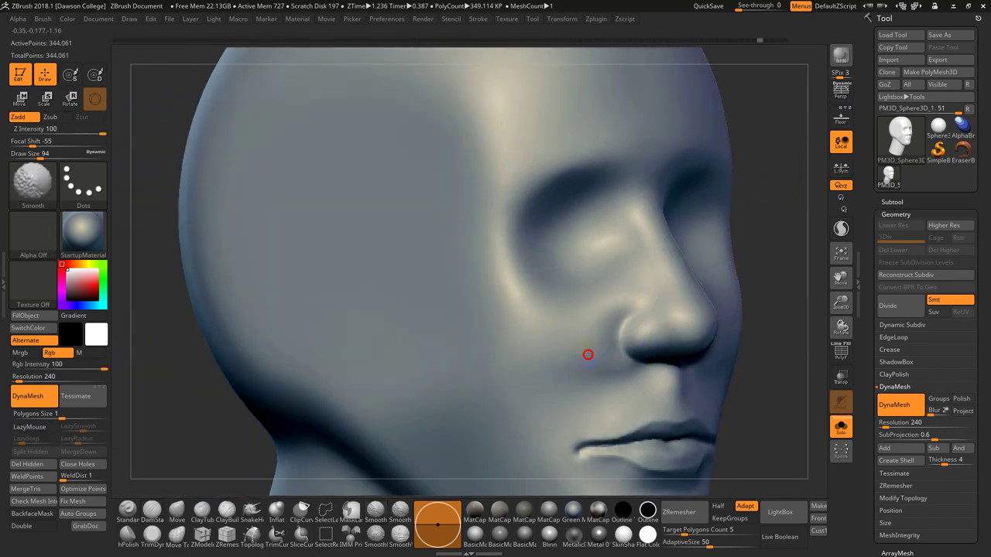
Smooth the cheek surface beside the nostril wing.
{"action": "left_click_drag", "start_coordinate": [587, 354], "coordinate": [592, 322], "text": "shift"}
{"action": "left_click_drag", "start_coordinate": [809, 370], "coordinate": [792, 369], "text": "shift"}
{"action": "right_click_drag", "start_coordinate": [398, 330], "coordinate": [437, 358]}
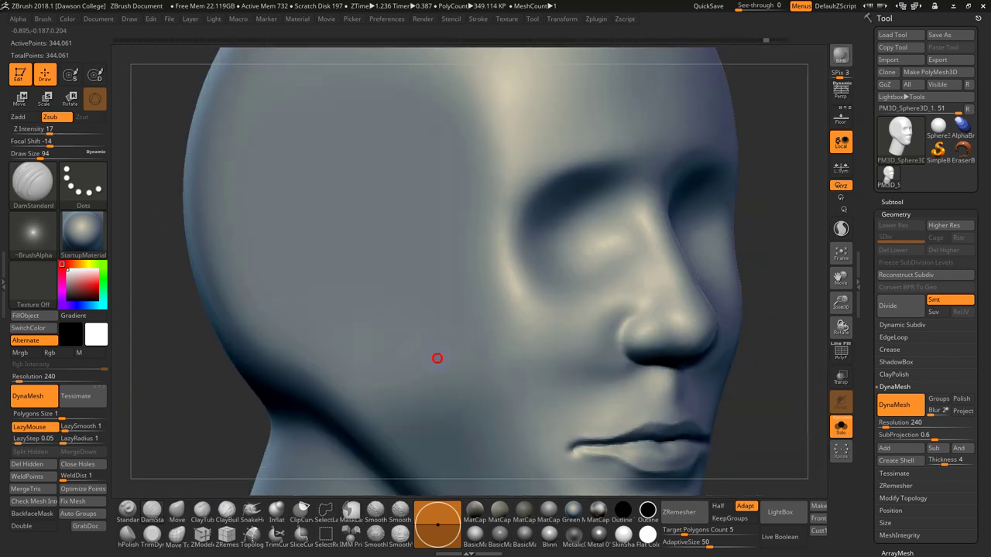
Reshape the lower outer edge of the eye socket with the Move brush at draw size 167.
{"action": "key", "text": "b"}
{"action": "key", "text": "m"}
{"action": "key", "text": "v"}
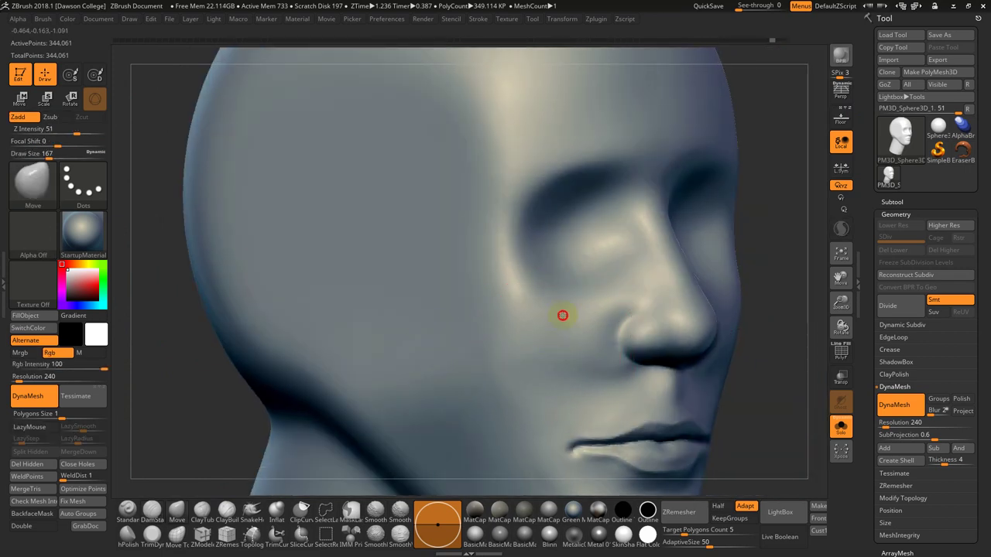
{"action": "left_click_drag", "start_coordinate": [532, 284], "coordinate": [514, 256]}
{"action": "left_click_drag", "start_coordinate": [735, 270], "coordinate": [693, 272]}
{"action": "left_click_drag", "start_coordinate": [767, 278], "coordinate": [762, 273]}
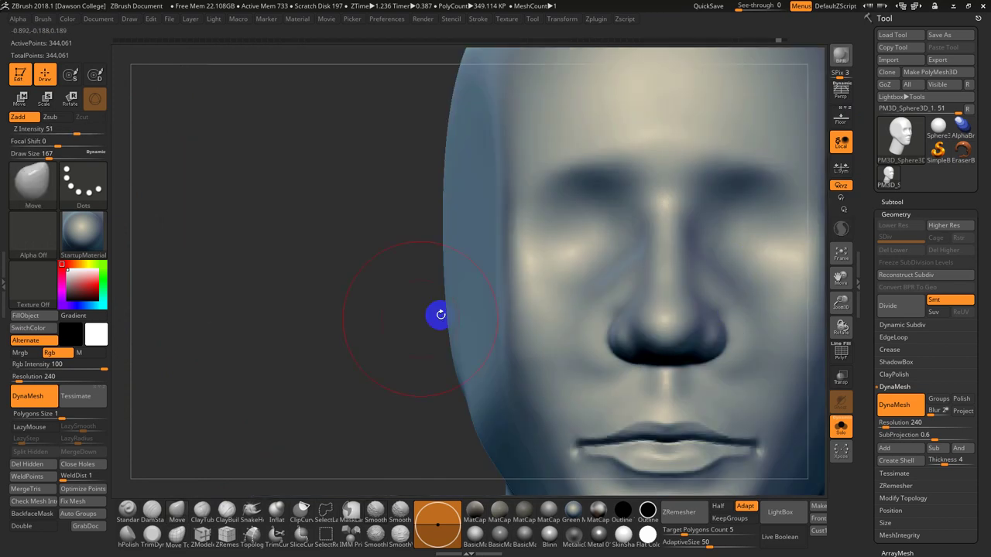
{"action": "left_click_drag", "start_coordinate": [438, 315], "coordinate": [500, 321], "text": "shift"}
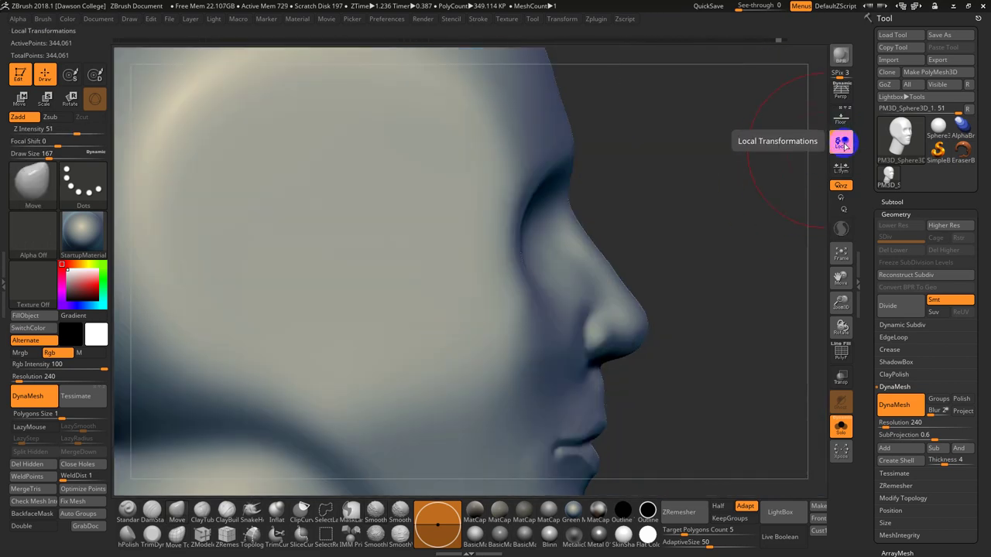
Show the side reference and pull the eye socket's outer corner and the cheek below it back to match, using the Move brush.
{"action": "left_click", "coordinate": [841, 118]}
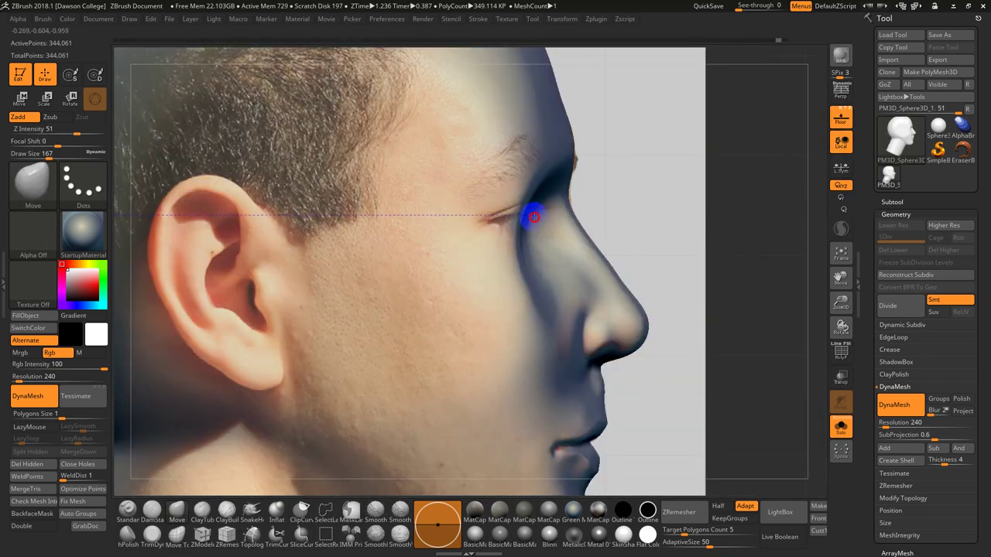
{"action": "key", "text": "s"}
{"action": "left_click_drag", "start_coordinate": [528, 216], "coordinate": [473, 222]}
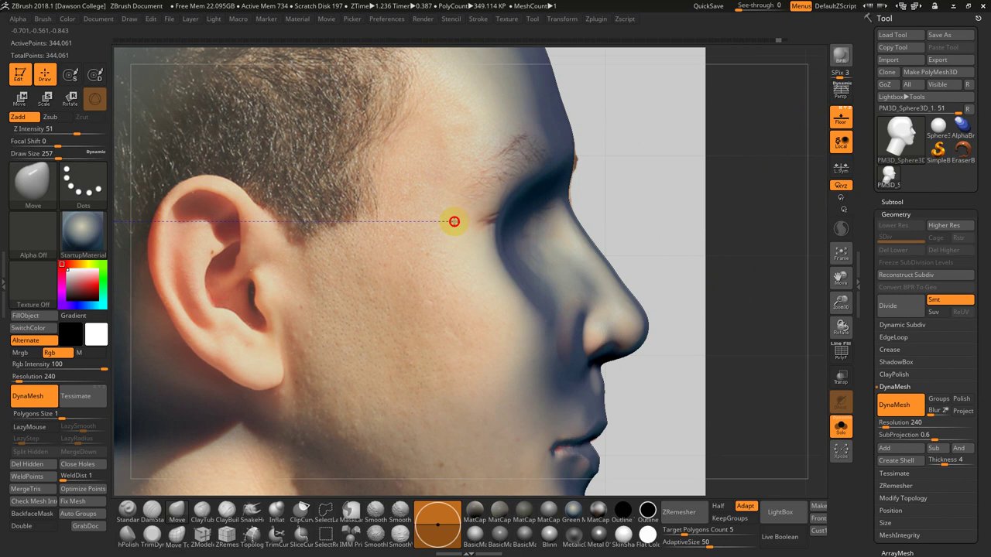
{"action": "key", "text": "s"}
{"action": "mouse_move", "coordinate": [547, 338]}
{"action": "left_mouse_down"}
{"action": "mouse_move", "coordinate": [533, 338]}
{"action": "mouse_move", "coordinate": [582, 341]}
{"action": "mouse_move", "coordinate": [553, 341]}
{"action": "mouse_move", "coordinate": [537, 318]}
{"action": "left_mouse_up"}
{"action": "key", "text": "s"}
{"action": "key", "text": "s"}
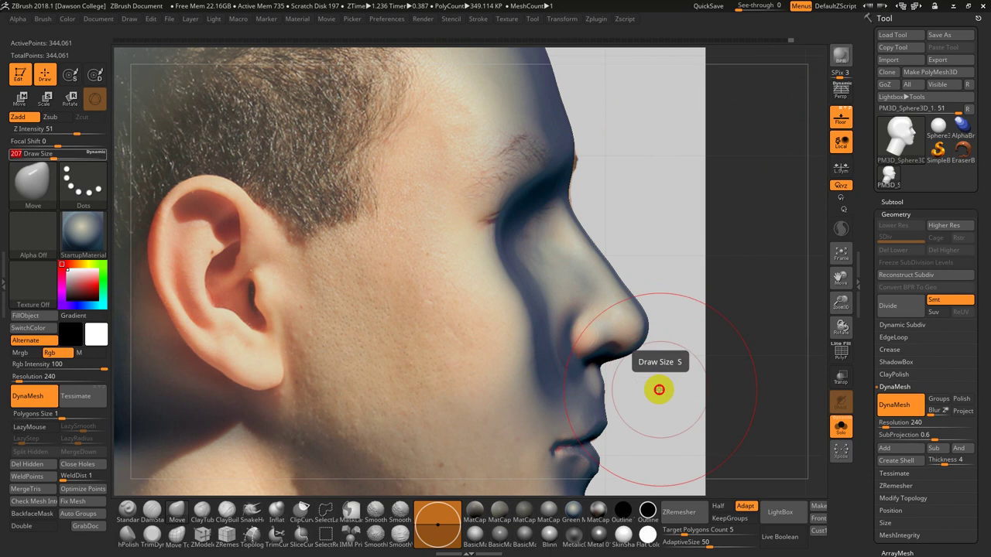
{"action": "left_click_drag", "start_coordinate": [659, 389], "coordinate": [680, 390]}
{"action": "key", "text": "f"}
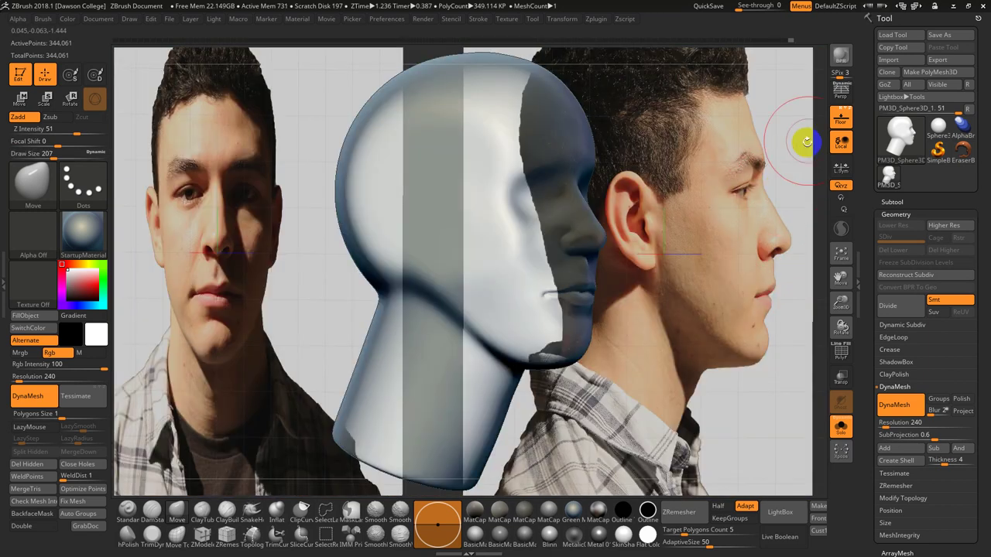
Hide the reference images and smooth the cheeks below the eyes at draw size 167.
{"action": "left_click", "coordinate": [841, 118]}
{"action": "left_click_drag", "start_coordinate": [710, 284], "coordinate": [686, 284]}
{"action": "key", "text": "s"}
{"action": "mouse_move", "coordinate": [686, 283]}
{"action": "left_mouse_down"}
{"action": "mouse_move", "coordinate": [677, 281]}
{"action": "mouse_move", "coordinate": [679, 332]}
{"action": "left_mouse_up"}
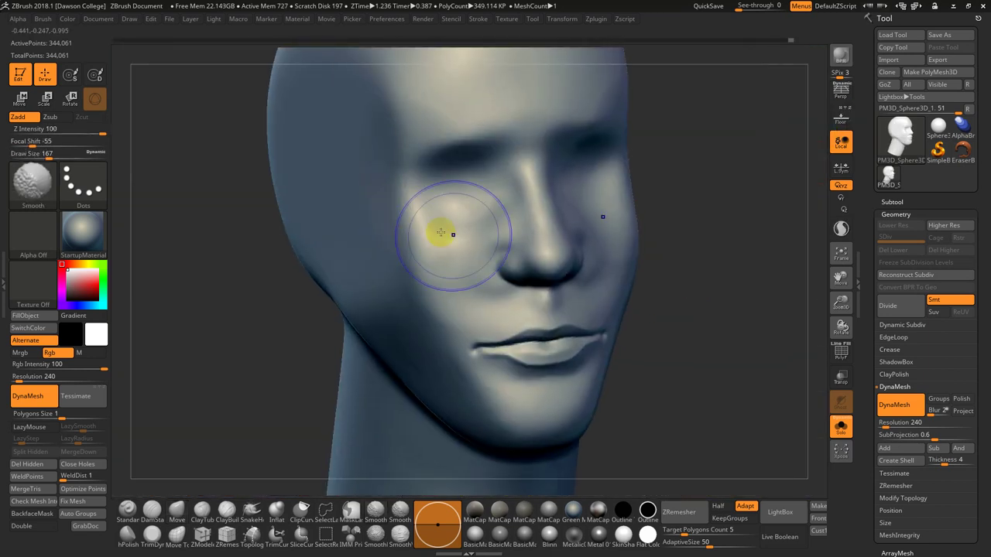
{"action": "mouse_move", "coordinate": [440, 232]}
{"action": "left_mouse_down", "text": "shift"}
{"action": "mouse_move", "coordinate": [416, 248]}
{"action": "mouse_move", "coordinate": [439, 233]}
{"action": "left_mouse_up", "text": "shift"}
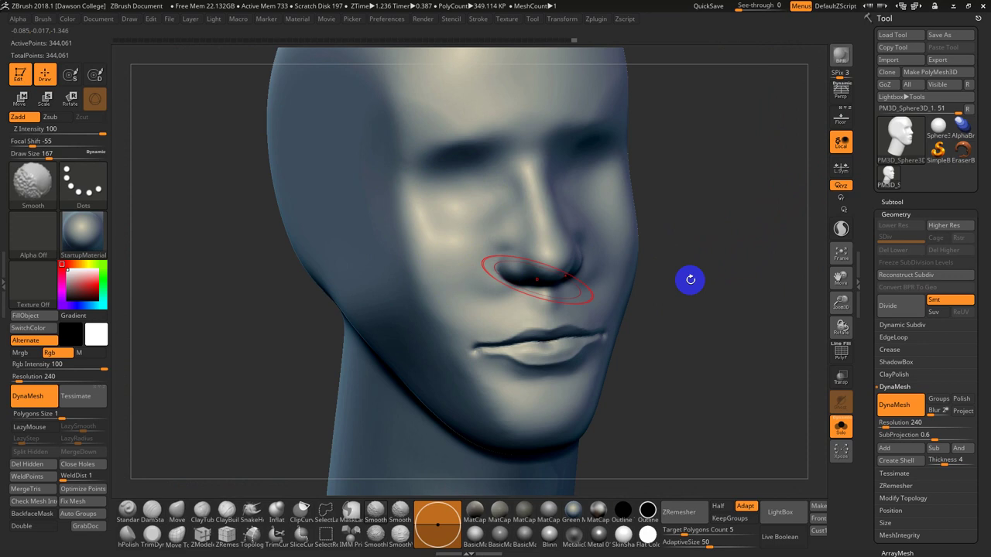
Carve both eye sockets deeper with ClayTubes at draw size 145.
{"action": "mouse_move", "coordinate": [763, 286]}
{"action": "left_mouse_down"}
{"action": "mouse_move", "coordinate": [789, 289]}
{"action": "mouse_move", "coordinate": [714, 299]}
{"action": "mouse_move", "coordinate": [734, 280]}
{"action": "mouse_move", "coordinate": [712, 312]}
{"action": "left_mouse_up"}
{"action": "key", "text": "b"}
{"action": "key", "text": "c"}
{"action": "key", "text": "t"}
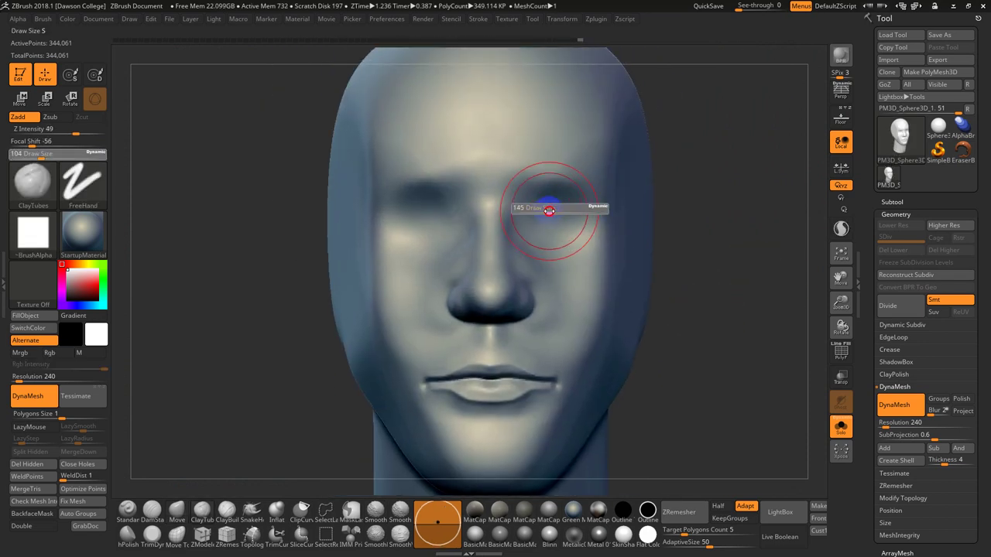
{"action": "mouse_move", "coordinate": [549, 211]}
{"action": "left_mouse_down"}
{"action": "mouse_move", "coordinate": [538, 217]}
{"action": "mouse_move", "coordinate": [557, 231]}
{"action": "mouse_move", "coordinate": [535, 205]}
{"action": "mouse_move", "coordinate": [542, 237]}
{"action": "mouse_move", "coordinate": [544, 227]}
{"action": "left_mouse_up"}
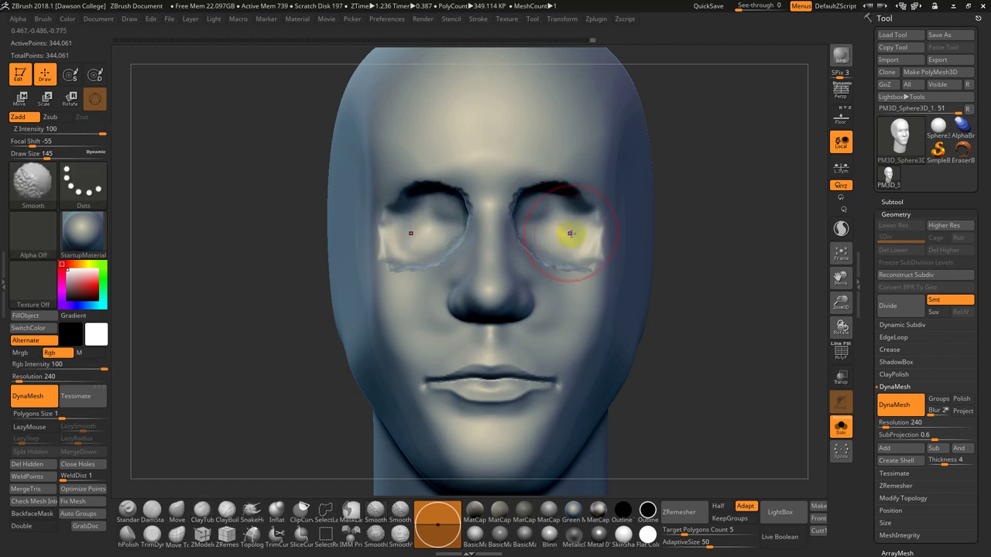
Soften the rough edges of the carved eye sockets with the Smooth Stronger brush.
{"action": "left_click", "coordinate": [401, 511], "text": "shift"}
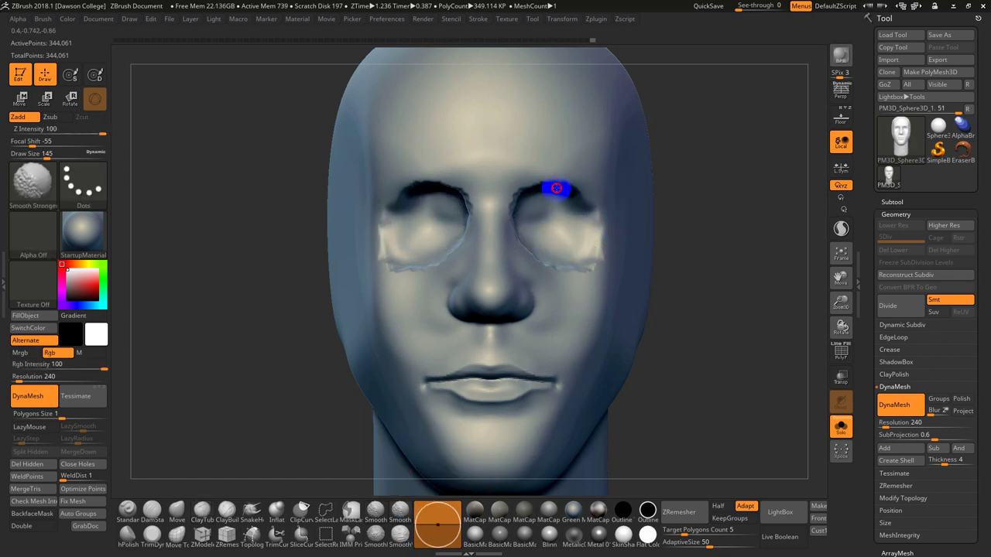
{"action": "mouse_move", "coordinate": [556, 188]}
{"action": "left_mouse_down", "text": "shift"}
{"action": "mouse_move", "coordinate": [550, 248]}
{"action": "mouse_move", "coordinate": [593, 244]}
{"action": "left_mouse_up", "text": "shift"}
{"action": "mouse_move", "coordinate": [700, 274]}
{"action": "left_mouse_down"}
{"action": "mouse_move", "coordinate": [781, 297]}
{"action": "mouse_move", "coordinate": [755, 301]}
{"action": "left_mouse_up"}
{"action": "mouse_move", "coordinate": [568, 226]}
{"action": "left_mouse_down", "text": "shift"}
{"action": "mouse_move", "coordinate": [580, 248]}
{"action": "mouse_move", "coordinate": [573, 241]}
{"action": "mouse_move", "coordinate": [573, 256]}
{"action": "mouse_move", "coordinate": [561, 241]}
{"action": "mouse_move", "coordinate": [571, 246]}
{"action": "left_mouse_up", "text": "shift"}
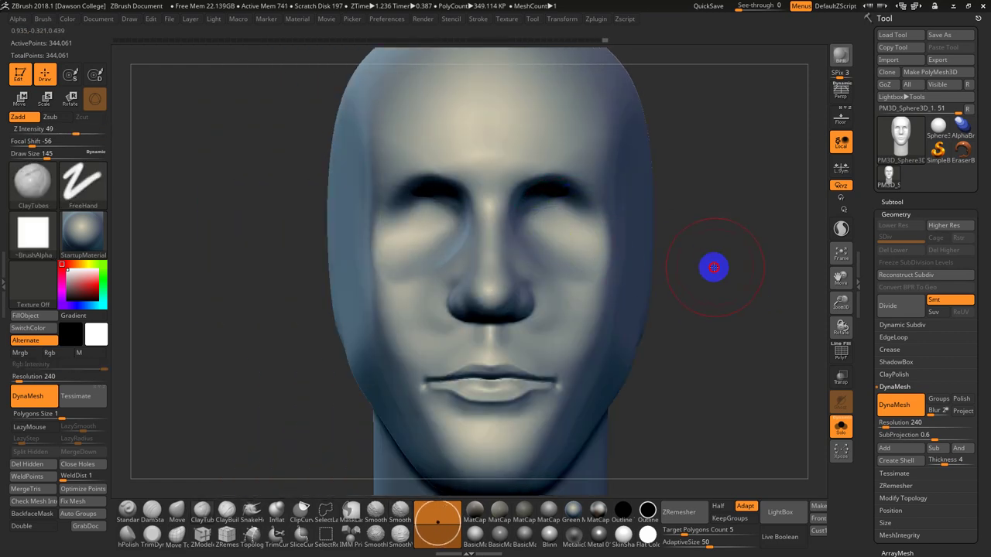
Undo the first ClayTubes stroke inside the eye socket and build up a soft round mound there at draw size 116.
{"action": "left_click_drag", "start_coordinate": [713, 268], "coordinate": [670, 266]}
{"action": "mouse_move", "coordinate": [540, 219]}
{"action": "left_mouse_down"}
{"action": "mouse_move", "coordinate": [521, 231]}
{"action": "mouse_move", "coordinate": [534, 210]}
{"action": "mouse_move", "coordinate": [536, 219]}
{"action": "left_mouse_up"}
{"action": "key", "text": "ctrl+z"}
{"action": "key", "text": "s"}
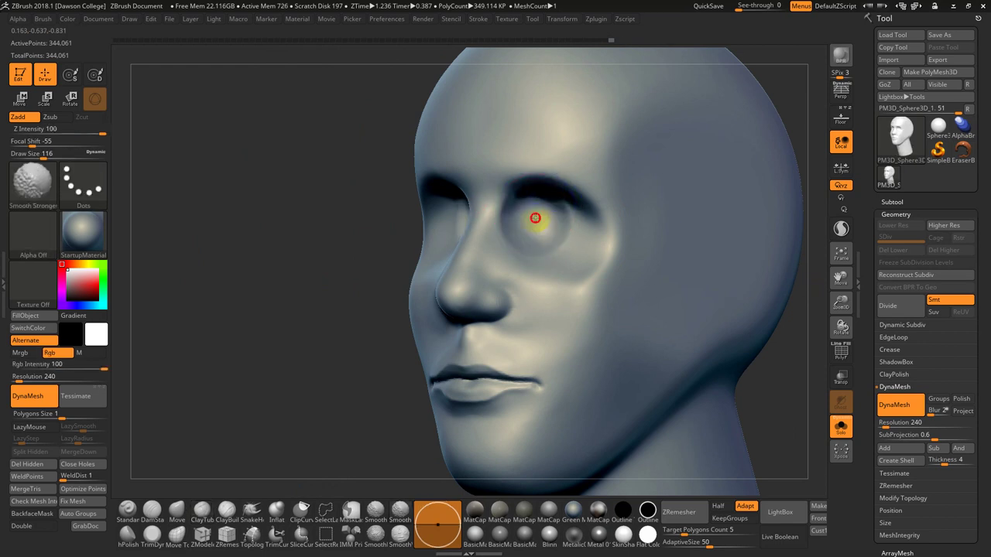
{"action": "mouse_move", "coordinate": [159, 200]}
{"action": "left_mouse_down"}
{"action": "mouse_move", "coordinate": [210, 208]}
{"action": "mouse_move", "coordinate": [206, 222]}
{"action": "left_mouse_up"}
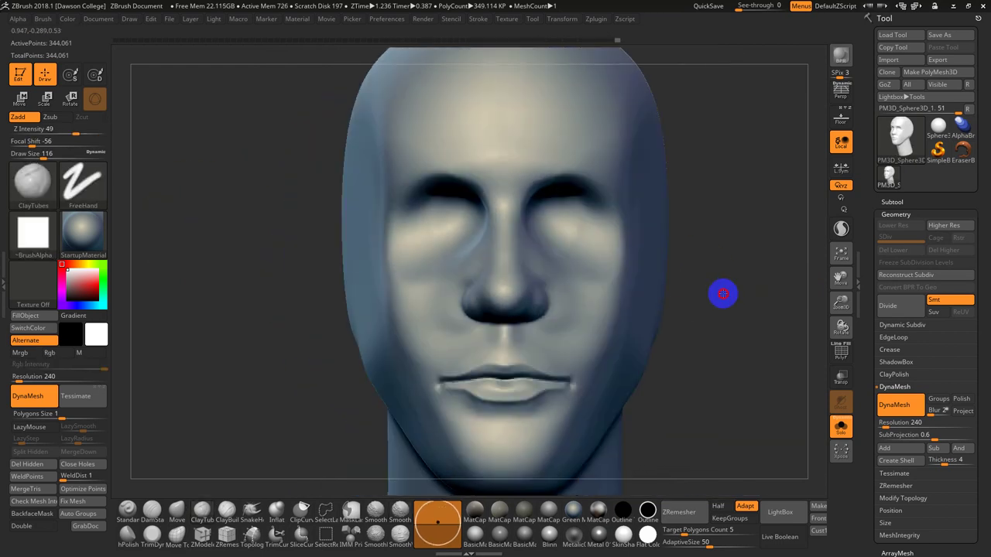
{"action": "left_click_drag", "start_coordinate": [723, 292], "coordinate": [699, 290], "text": "alt"}
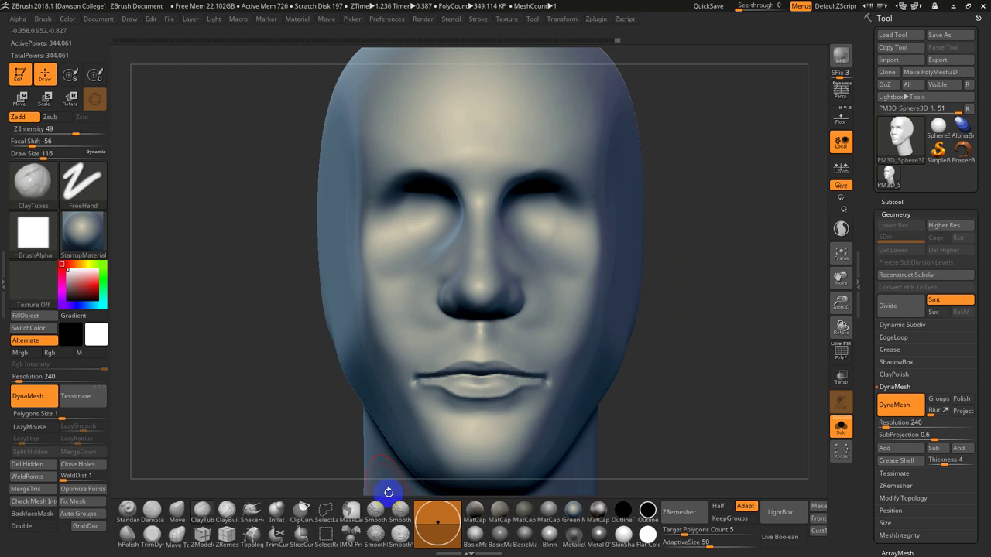
Switch back to the regular Smooth brush and soften the corners of the mouth at draw size 49.
{"action": "left_click", "coordinate": [376, 513]}
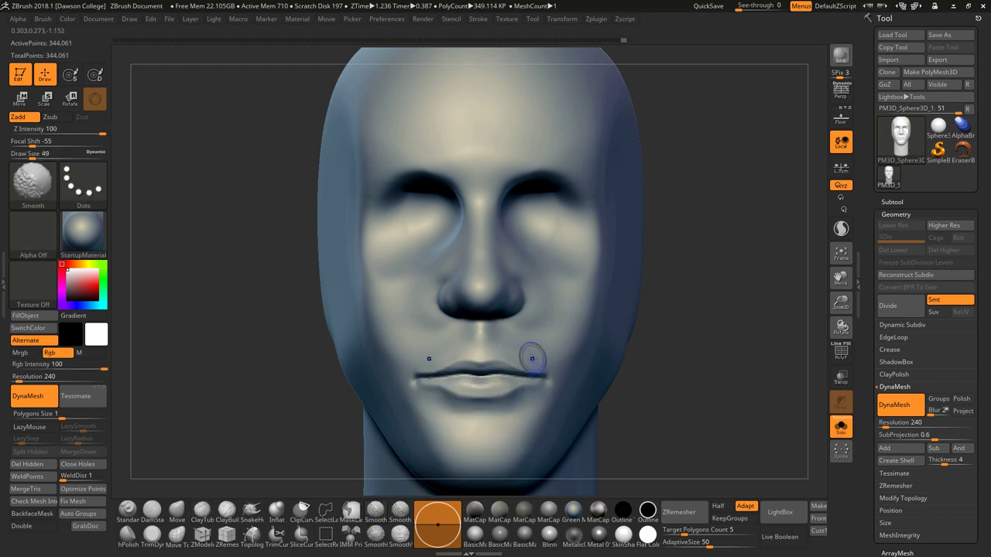
{"action": "left_click_drag", "start_coordinate": [695, 384], "coordinate": [672, 275], "text": "alt"}
{"action": "key", "text": "s"}
{"action": "mouse_move", "coordinate": [563, 328]}
{"action": "left_mouse_down"}
{"action": "mouse_move", "coordinate": [664, 358]}
{"action": "mouse_move", "coordinate": [669, 381]}
{"action": "mouse_move", "coordinate": [683, 358]}
{"action": "mouse_move", "coordinate": [670, 338]}
{"action": "left_mouse_up"}
{"action": "key", "text": "s"}
Choose the Insert Sphere mesh from the IMM Primitives brush and show the front reference image.
{"action": "left_click", "coordinate": [893, 204]}
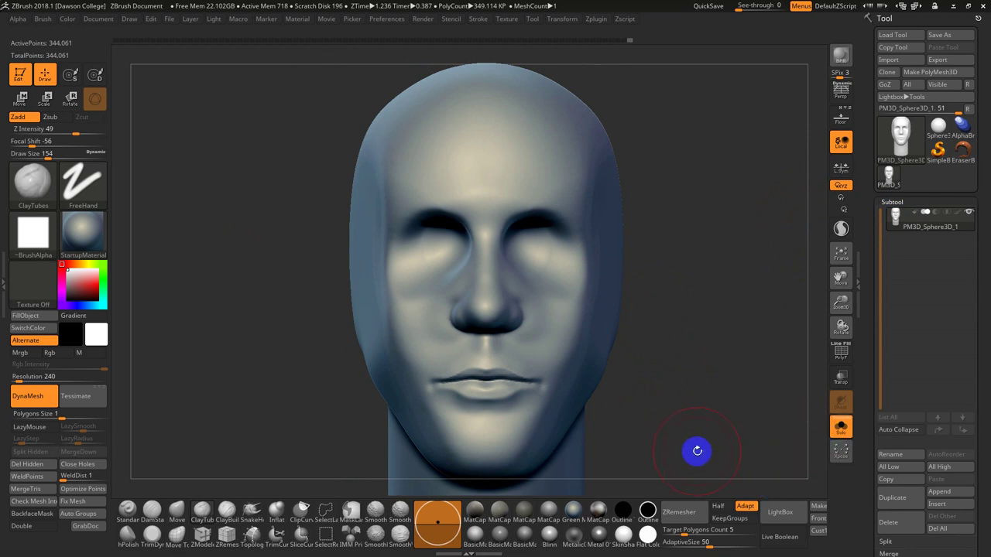
{"action": "key", "text": "b"}
{"action": "key", "text": "i"}
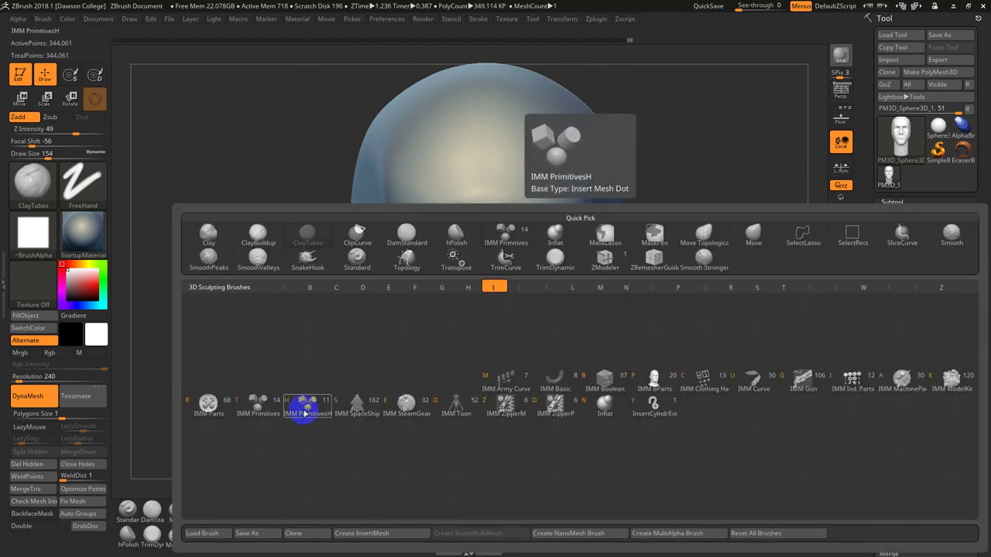
{"action": "left_click", "coordinate": [263, 408]}
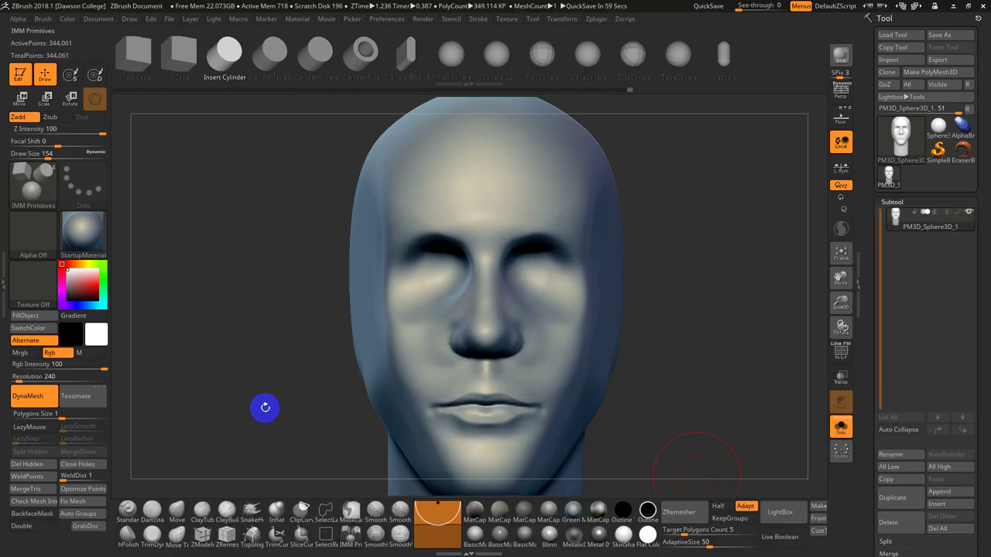
{"action": "left_click", "coordinate": [452, 63]}
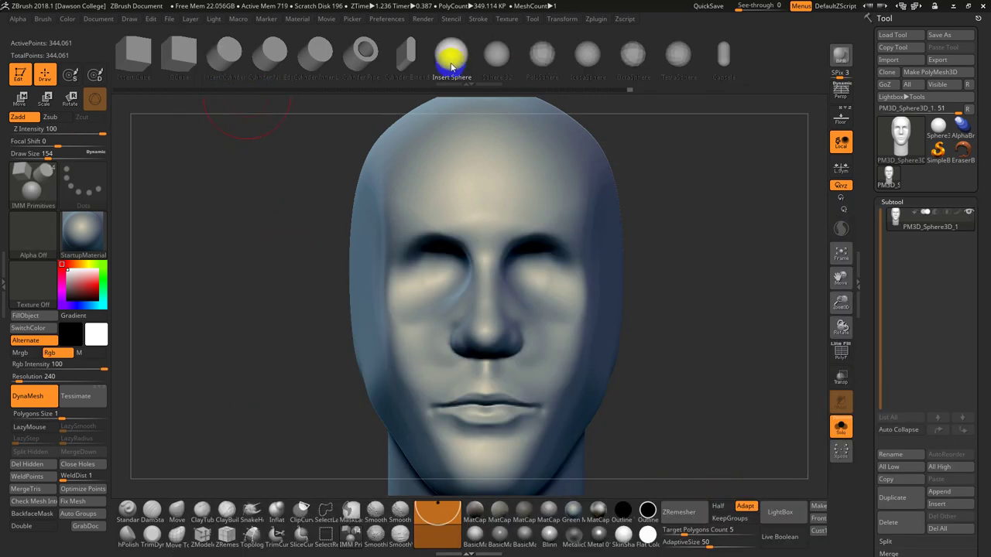
{"action": "left_click", "coordinate": [842, 144]}
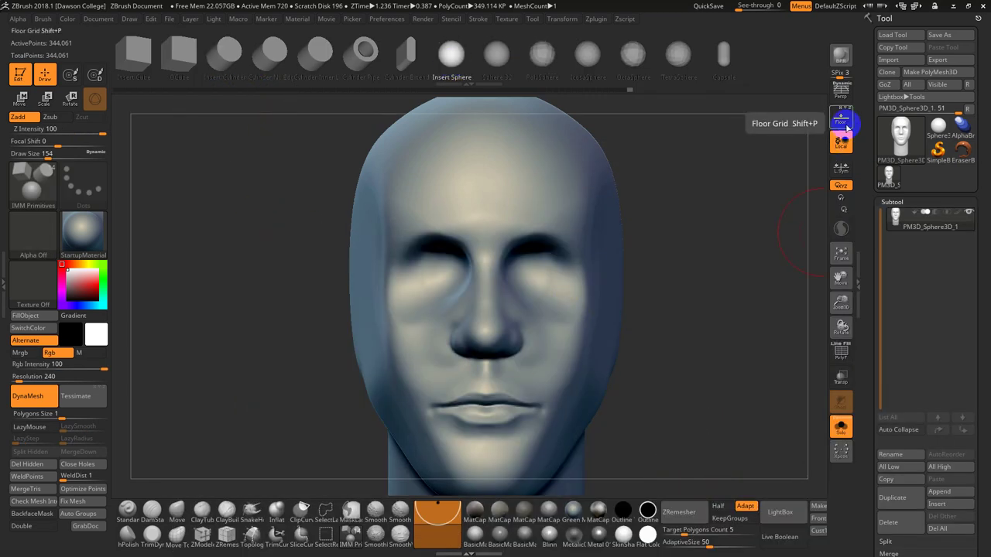
{"action": "left_click", "coordinate": [841, 117]}
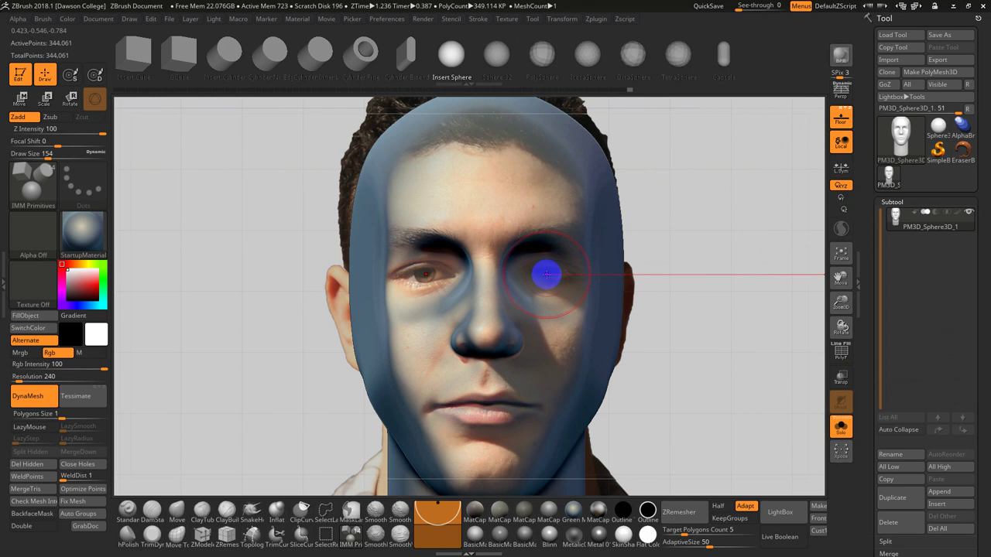
Try placing mirrored eyeball spheres sized to the front reference, check them from the side, and undo the insertion.
{"action": "left_click_drag", "start_coordinate": [547, 275], "coordinate": [559, 305]}
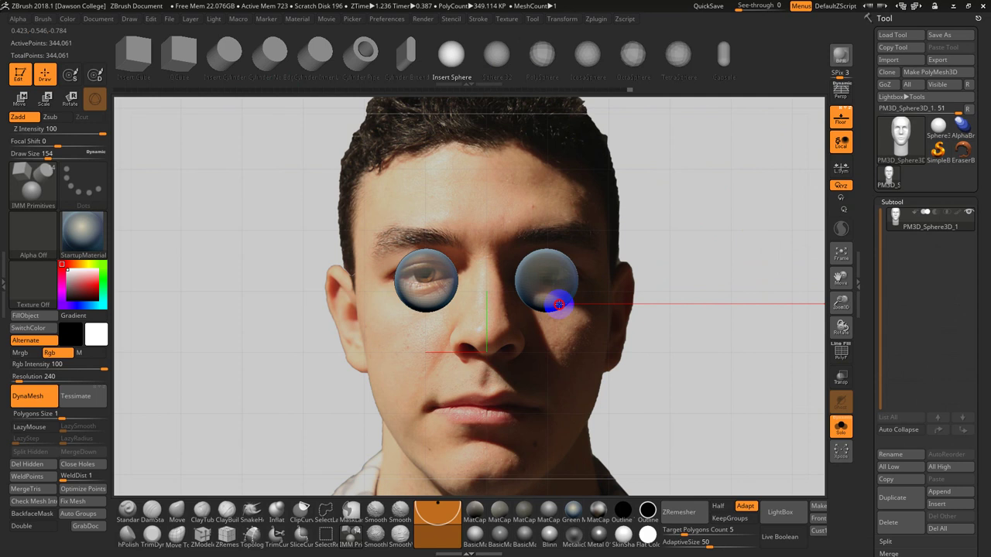
{"action": "left_click_drag", "start_coordinate": [559, 304], "coordinate": [560, 295]}
{"action": "left_click_drag", "start_coordinate": [668, 297], "coordinate": [634, 299], "text": "shift"}
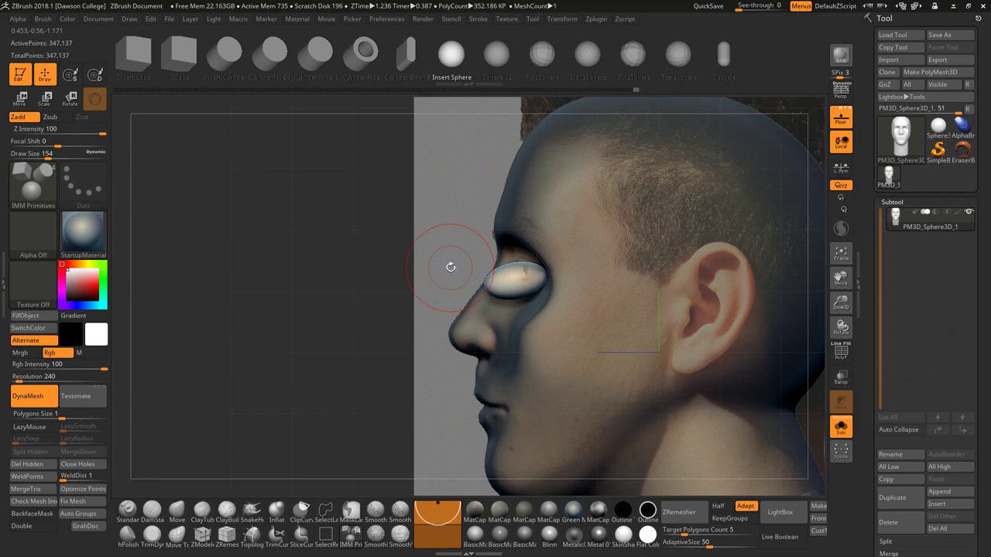
{"action": "left_click_drag", "start_coordinate": [451, 267], "coordinate": [567, 293]}
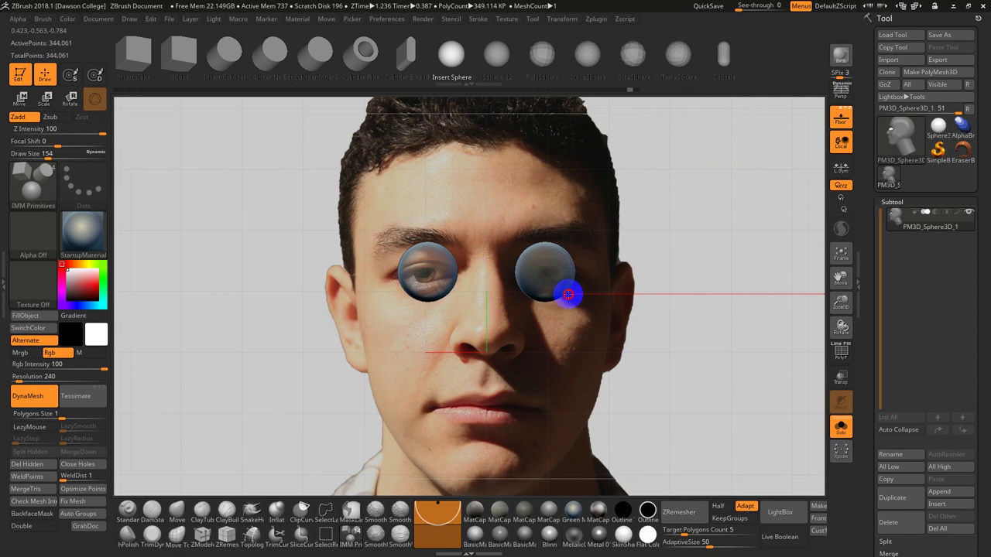
{"action": "left_click_drag", "start_coordinate": [569, 294], "coordinate": [570, 296]}
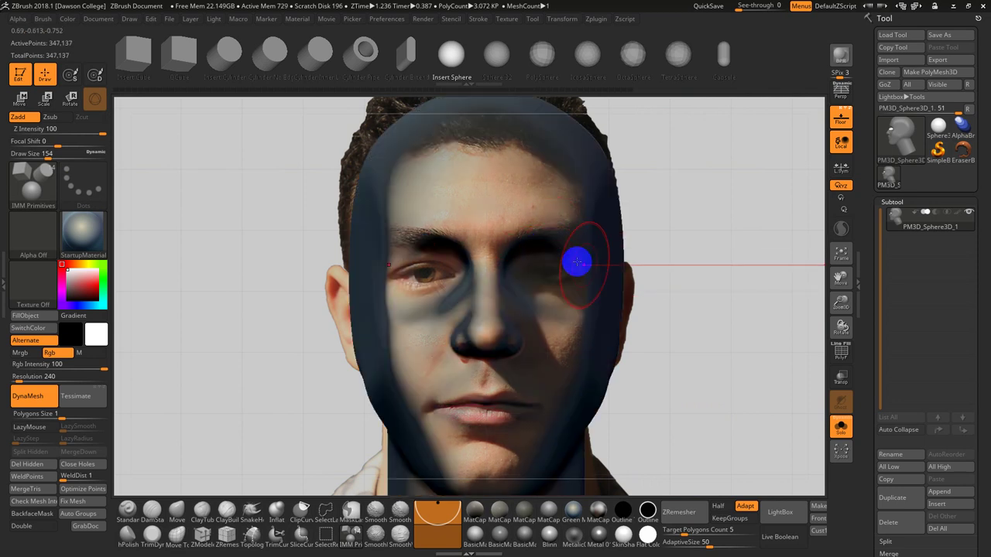
{"action": "key", "text": "ctrl+z"}
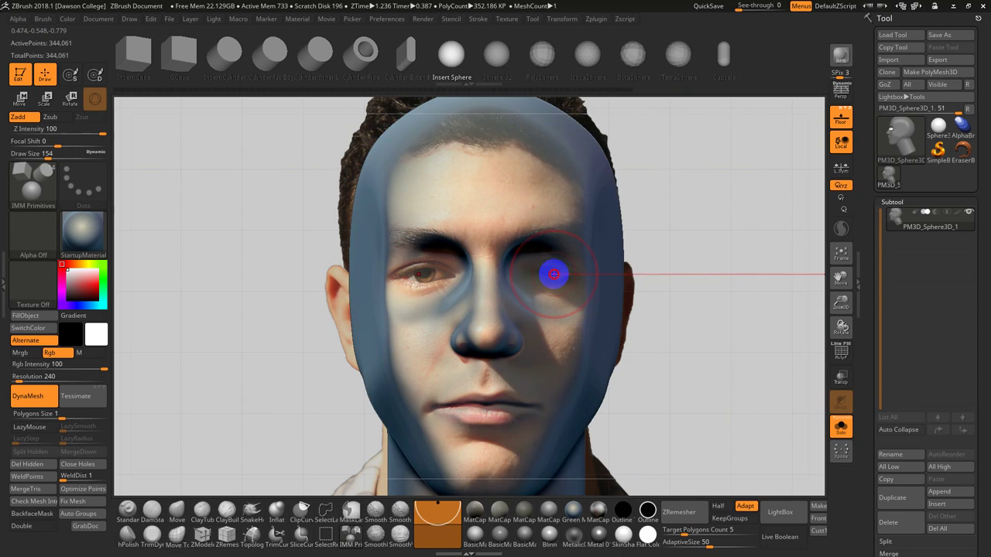
Insert mirrored eyeball spheres centred on the eyes in the front reference and reset the Move gizmo's orientation.
{"action": "left_click_drag", "start_coordinate": [425, 272], "coordinate": [439, 305]}
{"action": "key", "text": "w"}
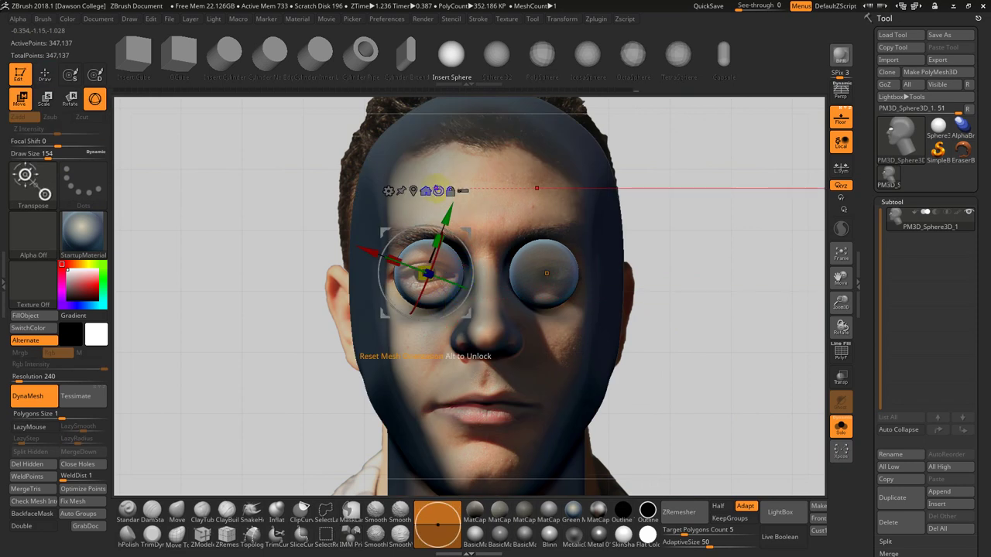
{"action": "left_click", "coordinate": [438, 190]}
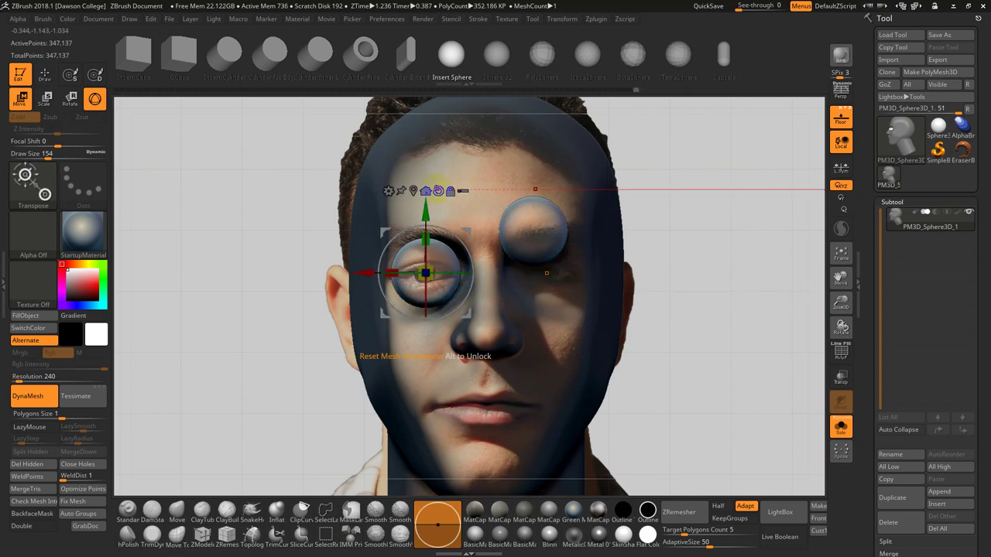
Level the mirrored eyeballs by resetting the gizmo's mesh orientation and shift them about 0.03 outward and 0.02 down on the front reference.
{"action": "key", "text": "ctrl+z"}
{"action": "left_click", "coordinate": [438, 190]}
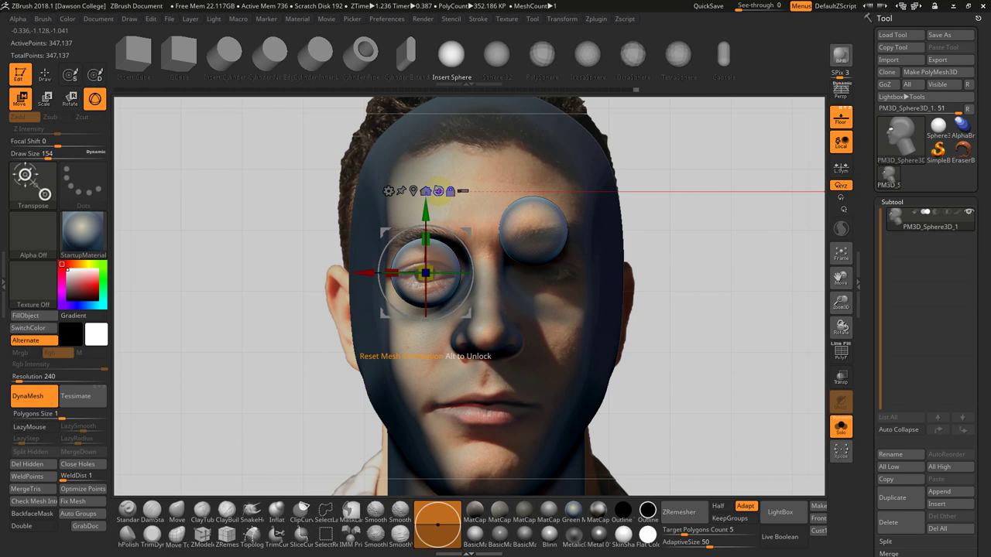
{"action": "left_click", "coordinate": [438, 191]}
{"action": "left_click", "coordinate": [438, 190]}
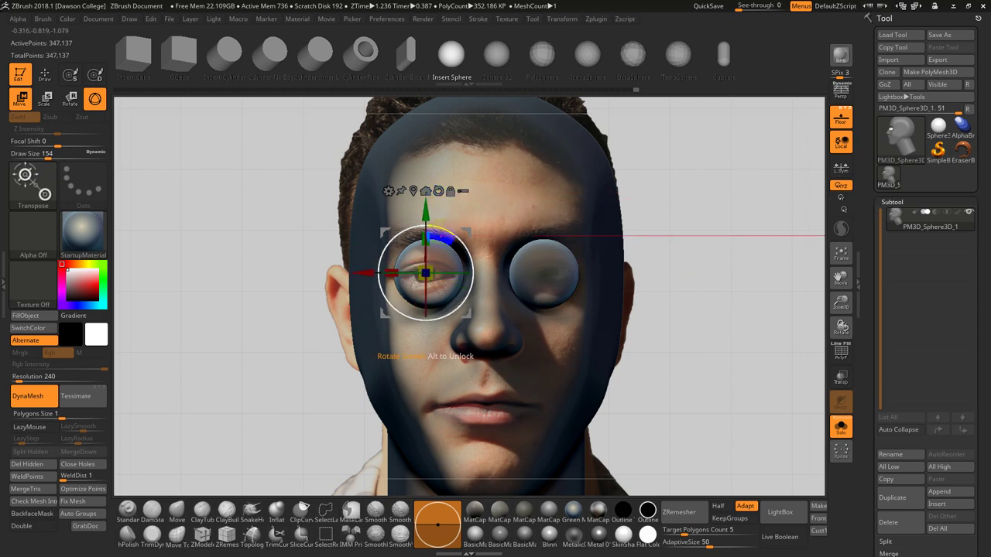
{"action": "left_click_drag", "start_coordinate": [364, 272], "coordinate": [359, 272]}
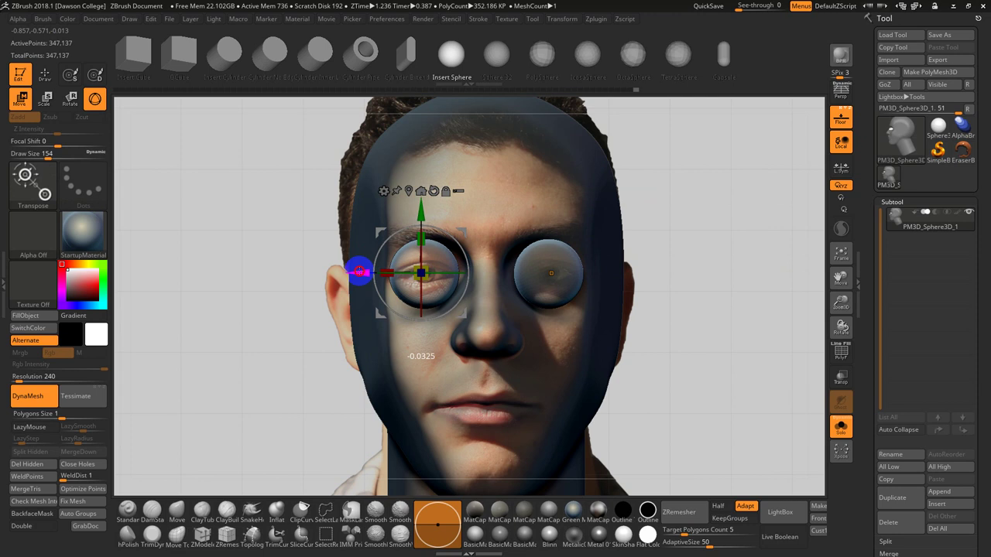
{"action": "left_click_drag", "start_coordinate": [425, 214], "coordinate": [426, 220]}
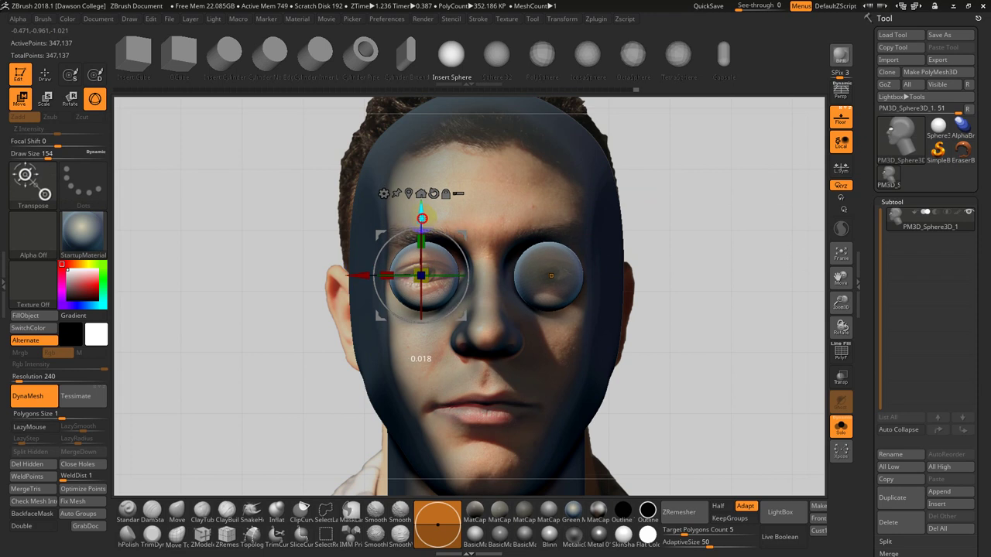
Push the eyeballs about 0.32 back into the sockets to match the eye in the side reference.
{"action": "left_click_drag", "start_coordinate": [650, 319], "coordinate": [695, 326]}
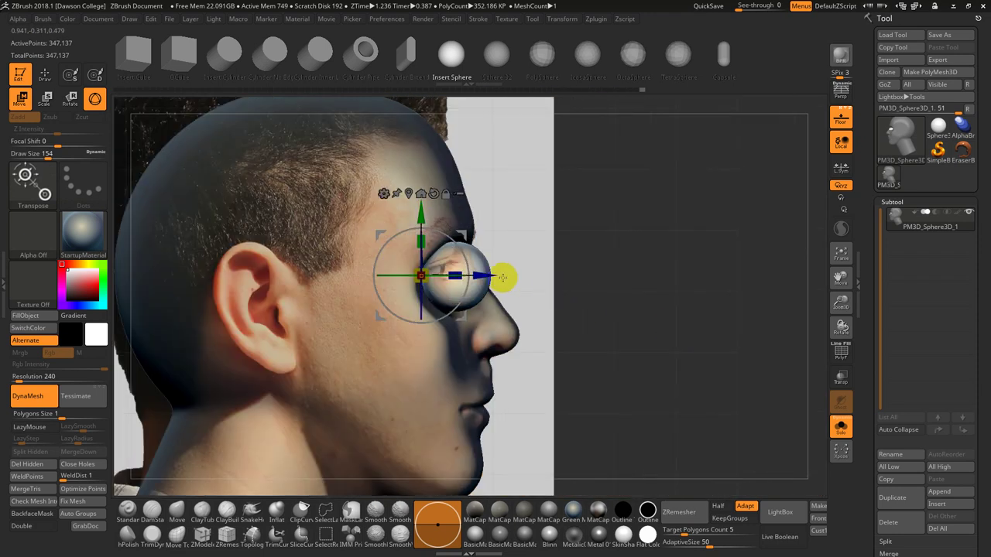
{"action": "left_click_drag", "start_coordinate": [574, 278], "coordinate": [575, 359], "text": "alt"}
{"action": "left_click_drag", "start_coordinate": [489, 272], "coordinate": [398, 275]}
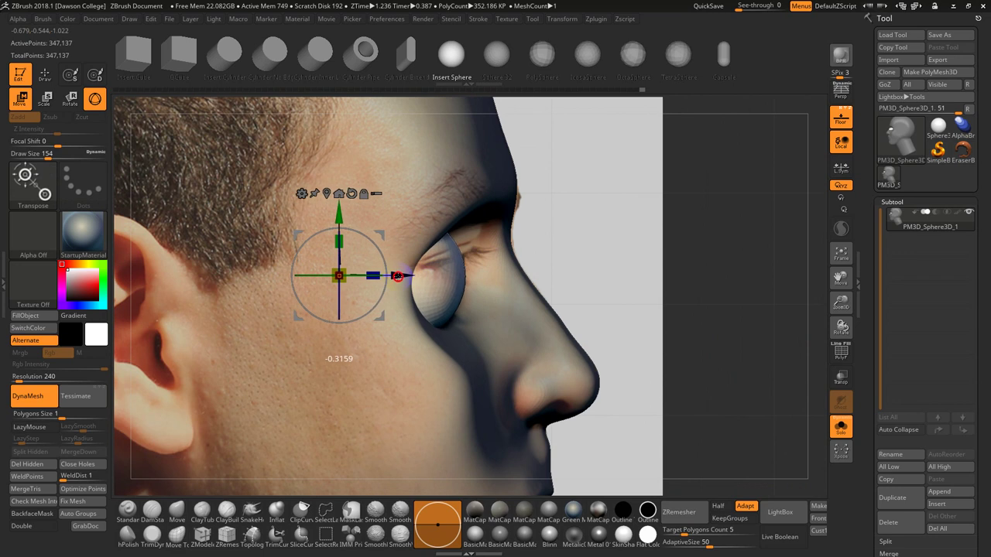
{"action": "left_click_drag", "start_coordinate": [626, 284], "coordinate": [694, 287], "text": "alt"}
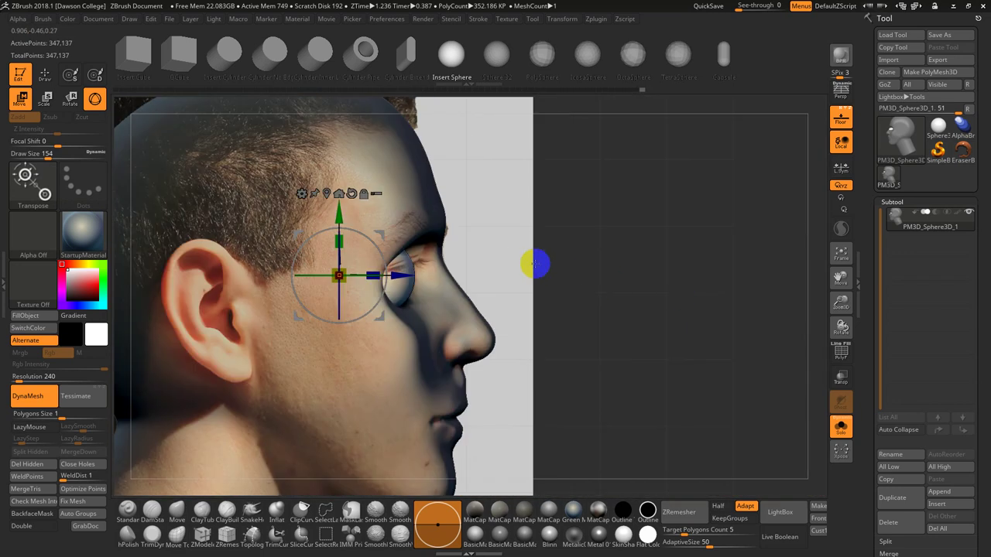
{"action": "left_click_drag", "start_coordinate": [562, 294], "coordinate": [544, 268], "text": "alt"}
{"action": "left_click_drag", "start_coordinate": [556, 298], "coordinate": [610, 307], "text": "alt"}
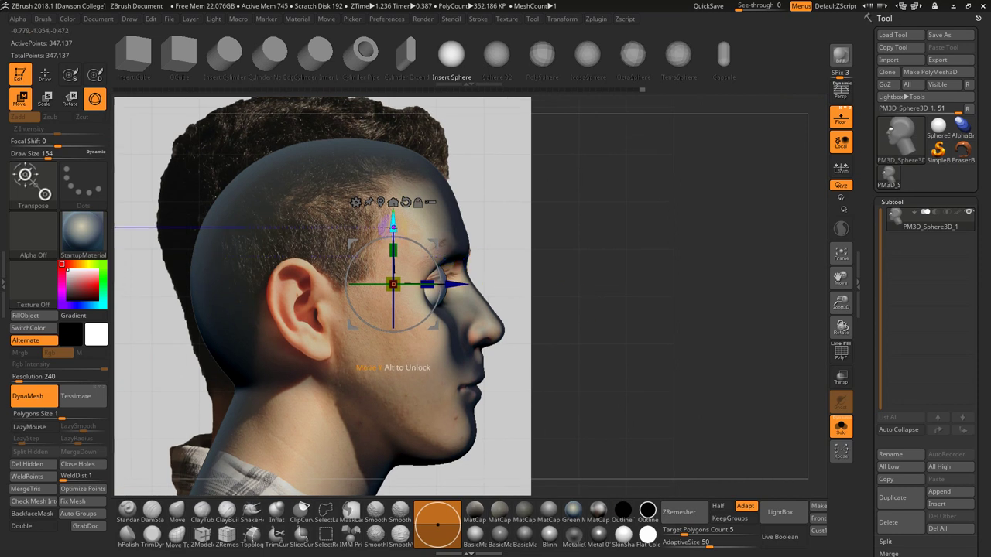
Reposition the mirrored eyeballs slightly closer to the nose so they align with the eyes in the front reference.
{"action": "left_click_drag", "start_coordinate": [584, 266], "coordinate": [558, 281], "text": "shift"}
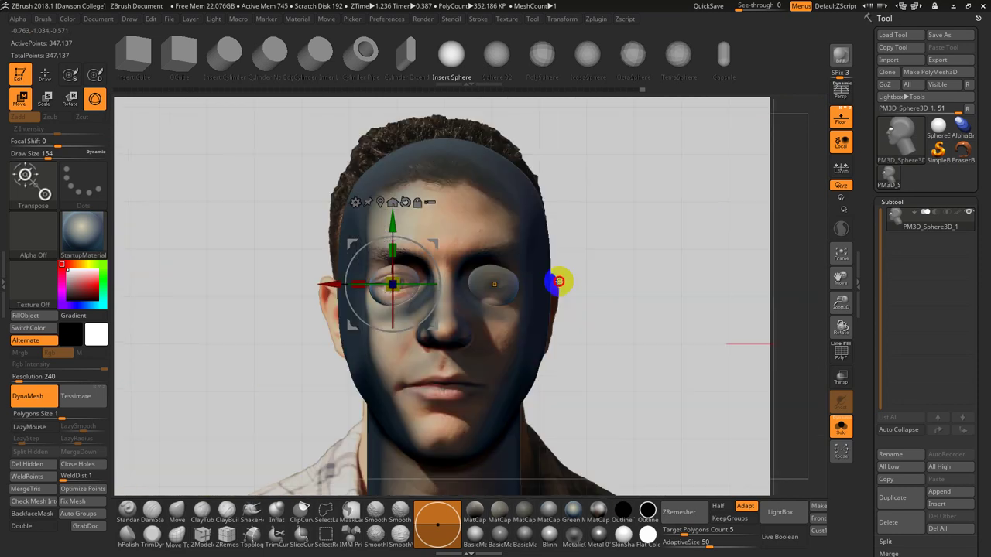
{"action": "left_click_drag", "start_coordinate": [664, 330], "coordinate": [597, 294], "text": "alt"}
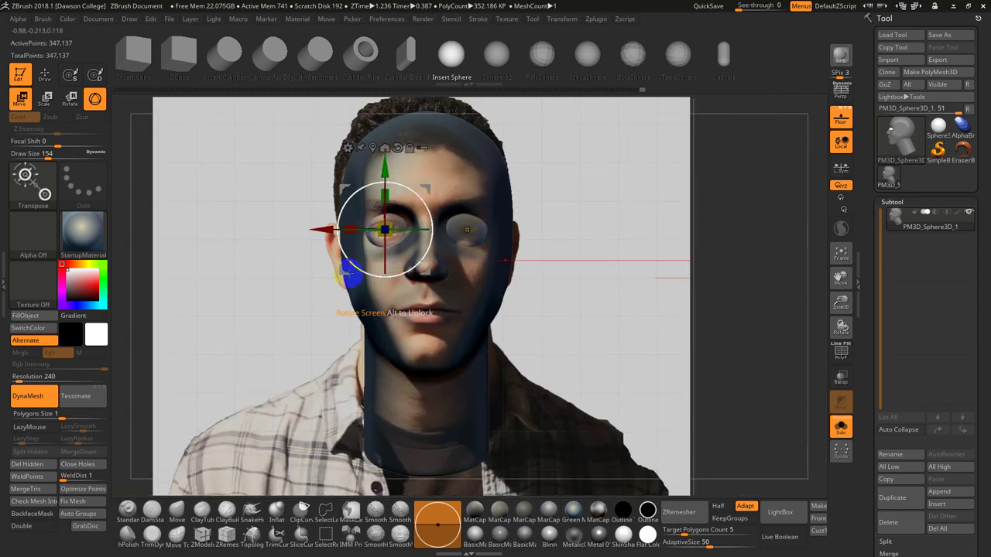
{"action": "left_click_drag", "start_coordinate": [628, 349], "coordinate": [631, 453], "text": "alt"}
{"action": "left_click_drag", "start_coordinate": [416, 195], "coordinate": [435, 176]}
Nudge the eyeballs slightly up and about 0.02 further back against the side reference.
{"action": "left_click_drag", "start_coordinate": [807, 413], "coordinate": [790, 341]}
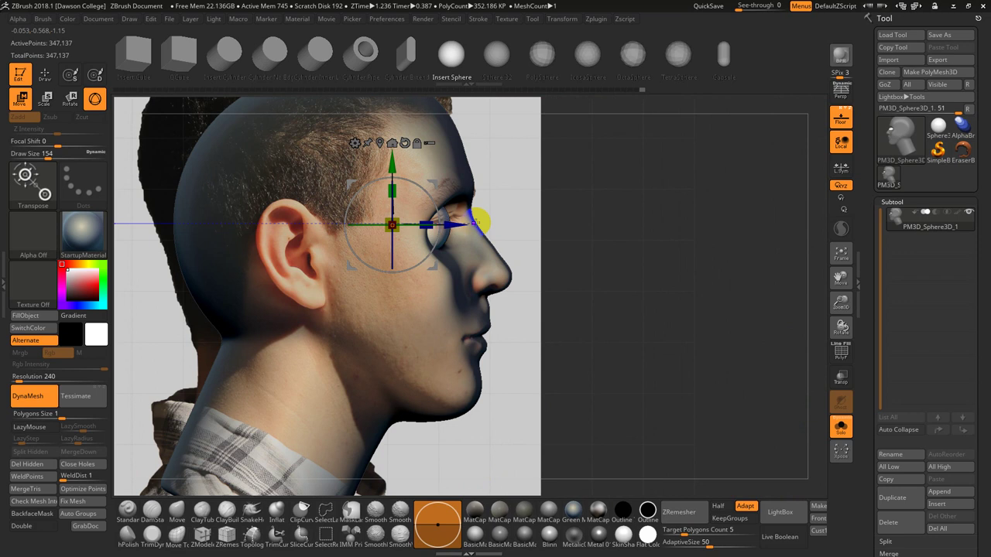
{"action": "left_click_drag", "start_coordinate": [549, 250], "coordinate": [553, 310], "text": "alt"}
{"action": "left_click_drag", "start_coordinate": [394, 167], "coordinate": [393, 165]}
{"action": "mouse_move", "coordinate": [454, 225]}
{"action": "left_mouse_down"}
{"action": "mouse_move", "coordinate": [464, 225]}
{"action": "mouse_move", "coordinate": [449, 228]}
{"action": "left_mouse_up"}
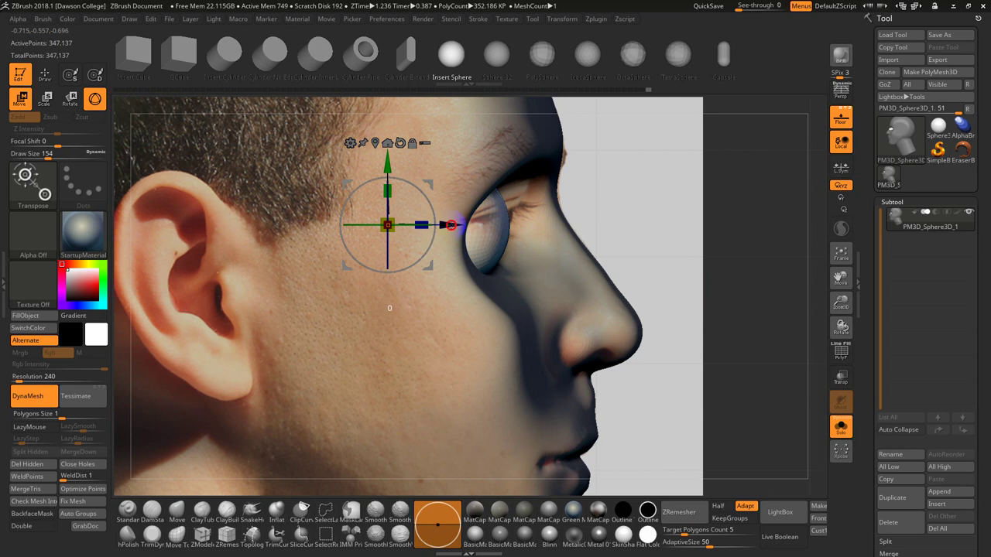
{"action": "left_click_drag", "start_coordinate": [452, 226], "coordinate": [447, 223]}
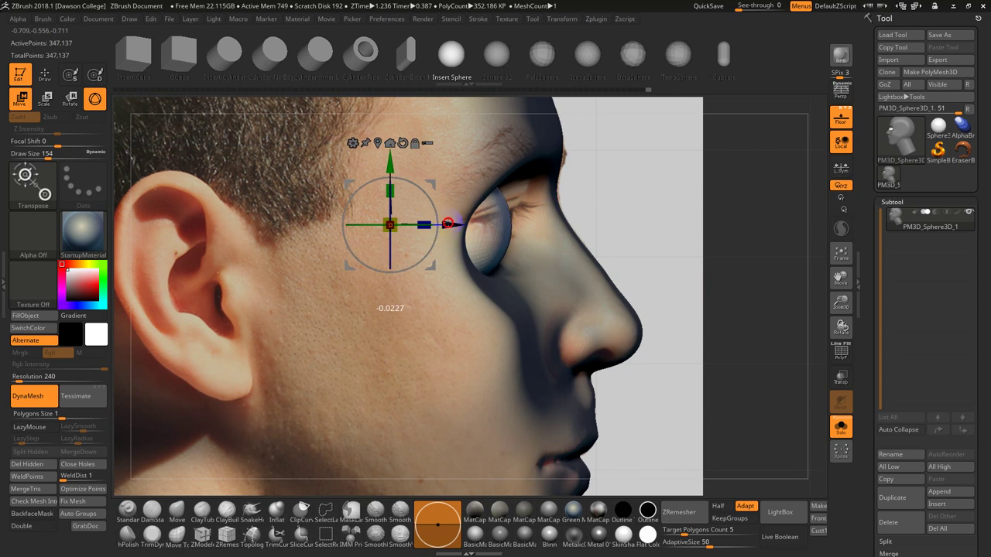
Fine-tune the horizontal spacing between the eyeballs against the front reference.
{"action": "mouse_move", "coordinate": [676, 276]}
{"action": "left_mouse_down"}
{"action": "mouse_move", "coordinate": [679, 261]}
{"action": "mouse_move", "coordinate": [639, 253]}
{"action": "mouse_move", "coordinate": [688, 281]}
{"action": "left_mouse_up"}
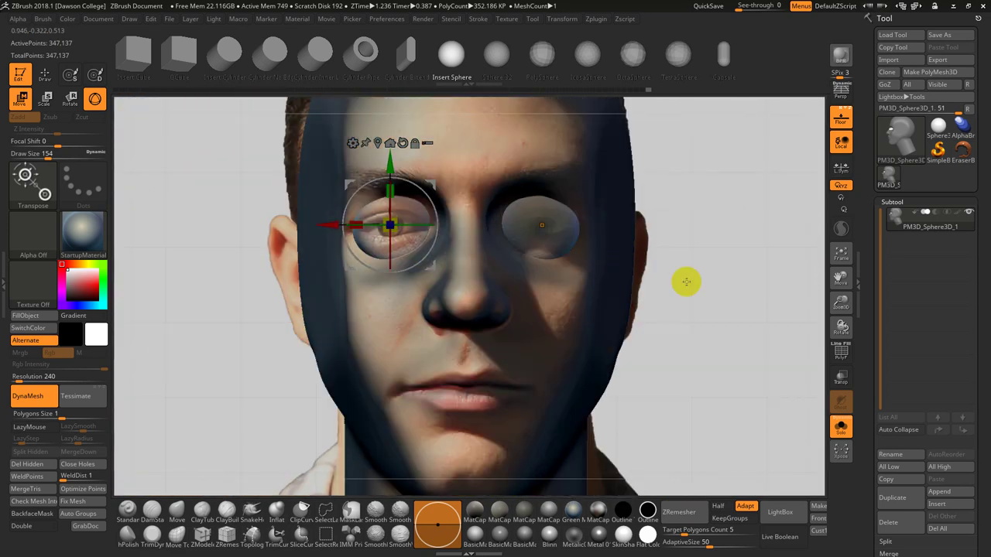
{"action": "left_click_drag", "start_coordinate": [327, 222], "coordinate": [336, 225]}
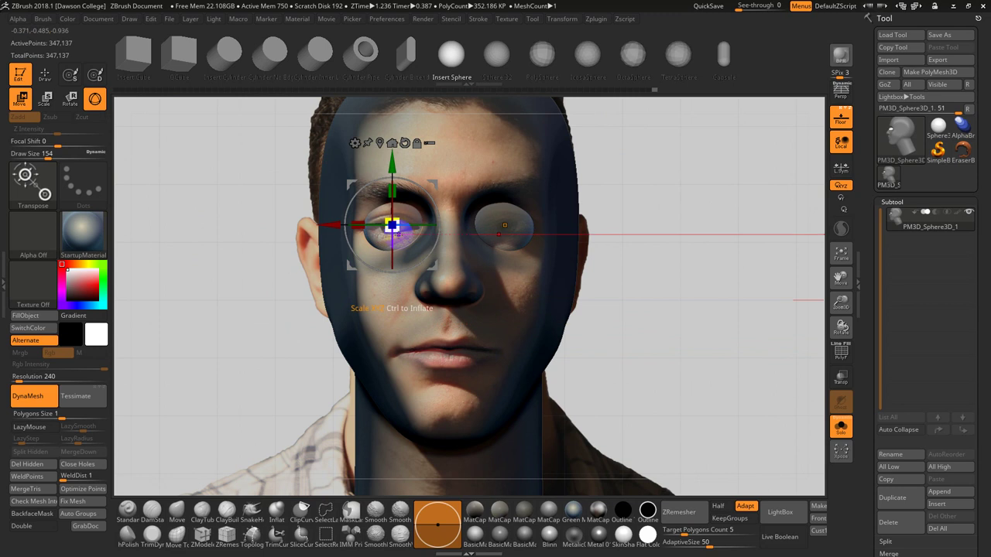
{"action": "left_click_drag", "start_coordinate": [330, 226], "coordinate": [328, 226]}
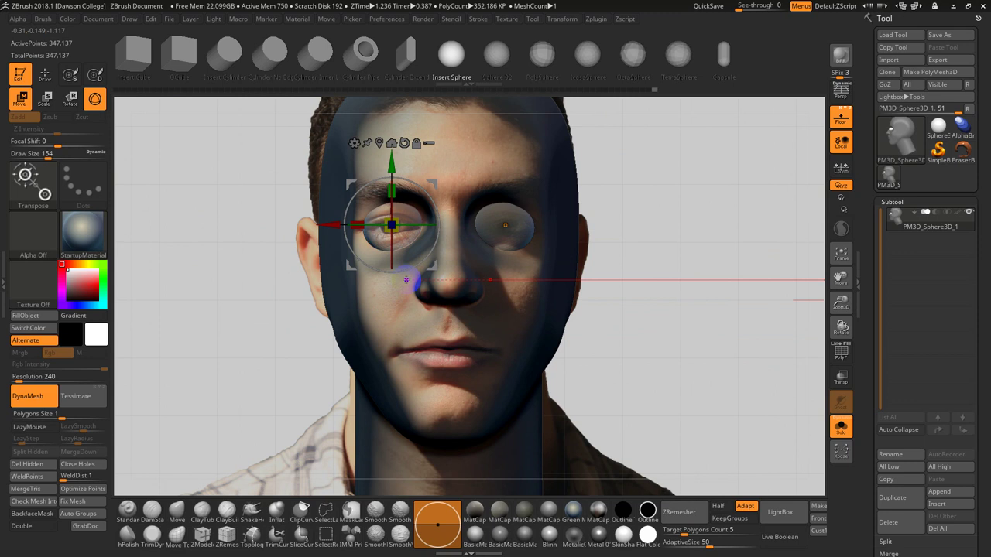
Return to Draw mode and hide the floor grid with its reference photos to see the head alone.
{"action": "key", "text": "q"}
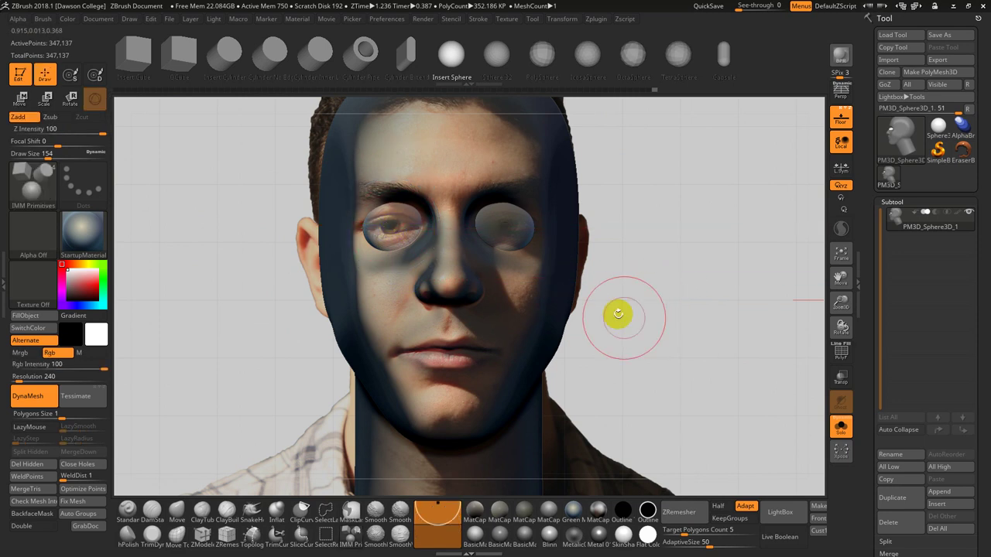
{"action": "left_click_drag", "start_coordinate": [653, 323], "coordinate": [771, 250], "text": "alt"}
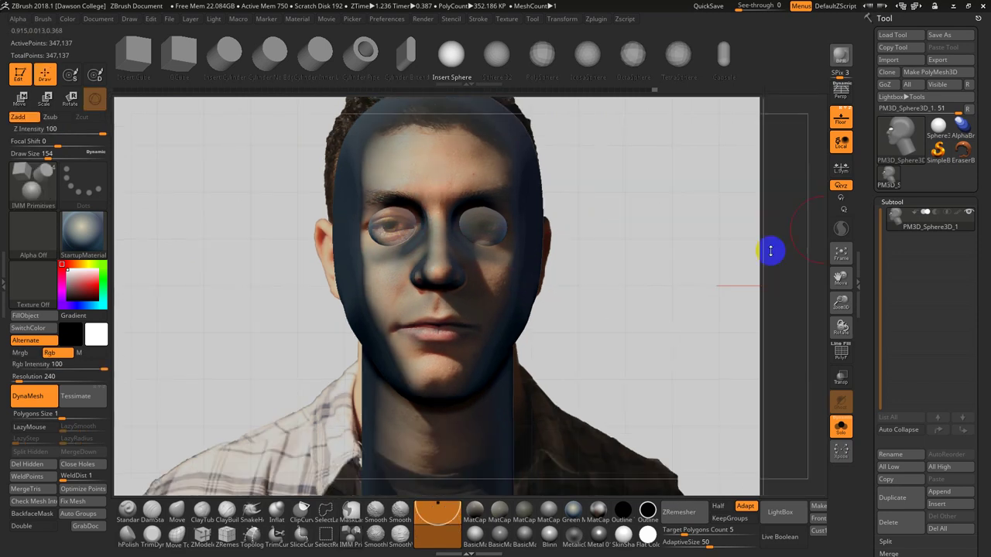
{"action": "left_click", "coordinate": [841, 428]}
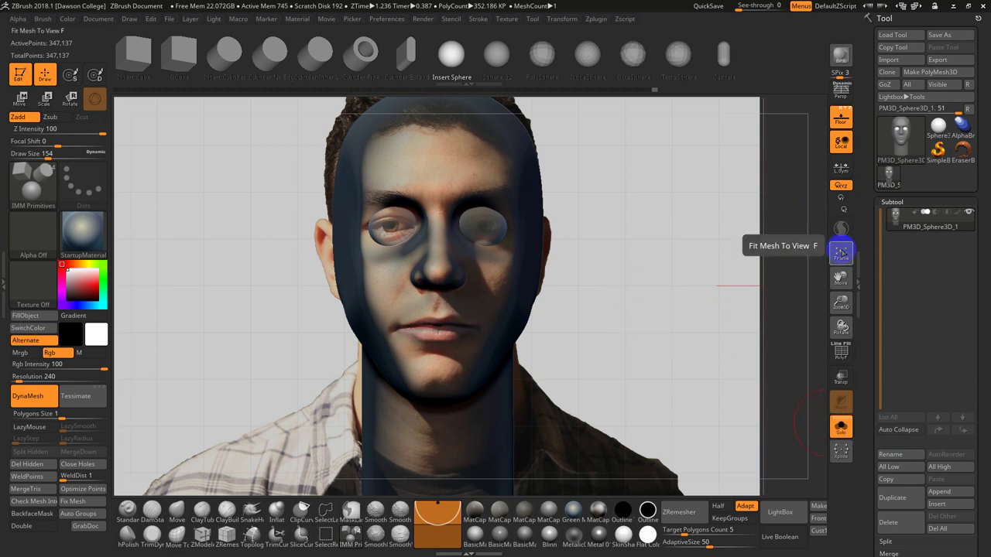
{"action": "left_click", "coordinate": [841, 116]}
{"action": "mouse_move", "coordinate": [636, 238]}
{"action": "left_mouse_down"}
{"action": "mouse_move", "coordinate": [651, 263]}
{"action": "mouse_move", "coordinate": [628, 255]}
{"action": "left_mouse_up"}
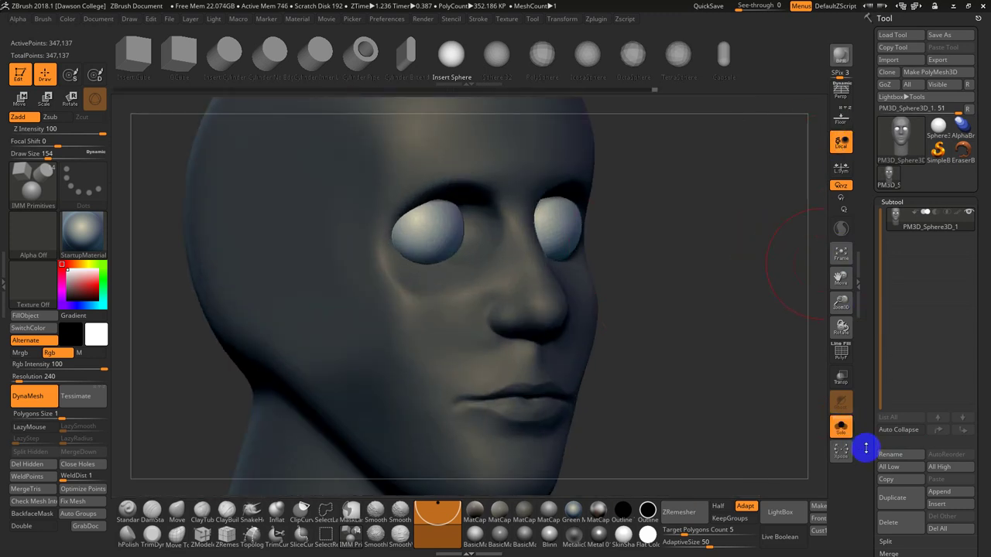
Split the unmasked points into a separate subtool, select the eyeballs and subdivide them twice.
{"action": "scroll", "coordinate": [865, 418], "scroll_direction": "down", "scroll_amount": 3}
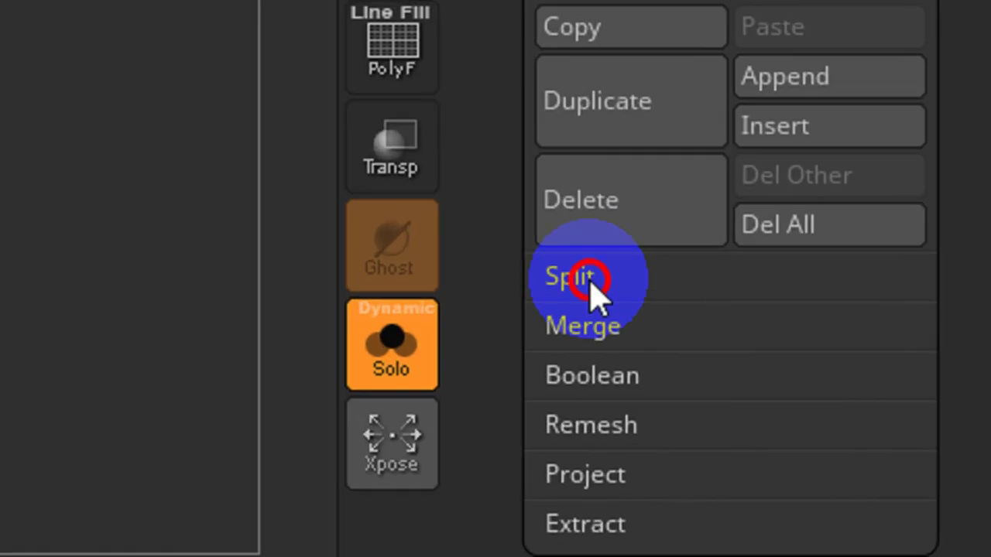
{"action": "left_click", "coordinate": [889, 411]}
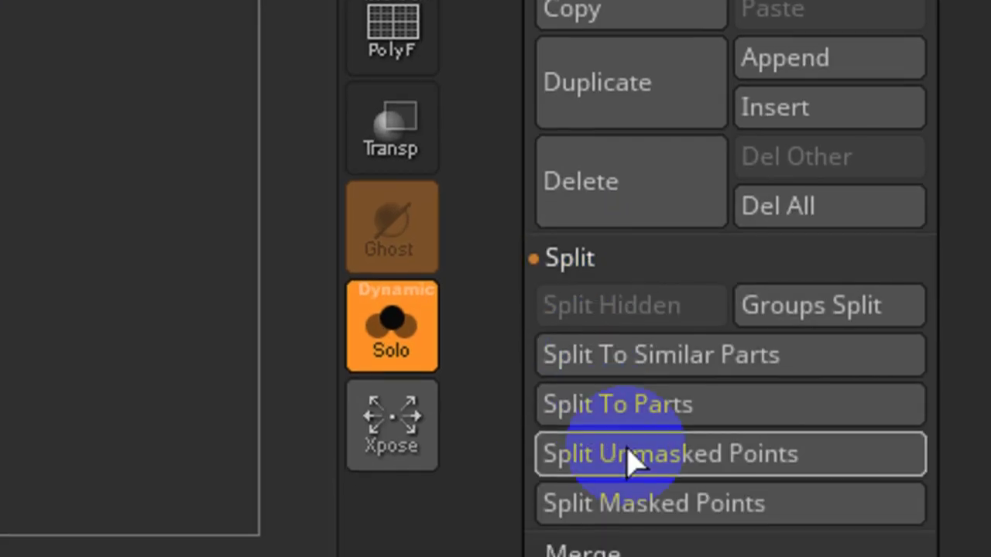
{"action": "left_click", "coordinate": [626, 416]}
{"action": "left_click", "coordinate": [896, 109]}
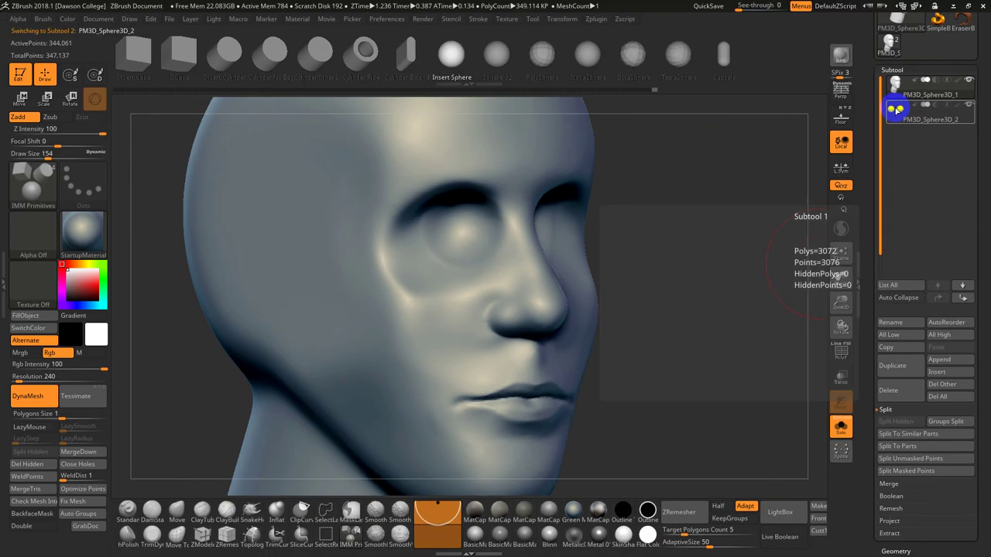
{"action": "key", "text": "ctrl"}
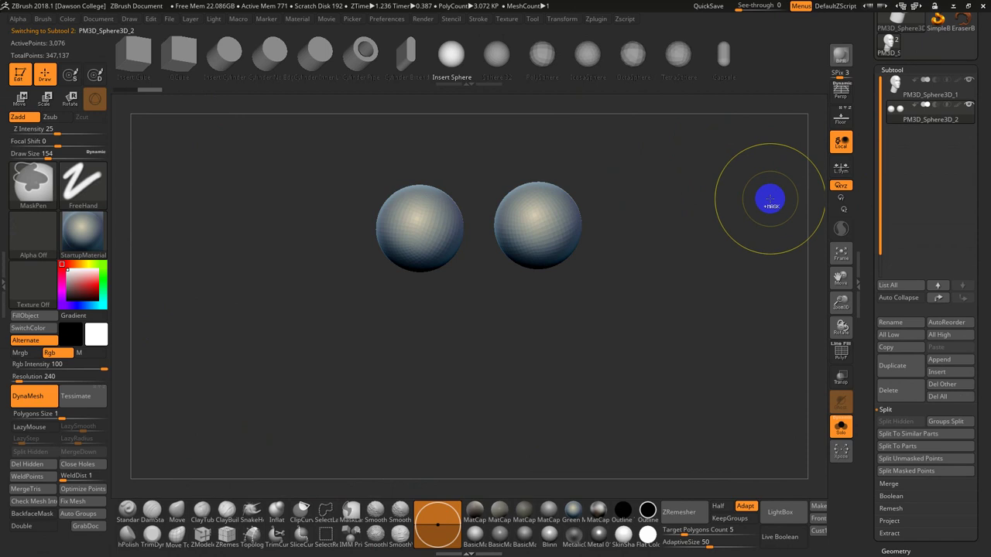
Select the head subtool and turn off Solo to show the head and eyeballs together from the front.
{"action": "left_click", "coordinate": [895, 92]}
{"action": "left_click", "coordinate": [907, 87]}
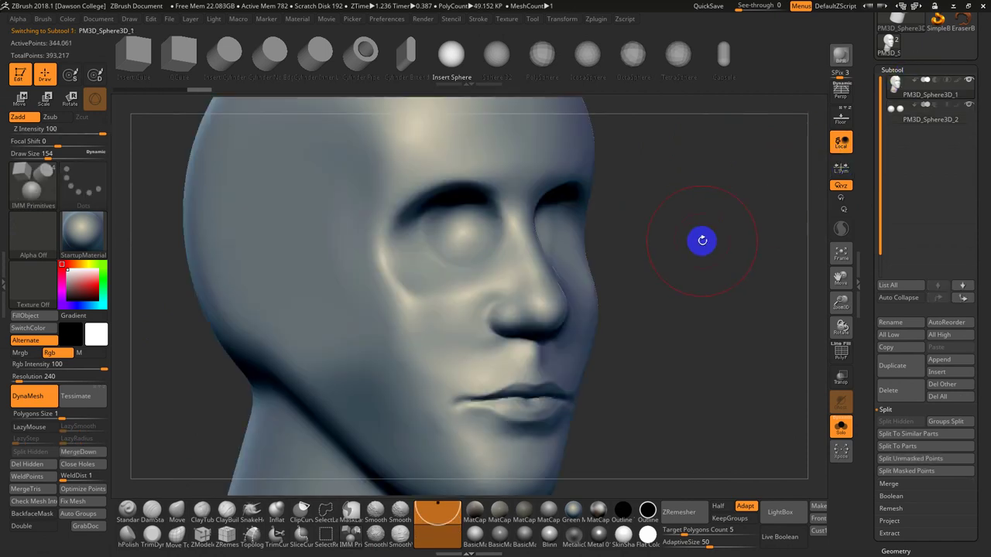
{"action": "left_click_drag", "start_coordinate": [701, 239], "coordinate": [714, 237], "text": "shift"}
{"action": "left_click", "coordinate": [838, 428]}
{"action": "left_click_drag", "start_coordinate": [744, 309], "coordinate": [707, 323], "text": "alt"}
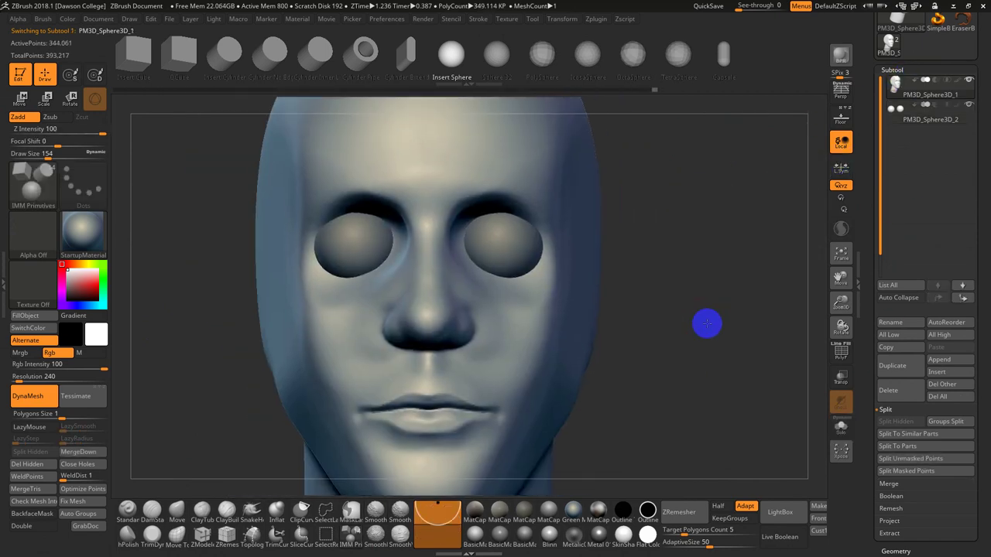
{"action": "left_click_drag", "start_coordinate": [633, 312], "coordinate": [575, 277], "text": "alt"}
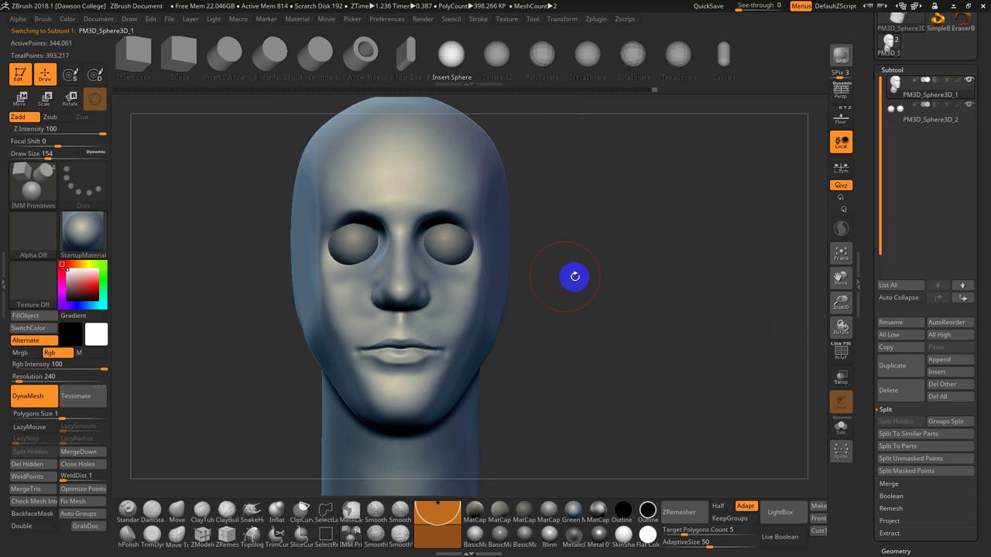
Select the eyeballs subtool and move the mirrored eyeballs slightly closer together with the gizmo.
{"action": "left_click", "coordinate": [903, 121]}
{"action": "key", "text": "w"}
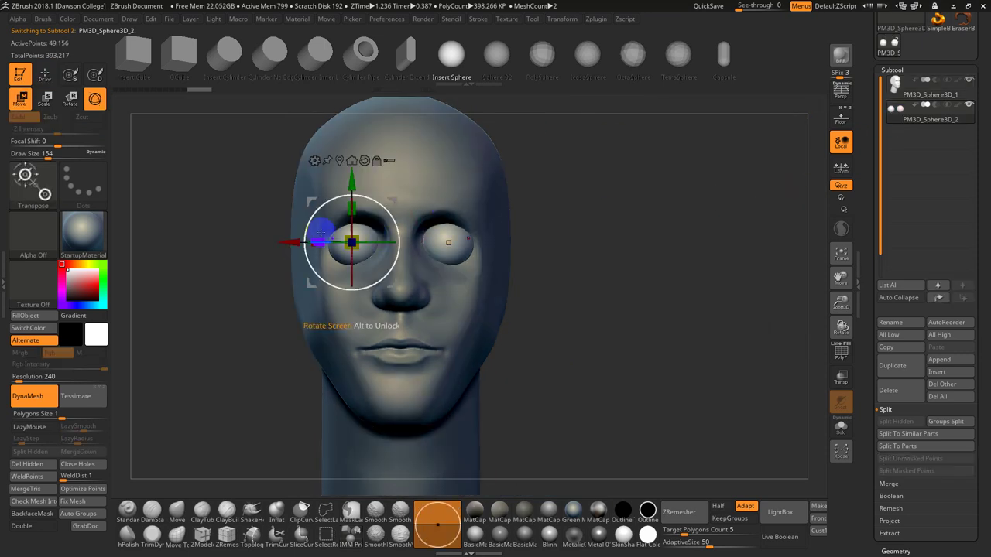
{"action": "left_click_drag", "start_coordinate": [288, 245], "coordinate": [290, 245]}
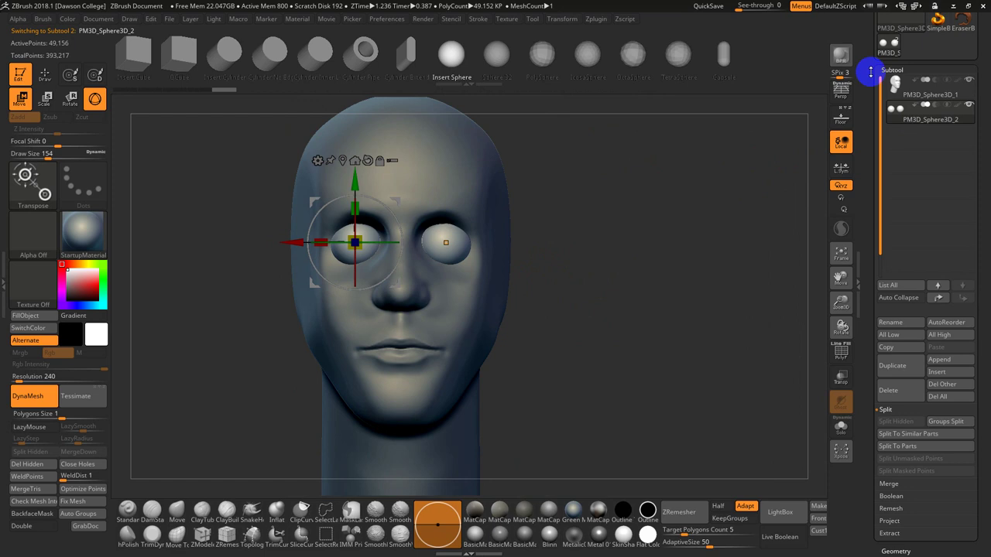
Turn on perspective, return to Draw mode and inspect the eyeballs in the head from several angles.
{"action": "left_click", "coordinate": [841, 91]}
{"action": "left_click_drag", "start_coordinate": [604, 243], "coordinate": [589, 295]}
{"action": "left_click_drag", "start_coordinate": [660, 284], "coordinate": [592, 264], "text": "alt"}
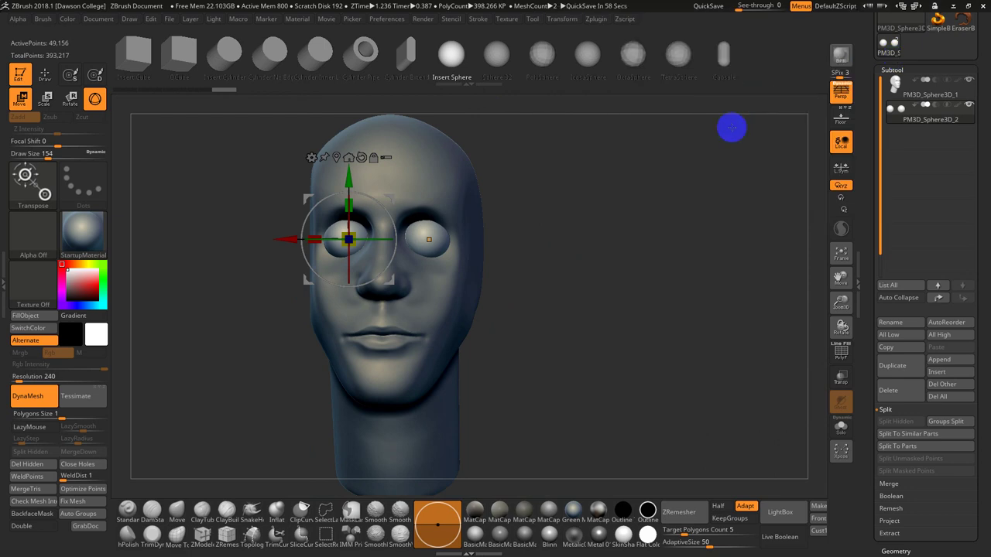
{"action": "left_click_drag", "start_coordinate": [582, 281], "coordinate": [565, 317]}
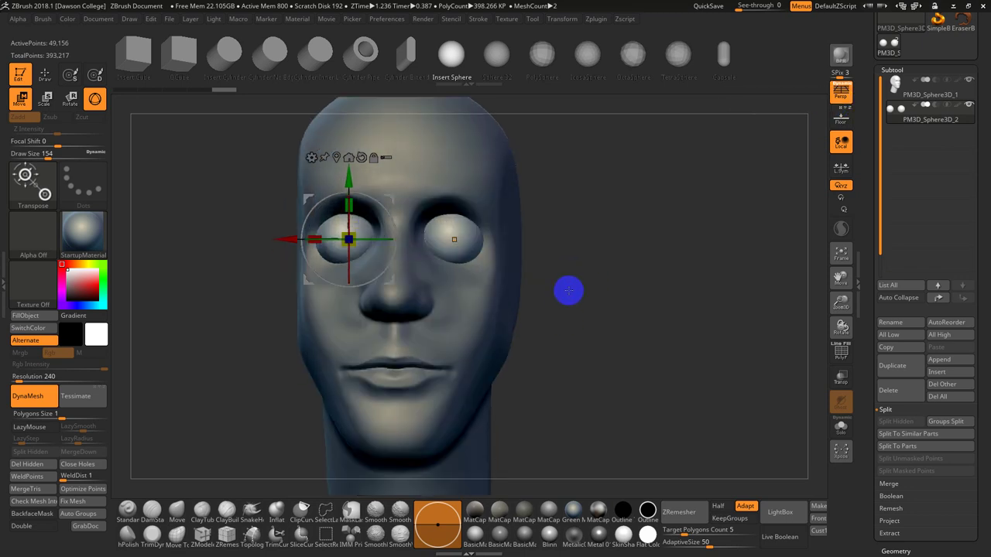
{"action": "key", "text": "q"}
{"action": "left_click_drag", "start_coordinate": [544, 261], "coordinate": [571, 248]}
{"action": "mouse_move", "coordinate": [565, 301]}
{"action": "left_mouse_down"}
{"action": "mouse_move", "coordinate": [584, 306]}
{"action": "mouse_move", "coordinate": [565, 311]}
{"action": "left_mouse_up"}
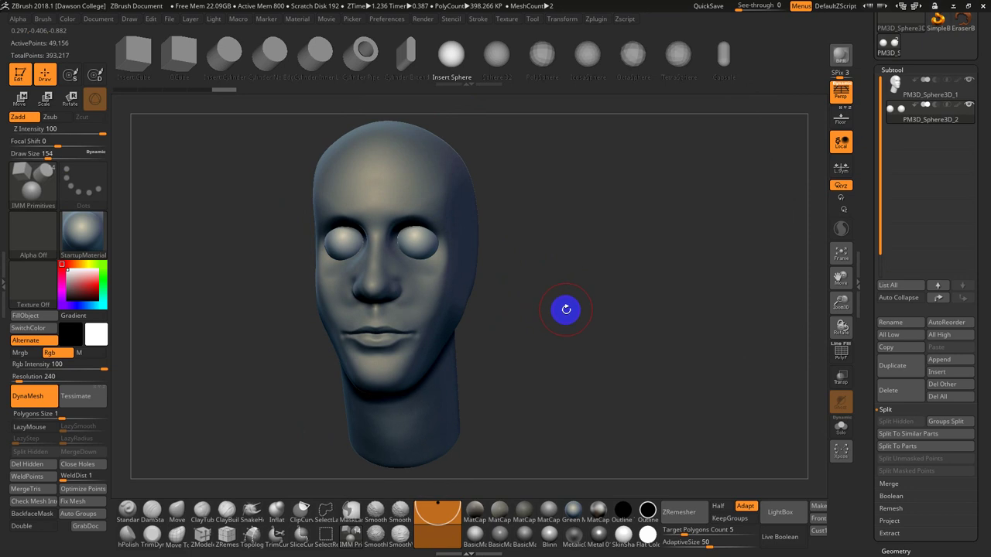
Undo the last eyeball move and one level of the eyeballs' subdivision.
{"action": "key", "text": "ctrl+z"}
{"action": "left_click_drag", "start_coordinate": [546, 276], "coordinate": [559, 270]}
{"action": "key", "text": "ctrl+z"}
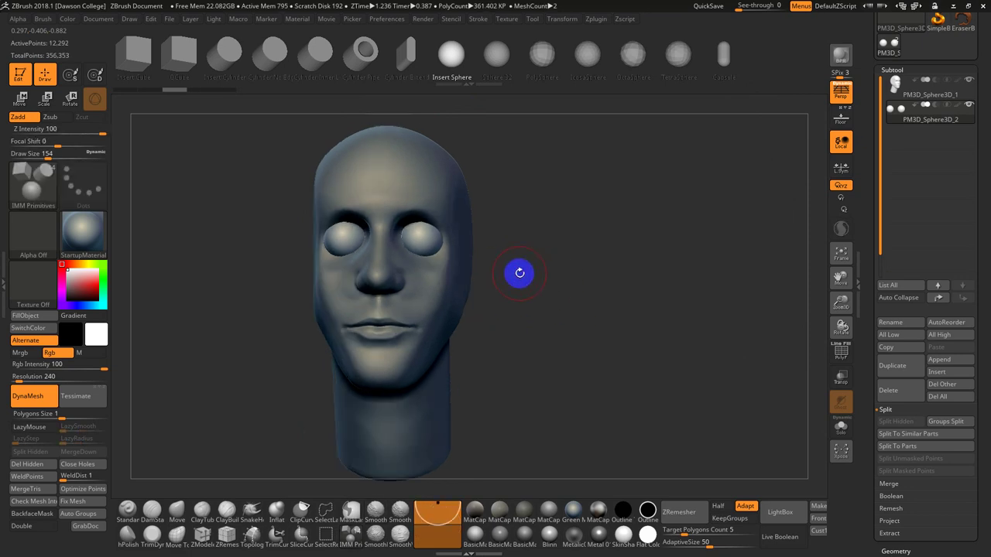
Select the head subtool, centre the gizmo on its unmasked mesh and nudge the head slightly along X.
{"action": "key", "text": "r"}
{"action": "left_click", "coordinate": [408, 263], "text": "alt"}
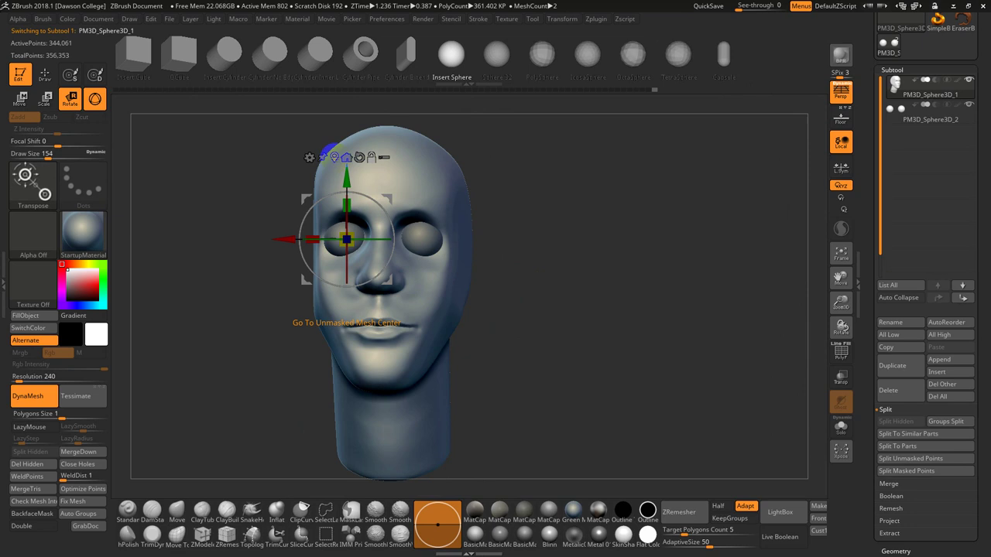
{"action": "left_click", "coordinate": [346, 157]}
{"action": "left_click_drag", "start_coordinate": [324, 304], "coordinate": [319, 306]}
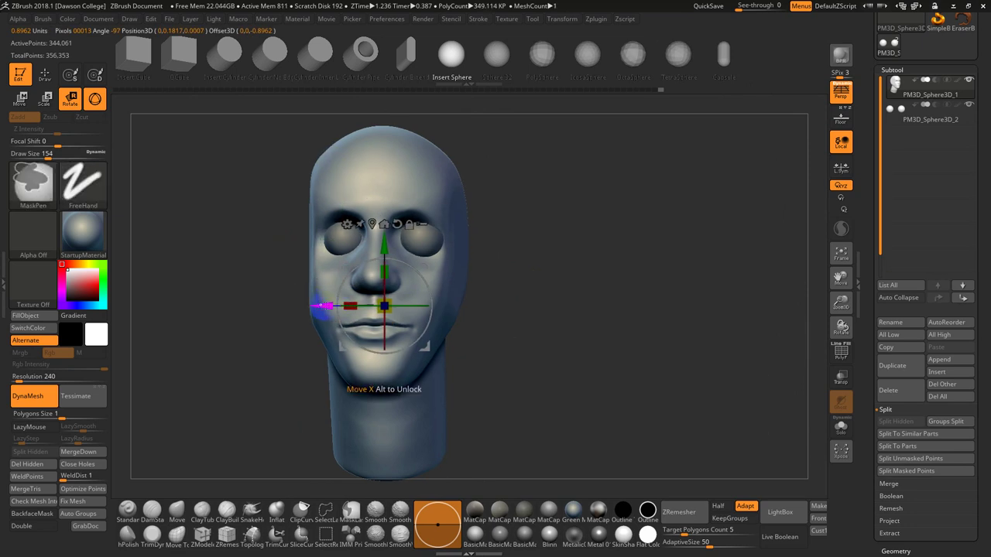
Undo the head's last shift along X, scale the head slightly wider along X with the gizmo, and return to Draw mode.
{"action": "key", "text": "ctrl+z"}
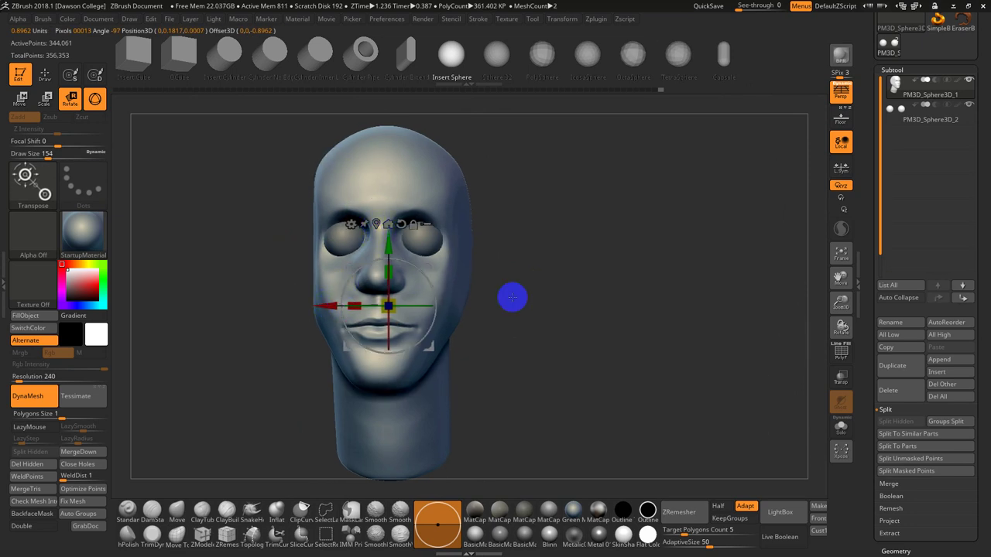
{"action": "left_click_drag", "start_coordinate": [542, 307], "coordinate": [576, 321]}
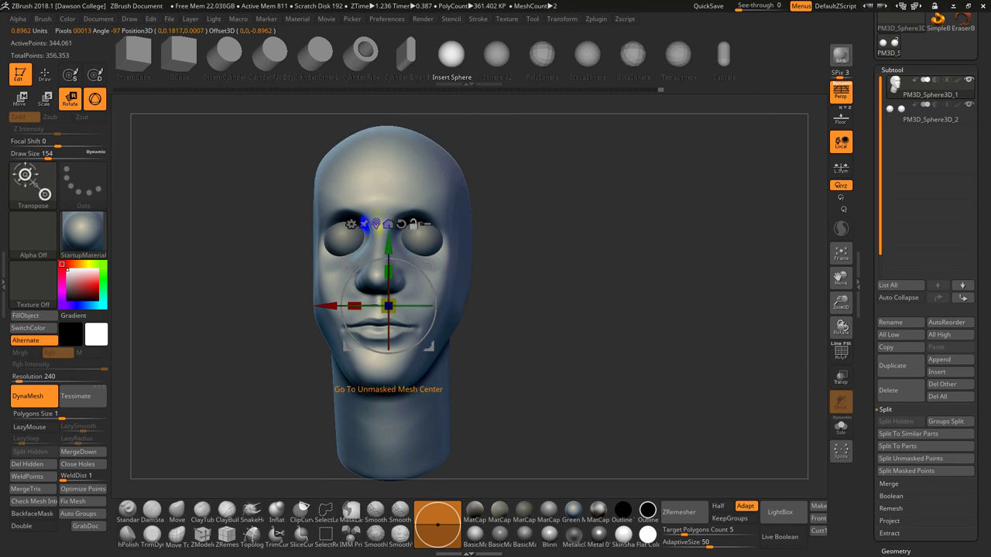
{"action": "left_click_drag", "start_coordinate": [499, 304], "coordinate": [514, 308], "text": "shift"}
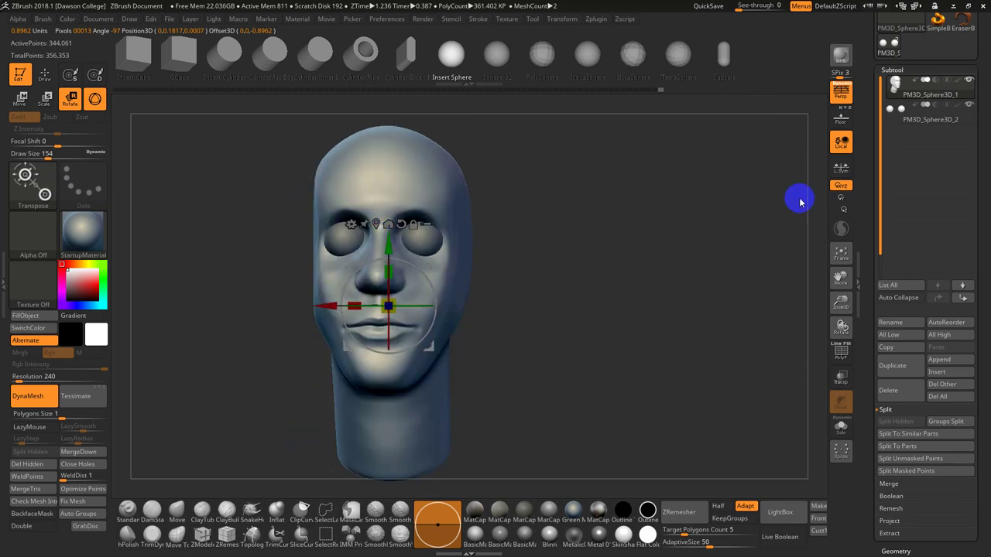
{"action": "left_click_drag", "start_coordinate": [722, 269], "coordinate": [788, 271], "text": "alt"}
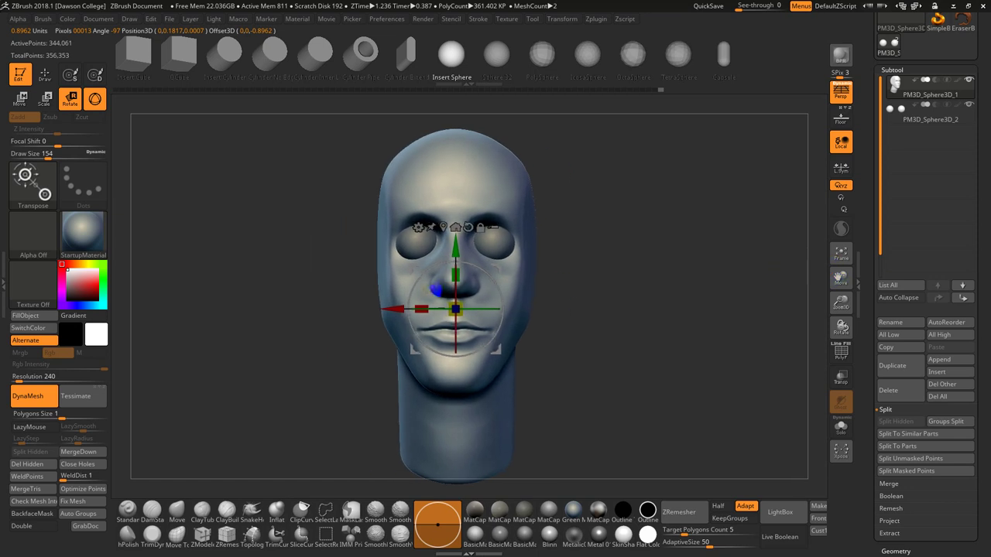
{"action": "left_click_drag", "start_coordinate": [421, 309], "coordinate": [417, 308]}
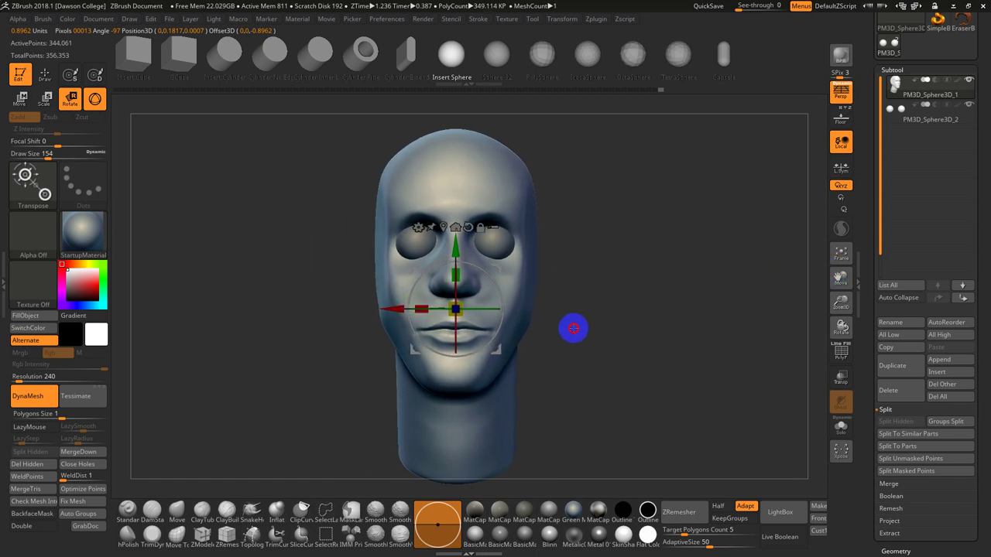
{"action": "left_click_drag", "start_coordinate": [574, 328], "coordinate": [574, 314], "text": "alt"}
{"action": "key", "text": "q"}
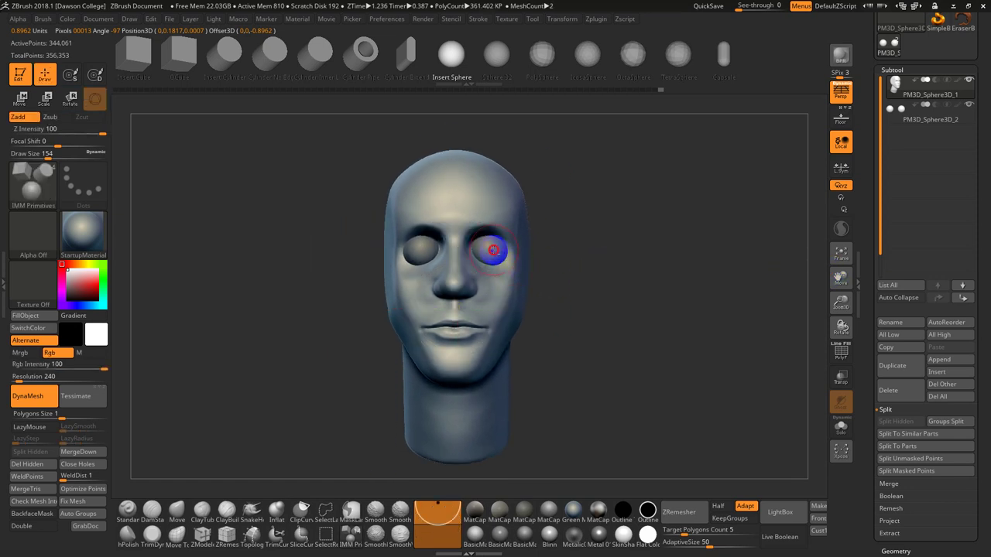
Select the eyeballs subtool and examine how the eyeballs sit in the sockets from front and three-quarter angles.
{"action": "left_click", "coordinate": [494, 249], "text": "alt"}
{"action": "mouse_move", "coordinate": [632, 333]}
{"action": "left_mouse_down"}
{"action": "mouse_move", "coordinate": [681, 340]}
{"action": "mouse_move", "coordinate": [631, 355]}
{"action": "left_mouse_up"}
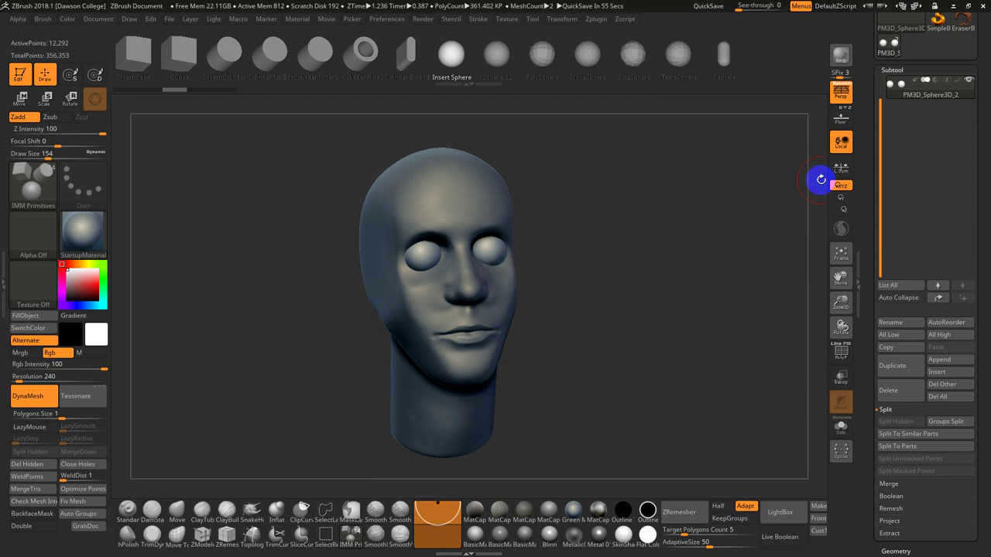
{"action": "left_click_drag", "start_coordinate": [644, 272], "coordinate": [604, 279], "text": "shift"}
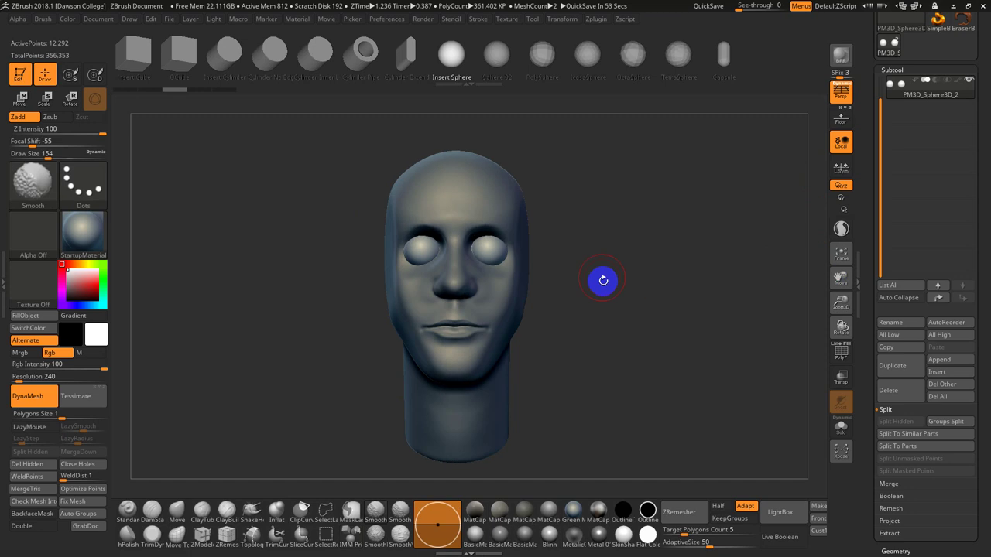
{"action": "left_click_drag", "start_coordinate": [661, 303], "coordinate": [700, 288]}
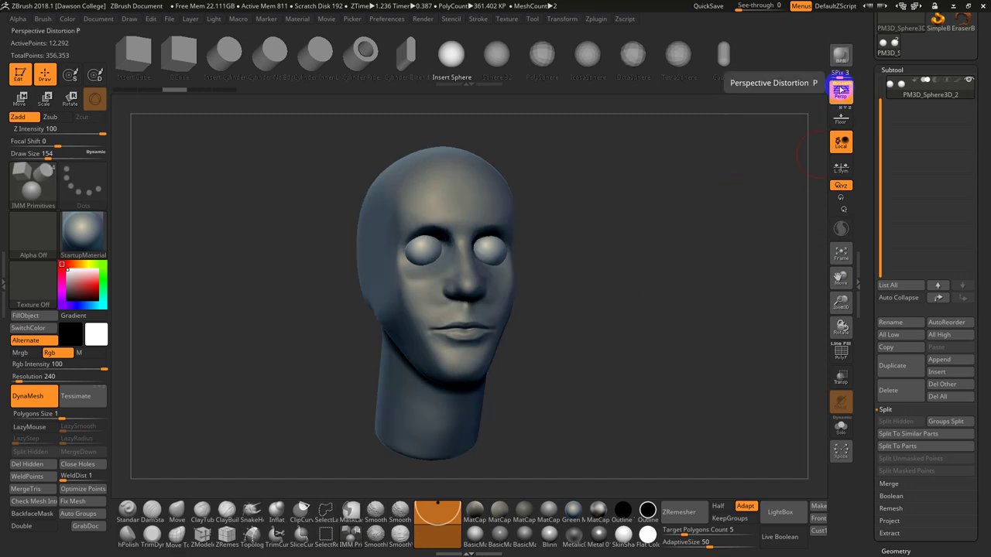
{"action": "left_click_drag", "start_coordinate": [682, 254], "coordinate": [676, 256]}
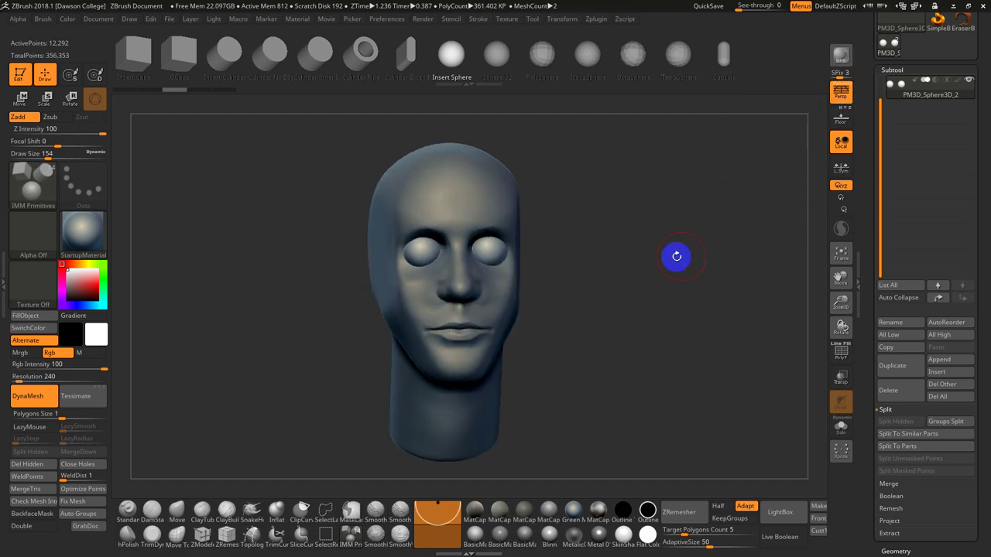
{"action": "left_click", "coordinate": [841, 426]}
{"action": "left_click", "coordinate": [841, 429]}
{"action": "left_click_drag", "start_coordinate": [661, 264], "coordinate": [699, 328], "text": "alt"}
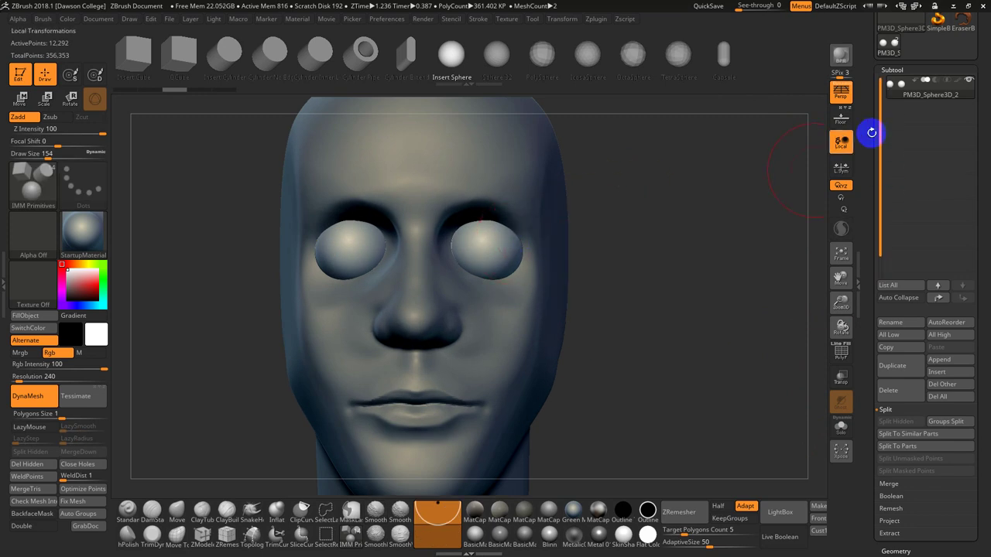
Select the head subtool and activate the ClayTubes brush for sculpting around the eyes.
{"action": "left_click", "coordinate": [484, 210], "text": "alt"}
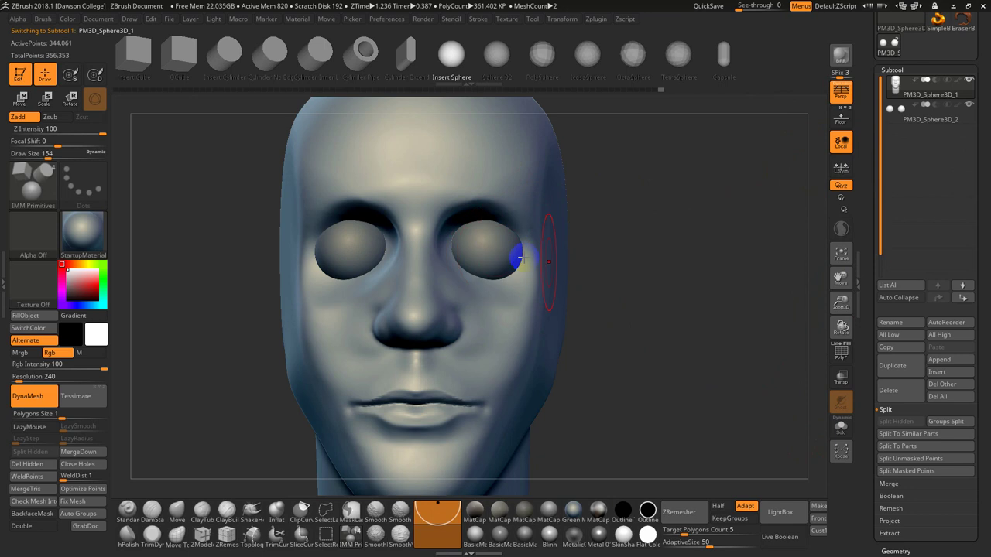
{"action": "left_click_drag", "start_coordinate": [629, 272], "coordinate": [609, 280]}
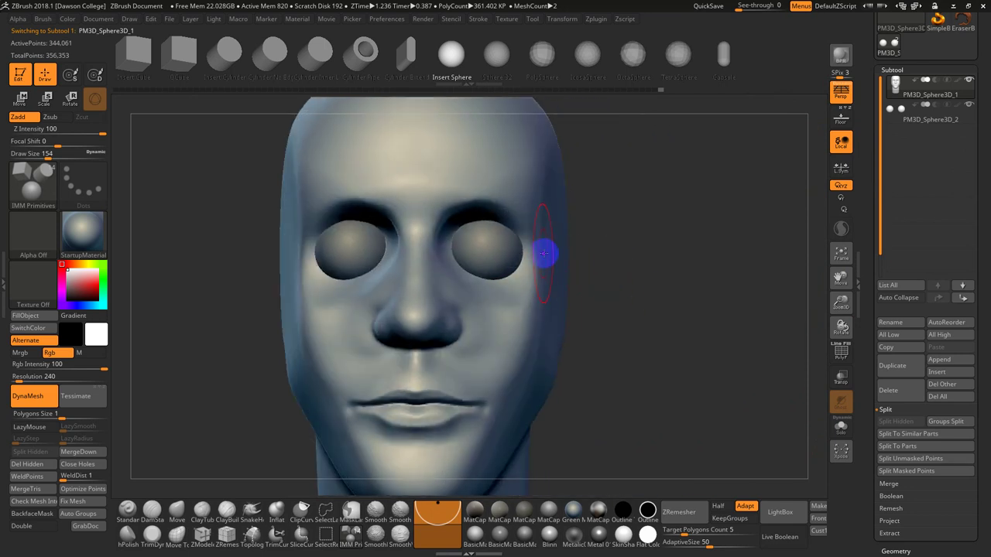
{"action": "left_click", "coordinate": [203, 509]}
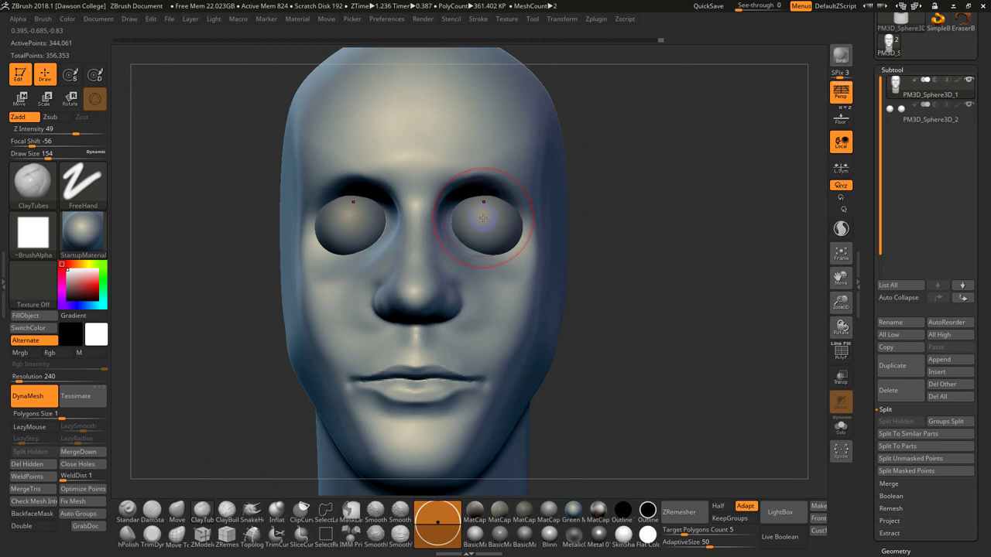
{"action": "key", "text": "s"}
{"action": "left_click_drag", "start_coordinate": [483, 218], "coordinate": [466, 204]}
{"action": "key", "text": "ctrl+z"}
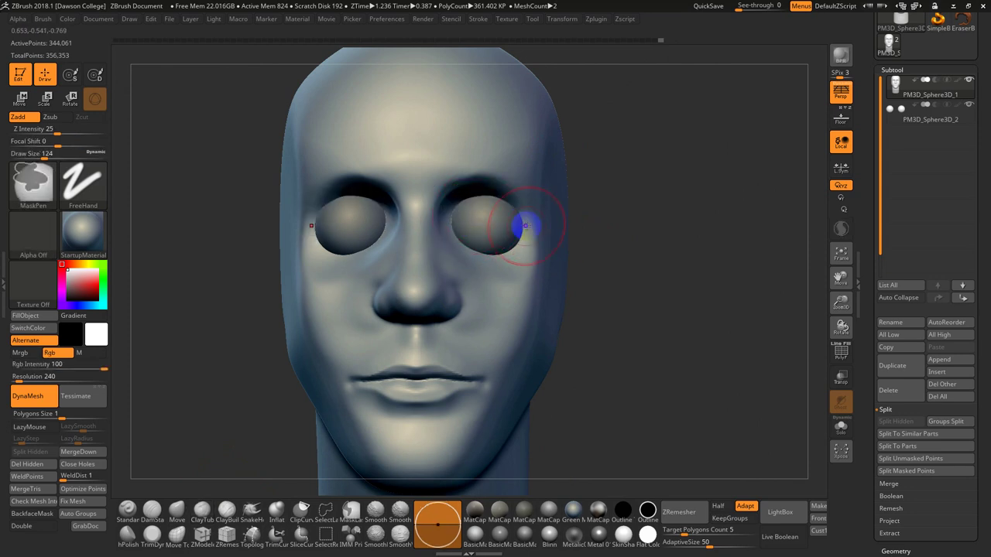
{"action": "mouse_move", "coordinate": [523, 225]}
{"action": "left_mouse_down"}
{"action": "mouse_move", "coordinate": [466, 206]}
{"action": "mouse_move", "coordinate": [486, 203]}
{"action": "mouse_move", "coordinate": [462, 216]}
{"action": "mouse_move", "coordinate": [507, 225]}
{"action": "left_mouse_up"}
{"action": "key", "text": "ctrl+z"}
{"action": "key", "text": "ctrl+z"}
Build up the upper and lower eyelids over the eyeballs with ClayTubes at draw size 90 and smooth them.
{"action": "key", "text": "s"}
{"action": "mouse_move", "coordinate": [523, 225]}
{"action": "left_mouse_down"}
{"action": "mouse_move", "coordinate": [465, 217]}
{"action": "mouse_move", "coordinate": [484, 208]}
{"action": "mouse_move", "coordinate": [532, 216]}
{"action": "left_mouse_up"}
{"action": "mouse_move", "coordinate": [463, 225]}
{"action": "left_mouse_down"}
{"action": "mouse_move", "coordinate": [477, 210]}
{"action": "mouse_move", "coordinate": [514, 239]}
{"action": "mouse_move", "coordinate": [495, 253]}
{"action": "mouse_move", "coordinate": [464, 237]}
{"action": "mouse_move", "coordinate": [505, 262]}
{"action": "mouse_move", "coordinate": [520, 251]}
{"action": "left_mouse_up"}
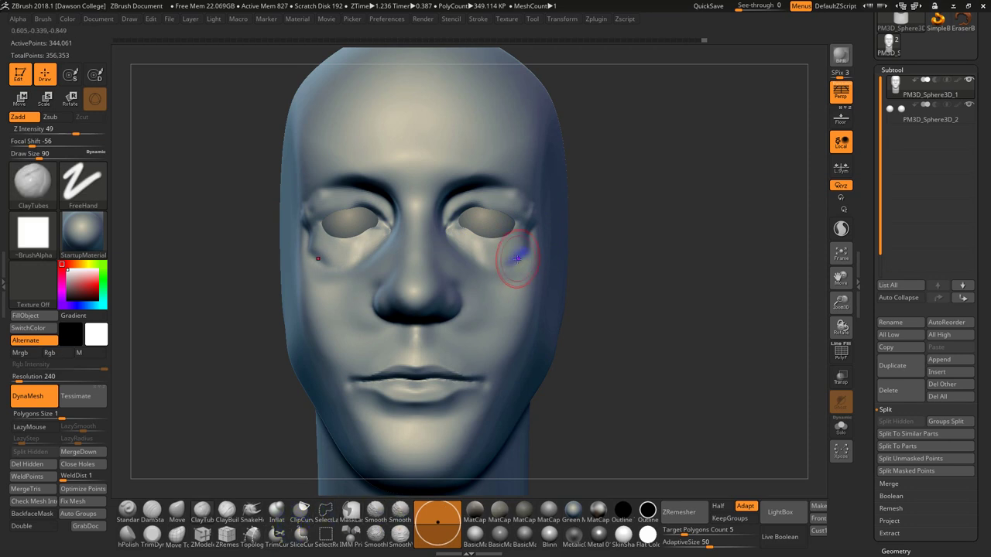
{"action": "key", "text": "shift"}
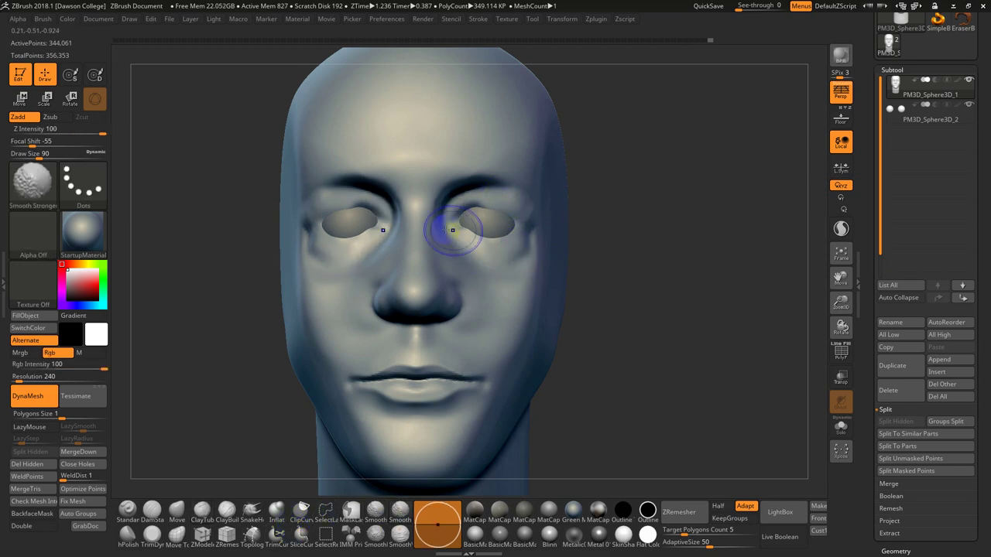
Carve the upper eyelid edges along the eyeballs with the DamStandard brush at draw size 27.
{"action": "left_click_drag", "start_coordinate": [648, 269], "coordinate": [655, 351], "text": "alt"}
{"action": "left_click_drag", "start_coordinate": [689, 297], "coordinate": [683, 357], "text": "alt"}
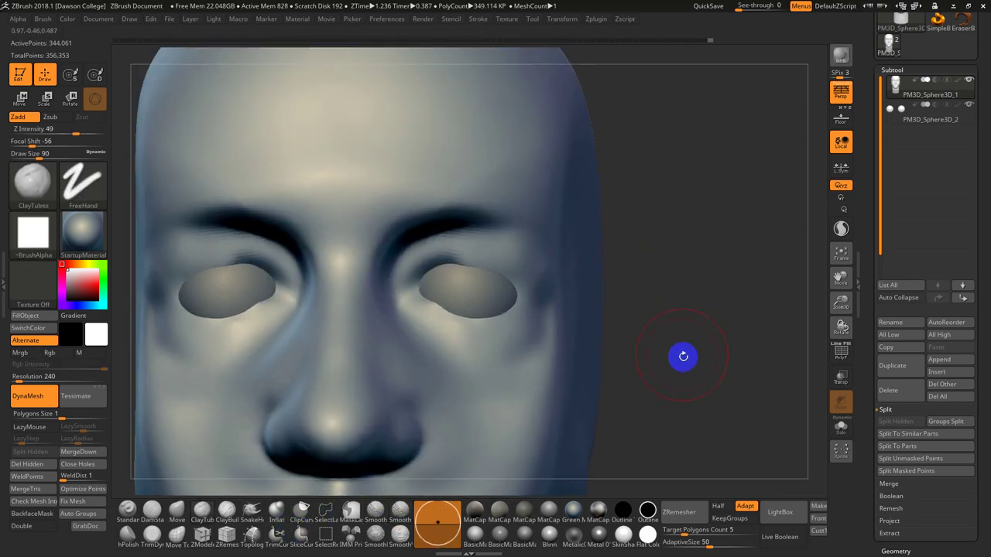
{"action": "key", "text": "b"}
{"action": "key", "text": "d"}
{"action": "key", "text": "s"}
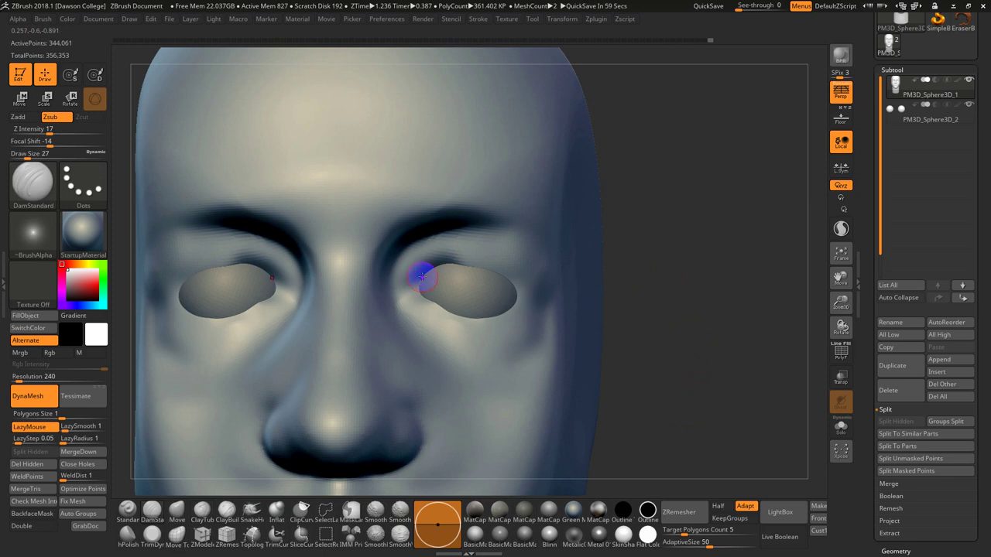
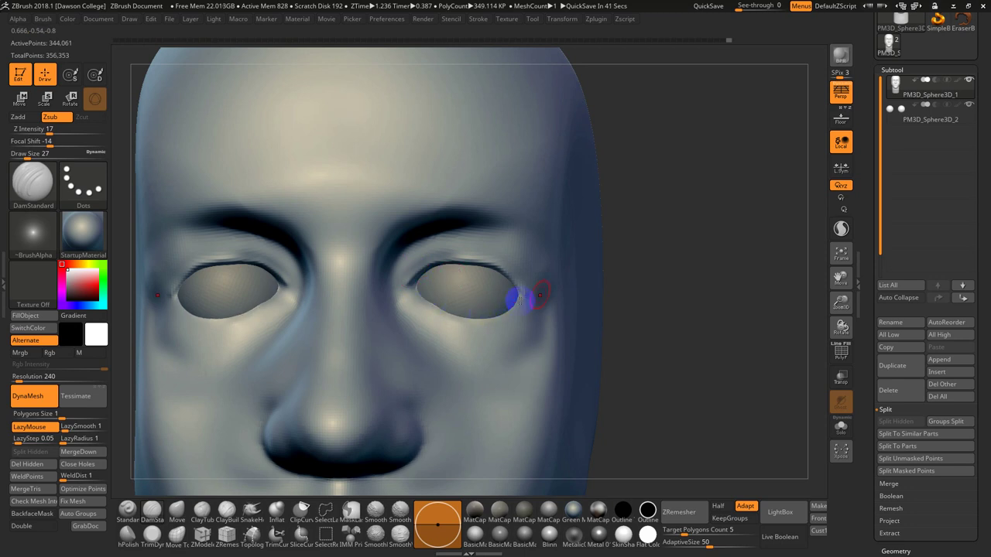
Show the front reference photo without perspective and reshape the eyelids to its eye outline with the Move brush at draw size 83.
{"action": "left_click", "coordinate": [841, 116]}
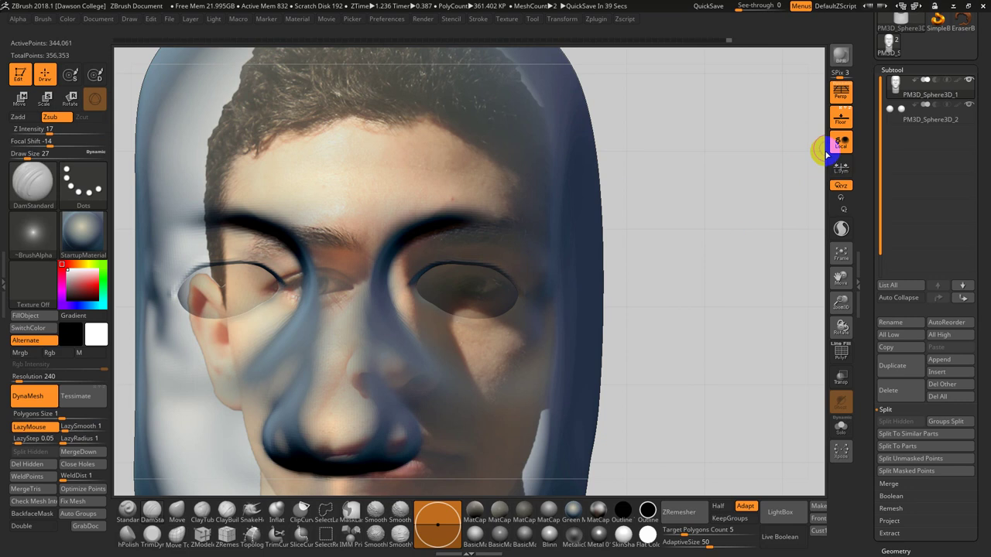
{"action": "key", "text": "p"}
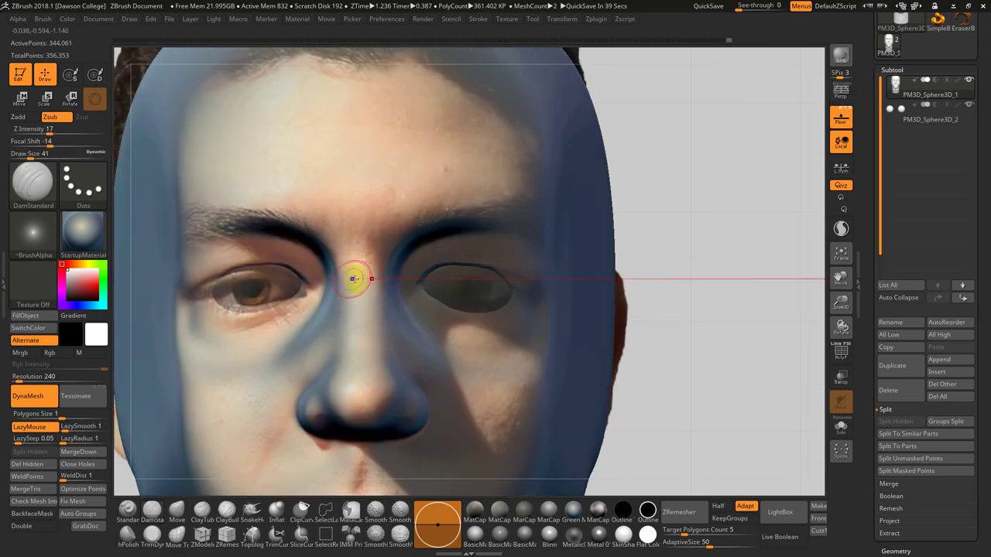
{"action": "left_click", "coordinate": [178, 511]}
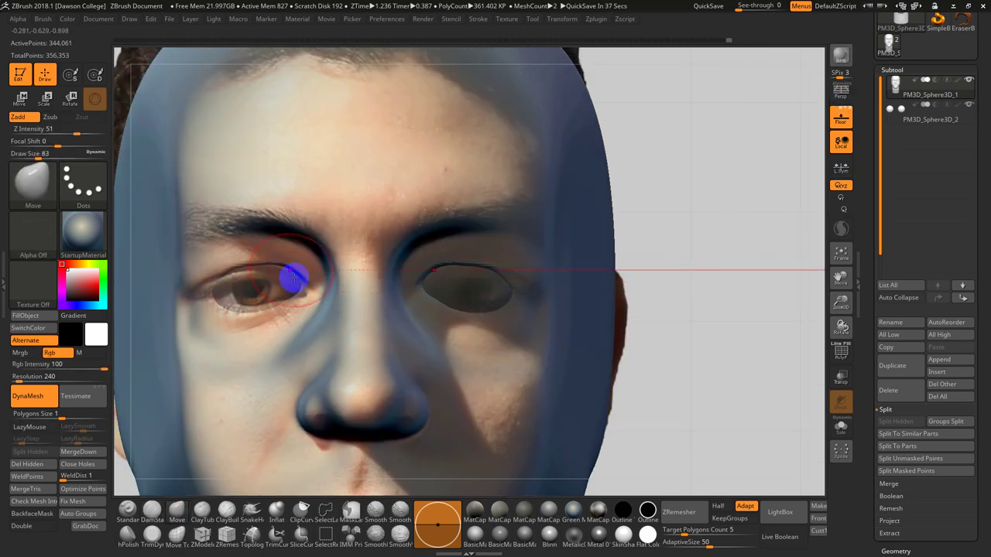
{"action": "left_click_drag", "start_coordinate": [287, 264], "coordinate": [262, 266]}
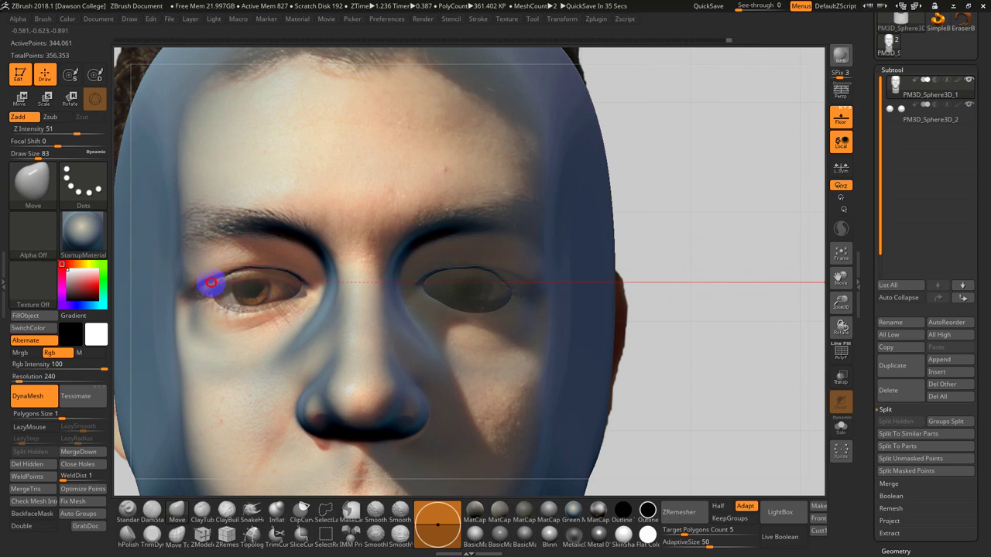
{"action": "left_click_drag", "start_coordinate": [196, 299], "coordinate": [203, 297]}
{"action": "left_click_drag", "start_coordinate": [305, 284], "coordinate": [312, 291]}
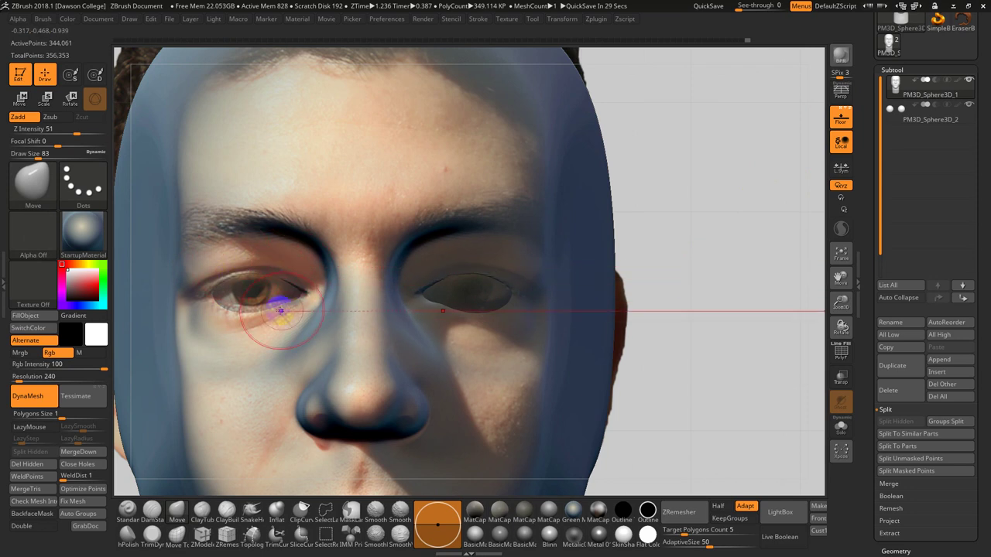
{"action": "left_click_drag", "start_coordinate": [282, 312], "coordinate": [260, 312]}
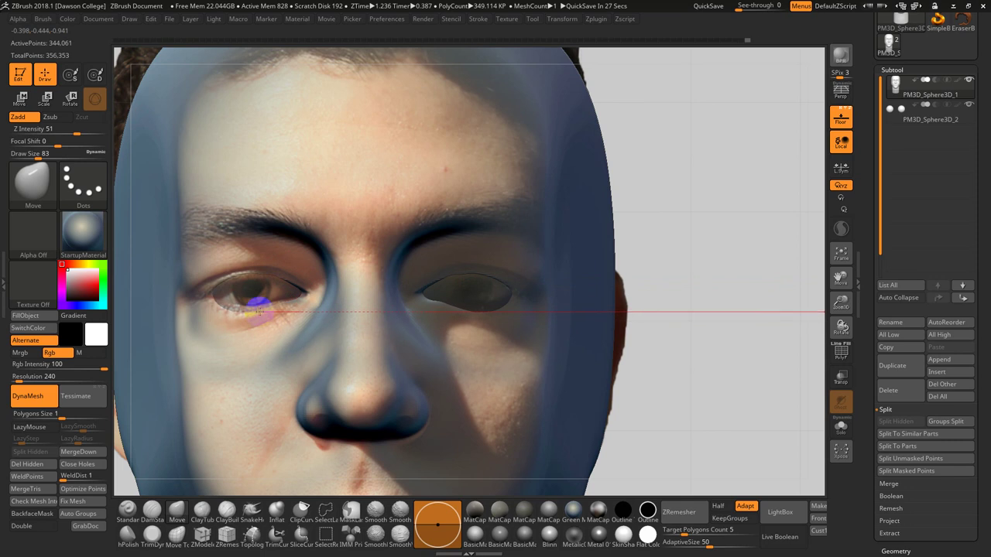
Adjust the outer eye corners against the side and front reference photos with the Move brush at draw size 59.
{"action": "key", "text": "s"}
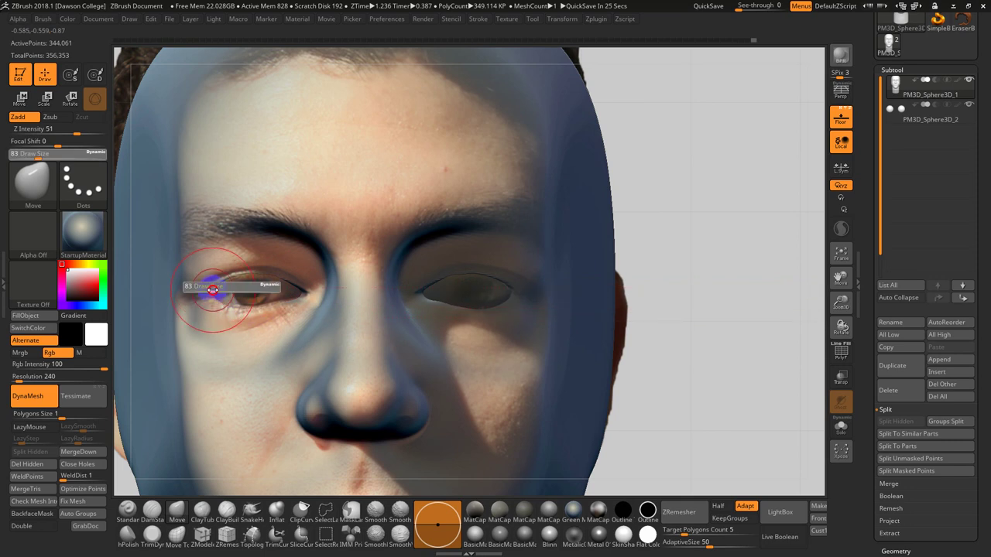
{"action": "left_click_drag", "start_coordinate": [212, 290], "coordinate": [204, 285]}
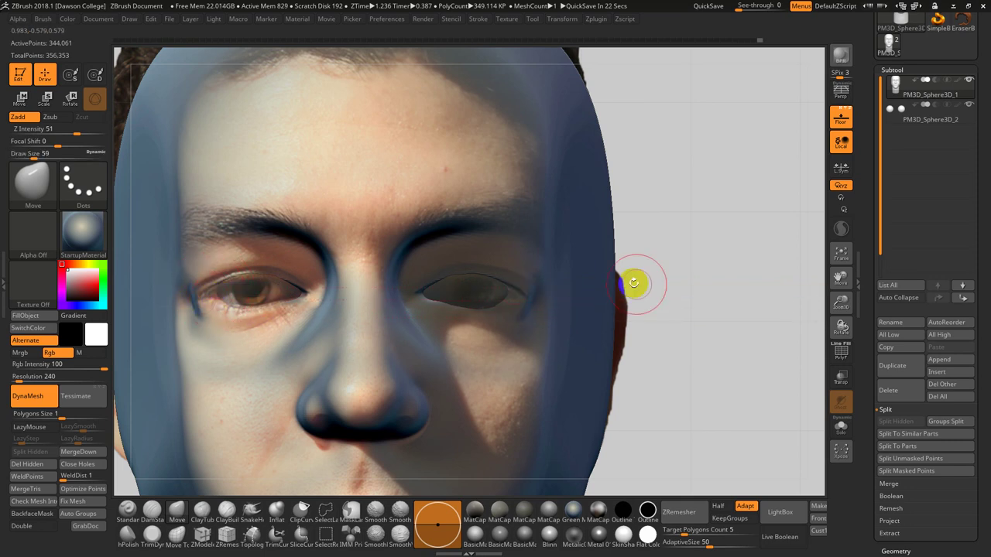
{"action": "left_click_drag", "start_coordinate": [697, 283], "coordinate": [730, 284], "text": "shift"}
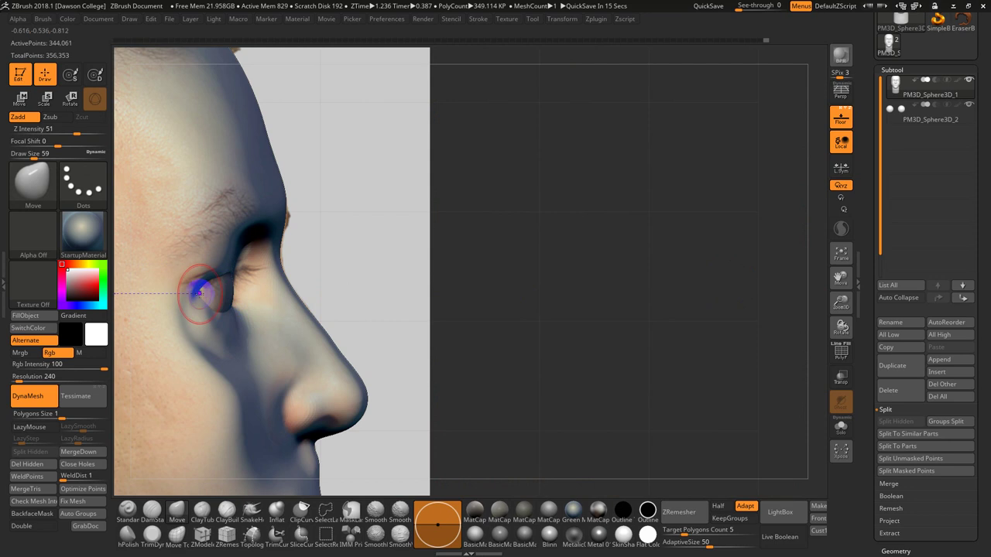
{"action": "left_click_drag", "start_coordinate": [464, 284], "coordinate": [251, 287], "text": "shift"}
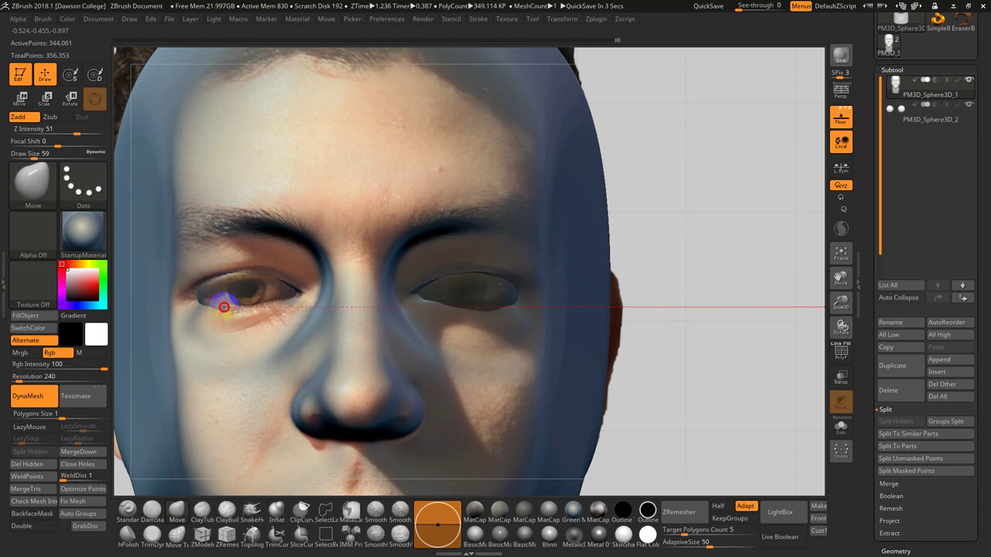
Add clay around the outer eye corners and lower eyelids with ClayTubes, reducing the draw size to 41, and smooth the strokes.
{"action": "key", "text": "b"}
{"action": "key", "text": "c"}
{"action": "key", "text": "t"}
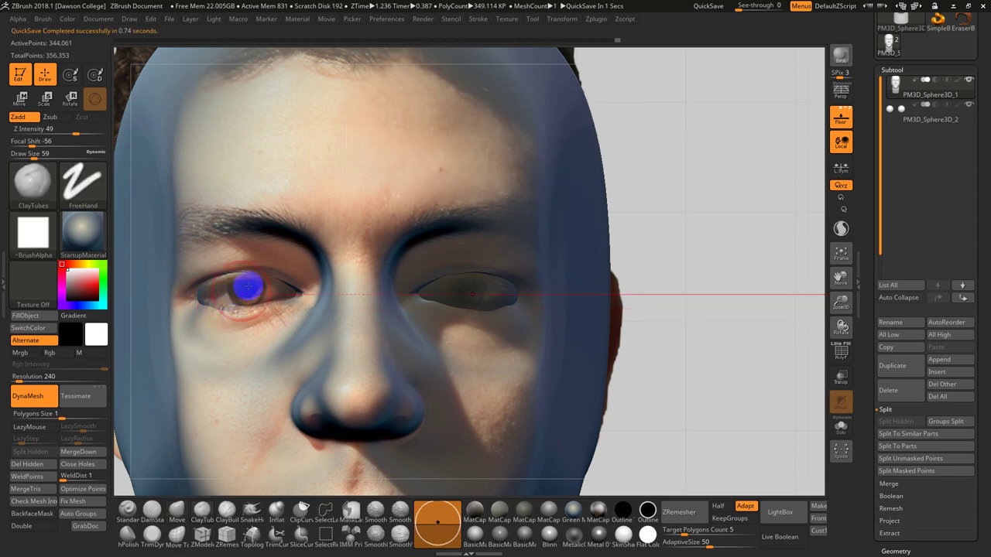
{"action": "left_click_drag", "start_coordinate": [188, 304], "coordinate": [238, 317]}
{"action": "mouse_move", "coordinate": [229, 316]}
{"action": "left_mouse_down", "text": "shift"}
{"action": "mouse_move", "coordinate": [199, 304]}
{"action": "mouse_move", "coordinate": [217, 315]}
{"action": "left_mouse_up", "text": "shift"}
{"action": "key", "text": "ctrl+z"}
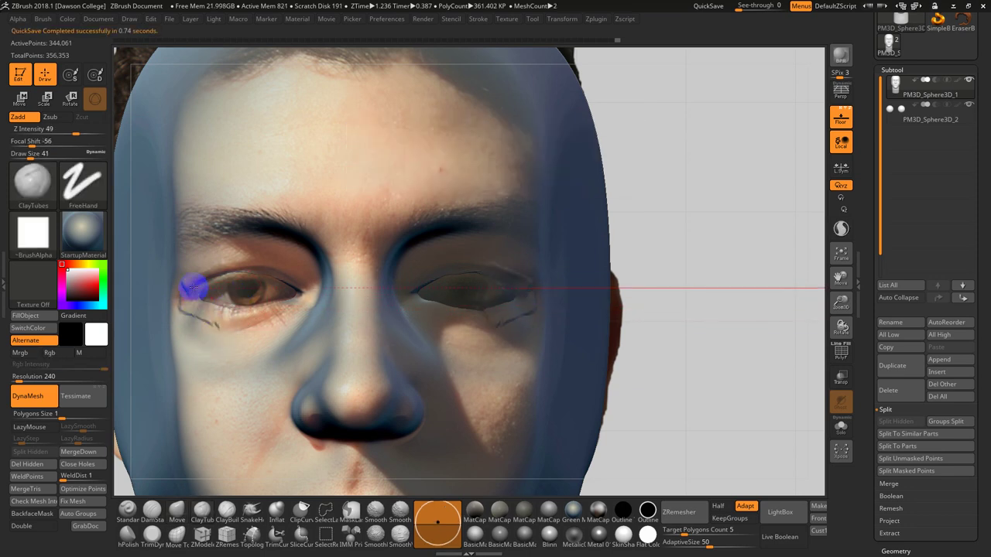
{"action": "left_click_drag", "start_coordinate": [198, 289], "coordinate": [224, 319], "text": "shift"}
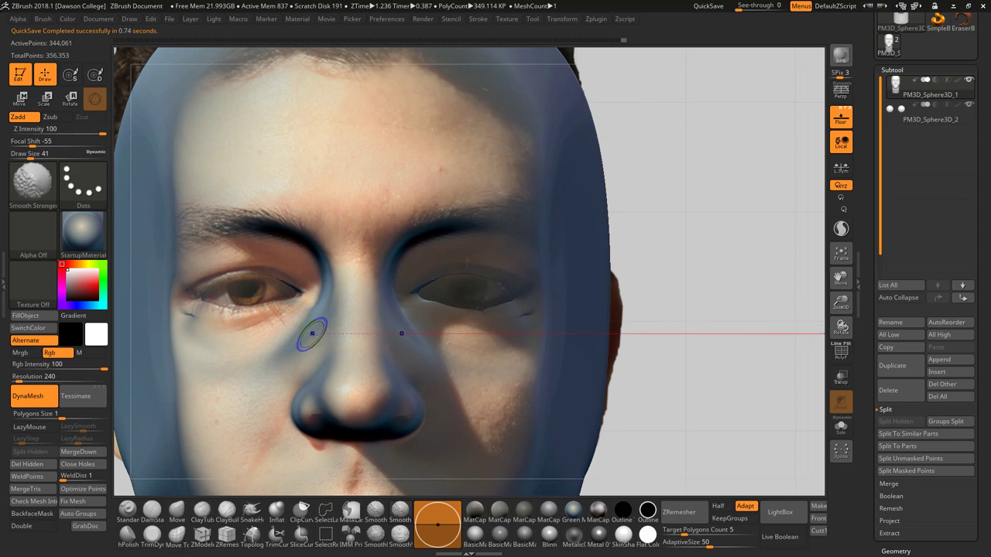
Switch to the DamStandard brush for the lower eyelids and hide the floor reference photo.
{"action": "key", "text": "b"}
{"action": "key", "text": "d"}
{"action": "key", "text": "s"}
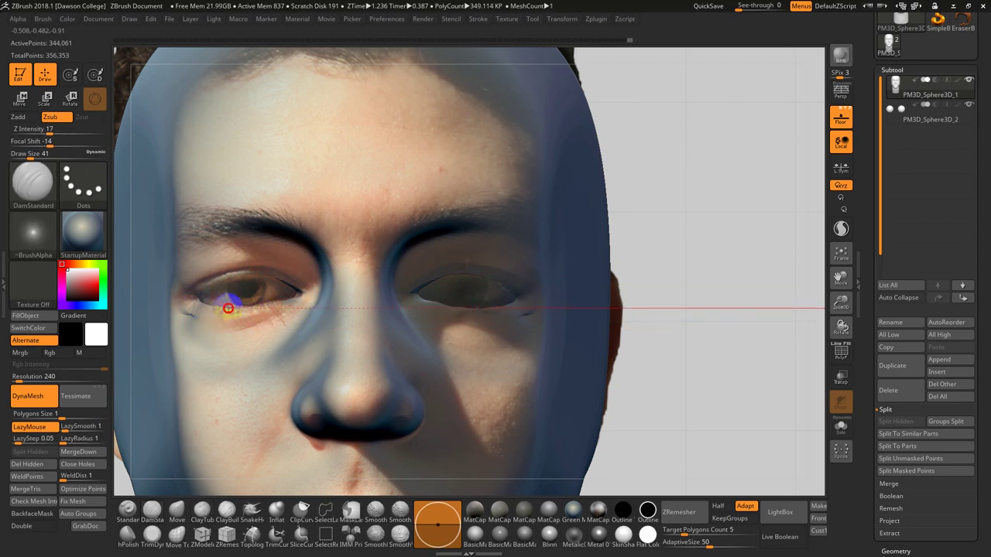
{"action": "left_click", "coordinate": [842, 139]}
{"action": "left_click", "coordinate": [841, 118]}
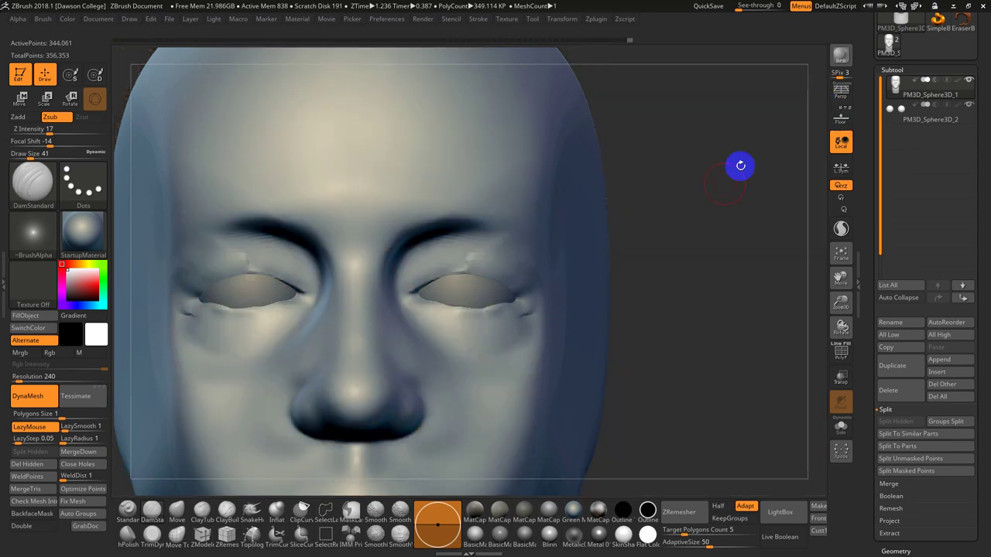
Smooth the lumpy outer eye corners with the Smooth Stronger brush at draw size 62.
{"action": "left_click_drag", "start_coordinate": [741, 165], "coordinate": [323, 252]}
{"action": "left_click_drag", "start_coordinate": [495, 268], "coordinate": [139, 285]}
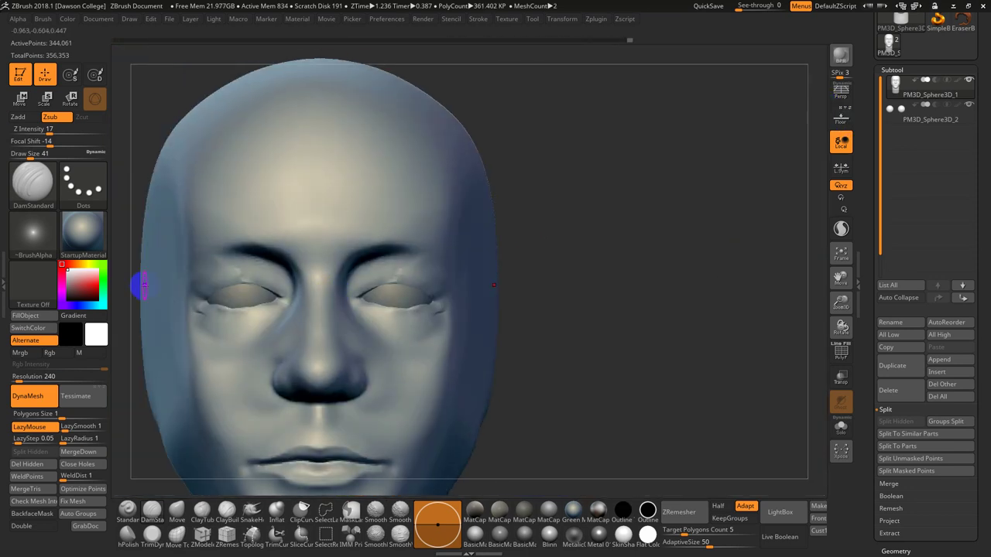
{"action": "key", "text": "s"}
{"action": "left_click_drag", "start_coordinate": [225, 282], "coordinate": [229, 283]}
{"action": "left_click", "coordinate": [400, 511]}
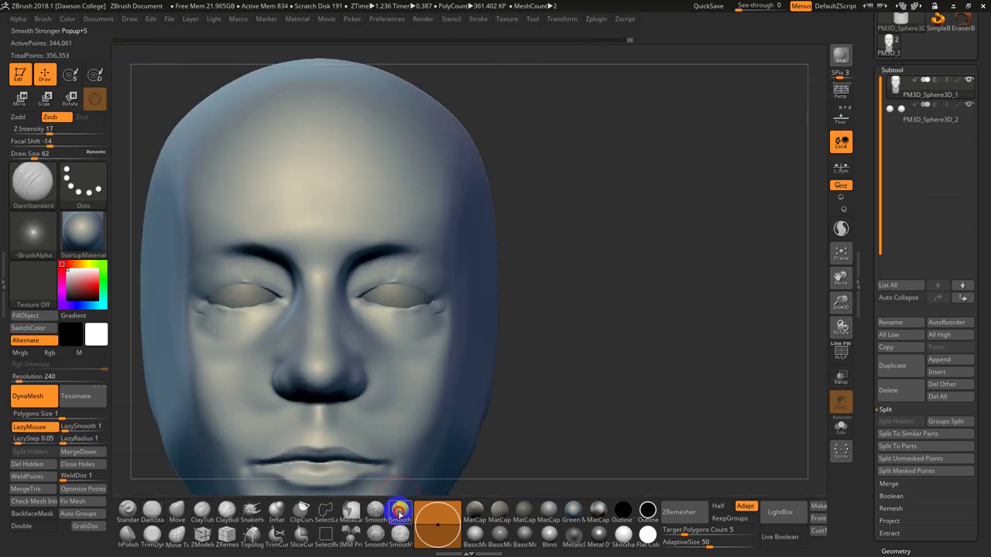
{"action": "mouse_move", "coordinate": [204, 316]}
{"action": "left_mouse_down", "text": "shift"}
{"action": "mouse_move", "coordinate": [252, 318]}
{"action": "mouse_move", "coordinate": [228, 278]}
{"action": "mouse_move", "coordinate": [210, 299]}
{"action": "left_mouse_up", "text": "shift"}
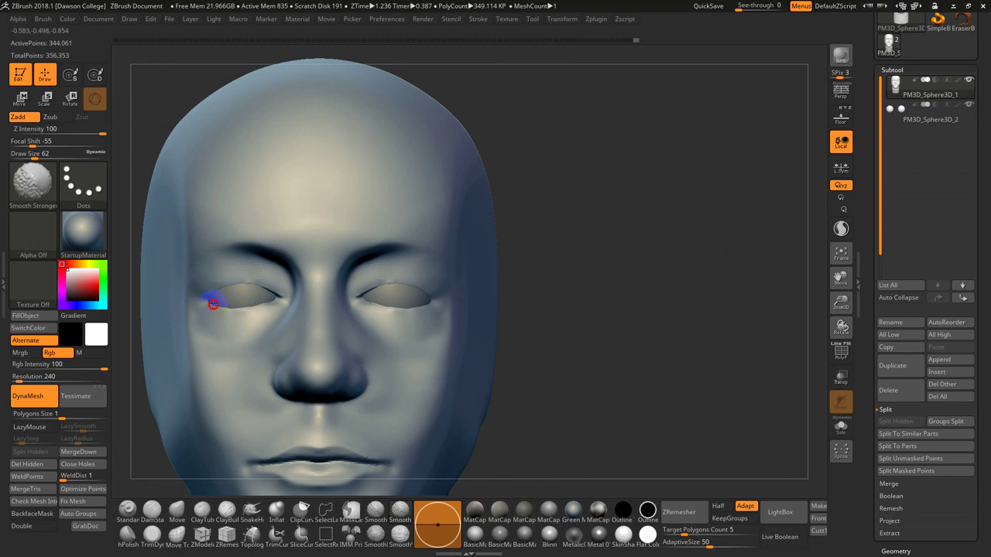
{"action": "key", "text": "f"}
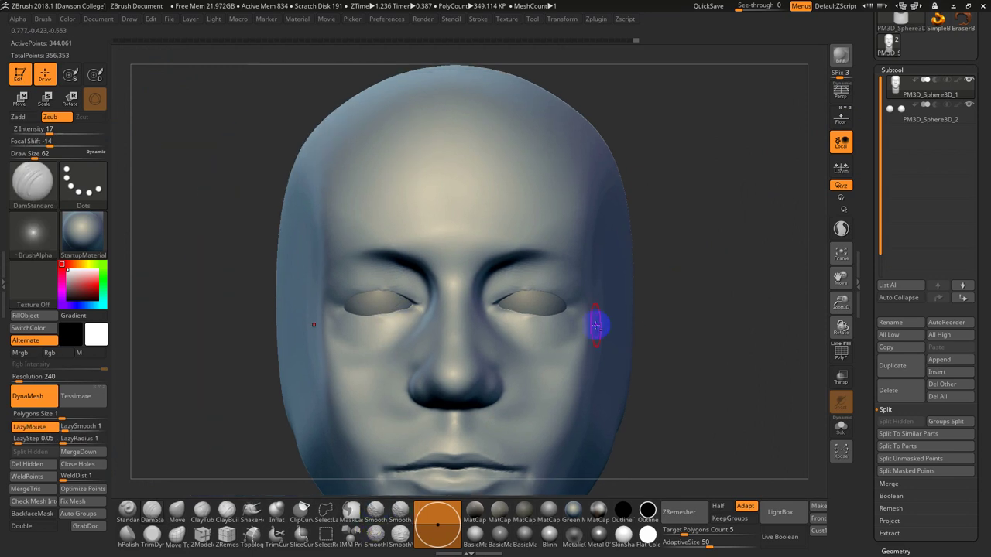
Carve a crease along the upper eyelid edges with the DamStandard brush at draw size 35.
{"action": "left_click_drag", "start_coordinate": [299, 246], "coordinate": [243, 292], "text": "alt"}
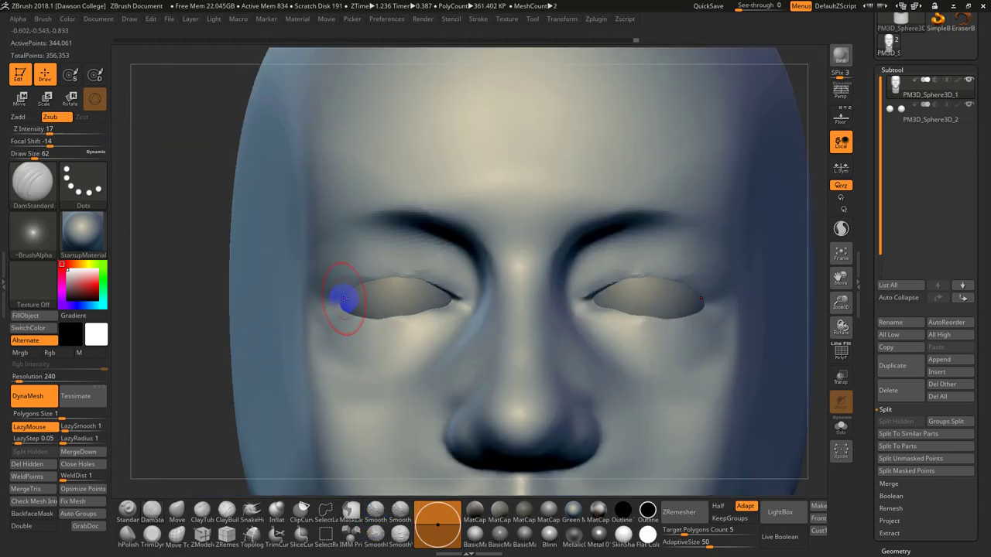
{"action": "key", "text": "s"}
{"action": "left_click_drag", "start_coordinate": [343, 299], "coordinate": [338, 299]}
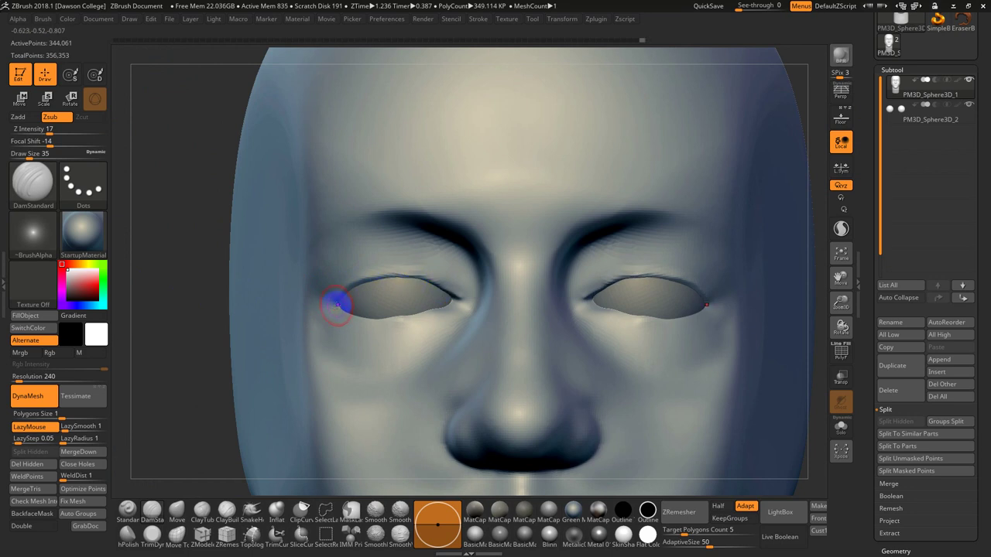
{"action": "mouse_move", "coordinate": [374, 320]}
{"action": "left_mouse_down"}
{"action": "mouse_move", "coordinate": [425, 320]}
{"action": "mouse_move", "coordinate": [447, 309]}
{"action": "mouse_move", "coordinate": [394, 322]}
{"action": "left_mouse_up"}
{"action": "key", "text": "ctrl+z"}
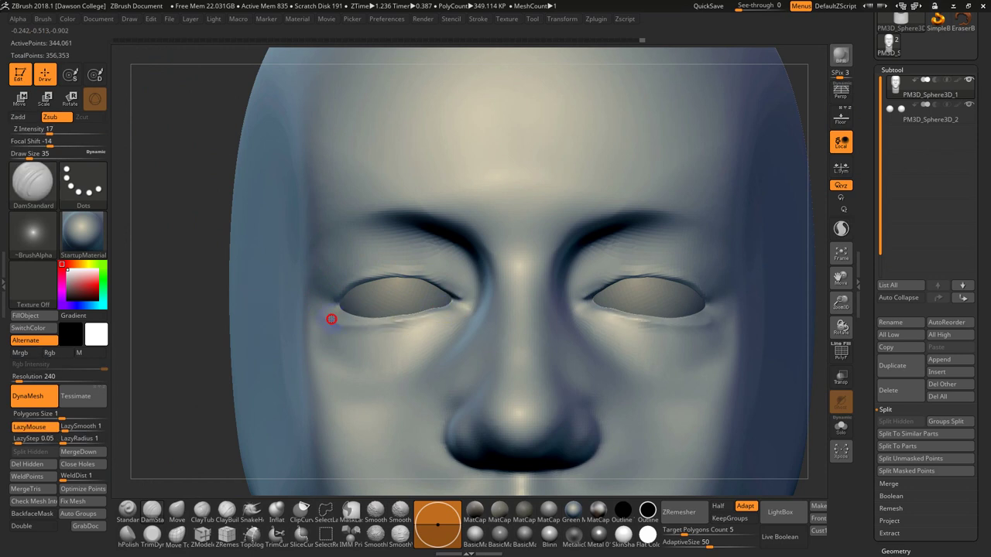
{"action": "key", "text": "ctrl+z"}
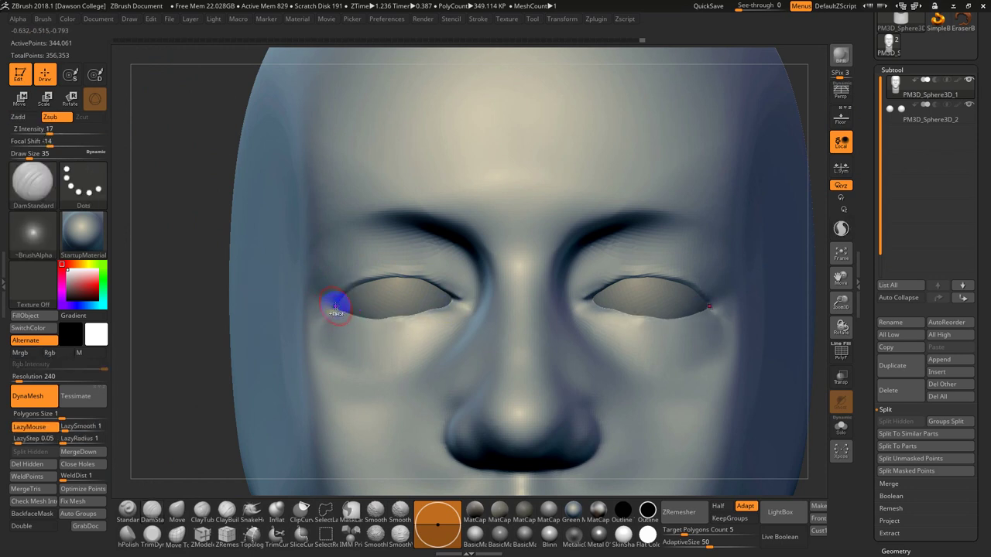
Sharpen the upper eyelid line out to the outer eye corners with DamStandard at draw size 20, and smooth above the lid.
{"action": "key", "text": "s"}
{"action": "left_click_drag", "start_coordinate": [336, 307], "coordinate": [330, 307]}
{"action": "left_click_drag", "start_coordinate": [159, 238], "coordinate": [204, 239]}
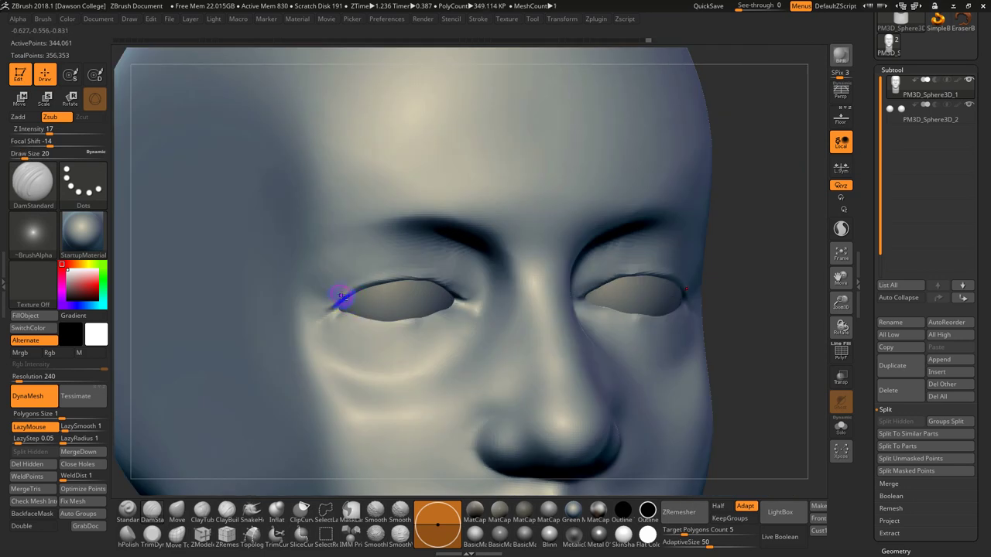
{"action": "mouse_move", "coordinate": [428, 279]}
{"action": "left_mouse_down"}
{"action": "mouse_move", "coordinate": [453, 293]}
{"action": "mouse_move", "coordinate": [342, 298]}
{"action": "left_mouse_up"}
{"action": "left_click_drag", "start_coordinate": [446, 262], "coordinate": [449, 284], "text": "shift"}
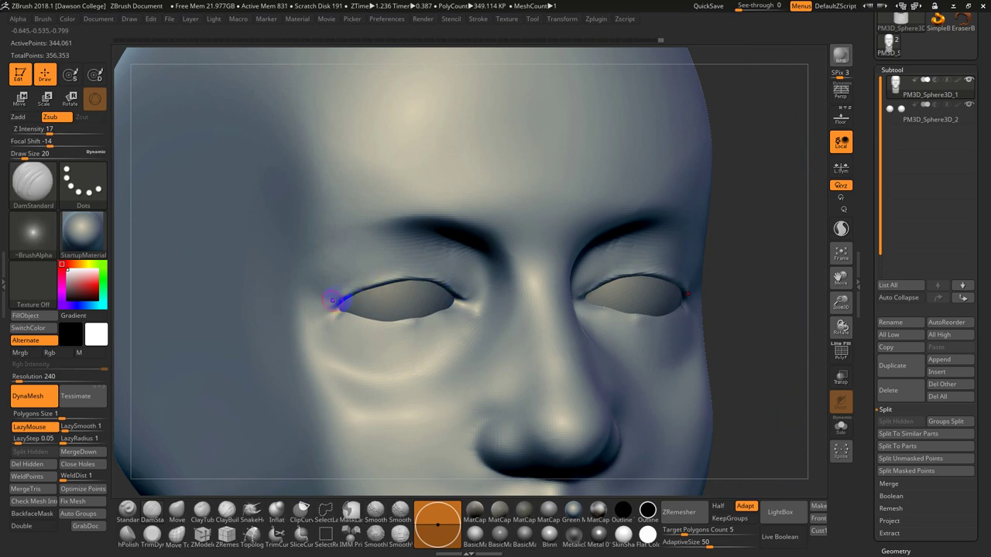
Update the head's DynaMesh and smooth the lower eyelid edges with the Smooth brush at draw size 20.
{"action": "left_click_drag", "start_coordinate": [759, 287], "coordinate": [711, 284]}
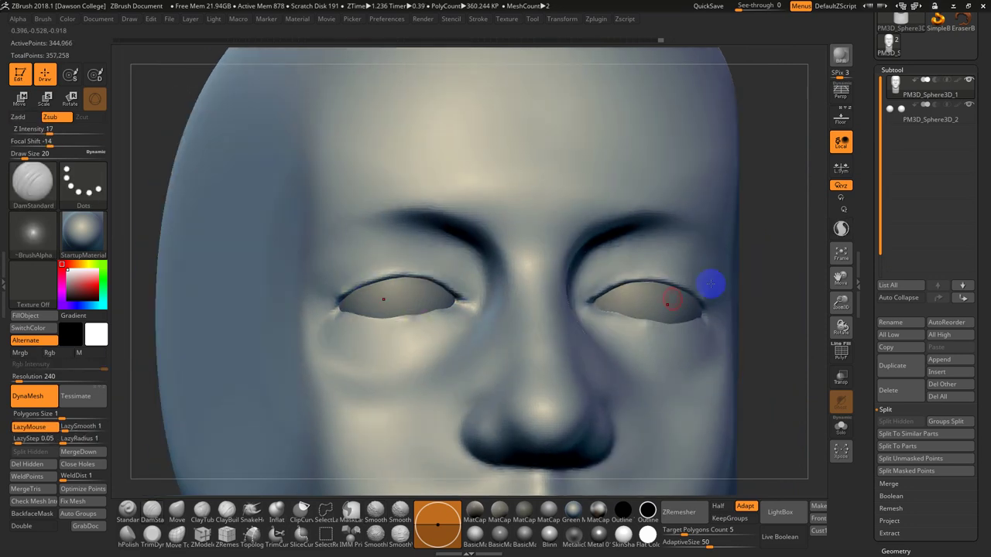
{"action": "left_click_drag", "start_coordinate": [431, 315], "coordinate": [347, 311], "text": "shift"}
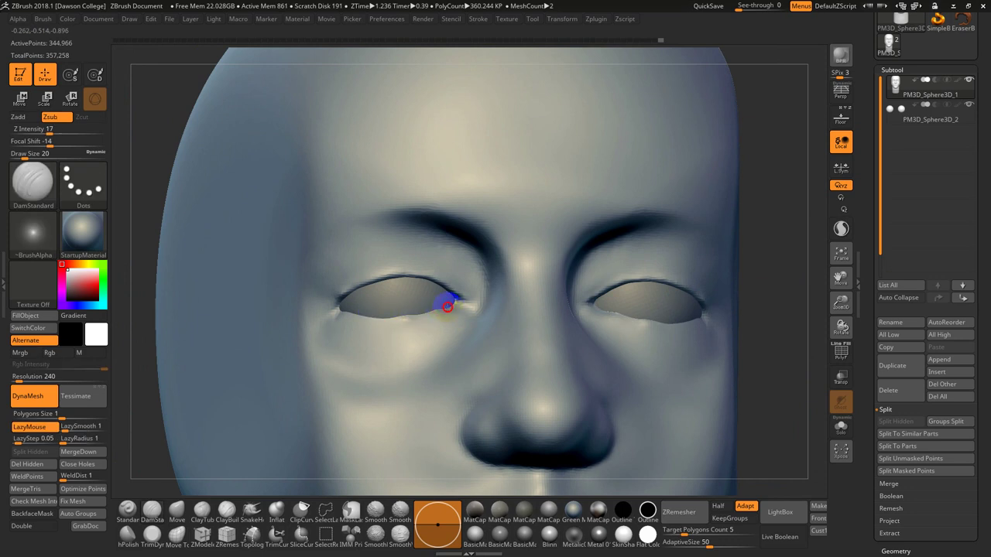
{"action": "left_click_drag", "start_coordinate": [360, 316], "coordinate": [441, 309], "text": "shift"}
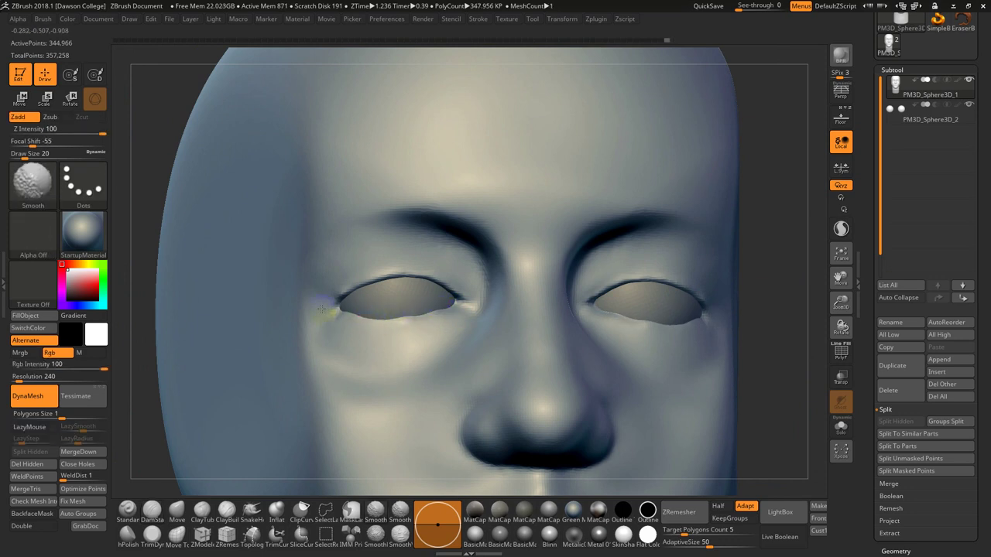
{"action": "left_click_drag", "start_coordinate": [741, 302], "coordinate": [761, 343]}
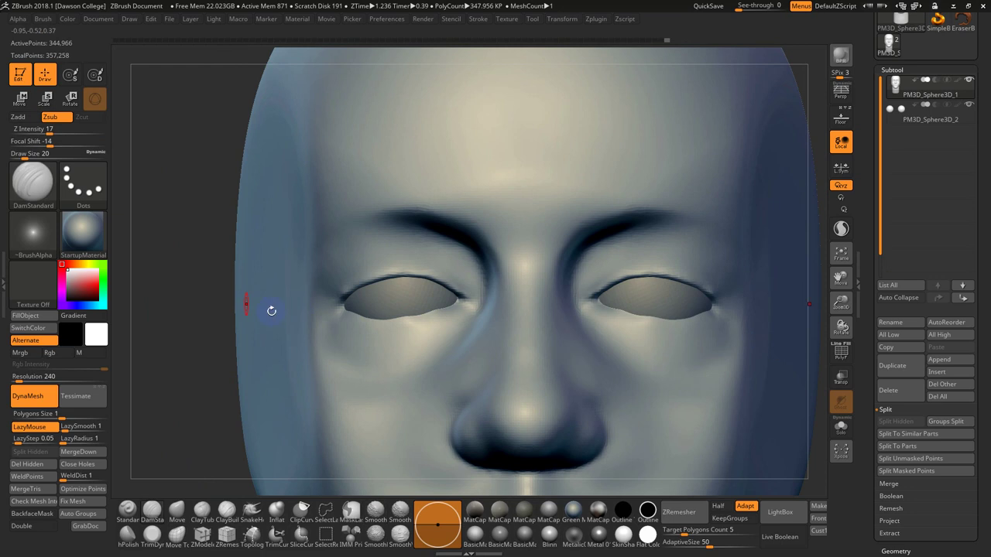
Inflate the upper eyelid folds beneath the outer brows with the Inflat brush at draw size 68 and Z intensity 6, and smooth the brow area.
{"action": "left_click_drag", "start_coordinate": [179, 298], "coordinate": [162, 254]}
{"action": "left_click_drag", "start_coordinate": [221, 296], "coordinate": [159, 482]}
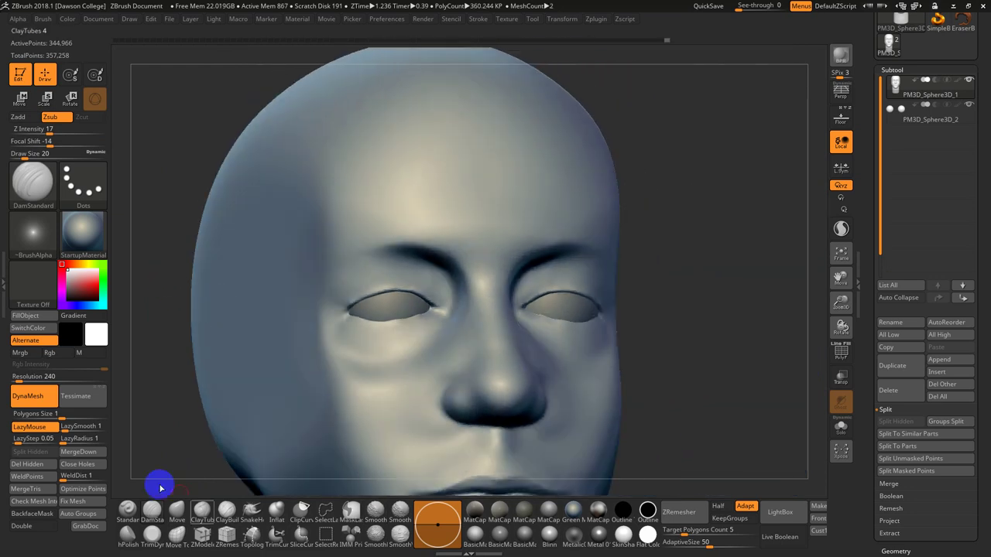
{"action": "left_click", "coordinate": [276, 514]}
{"action": "key", "text": "s"}
{"action": "left_click_drag", "start_coordinate": [367, 312], "coordinate": [377, 311]}
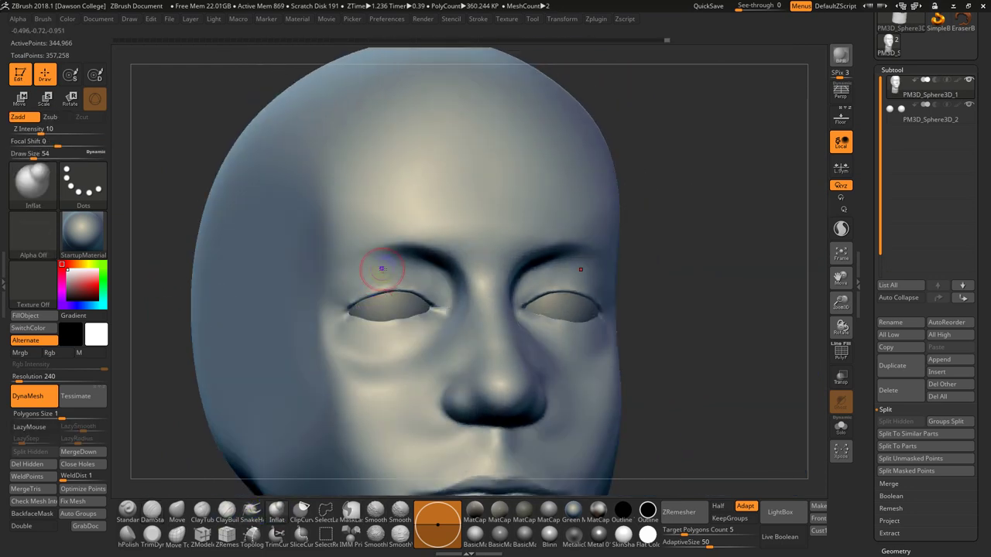
{"action": "key", "text": "s"}
{"action": "left_click_drag", "start_coordinate": [374, 269], "coordinate": [343, 284]}
{"action": "key", "text": "ctrl+z"}
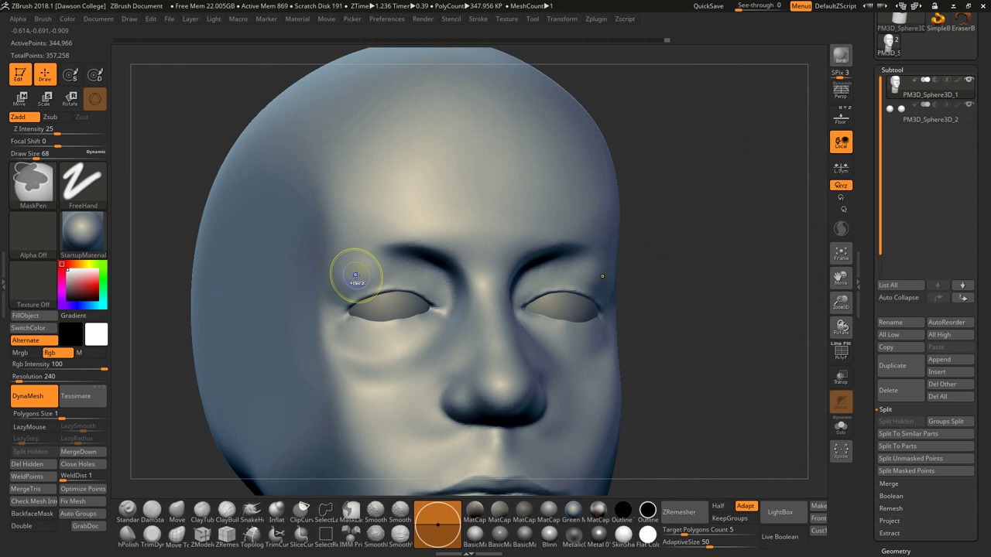
{"action": "key", "text": "u"}
{"action": "left_click", "coordinate": [351, 274]}
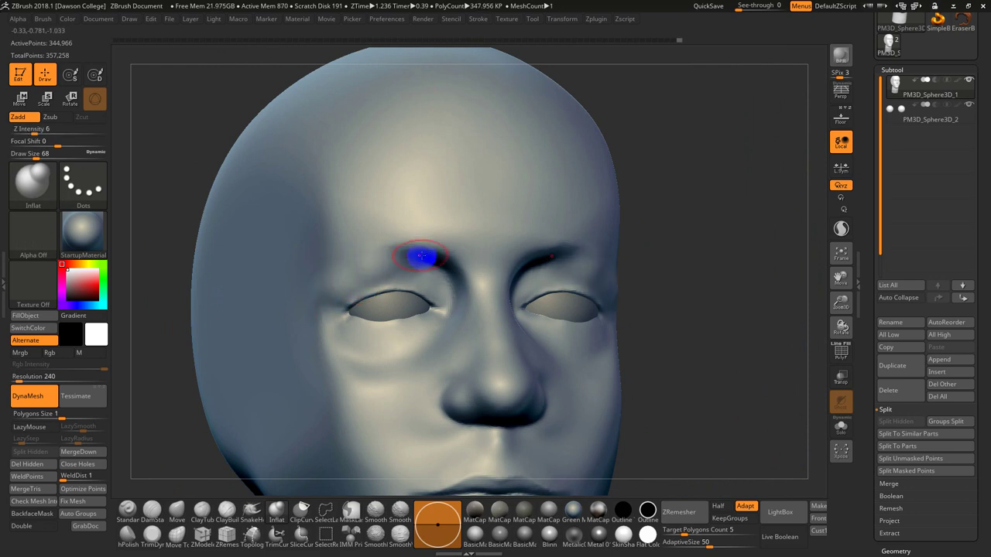
{"action": "key", "text": "shift"}
{"action": "left_click_drag", "start_coordinate": [398, 242], "coordinate": [420, 233], "text": "shift"}
{"action": "mouse_move", "coordinate": [736, 279]}
{"action": "left_mouse_down"}
{"action": "mouse_move", "coordinate": [708, 274]}
{"action": "mouse_move", "coordinate": [723, 301]}
{"action": "mouse_move", "coordinate": [707, 284]}
{"action": "left_mouse_up"}
{"action": "mouse_move", "coordinate": [690, 310]}
{"action": "left_mouse_down"}
{"action": "mouse_move", "coordinate": [705, 335]}
{"action": "mouse_move", "coordinate": [489, 411]}
{"action": "mouse_move", "coordinate": [612, 324]}
{"action": "left_mouse_up"}
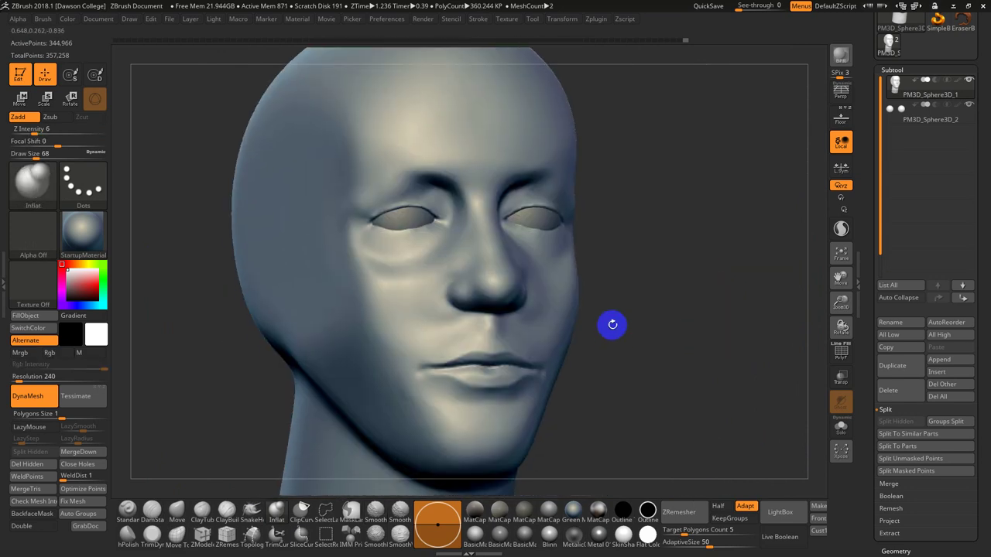
{"action": "key", "text": "b"}
{"action": "key", "text": "c"}
{"action": "key", "text": "t"}
{"action": "key", "text": "s"}
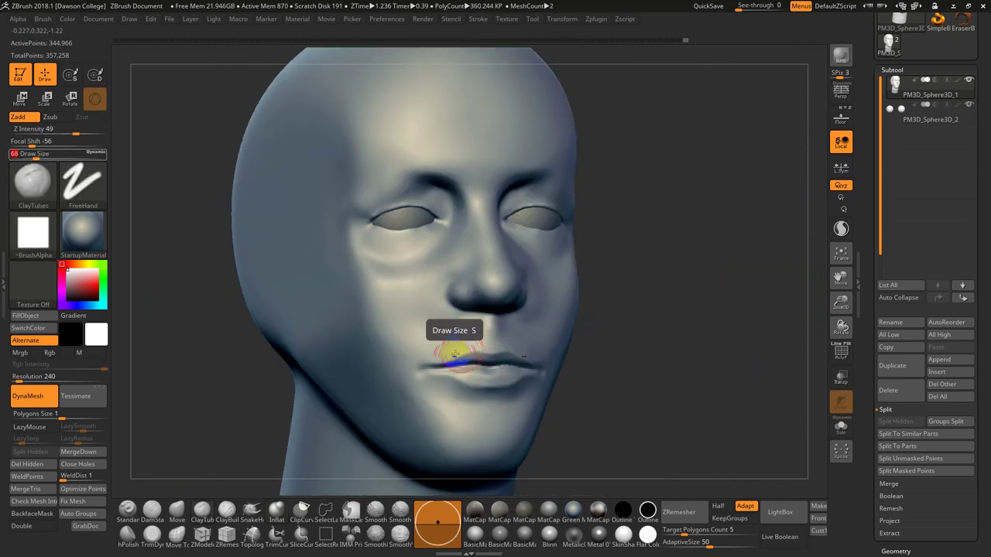
{"action": "left_click_drag", "start_coordinate": [643, 410], "coordinate": [644, 420]}
Draw a curved stroke across the chin below the lower lip with the DamStandard brush at draw size 68.
{"action": "key", "text": "b"}
{"action": "key", "text": "d"}
{"action": "key", "text": "s"}
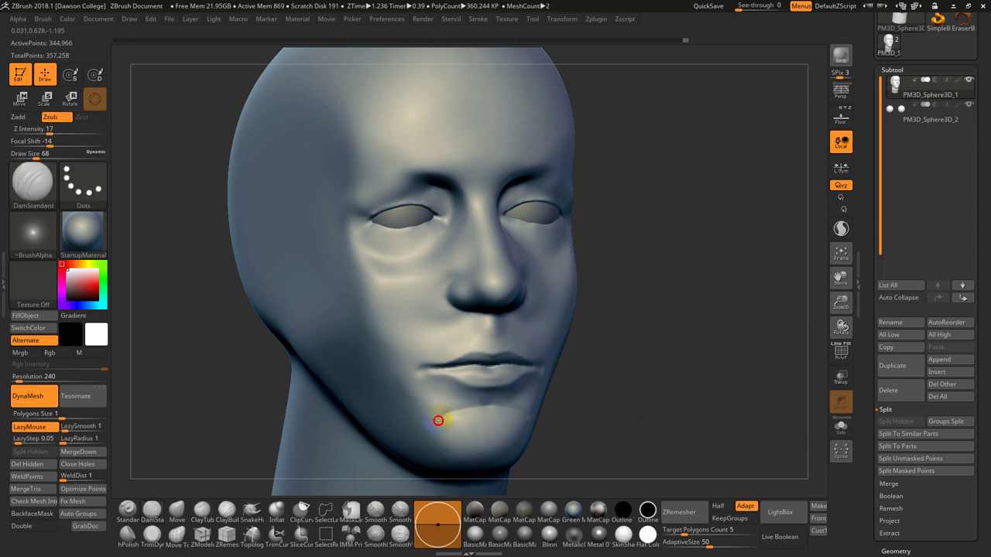
{"action": "left_click_drag", "start_coordinate": [438, 420], "coordinate": [496, 410]}
{"action": "key", "text": "ctrl+z"}
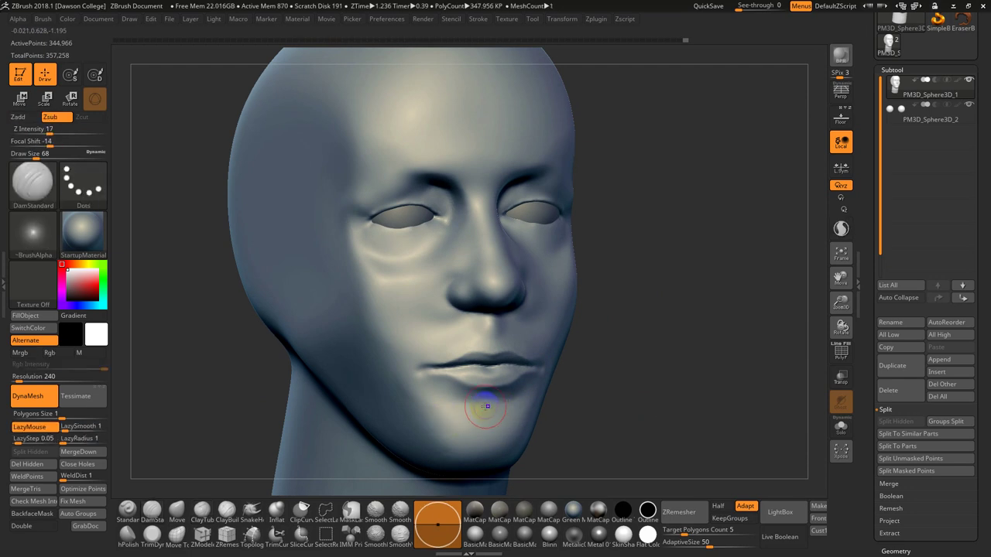
{"action": "left_click_drag", "start_coordinate": [494, 406], "coordinate": [447, 422]}
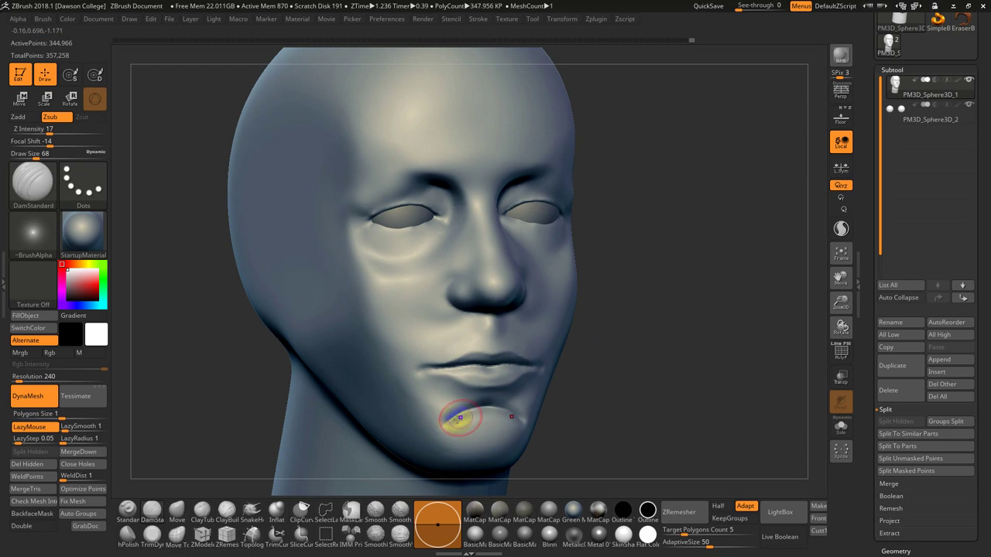
Soften the chin stroke with the Smooth Stronger brush at draw size 68.
{"action": "key", "text": "shift"}
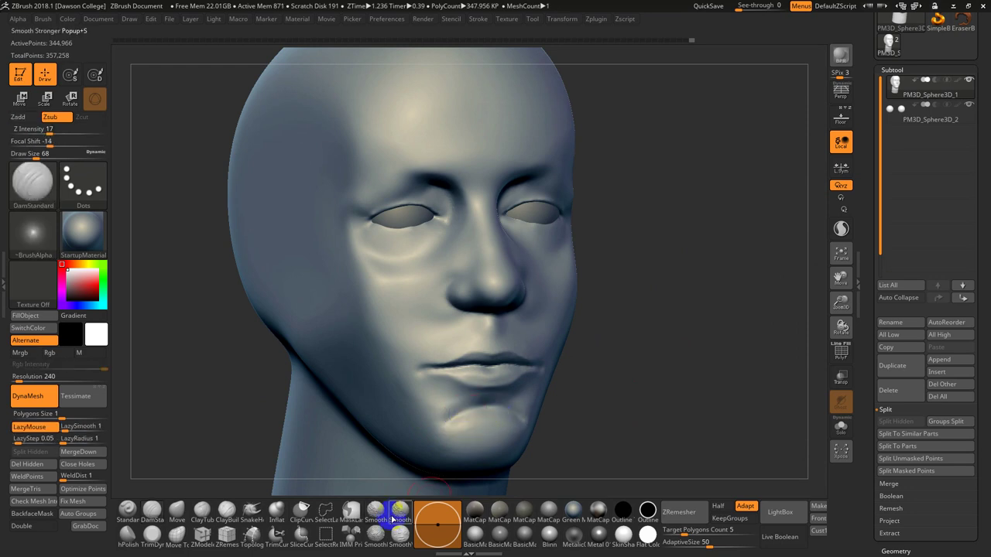
{"action": "left_click", "coordinate": [398, 512]}
{"action": "key", "text": "shift"}
{"action": "mouse_move", "coordinate": [496, 418]}
{"action": "left_mouse_down", "text": "shift"}
{"action": "mouse_move", "coordinate": [454, 429]}
{"action": "mouse_move", "coordinate": [464, 451]}
{"action": "left_mouse_up", "text": "shift"}
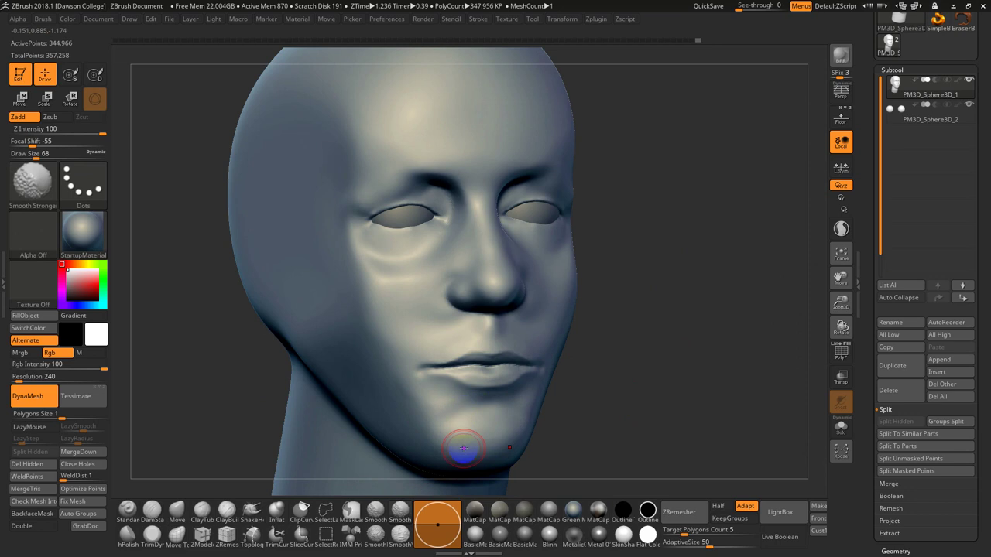
{"action": "mouse_move", "coordinate": [652, 427]}
{"action": "left_mouse_down"}
{"action": "mouse_move", "coordinate": [622, 428]}
{"action": "mouse_move", "coordinate": [656, 432]}
{"action": "mouse_move", "coordinate": [630, 420]}
{"action": "mouse_move", "coordinate": [642, 389]}
{"action": "mouse_move", "coordinate": [634, 385]}
{"action": "left_mouse_up"}
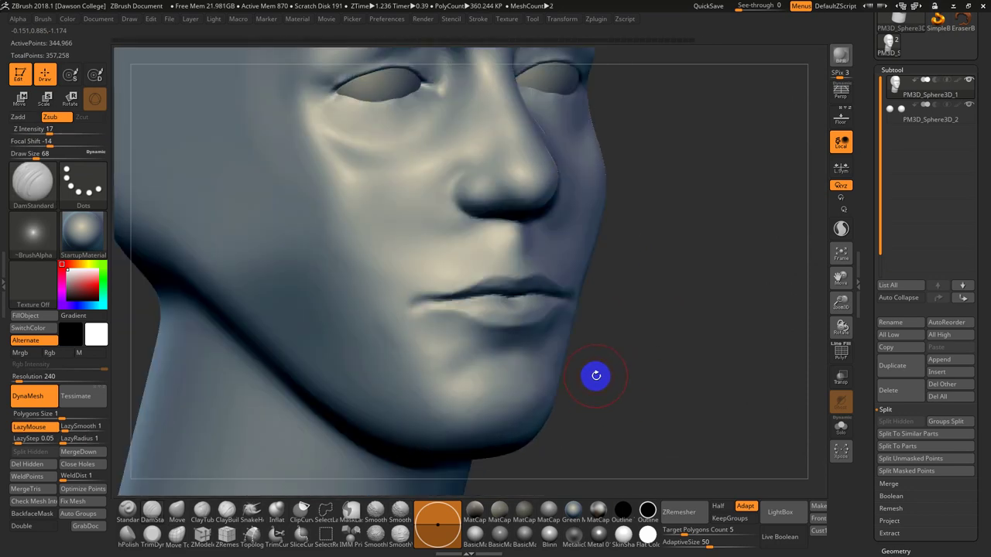
{"action": "key", "text": "b"}
{"action": "key", "text": "m"}
{"action": "key", "text": "v"}
{"action": "mouse_move", "coordinate": [469, 351]}
{"action": "left_mouse_down"}
{"action": "mouse_move", "coordinate": [483, 340]}
{"action": "mouse_move", "coordinate": [508, 351]}
{"action": "mouse_move", "coordinate": [482, 372]}
{"action": "mouse_move", "coordinate": [480, 360]}
{"action": "mouse_move", "coordinate": [454, 356]}
{"action": "mouse_move", "coordinate": [500, 350]}
{"action": "mouse_move", "coordinate": [458, 337]}
{"action": "mouse_move", "coordinate": [414, 374]}
{"action": "left_mouse_up"}
{"action": "key", "text": "s"}
{"action": "key", "text": "ctrl+z"}
Add clay from below the lower lip and mouth corners down to the chin with ClayTubes, raising the draw size from 49 to 71.
{"action": "key", "text": "b"}
{"action": "key", "text": "c"}
{"action": "key", "text": "t"}
{"action": "left_click", "coordinate": [375, 508]}
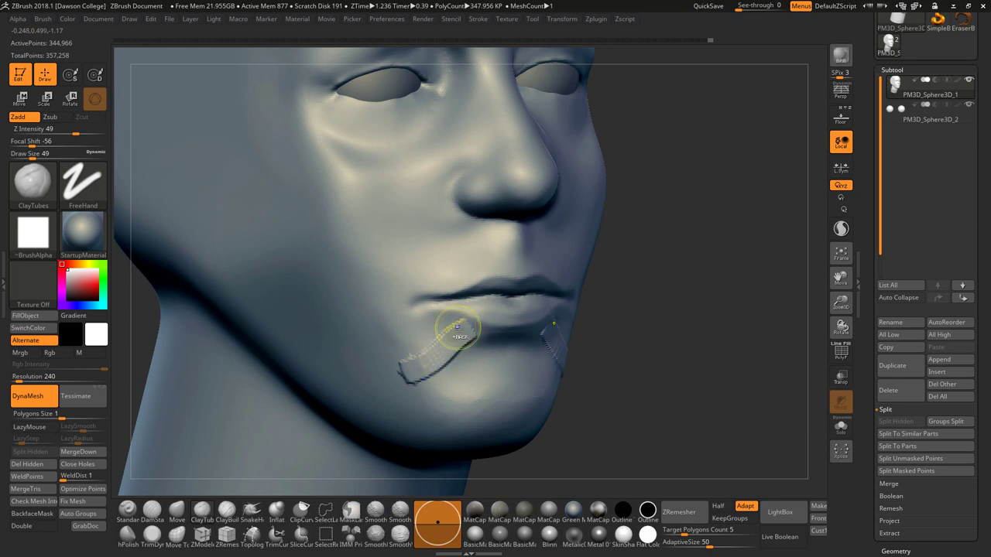
{"action": "mouse_move", "coordinate": [460, 332]}
{"action": "left_mouse_down"}
{"action": "mouse_move", "coordinate": [428, 370]}
{"action": "mouse_move", "coordinate": [482, 337]}
{"action": "mouse_move", "coordinate": [435, 408]}
{"action": "left_mouse_up"}
{"action": "key", "text": "s"}
{"action": "left_click_drag", "start_coordinate": [425, 325], "coordinate": [428, 408]}
Blend the clay strokes beside the chin using the Smooth and Smooth Stronger brushes at draw size 71.
{"action": "mouse_move", "coordinate": [437, 349]}
{"action": "left_mouse_down", "text": "shift"}
{"action": "mouse_move", "coordinate": [422, 345]}
{"action": "mouse_move", "coordinate": [454, 349]}
{"action": "mouse_move", "coordinate": [438, 401]}
{"action": "left_mouse_up", "text": "shift"}
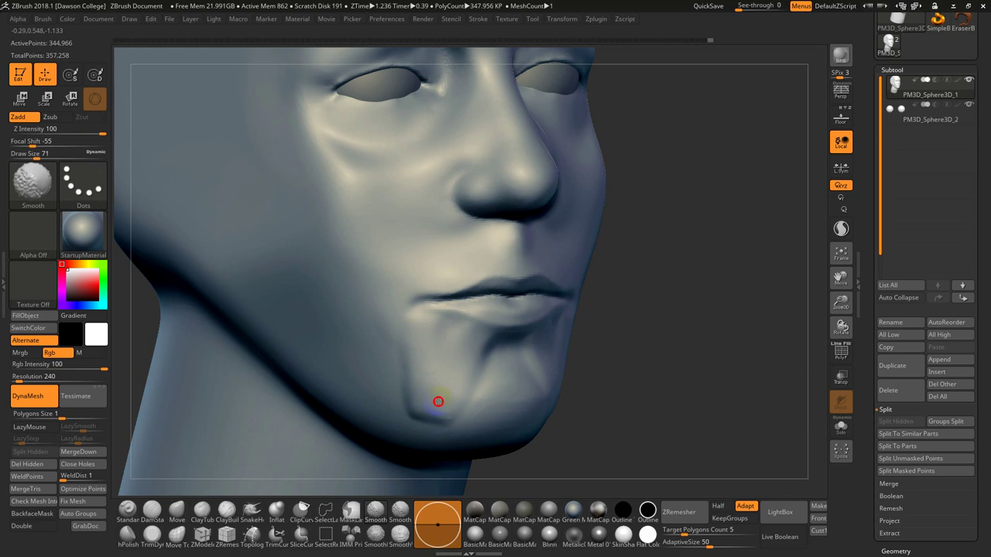
{"action": "left_click", "coordinate": [380, 511], "text": "shift"}
{"action": "mouse_move", "coordinate": [426, 395]}
{"action": "left_mouse_down", "text": "shift"}
{"action": "mouse_move", "coordinate": [480, 373]}
{"action": "mouse_move", "coordinate": [442, 345]}
{"action": "mouse_move", "coordinate": [482, 363]}
{"action": "left_mouse_up", "text": "shift"}
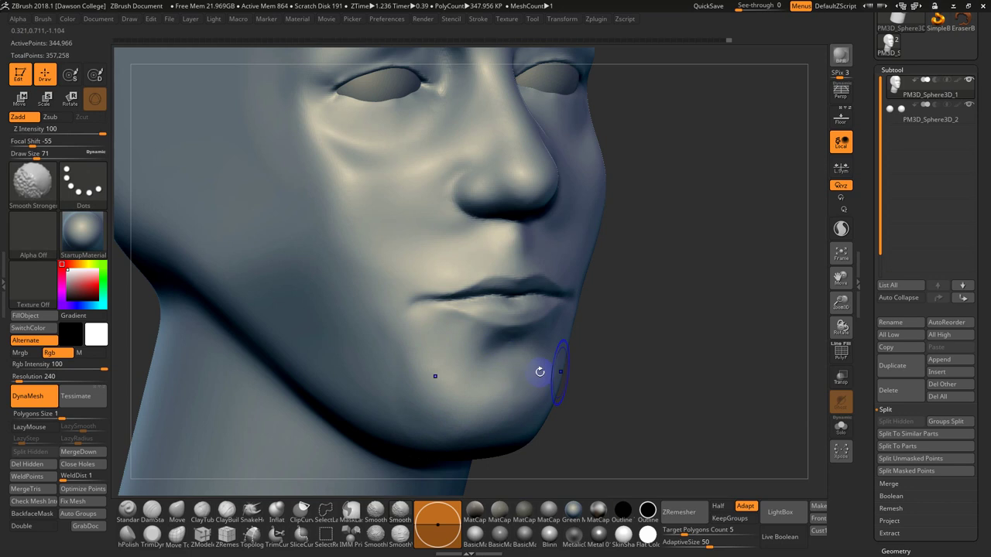
Build up the area beside the mouth corners with ClayTubes at draw size 54, and raise the draw size to 108 for the cheeks.
{"action": "mouse_move", "coordinate": [614, 377]}
{"action": "left_mouse_down"}
{"action": "mouse_move", "coordinate": [637, 379]}
{"action": "mouse_move", "coordinate": [626, 380]}
{"action": "left_mouse_up"}
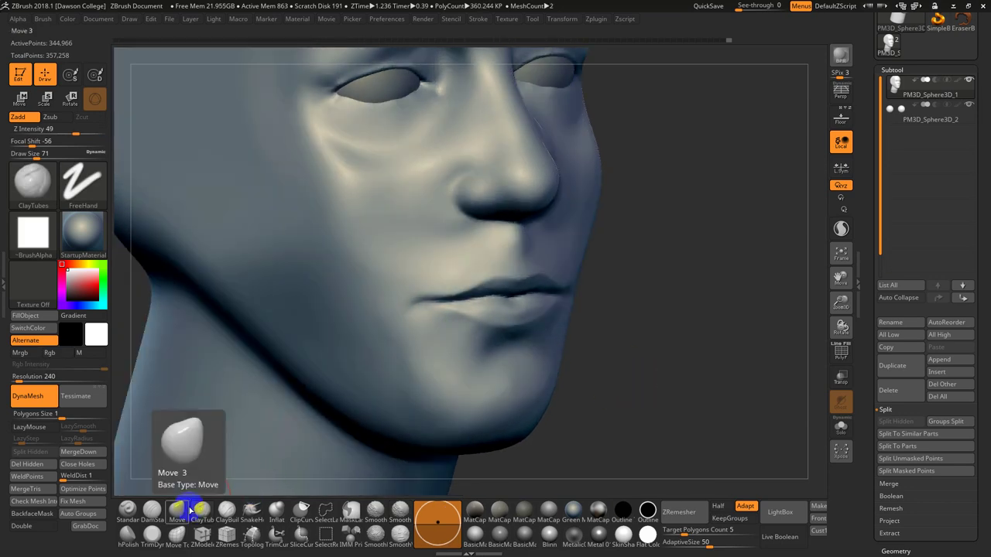
{"action": "key", "text": "b"}
{"action": "left_click", "coordinate": [491, 171]}
{"action": "key", "text": "s"}
{"action": "left_click", "coordinate": [415, 288]}
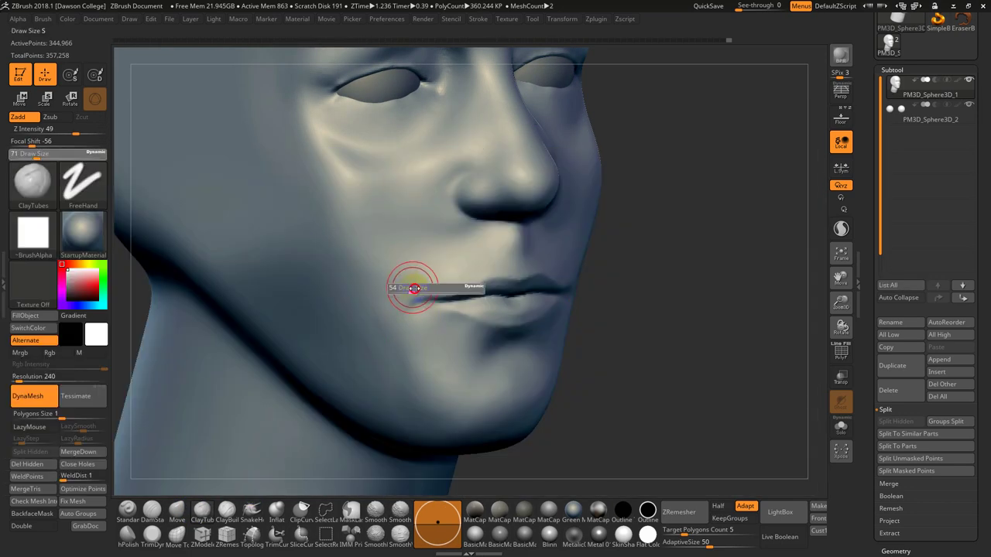
{"action": "left_click_drag", "start_coordinate": [426, 271], "coordinate": [395, 274]}
{"action": "left_click_drag", "start_coordinate": [608, 356], "coordinate": [575, 329]}
{"action": "key", "text": "s"}
{"action": "left_click", "coordinate": [505, 297]}
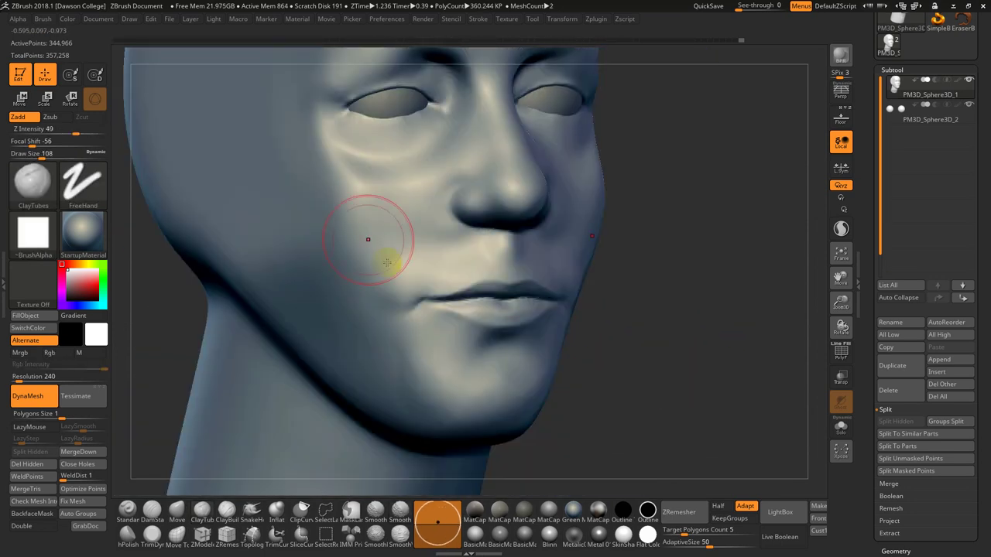
Consult the mouth form diagrams in the Anatomy For Sculptors PDF, and switch to Photoshop to examine the front reference photo 150A5701.JPG.
{"action": "mouse_move", "coordinate": [695, 446]}
{"action": "left_mouse_down"}
{"action": "mouse_move", "coordinate": [641, 432]}
{"action": "mouse_move", "coordinate": [608, 519]}
{"action": "left_mouse_up"}
{"action": "left_click_drag", "start_coordinate": [685, 357], "coordinate": [627, 362]}
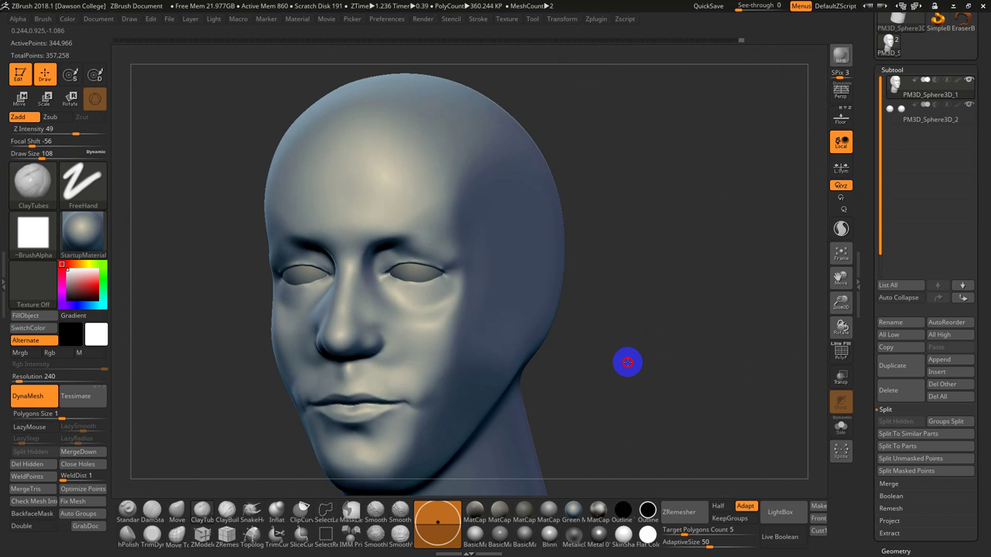
{"action": "key", "text": "s"}
{"action": "left_click", "coordinate": [517, 303]}
{"action": "key", "text": "alt+Tab"}
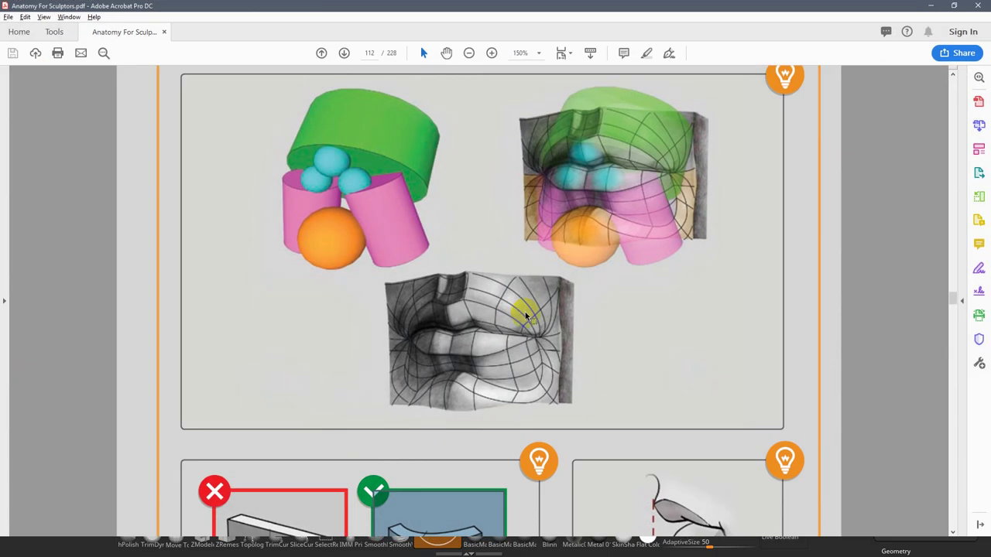
{"action": "key", "text": "alt+Tab"}
{"action": "key", "text": "Tab"}
{"action": "left_click", "coordinate": [453, 306]}
{"action": "scroll", "coordinate": [453, 306], "scroll_direction": "down", "scroll_amount": 2}
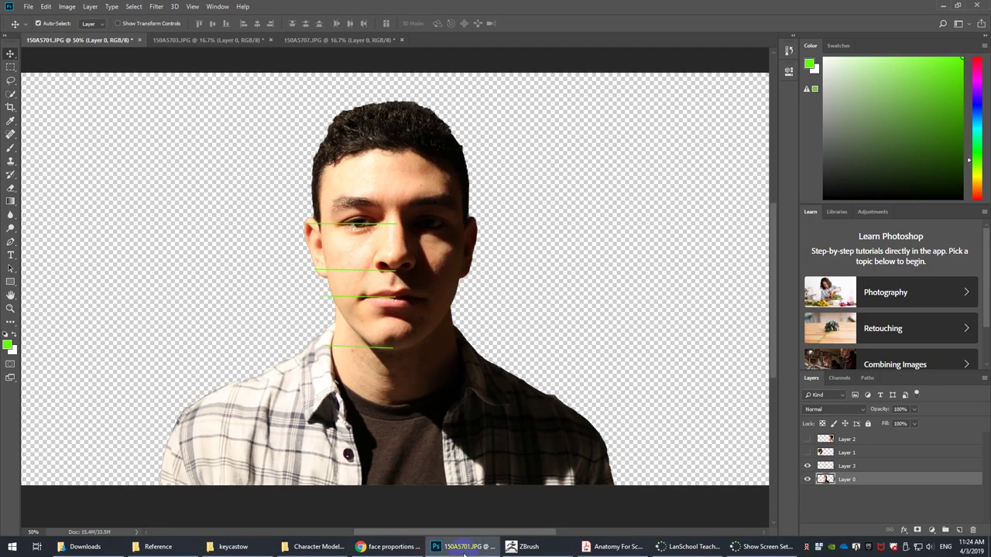
Open 150A5701.JPG from the Reference folder, examine the head photos from several angles up to 150A5706.JPG, and switch back to ZBrush.
{"action": "left_click", "coordinate": [746, 550]}
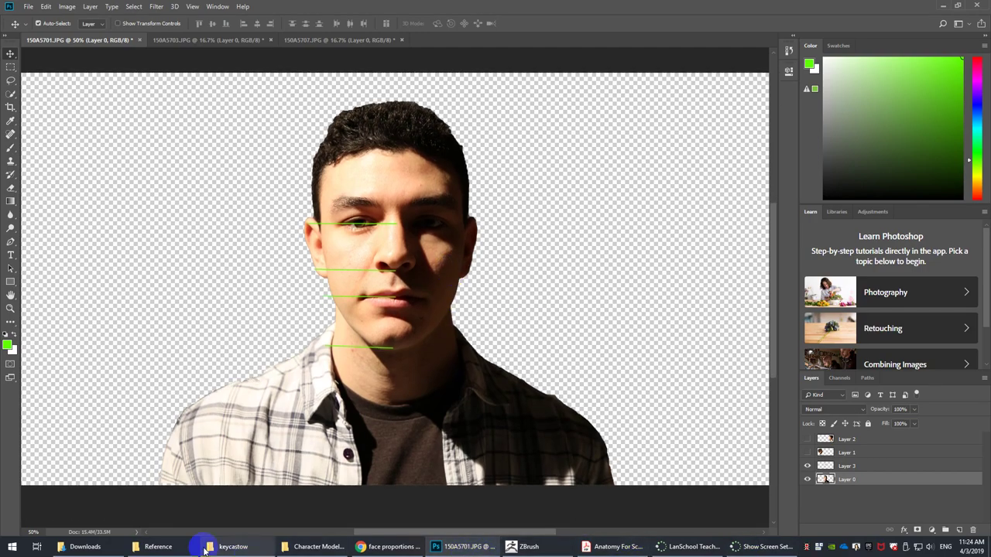
{"action": "left_click", "coordinate": [162, 547]}
{"action": "double_click", "coordinate": [505, 161]}
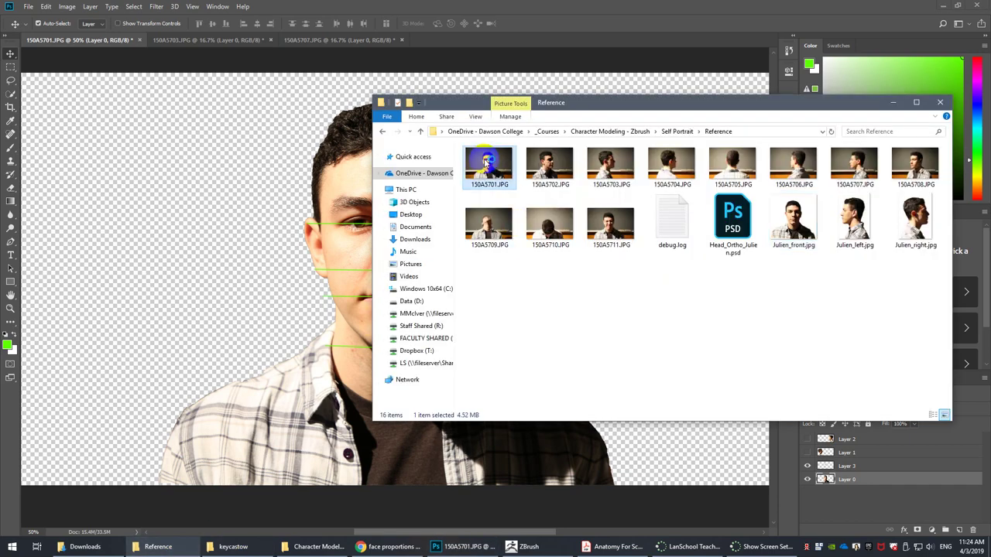
{"action": "scroll", "coordinate": [469, 288], "scroll_direction": "down", "scroll_amount": 3}
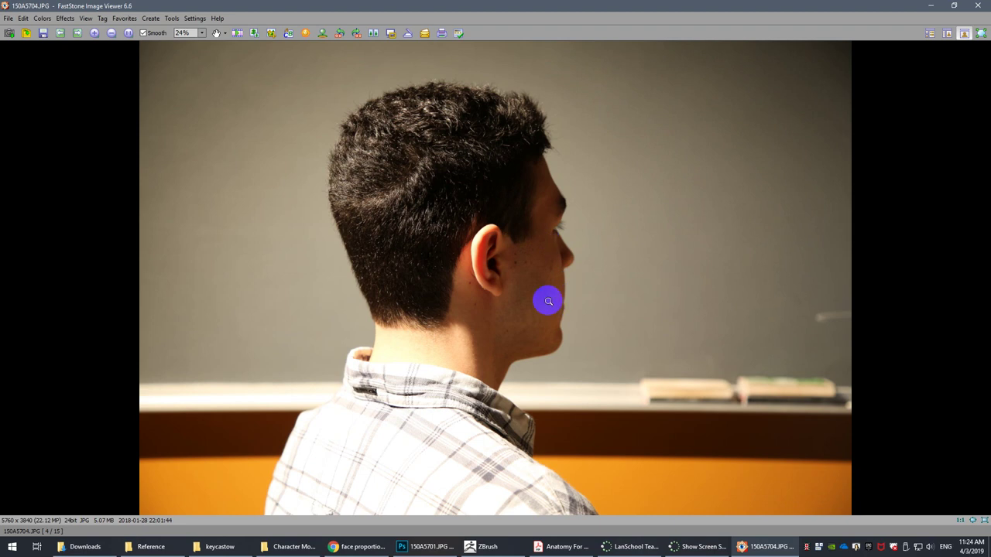
{"action": "scroll", "coordinate": [547, 289], "scroll_direction": "down", "scroll_amount": 2}
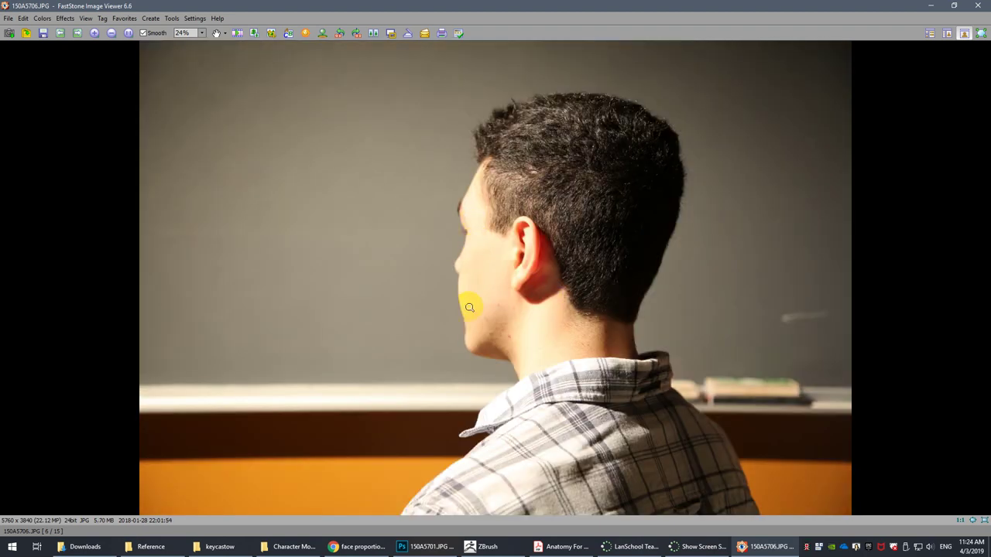
{"action": "key", "text": "alt+Tab"}
{"action": "key", "text": "alt+Tab"}
{"action": "key", "text": "alt+Tab"}
{"action": "key", "text": "alt+Tab"}
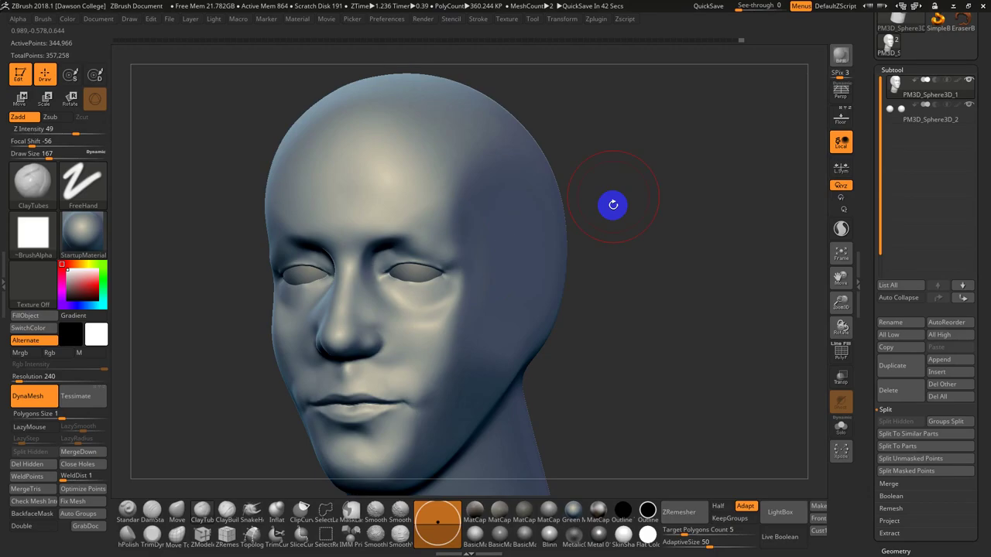
Raise See-through to 34 to compare the head with the reference photo behind the window, and reset See-through to 0.
{"action": "left_click_drag", "start_coordinate": [613, 205], "coordinate": [601, 230], "text": "shift"}
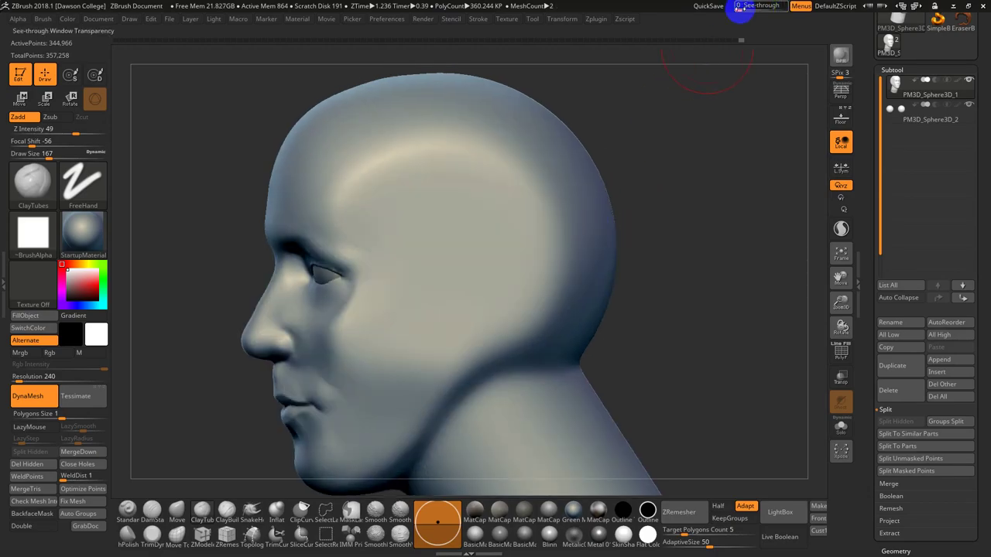
{"action": "left_click_drag", "start_coordinate": [736, 5], "coordinate": [754, 11]}
{"action": "left_click_drag", "start_coordinate": [750, 186], "coordinate": [746, 292]}
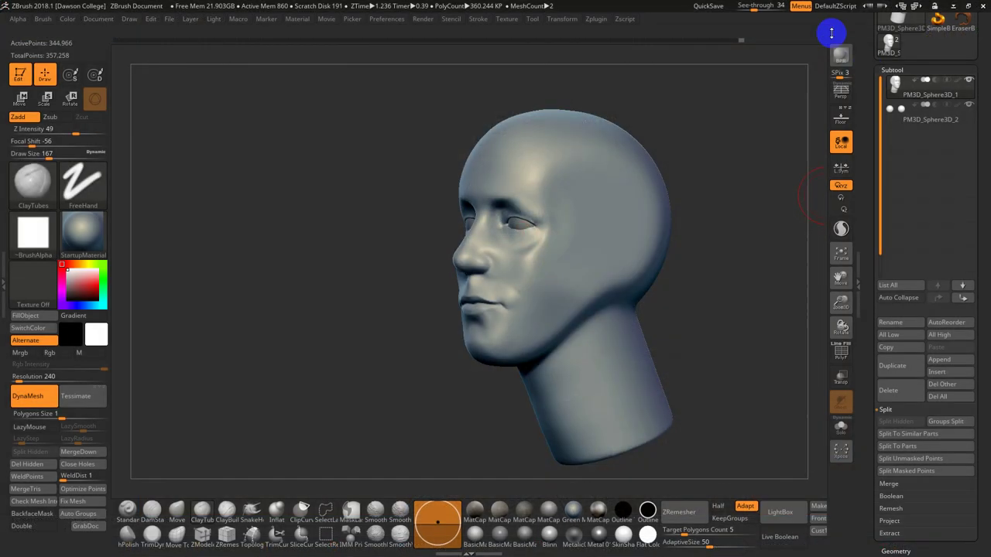
{"action": "left_click_drag", "start_coordinate": [763, 6], "coordinate": [730, 16]}
{"action": "mouse_move", "coordinate": [711, 200]}
{"action": "left_mouse_down"}
{"action": "mouse_move", "coordinate": [765, 227]}
{"action": "mouse_move", "coordinate": [684, 303]}
{"action": "mouse_move", "coordinate": [559, 306]}
{"action": "left_mouse_up"}
Try a ClayTubes stroke at draw size 217 across the cheek towards the jaw, and undo it.
{"action": "key", "text": "s"}
{"action": "left_click_drag", "start_coordinate": [668, 299], "coordinate": [634, 285]}
{"action": "left_click_drag", "start_coordinate": [571, 272], "coordinate": [513, 317]}
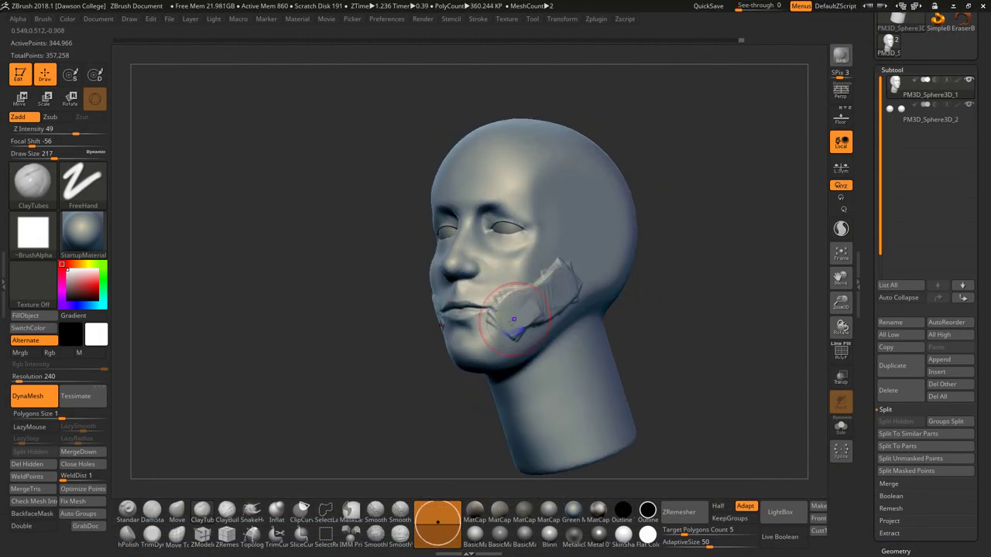
{"action": "key", "text": "ctrl+z"}
Lower the ClayTubes Z Intensity to 6 and test strokes along the jaw and the side of the head, undoing each one.
{"action": "key", "text": "u"}
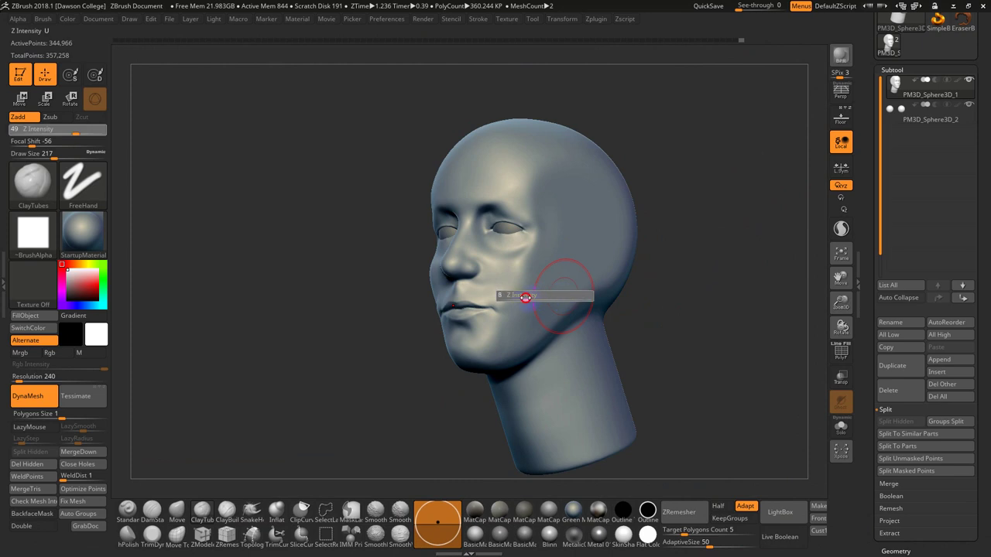
{"action": "left_click", "coordinate": [522, 297]}
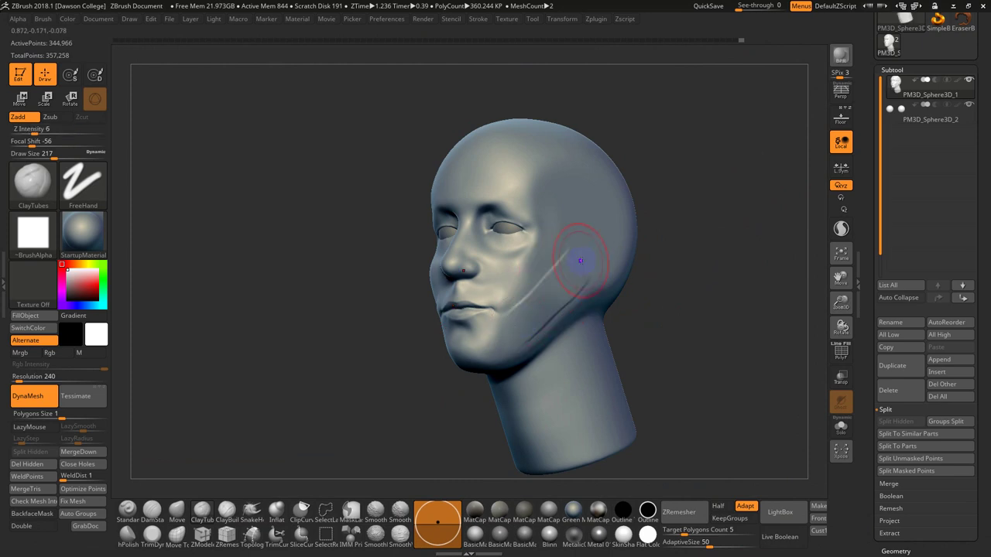
{"action": "key", "text": "ctrl+z"}
{"action": "key", "text": "ctrl+z"}
{"action": "left_click_drag", "start_coordinate": [576, 171], "coordinate": [593, 292]}
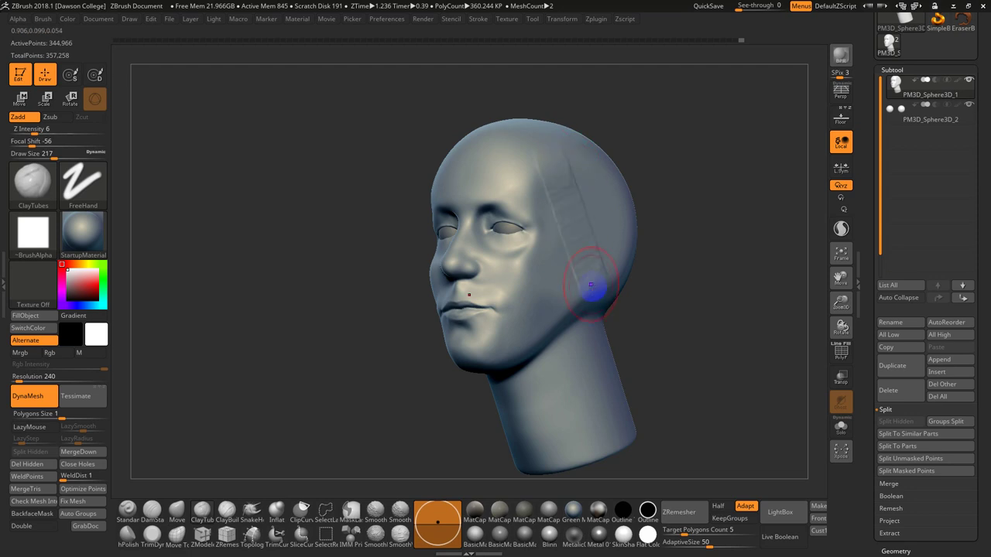
{"action": "key", "text": "ctrl+z"}
{"action": "left_click_drag", "start_coordinate": [584, 159], "coordinate": [624, 297]}
{"action": "key", "text": "ctrl+z"}
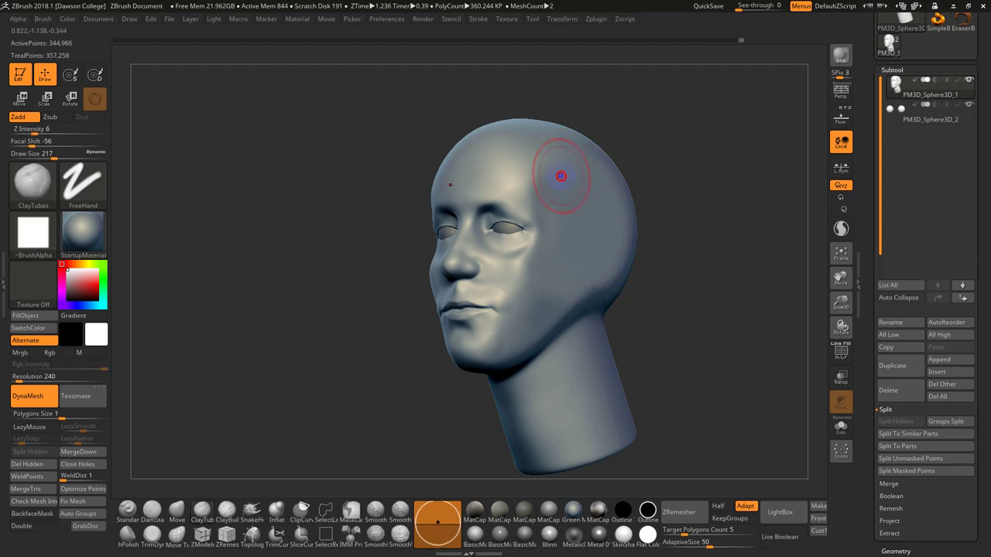
{"action": "key", "text": "ctrl+z"}
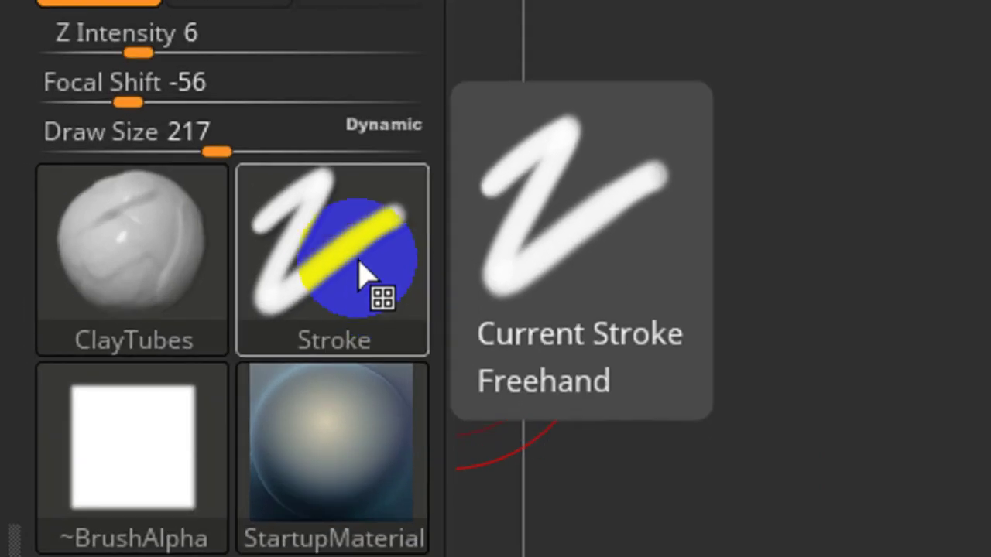
Check the FreeHand stroke and Lazy Mouse settings of the ClayTubes brush, and enable LazyMouse.
{"action": "left_click", "coordinate": [96, 195]}
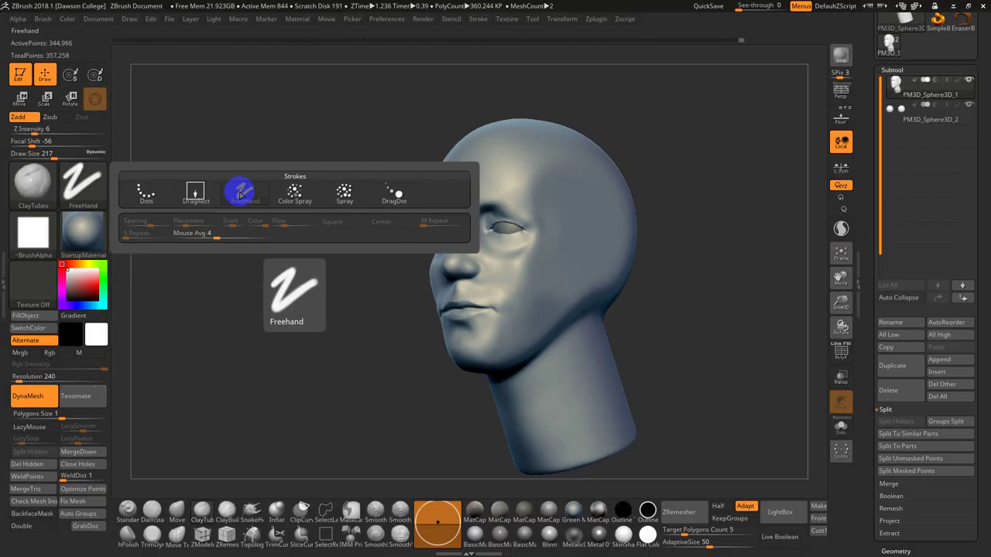
{"action": "left_click", "coordinate": [240, 194]}
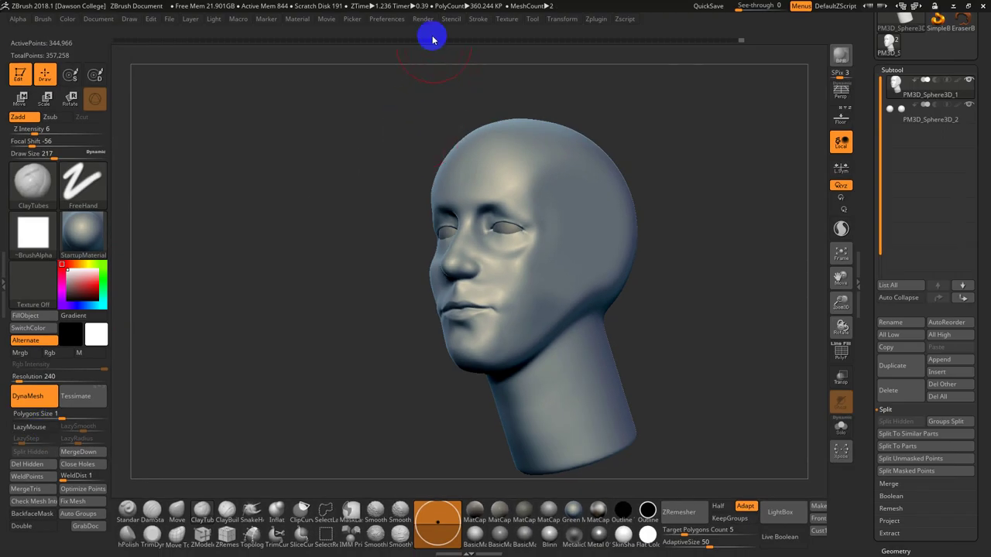
{"action": "left_click", "coordinate": [398, 21]}
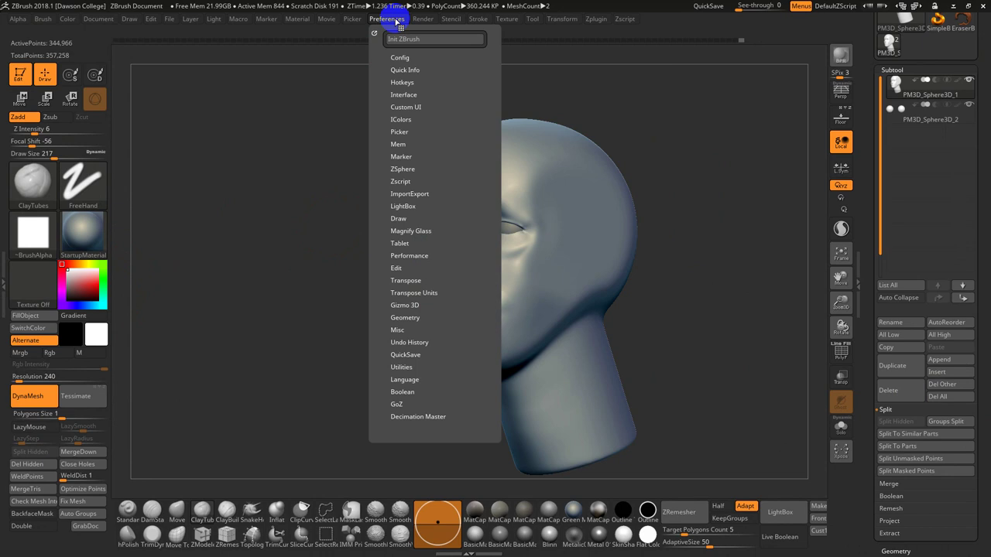
{"action": "mouse_move", "coordinate": [477, 18]}
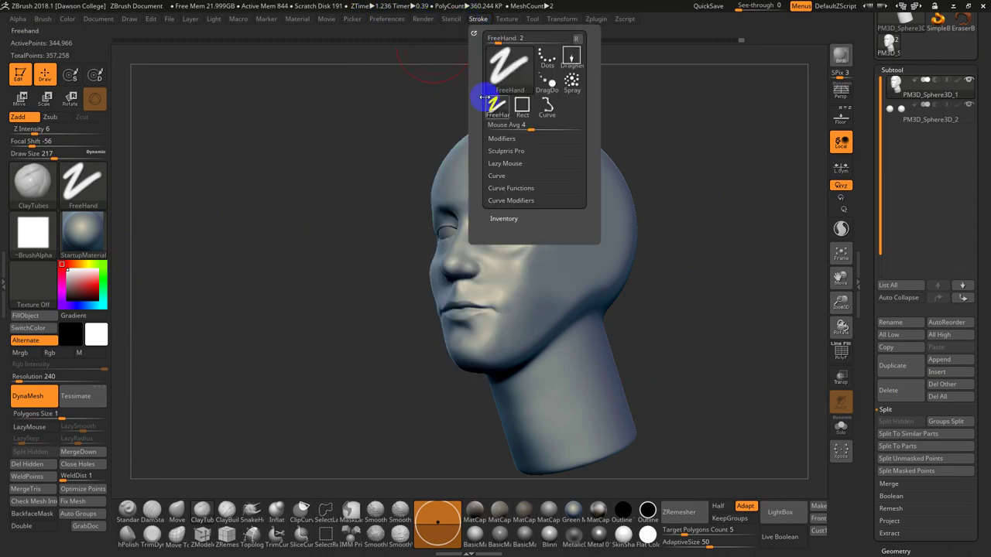
{"action": "left_click", "coordinate": [497, 162]}
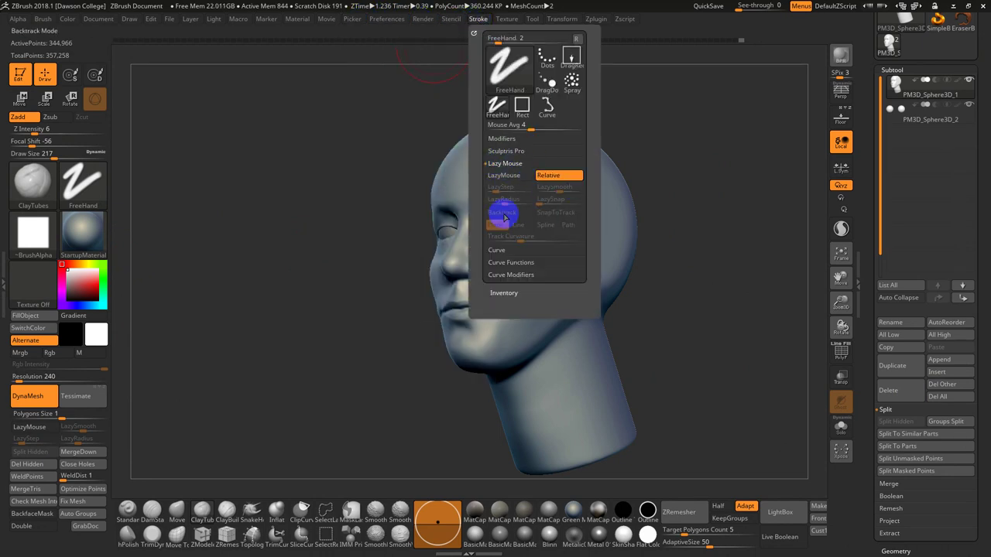
{"action": "left_click", "coordinate": [29, 426]}
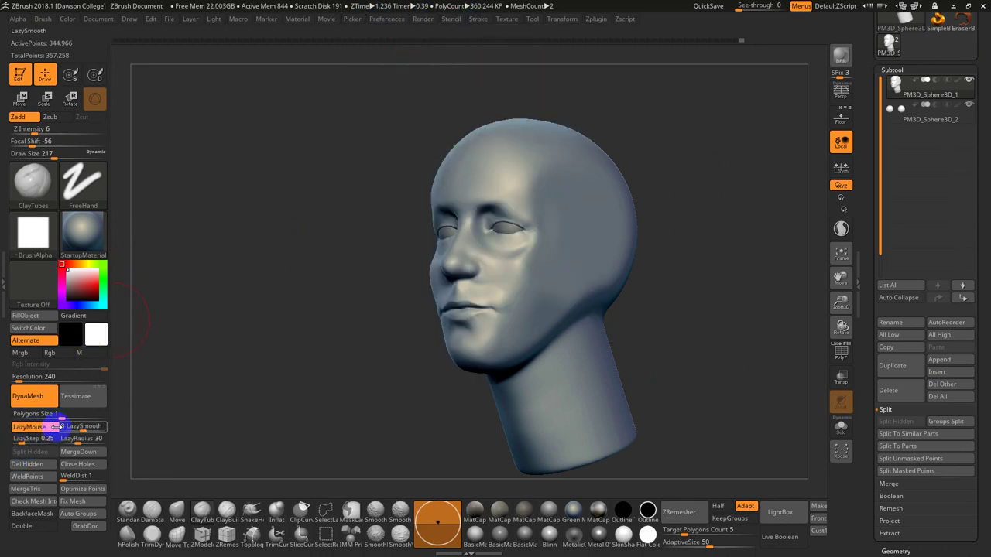
Try a DamStandard groove at draw size 97 on the temple, and undo it.
{"action": "left_click", "coordinate": [152, 513]}
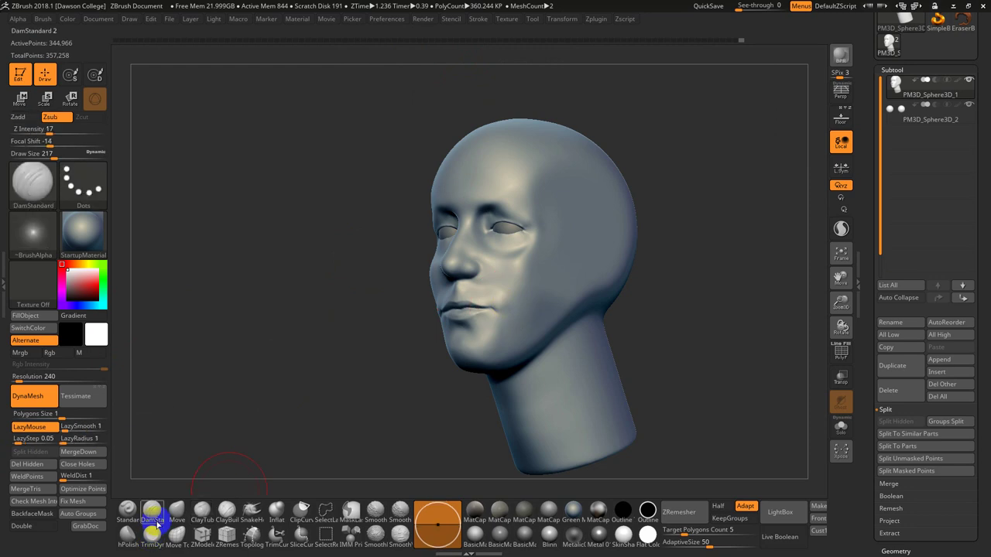
{"action": "key", "text": "s"}
{"action": "left_click_drag", "start_coordinate": [591, 200], "coordinate": [579, 200]}
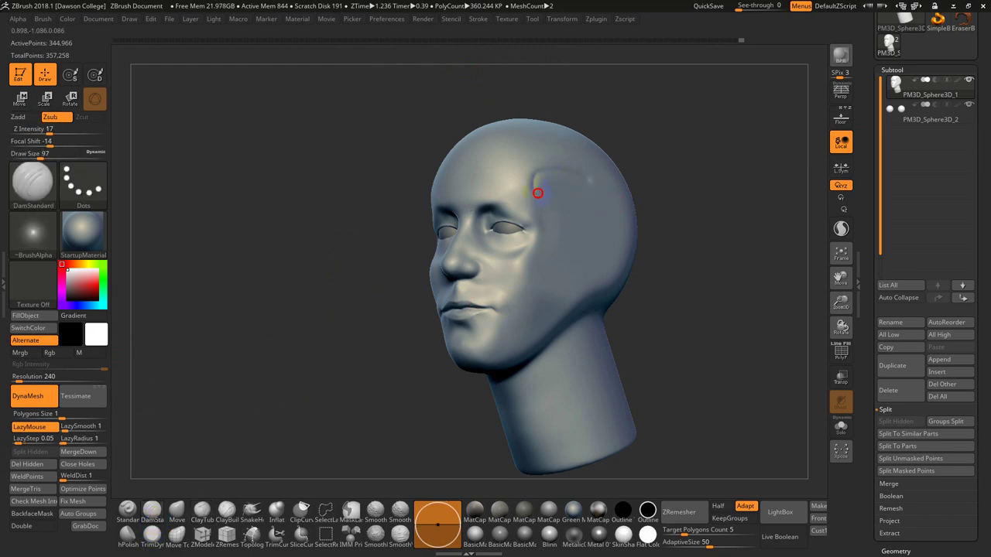
{"action": "key", "text": "ctrl+z"}
Test DamStandard grooves with LazySmooth 12 and LazyRadius 152, undo them, and return LazyRadius to 1.
{"action": "left_click", "coordinate": [74, 438]}
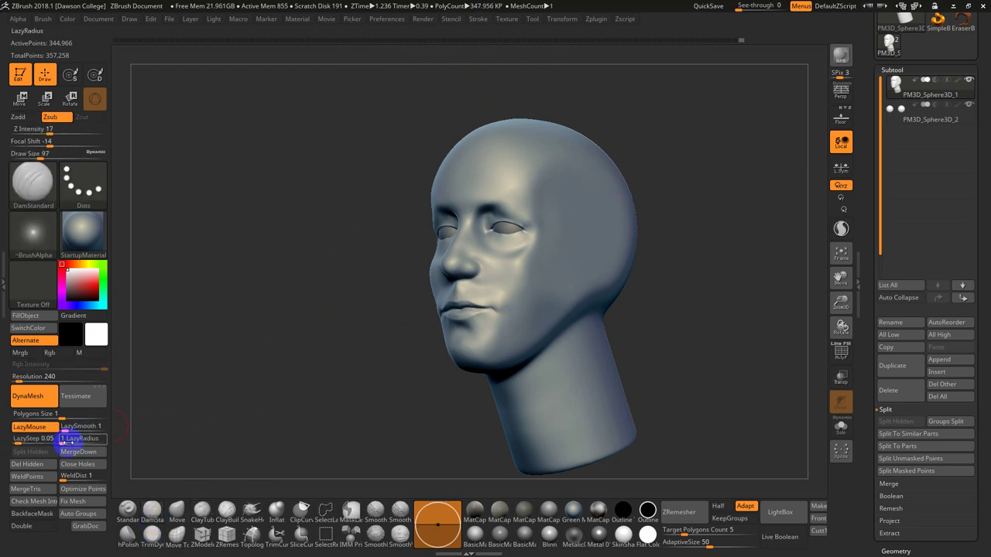
{"action": "left_click_drag", "start_coordinate": [81, 429], "coordinate": [93, 430]}
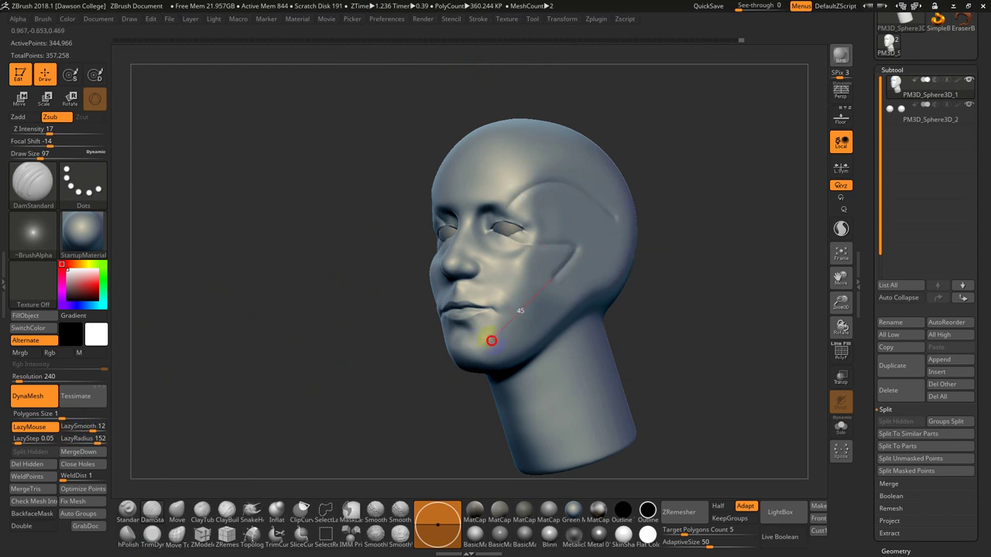
{"action": "key", "text": "ctrl+z"}
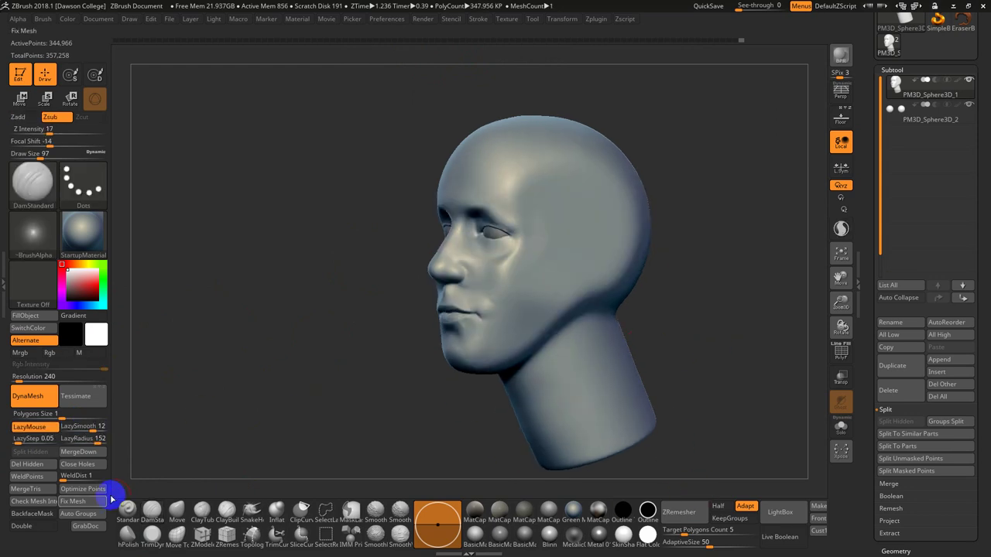
{"action": "left_click", "coordinate": [104, 441]}
{"action": "left_click_drag", "start_coordinate": [71, 439], "coordinate": [59, 439]}
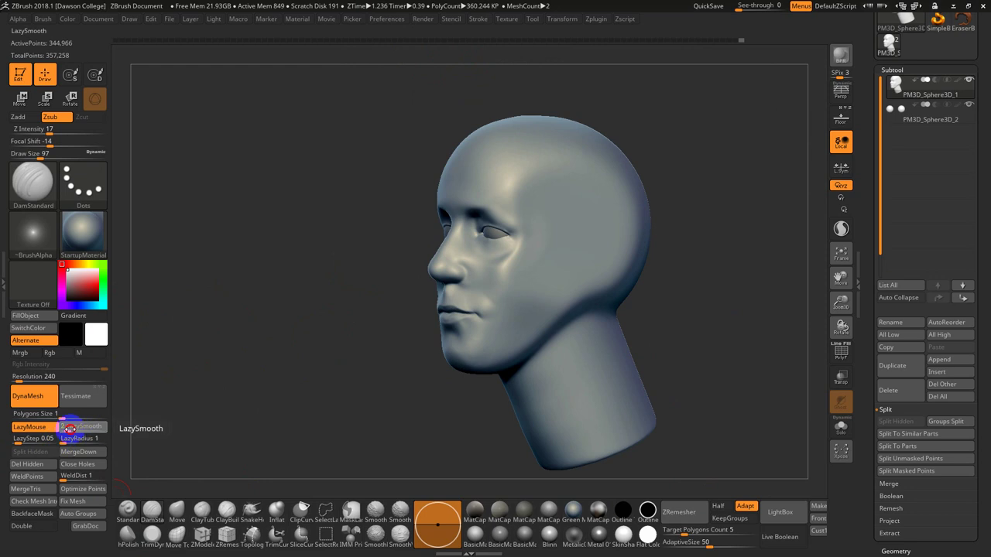
Set the ClayTubes brush's LazyRadius to 1, LazySmooth to 0 and LazyStep to 0.025.
{"action": "left_click", "coordinate": [203, 510]}
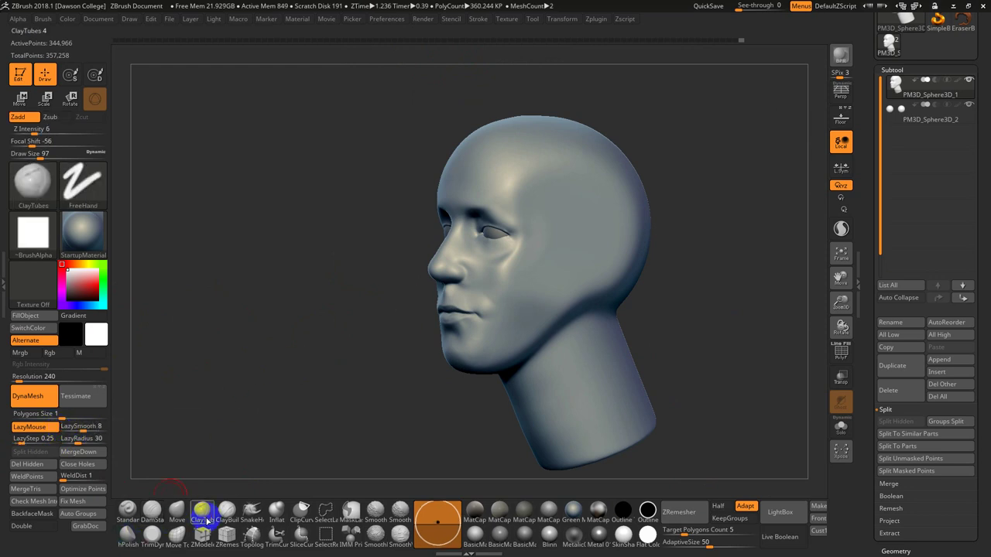
{"action": "left_click", "coordinate": [82, 438]}
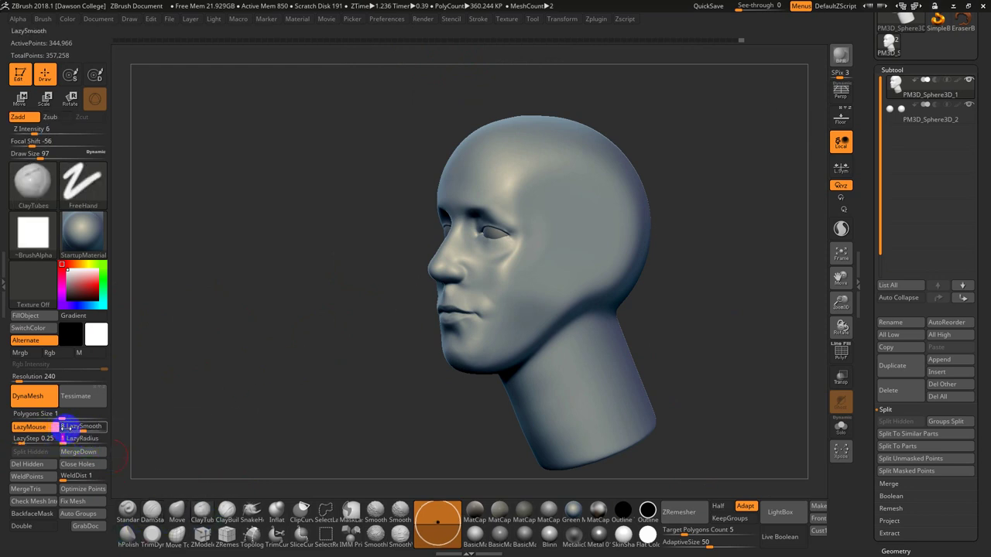
{"action": "left_click", "coordinate": [75, 439]}
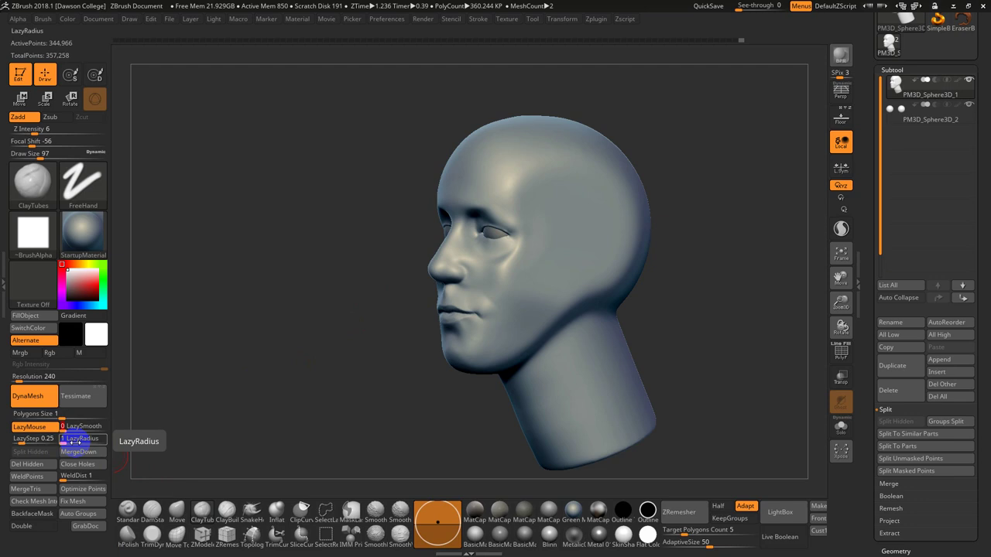
{"action": "left_click", "coordinate": [33, 439]}
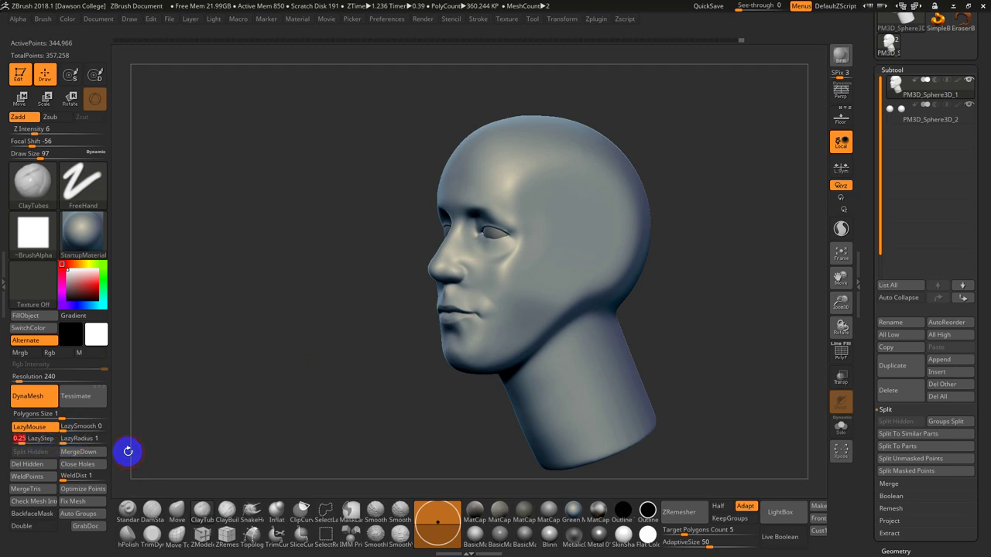
{"action": "type", "text": ".025"}
{"action": "key", "text": "Return"}
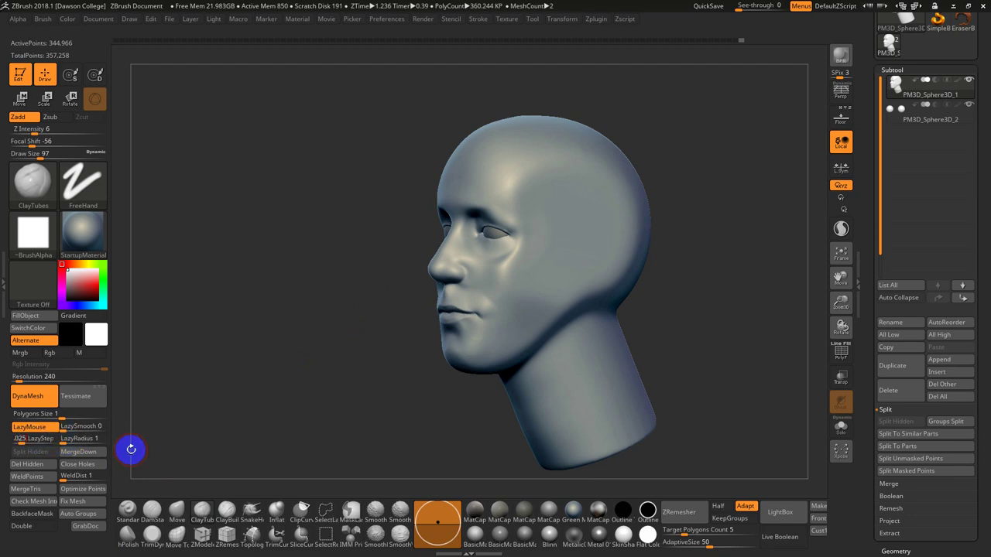
Test several ClayTubes strokes at draw size 97 down the side of the head, and undo them all.
{"action": "left_click_drag", "start_coordinate": [693, 234], "coordinate": [699, 300], "text": "alt"}
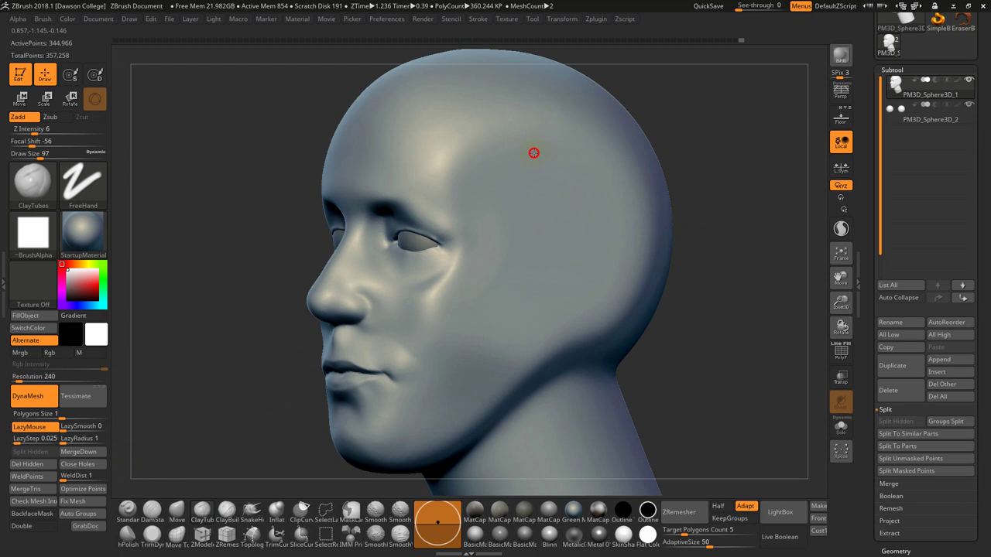
{"action": "left_click_drag", "start_coordinate": [534, 151], "coordinate": [503, 271]}
{"action": "left_click_drag", "start_coordinate": [568, 155], "coordinate": [530, 275]}
{"action": "left_click_drag", "start_coordinate": [603, 187], "coordinate": [536, 298]}
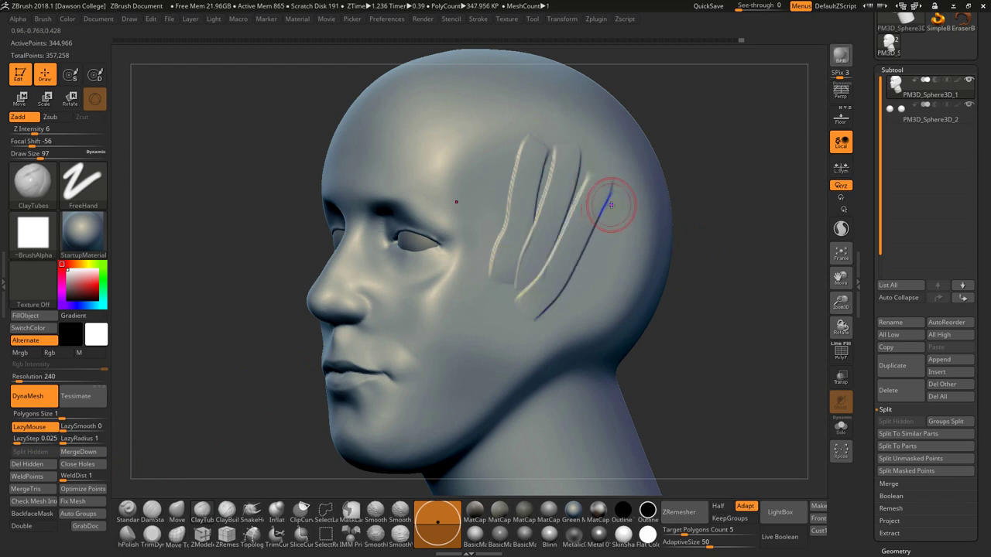
{"action": "left_click_drag", "start_coordinate": [611, 203], "coordinate": [559, 299]}
{"action": "key", "text": "ctrl+z"}
{"action": "key", "text": "ctrl+z"}
{"action": "key", "text": "ctrl+z"}
{"action": "key", "text": "ctrl+z"}
Build up the jaw and the side of the cheek with ClayTubes at draw size 136 and Z Intensity 3, and blend with Smooth Stronger.
{"action": "key", "text": "s"}
{"action": "left_click_drag", "start_coordinate": [515, 271], "coordinate": [516, 271]}
{"action": "key", "text": "u"}
{"action": "left_click_drag", "start_coordinate": [742, 382], "coordinate": [685, 323], "text": "alt"}
{"action": "key", "text": "alt+Tab"}
{"action": "key", "text": "Tab"}
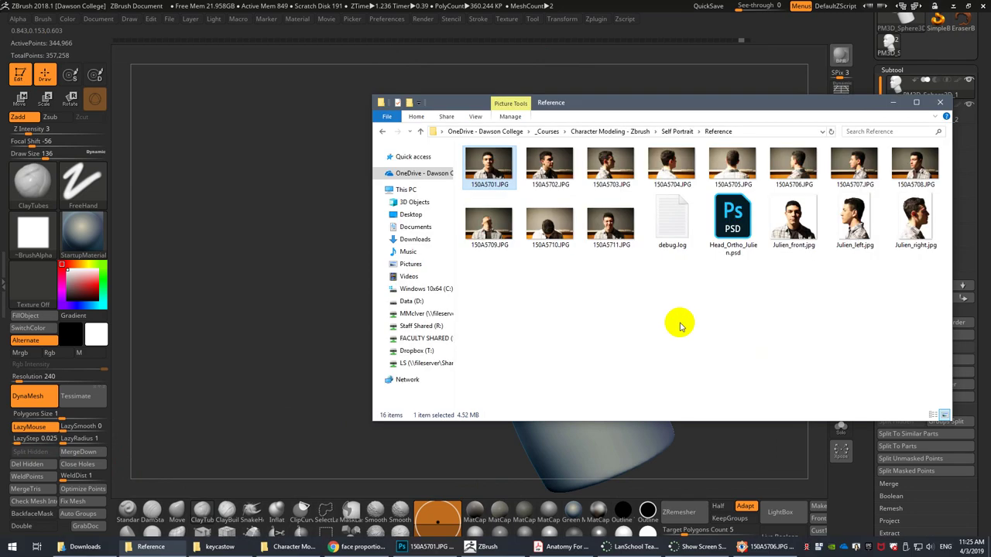
{"action": "key", "text": "alt+Tab"}
{"action": "left_click_drag", "start_coordinate": [659, 343], "coordinate": [767, 297]}
{"action": "left_click_drag", "start_coordinate": [481, 361], "coordinate": [521, 342]}
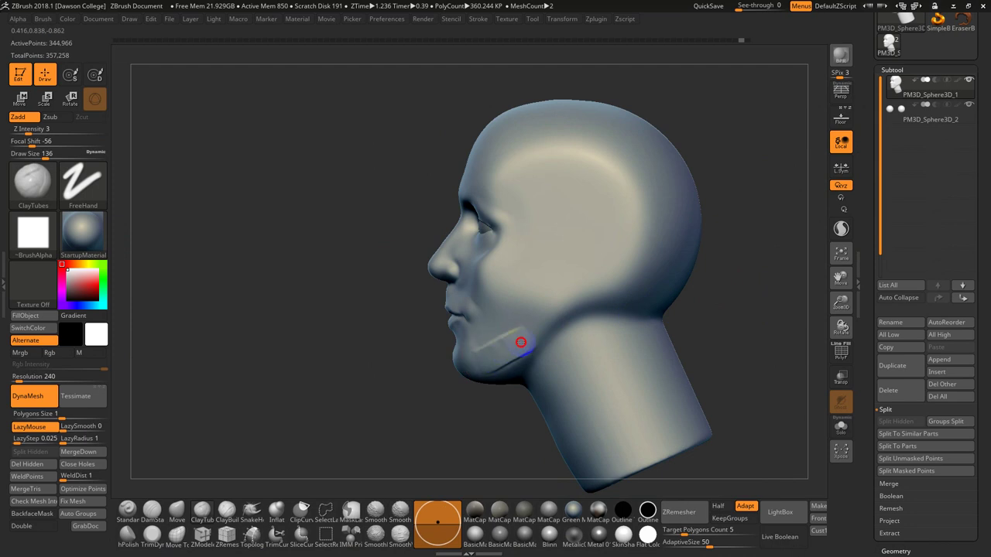
{"action": "left_click_drag", "start_coordinate": [559, 293], "coordinate": [562, 283]}
{"action": "mouse_move", "coordinate": [566, 248]}
{"action": "left_mouse_down"}
{"action": "mouse_move", "coordinate": [538, 314]}
{"action": "mouse_move", "coordinate": [582, 268]}
{"action": "left_mouse_up"}
{"action": "left_click_drag", "start_coordinate": [555, 316], "coordinate": [563, 269], "text": "shift"}
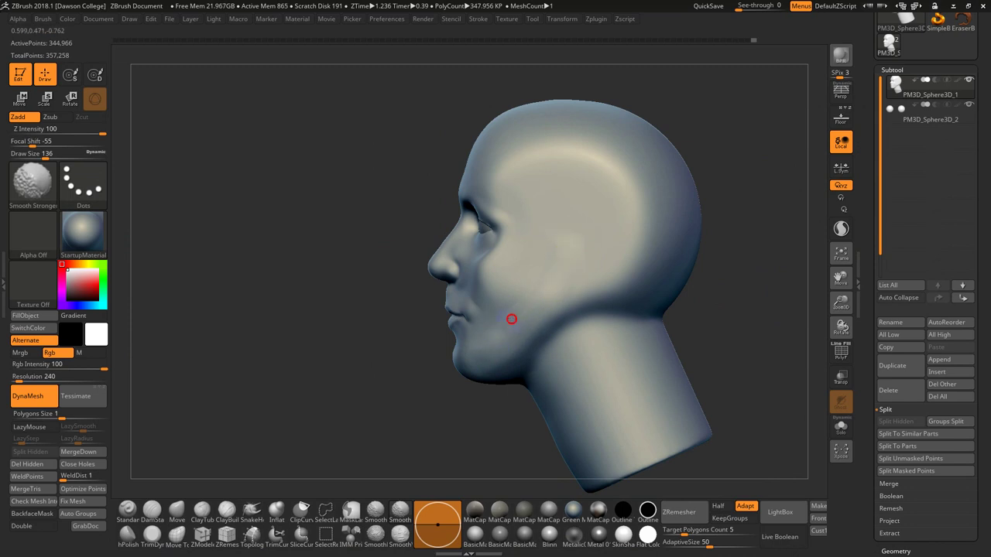
Inspect the ClayTubes brush's alpha and switch to the Anatomy For Sculptors PDF in Adobe Acrobat.
{"action": "mouse_move", "coordinate": [449, 376]}
{"action": "left_mouse_down"}
{"action": "mouse_move", "coordinate": [408, 381]}
{"action": "mouse_move", "coordinate": [547, 280]}
{"action": "left_mouse_up"}
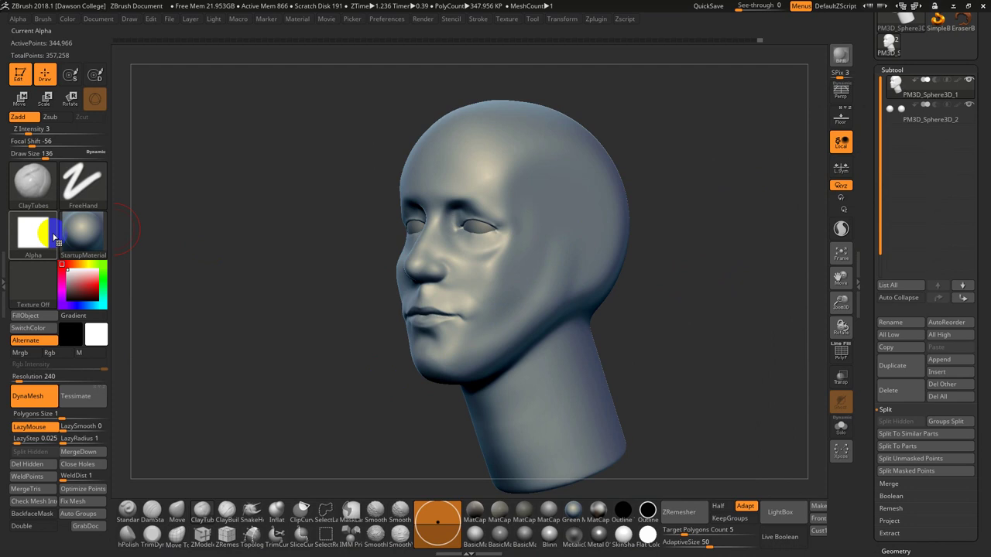
{"action": "mouse_move", "coordinate": [54, 239]}
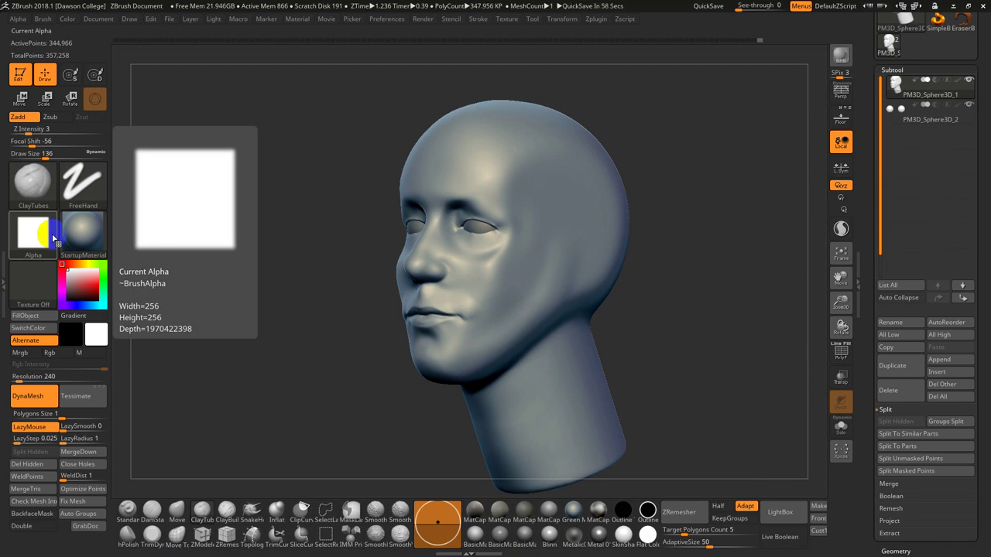
{"action": "key", "text": "alt+Tab"}
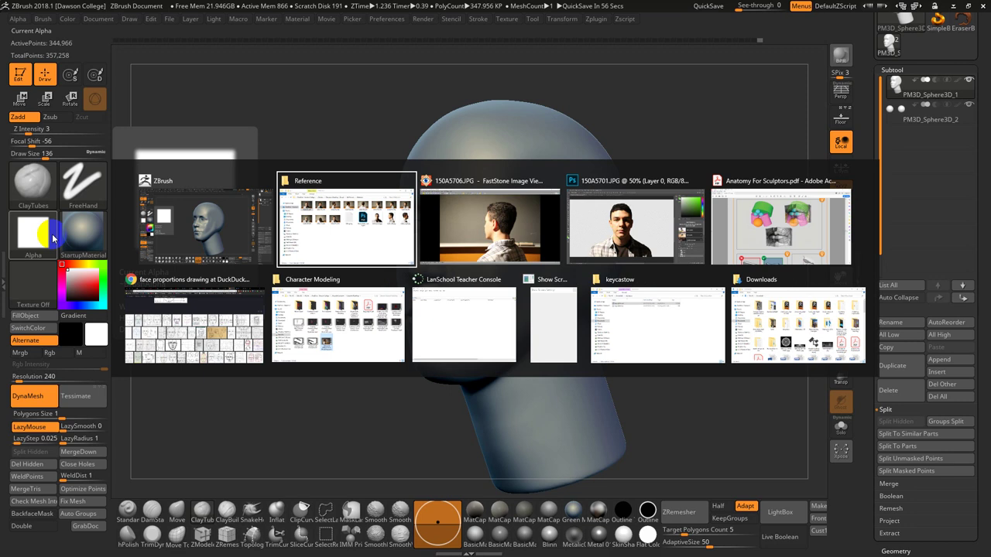
{"action": "key", "text": "Tab"}
{"action": "key", "text": "Tab"}
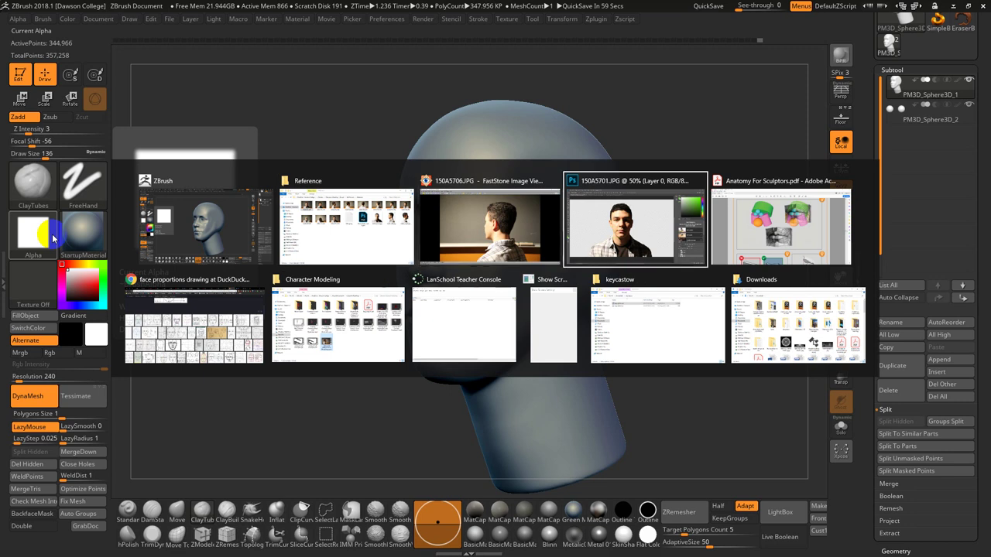
{"action": "key", "text": "Tab"}
{"action": "key", "text": "Tab"}
{"action": "key", "text": "Tab"}
{"action": "key", "text": "alt+Tab"}
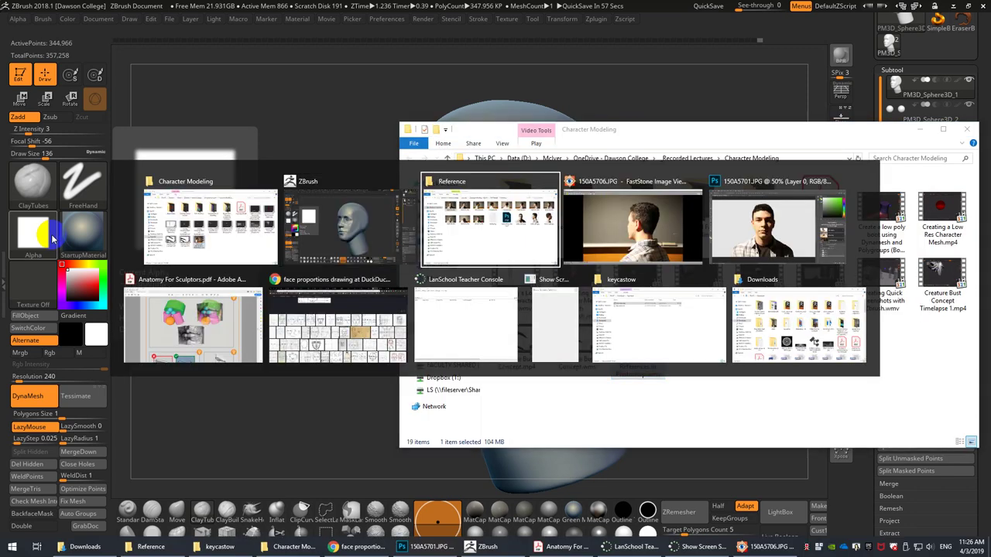
{"action": "key", "text": "Tab"}
{"action": "key", "text": "Tab"}
{"action": "key", "text": "Tab"}
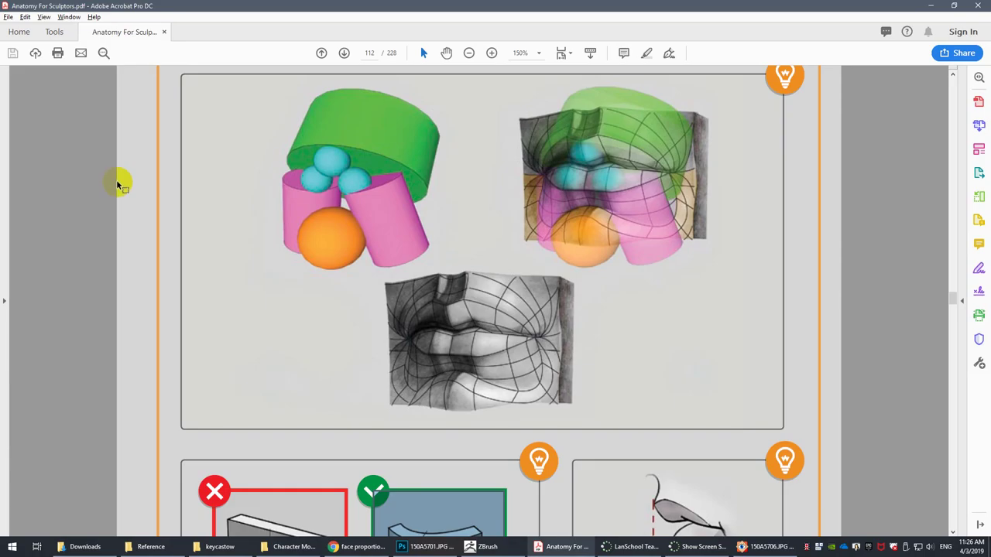
Switch to Chrome and replace the DuckDuckGo image search with "clay sculpting".
{"action": "key", "text": "alt+Tab"}
{"action": "left_click", "coordinate": [431, 76]}
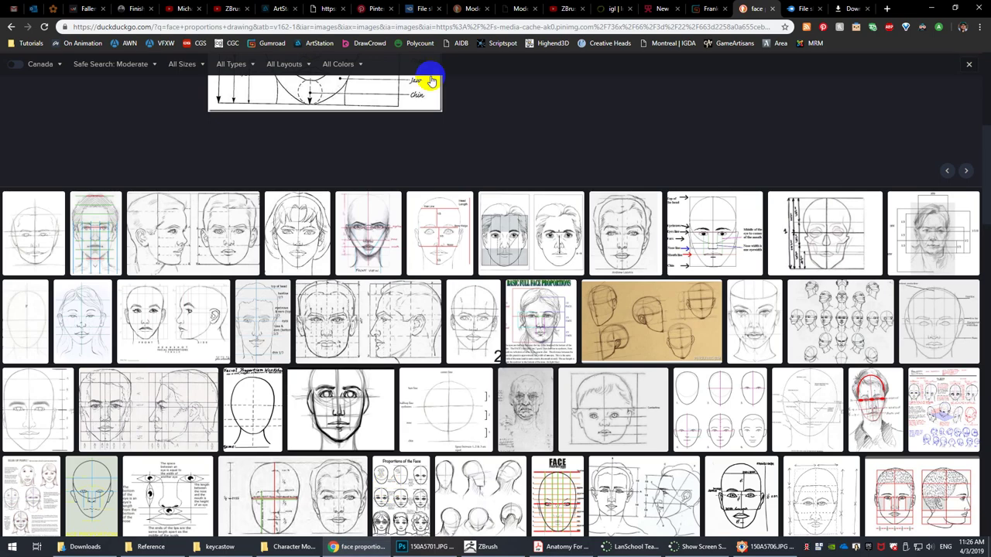
{"action": "scroll", "coordinate": [354, 101], "scroll_direction": "up", "scroll_amount": 1}
{"action": "triple_click", "coordinate": [196, 72]}
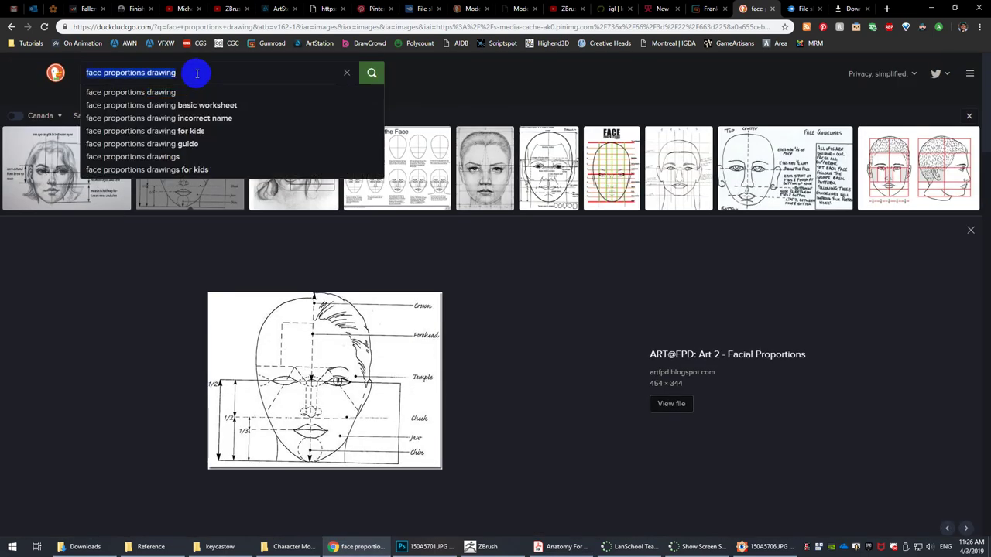
{"action": "type", "text": "clay "}
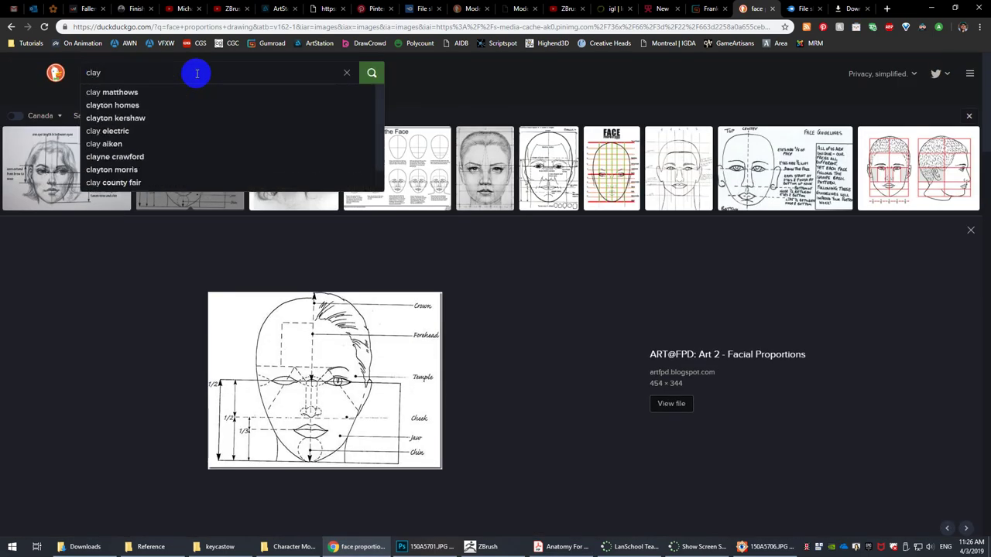
{"action": "type", "text": "sculpting"}
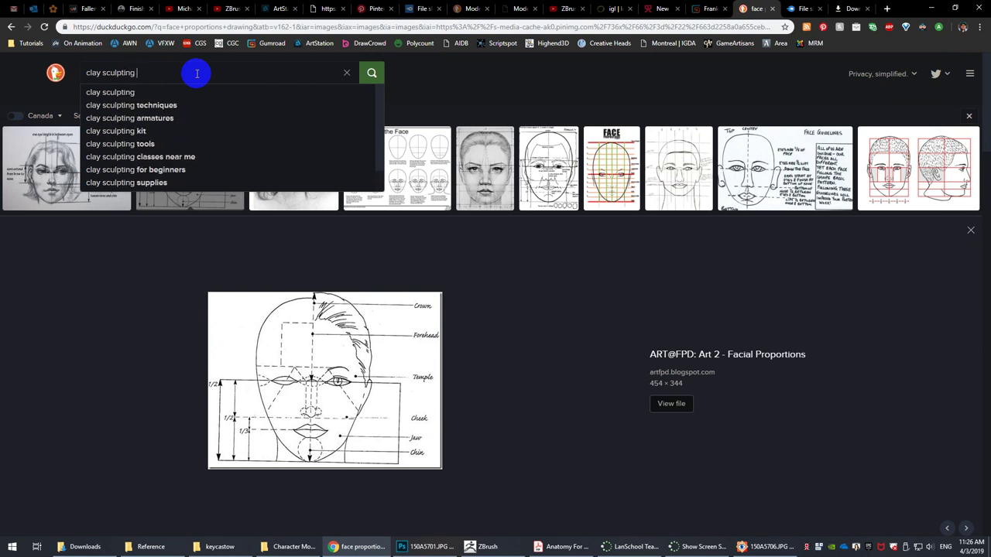
{"action": "key", "text": "Return"}
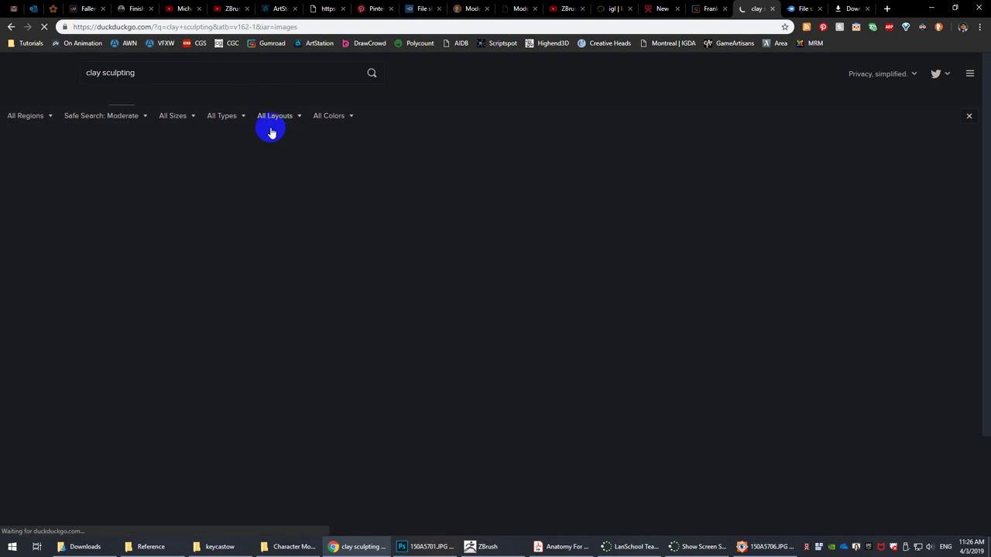
Refine the image search to "clay sculpting techniques", and change it to "clay sculpting strips".
{"action": "left_click", "coordinate": [179, 72]}
{"action": "type", "text": "t"}
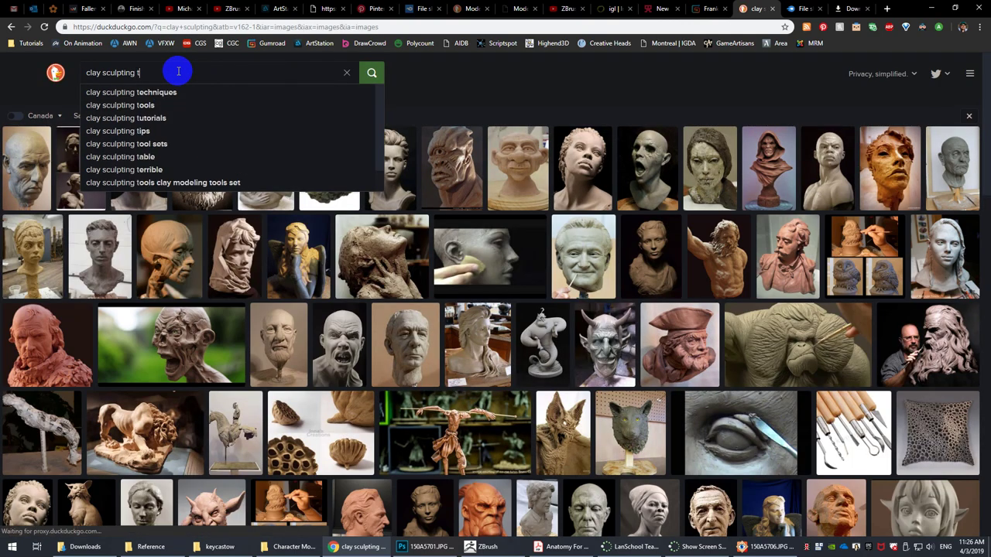
{"action": "left_click", "coordinate": [166, 92]}
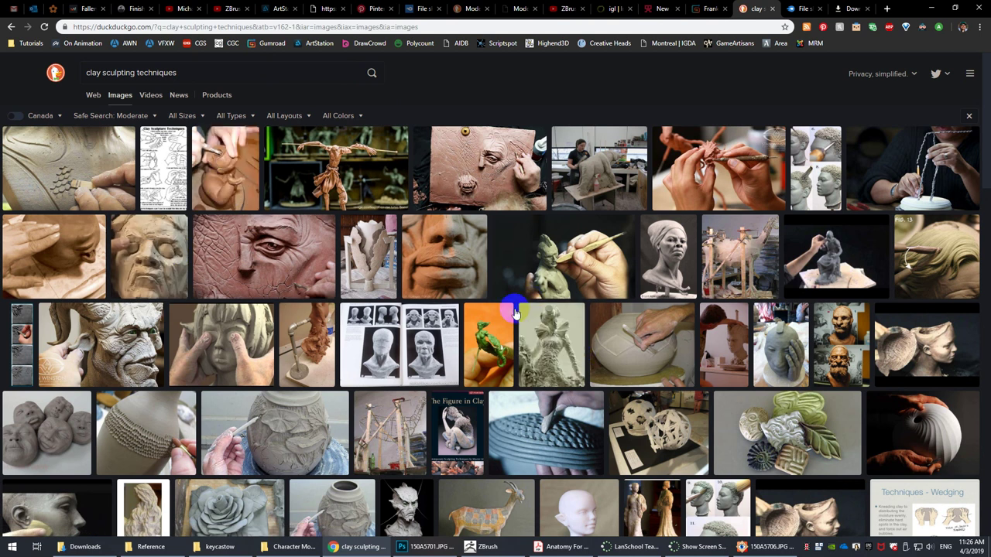
{"action": "left_click", "coordinate": [139, 73]}
{"action": "double_click", "coordinate": [155, 73]}
{"action": "type", "text": "strips"}
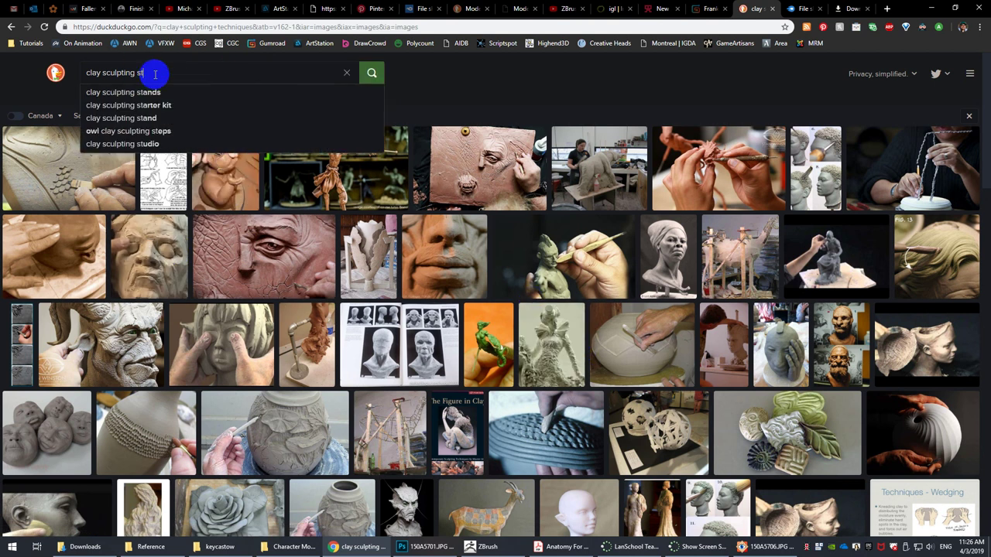
{"action": "key", "text": "Return"}
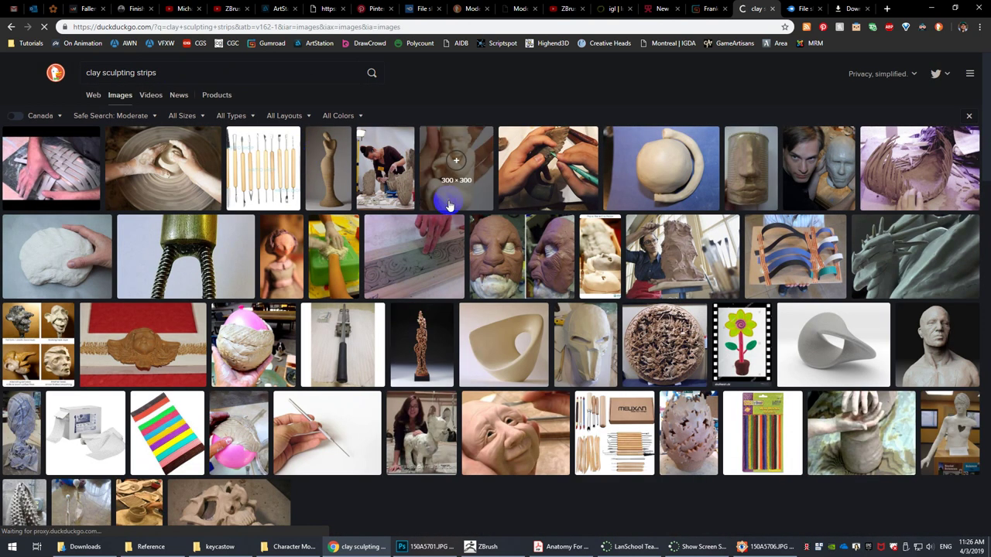
Switch to video results, search for "clay sculpting face" and look through the videos found.
{"action": "left_click", "coordinate": [157, 95]}
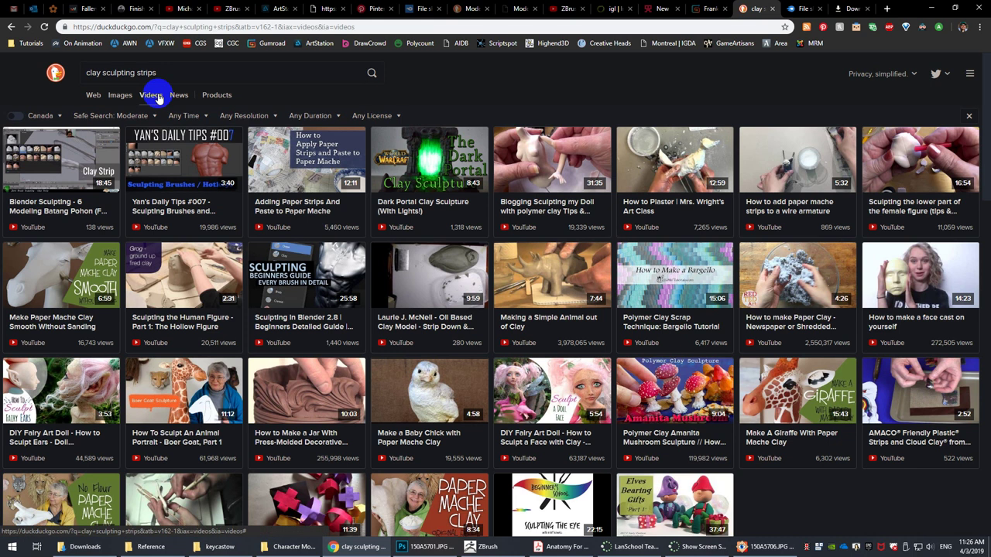
{"action": "left_click", "coordinate": [116, 73]}
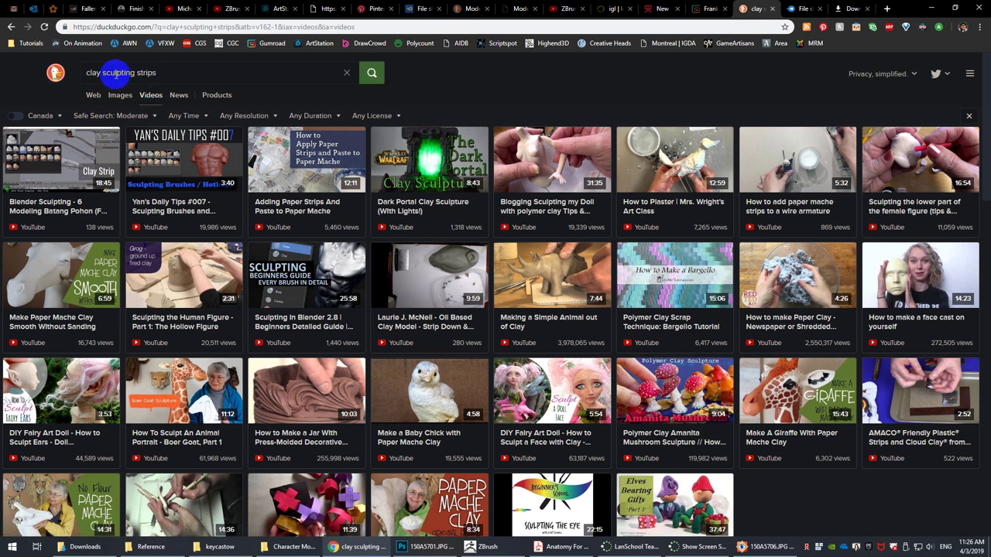
{"action": "double_click", "coordinate": [145, 72]}
{"action": "type", "text": "face"}
{"action": "key", "text": "Return"}
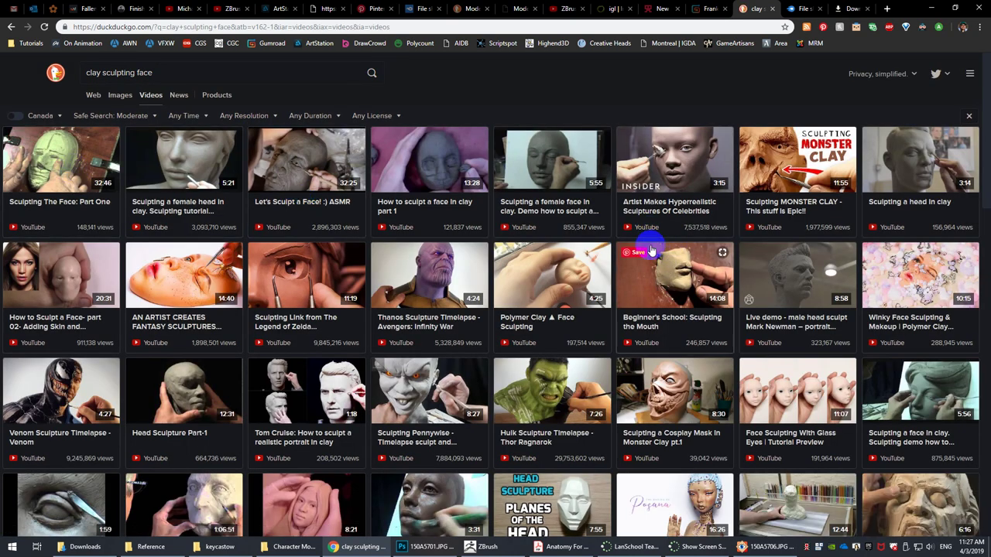
{"action": "scroll", "coordinate": [659, 287], "scroll_direction": "down", "scroll_amount": 4}
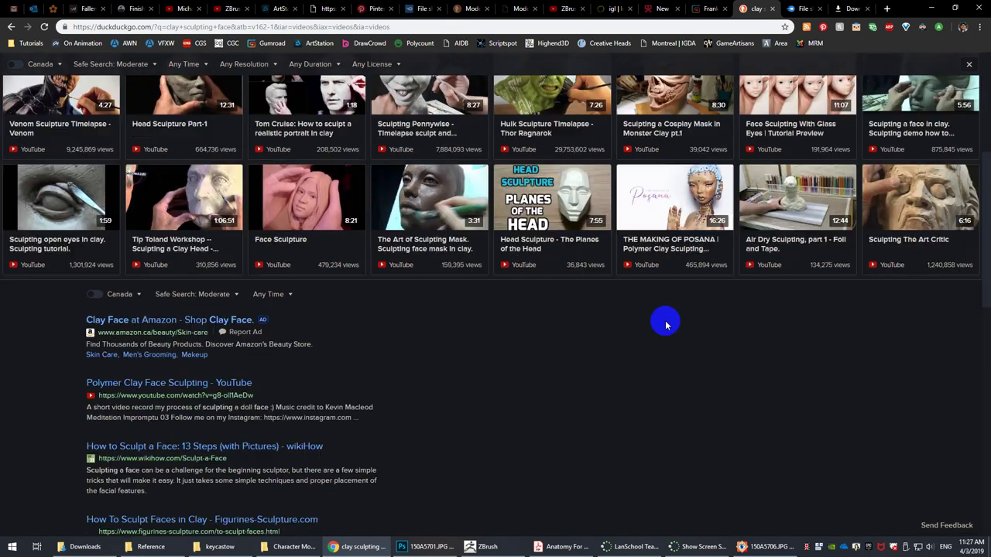
{"action": "scroll", "coordinate": [580, 296], "scroll_direction": "up", "scroll_amount": 4}
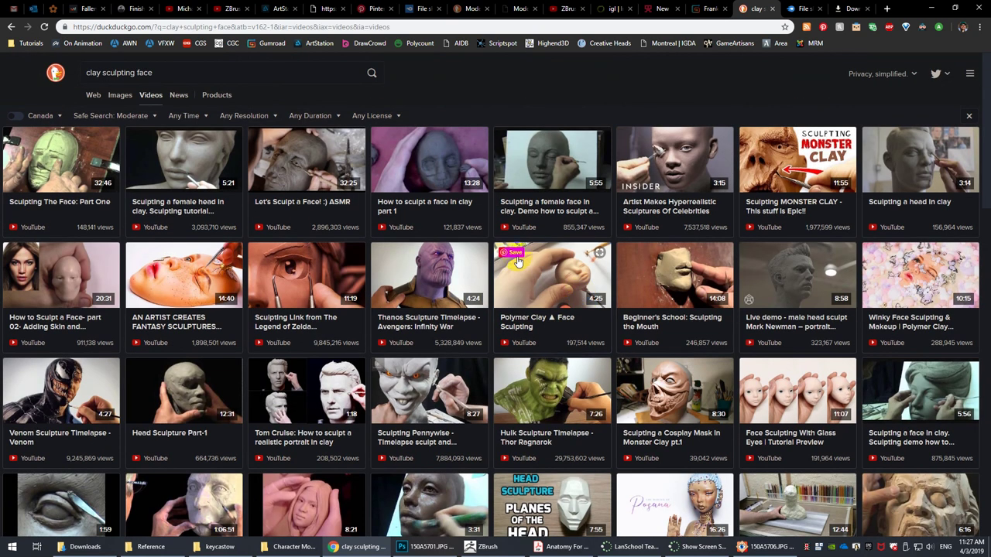
Return to ZBrush, build up a strip along the jaw with ClayTubes at draw size 136, and blend it with Smooth Stronger.
{"action": "key", "text": "alt+Tab"}
{"action": "key", "text": "alt+Tab"}
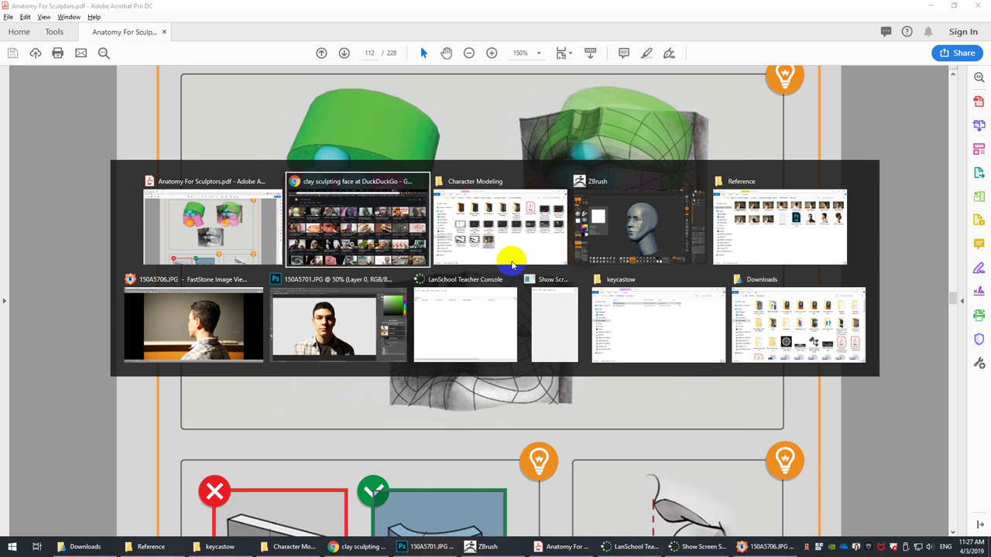
{"action": "key", "text": "alt+Tab"}
{"action": "key", "text": "alt+Tab"}
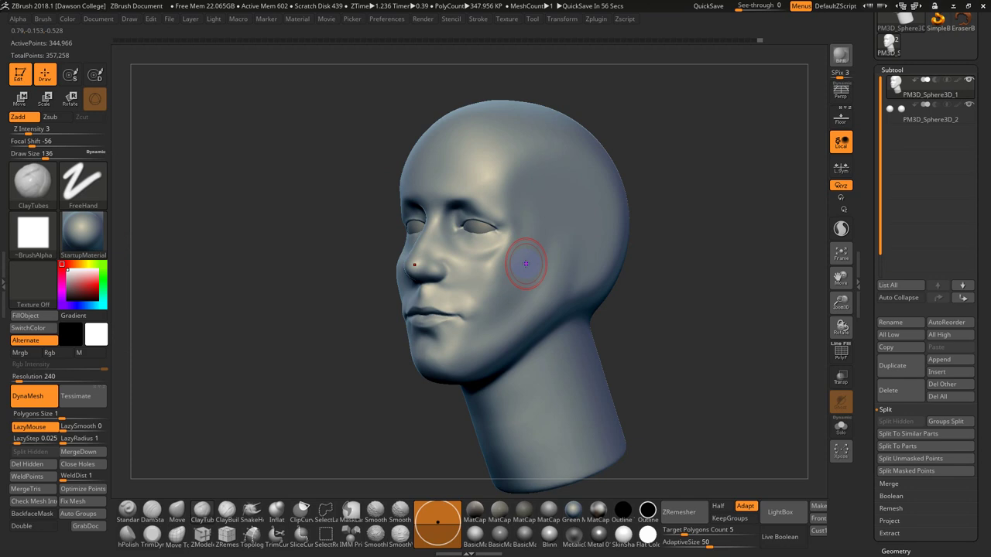
{"action": "left_click_drag", "start_coordinate": [650, 299], "coordinate": [638, 300]}
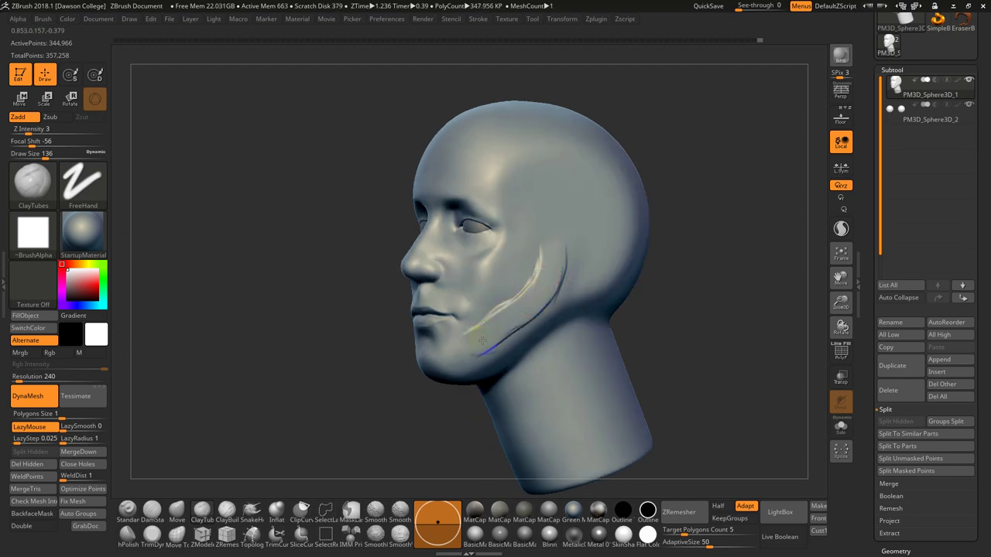
{"action": "left_click_drag", "start_coordinate": [462, 355], "coordinate": [534, 307]}
{"action": "mouse_move", "coordinate": [500, 339]}
{"action": "left_mouse_down", "text": "shift"}
{"action": "mouse_move", "coordinate": [471, 345]}
{"action": "mouse_move", "coordinate": [547, 294]}
{"action": "mouse_move", "coordinate": [548, 268]}
{"action": "left_mouse_up", "text": "shift"}
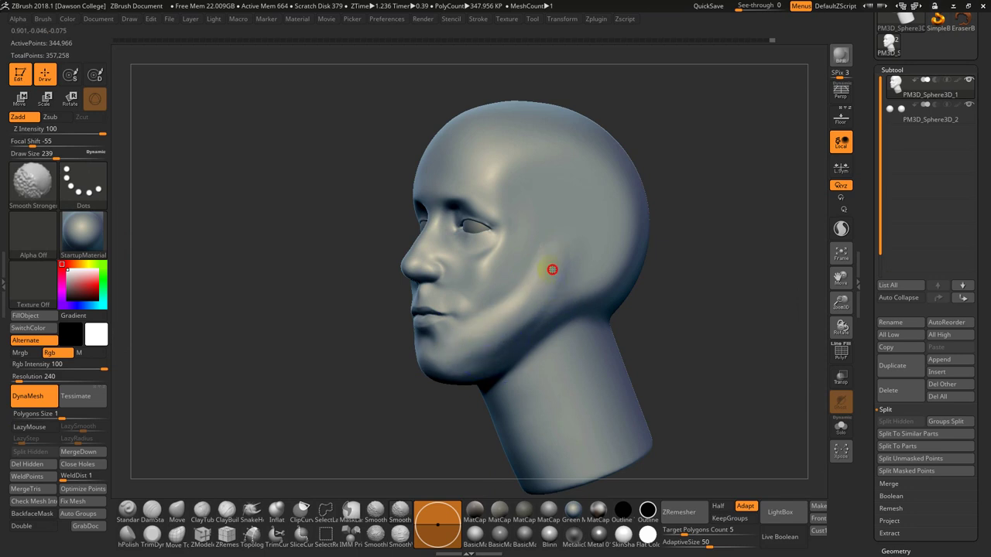
Smooth the lower jaw beside the chin and up the side of the cheek with Smooth Stronger at draw size 108.
{"action": "left_click_drag", "start_coordinate": [642, 334], "coordinate": [686, 325]}
{"action": "mouse_move", "coordinate": [476, 440]}
{"action": "left_mouse_down"}
{"action": "mouse_move", "coordinate": [485, 345]}
{"action": "mouse_move", "coordinate": [503, 327]}
{"action": "left_mouse_up"}
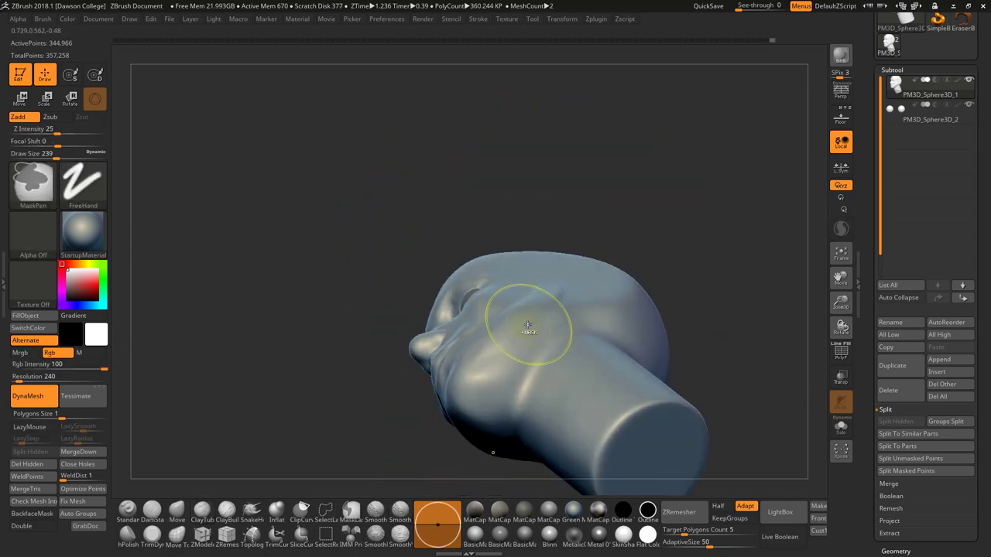
{"action": "mouse_move", "coordinate": [754, 298]}
{"action": "left_mouse_down"}
{"action": "mouse_move", "coordinate": [735, 287]}
{"action": "mouse_move", "coordinate": [538, 294]}
{"action": "left_mouse_up"}
{"action": "key", "text": "shift"}
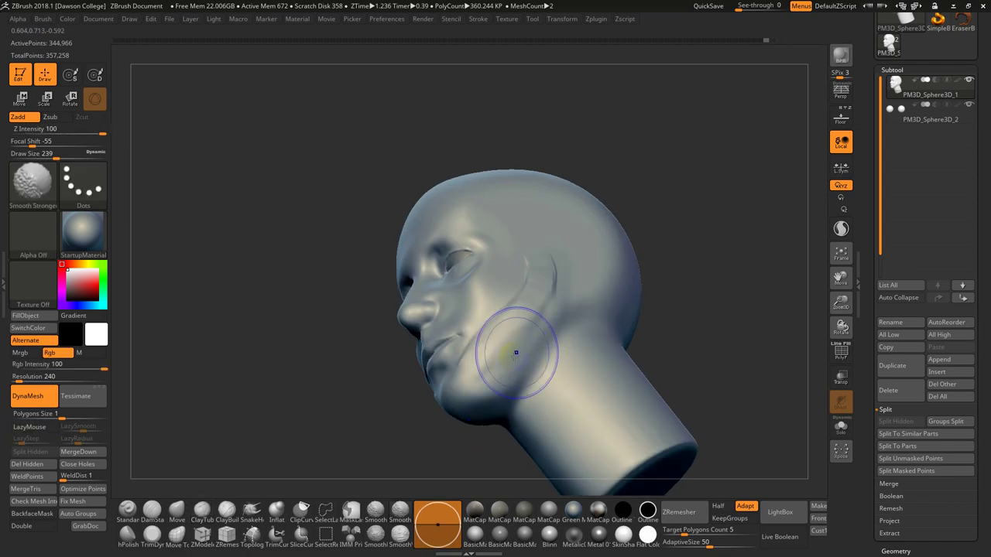
{"action": "left_click_drag", "start_coordinate": [671, 301], "coordinate": [733, 312]}
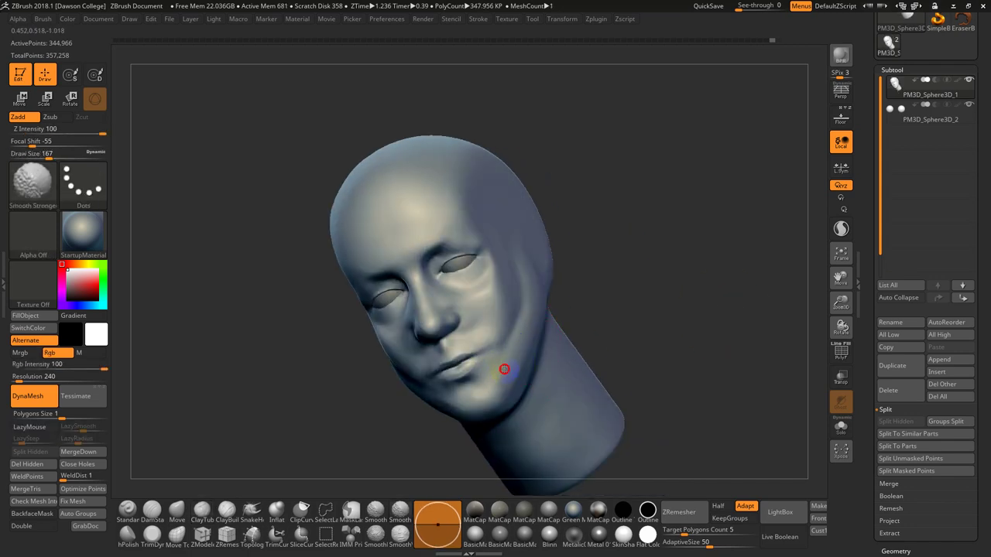
{"action": "key", "text": "shift"}
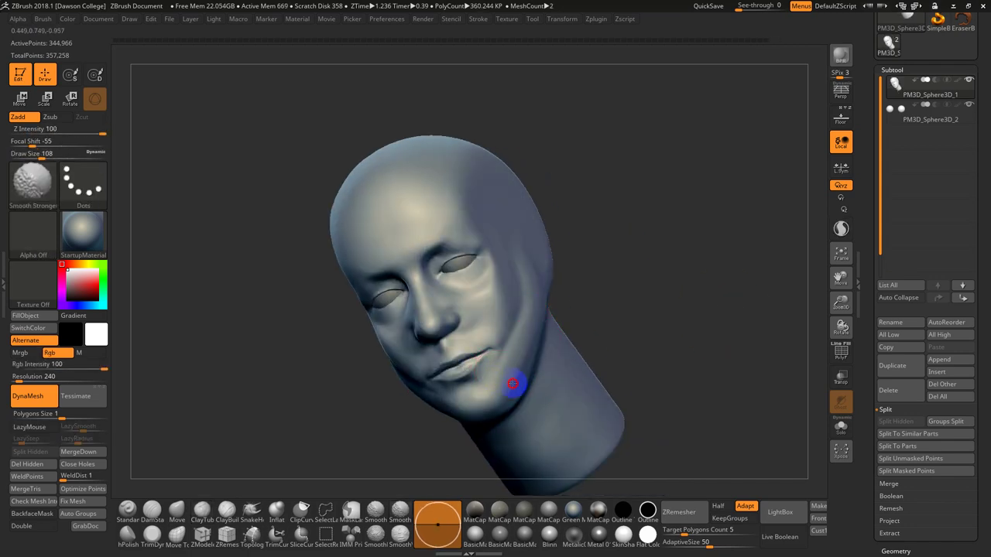
{"action": "left_click_drag", "start_coordinate": [512, 383], "coordinate": [551, 313], "text": "shift"}
Soften the ridge on the rear of the cheek above the jaw corner with Smooth Stronger at draw size 192.
{"action": "mouse_move", "coordinate": [666, 298]}
{"action": "left_mouse_down"}
{"action": "mouse_move", "coordinate": [571, 293]}
{"action": "mouse_move", "coordinate": [565, 264]}
{"action": "left_mouse_up"}
{"action": "key", "text": "shift"}
{"action": "key", "text": "s"}
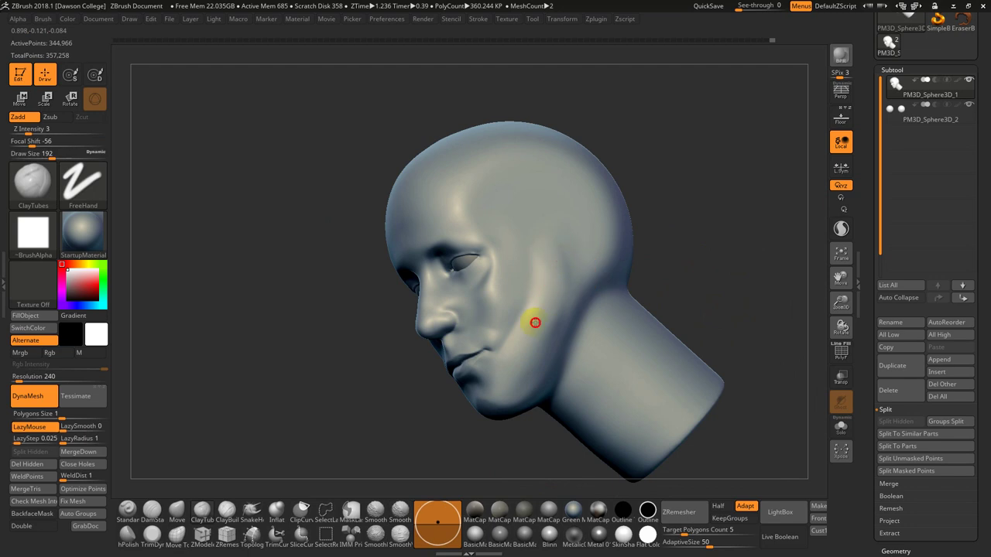
{"action": "key", "text": "ctrl"}
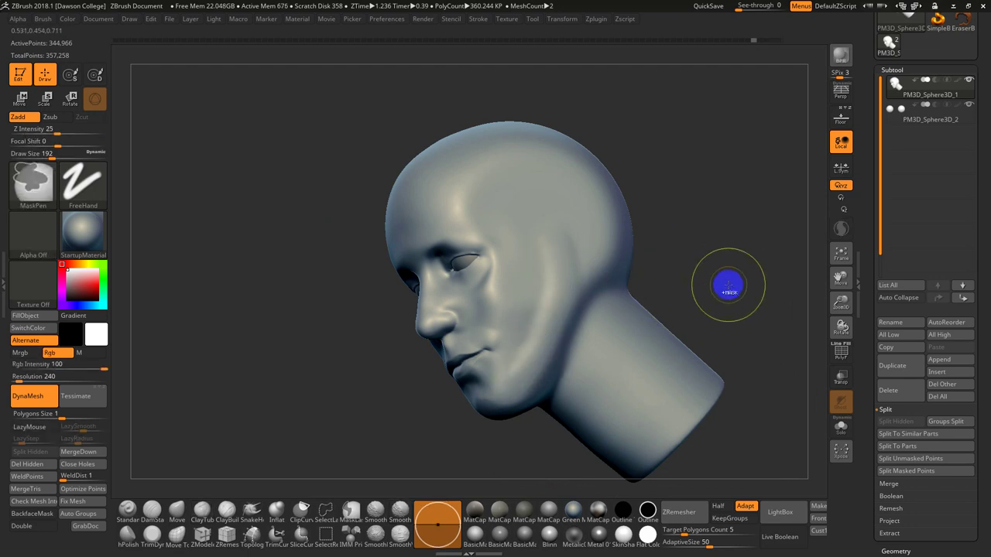
{"action": "left_click_drag", "start_coordinate": [728, 285], "coordinate": [723, 272]}
{"action": "left_click_drag", "start_coordinate": [561, 271], "coordinate": [543, 284], "text": "shift"}
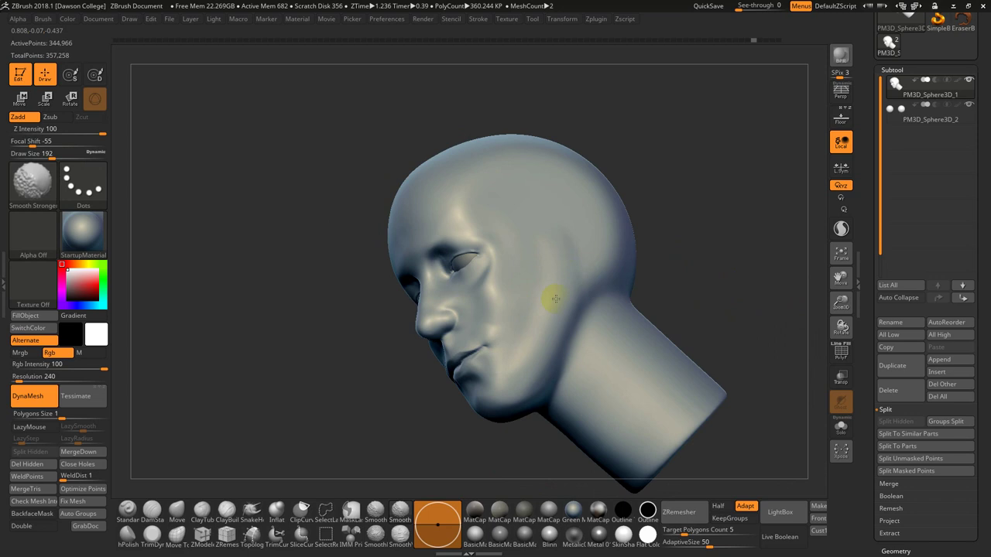
Lay diagonal ClayTubes strokes from the side of the head across the cheek toward the mouth and jaw at draw size 251.
{"action": "right_click_drag", "start_coordinate": [692, 324], "coordinate": [725, 313], "text": "shift"}
{"action": "right_click_drag", "start_coordinate": [725, 312], "coordinate": [701, 331], "text": "ctrl"}
{"action": "left_click_drag", "start_coordinate": [701, 331], "coordinate": [699, 325]}
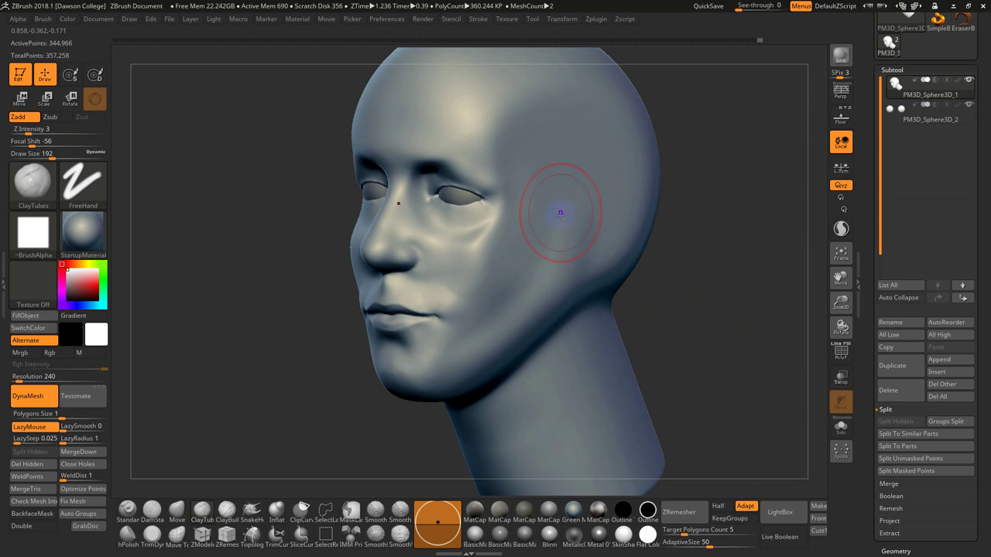
{"action": "key", "text": "s"}
{"action": "mouse_move", "coordinate": [496, 260]}
{"action": "left_mouse_down"}
{"action": "mouse_move", "coordinate": [486, 265]}
{"action": "mouse_move", "coordinate": [498, 270]}
{"action": "mouse_move", "coordinate": [527, 244]}
{"action": "mouse_move", "coordinate": [534, 219]}
{"action": "mouse_move", "coordinate": [570, 199]}
{"action": "mouse_move", "coordinate": [465, 248]}
{"action": "left_mouse_up"}
{"action": "key", "text": "s"}
{"action": "key", "text": "s"}
{"action": "key", "text": "s"}
{"action": "key", "text": "ctrl+z"}
{"action": "left_click_drag", "start_coordinate": [576, 188], "coordinate": [463, 258]}
{"action": "left_click_drag", "start_coordinate": [564, 213], "coordinate": [466, 299]}
{"action": "left_click_drag", "start_coordinate": [561, 232], "coordinate": [462, 333]}
{"action": "mouse_move", "coordinate": [568, 238]}
{"action": "left_mouse_down"}
{"action": "mouse_move", "coordinate": [477, 328]}
{"action": "mouse_move", "coordinate": [533, 289]}
{"action": "left_mouse_up"}
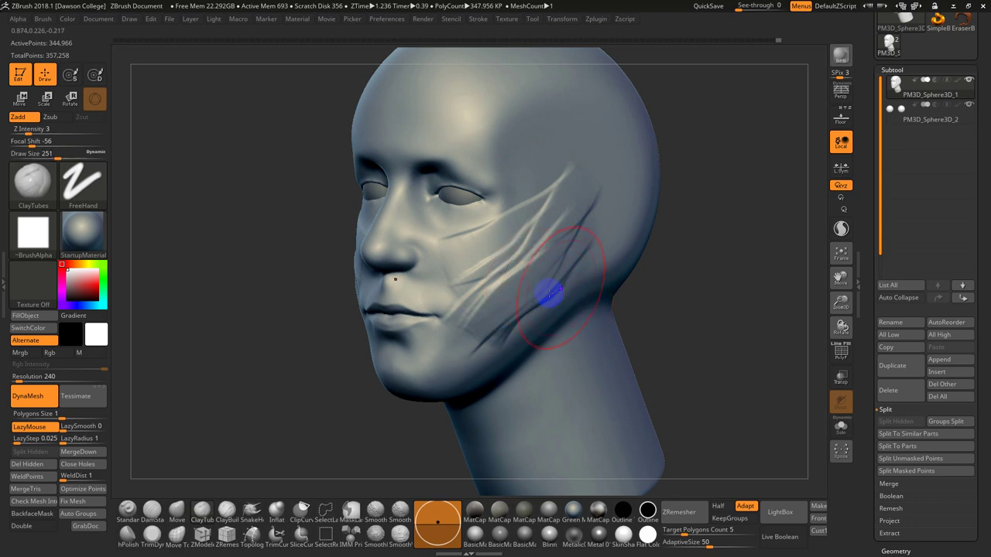
Compare the cheek with photo 150A5706.JPG from FastStone Image Viewer using ZBrush see-through at 39, and restore see-through to 0.
{"action": "left_click_drag", "start_coordinate": [743, 7], "coordinate": [757, 8]}
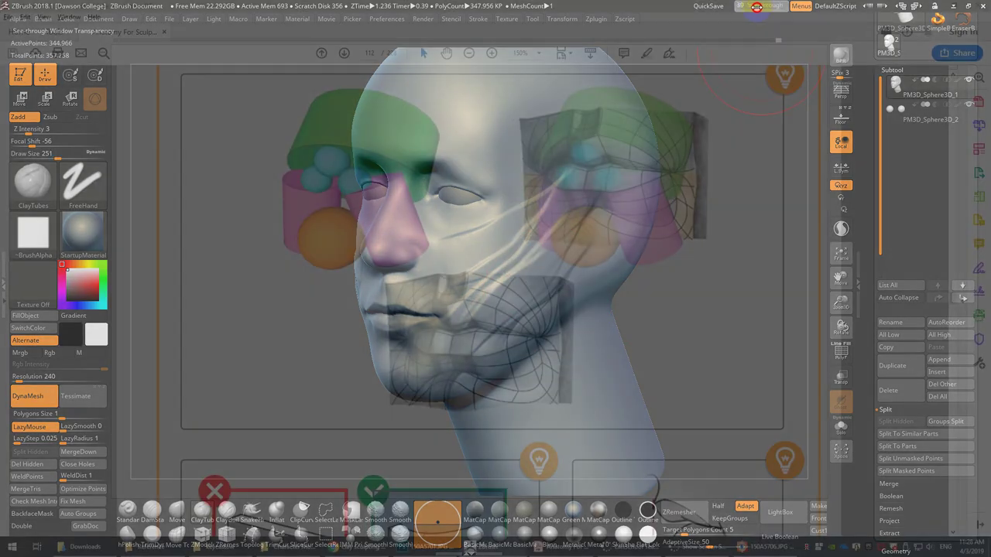
{"action": "key", "text": "alt+Tab"}
{"action": "key", "text": "alt+Tab"}
{"action": "key", "text": "alt+Tab"}
{"action": "key", "text": "alt+Tab"}
{"action": "key", "text": "alt+Tab"}
{"action": "key", "text": "alt+Tab"}
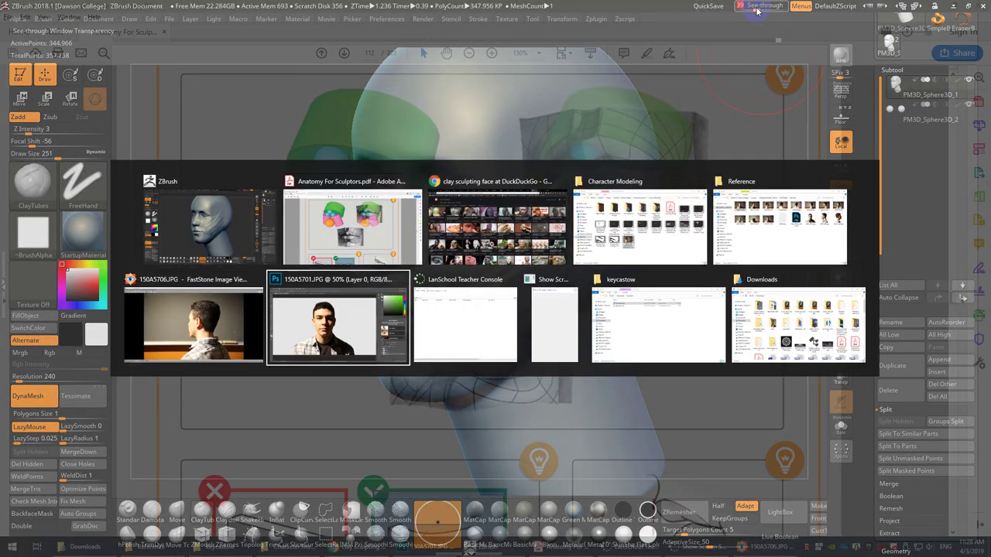
{"action": "key", "text": "alt+shift+Tab"}
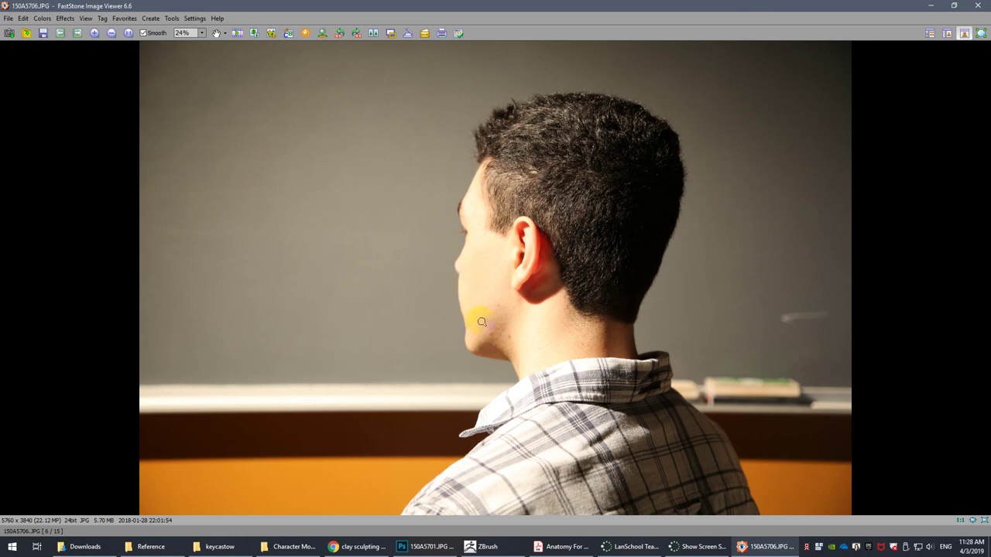
{"action": "key", "text": "alt+Tab"}
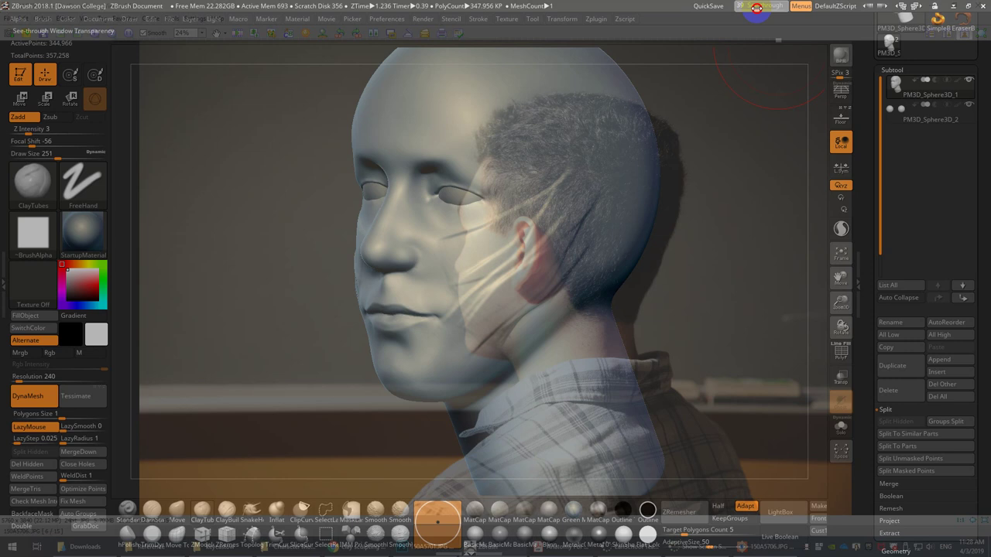
{"action": "left_click_drag", "start_coordinate": [755, 7], "coordinate": [733, 8]}
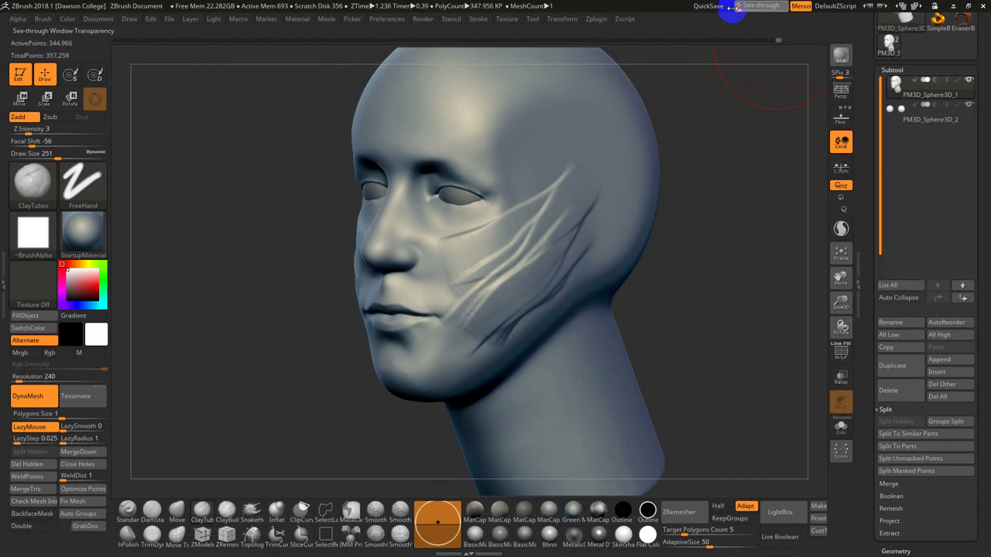
Blend the diagonal cheek strokes into the surface with Smooth Stronger at draw size 251, refining the cheek below the eye at 149.
{"action": "left_click_drag", "start_coordinate": [509, 261], "coordinate": [507, 282], "text": "shift"}
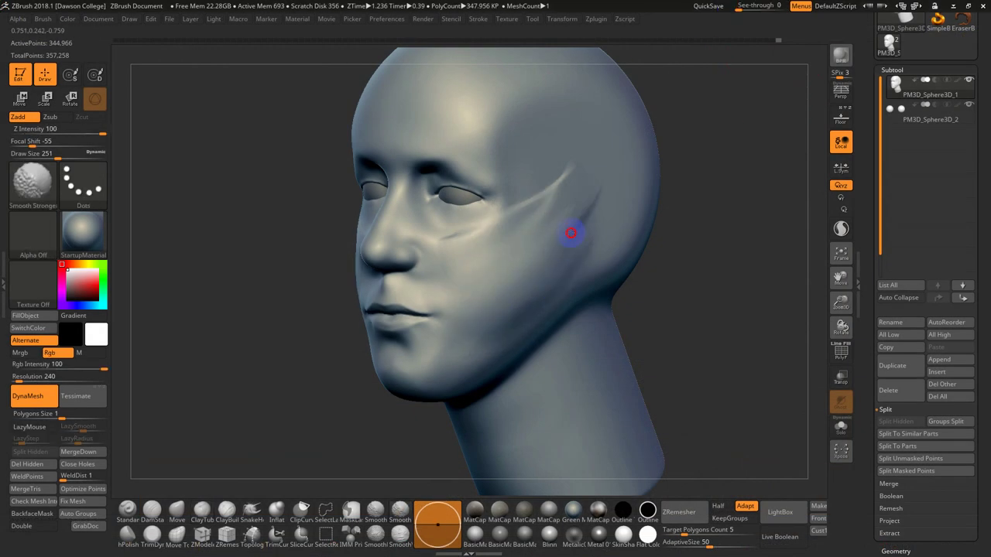
{"action": "left_click_drag", "start_coordinate": [571, 233], "coordinate": [592, 220], "text": "shift"}
{"action": "key", "text": "s"}
{"action": "mouse_move", "coordinate": [467, 263]}
{"action": "left_mouse_down"}
{"action": "mouse_move", "coordinate": [457, 261]}
{"action": "mouse_move", "coordinate": [479, 256]}
{"action": "left_mouse_up"}
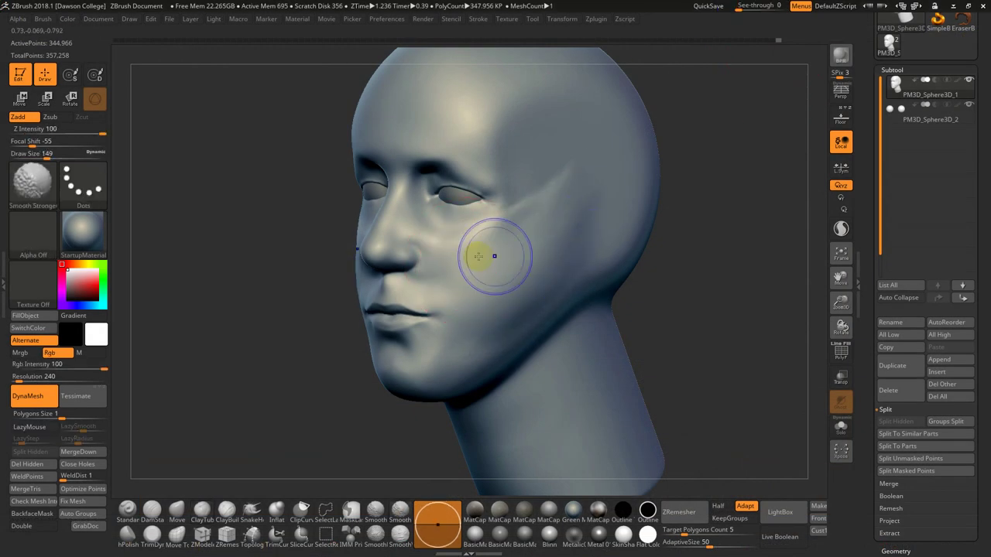
Soften the side of the cheek and jaw with Smooth Stronger at draw size 212, and the cheek beside the nose at 132.
{"action": "left_click_drag", "start_coordinate": [681, 257], "coordinate": [725, 250], "text": "shift"}
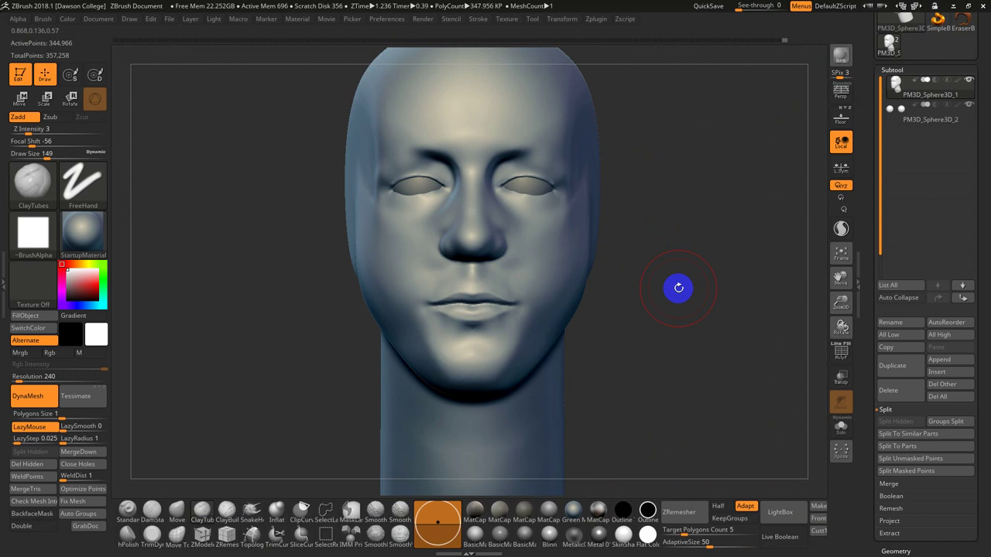
{"action": "left_click_drag", "start_coordinate": [679, 288], "coordinate": [678, 277], "text": "alt"}
{"action": "left_click_drag", "start_coordinate": [649, 300], "coordinate": [674, 306]}
{"action": "key", "text": "s"}
{"action": "left_click_drag", "start_coordinate": [663, 308], "coordinate": [671, 310]}
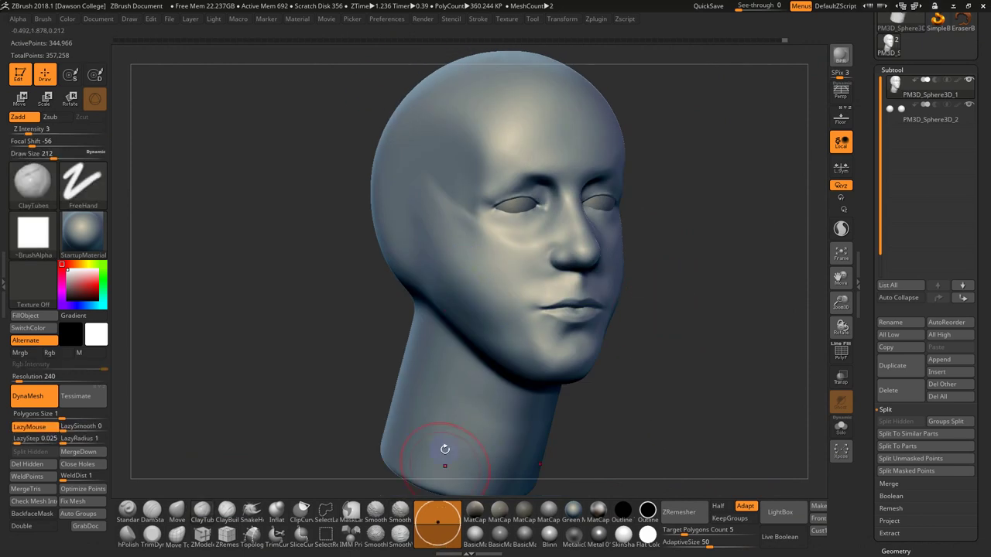
{"action": "key", "text": "shift"}
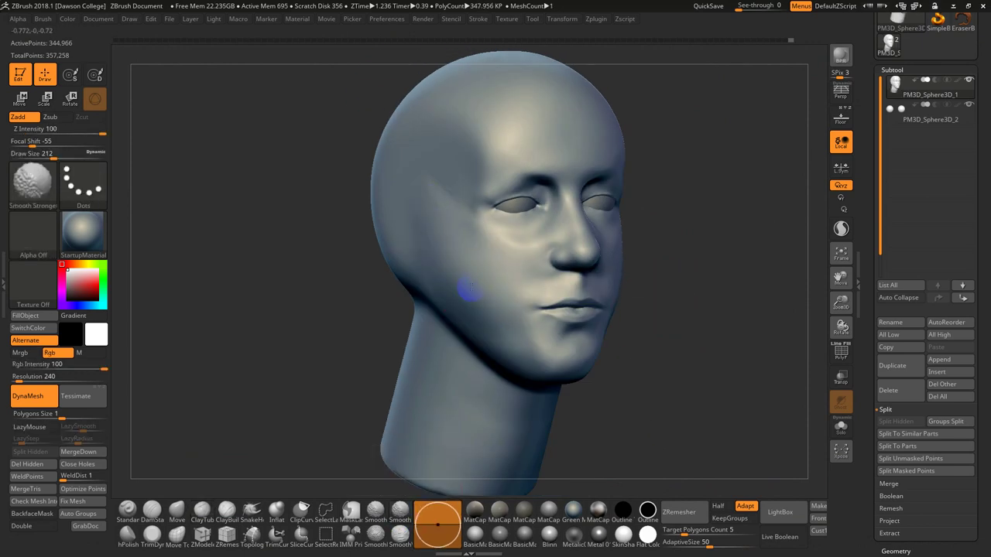
{"action": "mouse_move", "coordinate": [747, 320]}
{"action": "left_mouse_down"}
{"action": "mouse_move", "coordinate": [721, 359]}
{"action": "mouse_move", "coordinate": [699, 352]}
{"action": "left_mouse_up"}
{"action": "key", "text": "shift"}
{"action": "key", "text": "s"}
{"action": "left_click_drag", "start_coordinate": [594, 267], "coordinate": [550, 255]}
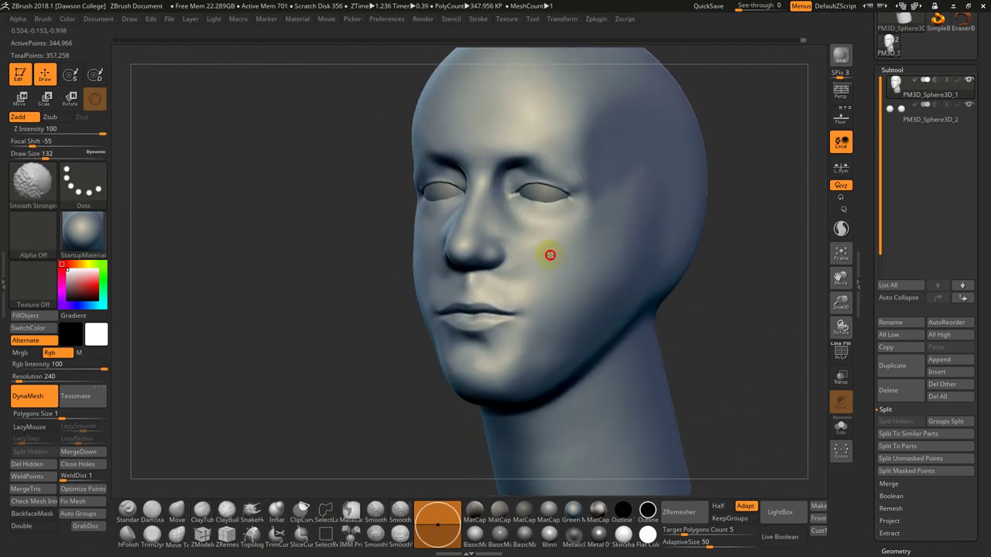
Deepen the line between the lips out to the mouth corners with DamStandard at draw size 59, and smooth below the corners.
{"action": "mouse_move", "coordinate": [720, 279]}
{"action": "left_mouse_down"}
{"action": "mouse_move", "coordinate": [801, 276]}
{"action": "mouse_move", "coordinate": [745, 350]}
{"action": "mouse_move", "coordinate": [736, 319]}
{"action": "left_mouse_up"}
{"action": "key", "text": "b"}
{"action": "key", "text": "d"}
{"action": "key", "text": "s"}
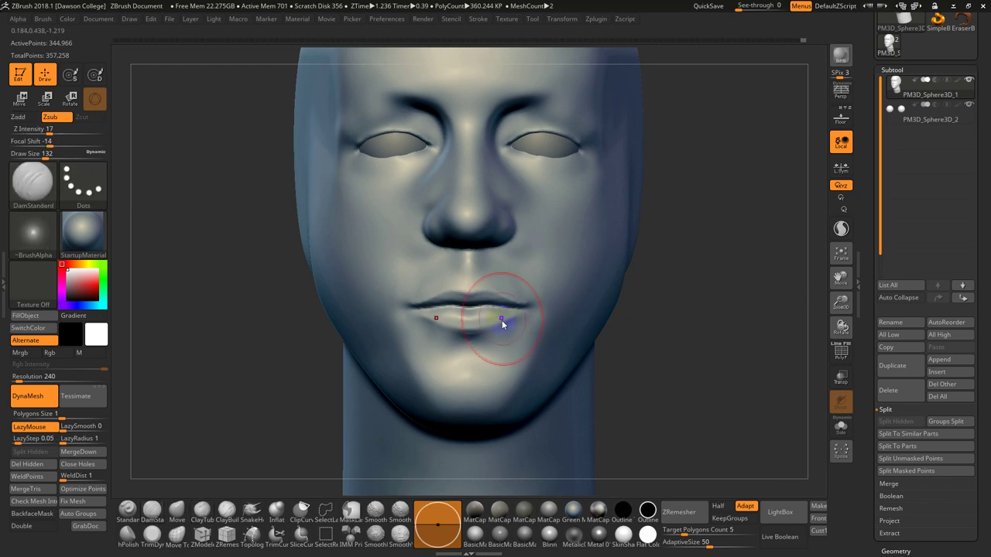
{"action": "key", "text": "s"}
{"action": "left_click_drag", "start_coordinate": [503, 314], "coordinate": [479, 313]}
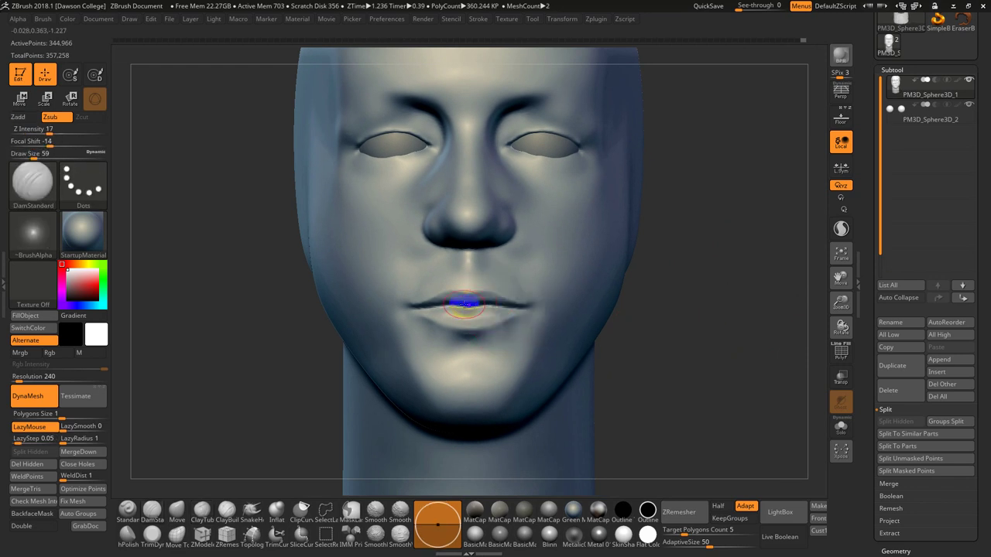
{"action": "left_click_drag", "start_coordinate": [517, 312], "coordinate": [535, 316]}
{"action": "left_click_drag", "start_coordinate": [534, 316], "coordinate": [534, 321], "text": "shift"}
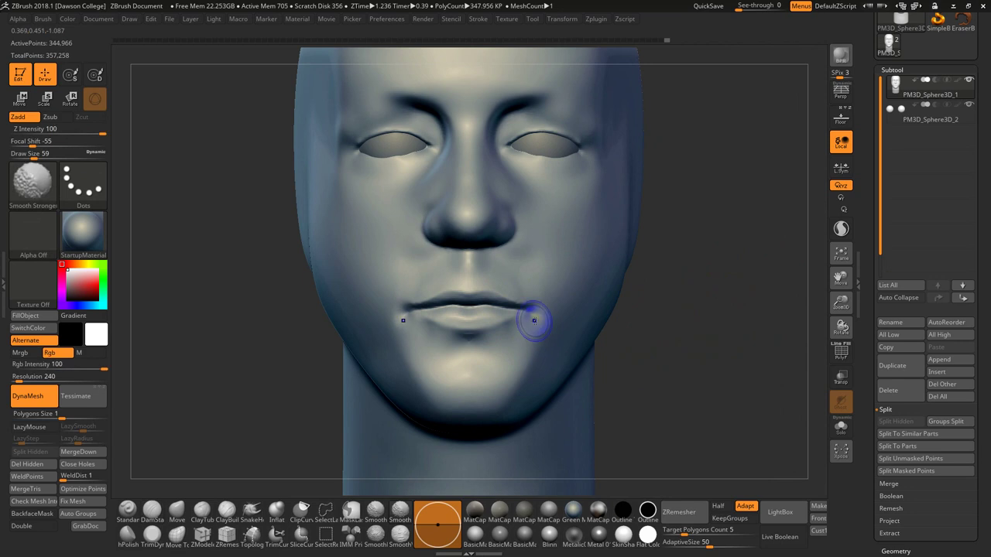
Turn on perspective and carve the crease between the lower lip and chin with DamStandard at draw size 59, softening it with Smooth Stronger.
{"action": "left_click_drag", "start_coordinate": [674, 350], "coordinate": [770, 329]}
{"action": "key", "text": "p"}
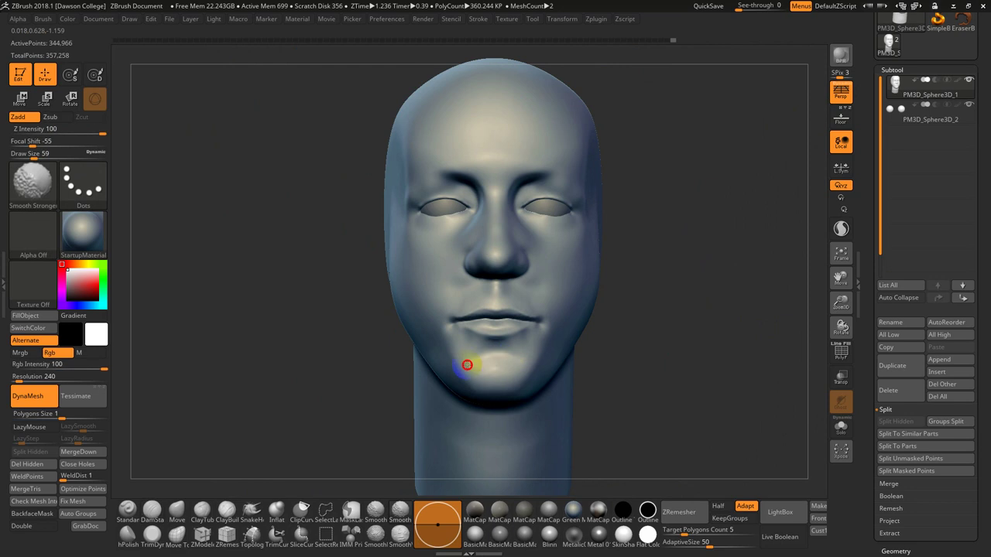
{"action": "left_click_drag", "start_coordinate": [618, 363], "coordinate": [534, 423]}
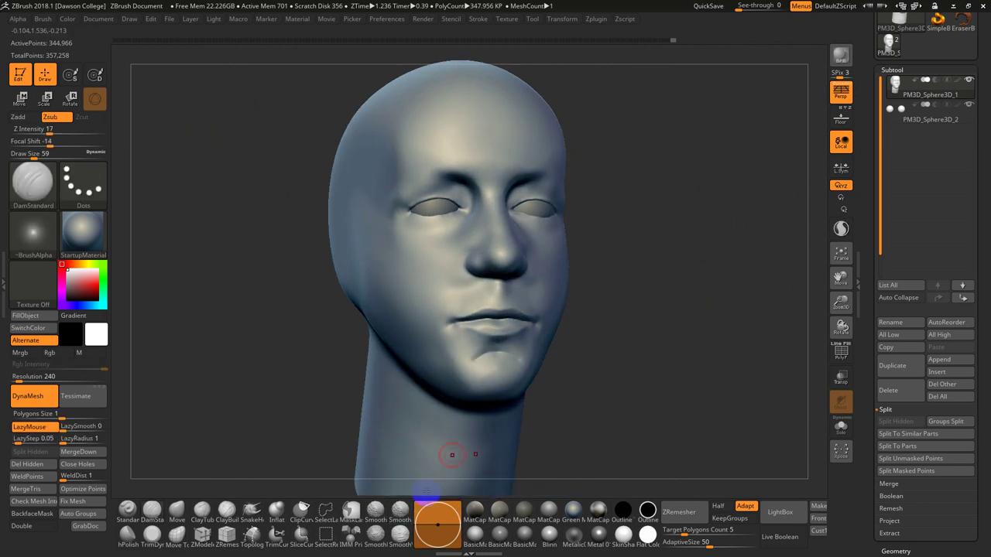
{"action": "key", "text": "shift"}
{"action": "left_click_drag", "start_coordinate": [625, 358], "coordinate": [596, 400]}
{"action": "left_click_drag", "start_coordinate": [658, 349], "coordinate": [507, 318]}
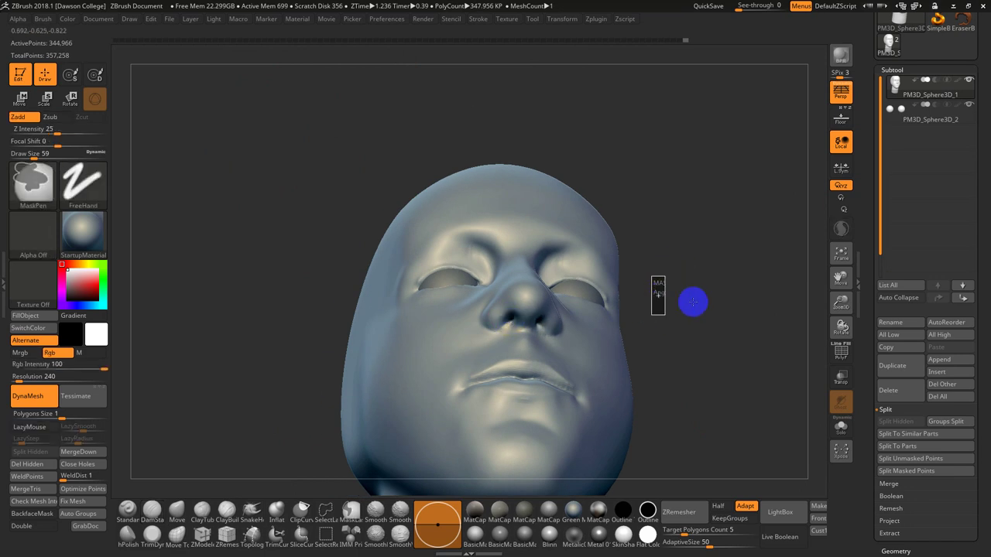
Remesh the head with DynaMesh and shape the philtrum between nose and upper lip with DamStandard at draw size 59.
{"action": "left_click_drag", "start_coordinate": [692, 301], "coordinate": [684, 346], "text": "shift"}
{"action": "key", "text": "shift"}
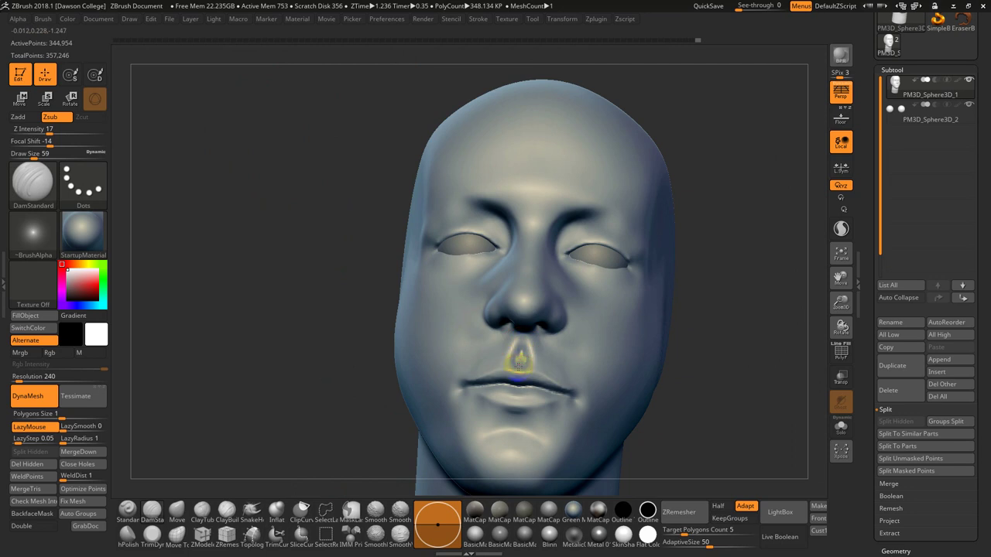
{"action": "left_click_drag", "start_coordinate": [521, 345], "coordinate": [526, 367], "text": "alt"}
{"action": "mouse_move", "coordinate": [759, 299]}
{"action": "left_mouse_down", "text": "alt"}
{"action": "mouse_move", "coordinate": [785, 361]}
{"action": "mouse_move", "coordinate": [761, 284]}
{"action": "left_mouse_up", "text": "alt"}
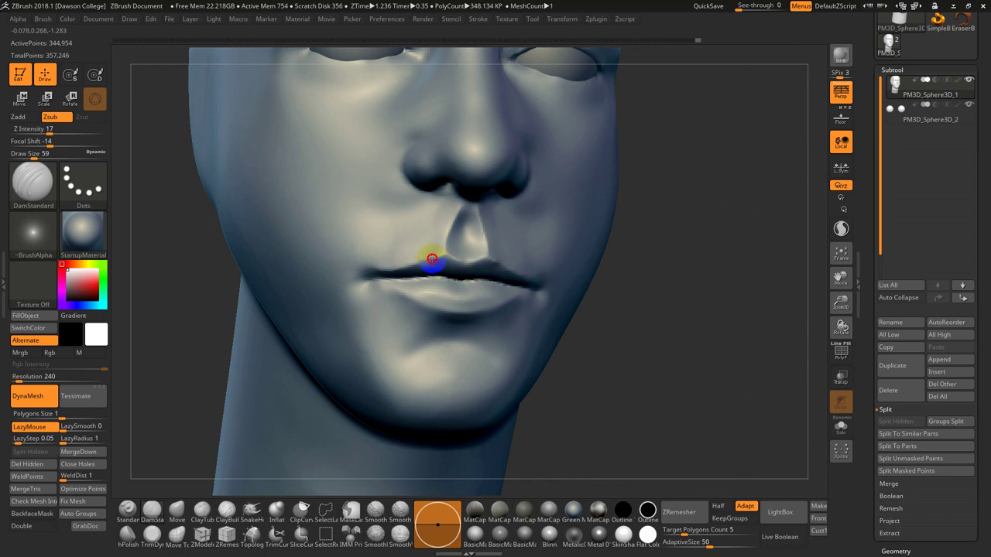
Undo the heavy smoothing on the philtrum and soften its edges with the gentler Smooth brush instead.
{"action": "left_click_drag", "start_coordinate": [466, 263], "coordinate": [468, 228], "text": "shift"}
{"action": "key", "text": "ctrl+z"}
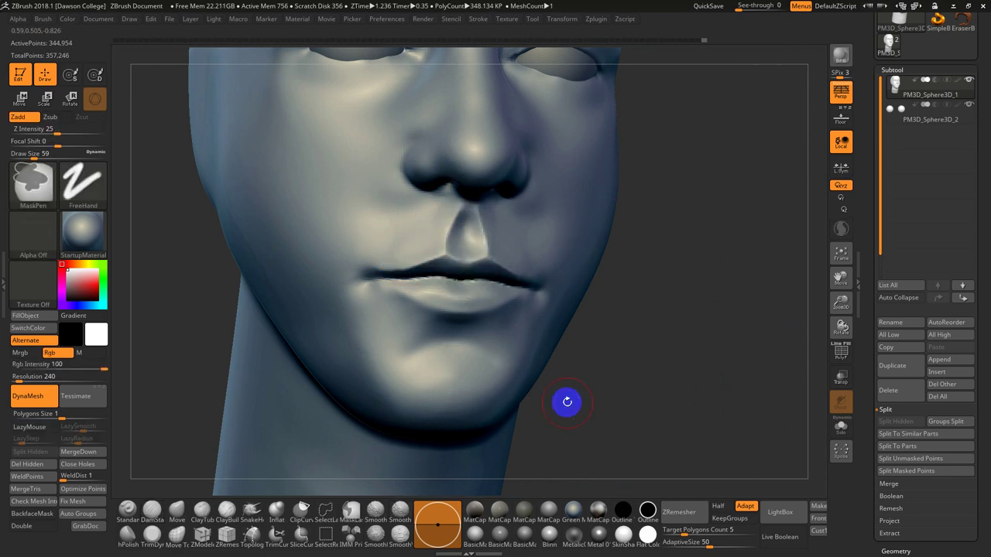
{"action": "left_click", "coordinate": [375, 514]}
{"action": "mouse_move", "coordinate": [462, 216]}
{"action": "left_mouse_down", "text": "shift"}
{"action": "mouse_move", "coordinate": [456, 227]}
{"action": "mouse_move", "coordinate": [471, 248]}
{"action": "mouse_move", "coordinate": [365, 274]}
{"action": "left_mouse_up", "text": "shift"}
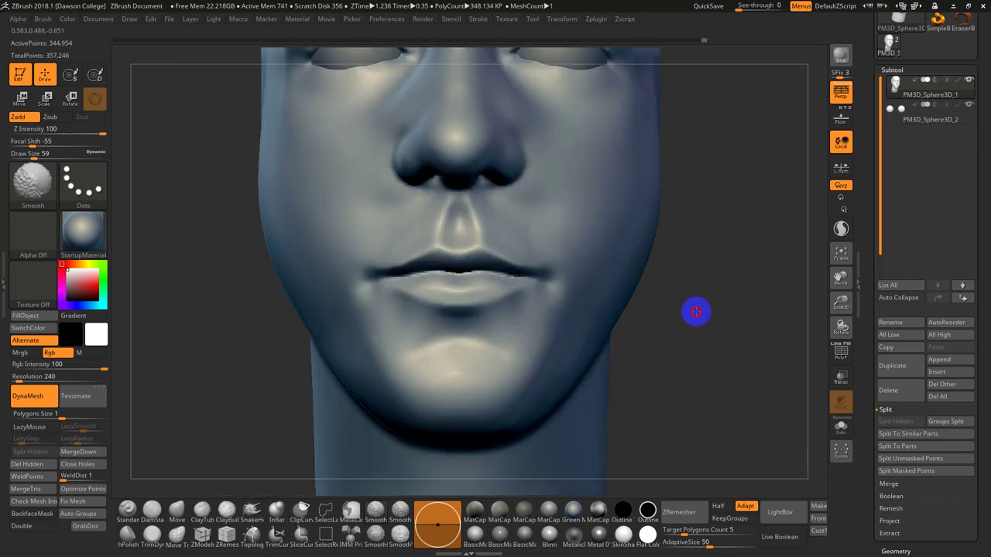
View the head in right profile, turn off perspective, and show the floor grid with the side reference photo.
{"action": "left_click_drag", "start_coordinate": [704, 280], "coordinate": [682, 346]}
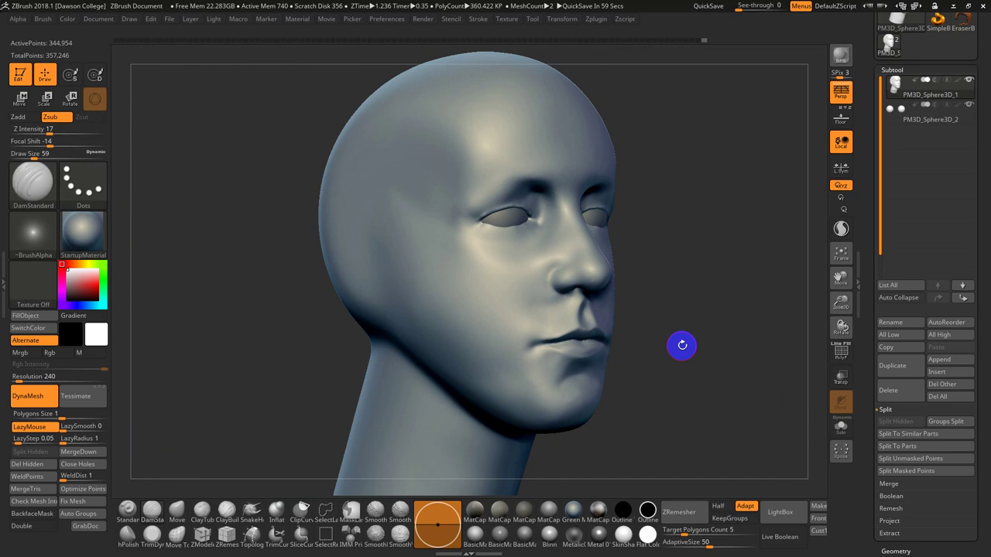
{"action": "left_click_drag", "start_coordinate": [674, 343], "coordinate": [826, 194]}
{"action": "left_click", "coordinate": [842, 93]}
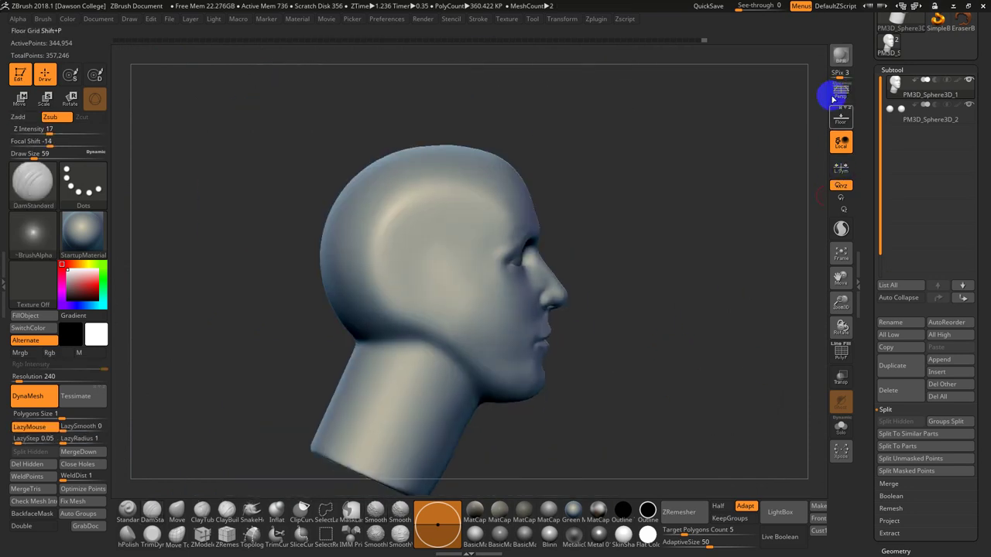
{"action": "left_click", "coordinate": [841, 118]}
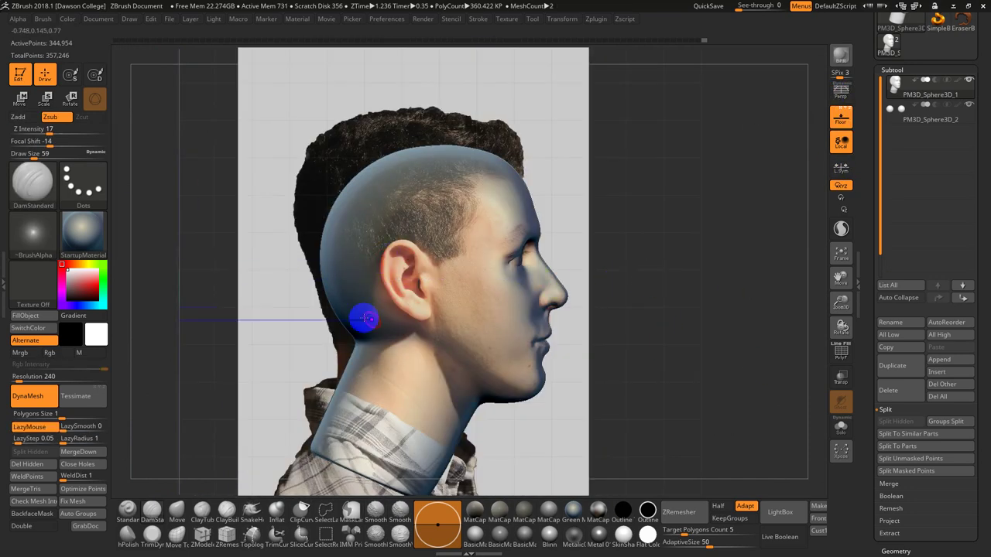
Pull the nape out to the profile photo with Move at draw size 351 and blend it with Smooth Stronger.
{"action": "left_click", "coordinate": [180, 511]}
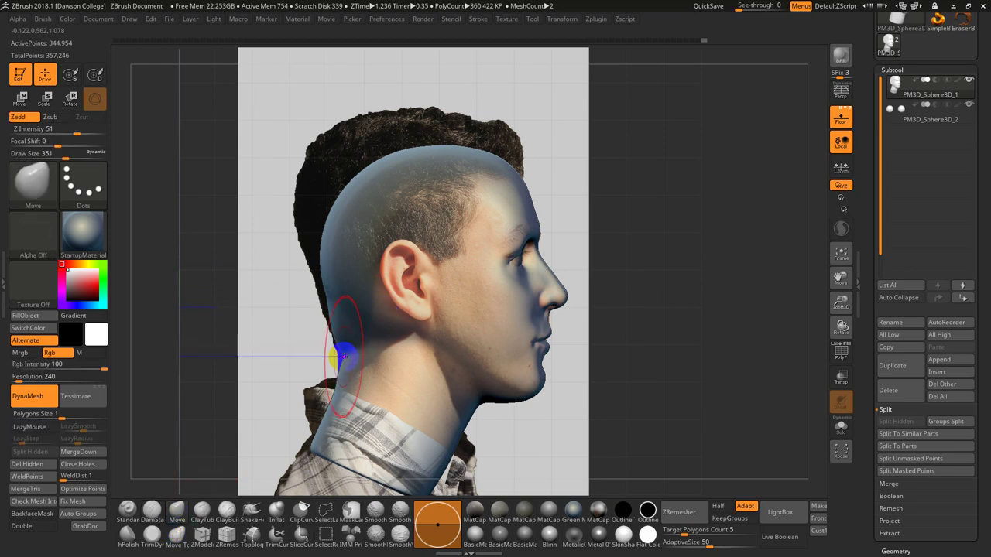
{"action": "key", "text": "shift"}
{"action": "left_click", "coordinate": [399, 510], "text": "shift"}
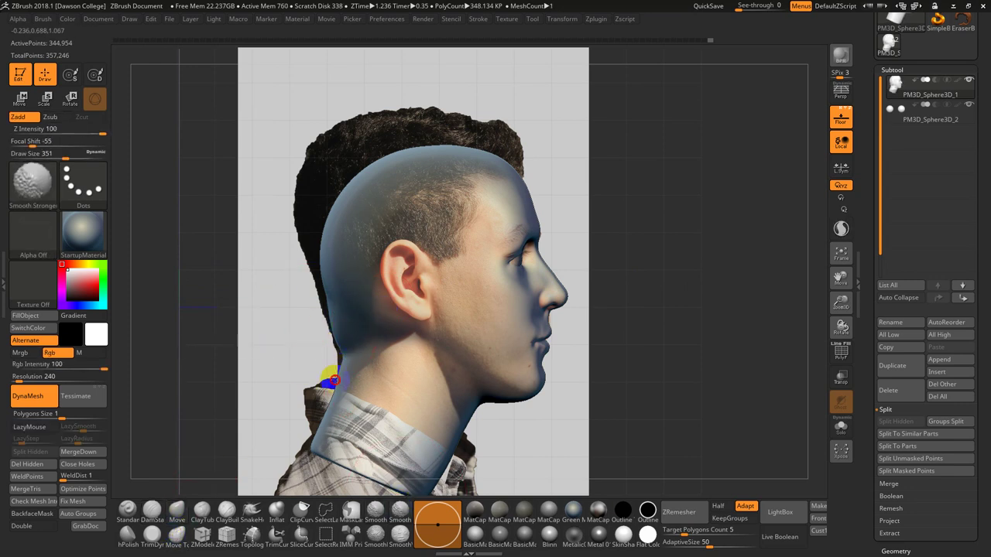
{"action": "mouse_move", "coordinate": [350, 363]}
{"action": "left_mouse_down", "text": "shift"}
{"action": "mouse_move", "coordinate": [341, 325]}
{"action": "mouse_move", "coordinate": [351, 323]}
{"action": "mouse_move", "coordinate": [343, 357]}
{"action": "left_mouse_up", "text": "shift"}
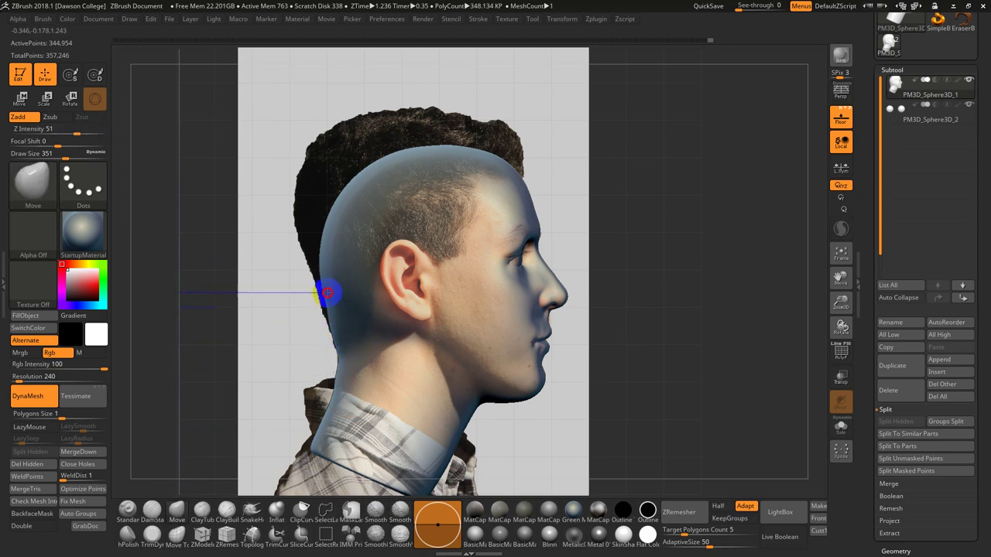
Expand the crown and back of the skull toward the photo's hairline with Move at draw size 629, and smooth the back of the head.
{"action": "key", "text": "s"}
{"action": "left_click_drag", "start_coordinate": [339, 191], "coordinate": [367, 159]}
{"action": "mouse_move", "coordinate": [428, 148]}
{"action": "left_mouse_down"}
{"action": "mouse_move", "coordinate": [428, 139]}
{"action": "mouse_move", "coordinate": [478, 153]}
{"action": "left_mouse_up"}
{"action": "mouse_move", "coordinate": [415, 148]}
{"action": "left_mouse_down"}
{"action": "mouse_move", "coordinate": [409, 140]}
{"action": "mouse_move", "coordinate": [356, 148]}
{"action": "left_mouse_up"}
{"action": "left_click_drag", "start_coordinate": [326, 182], "coordinate": [316, 221]}
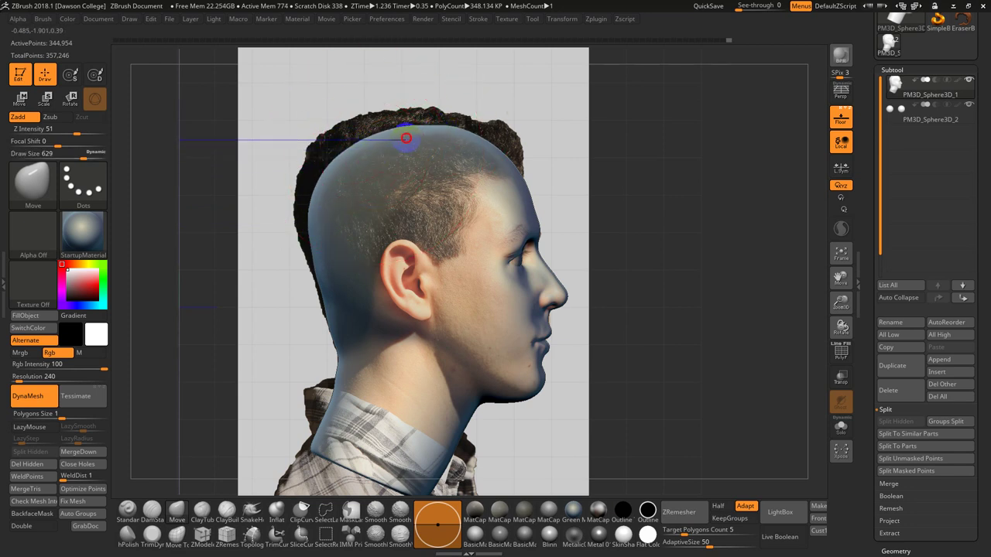
{"action": "key", "text": "shift"}
{"action": "mouse_move", "coordinate": [317, 226]}
{"action": "left_mouse_down", "text": "shift"}
{"action": "mouse_move", "coordinate": [338, 307]}
{"action": "mouse_move", "coordinate": [353, 294]}
{"action": "mouse_move", "coordinate": [331, 302]}
{"action": "left_mouse_up", "text": "shift"}
Hide the floor grid and its reference photos, and smooth the back of the neck with Smooth Stronger at draw size 324.
{"action": "key", "text": "["}
{"action": "right_click_drag", "start_coordinate": [496, 286], "coordinate": [542, 255]}
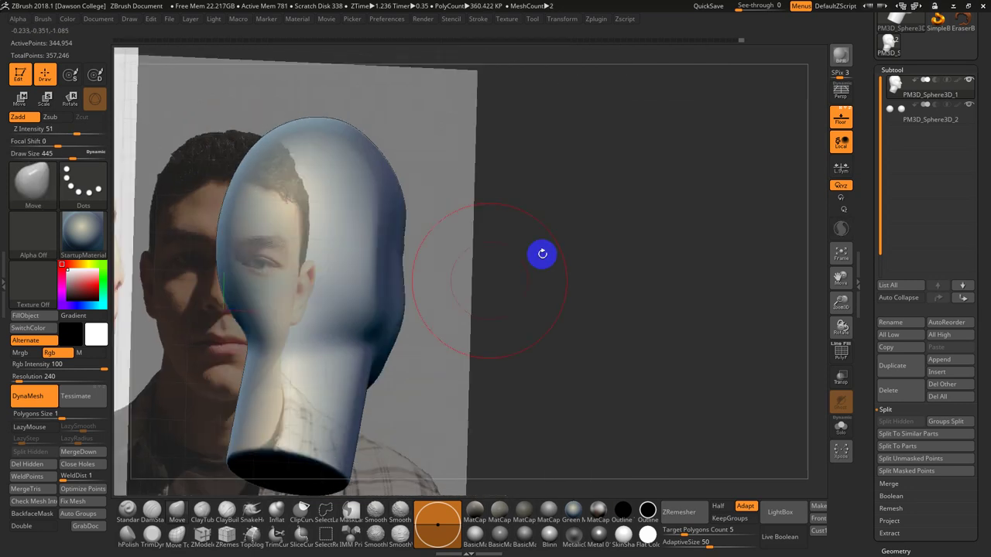
{"action": "key", "text": "shift"}
{"action": "right_click_drag", "start_coordinate": [496, 296], "coordinate": [501, 307]}
{"action": "left_click_drag", "start_coordinate": [501, 307], "coordinate": [863, 327]}
{"action": "left_click", "coordinate": [842, 127]}
{"action": "left_click_drag", "start_coordinate": [595, 316], "coordinate": [681, 309]}
{"action": "key", "text": "["}
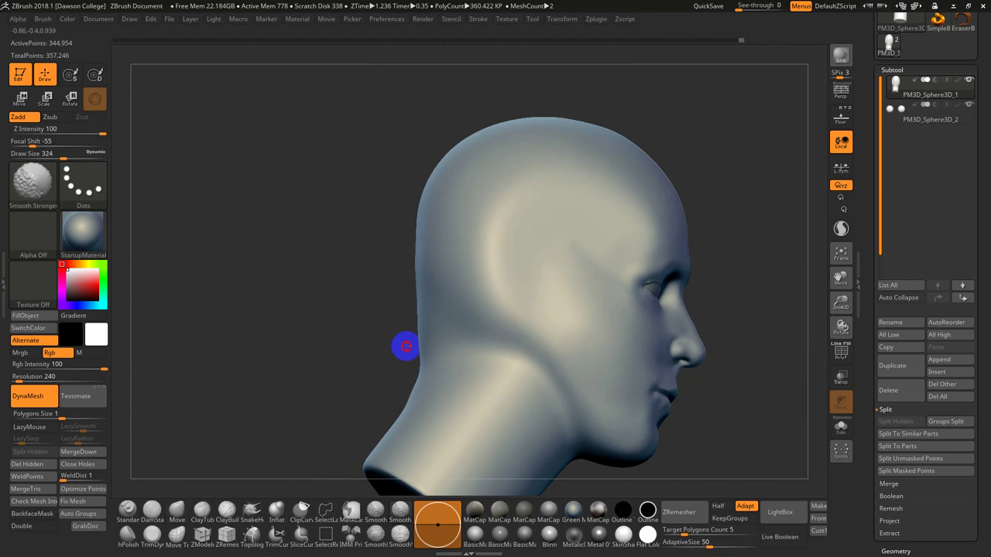
{"action": "left_click_drag", "start_coordinate": [414, 353], "coordinate": [336, 331]}
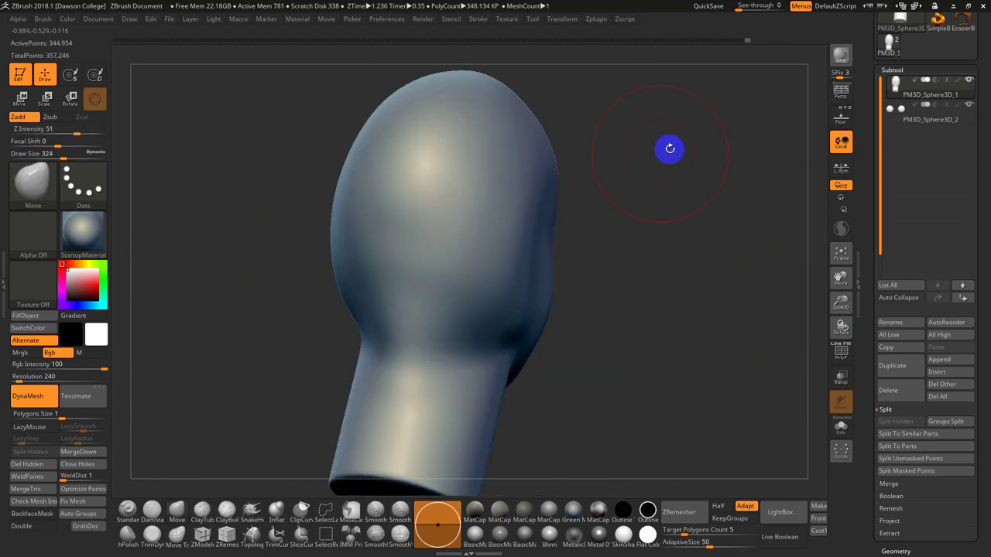
Smooth the lower back and sides of the skull where they meet the neck with Smooth Stronger at draw size 324.
{"action": "left_click_drag", "start_coordinate": [668, 148], "coordinate": [640, 263]}
{"action": "key", "text": "shift"}
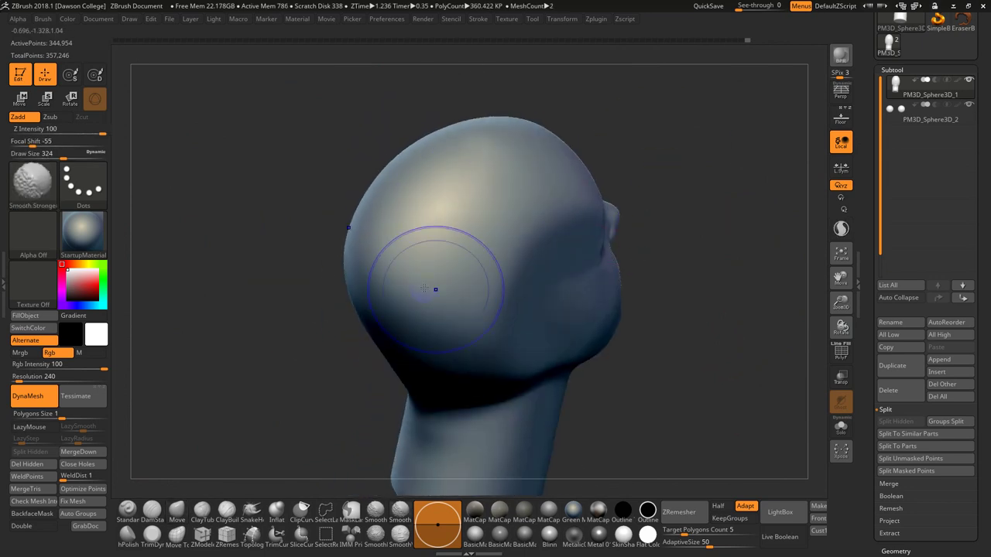
{"action": "left_click_drag", "start_coordinate": [655, 301], "coordinate": [634, 315]}
{"action": "left_click_drag", "start_coordinate": [370, 319], "coordinate": [434, 356], "text": "shift"}
{"action": "left_click_drag", "start_coordinate": [585, 367], "coordinate": [619, 403], "text": "shift"}
{"action": "left_click_drag", "start_coordinate": [349, 304], "coordinate": [369, 333], "text": "shift"}
{"action": "left_click_drag", "start_coordinate": [628, 343], "coordinate": [550, 352]}
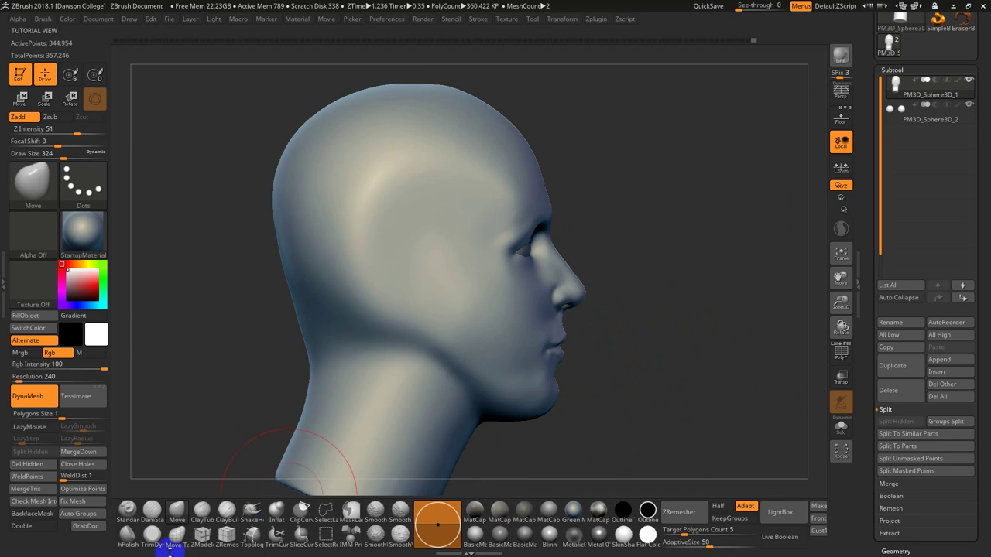
Flatten the side and back of the skull with hPolish at draw size 324 and blend the area with Smooth Stronger.
{"action": "left_click", "coordinate": [126, 535]}
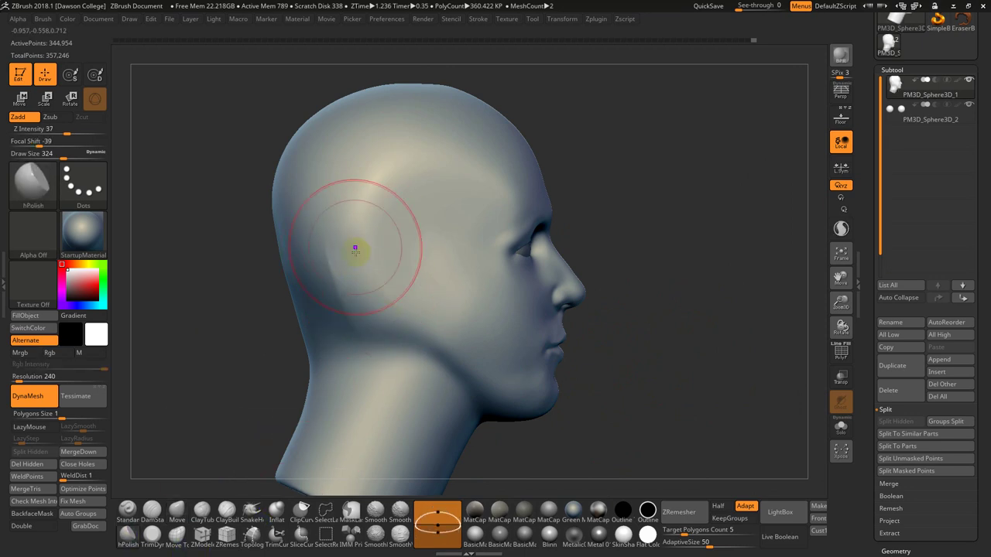
{"action": "mouse_move", "coordinate": [343, 286]}
{"action": "left_mouse_down"}
{"action": "mouse_move", "coordinate": [365, 207]}
{"action": "mouse_move", "coordinate": [343, 215]}
{"action": "mouse_move", "coordinate": [349, 232]}
{"action": "mouse_move", "coordinate": [324, 257]}
{"action": "mouse_move", "coordinate": [355, 273]}
{"action": "mouse_move", "coordinate": [328, 242]}
{"action": "left_mouse_up"}
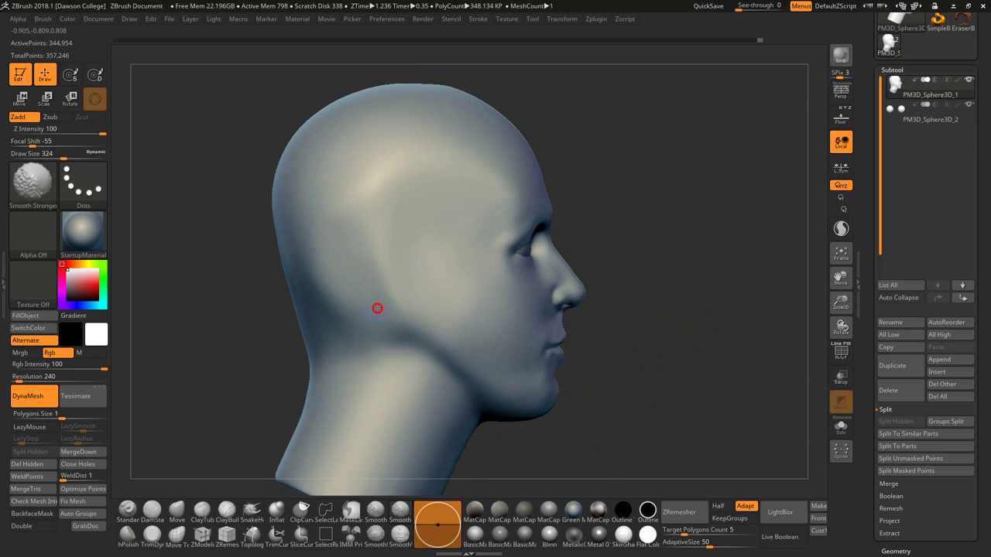
{"action": "mouse_move", "coordinate": [128, 263]}
{"action": "left_mouse_down"}
{"action": "mouse_move", "coordinate": [195, 281]}
{"action": "mouse_move", "coordinate": [470, 302]}
{"action": "left_mouse_up"}
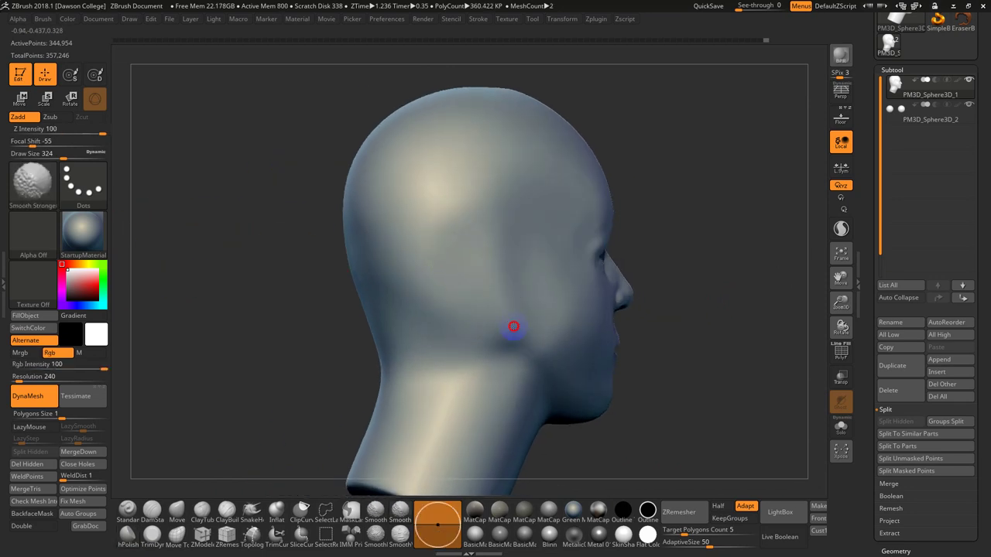
{"action": "left_click_drag", "start_coordinate": [513, 327], "coordinate": [530, 326], "text": "shift"}
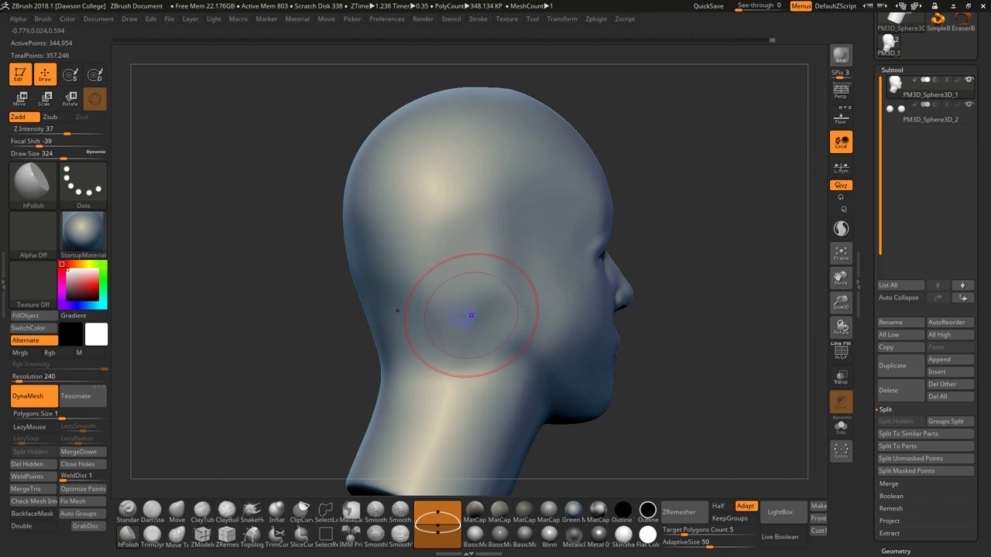
{"action": "left_click_drag", "start_coordinate": [464, 316], "coordinate": [475, 315], "text": "shift"}
{"action": "left_click_drag", "start_coordinate": [510, 266], "coordinate": [439, 247], "text": "shift"}
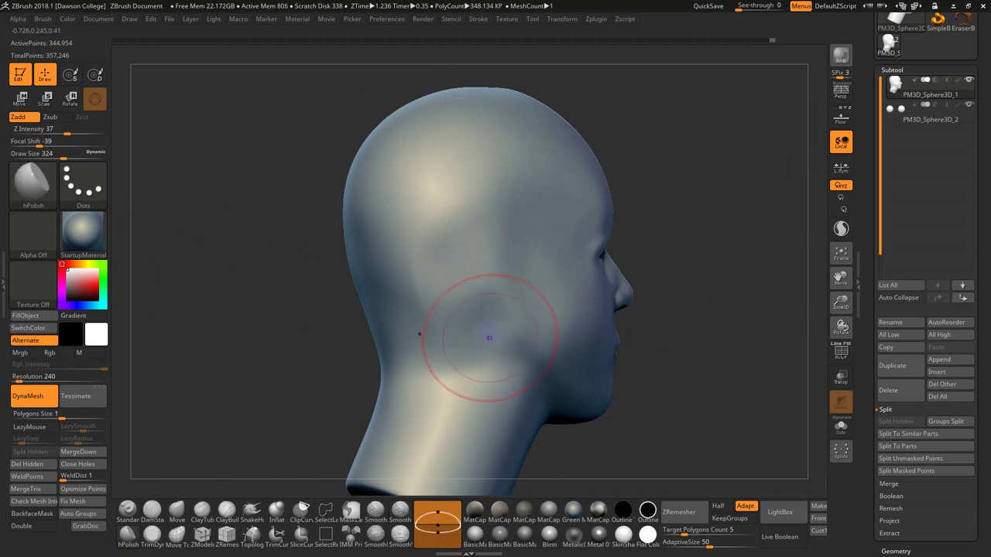
{"action": "left_click_drag", "start_coordinate": [703, 294], "coordinate": [610, 304]}
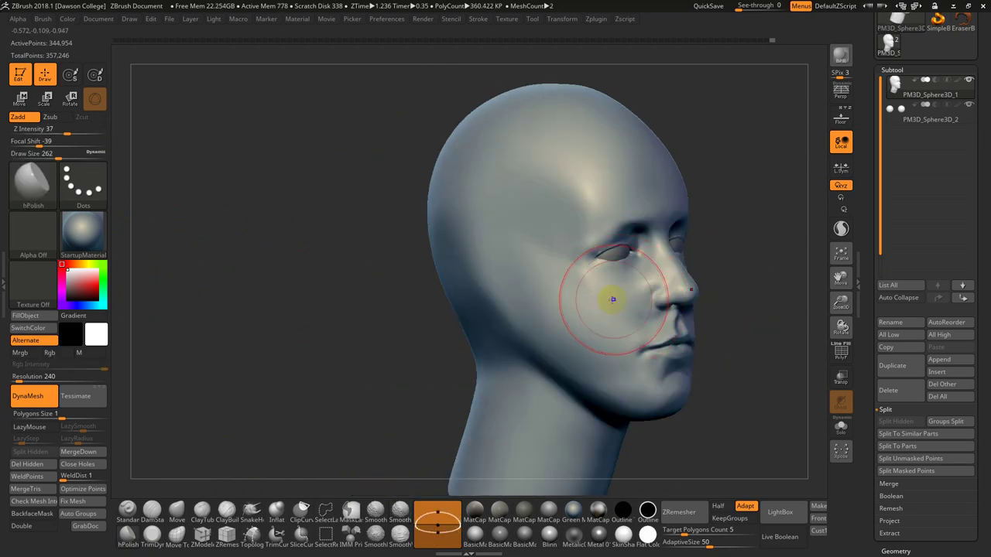
Undo the last stroke and flatten the cheek below the eye with hPolish at draw size 149.
{"action": "key", "text": "bracketleft"}
{"action": "key", "text": "bracketleft"}
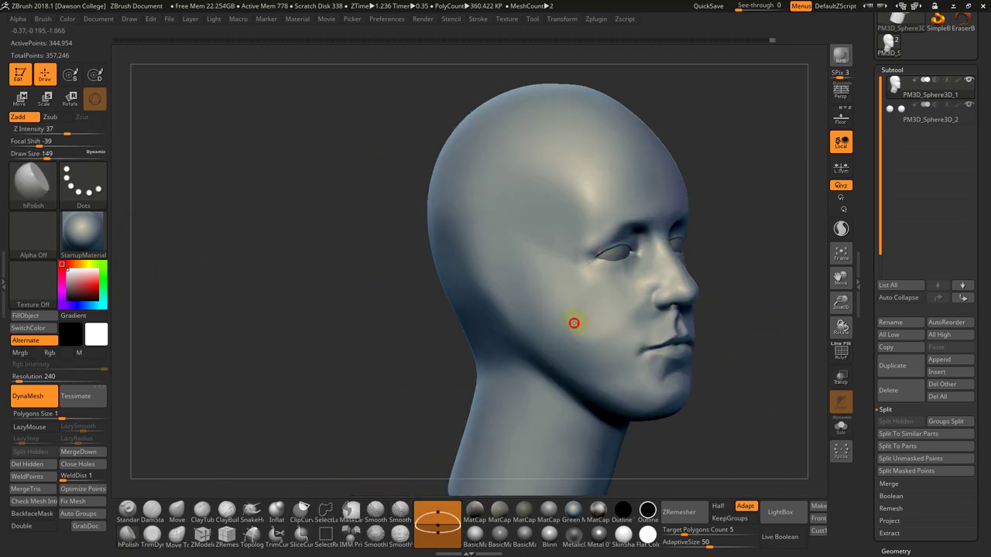
{"action": "key", "text": "ctrl+z"}
{"action": "mouse_move", "coordinate": [573, 323]}
{"action": "left_mouse_down"}
{"action": "mouse_move", "coordinate": [608, 314]}
{"action": "mouse_move", "coordinate": [632, 293]}
{"action": "mouse_move", "coordinate": [602, 315]}
{"action": "left_mouse_up"}
Polish the cheek plane with hPolish at Z Intensity 52 and draw size 182, and blend it with Smooth Stronger at 101.
{"action": "key", "text": "u"}
{"action": "key", "text": "s"}
{"action": "right_click_drag", "start_coordinate": [601, 316], "coordinate": [592, 317]}
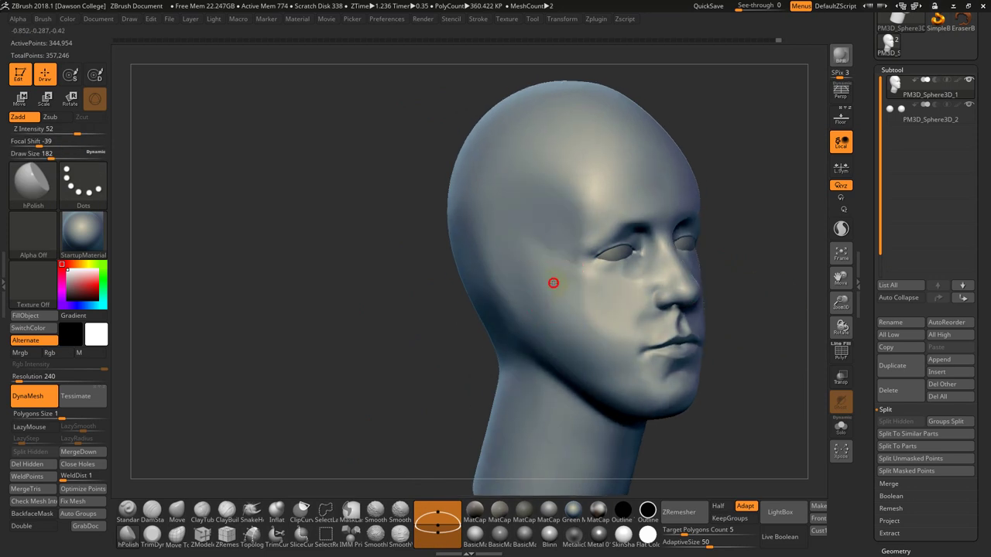
{"action": "left_click_drag", "start_coordinate": [553, 282], "coordinate": [626, 369]}
{"action": "mouse_move", "coordinate": [772, 359]}
{"action": "left_mouse_down"}
{"action": "mouse_move", "coordinate": [726, 349]}
{"action": "mouse_move", "coordinate": [705, 332]}
{"action": "left_mouse_up"}
{"action": "mouse_move", "coordinate": [463, 350]}
{"action": "left_mouse_down"}
{"action": "mouse_move", "coordinate": [526, 348]}
{"action": "mouse_move", "coordinate": [572, 319]}
{"action": "mouse_move", "coordinate": [623, 319]}
{"action": "left_mouse_up"}
{"action": "key", "text": "shift"}
{"action": "key", "text": "["}
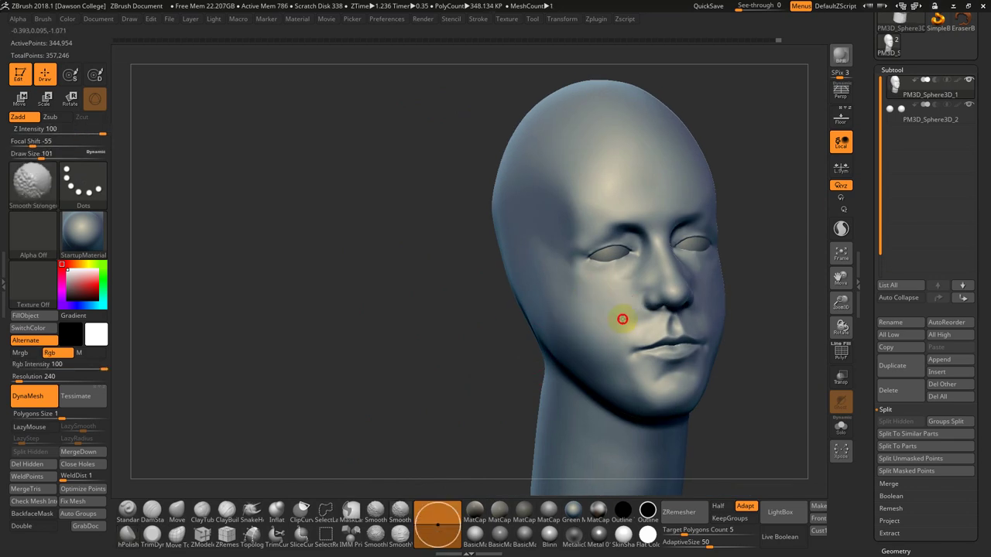
{"action": "mouse_move", "coordinate": [741, 338]}
{"action": "left_mouse_down"}
{"action": "mouse_move", "coordinate": [650, 336]}
{"action": "mouse_move", "coordinate": [752, 349]}
{"action": "left_mouse_up"}
Switch to FastStone Image Viewer and examine the cheek and cheekbone in photo 150A5702.JPG for comparison with the sculpt.
{"action": "key", "text": "alt+Tab"}
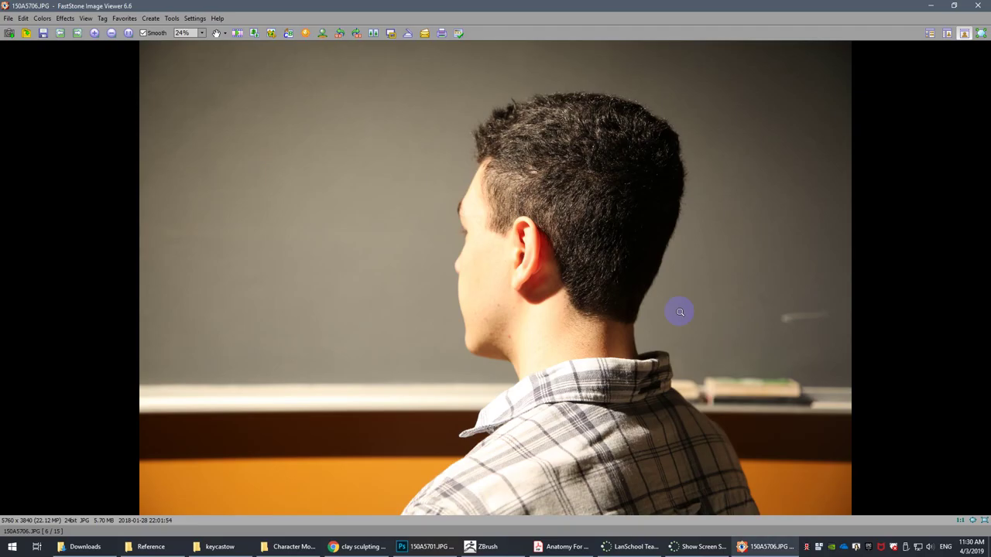
{"action": "scroll", "coordinate": [650, 297], "scroll_direction": "down", "scroll_amount": 2}
{"action": "scroll", "coordinate": [620, 294], "scroll_direction": "up", "scroll_amount": 5}
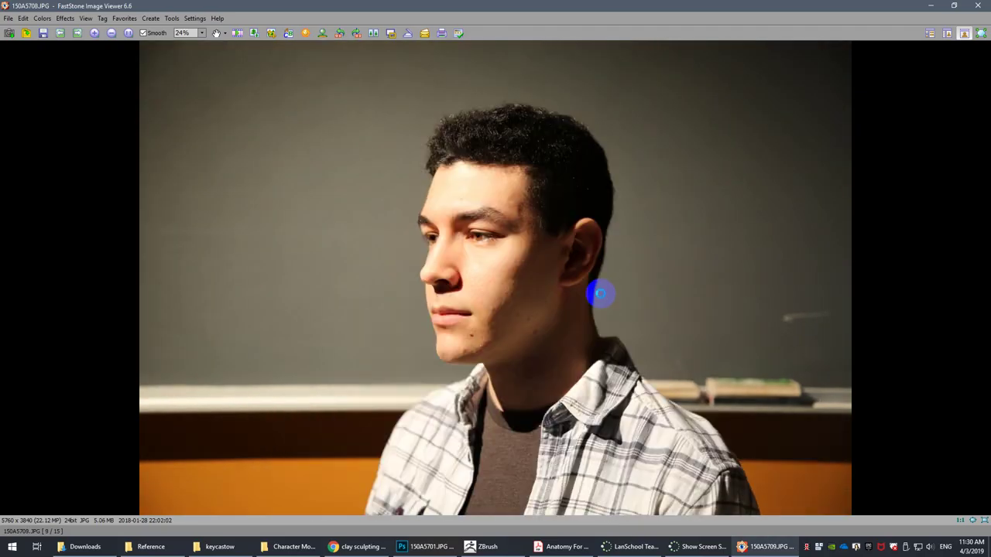
{"action": "scroll", "coordinate": [592, 292], "scroll_direction": "up", "scroll_amount": 1}
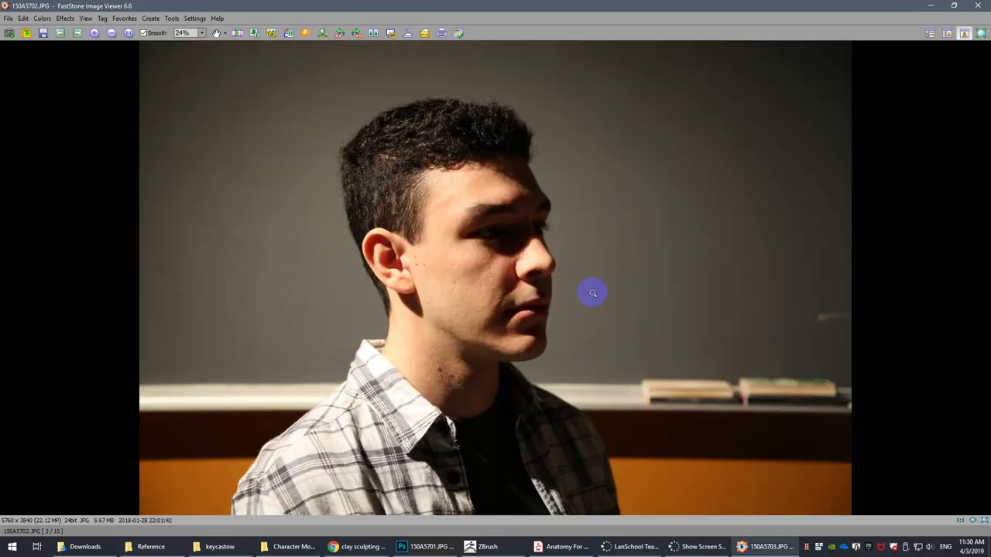
{"action": "left_click", "coordinate": [485, 267]}
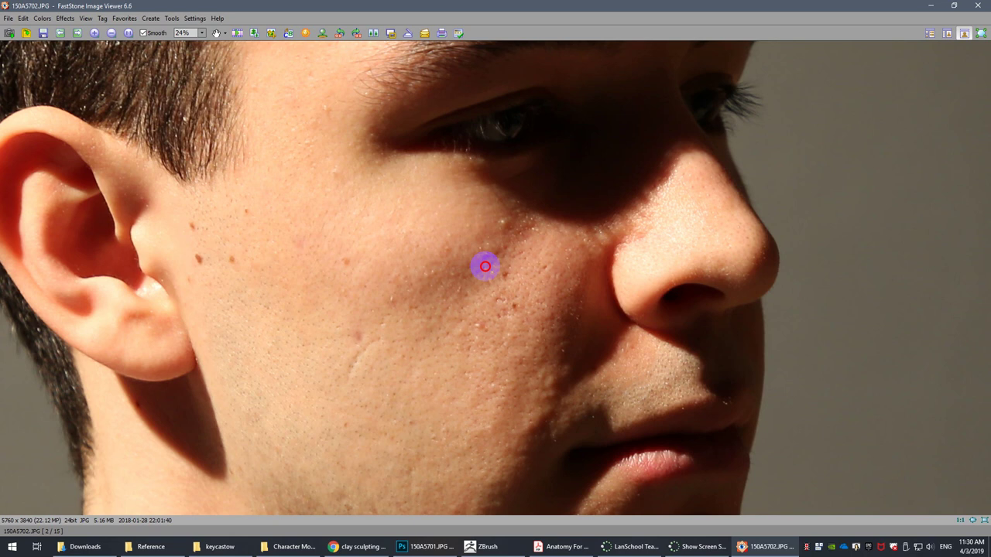
{"action": "left_click", "coordinate": [485, 267]}
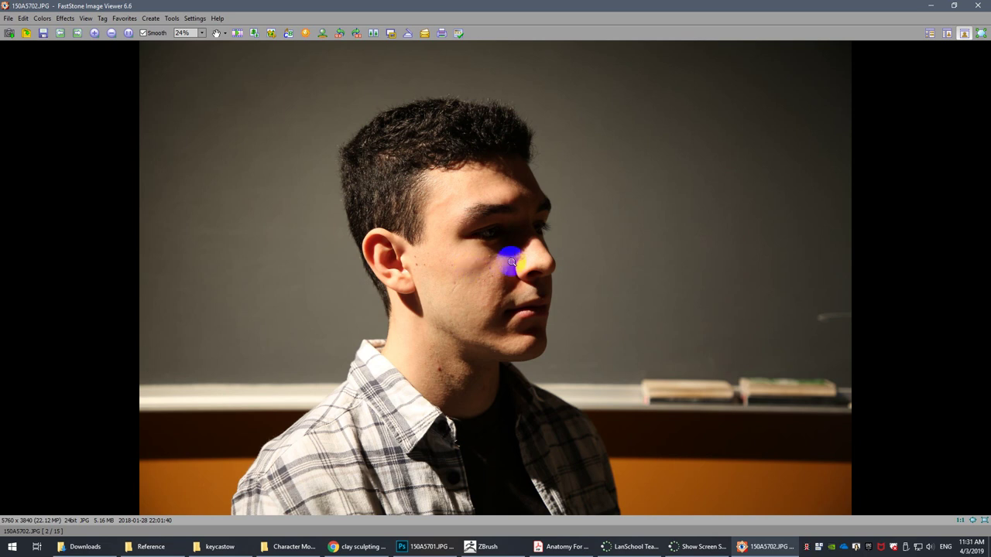
{"action": "key", "text": "alt+Tab"}
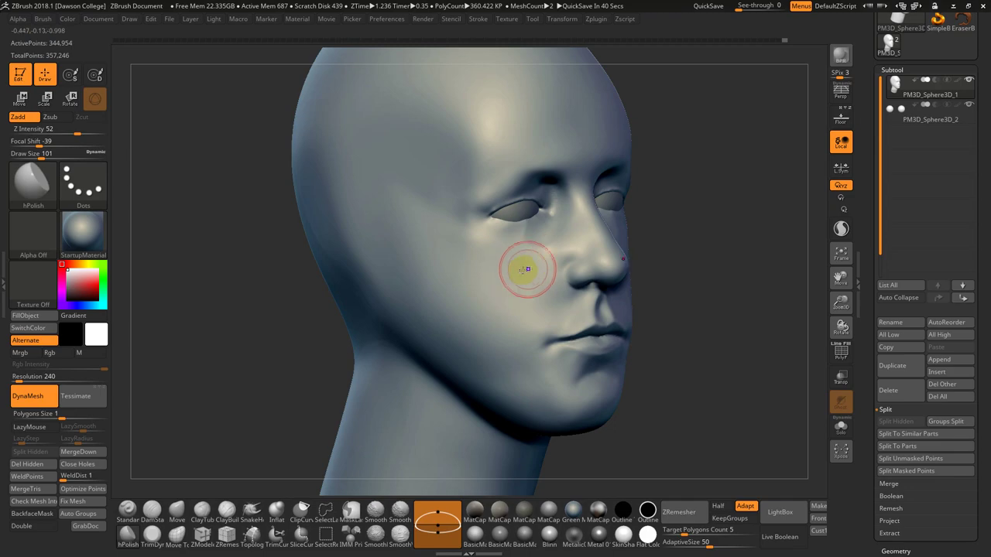
{"action": "key", "text": "alt+Tab"}
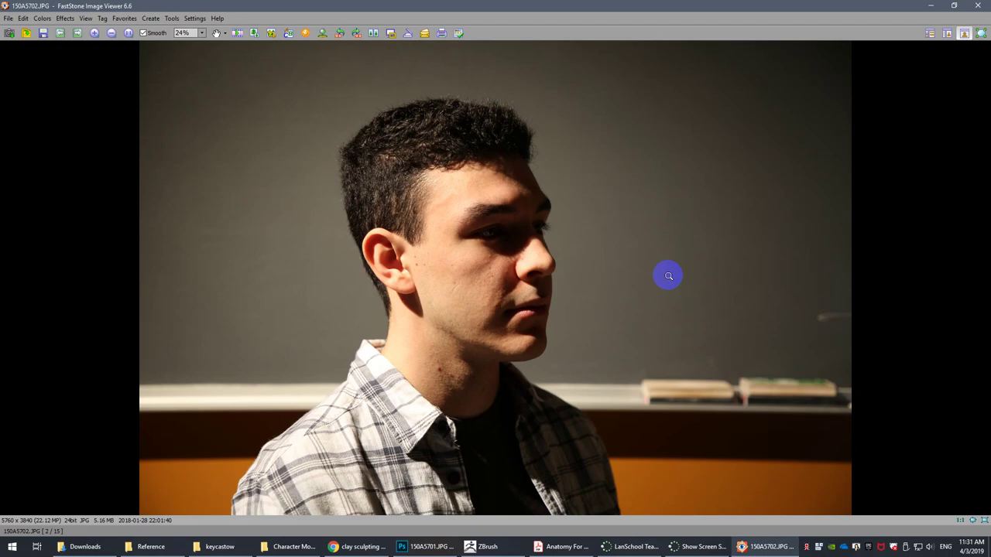
Switch back to ZBrush, set See-through to 31, and align the head with the three-quarter photo behind it.
{"action": "key", "text": "alt+Tab"}
{"action": "left_click", "coordinate": [752, 10]}
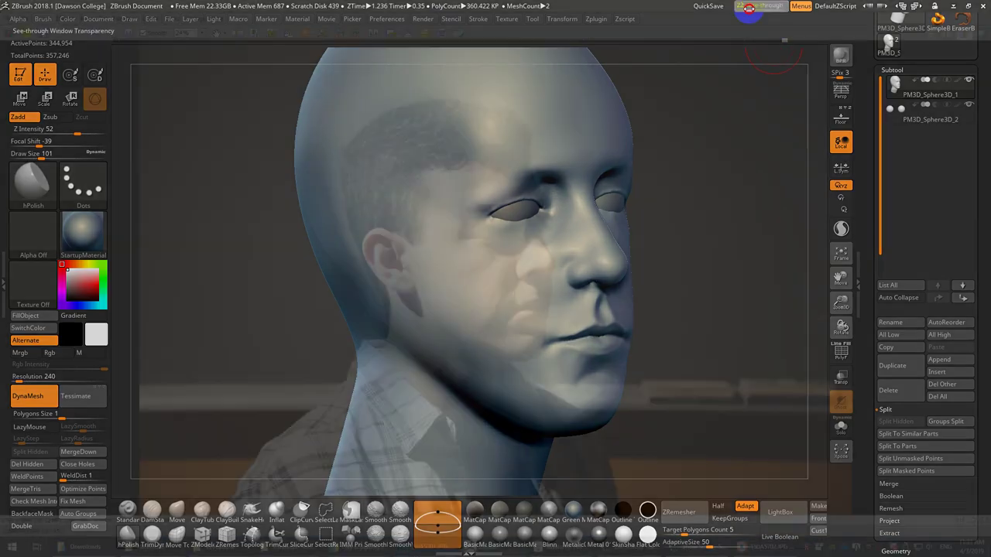
{"action": "left_click_drag", "start_coordinate": [748, 55], "coordinate": [658, 264]}
Build up the cheek with ClayTubes at Z Intensity 3, following the photo, and smooth the strokes at draw size 177.
{"action": "key", "text": "b"}
{"action": "key", "text": "c"}
{"action": "key", "text": "t"}
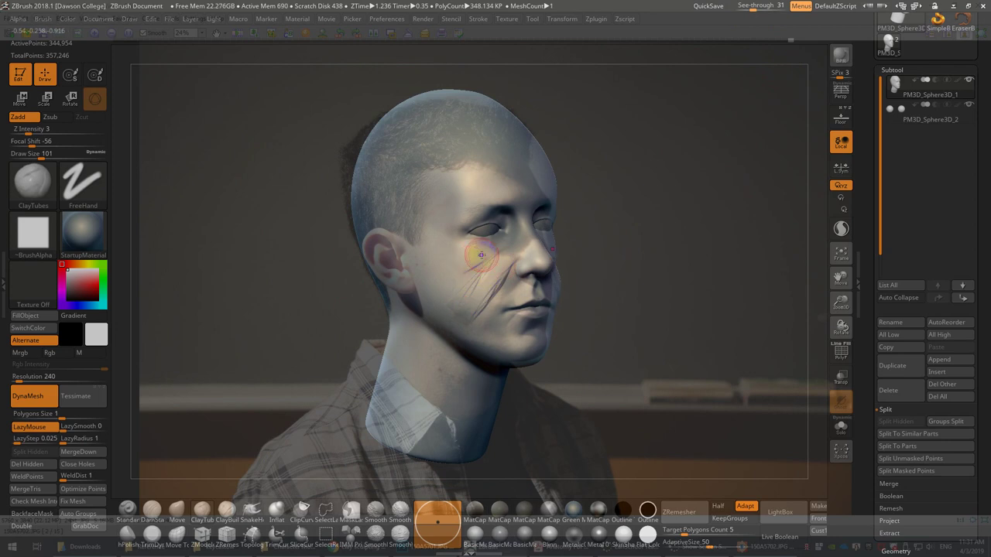
{"action": "key", "text": "s"}
{"action": "left_click_drag", "start_coordinate": [476, 265], "coordinate": [487, 267]}
{"action": "left_click_drag", "start_coordinate": [482, 267], "coordinate": [469, 294], "text": "shift"}
{"action": "left_click_drag", "start_coordinate": [697, 309], "coordinate": [671, 309], "text": "shift"}
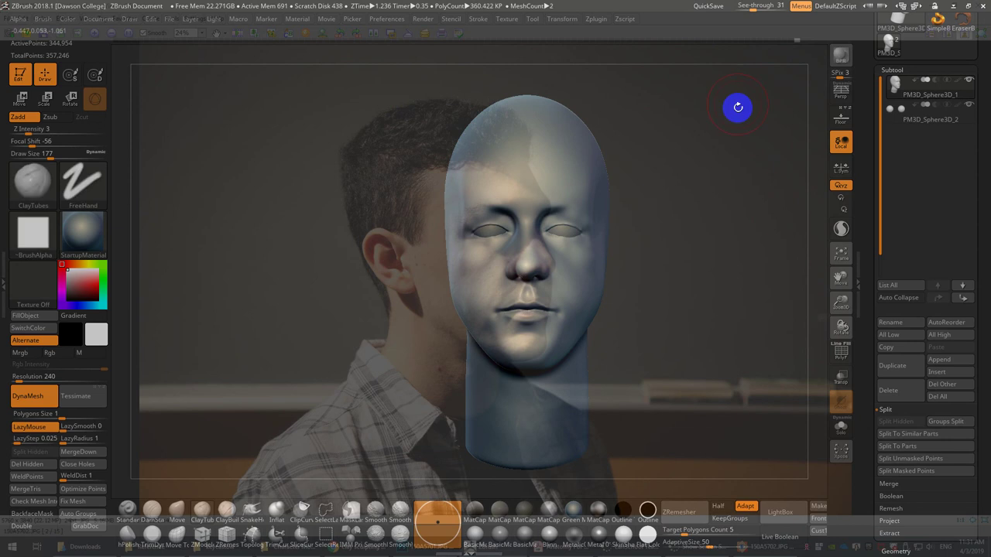
Set See-through to 0 and soften the cheek below the cheekbone with Smooth Stronger at draw size 177.
{"action": "left_click_drag", "start_coordinate": [755, 7], "coordinate": [735, 6]}
{"action": "mouse_move", "coordinate": [677, 281]}
{"action": "left_mouse_down"}
{"action": "mouse_move", "coordinate": [690, 292]}
{"action": "mouse_move", "coordinate": [686, 338]}
{"action": "left_mouse_up"}
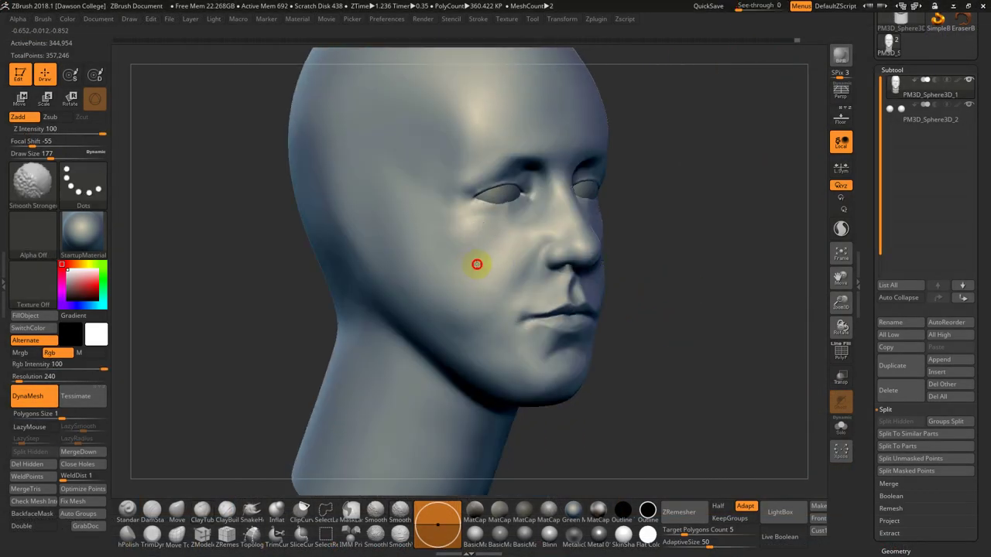
{"action": "left_click_drag", "start_coordinate": [481, 268], "coordinate": [463, 302], "text": "shift"}
{"action": "mouse_move", "coordinate": [687, 315]}
{"action": "left_mouse_down", "text": "shift"}
{"action": "mouse_move", "coordinate": [719, 329]}
{"action": "mouse_move", "coordinate": [684, 339]}
{"action": "left_mouse_up", "text": "shift"}
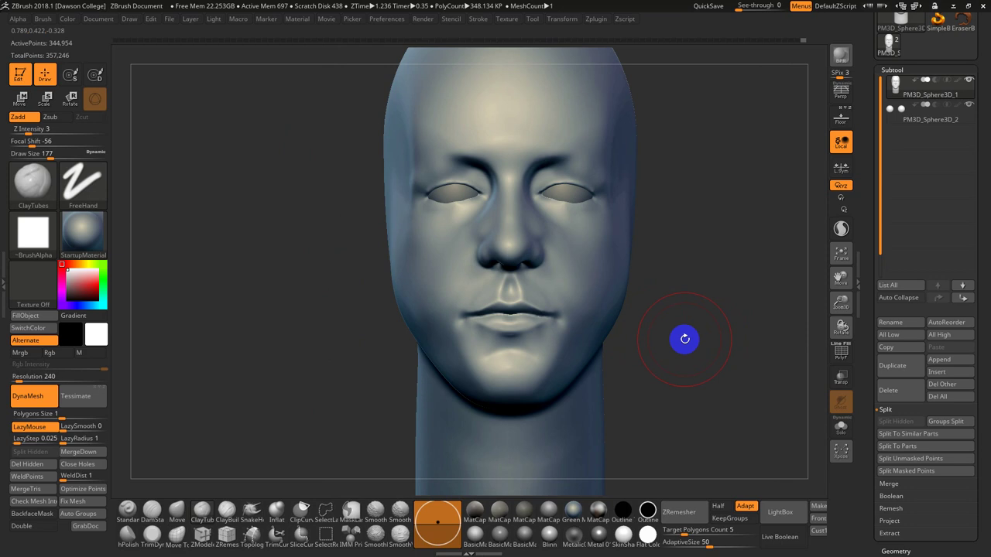
Carve the nasolabial fold from the nostril around the mouth corner toward the chin with DamStandard at draw size 77.
{"action": "key", "text": "b"}
{"action": "key", "text": "d"}
{"action": "key", "text": "s"}
{"action": "key", "text": "s"}
{"action": "left_click_drag", "start_coordinate": [533, 294], "coordinate": [522, 293]}
{"action": "left_click_drag", "start_coordinate": [693, 298], "coordinate": [736, 297]}
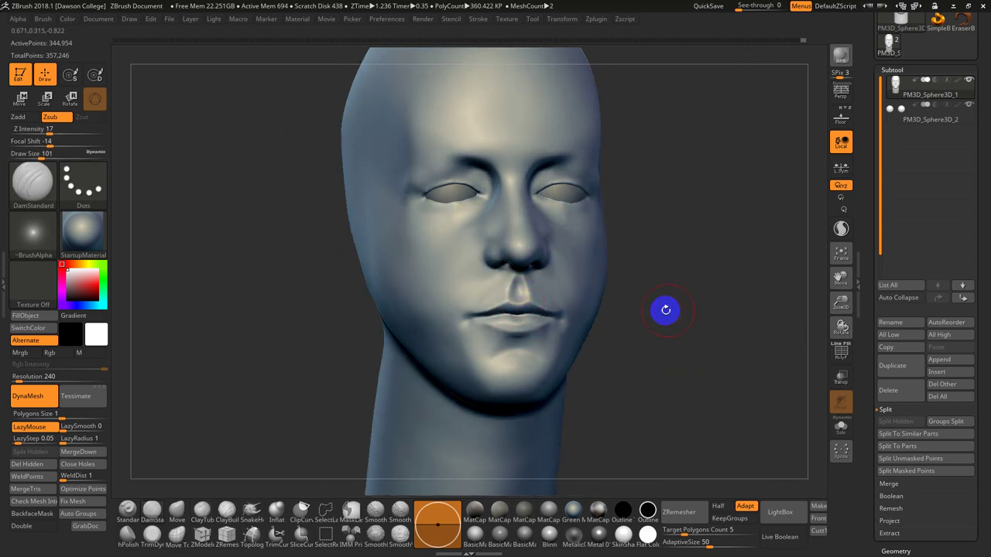
{"action": "left_click_drag", "start_coordinate": [665, 310], "coordinate": [743, 310]}
{"action": "key", "text": "s"}
{"action": "left_click_drag", "start_coordinate": [479, 257], "coordinate": [489, 243]}
{"action": "key", "text": "s"}
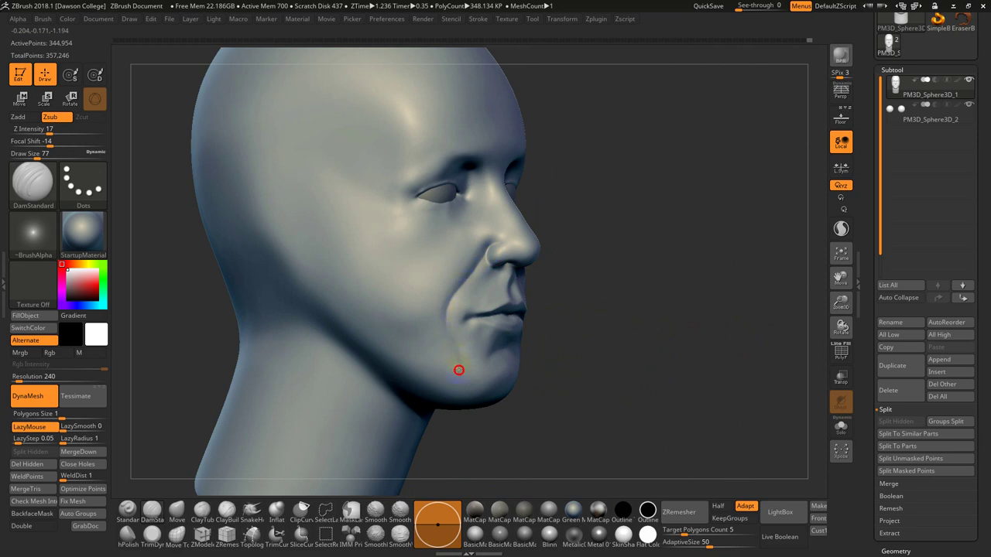
Soften the crease beside the mouth into the cheek with the Smooth brush at draw size 101.
{"action": "mouse_move", "coordinate": [633, 351]}
{"action": "left_mouse_down"}
{"action": "mouse_move", "coordinate": [596, 347]}
{"action": "mouse_move", "coordinate": [634, 336]}
{"action": "mouse_move", "coordinate": [671, 369]}
{"action": "mouse_move", "coordinate": [652, 335]}
{"action": "mouse_move", "coordinate": [624, 327]}
{"action": "left_mouse_up"}
{"action": "key", "text": "s"}
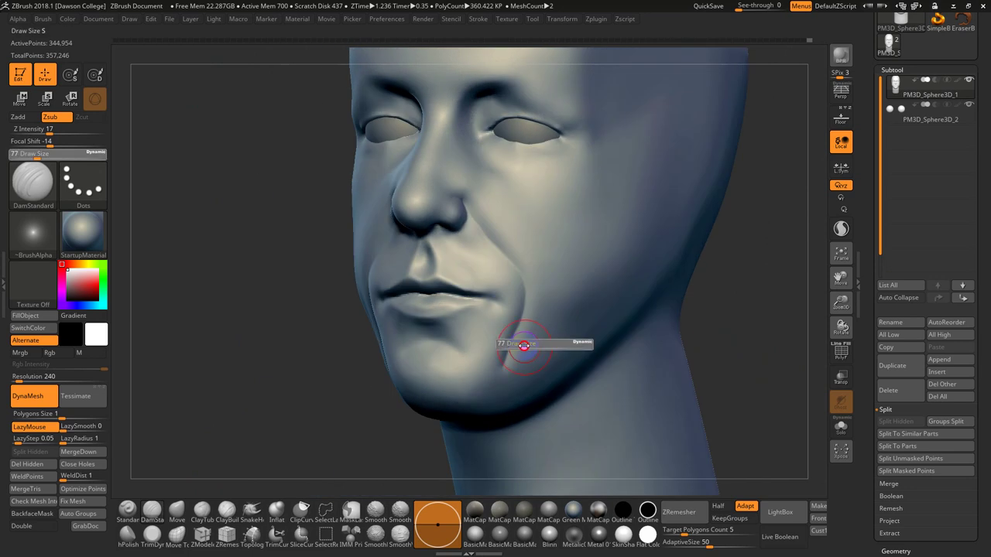
{"action": "left_click", "coordinate": [523, 346]}
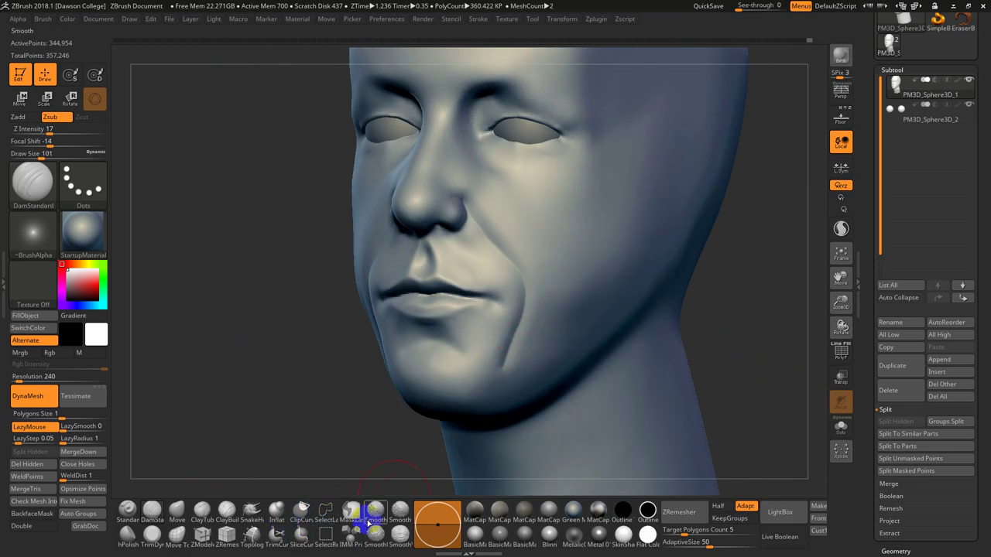
{"action": "key", "text": "shift"}
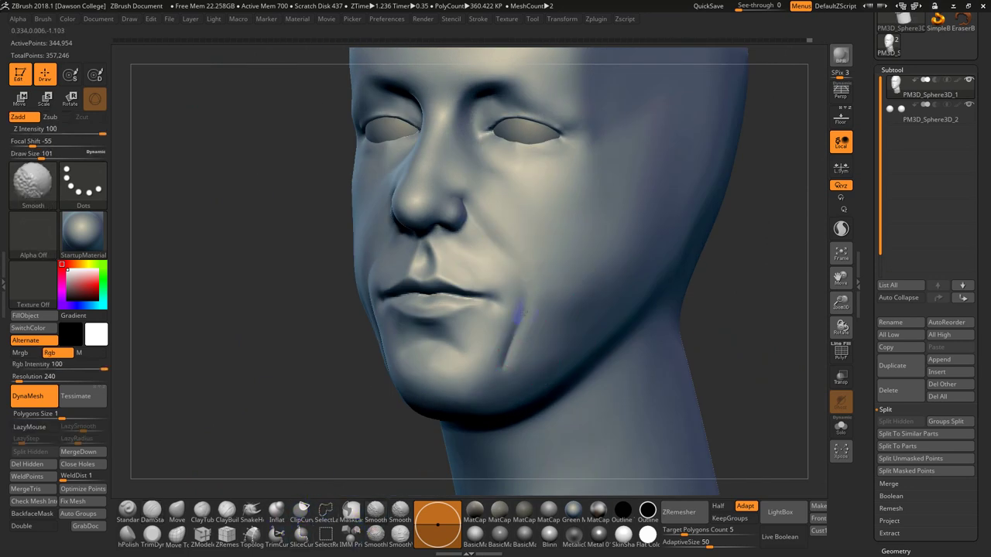
{"action": "left_click", "coordinate": [376, 534]}
{"action": "mouse_move", "coordinate": [519, 299]}
{"action": "left_mouse_down", "text": "shift"}
{"action": "mouse_move", "coordinate": [521, 223]}
{"action": "mouse_move", "coordinate": [540, 282]}
{"action": "left_mouse_up", "text": "shift"}
{"action": "left_click_drag", "start_coordinate": [741, 283], "coordinate": [779, 283]}
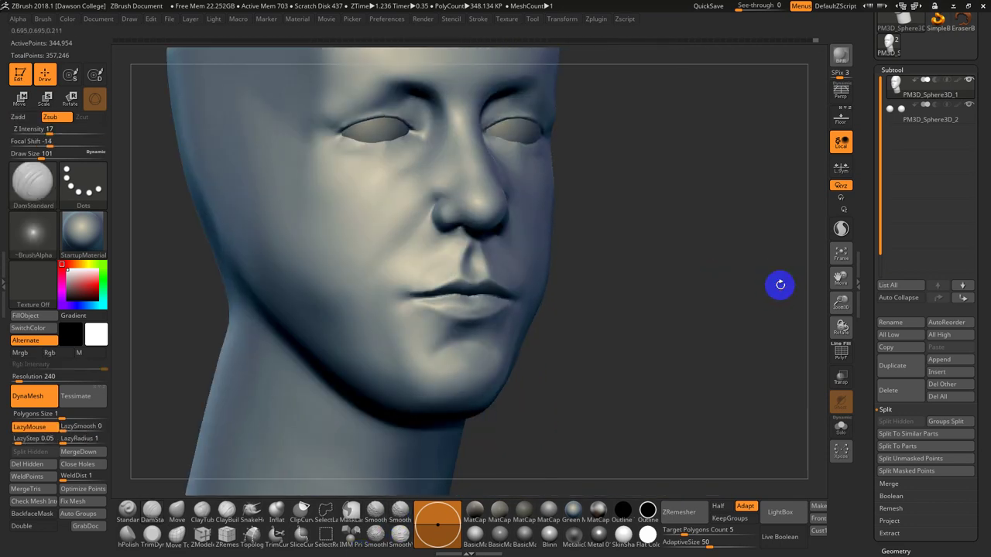
{"action": "mouse_move", "coordinate": [564, 364]}
{"action": "left_mouse_down"}
{"action": "mouse_move", "coordinate": [626, 365]}
{"action": "mouse_move", "coordinate": [628, 376]}
{"action": "mouse_move", "coordinate": [664, 379]}
{"action": "mouse_move", "coordinate": [438, 334]}
{"action": "mouse_move", "coordinate": [642, 377]}
{"action": "mouse_move", "coordinate": [670, 397]}
{"action": "left_mouse_up"}
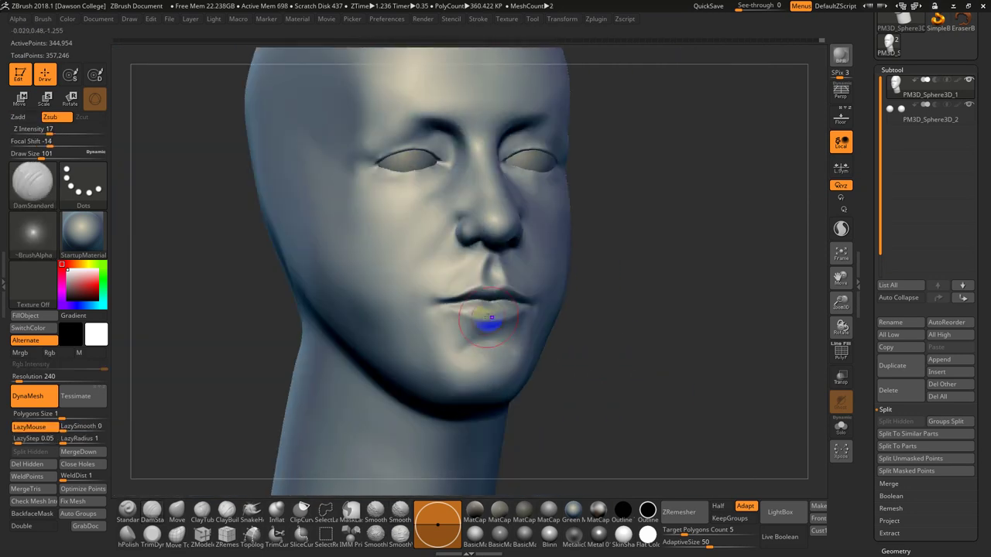
Choose the Ear mesh of the IMM BParts insert brush, with the head in profile.
{"action": "mouse_move", "coordinate": [655, 330]}
{"action": "left_mouse_down", "text": "shift"}
{"action": "mouse_move", "coordinate": [667, 331]}
{"action": "mouse_move", "coordinate": [664, 315]}
{"action": "mouse_move", "coordinate": [741, 359]}
{"action": "mouse_move", "coordinate": [702, 297]}
{"action": "left_mouse_up", "text": "shift"}
{"action": "key", "text": "b"}
{"action": "key", "text": "i"}
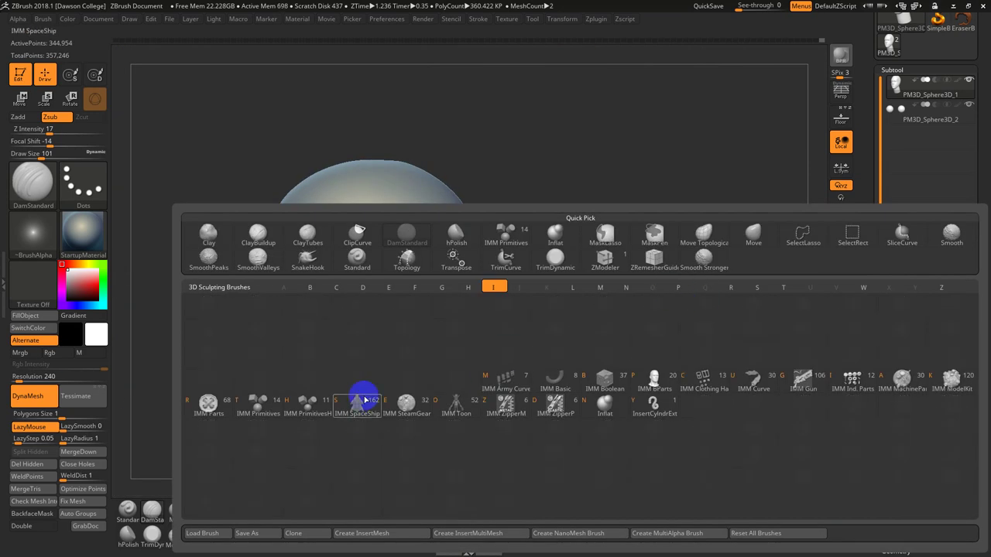
{"action": "left_click", "coordinate": [653, 381]}
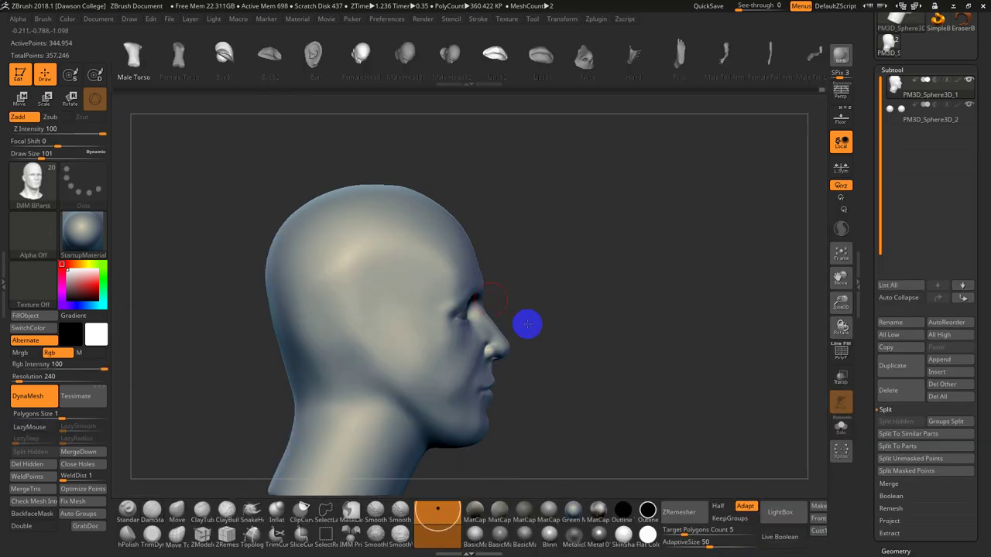
{"action": "left_click_drag", "start_coordinate": [672, 273], "coordinate": [575, 282], "text": "shift"}
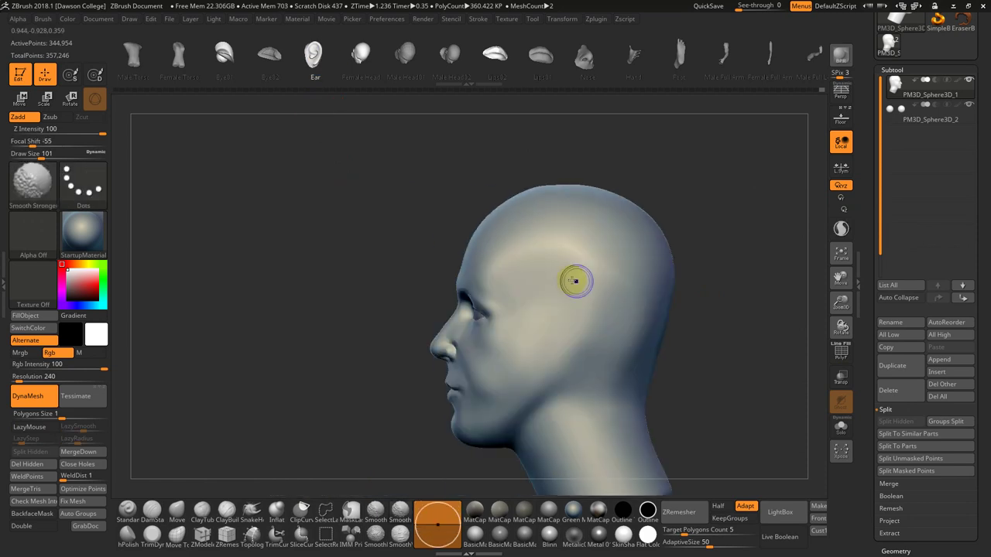
{"action": "key", "text": "s"}
{"action": "left_click_drag", "start_coordinate": [635, 317], "coordinate": [655, 319]}
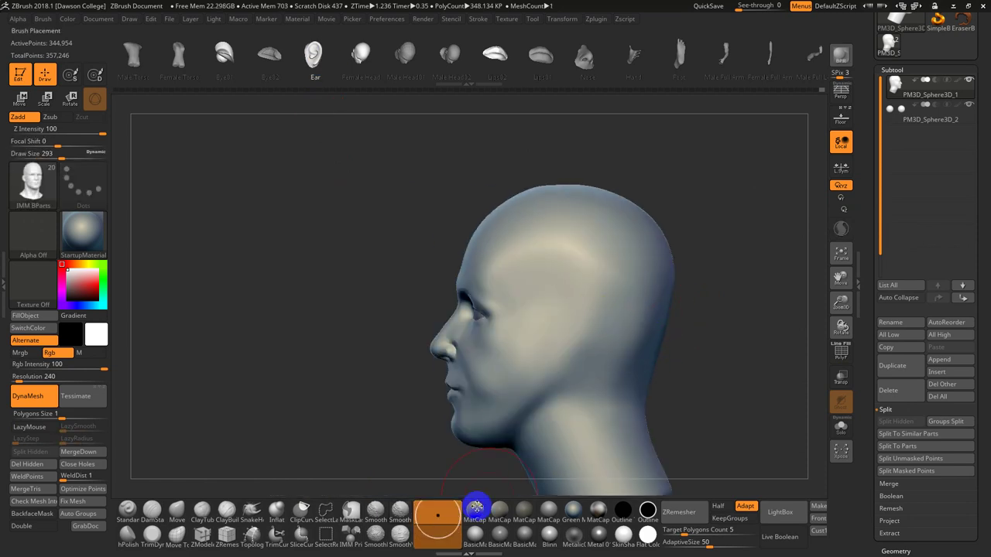
{"action": "left_click", "coordinate": [404, 520]}
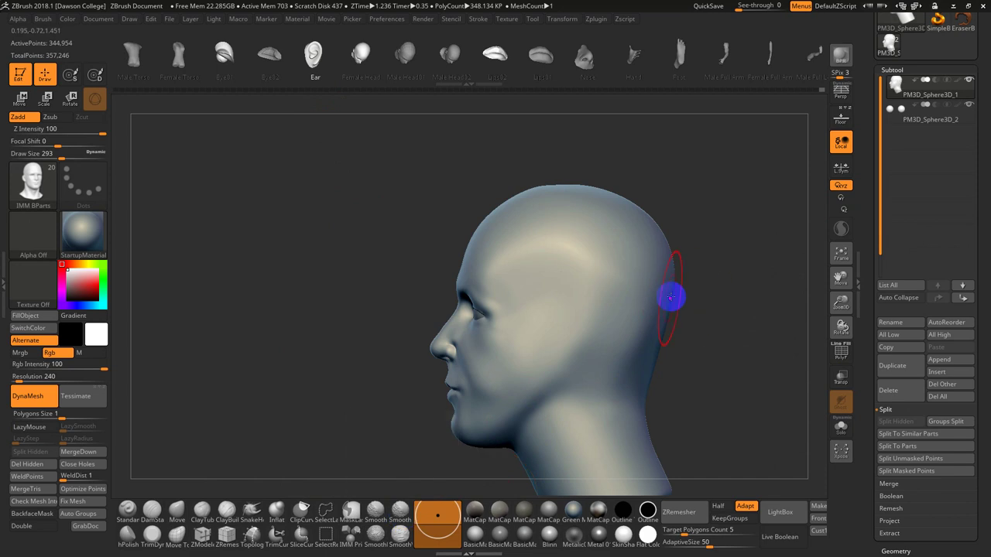
{"action": "left_click_drag", "start_coordinate": [744, 327], "coordinate": [700, 334]}
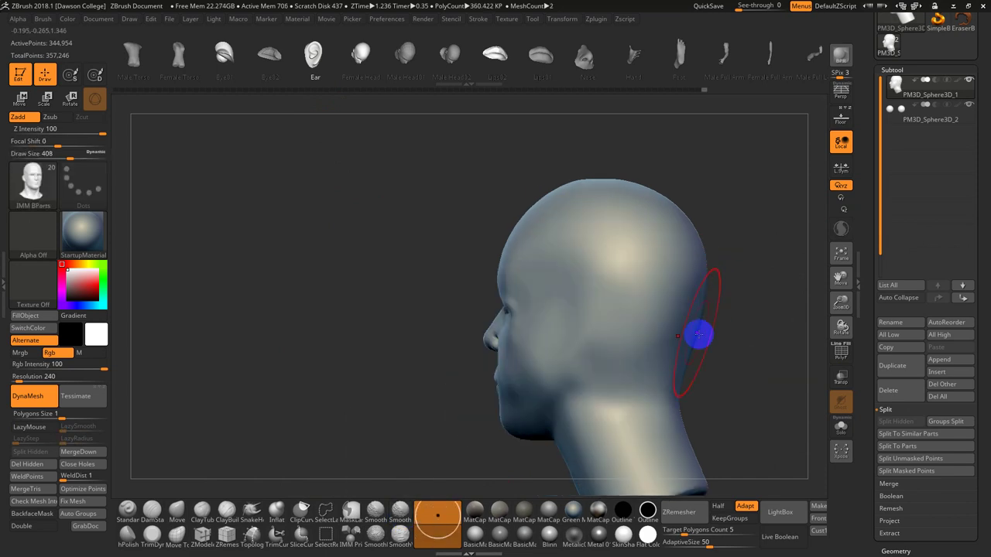
{"action": "left_click_drag", "start_coordinate": [661, 292], "coordinate": [650, 323], "text": "shift"}
{"action": "right_click_drag", "start_coordinate": [690, 326], "coordinate": [741, 339]}
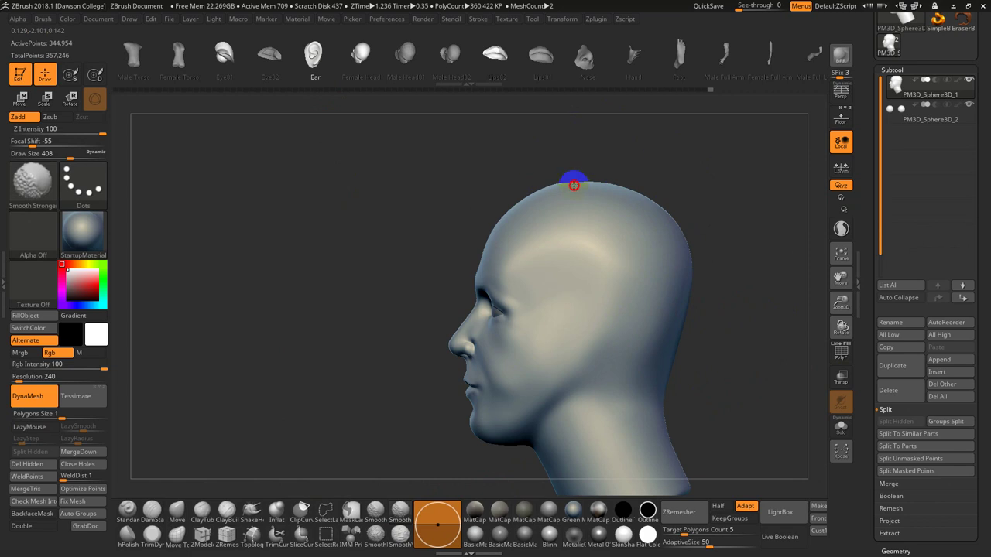
{"action": "left_click_drag", "start_coordinate": [655, 227], "coordinate": [669, 241]}
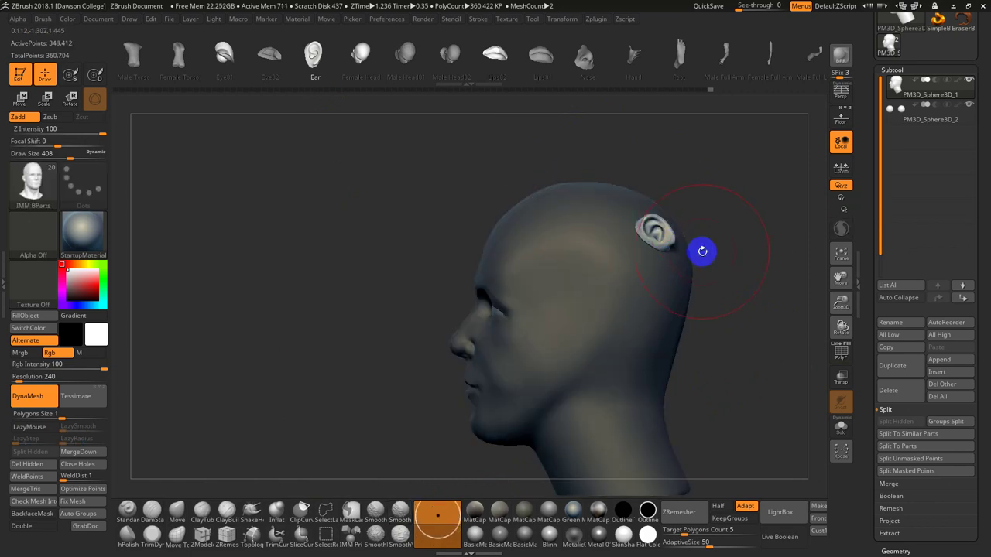
{"action": "key", "text": "ctrl+z"}
Show the side reference photo and insert the Ear mesh over the photographed ear at draw size 408.
{"action": "left_click_drag", "start_coordinate": [735, 355], "coordinate": [668, 319], "text": "alt"}
{"action": "key", "text": "shift"}
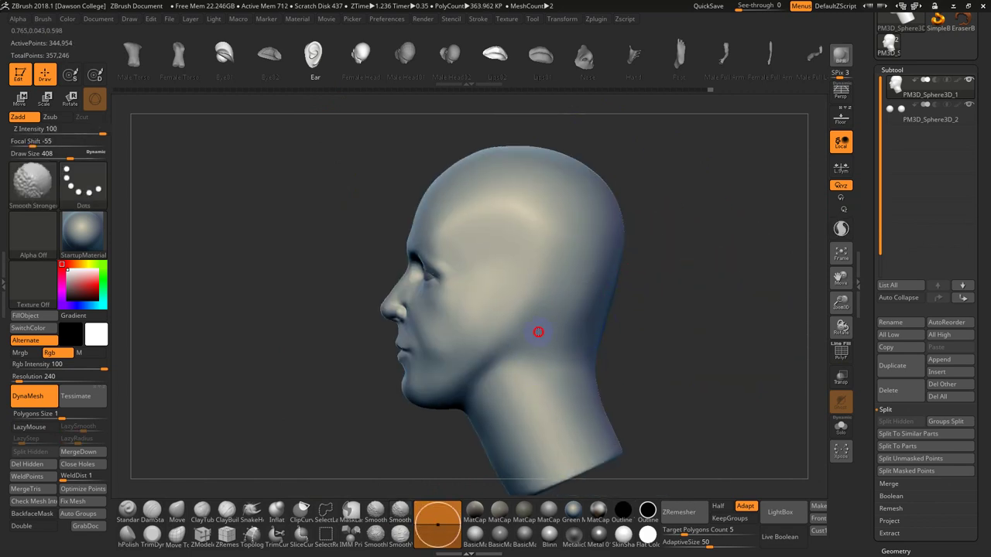
{"action": "mouse_move", "coordinate": [666, 374]}
{"action": "left_mouse_down"}
{"action": "mouse_move", "coordinate": [706, 381]}
{"action": "mouse_move", "coordinate": [699, 391]}
{"action": "mouse_move", "coordinate": [736, 392]}
{"action": "mouse_move", "coordinate": [653, 330]}
{"action": "mouse_move", "coordinate": [675, 394]}
{"action": "mouse_move", "coordinate": [715, 384]}
{"action": "left_mouse_up"}
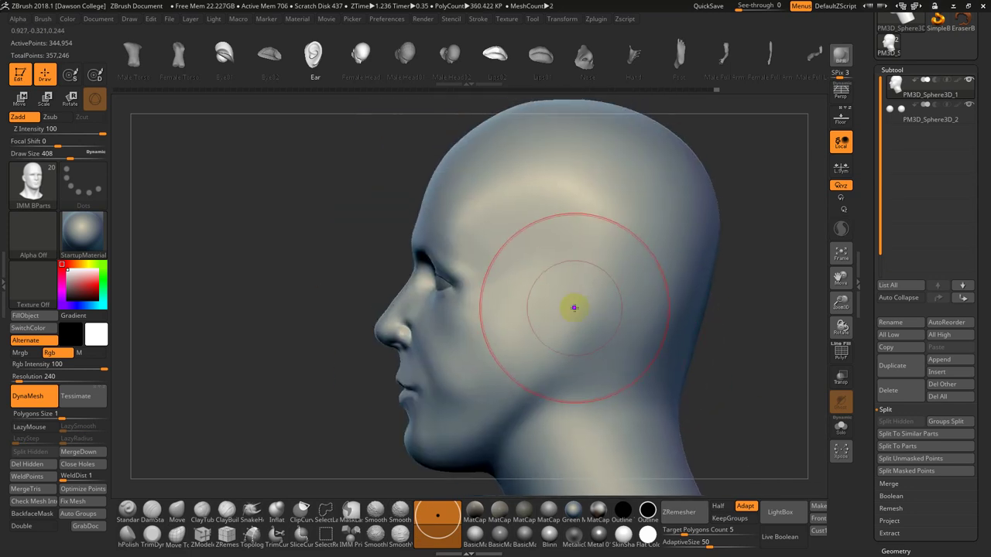
{"action": "left_click", "coordinate": [836, 124]}
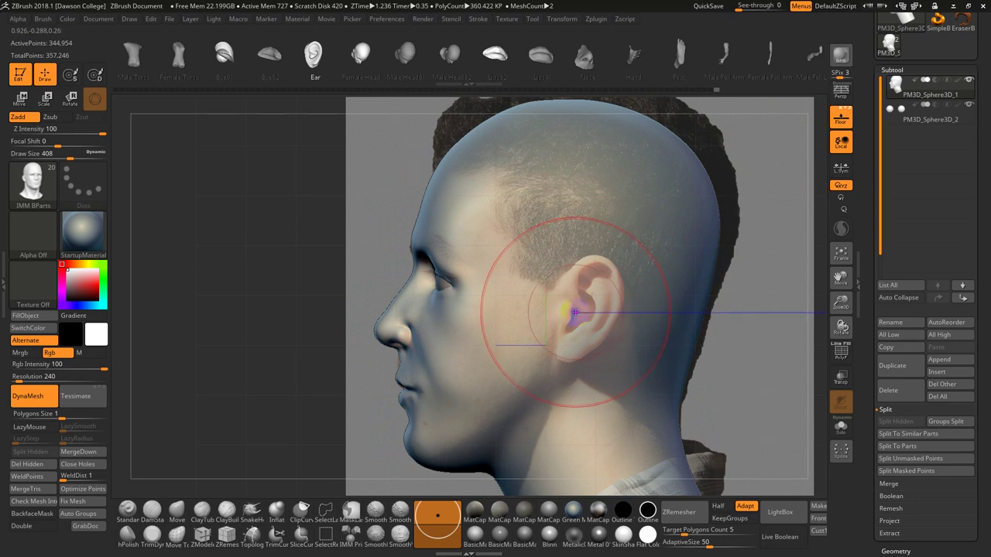
{"action": "left_click_drag", "start_coordinate": [574, 312], "coordinate": [564, 364]}
{"action": "mouse_move", "coordinate": [735, 346]}
{"action": "right_mouse_down", "text": "shift"}
{"action": "mouse_move", "coordinate": [777, 345]}
{"action": "mouse_move", "coordinate": [724, 356]}
{"action": "right_mouse_up", "text": "shift"}
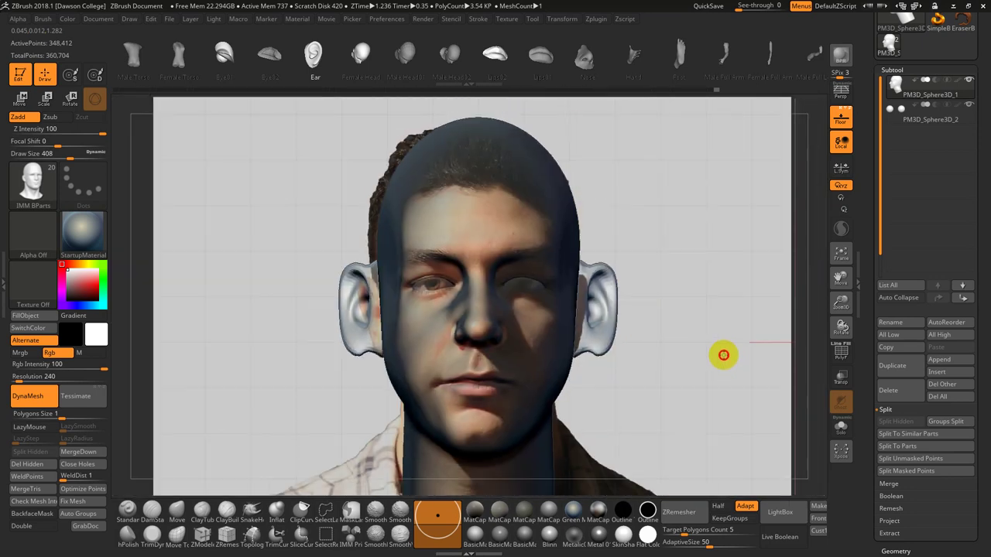
Scale the inserted ears narrower with the transform gizmo and set them closer against the sides of the head.
{"action": "key", "text": "w"}
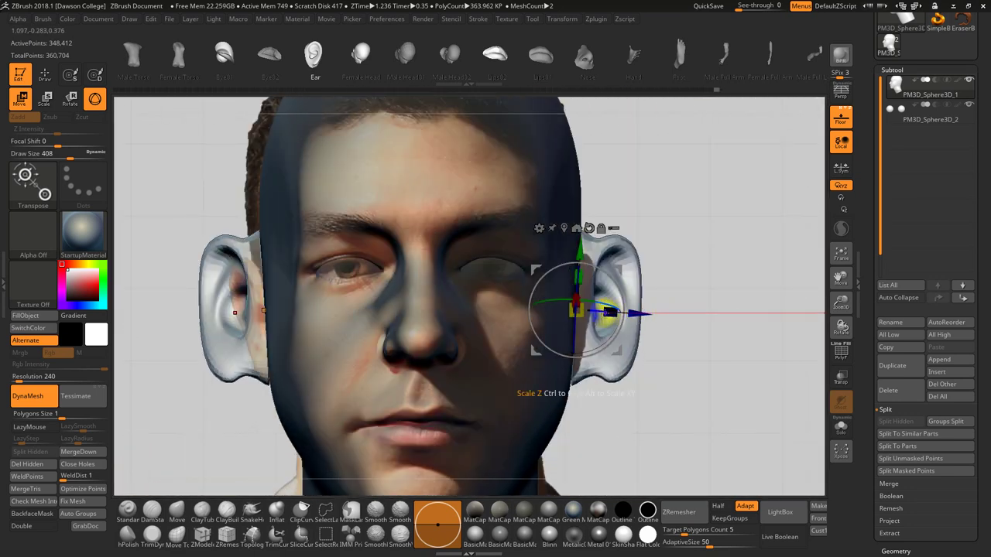
{"action": "left_click_drag", "start_coordinate": [610, 313], "coordinate": [677, 320]}
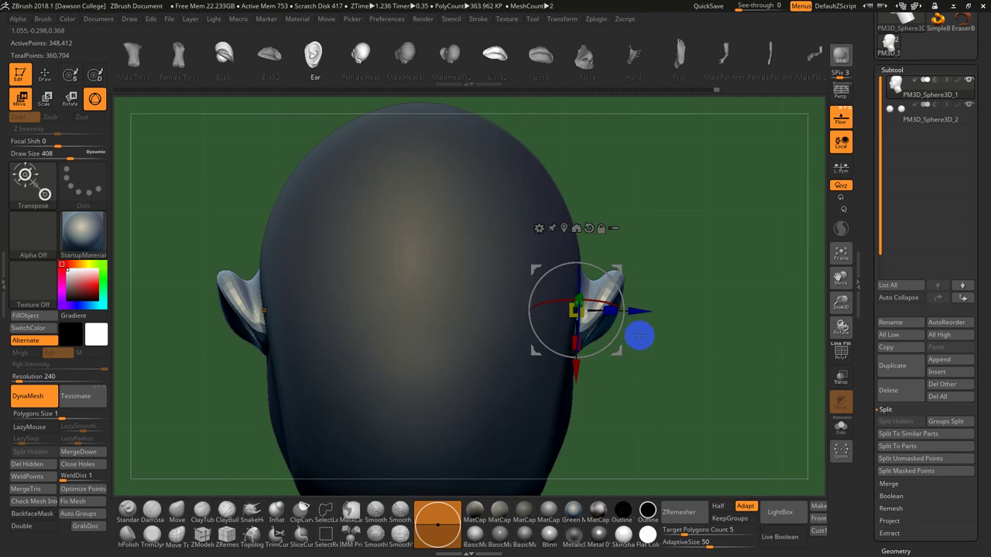
{"action": "left_click_drag", "start_coordinate": [622, 301], "coordinate": [685, 321]}
{"action": "left_click_drag", "start_coordinate": [635, 279], "coordinate": [636, 288]}
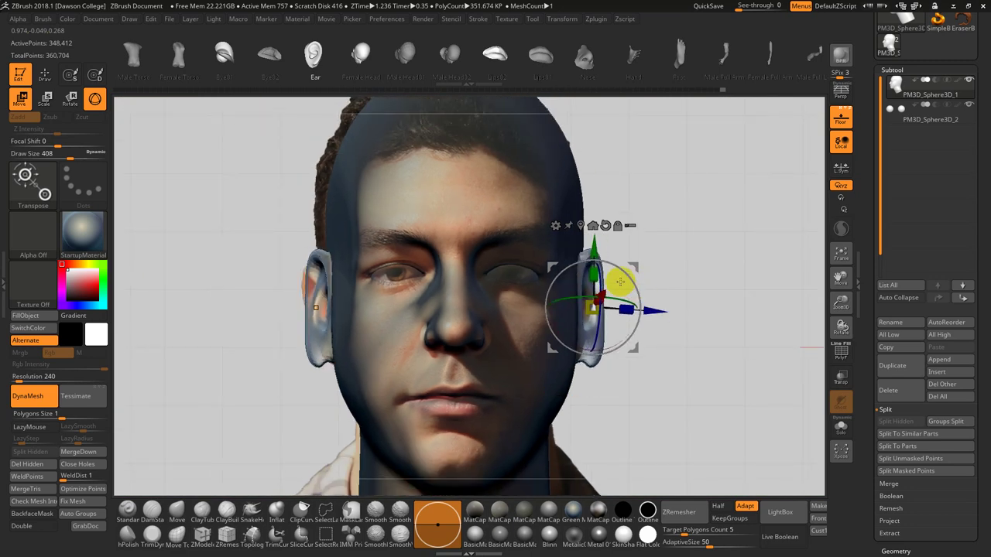
Reshape the ears' upper rim and lobe with the Move brush, down to draw size 305, to match the front reference photo.
{"action": "key", "text": "q"}
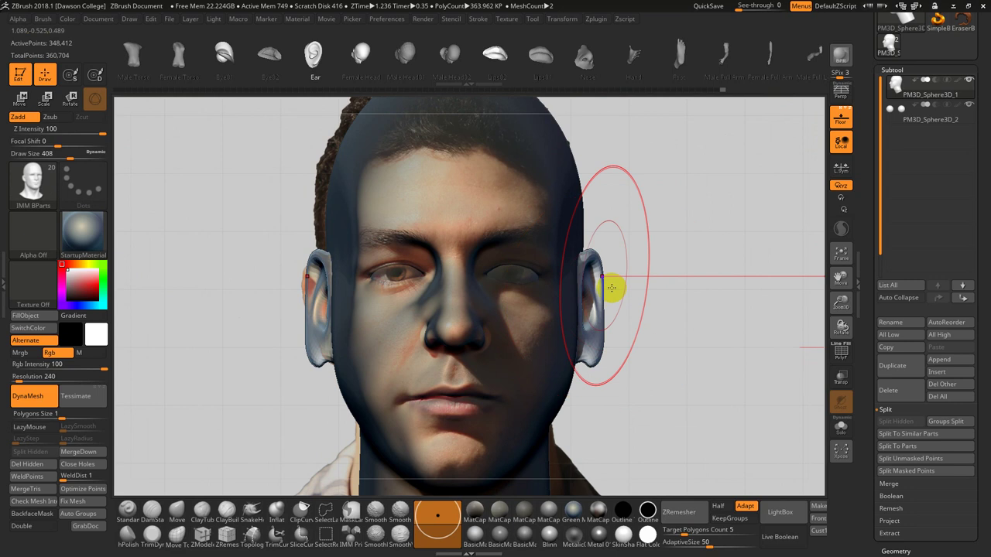
{"action": "left_click", "coordinate": [177, 511]}
{"action": "left_click_drag", "start_coordinate": [595, 240], "coordinate": [608, 240]}
{"action": "left_click_drag", "start_coordinate": [599, 334], "coordinate": [590, 326]}
{"action": "key", "text": "bracketleft"}
{"action": "key", "text": "bracketleft"}
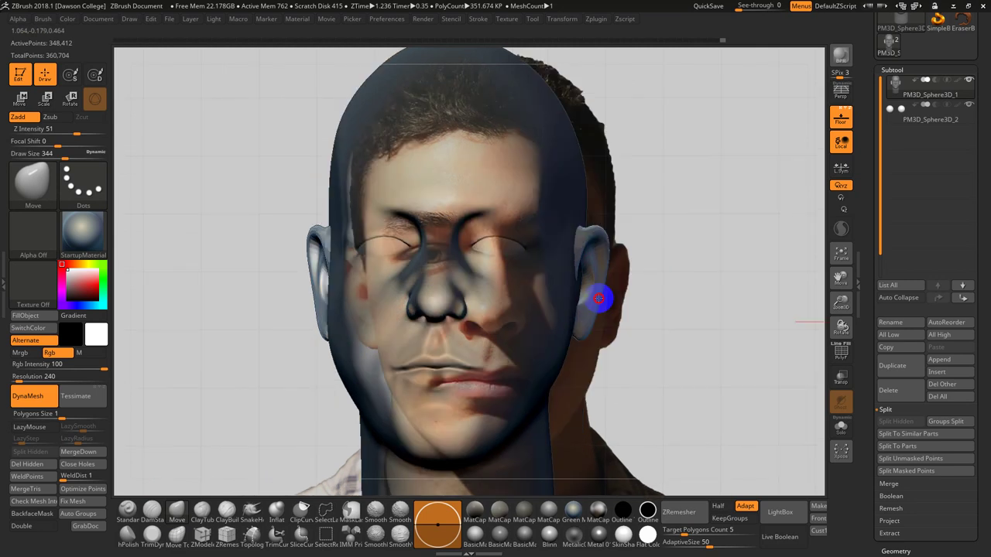
{"action": "key", "text": "["}
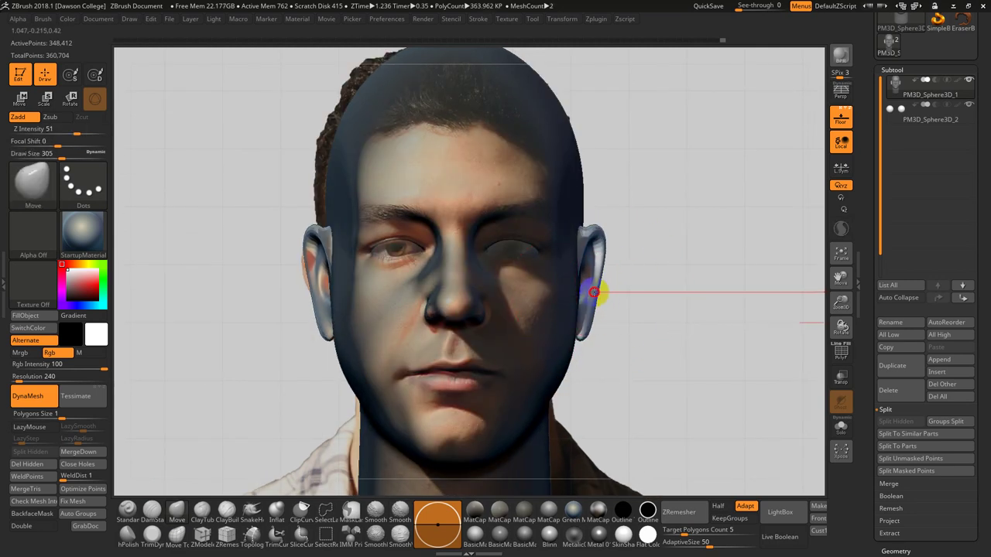
{"action": "key", "text": "ctrl"}
{"action": "left_click_drag", "start_coordinate": [592, 332], "coordinate": [585, 334]}
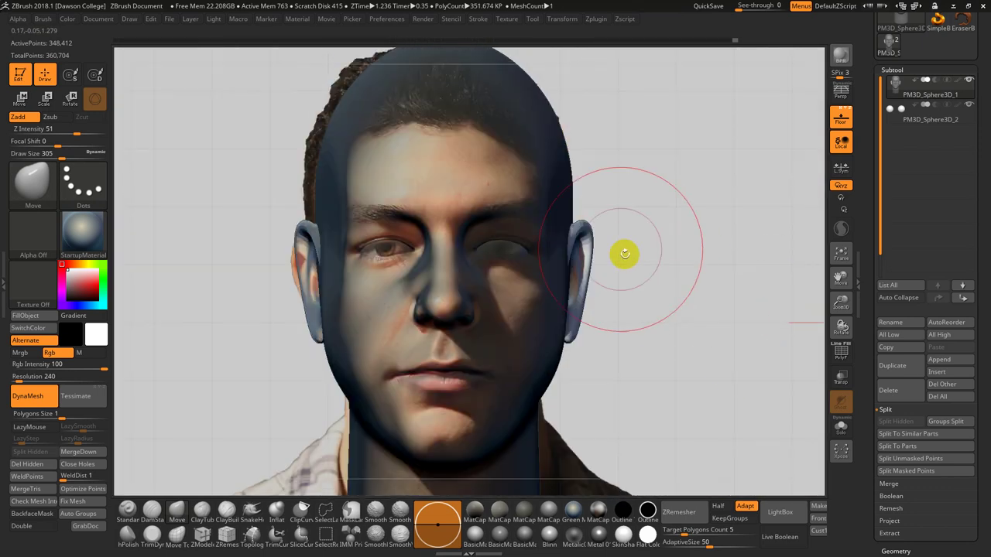
{"action": "left_click_drag", "start_coordinate": [586, 230], "coordinate": [589, 257]}
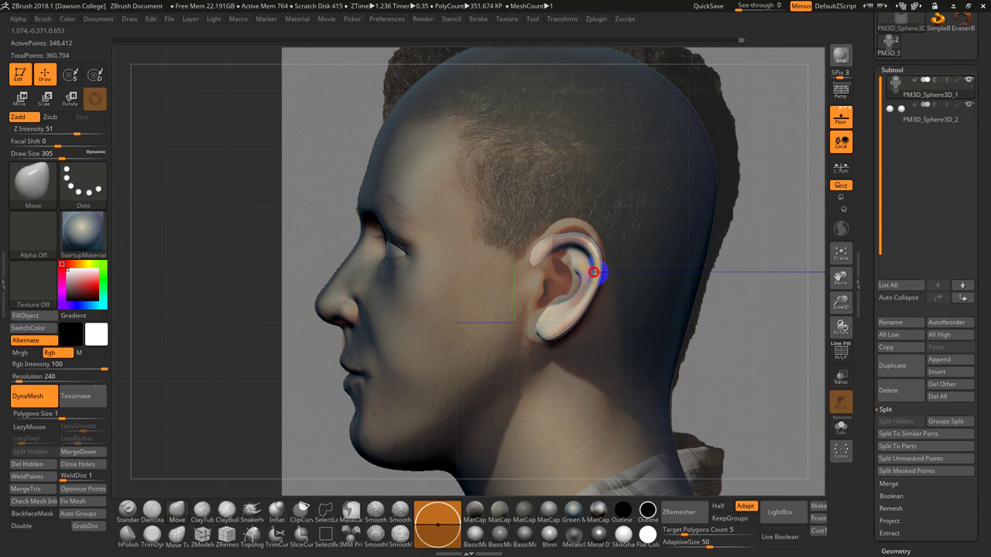
Fit the ear's outline to the side reference photo with the Move brush, down to draw size 163.
{"action": "key", "text": "bracketleft"}
{"action": "key", "text": "bracketleft"}
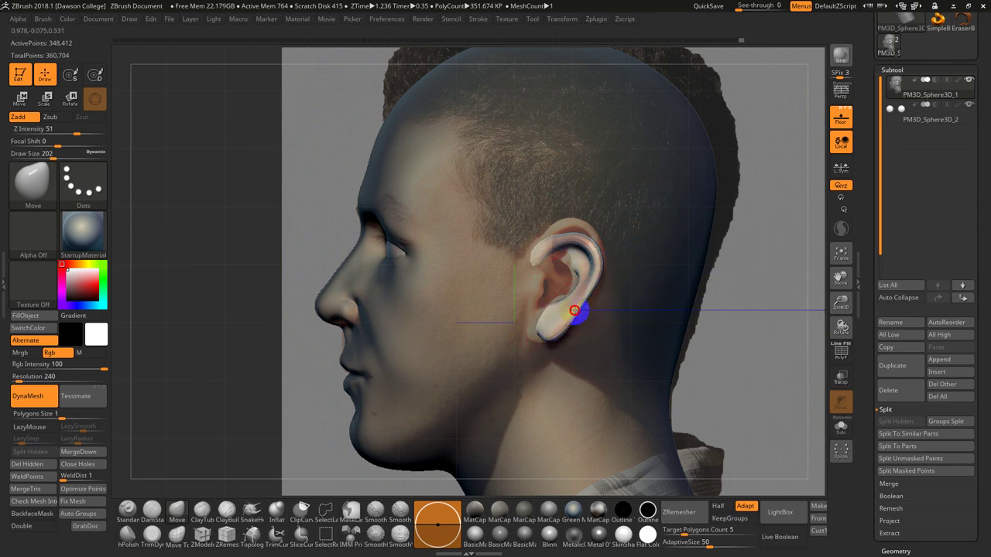
{"action": "key", "text": "bracketleft"}
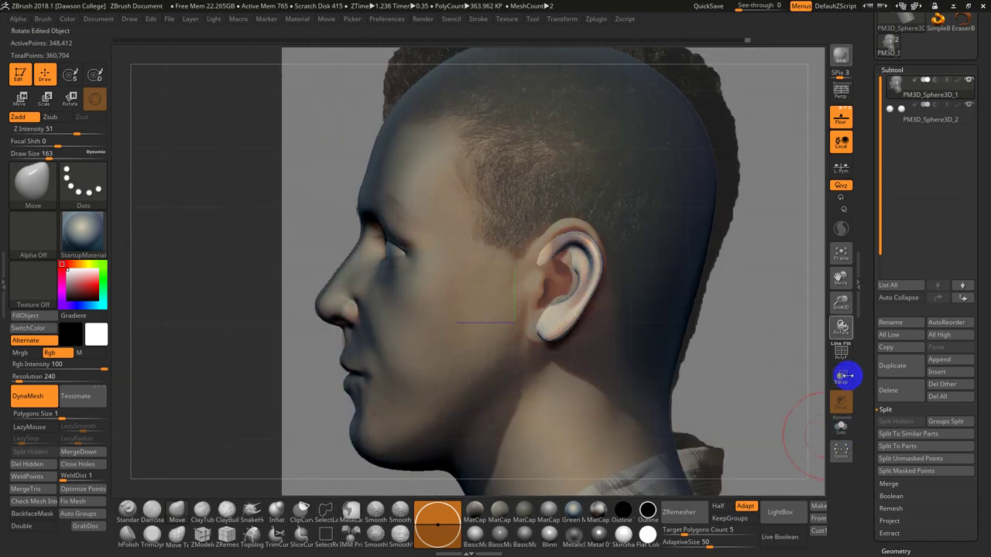
Hide the reference photos and invert the mask so the ears are protected and the head is editable.
{"action": "left_click", "coordinate": [841, 117]}
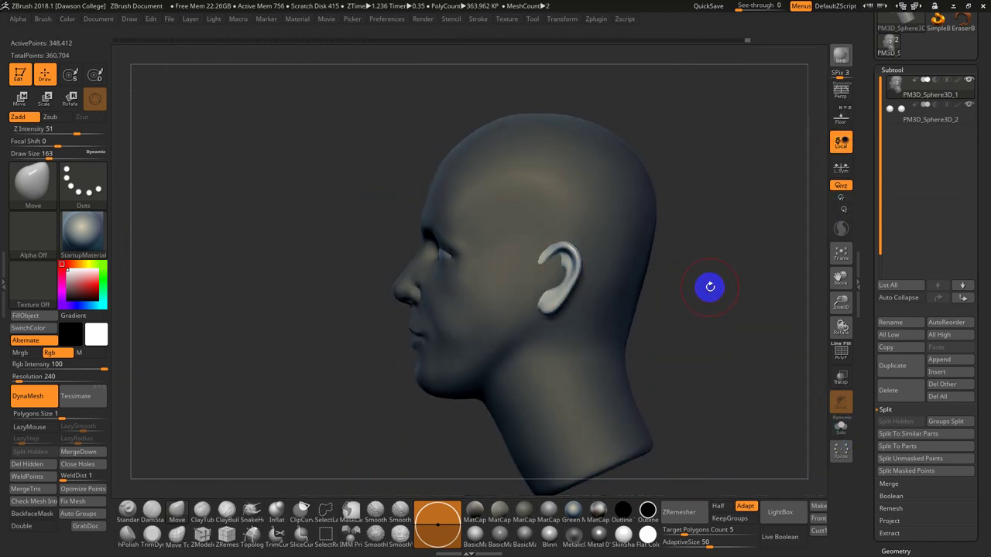
{"action": "left_click", "coordinate": [724, 275], "text": "ctrl"}
{"action": "left_click_drag", "start_coordinate": [724, 275], "coordinate": [728, 335], "text": "alt"}
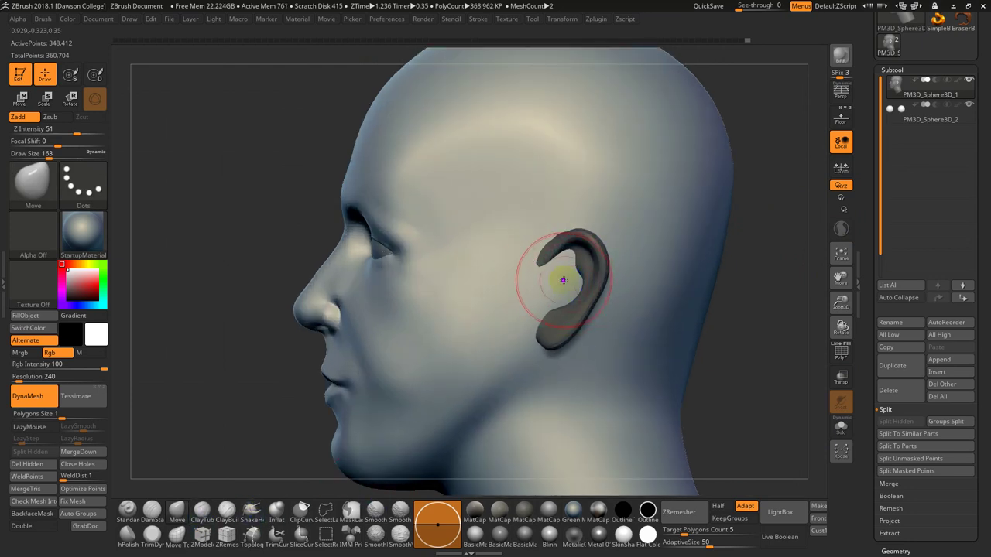
Push the head surface inward inside the ear with the Move brush, down to draw size 124, to expose the inner ear.
{"action": "key", "text": "s"}
{"action": "mouse_move", "coordinate": [563, 280]}
{"action": "left_mouse_down"}
{"action": "mouse_move", "coordinate": [618, 283]}
{"action": "mouse_move", "coordinate": [305, 279]}
{"action": "mouse_move", "coordinate": [664, 283]}
{"action": "mouse_move", "coordinate": [567, 280]}
{"action": "left_mouse_up"}
{"action": "key", "text": "ctrl+z"}
{"action": "key", "text": "s"}
{"action": "key", "text": "s"}
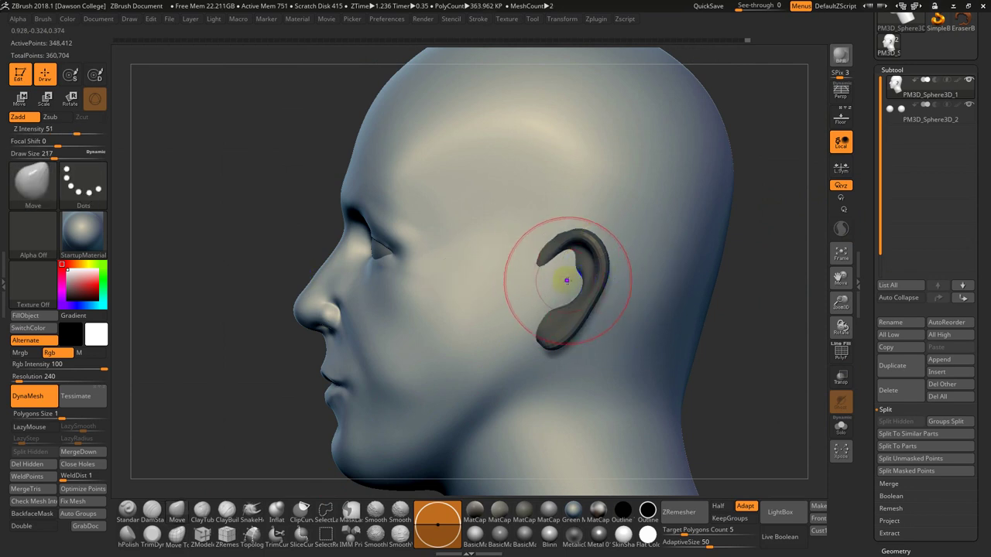
{"action": "key", "text": "s"}
{"action": "left_click", "coordinate": [563, 282]}
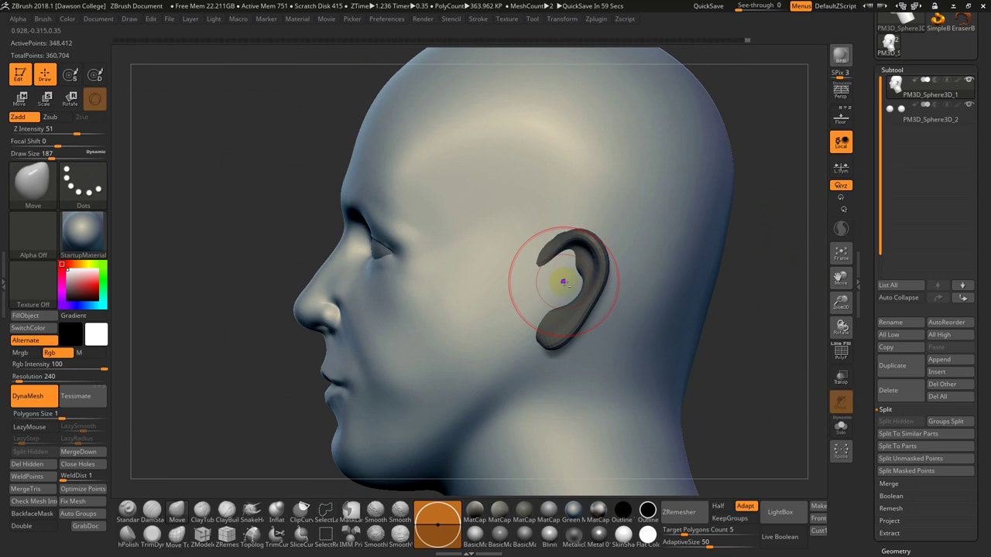
{"action": "key", "text": "ctrl+z"}
{"action": "key", "text": "s"}
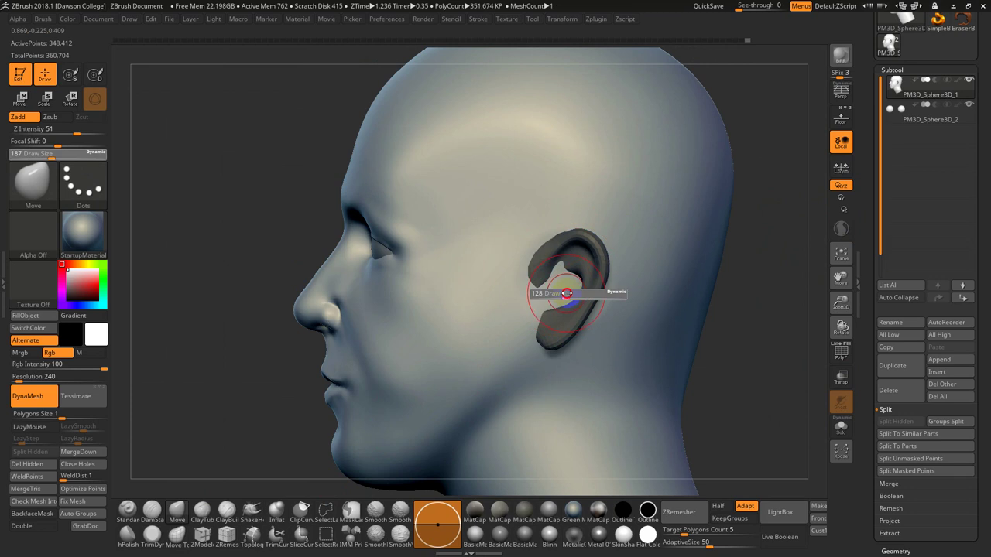
{"action": "left_click", "coordinate": [553, 283]}
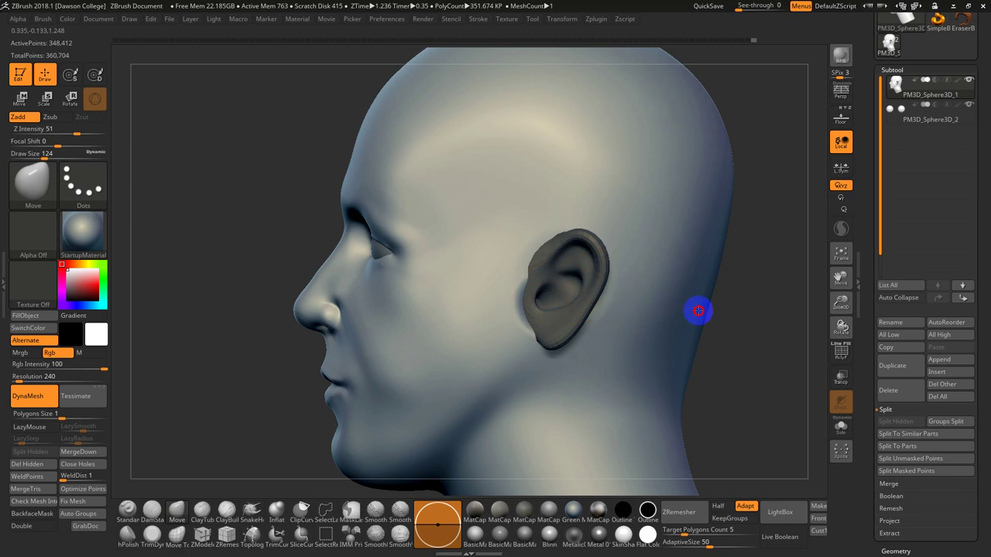
Adjust the head surface behind and beneath the ear with the Move brush, using draw sizes 163 and 94.
{"action": "left_click_drag", "start_coordinate": [704, 407], "coordinate": [583, 260]}
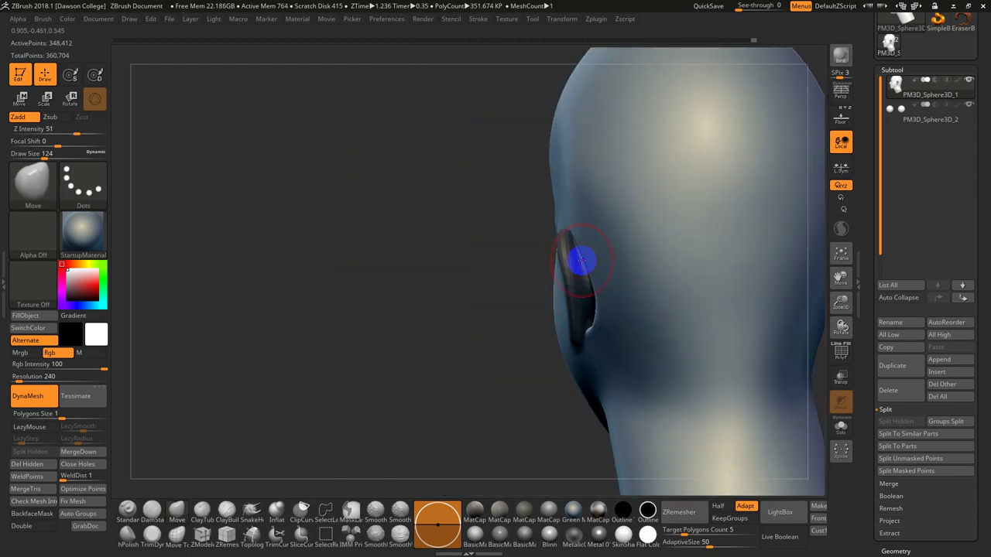
{"action": "key", "text": "bracketright"}
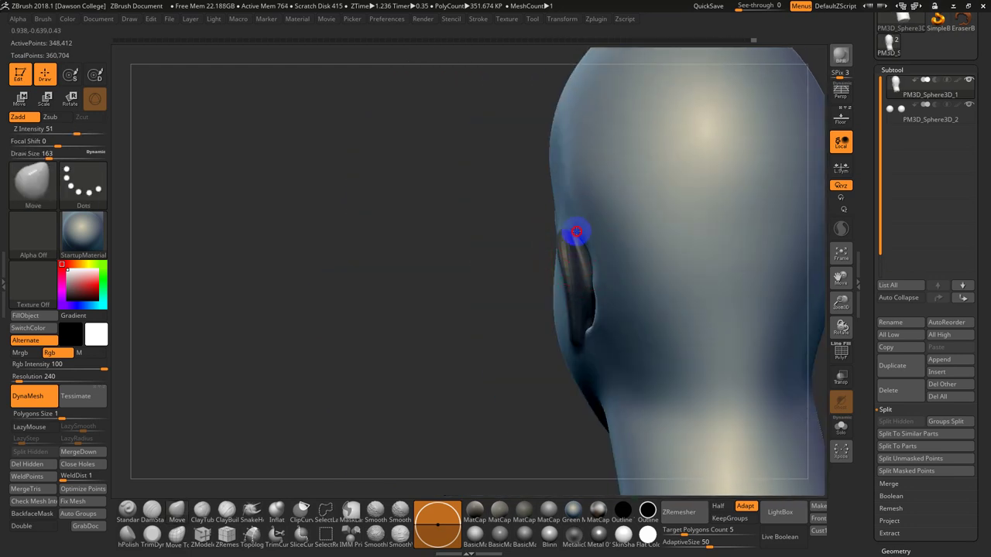
{"action": "key", "text": "bracketleft"}
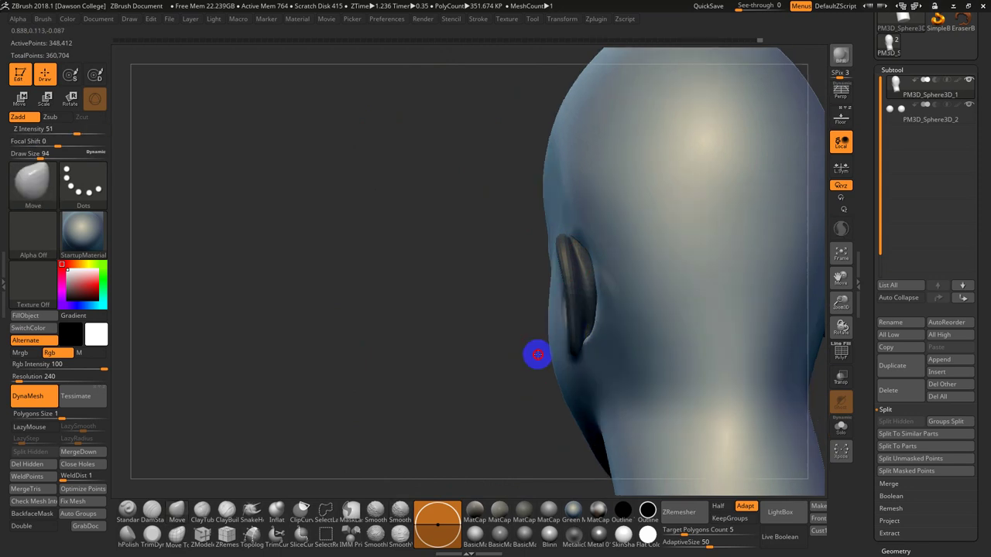
{"action": "left_click_drag", "start_coordinate": [535, 354], "coordinate": [536, 301]}
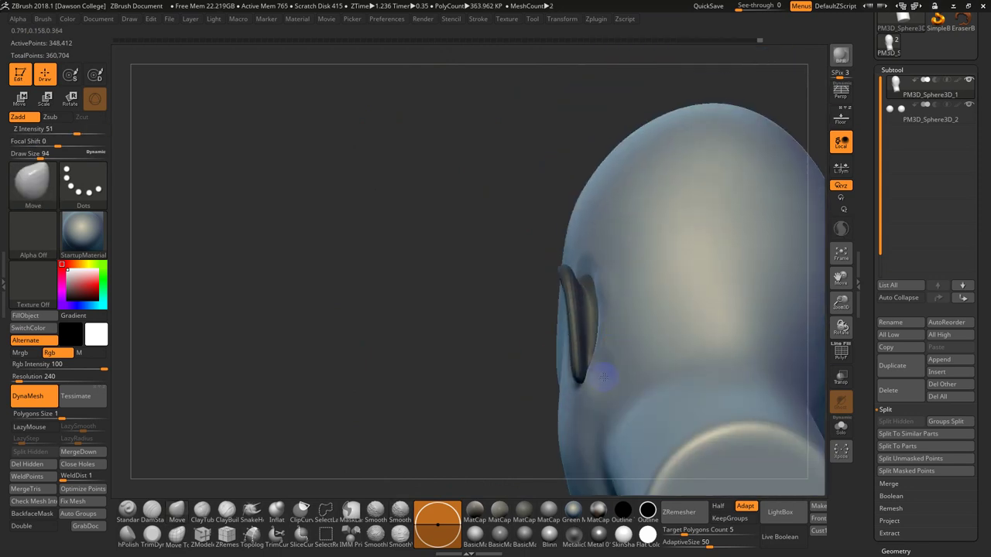
{"action": "left_click_drag", "start_coordinate": [478, 361], "coordinate": [663, 305]}
{"action": "left_click_drag", "start_coordinate": [677, 346], "coordinate": [586, 366]}
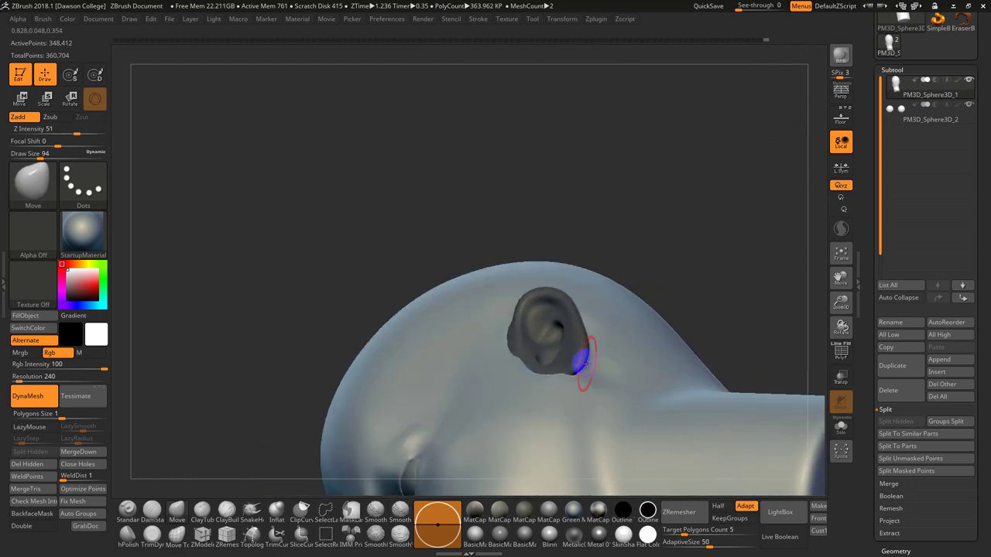
{"action": "right_click_drag", "start_coordinate": [714, 297], "coordinate": [657, 234]}
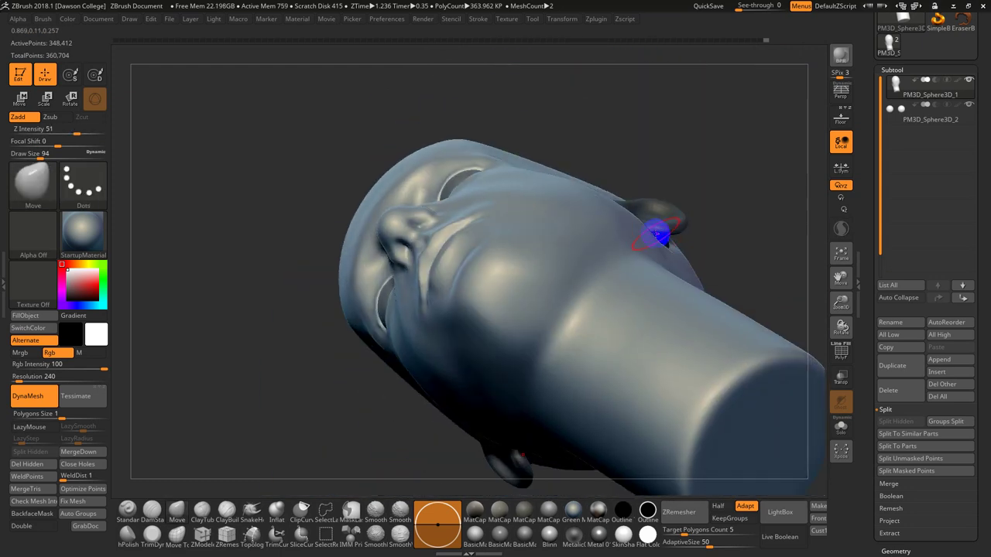
Invert the mask to free the ears and thicken the earlobe with the Inflat brush at draw size 128.
{"action": "left_click", "coordinate": [724, 227], "text": "ctrl"}
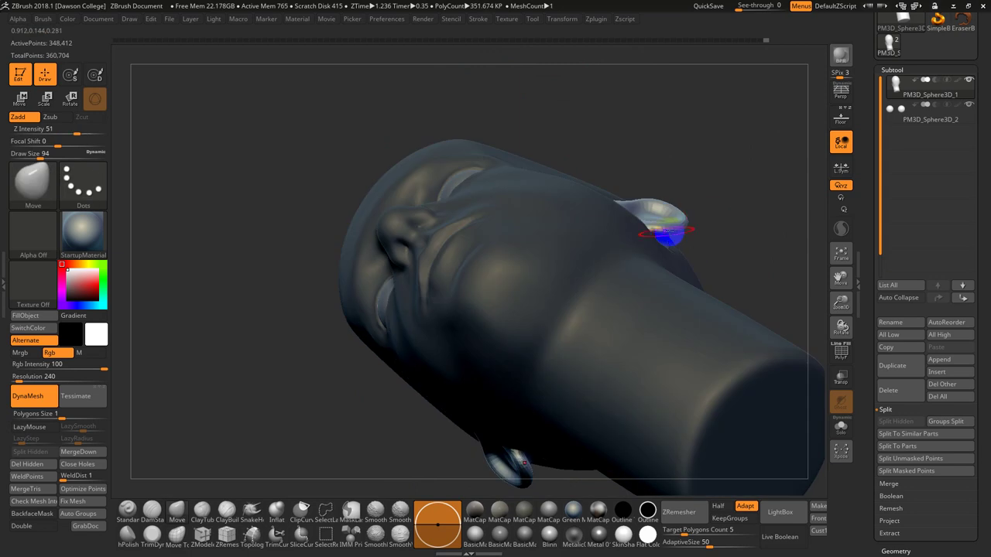
{"action": "right_click_drag", "start_coordinate": [703, 234], "coordinate": [742, 334]}
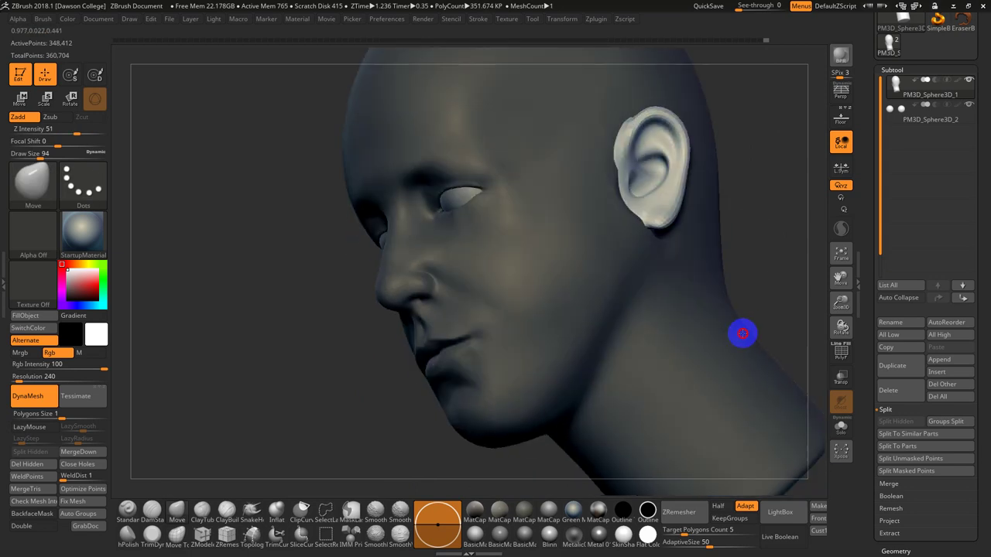
{"action": "key", "text": "b"}
{"action": "key", "text": "i"}
{"action": "key", "text": "n"}
{"action": "key", "text": "s"}
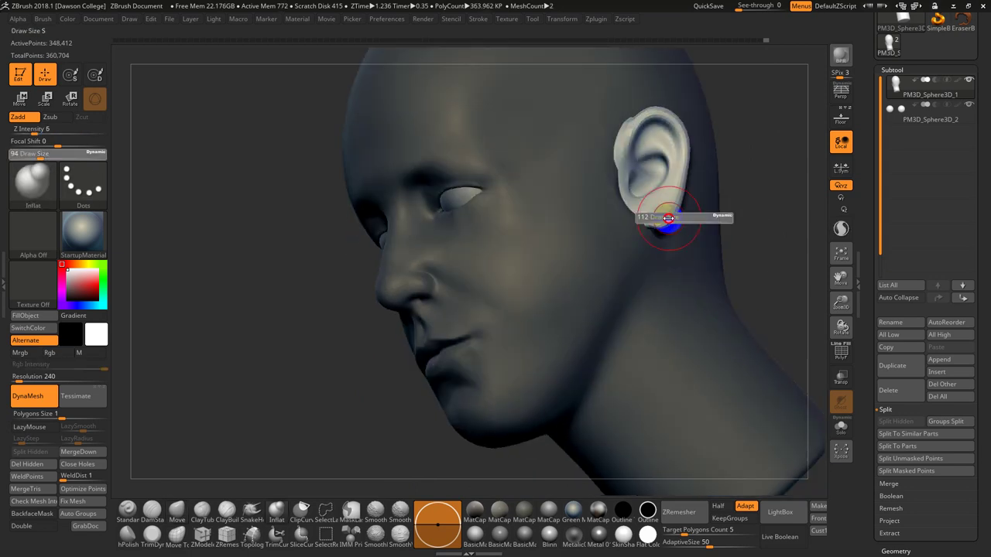
{"action": "left_click_drag", "start_coordinate": [668, 224], "coordinate": [673, 222]}
{"action": "left_click_drag", "start_coordinate": [655, 225], "coordinate": [660, 230]}
{"action": "mouse_move", "coordinate": [677, 230]}
{"action": "right_mouse_down"}
{"action": "mouse_move", "coordinate": [743, 204]}
{"action": "mouse_move", "coordinate": [717, 157]}
{"action": "mouse_move", "coordinate": [690, 225]}
{"action": "right_mouse_up"}
{"action": "mouse_move", "coordinate": [718, 171]}
{"action": "right_mouse_down"}
{"action": "mouse_move", "coordinate": [465, 209]}
{"action": "mouse_move", "coordinate": [518, 234]}
{"action": "right_mouse_up"}
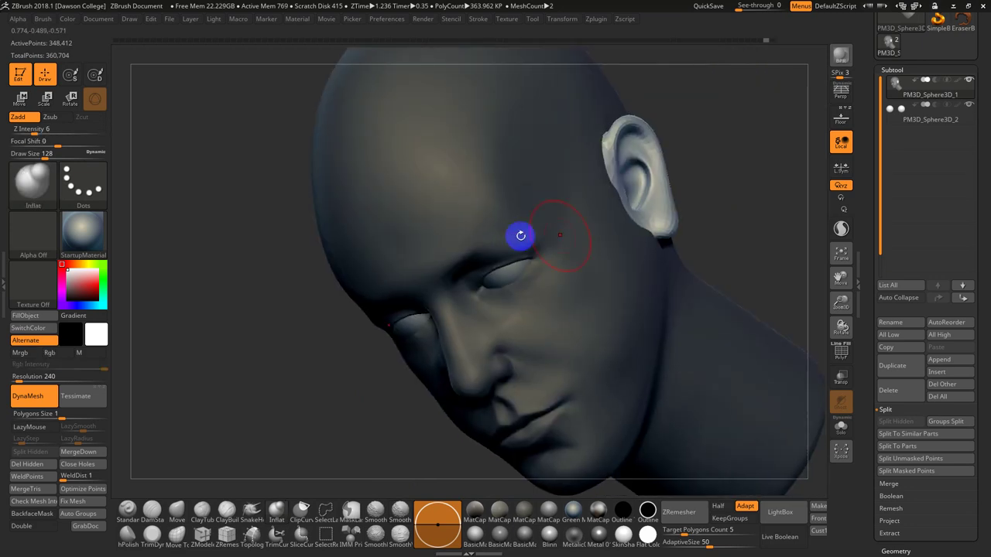
Clear the mask and rebuild the head with DynaMesh at resolution 240, checking the mesh with the polyframe display.
{"action": "key", "text": "ctrl"}
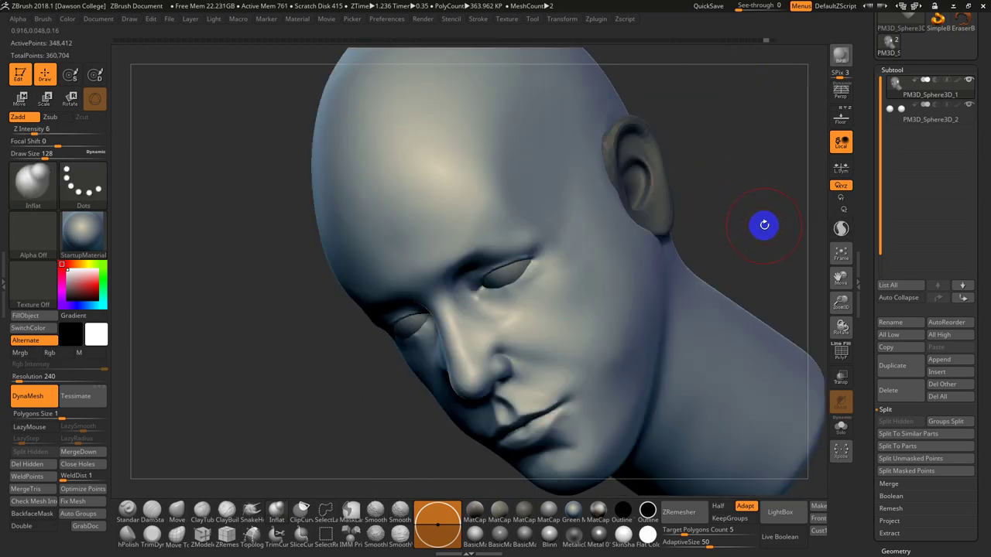
{"action": "mouse_move", "coordinate": [763, 224]}
{"action": "right_mouse_down"}
{"action": "mouse_move", "coordinate": [752, 274]}
{"action": "mouse_move", "coordinate": [690, 285]}
{"action": "mouse_move", "coordinate": [797, 190]}
{"action": "mouse_move", "coordinate": [699, 281]}
{"action": "mouse_move", "coordinate": [700, 321]}
{"action": "mouse_move", "coordinate": [780, 305]}
{"action": "mouse_move", "coordinate": [717, 310]}
{"action": "mouse_move", "coordinate": [735, 279]}
{"action": "right_mouse_up"}
{"action": "key", "text": "shift+f"}
{"action": "key", "text": "ctrl"}
{"action": "left_click_drag", "start_coordinate": [774, 231], "coordinate": [741, 312], "text": "ctrl"}
{"action": "key", "text": "shift"}
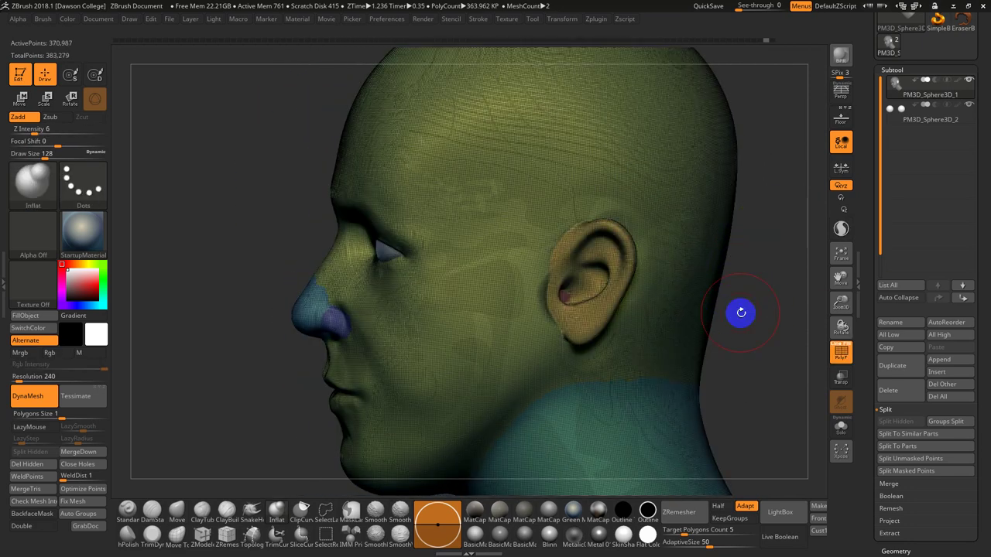
{"action": "key", "text": "shift+f"}
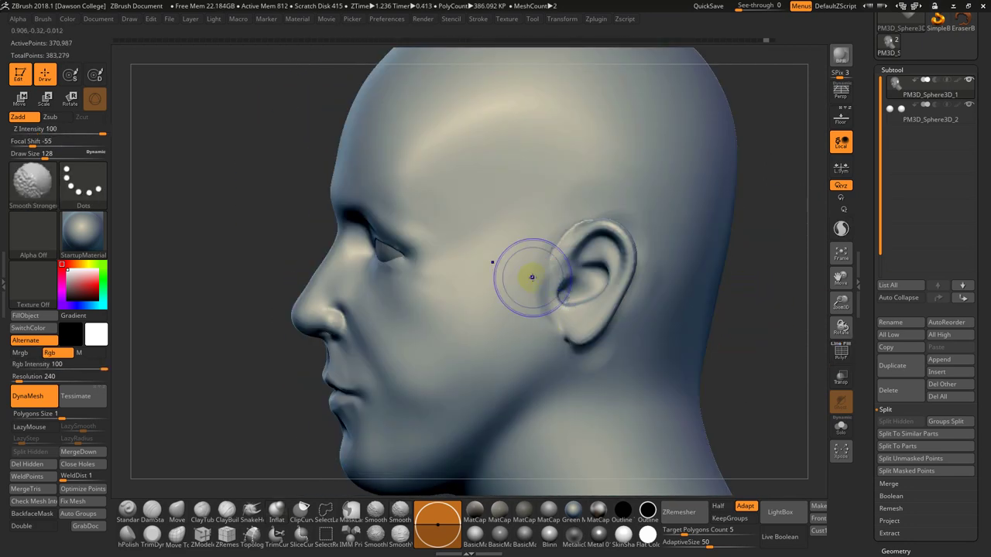
Smooth the transition between the ear and the side of the head with the Smooth Stronger brush at draw size 128.
{"action": "right_click_drag", "start_coordinate": [686, 217], "coordinate": [703, 263]}
{"action": "key", "text": "shift"}
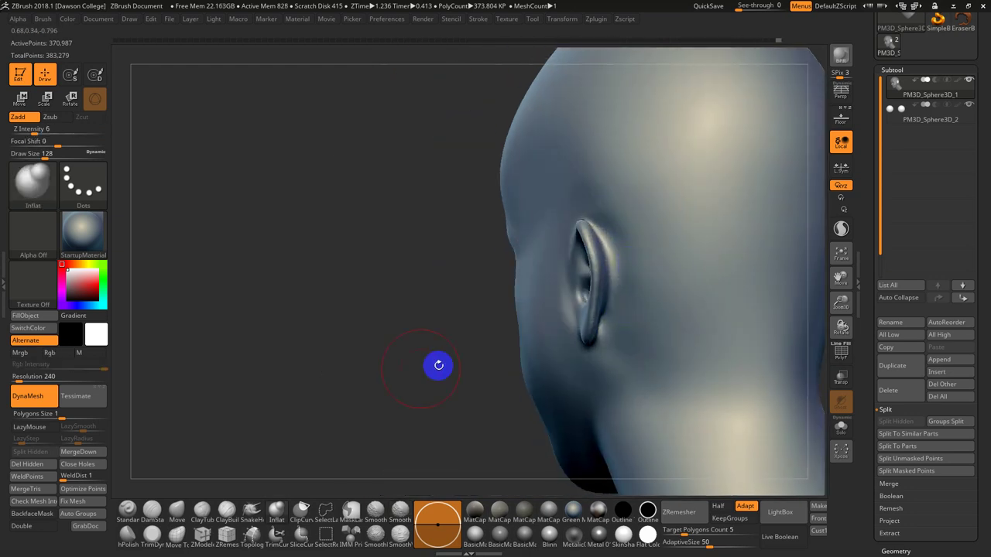
{"action": "right_click_drag", "start_coordinate": [438, 365], "coordinate": [511, 305]}
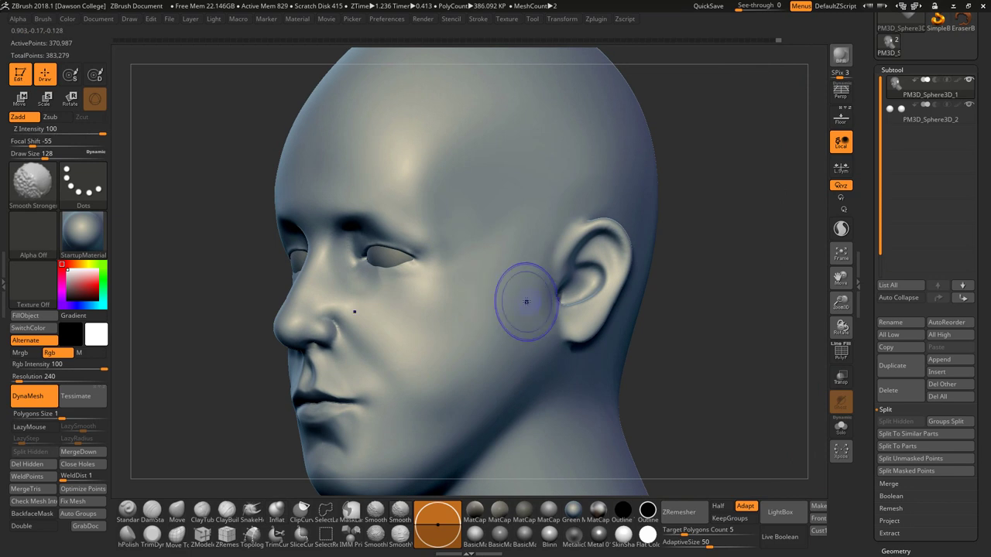
{"action": "mouse_move", "coordinate": [693, 347]}
{"action": "right_mouse_down"}
{"action": "mouse_move", "coordinate": [761, 349]}
{"action": "mouse_move", "coordinate": [735, 347]}
{"action": "mouse_move", "coordinate": [748, 330]}
{"action": "mouse_move", "coordinate": [787, 330]}
{"action": "mouse_move", "coordinate": [709, 326]}
{"action": "mouse_move", "coordinate": [646, 307]}
{"action": "mouse_move", "coordinate": [706, 336]}
{"action": "right_mouse_up"}
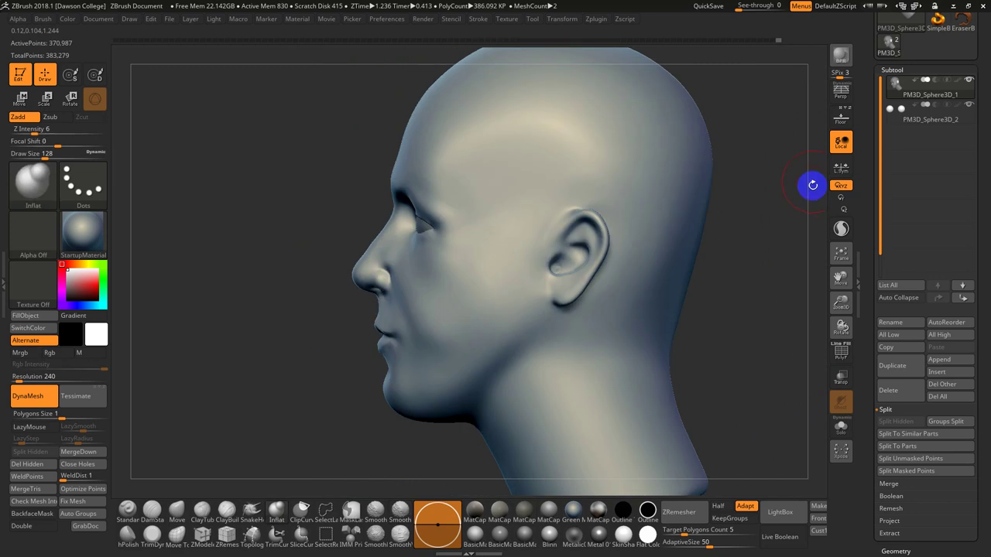
Display the side reference photo behind the head and turn the model to its opposite profile.
{"action": "left_click", "coordinate": [842, 122]}
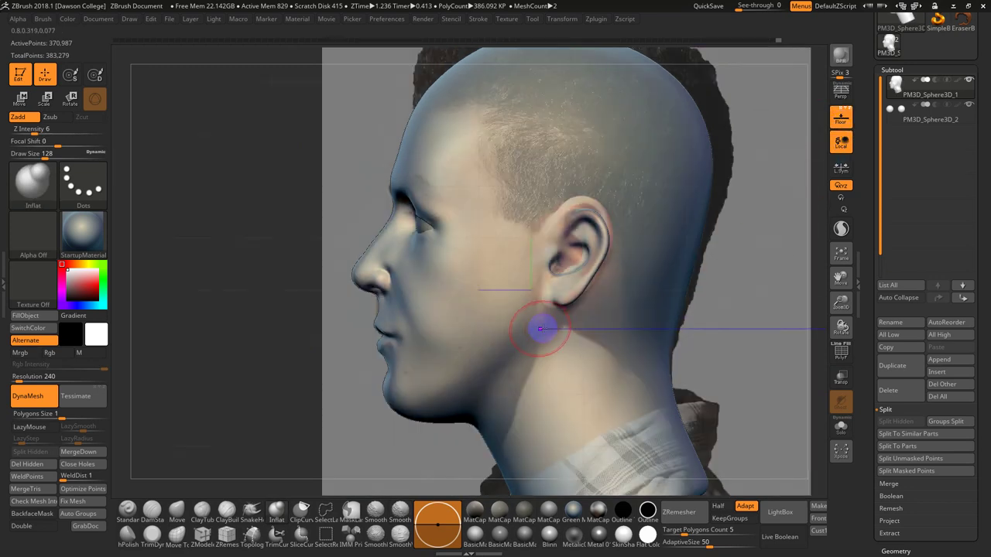
{"action": "left_click", "coordinate": [841, 118]}
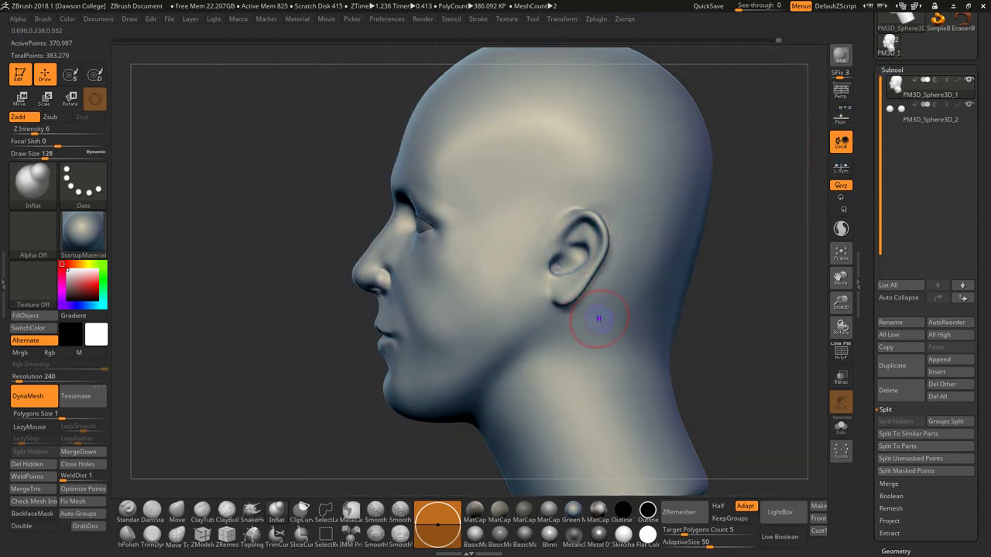
{"action": "key", "text": "b"}
{"action": "key", "text": "d"}
{"action": "key", "text": "s"}
{"action": "left_click", "coordinate": [842, 121]}
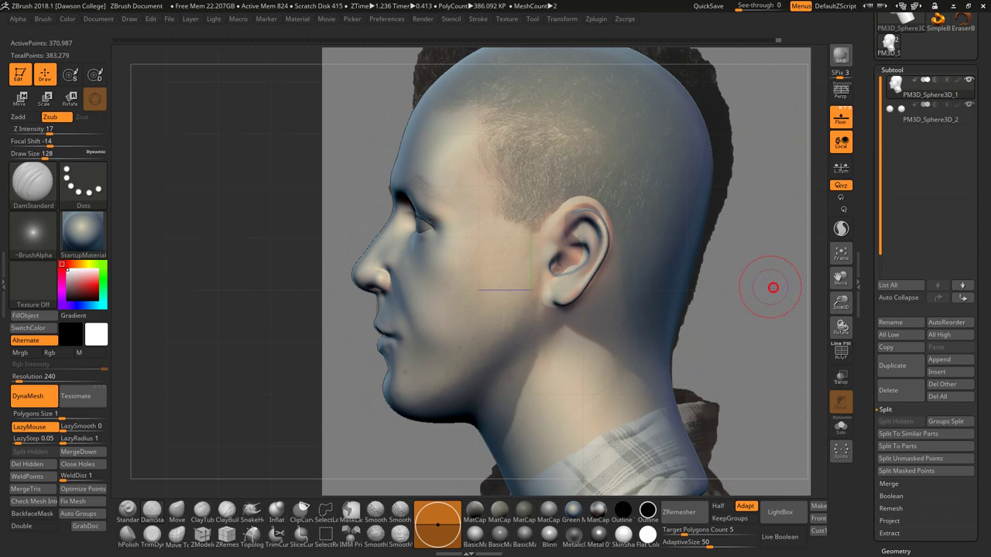
{"action": "left_click_drag", "start_coordinate": [774, 287], "coordinate": [847, 283]}
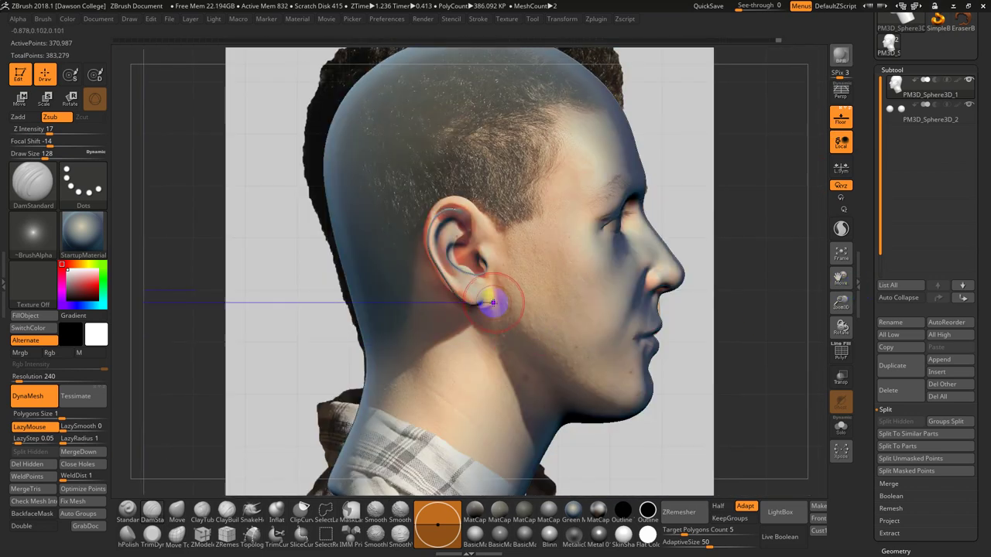
Reshape the ear from the lobe to the upper rim to match the photo with the Move brush, using draw sizes 207, 149 and 163.
{"action": "key", "text": "s"}
{"action": "left_click_drag", "start_coordinate": [494, 306], "coordinate": [504, 308]}
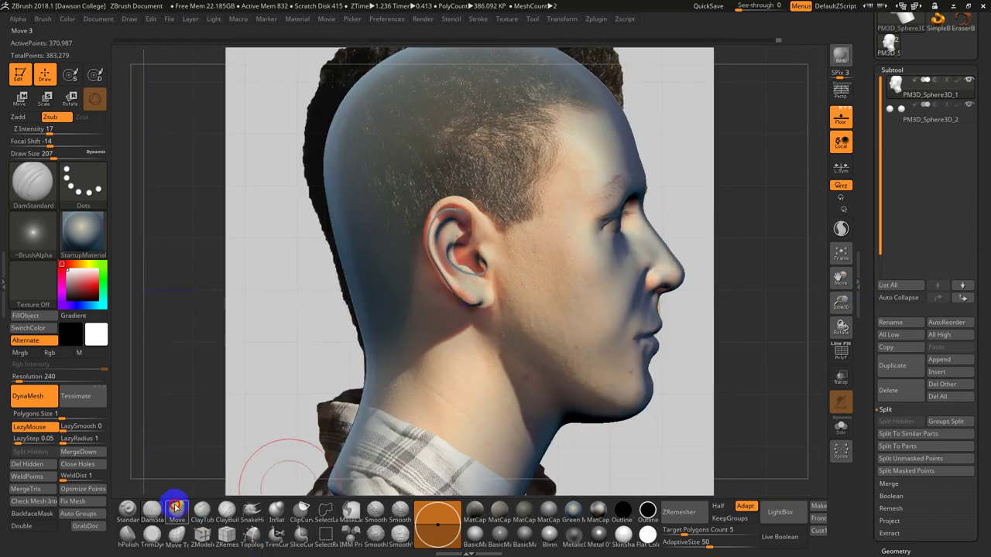
{"action": "left_click", "coordinate": [176, 507]}
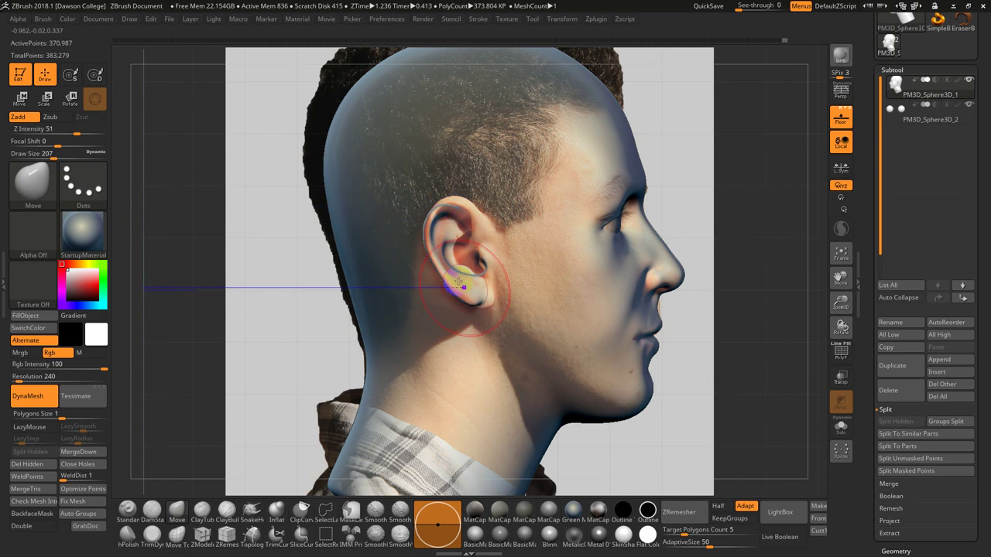
{"action": "mouse_move", "coordinate": [459, 285]}
{"action": "left_mouse_down"}
{"action": "mouse_move", "coordinate": [480, 304]}
{"action": "mouse_move", "coordinate": [476, 265]}
{"action": "left_mouse_up"}
{"action": "key", "text": "s"}
{"action": "left_click_drag", "start_coordinate": [480, 268], "coordinate": [483, 266]}
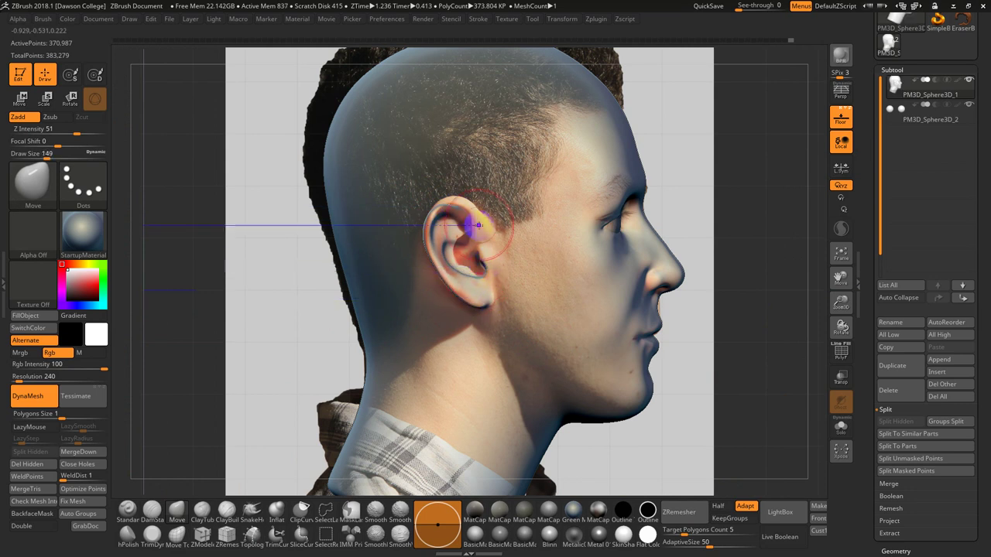
{"action": "key", "text": "s"}
{"action": "left_click", "coordinate": [458, 214]}
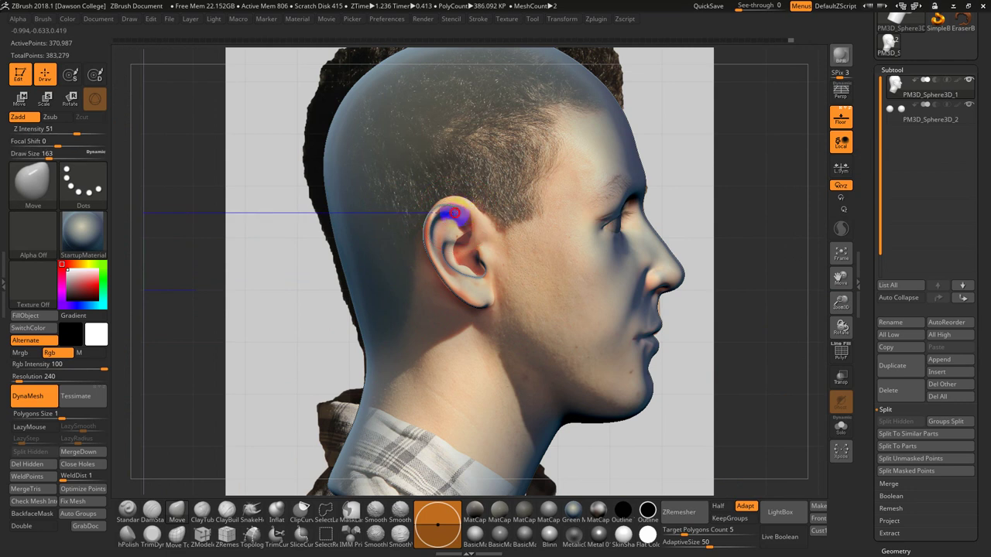
{"action": "left_click_drag", "start_coordinate": [466, 216], "coordinate": [464, 213]}
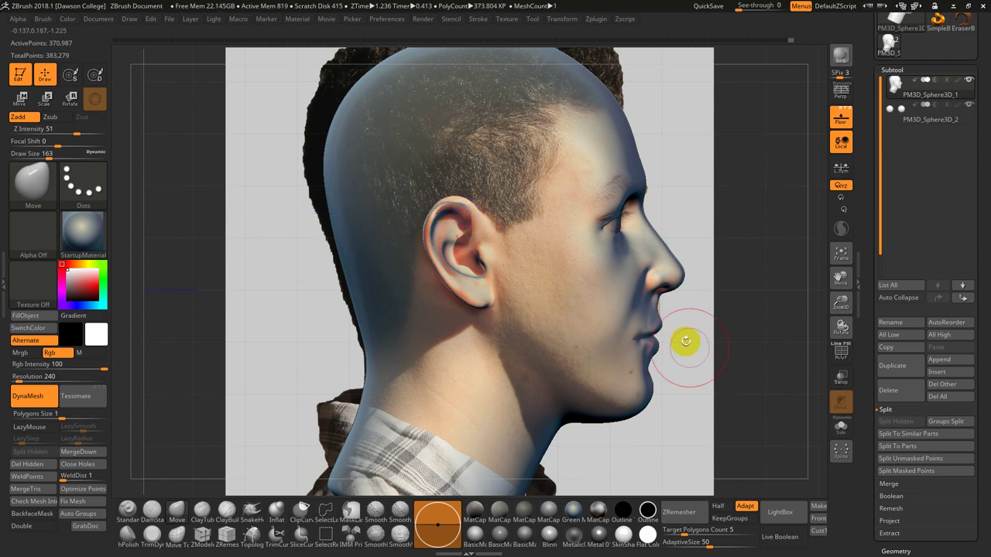
Adjust the earlobe where it meets the jaw with the Move brush, using draw sizes 212 and 172.
{"action": "left_click_drag", "start_coordinate": [708, 353], "coordinate": [683, 339], "text": "alt"}
{"action": "key", "text": "s"}
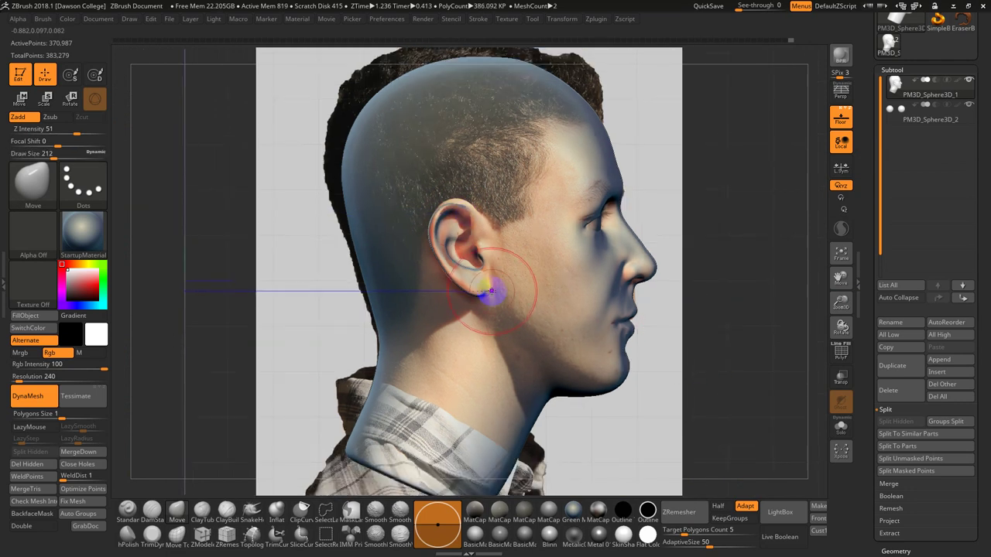
{"action": "key", "text": "s"}
{"action": "left_click", "coordinate": [488, 294]}
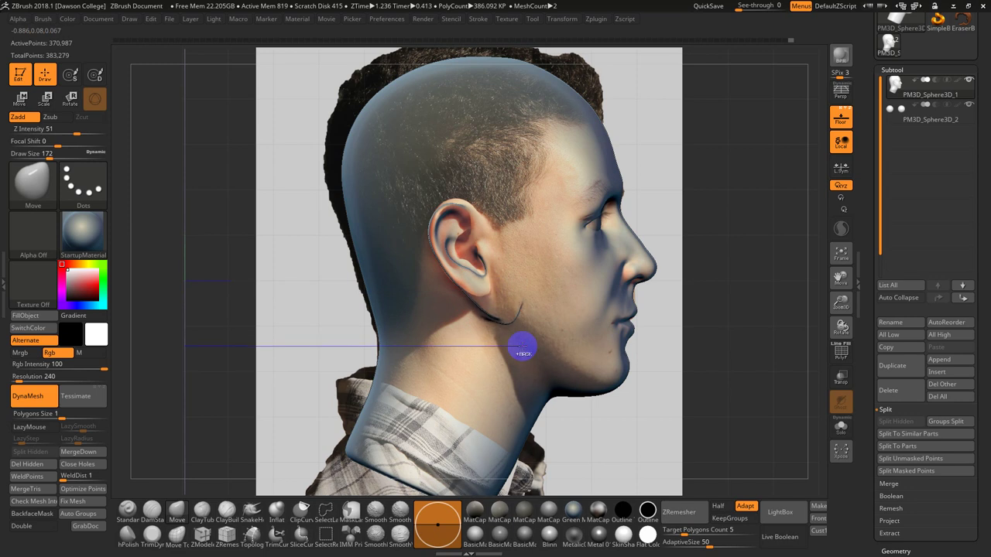
Define the jawline from below the ear to the chin with the DamStandard brush at draw size 132 and smooth the jaw area.
{"action": "key", "text": "b"}
{"action": "key", "text": "d"}
{"action": "key", "text": "s"}
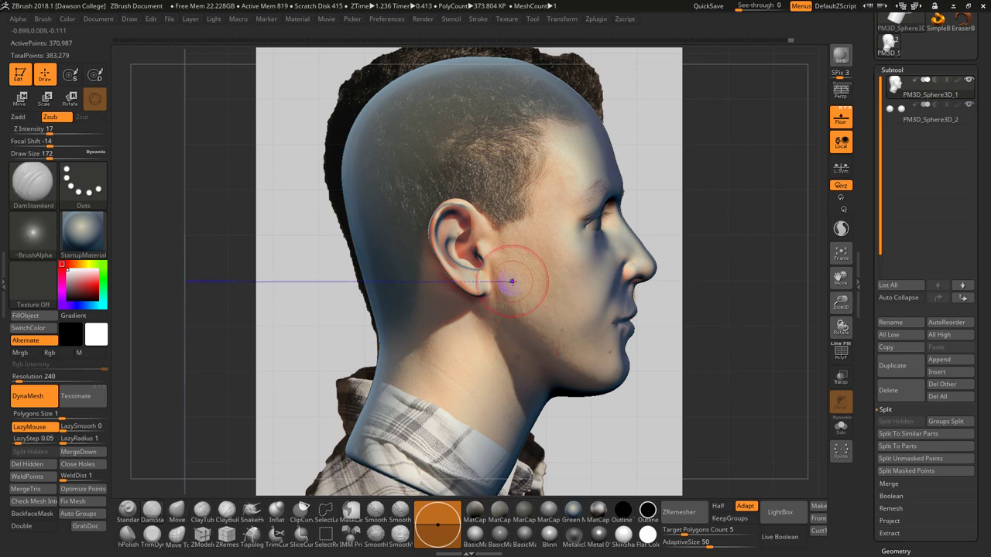
{"action": "key", "text": "bracketleft"}
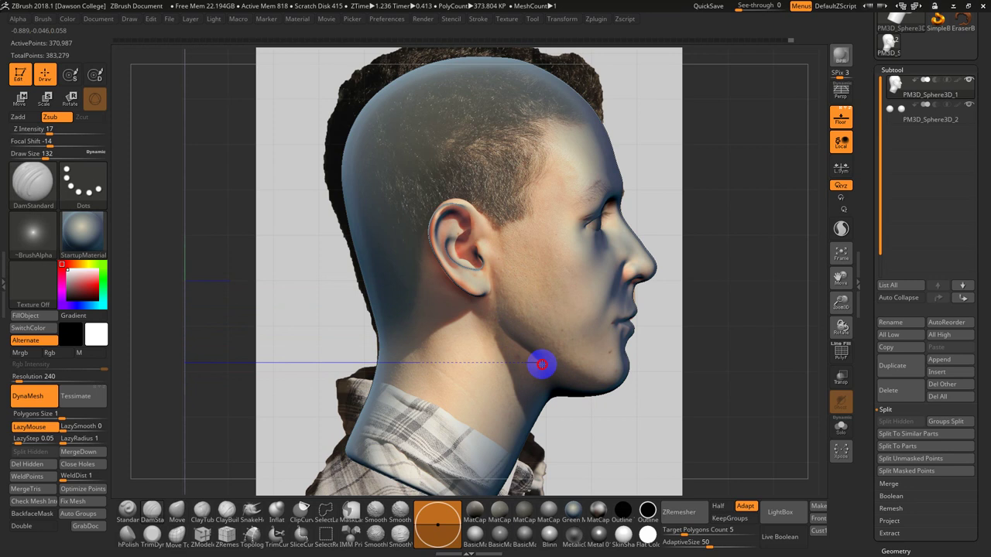
{"action": "left_click_drag", "start_coordinate": [578, 384], "coordinate": [618, 395]}
{"action": "left_click_drag", "start_coordinate": [706, 380], "coordinate": [696, 438], "text": "alt"}
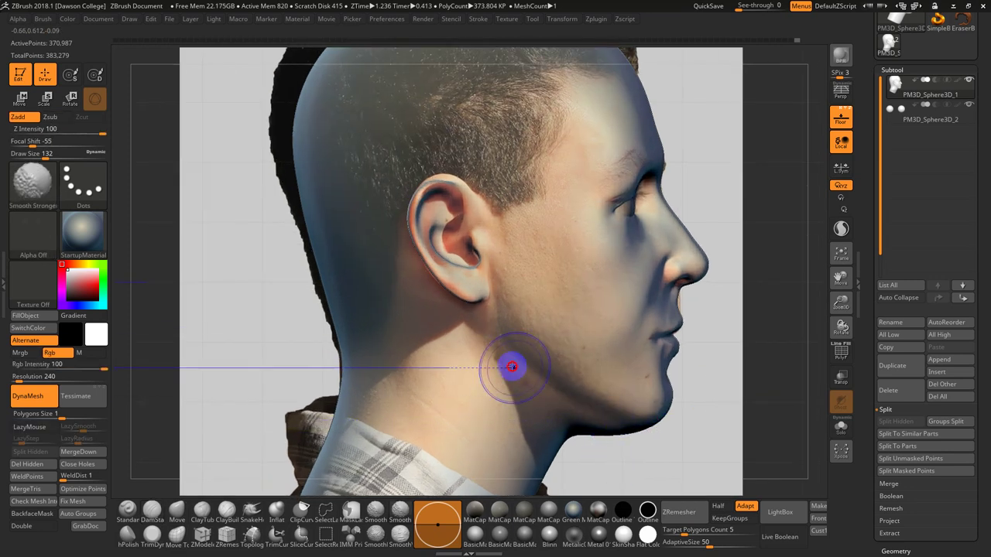
Match the chin and upper lip profile to the photo with the Move brush, using draw sizes 132, 71 and 87.
{"action": "left_click", "coordinate": [177, 511]}
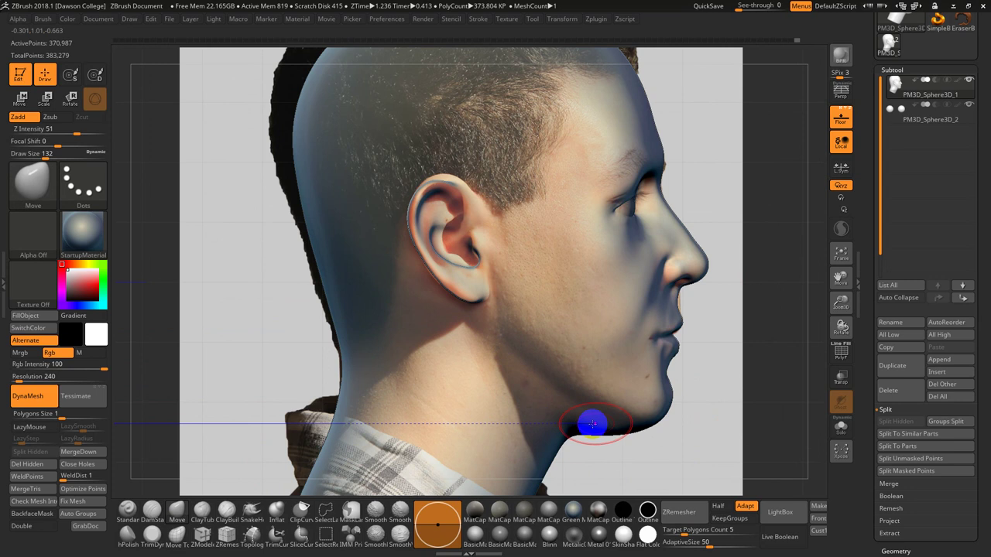
{"action": "left_click_drag", "start_coordinate": [669, 402], "coordinate": [672, 389]}
{"action": "key", "text": "s"}
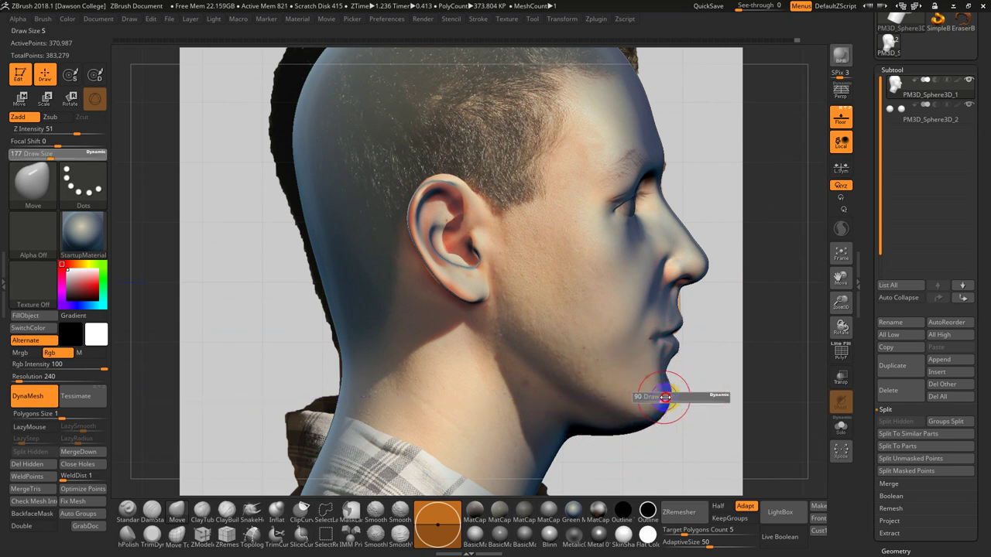
{"action": "key", "text": "shift"}
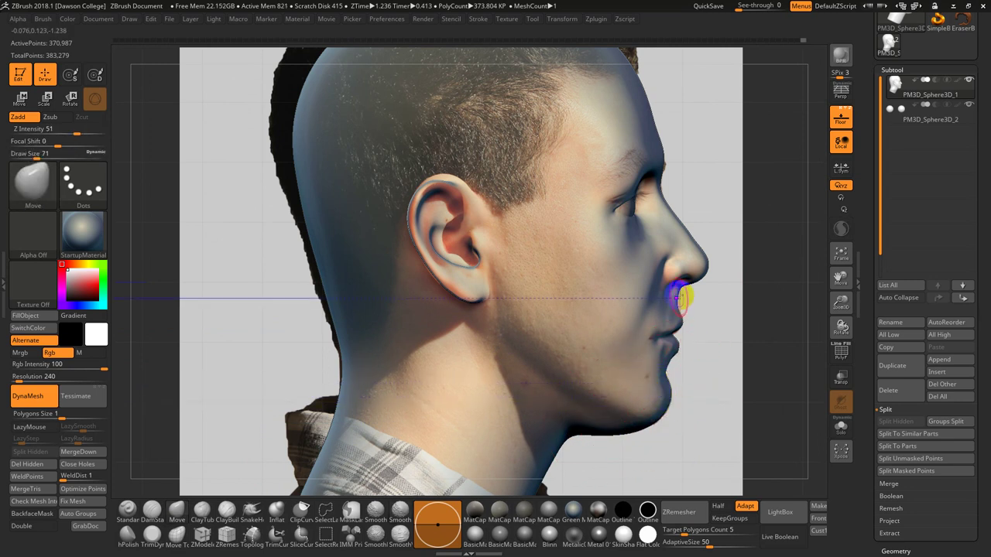
{"action": "key", "text": "s"}
{"action": "left_click_drag", "start_coordinate": [684, 302], "coordinate": [688, 302]}
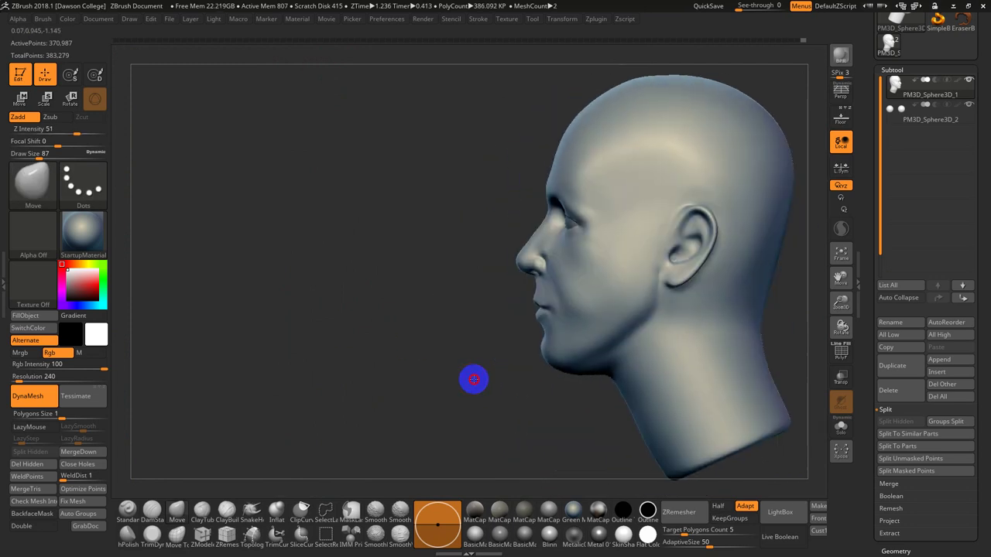
Hide the reference photo, turn the head to a three-quarter view and set the Move brush's draw size to 197.
{"action": "left_click_drag", "start_coordinate": [474, 379], "coordinate": [437, 374], "text": "alt"}
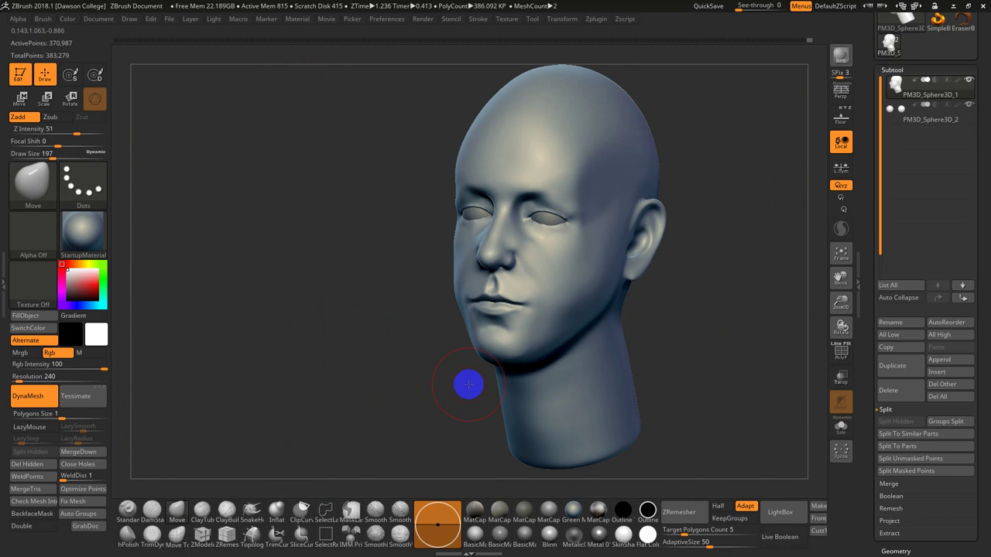
{"action": "key", "text": "ctrl"}
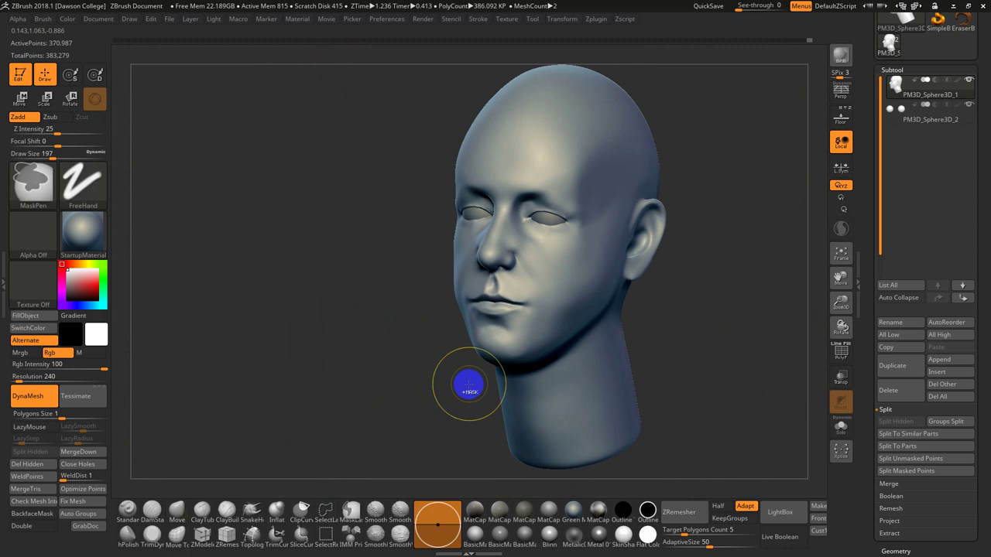